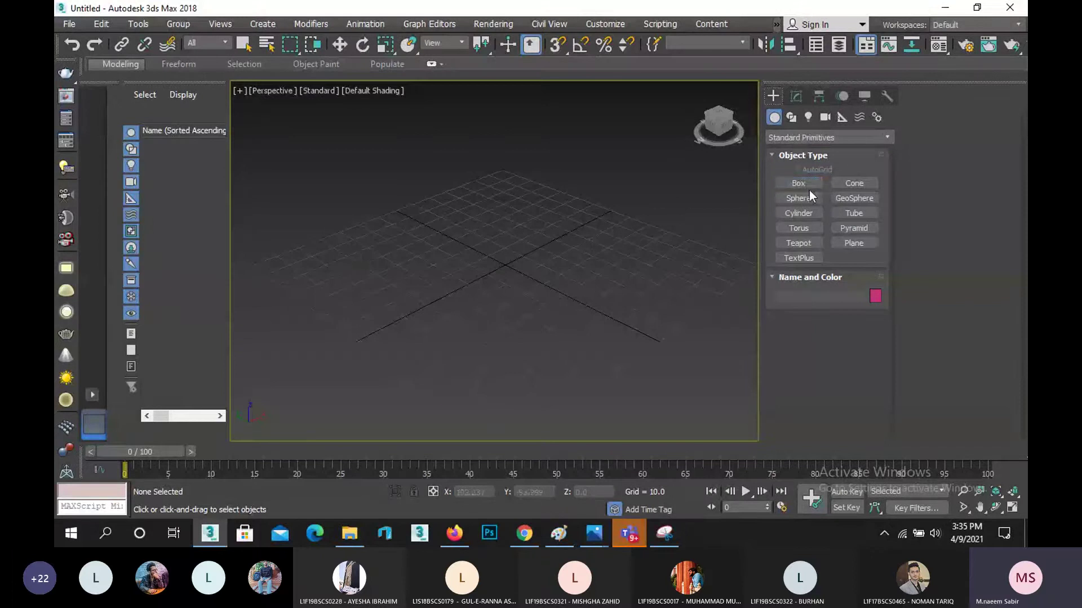
- Create a box primitive on the grid, about 64 long, 121 wide and 25 high
left_click(798, 183)
left_click_drag(343, 287, 668, 235)
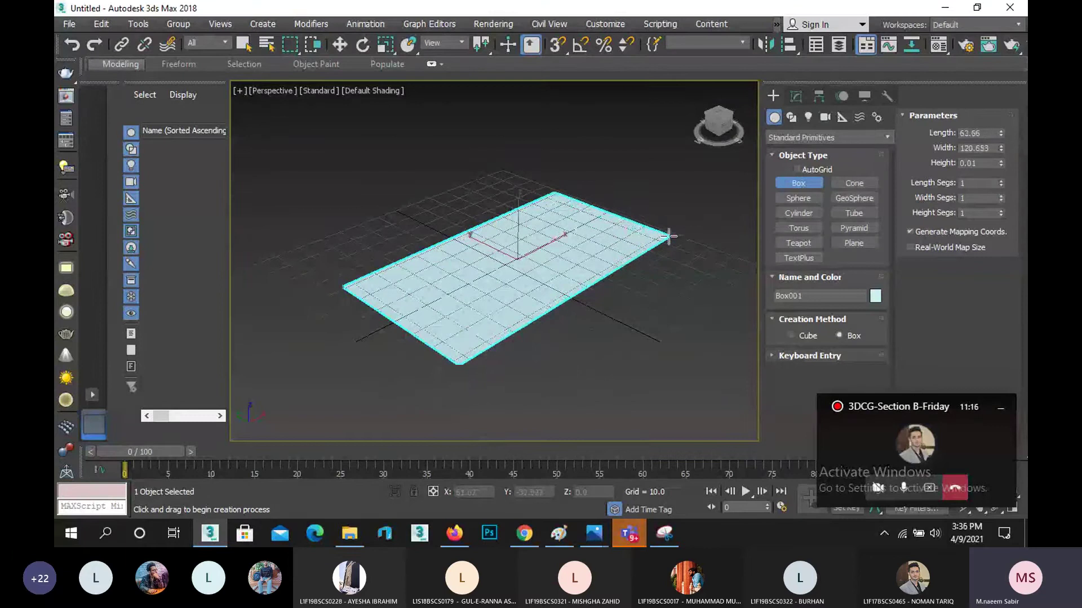
left_click(657, 197)
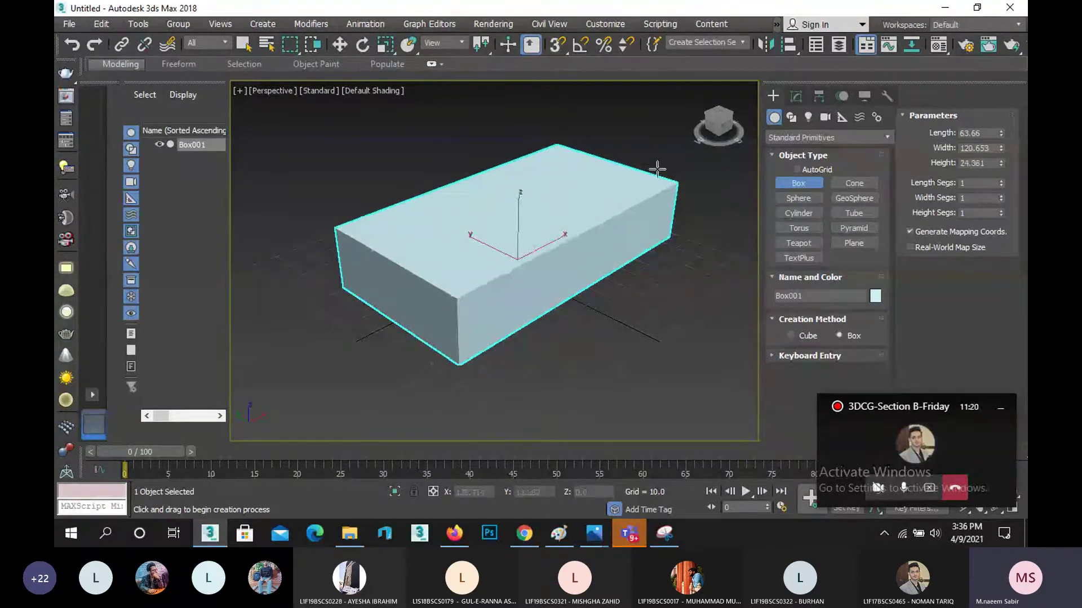
left_click(657, 169)
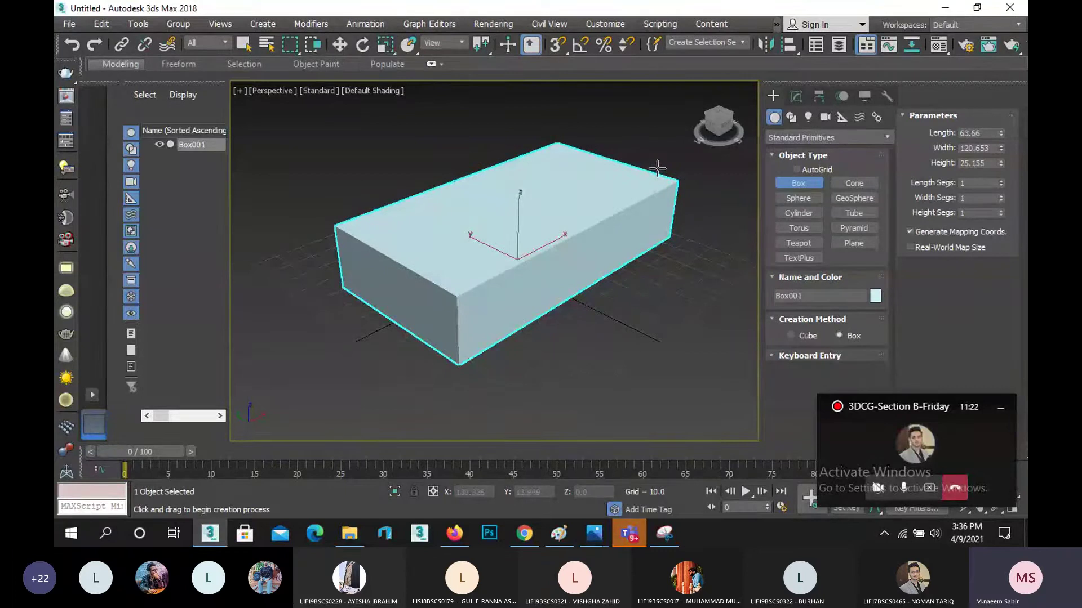
right_click(559, 258)
middle_click_drag(559, 259, 529, 273)
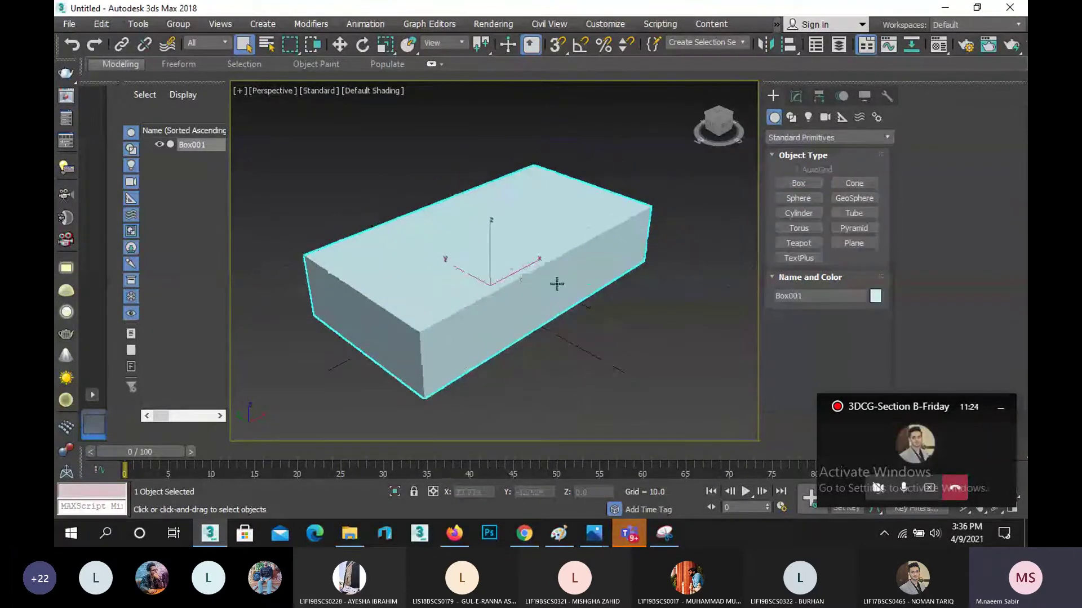
- Change the box's object color to light orange and display edged faces in the perspective view
left_click(875, 295)
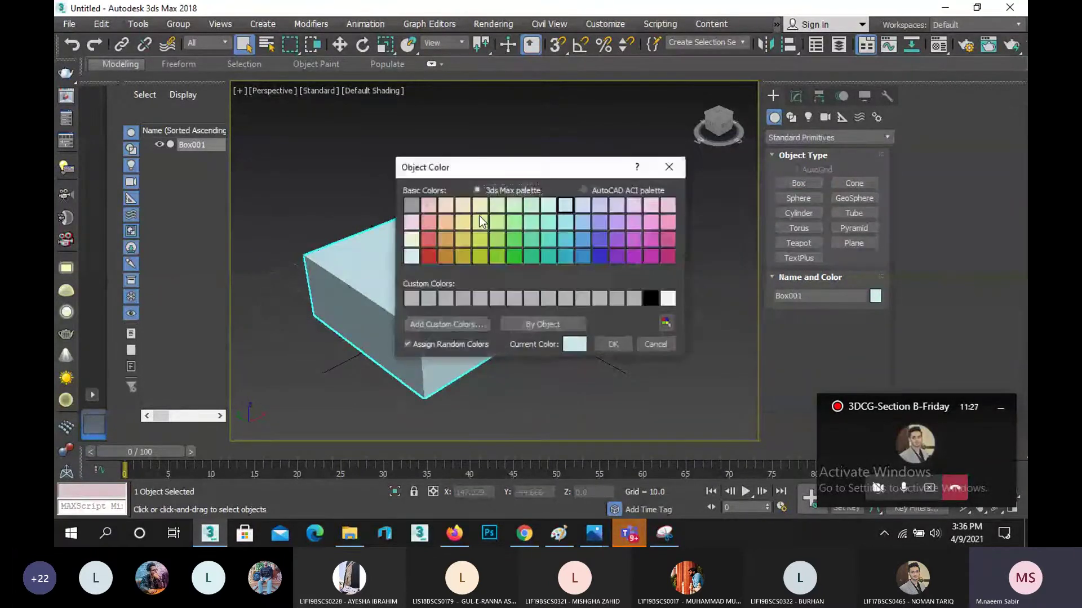
left_click(445, 238)
left_click(612, 344)
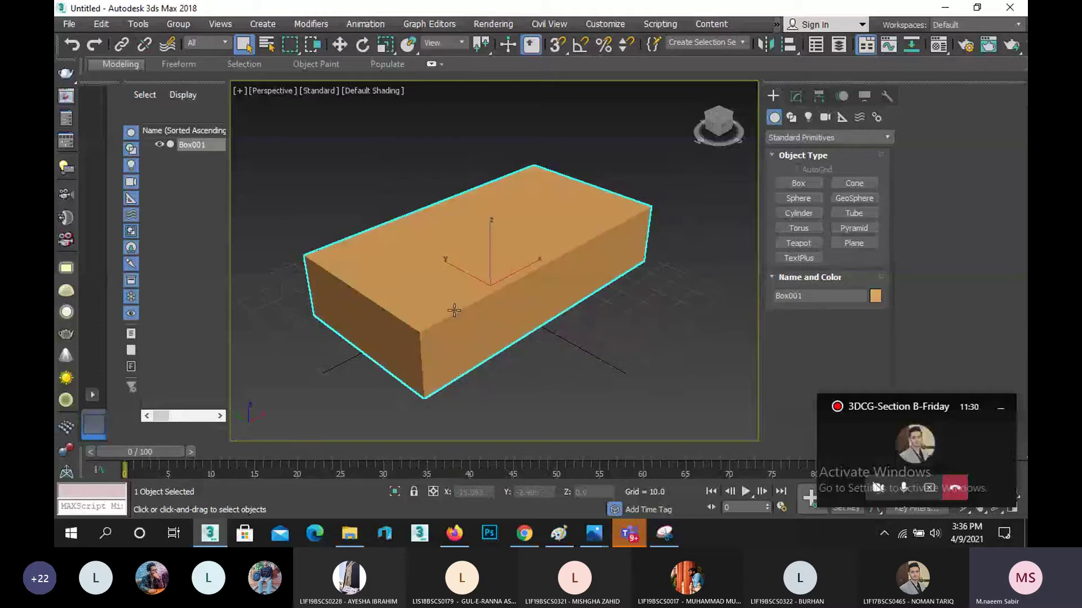
key("F4")
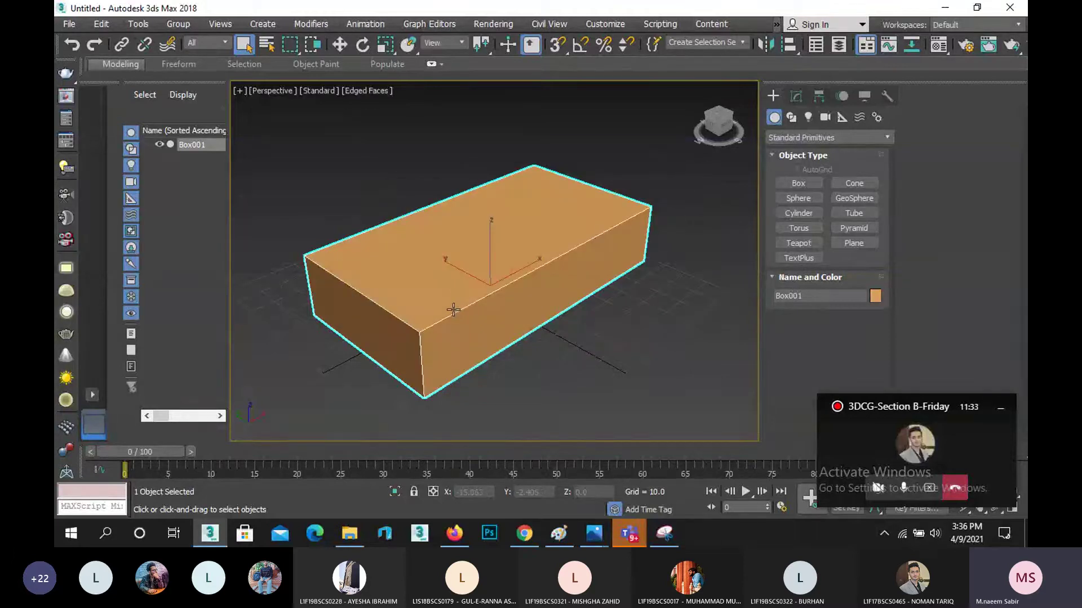
middle_click_drag(454, 284, 445, 301)
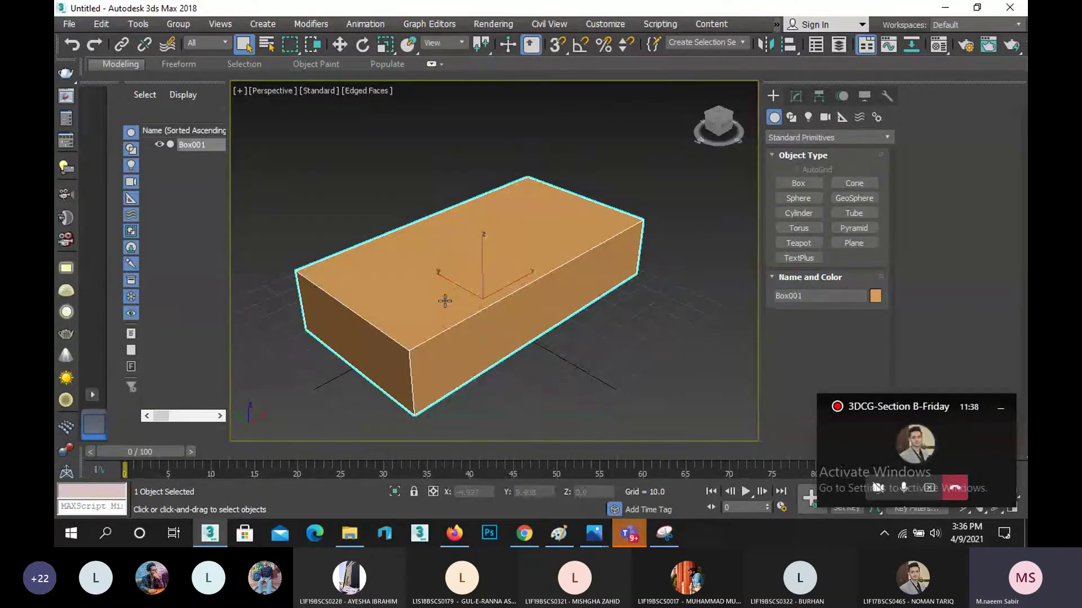
- Convert the box to an Editable Poly
right_click(443, 299)
mouse_move(566, 451)
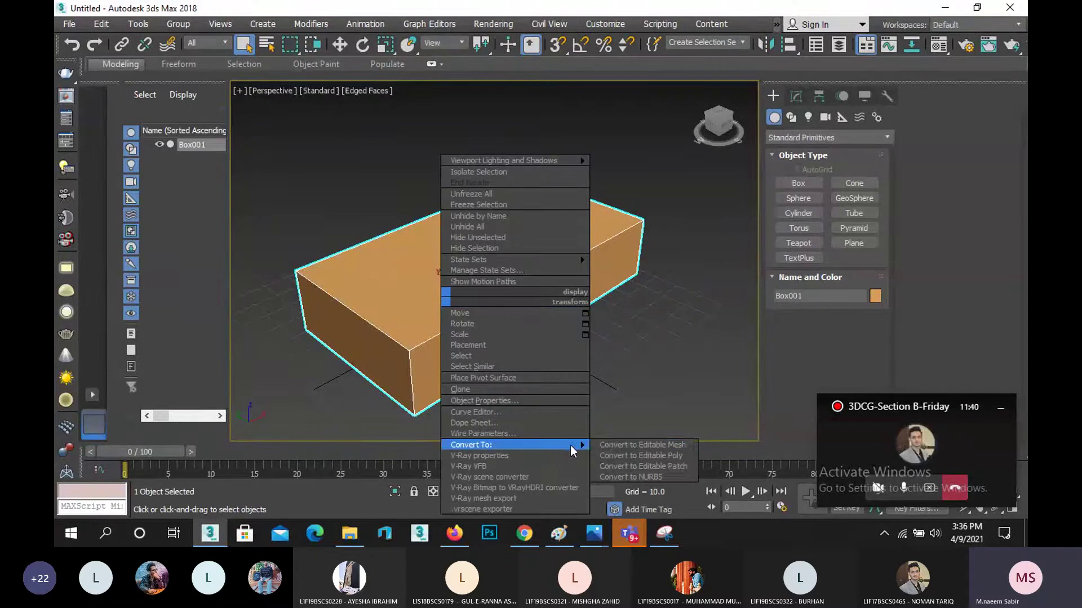
left_click(628, 455)
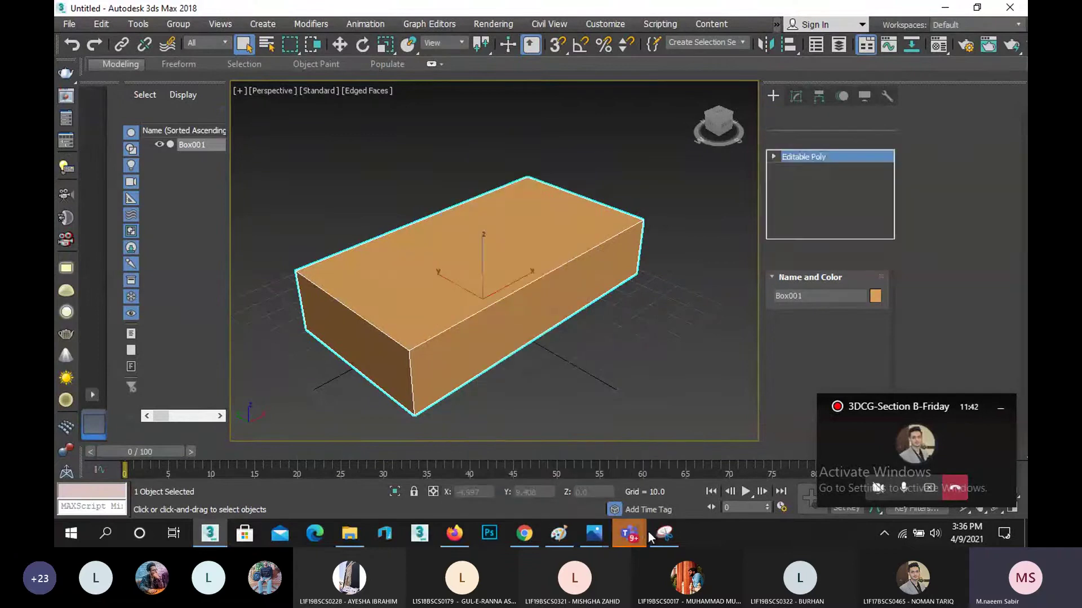
- Switch to the car reference in Snipping Tool, mark the windshield's base with the red pen, and return to 3ds Max
mouse_move(635, 534)
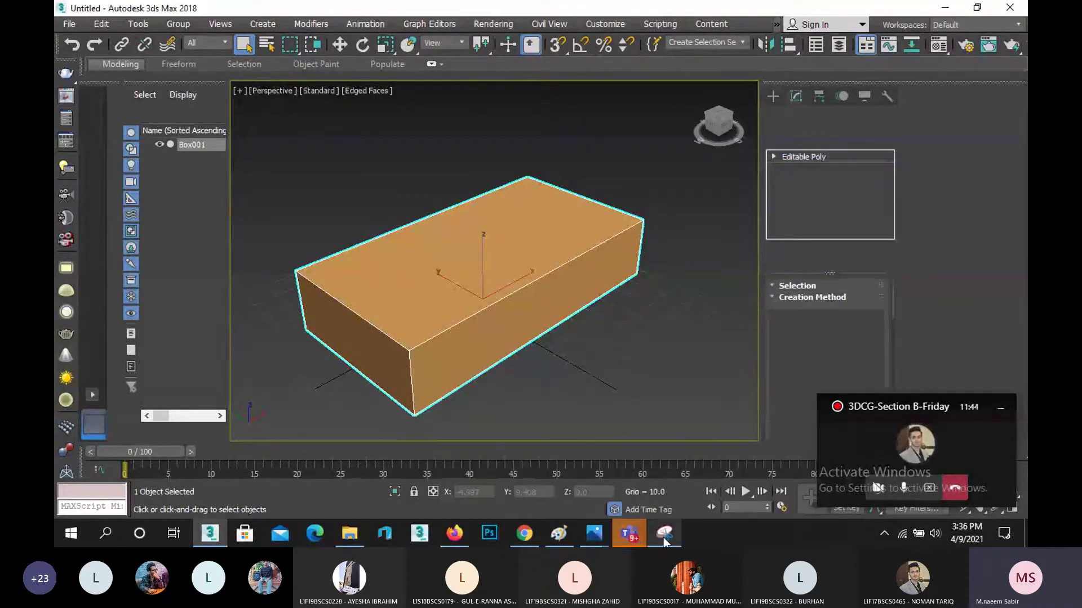
left_click(664, 534)
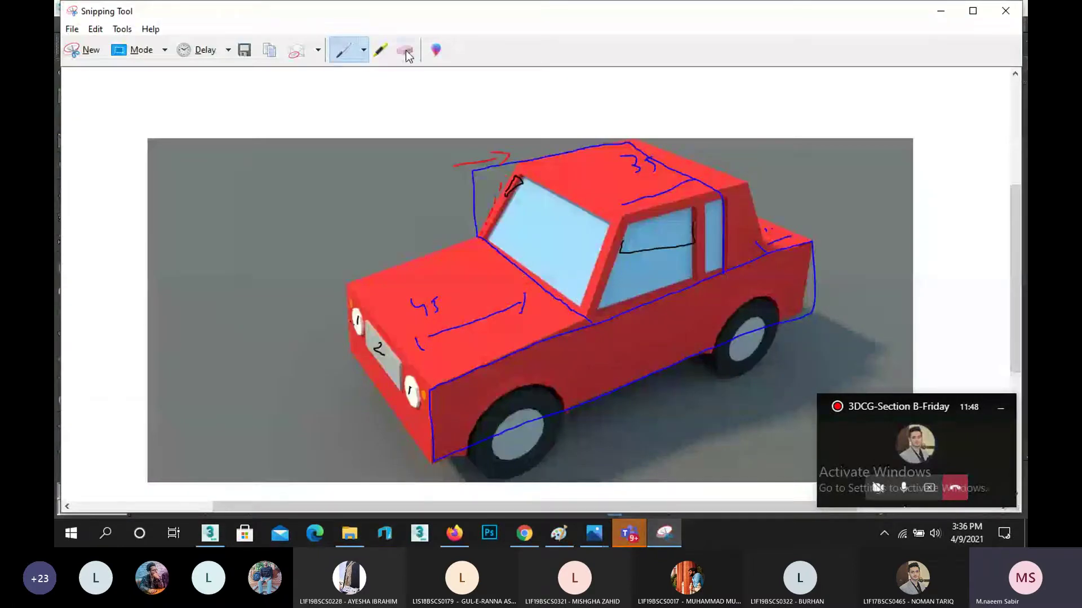
left_click(364, 50)
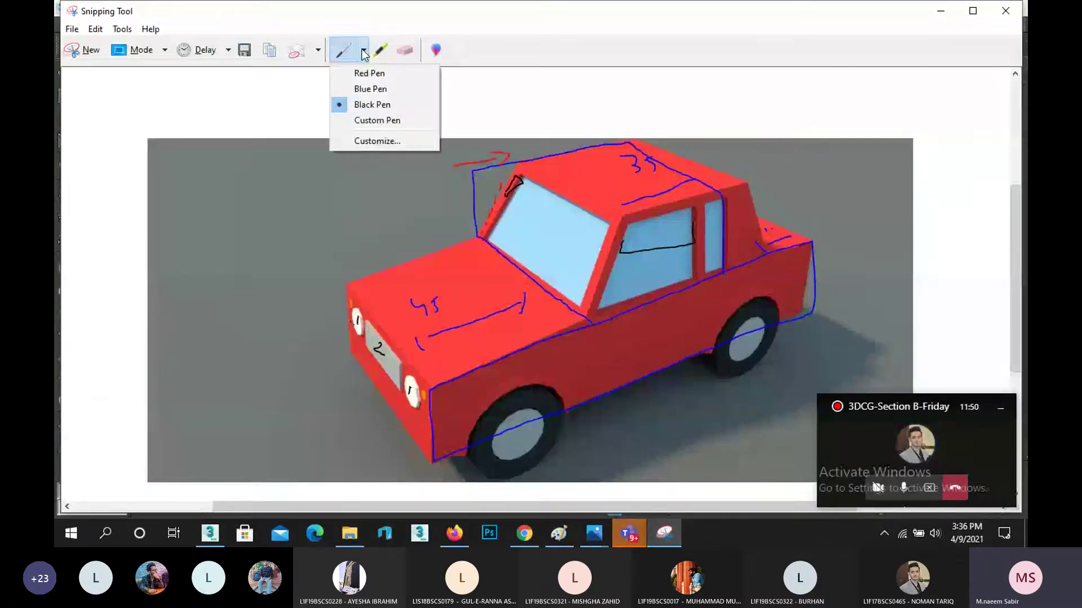
left_click(369, 73)
mouse_move(518, 265)
left_mouse_down()
mouse_move(525, 273)
mouse_move(510, 265)
left_mouse_up()
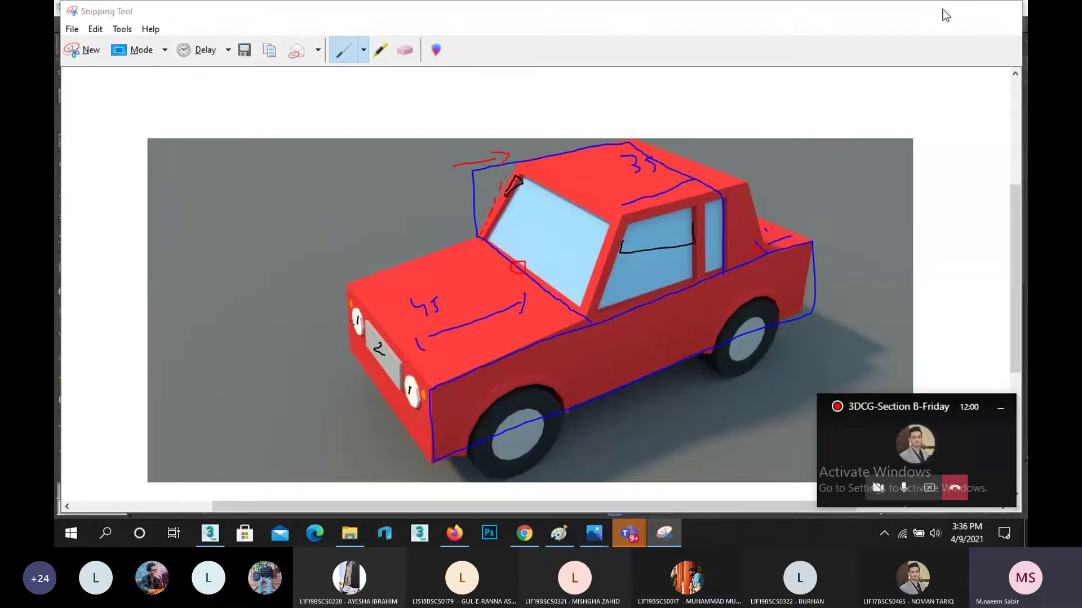
left_click(940, 10)
- Select the two long top edges of the box and connect them with 2 segments across the top face
left_click(809, 305)
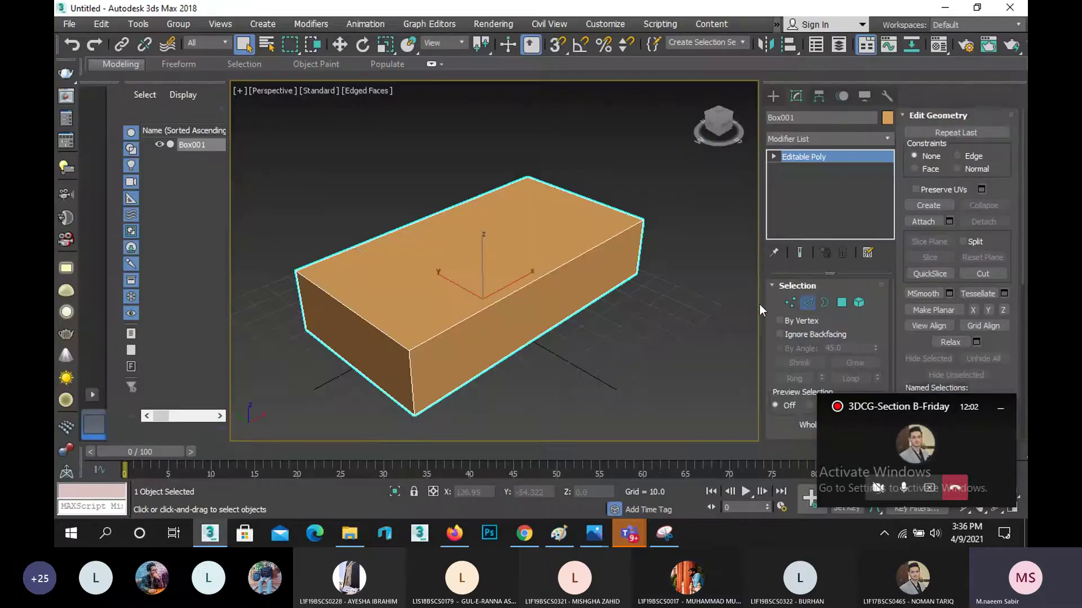
left_click(490, 304)
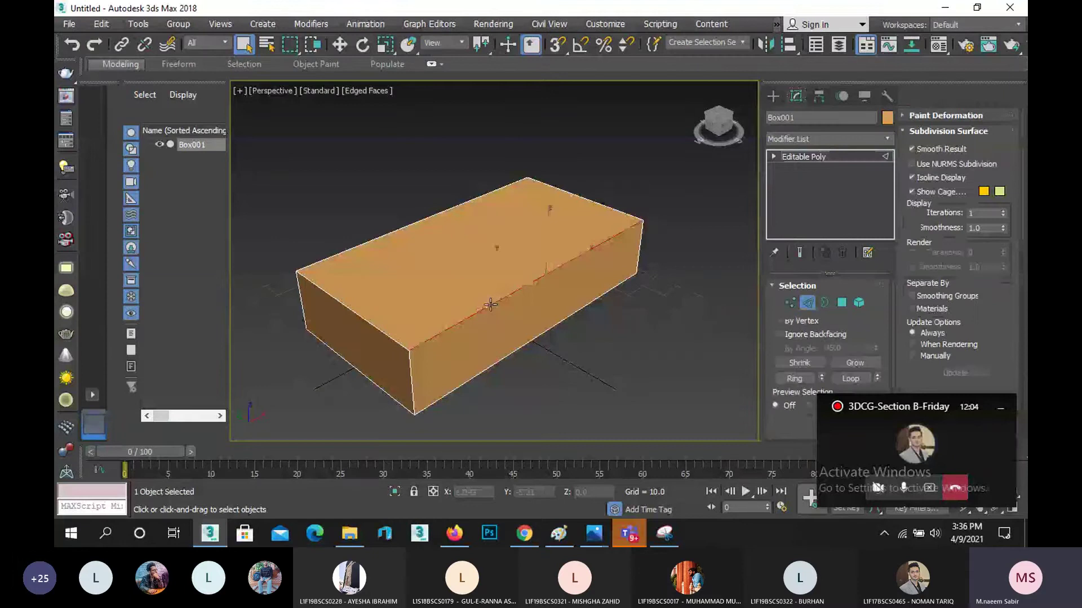
double_click(490, 304)
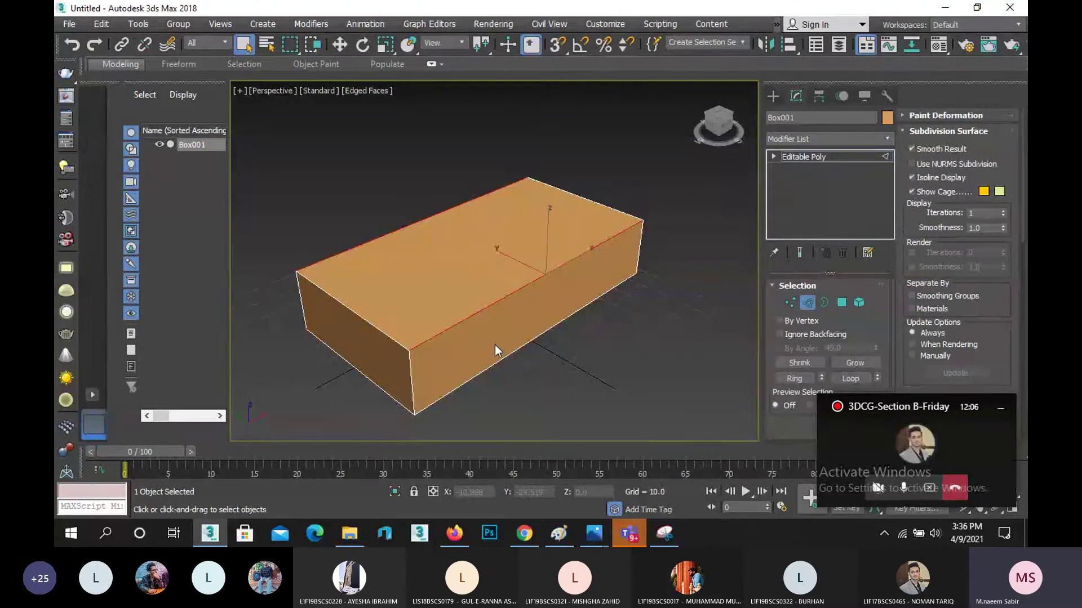
left_click(1001, 415)
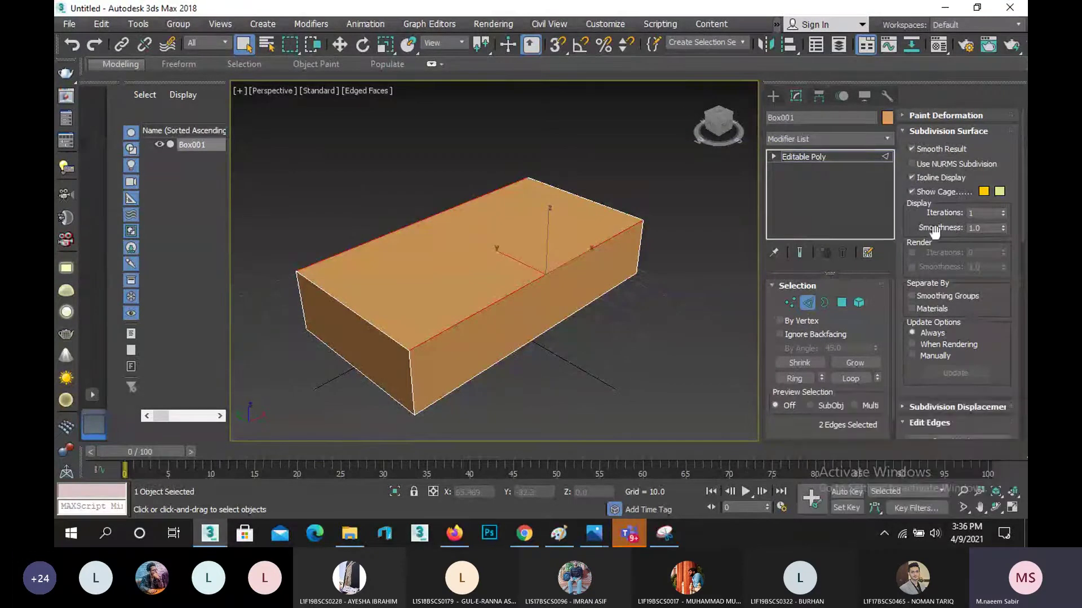
left_click(934, 133)
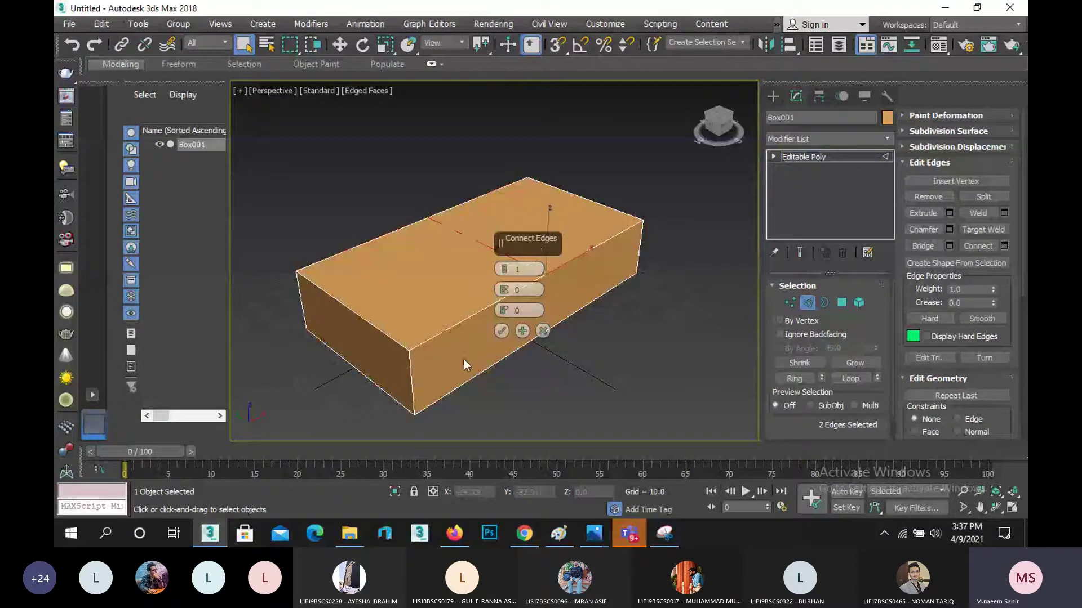
left_click(506, 268)
left_click(503, 332)
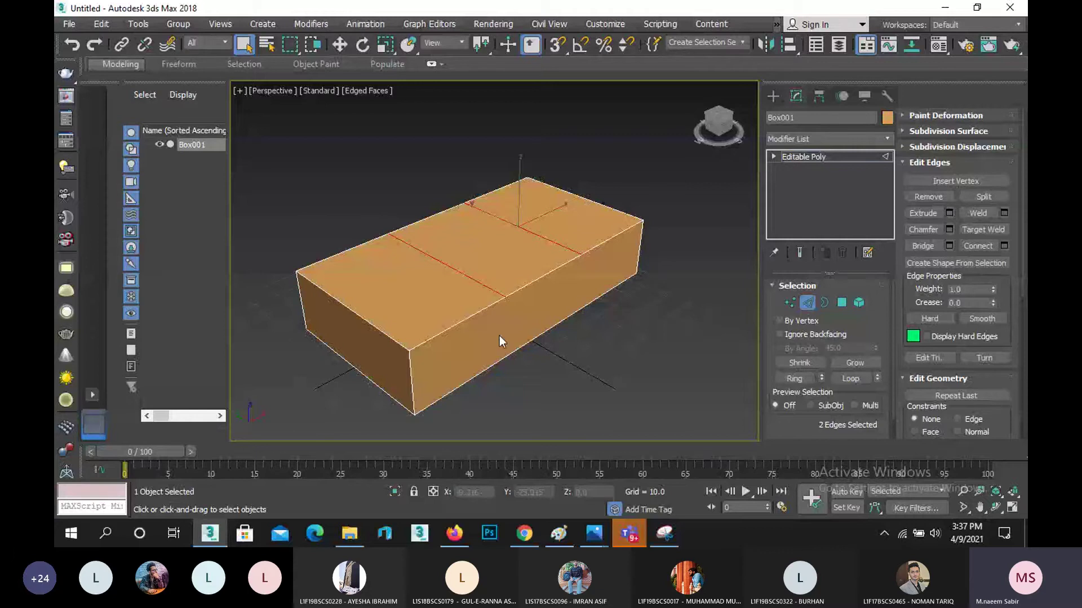
- Move the rear cross edge about 13 units along X toward the back and the front cross edge to X about -17.6
left_click(505, 251)
left_click(525, 232)
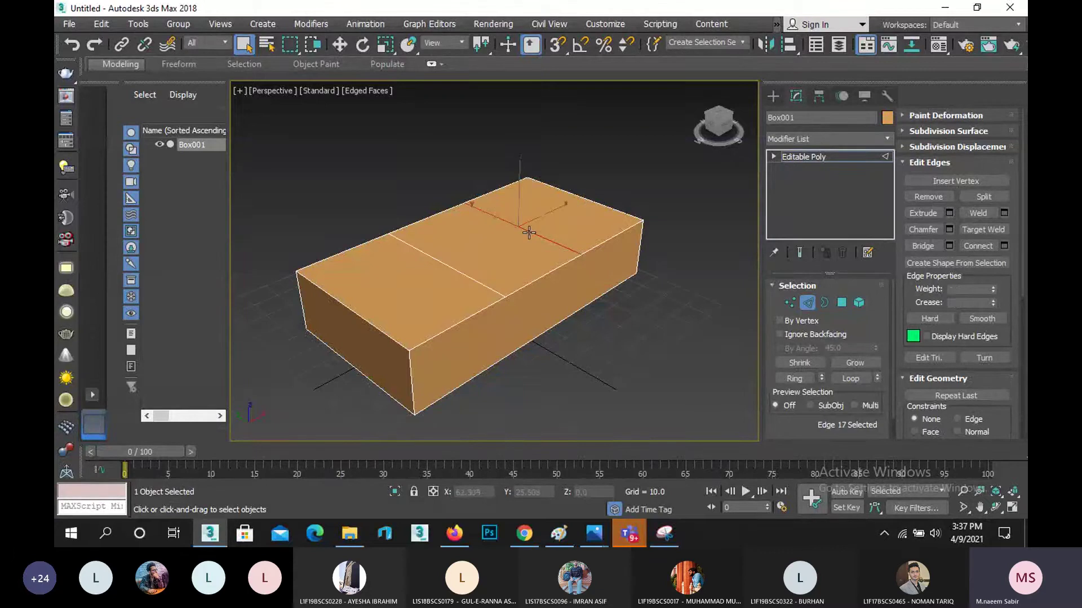
key("w")
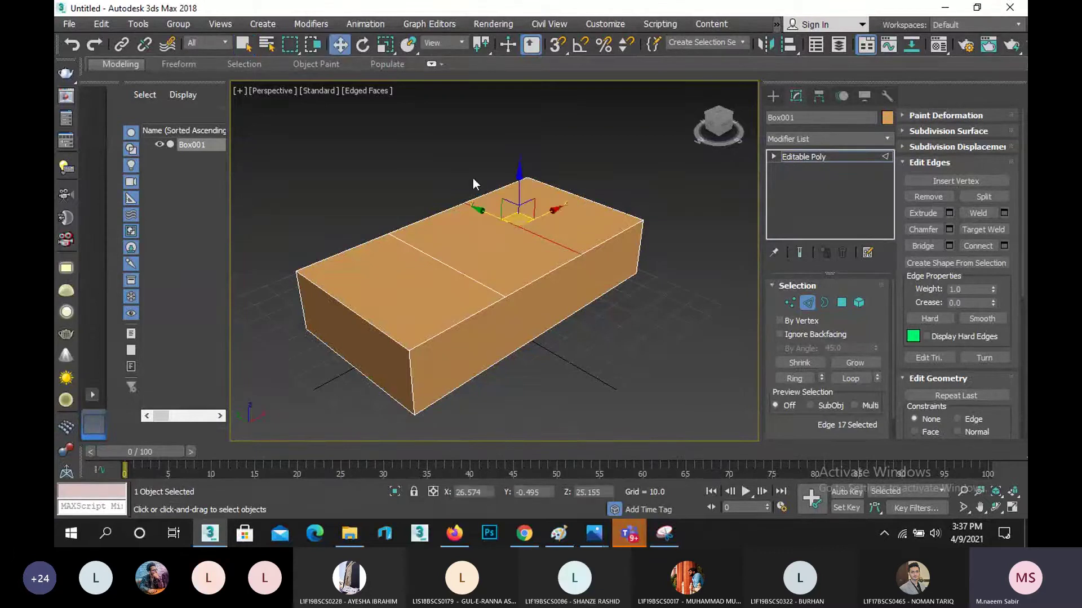
left_click_drag(557, 208, 580, 197)
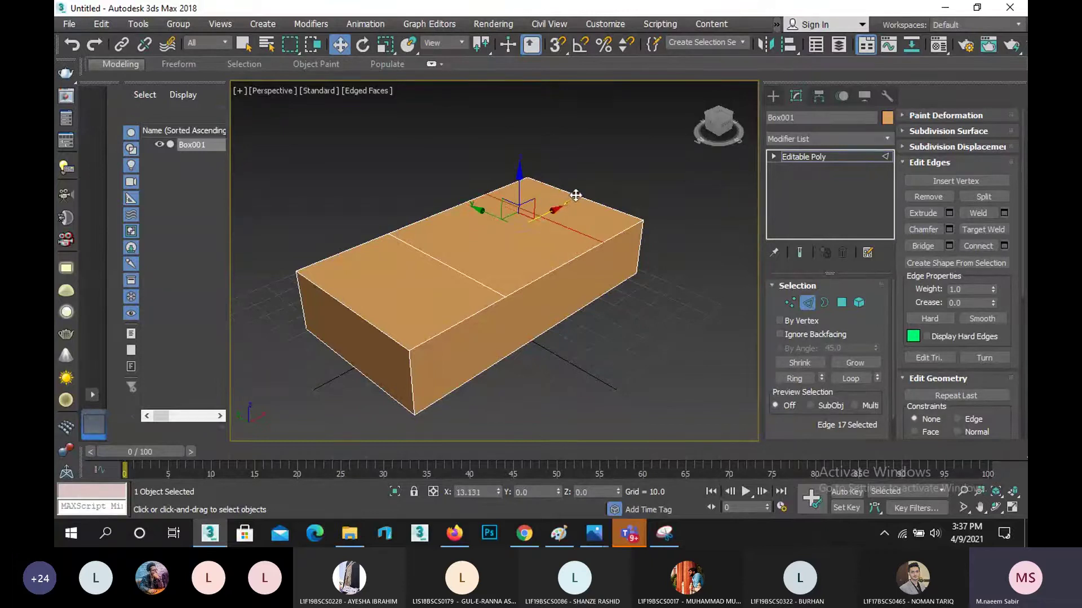
left_click(462, 267)
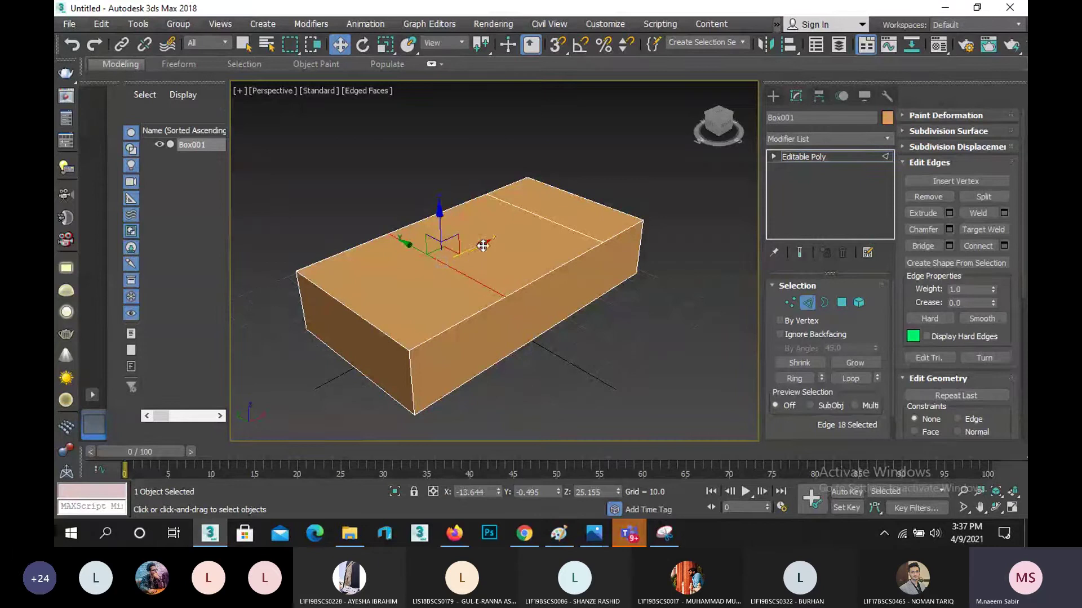
left_click_drag(482, 244, 474, 247)
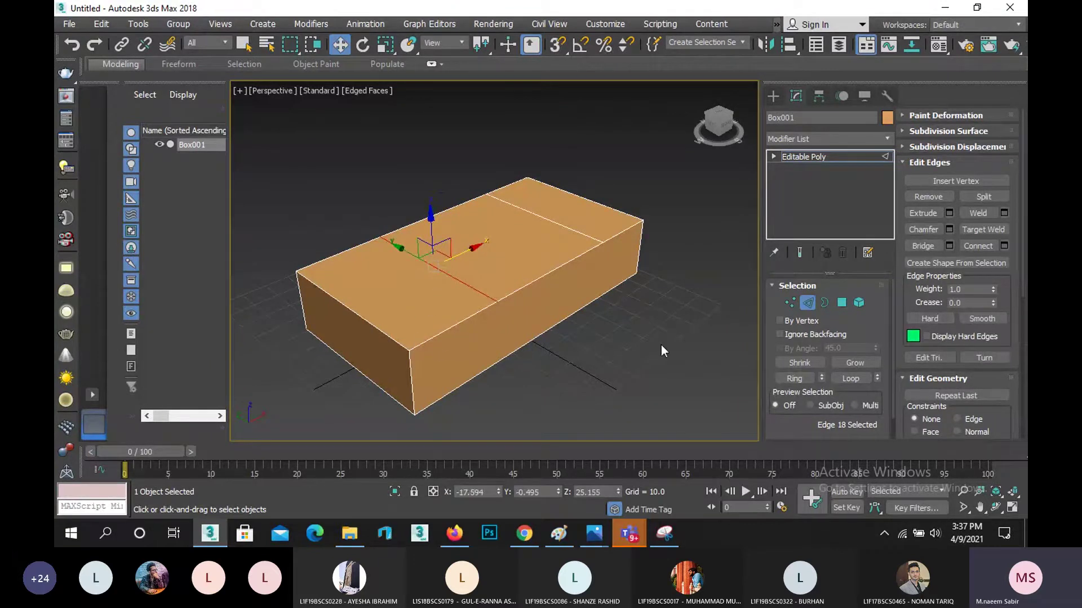
- Lengthen the hood by moving the box's front end polygon outward along X to about -71.9
scroll(431, 330, "down", 4)
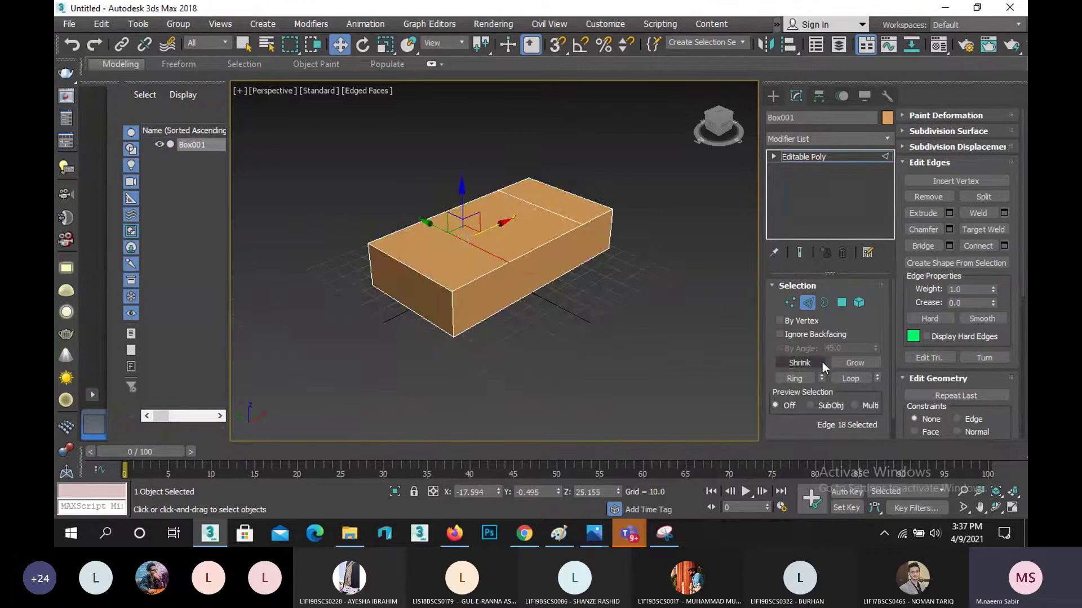
left_click(842, 303)
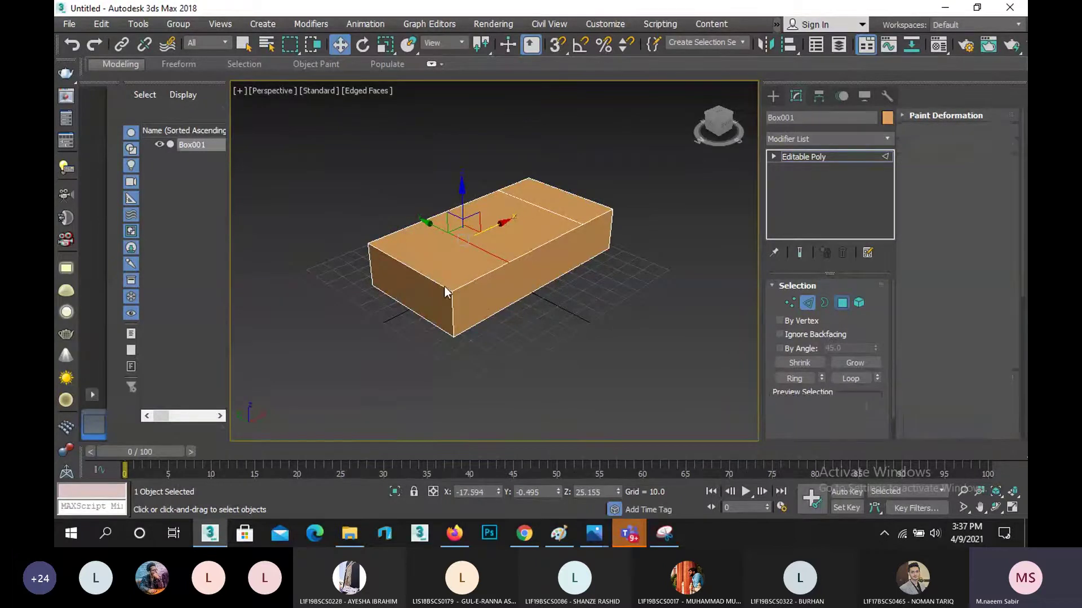
left_click(412, 289)
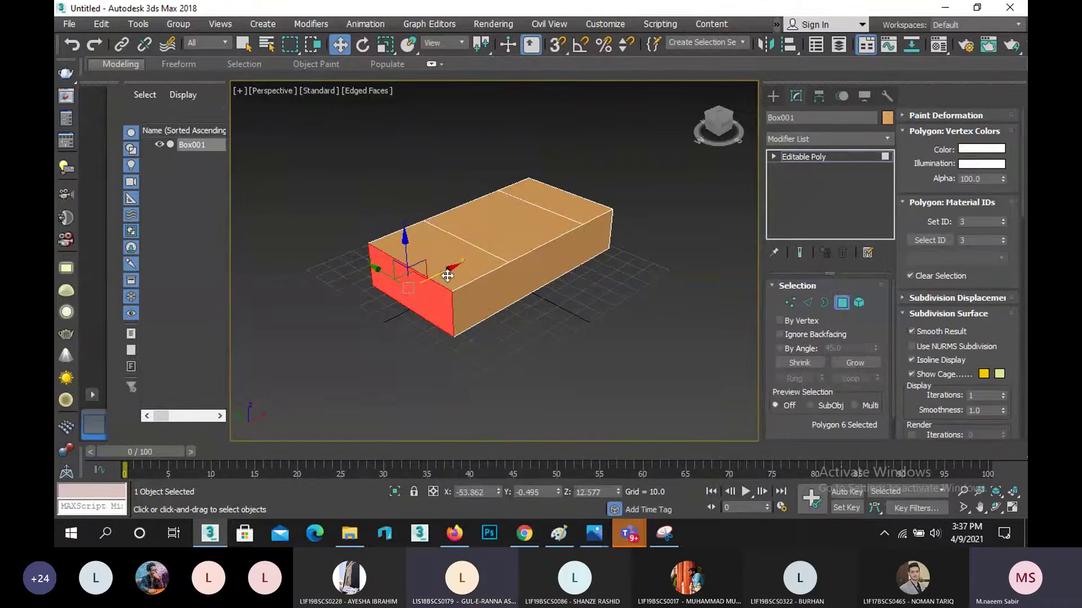
left_click_drag(443, 270, 417, 292)
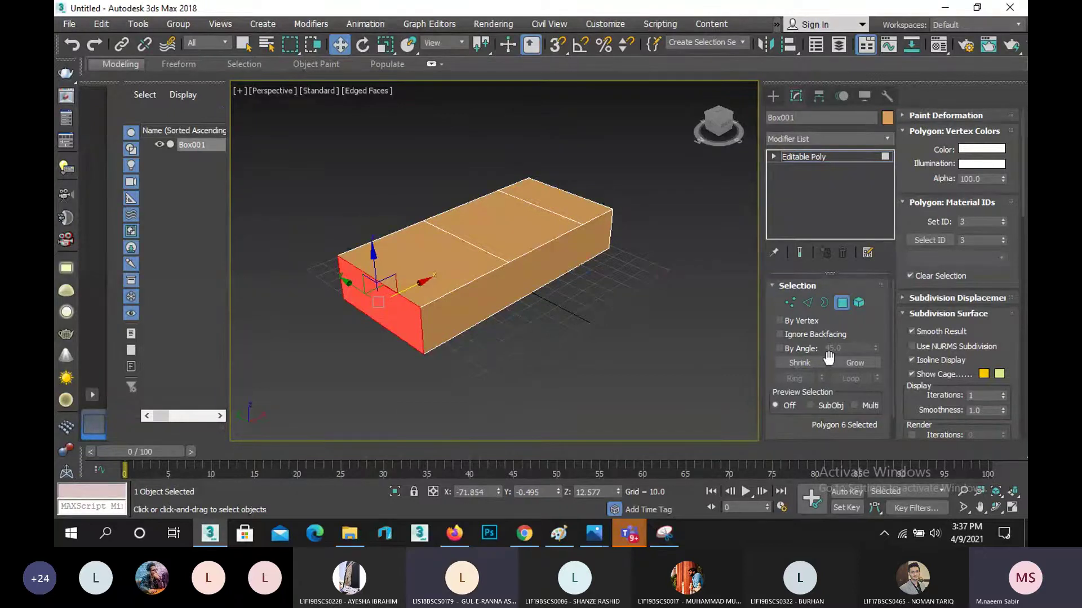
left_click(805, 303)
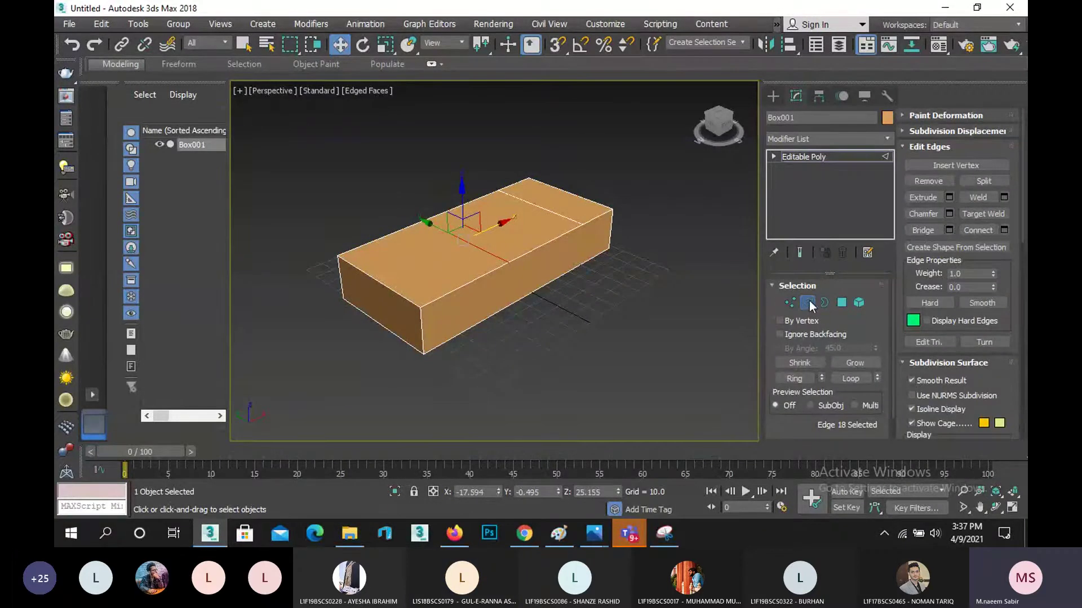
left_click(470, 284)
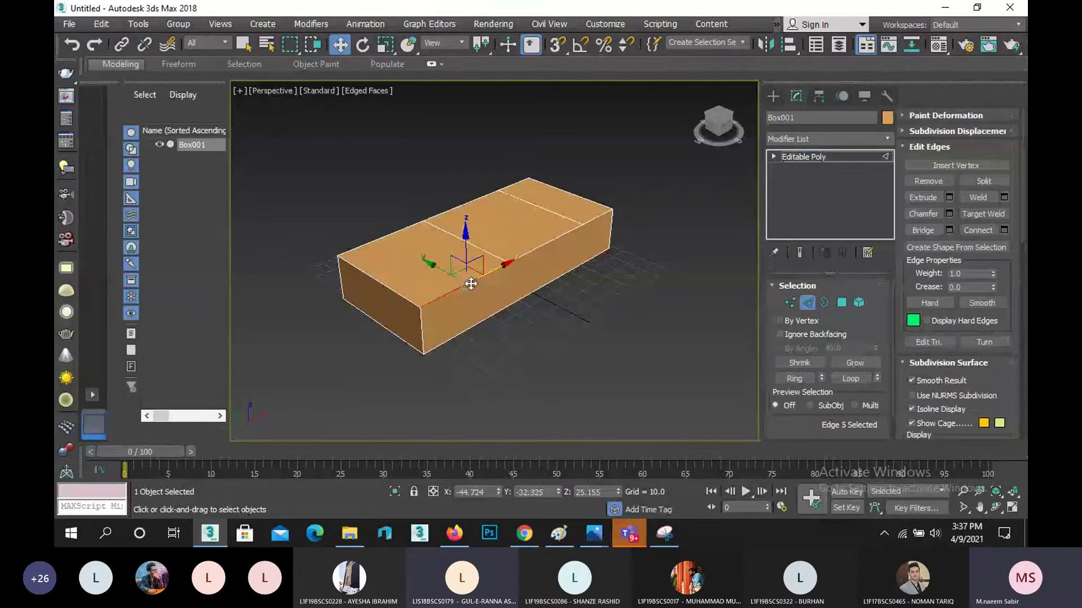
left_click(380, 240, "ctrl")
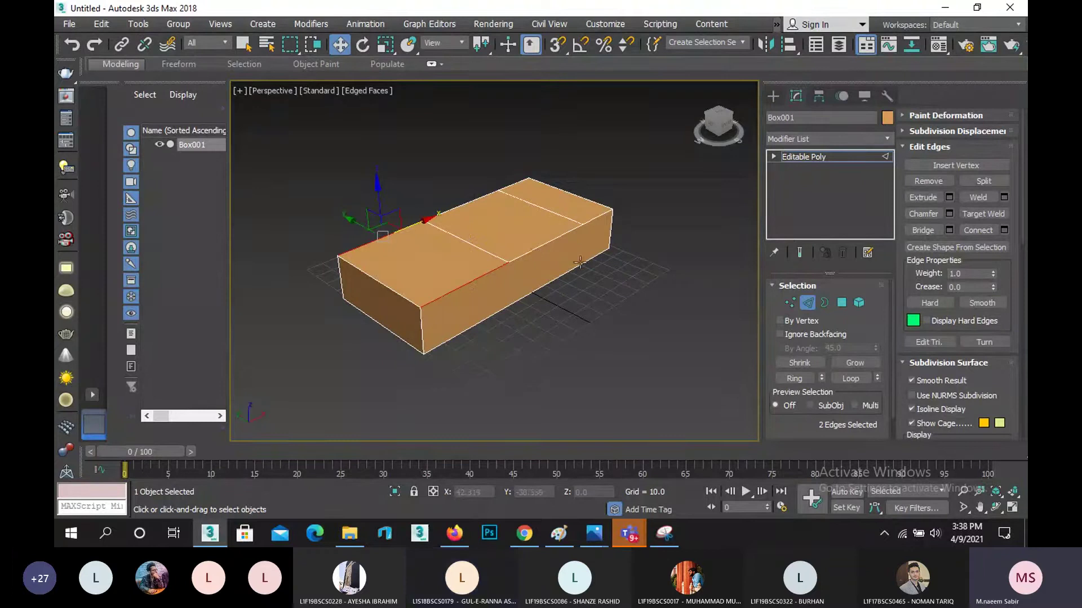
left_click(488, 212)
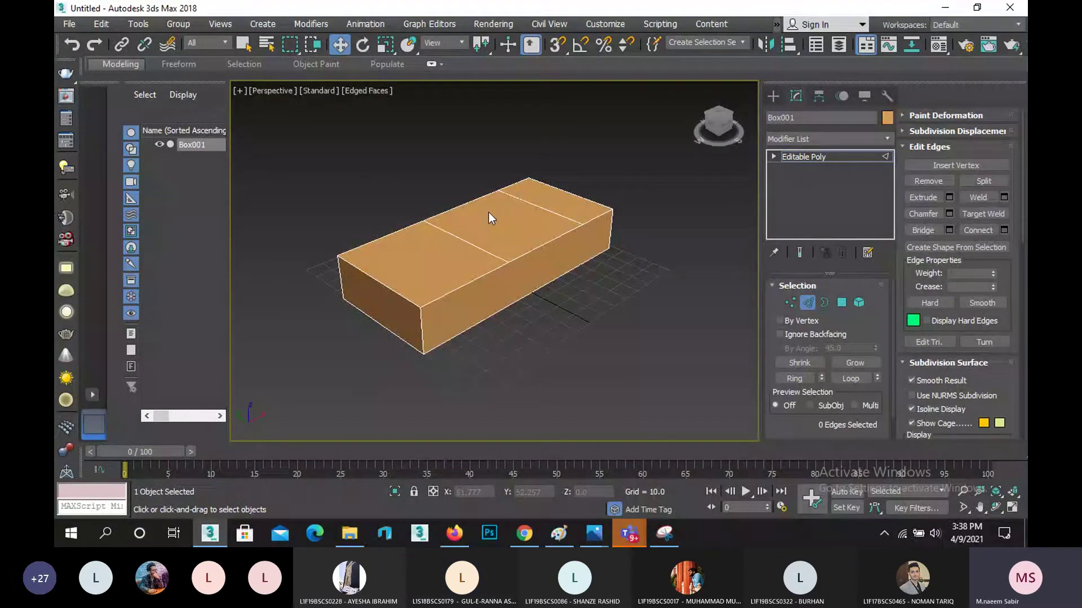
- Select the middle polygon on the box's top face and check it against the cabin in the Snipping Tool car reference
scroll(488, 211, "up", 3)
middle_click_drag(498, 231, 491, 275)
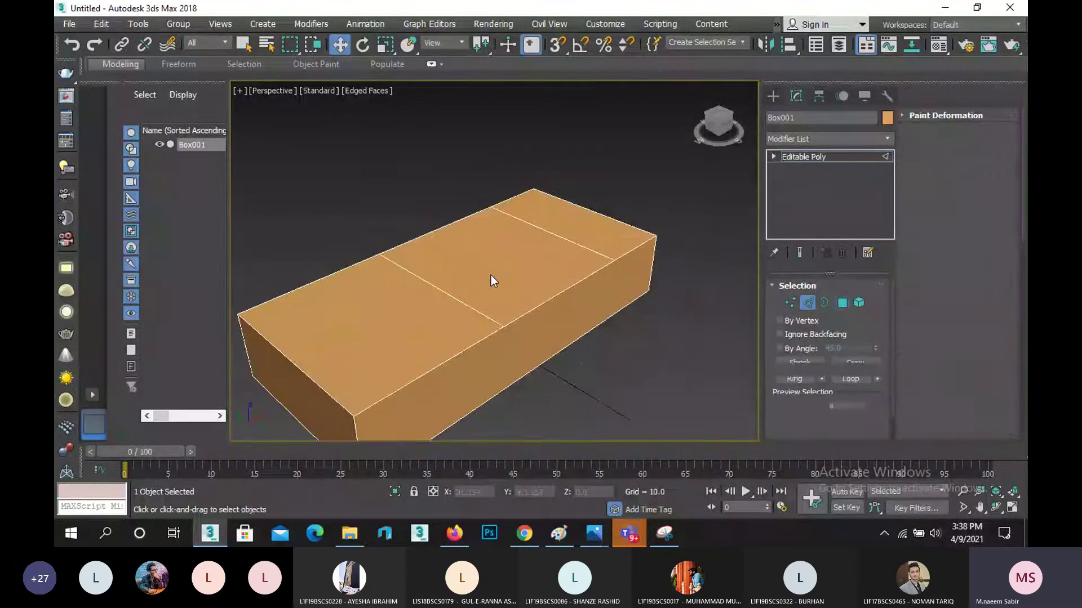
key("4")
left_click(491, 275)
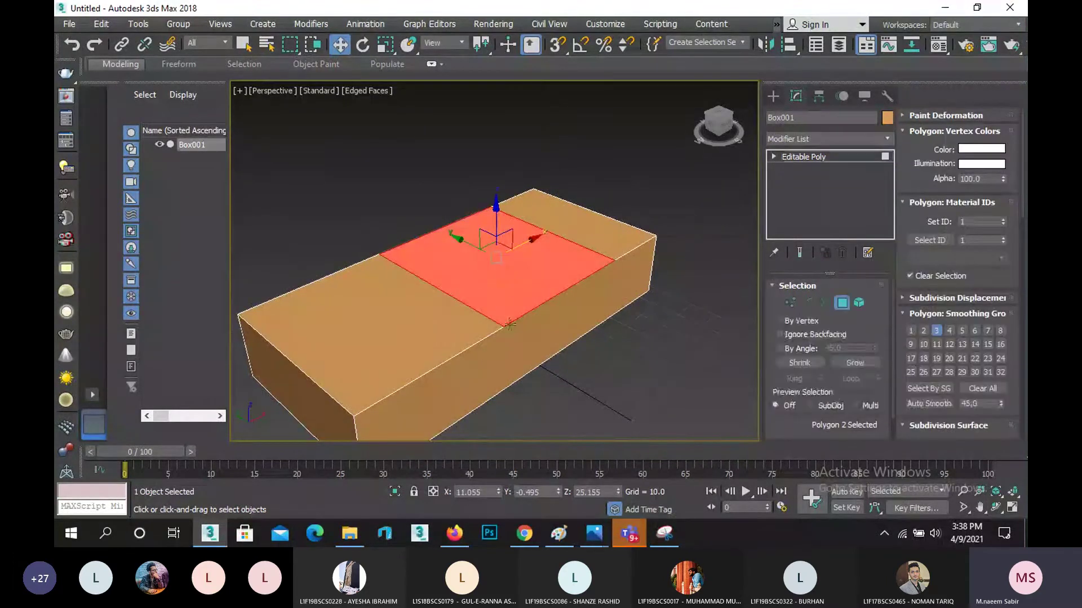
left_click(663, 534)
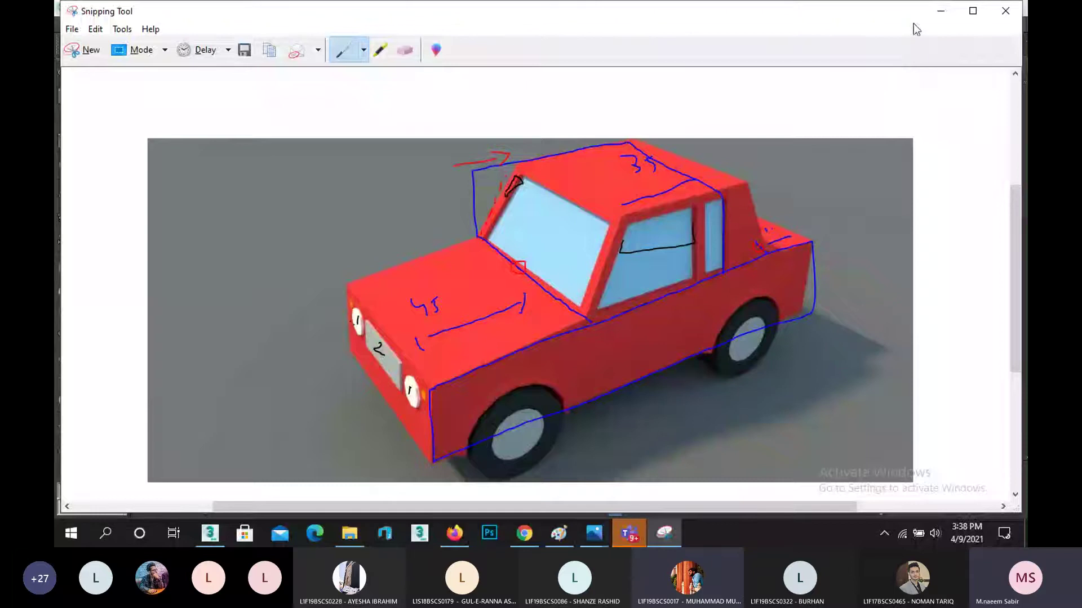
left_click(940, 11)
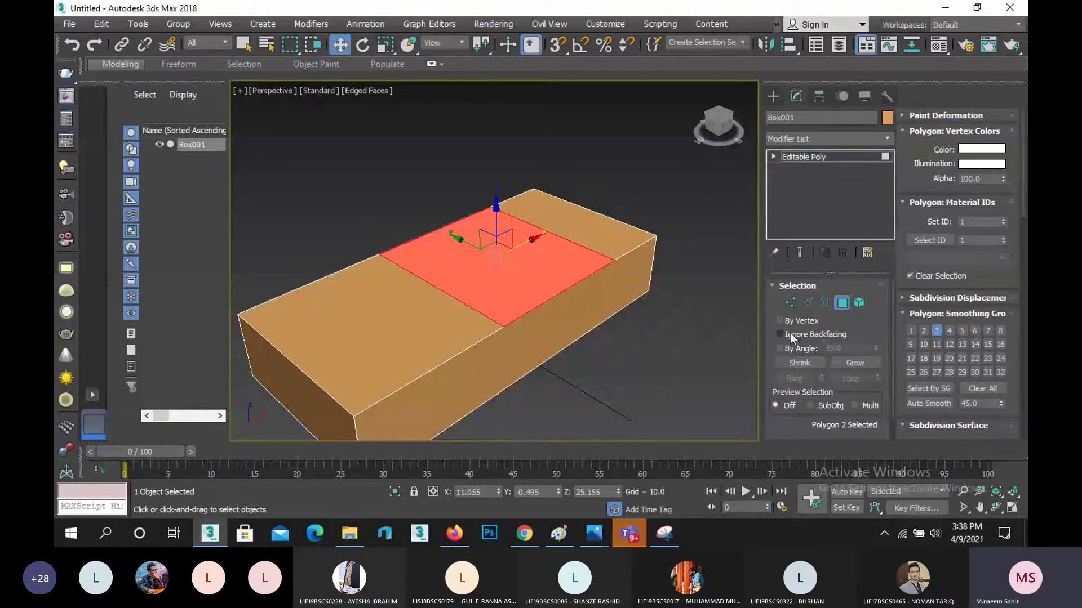
- Extrude the selected middle top polygon upward with a height of 30 to form the cabin
left_click(928, 313)
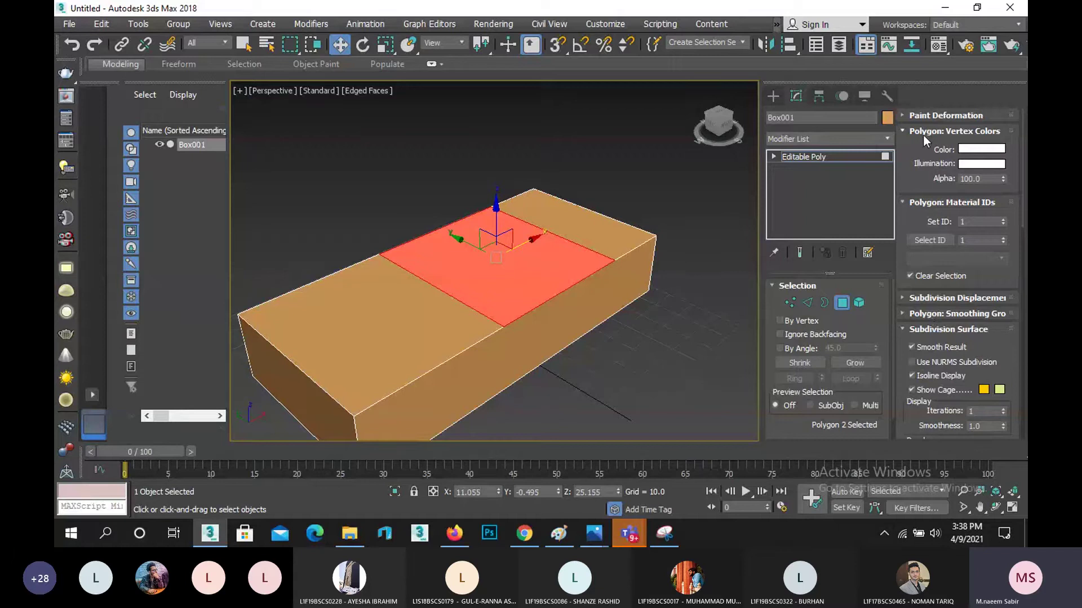
scroll(923, 134, "down", 5)
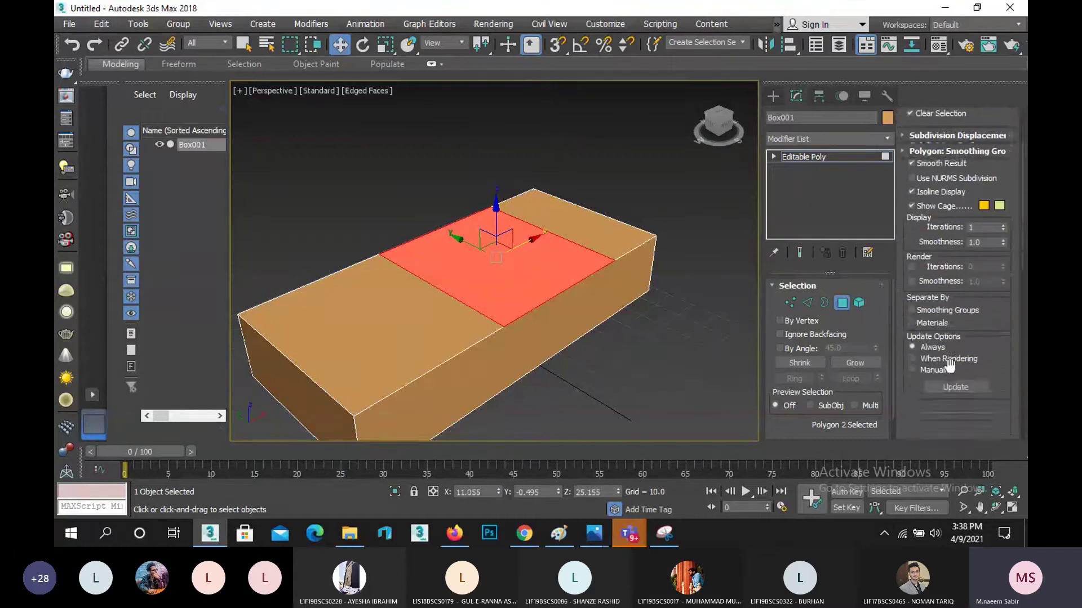
scroll(951, 365, "down", 2)
scroll(951, 355, "up", 3)
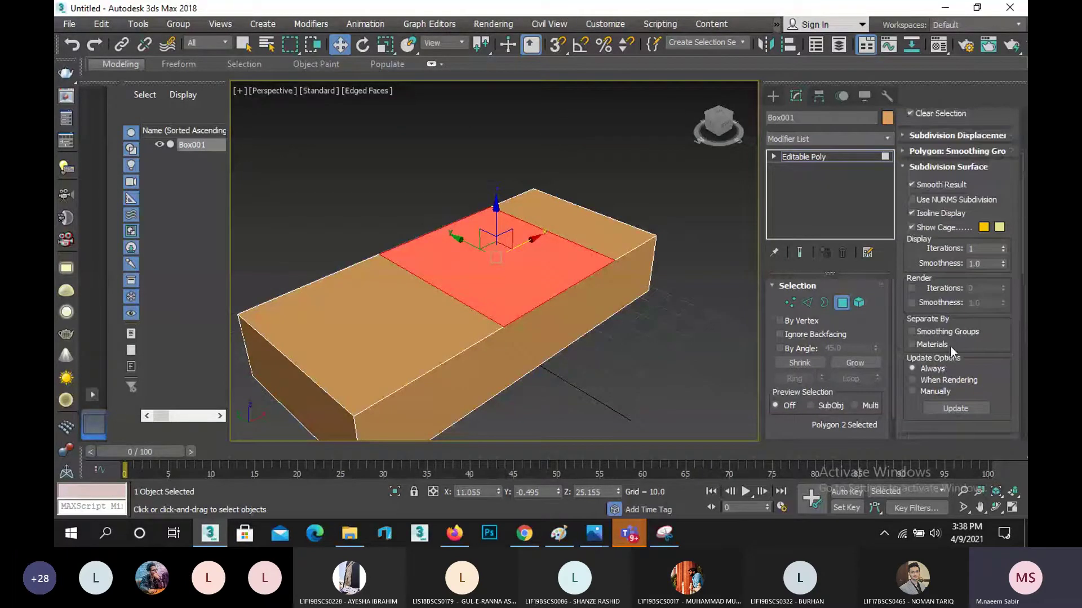
left_click(948, 167)
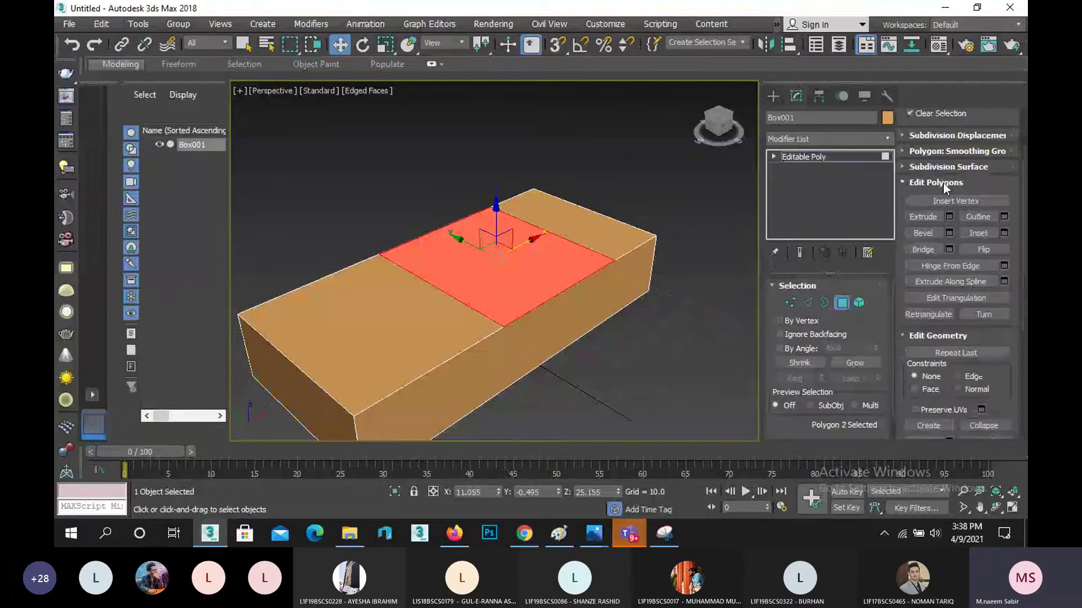
scroll(940, 192, "down", 1)
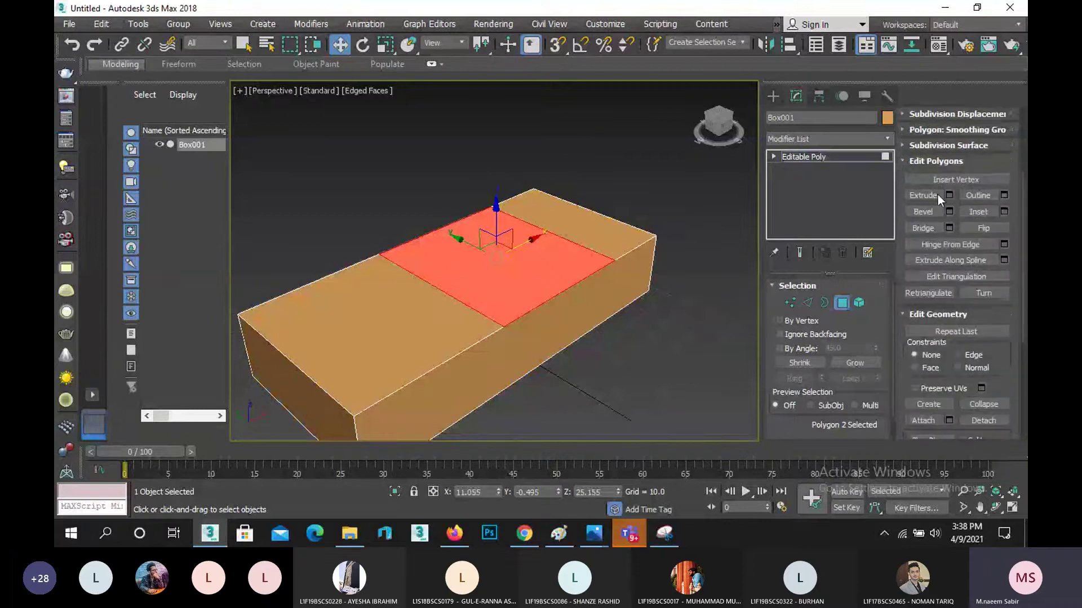
left_click(949, 195)
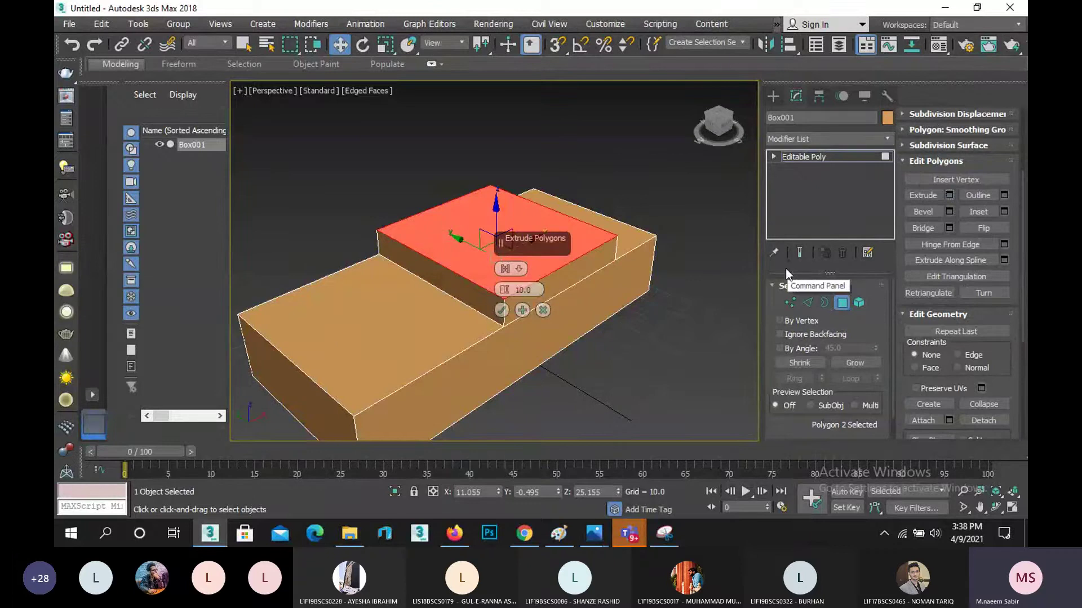
left_click_drag(531, 290, 510, 290)
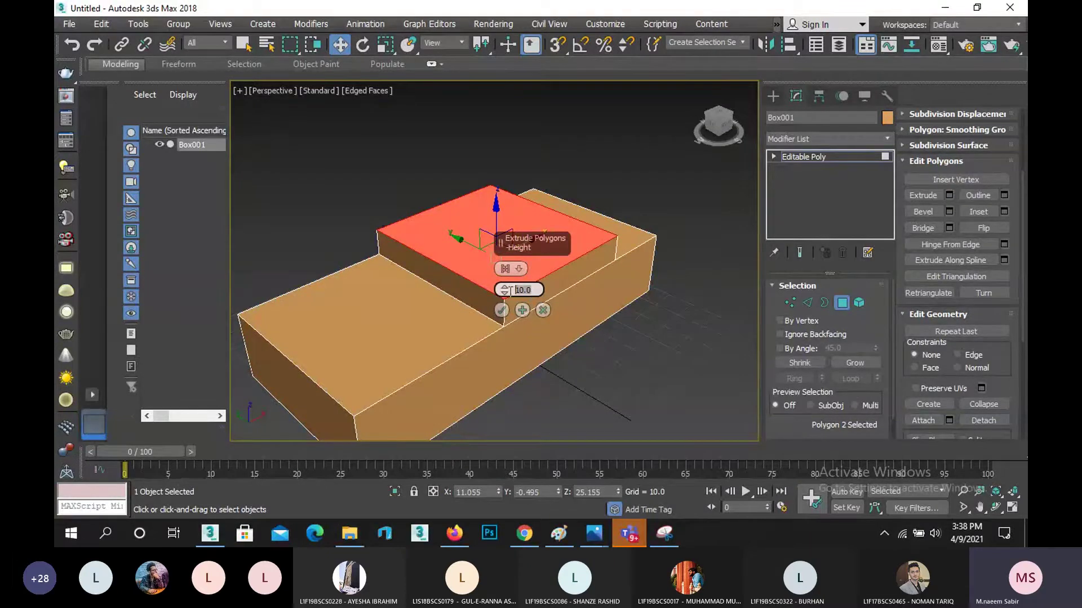
type("30")
key("Return")
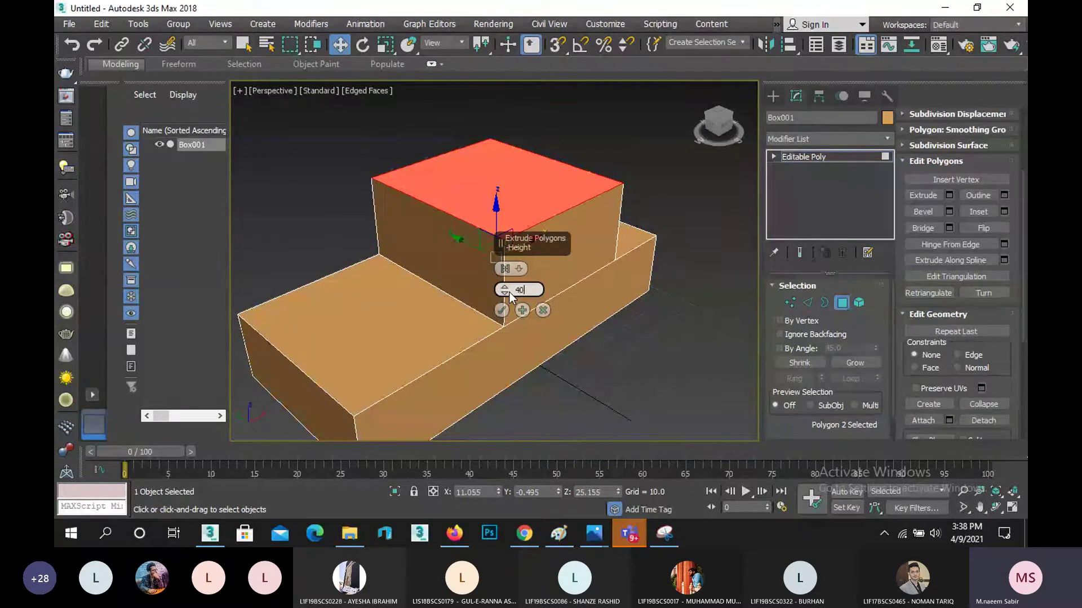
- Try cabin extrusion heights of 40 and 35, and settle on a height of 33
type("40")
key("Return")
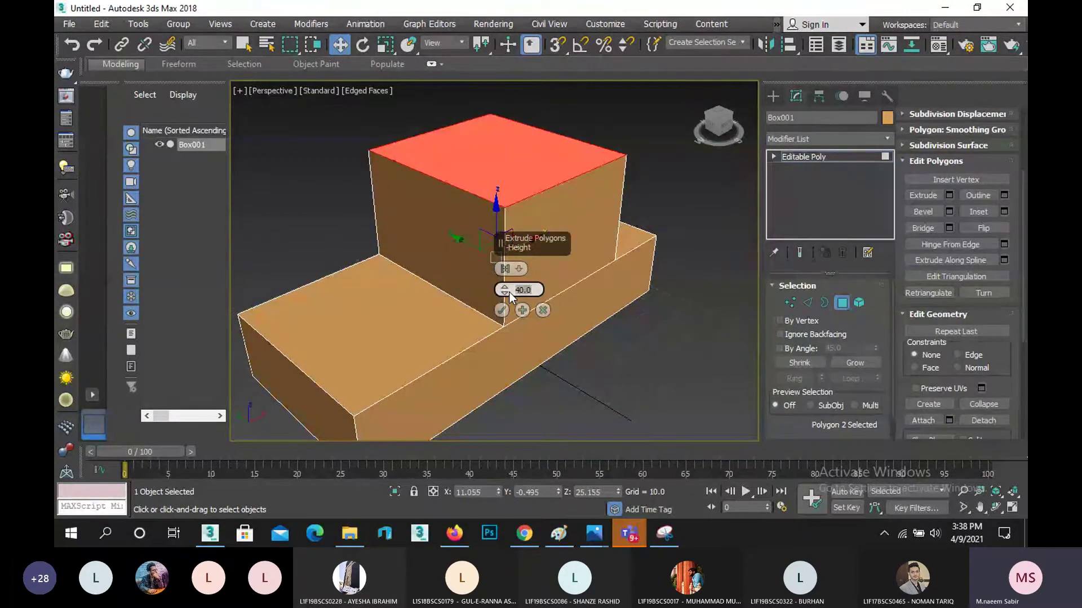
type("35")
key("Return")
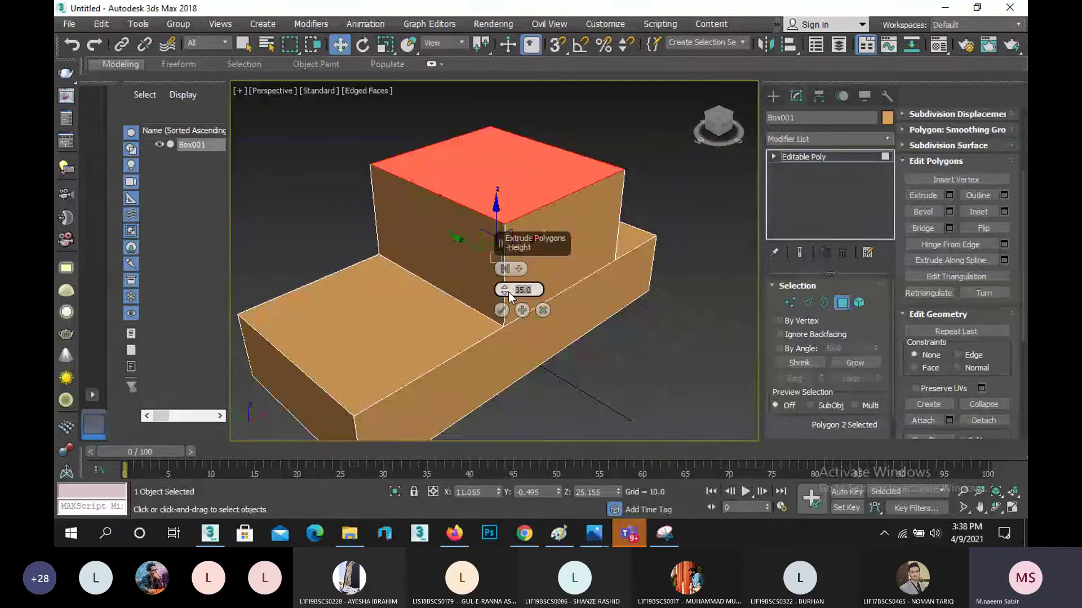
left_click(603, 543)
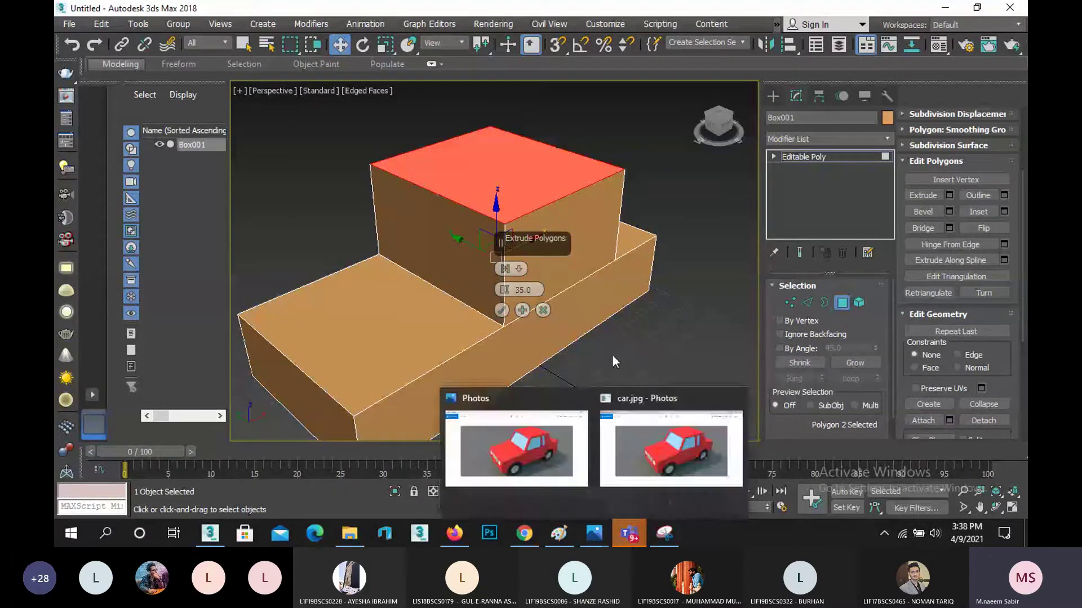
double_click(521, 289)
type("33")
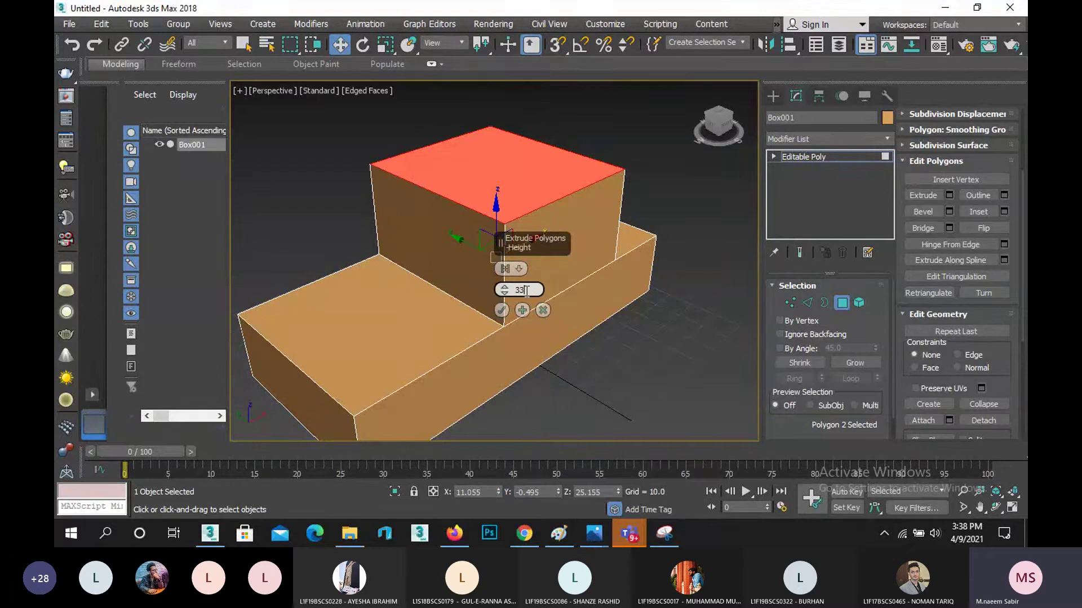
key("Return")
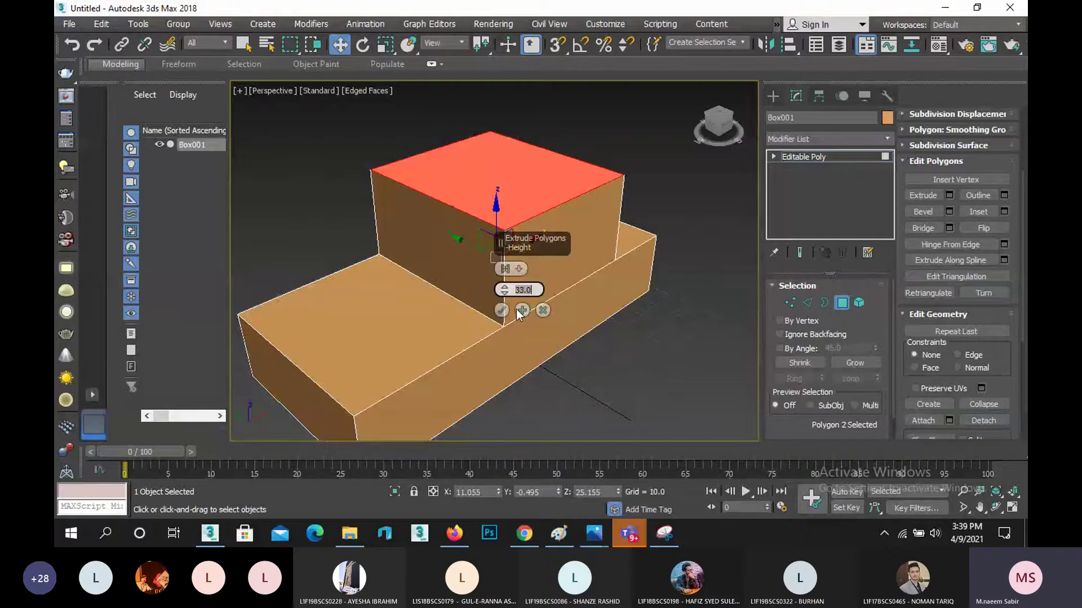
- Switch to Chrome, open the daily class attendance sheet linked in the Outlook e-mail, and return to 3ds Max
mouse_move(536, 533)
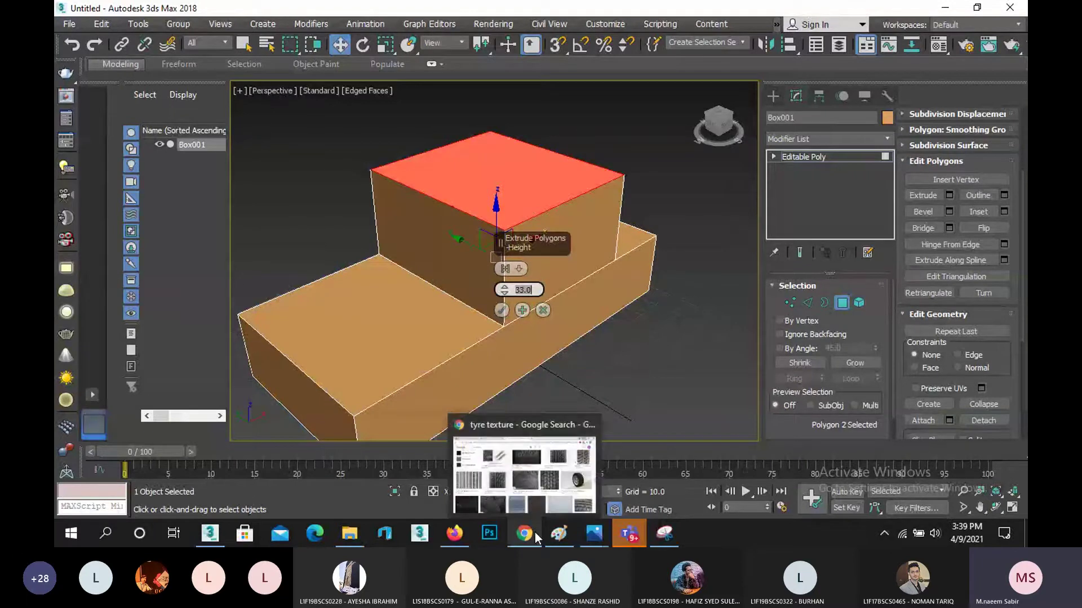
left_click(537, 496)
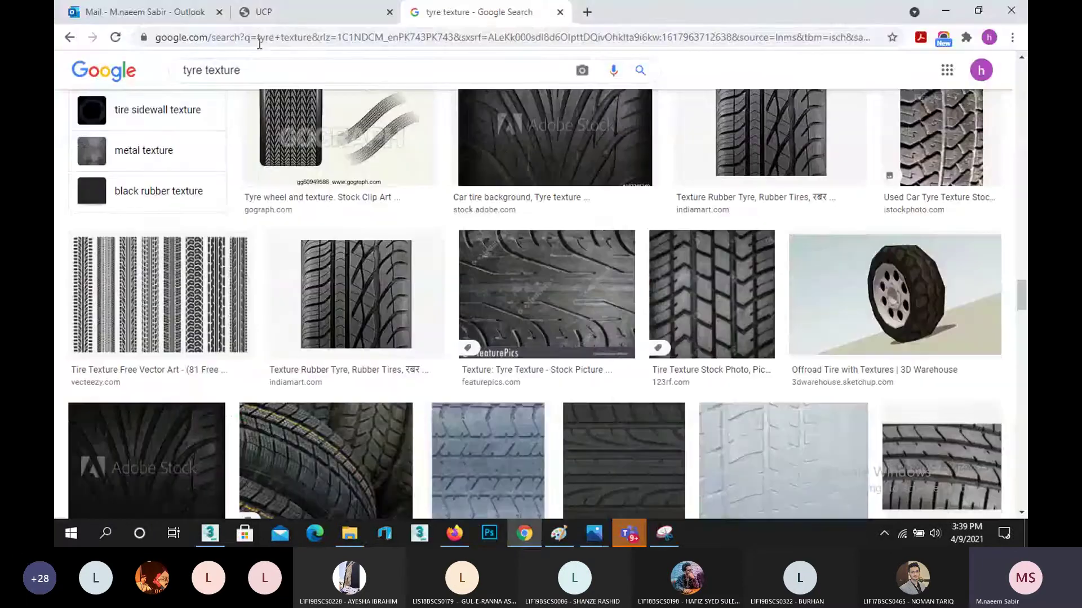
left_click(197, 13)
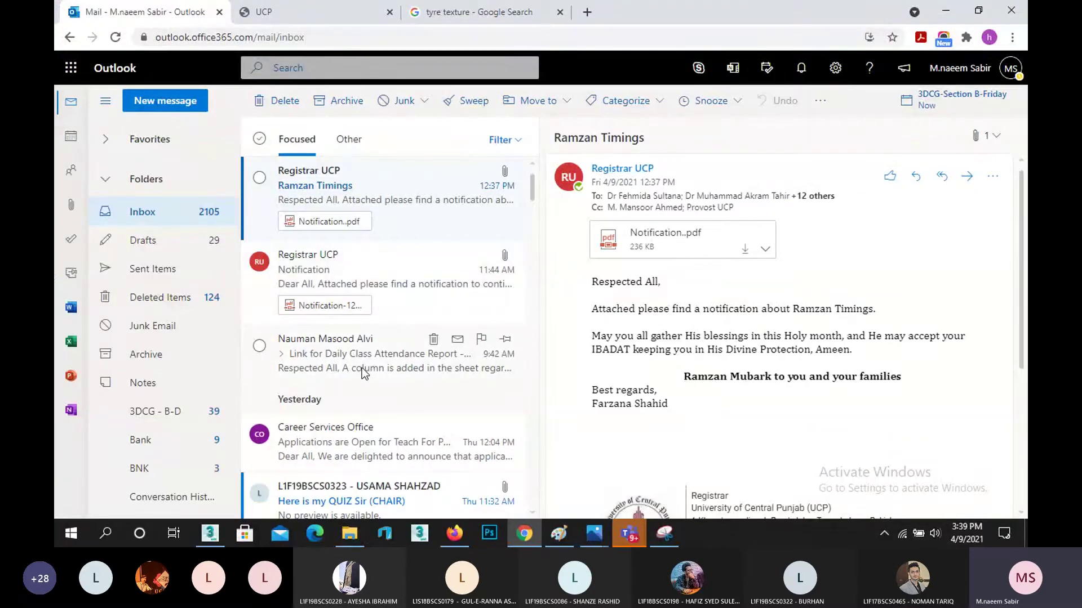
left_click(362, 368)
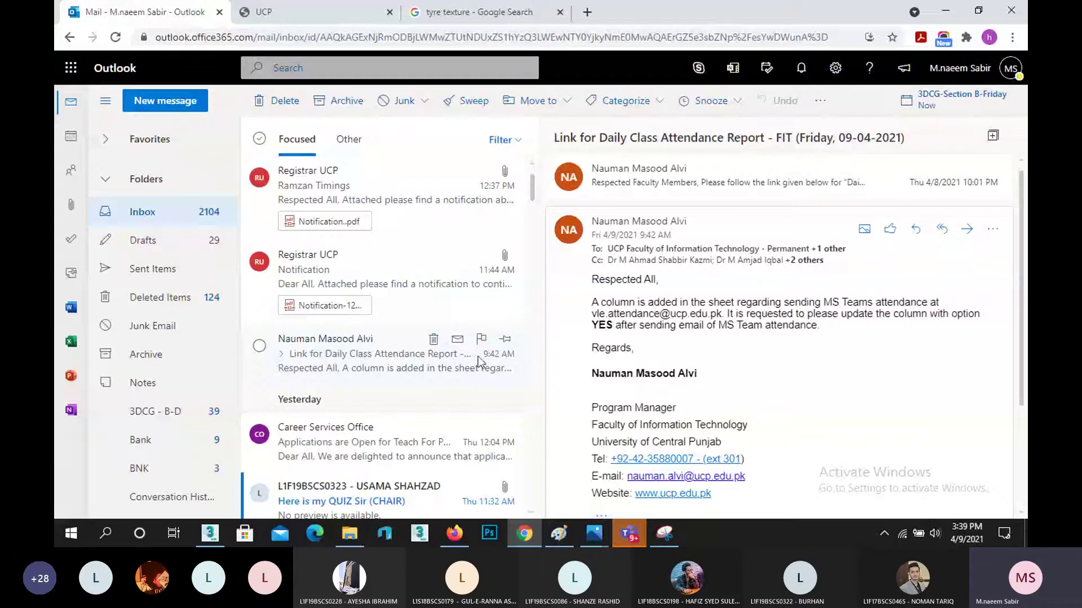
scroll(666, 378, "down", 3)
scroll(666, 378, "up", 3)
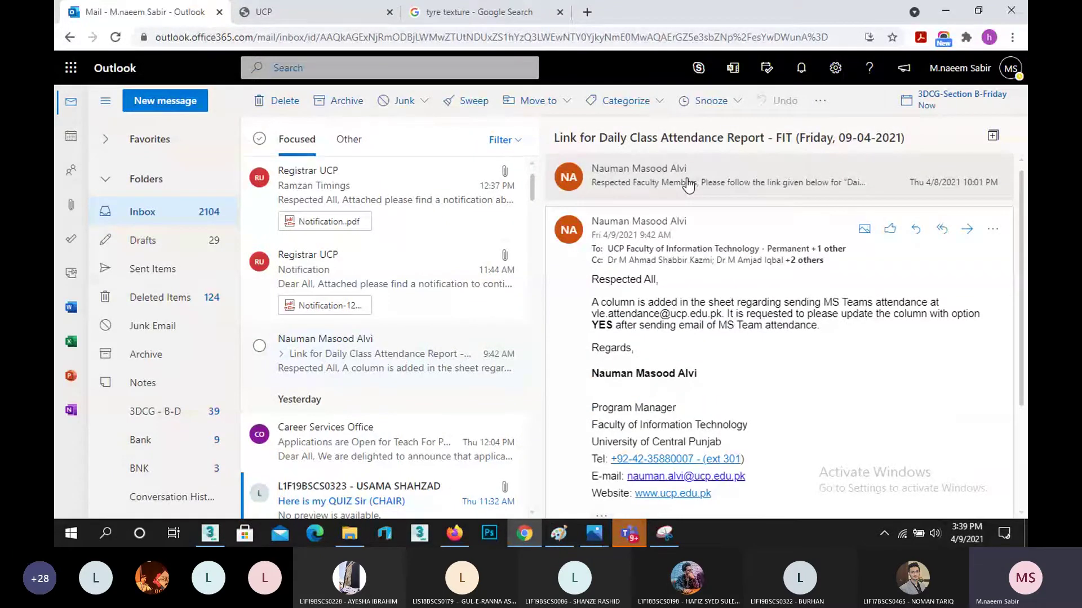
left_click(687, 184)
left_click(732, 380)
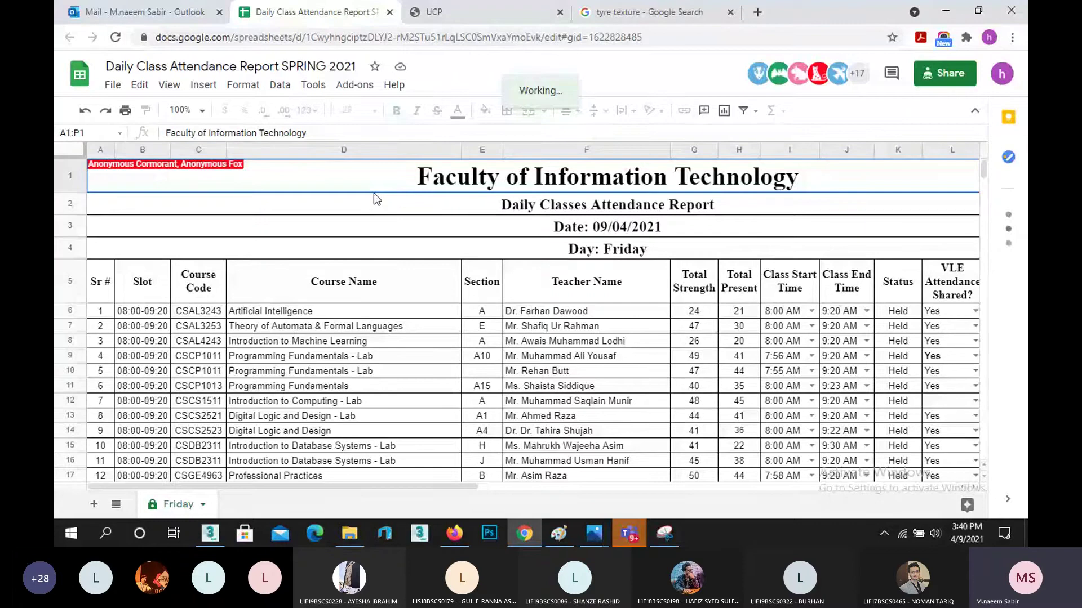
left_click(945, 11)
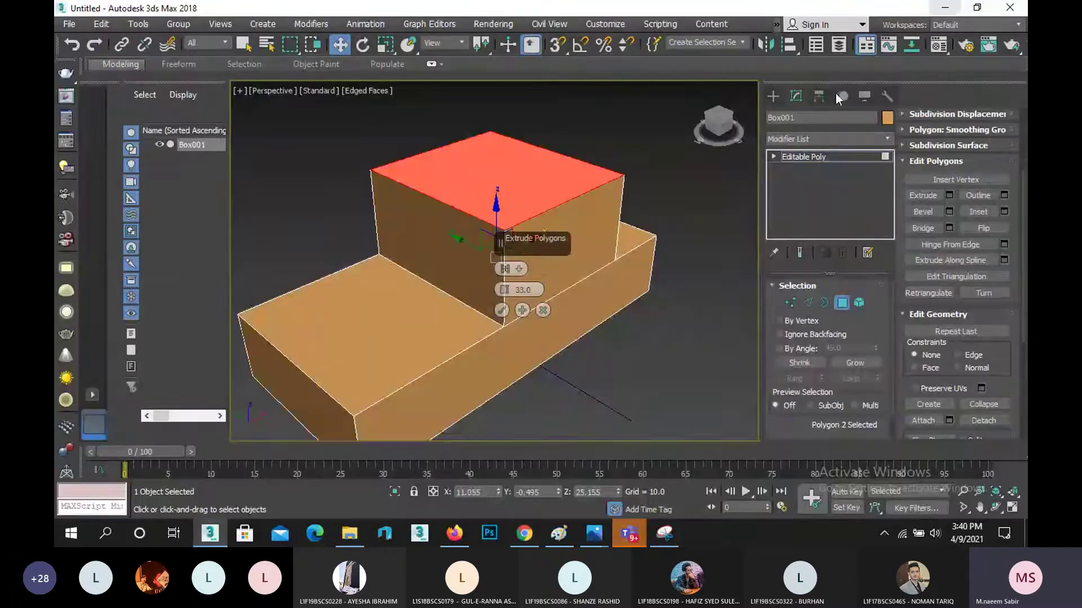
- Apply the cabin extrusion and clear the polygon selection
left_click(499, 311)
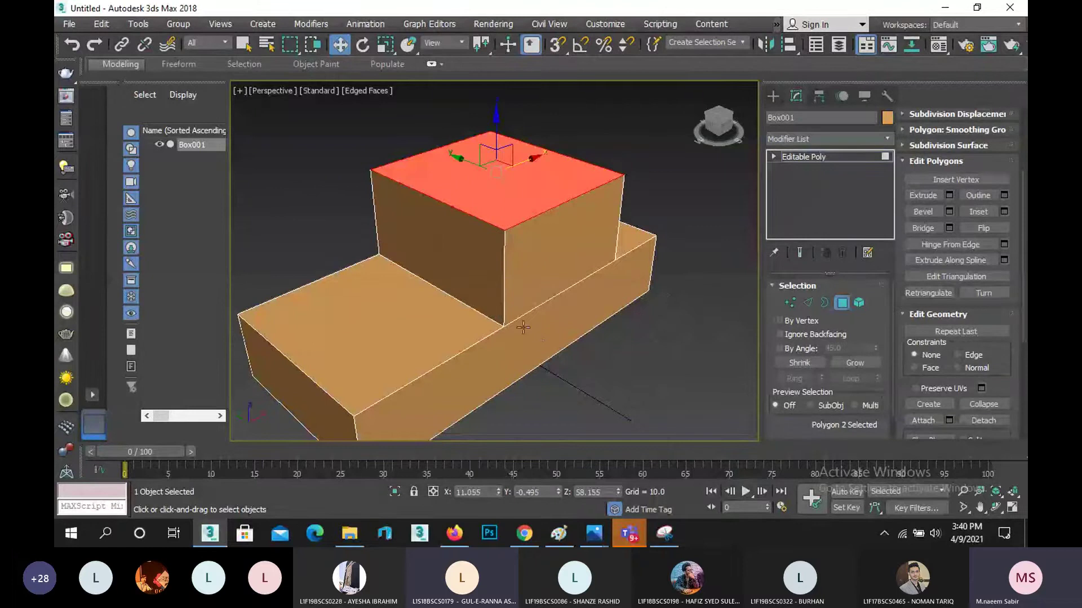
left_click(562, 375)
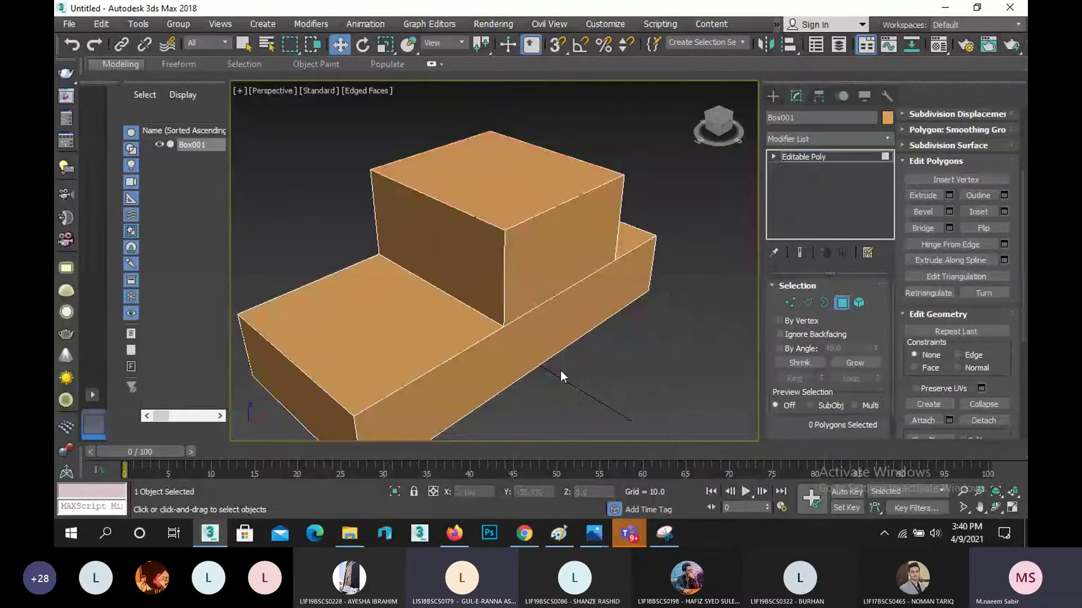
- Switch to edge editing and select the two long side edges of the hood's top face
left_click(332, 276)
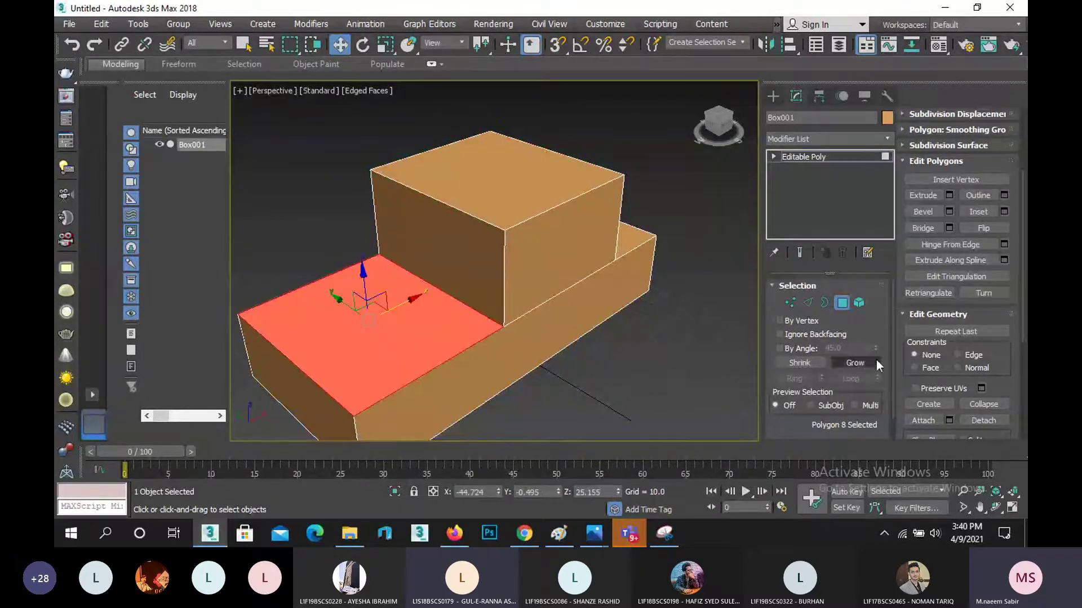
left_click(811, 305)
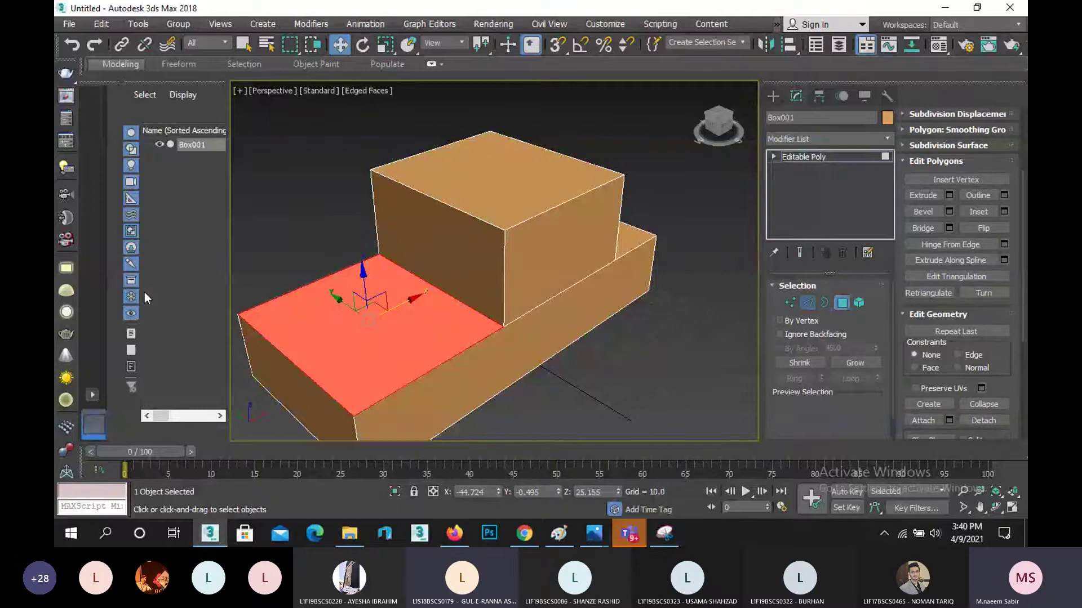
left_click(300, 287)
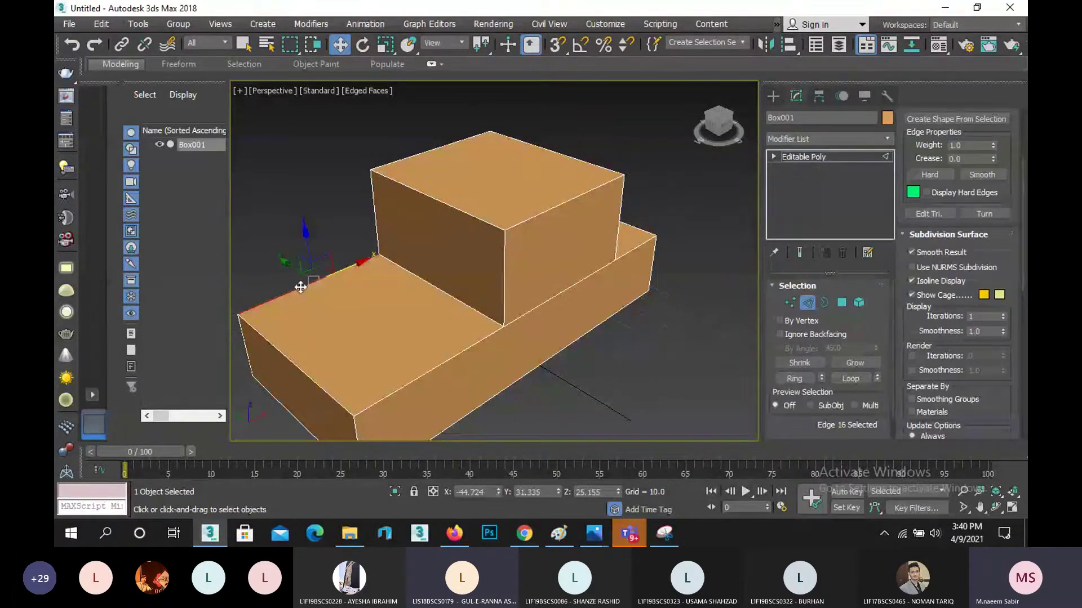
left_click(433, 369)
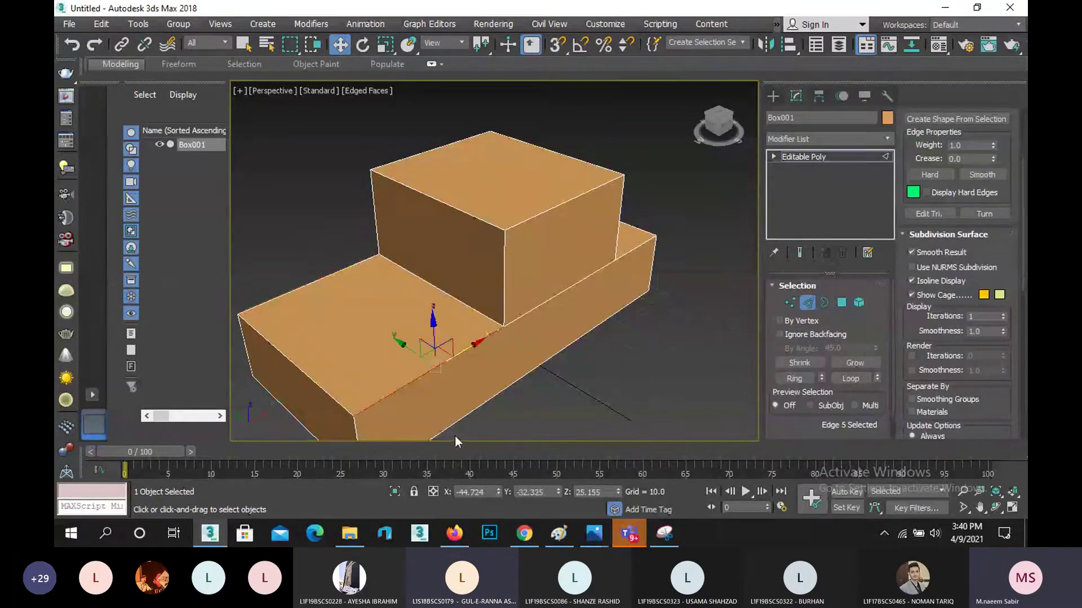
left_click(302, 289, "ctrl")
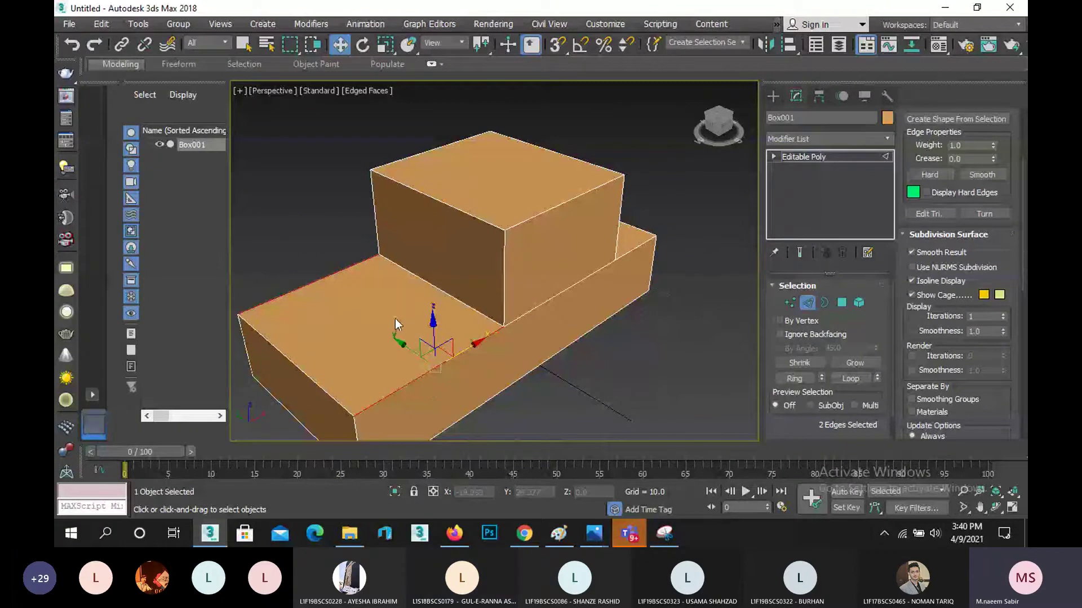
- Try connecting the two hood side edges with 2 segments
left_click(938, 235)
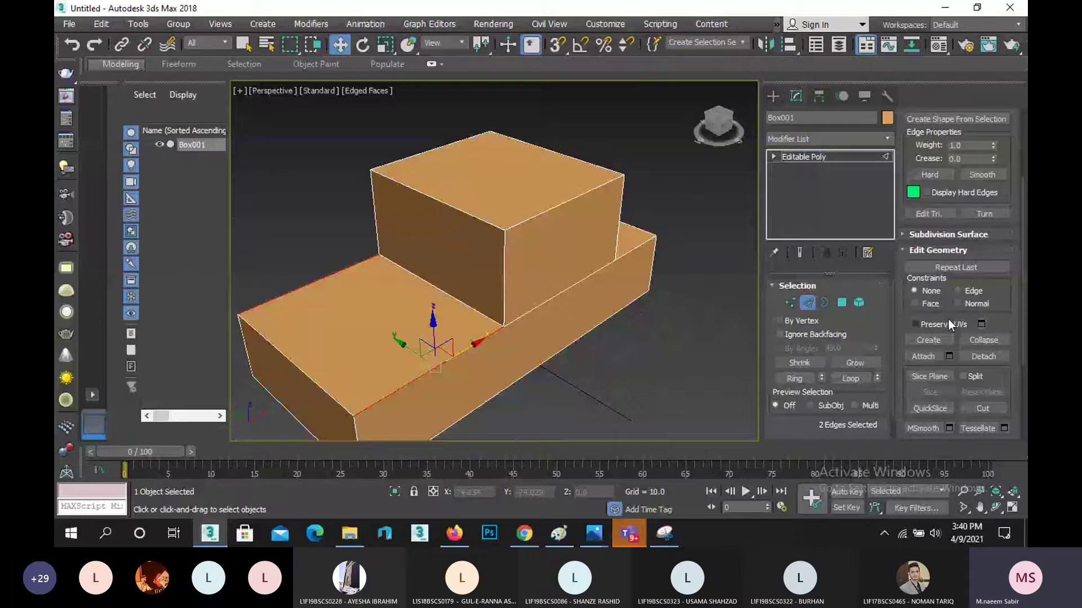
scroll(948, 320, "down", 3)
scroll(949, 319, "up", 5)
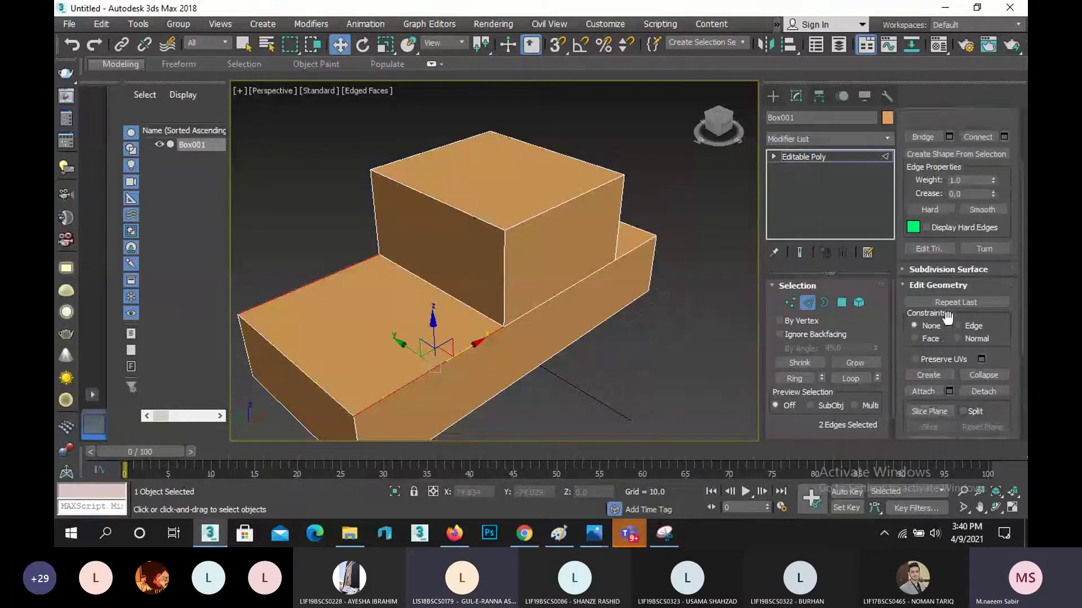
scroll(948, 320, "up", 3)
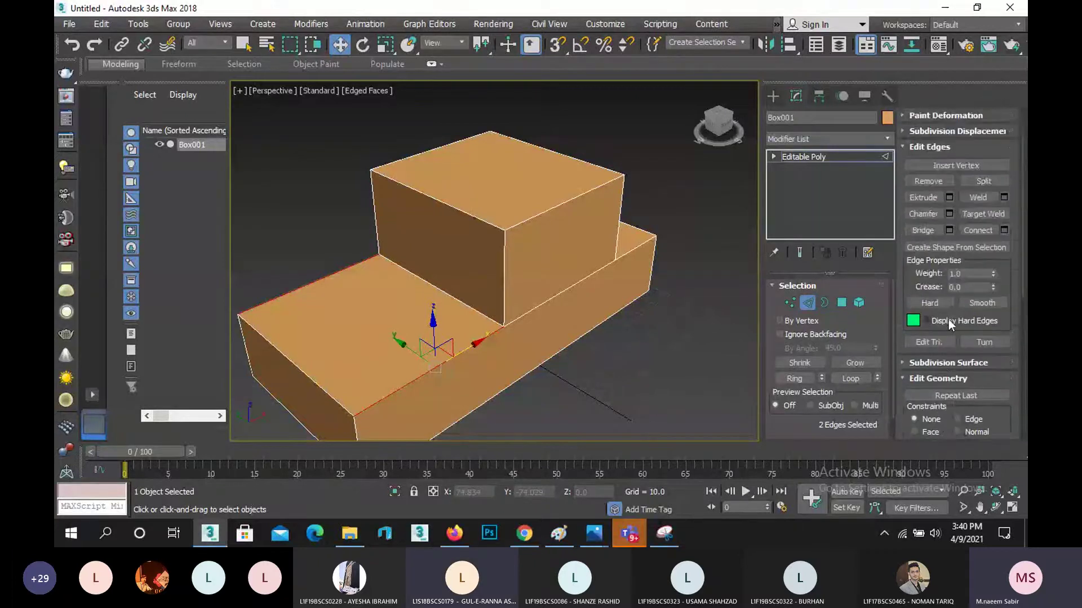
left_click(1003, 229)
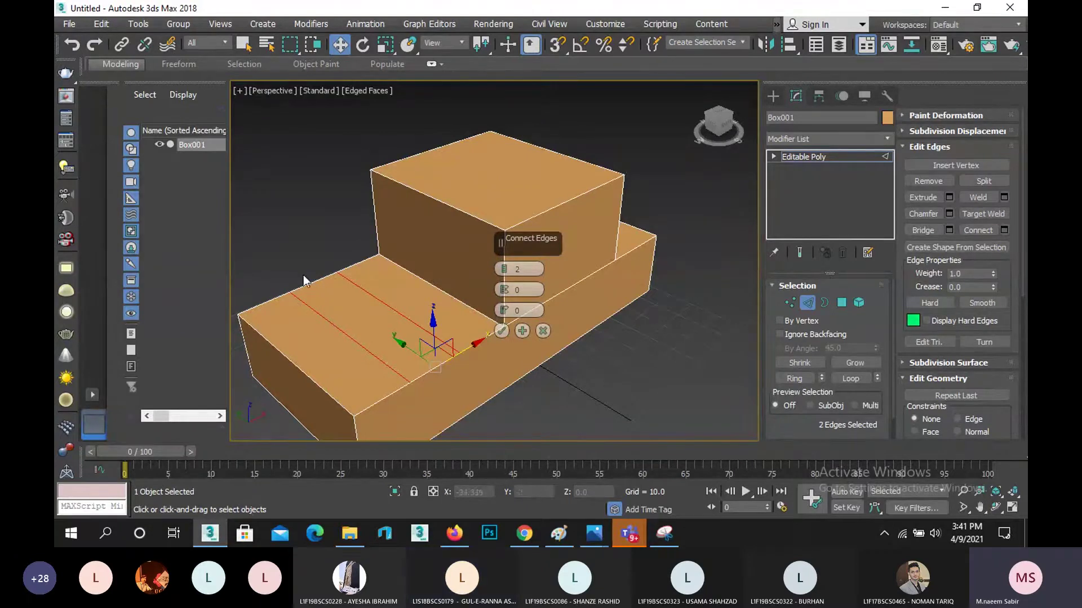
left_click(410, 398)
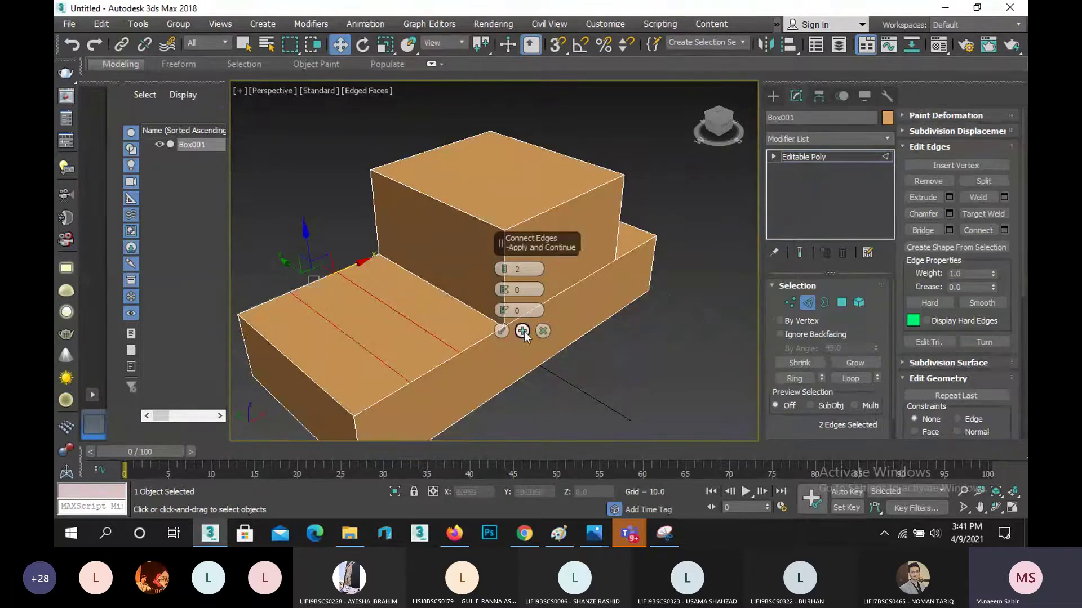
left_click(543, 331)
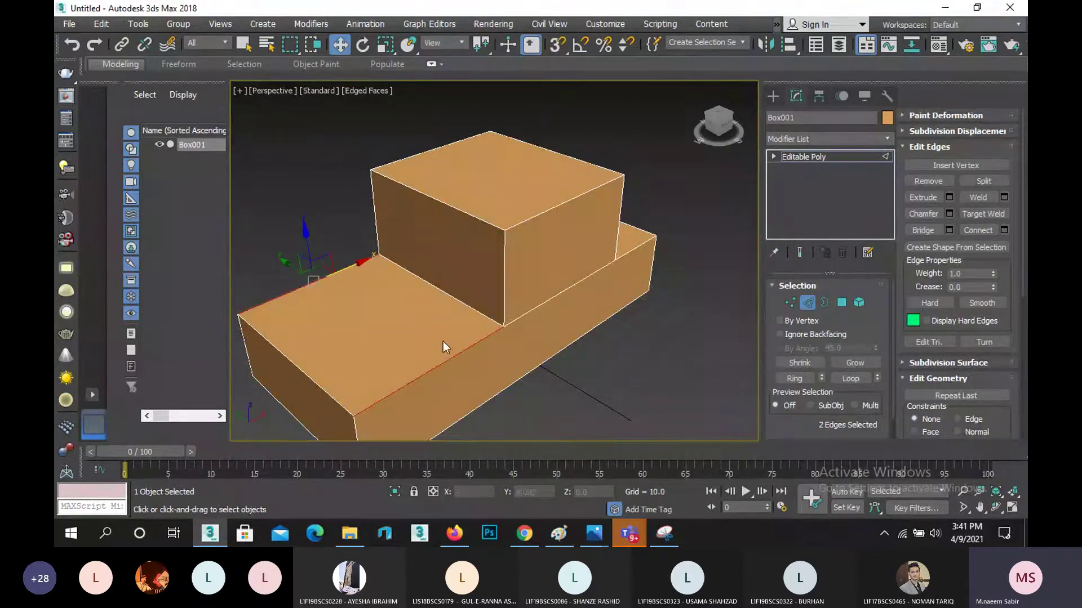
- Select the two side edges of the cabin roof, and keep only the near one selected
left_click(512, 228)
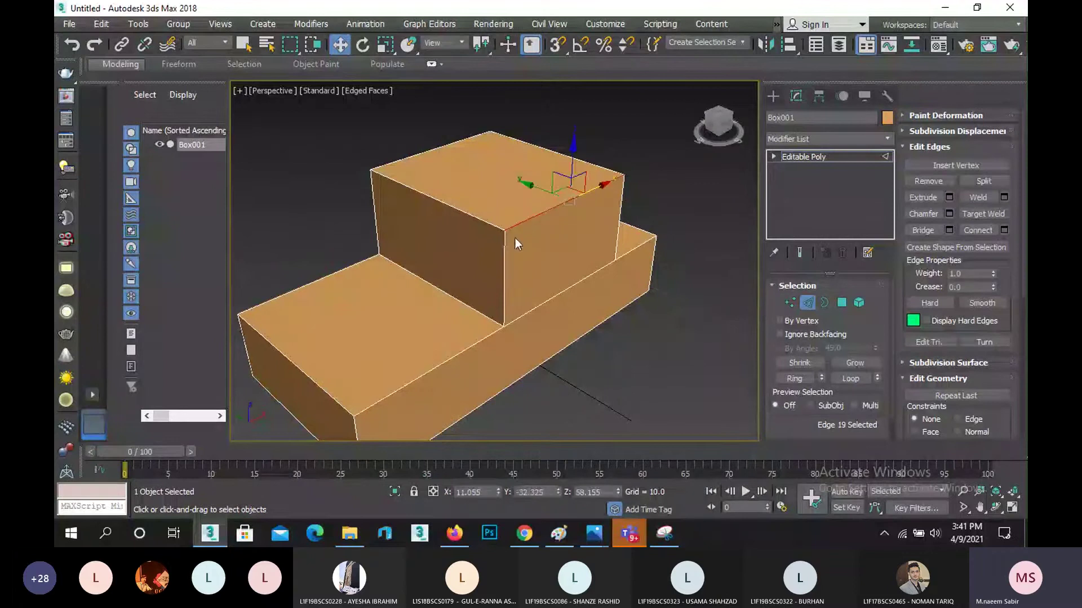
left_click(451, 144, "ctrl")
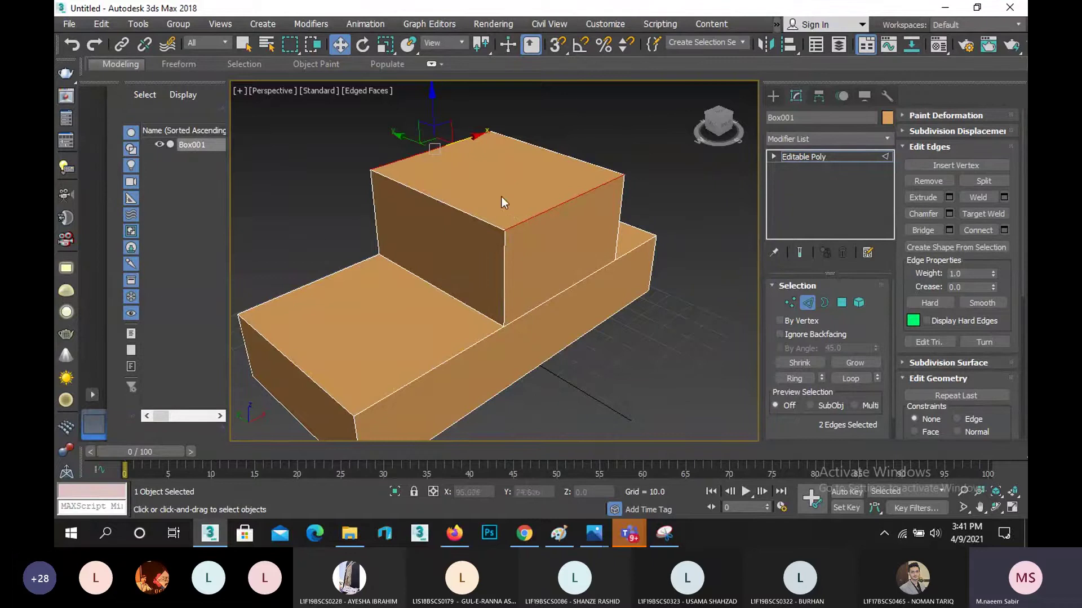
left_click(541, 213)
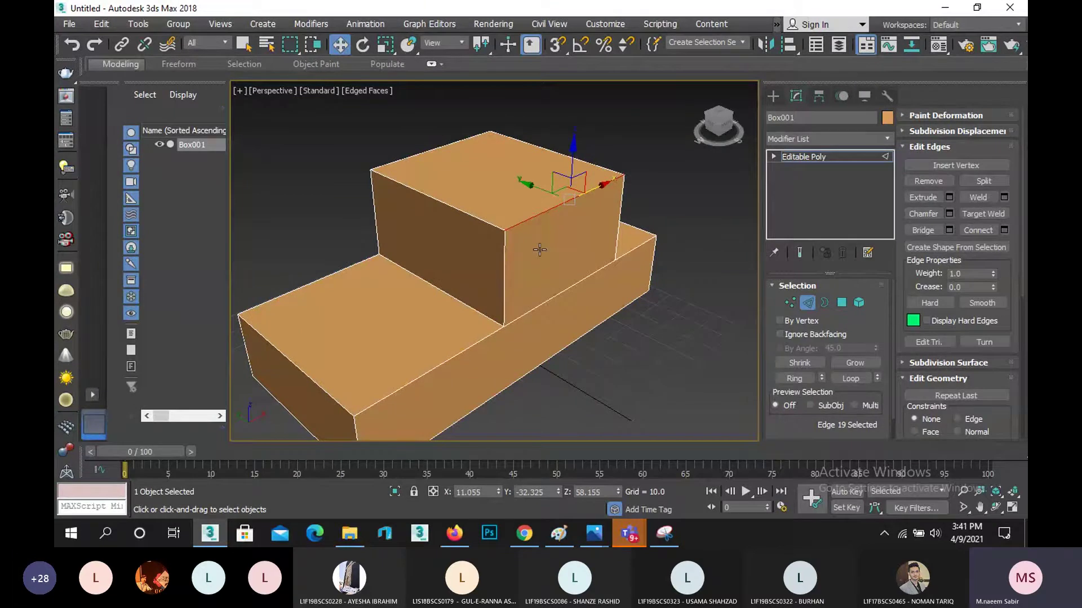
middle_click_drag(421, 258, 400, 279)
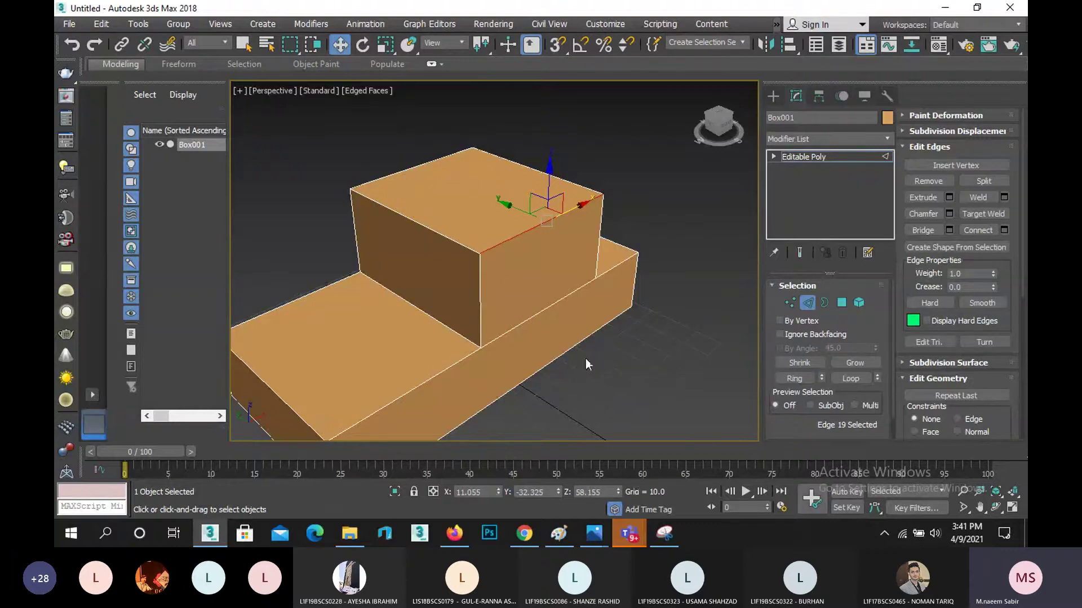
- Close the duplicate Photos window, check the side windows in the car.jpg reference picture, and return to 3ds Max
mouse_move(596, 532)
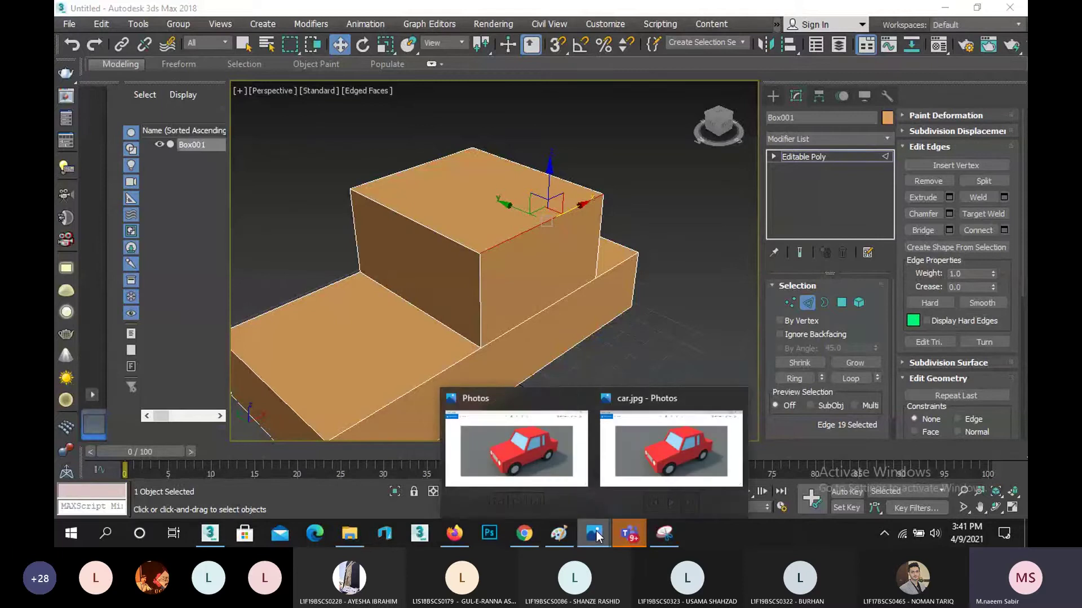
mouse_move(580, 461)
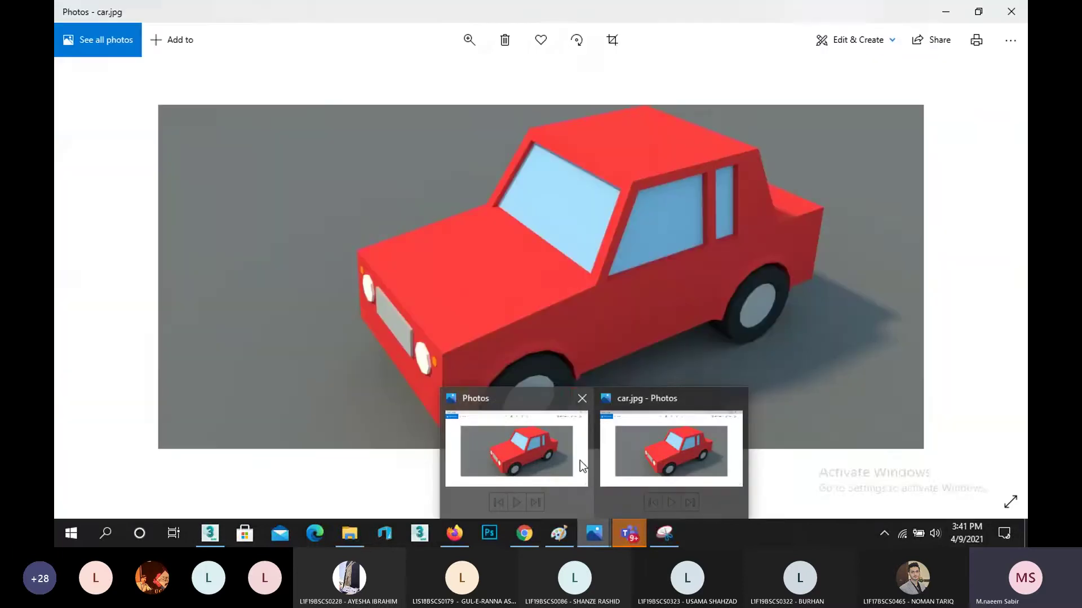
left_click(581, 398)
left_click(604, 433)
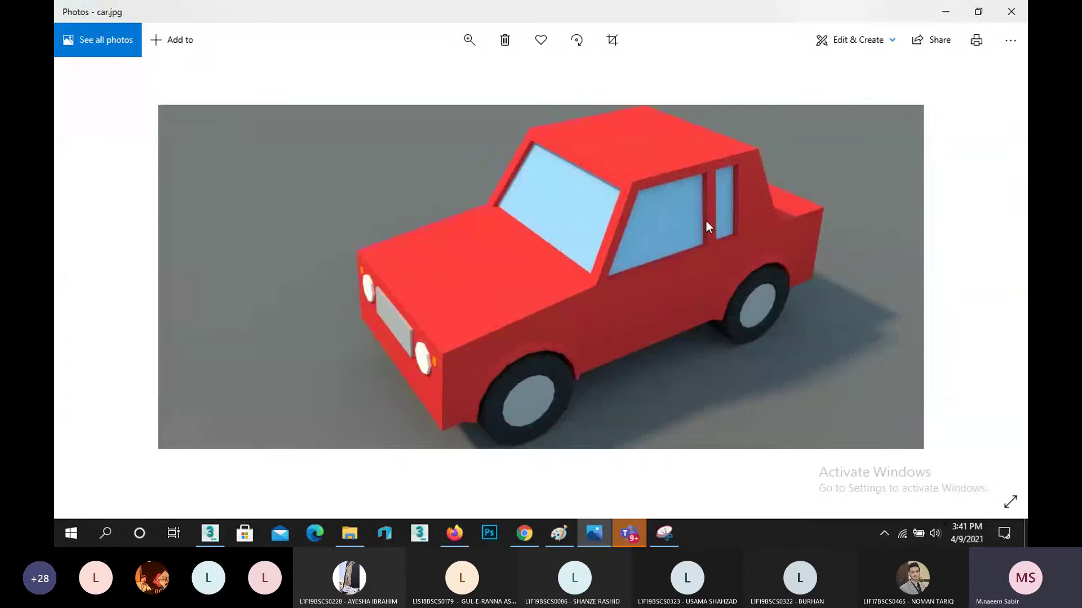
left_click(945, 12)
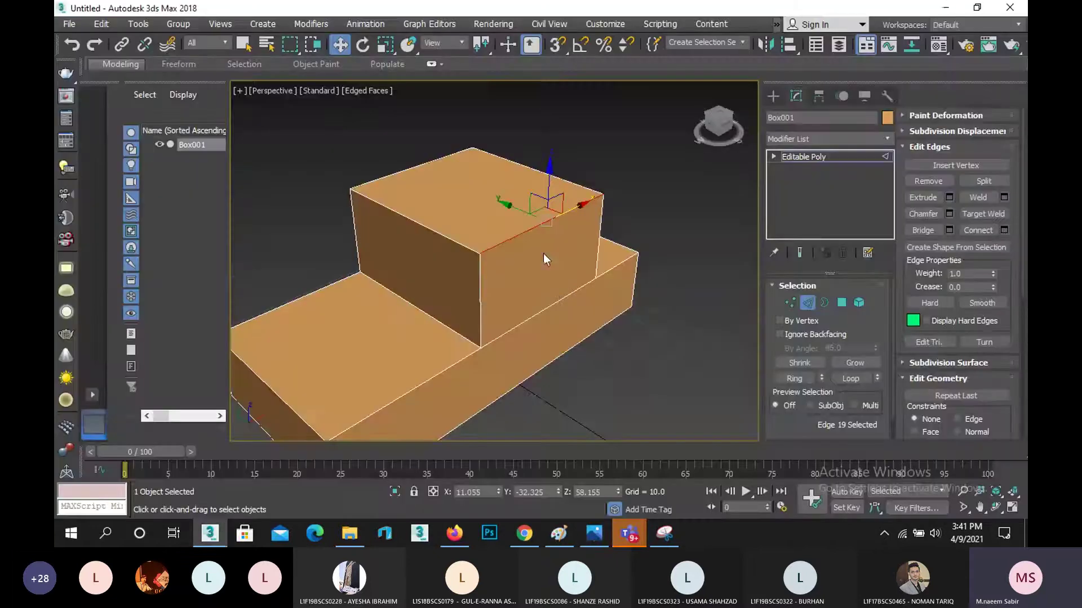
- Add the near cabin side's bottom edge to its selected top edge, leaving the opposite side's edges unselected
left_click(554, 305, "ctrl")
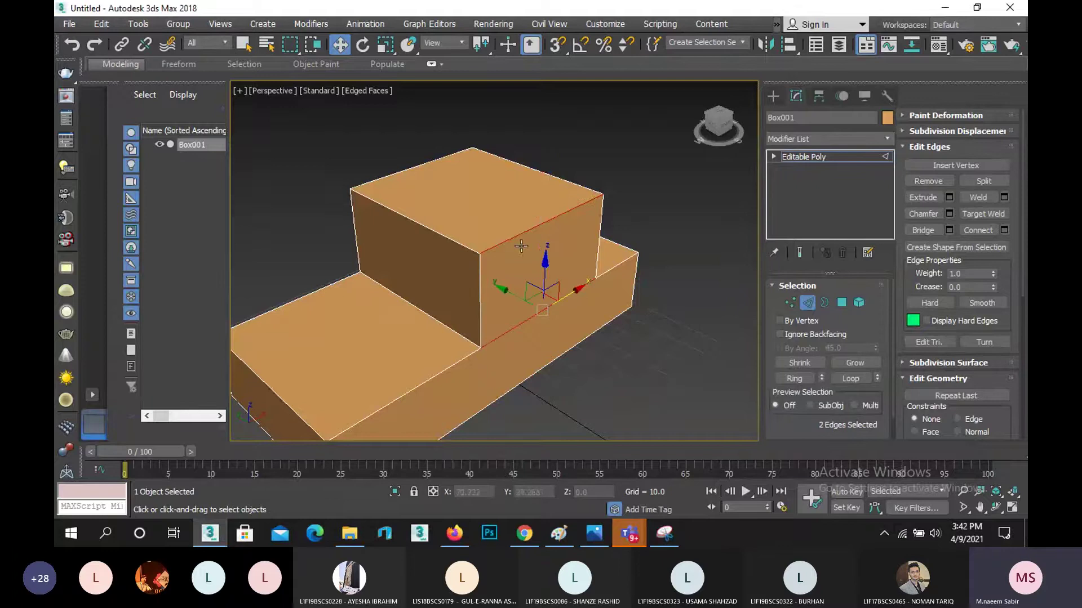
left_click(996, 506)
left_click_drag(468, 296, 509, 258)
left_click(456, 273, "ctrl")
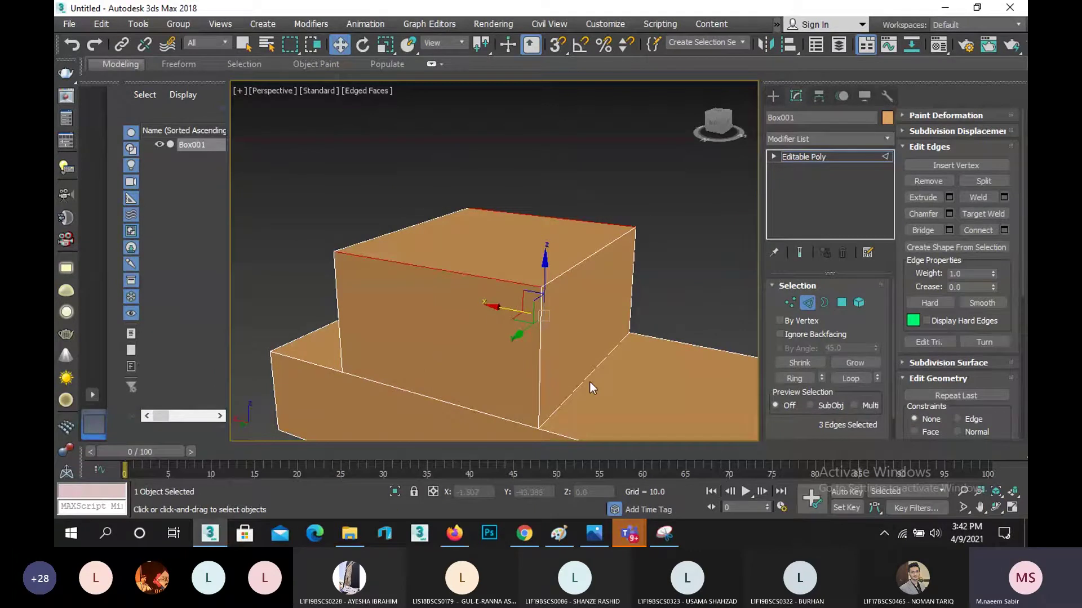
left_click(488, 278, "alt")
left_click(995, 509)
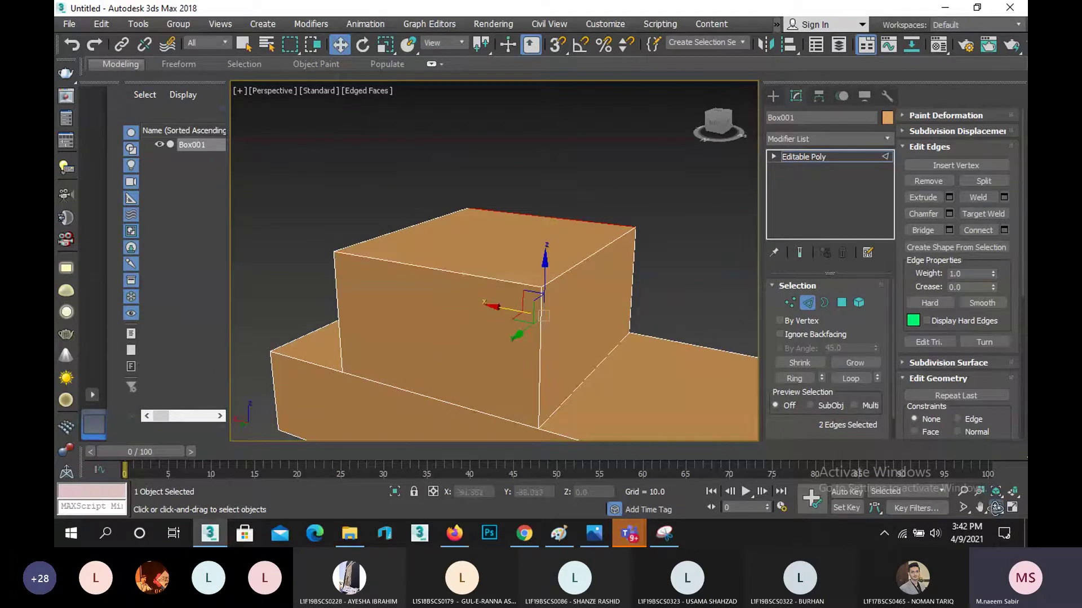
left_click_drag(455, 288, 484, 282)
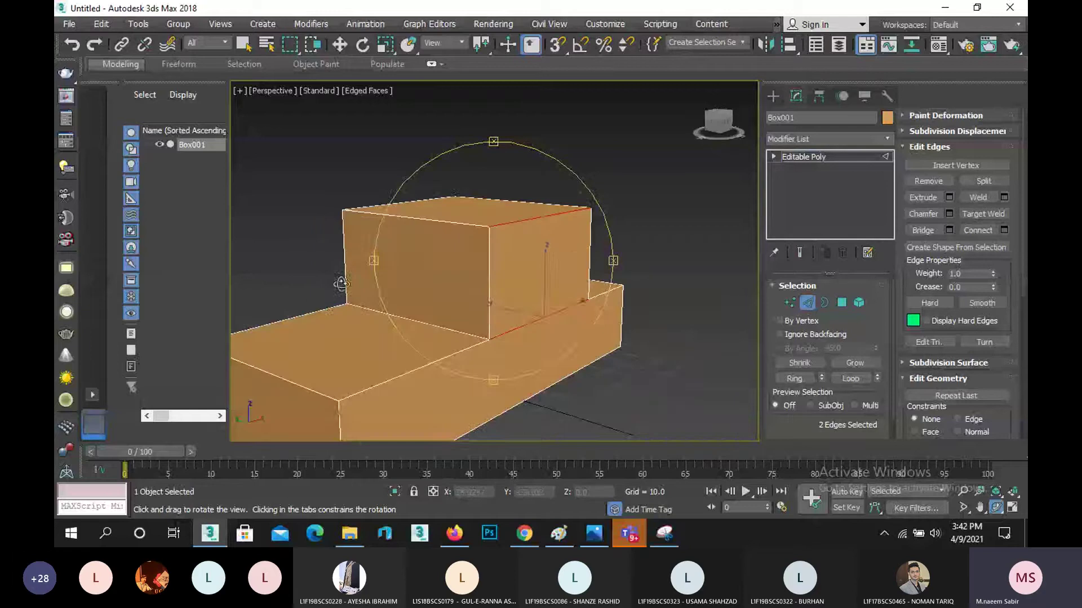
key("w")
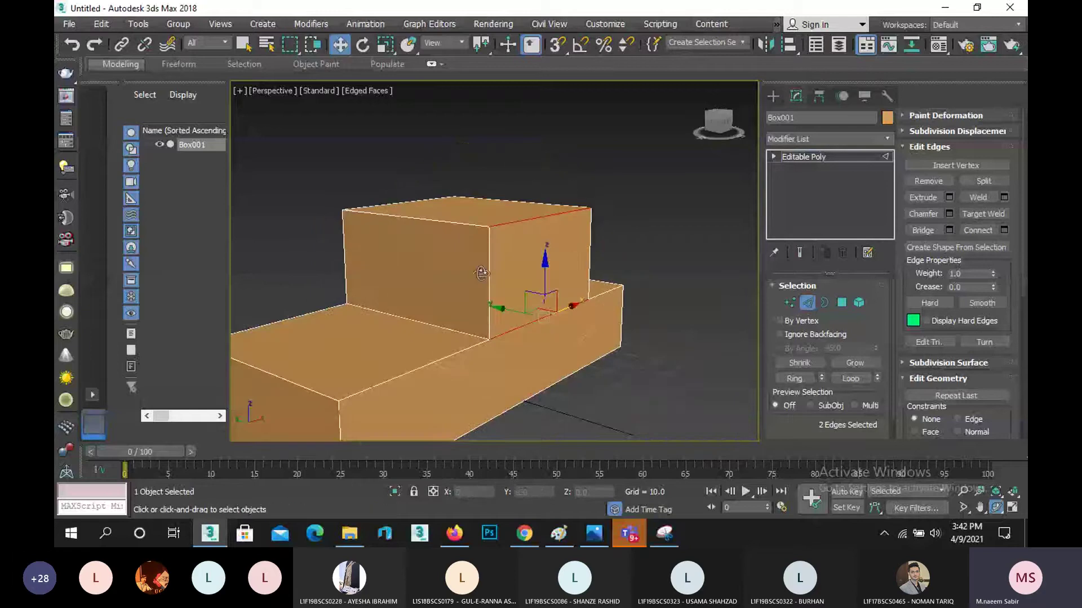
- Connect the near cabin side's top and bottom edges with 1 segment
left_click(1004, 230)
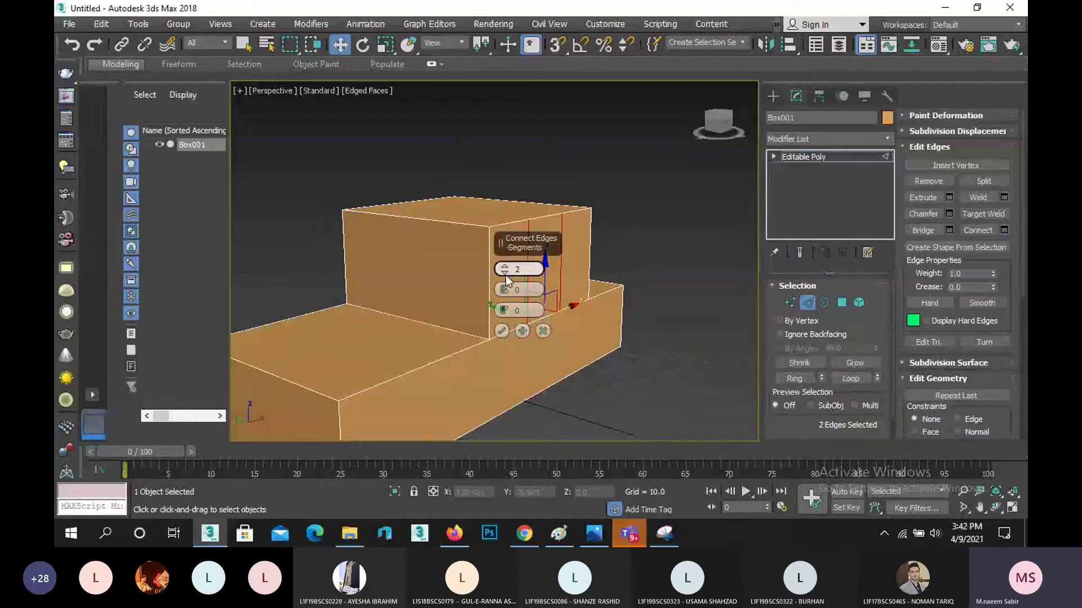
scroll(506, 275, "down", 1)
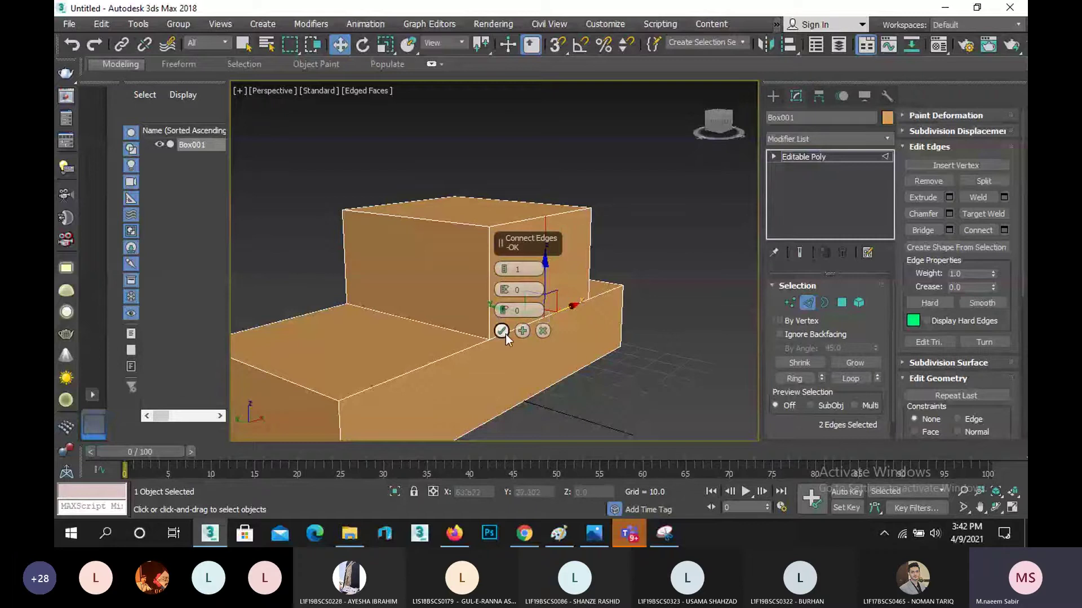
left_click(502, 331)
- Move the new vertical edge along X toward the rear of the cabin, to about X 23.4
left_click_drag(576, 258, 592, 255)
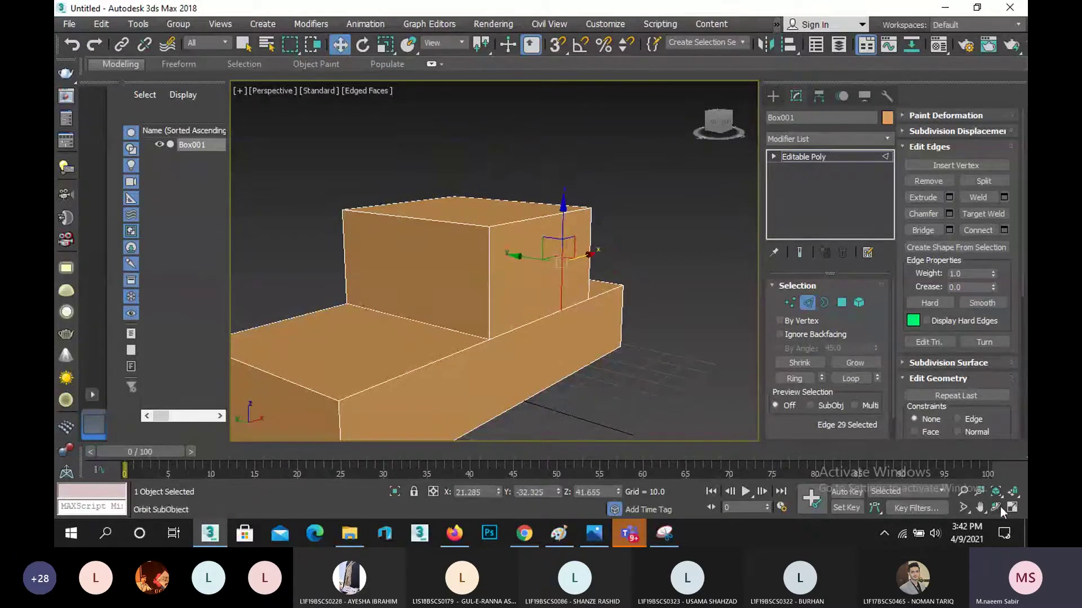
middle_click_drag(538, 307, 497, 305, "alt")
left_click_drag(604, 263, 611, 263)
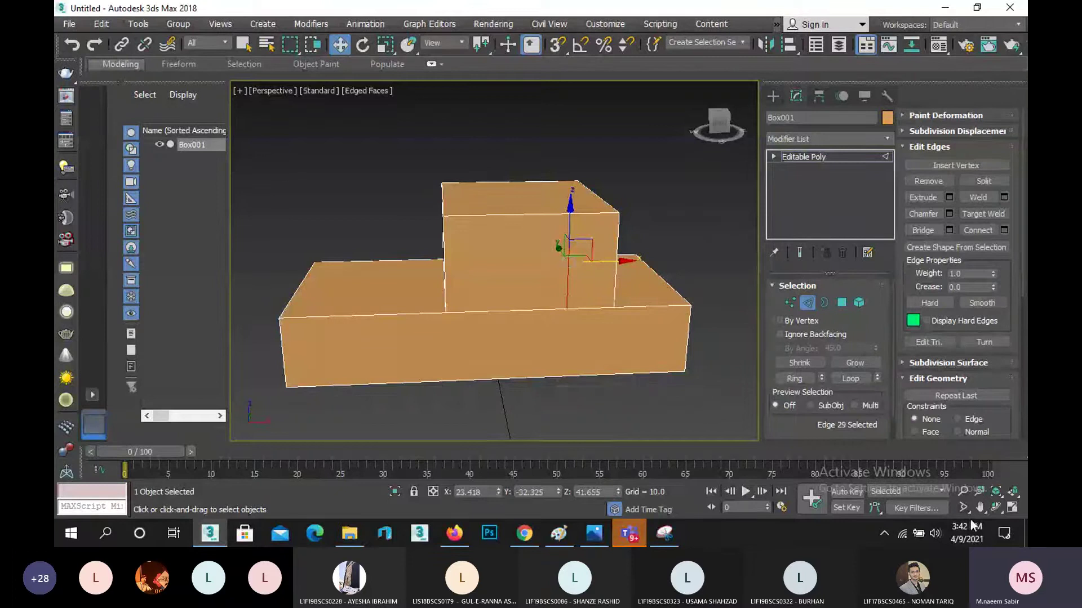
- Select the top and bottom edges of the opposite cabin side and connect them with 1 segment
middle_click_drag(410, 274, 506, 278, "alt")
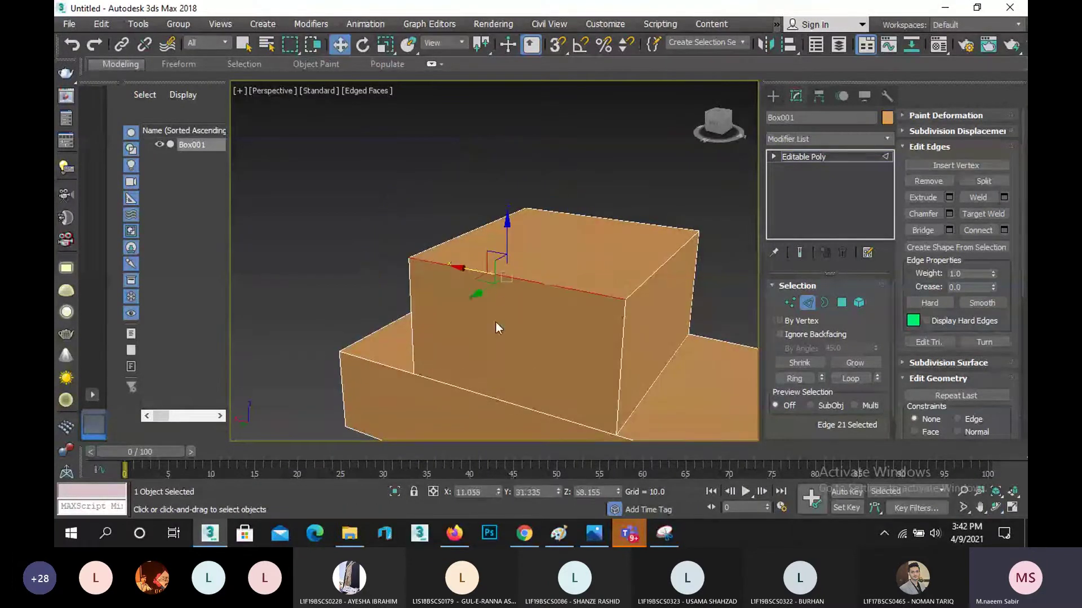
left_click(489, 398, "ctrl")
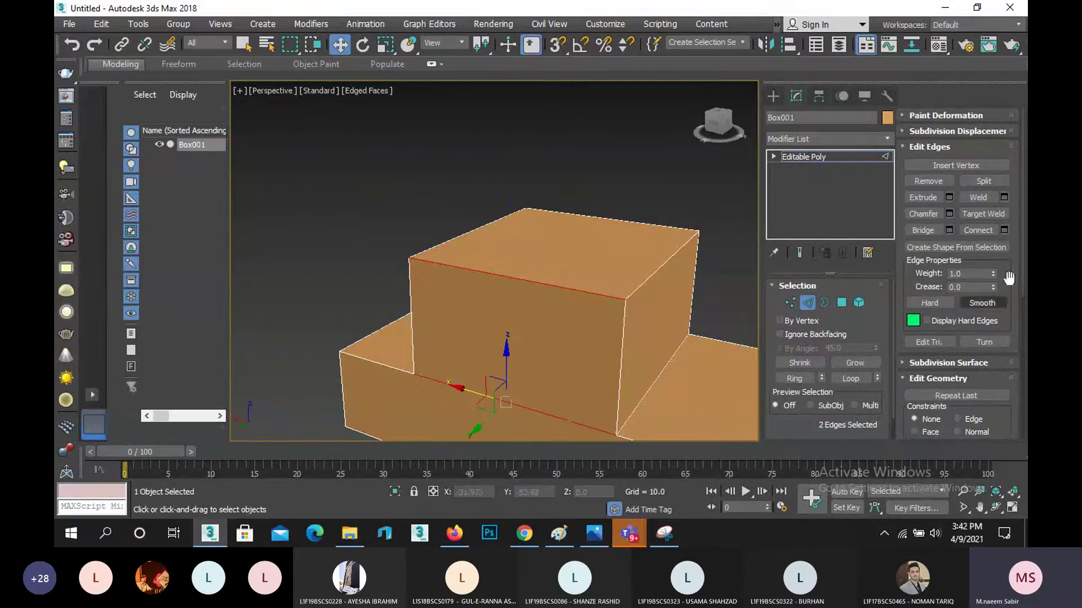
left_click(1004, 230)
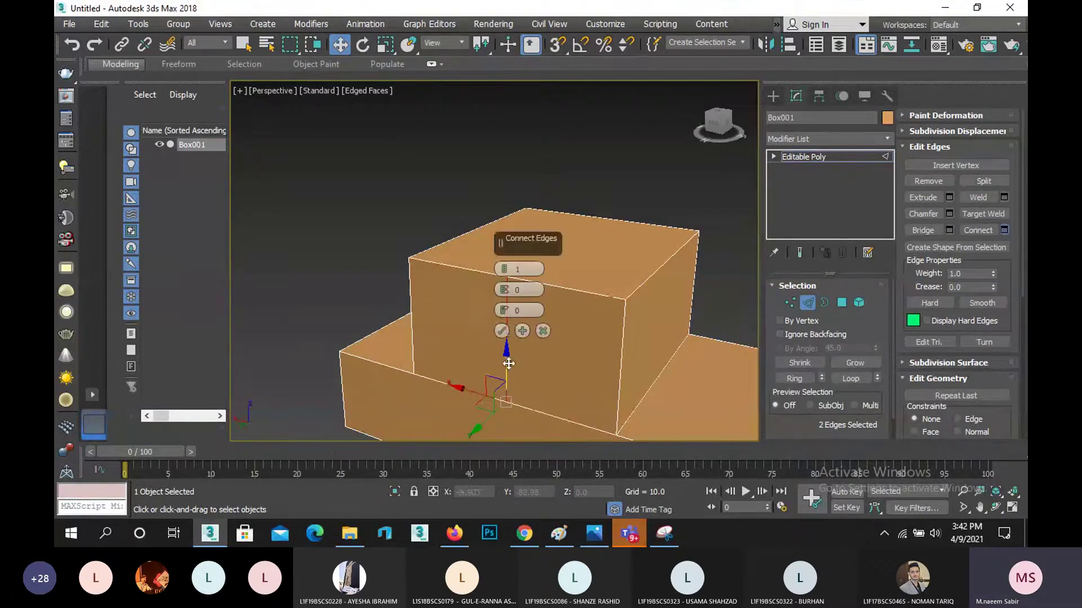
left_click(492, 333)
- Move the opposite side's new vertical edge along X to about 23.4, aligning it with the first side's edge in the Front view
left_click_drag(470, 330, 451, 279)
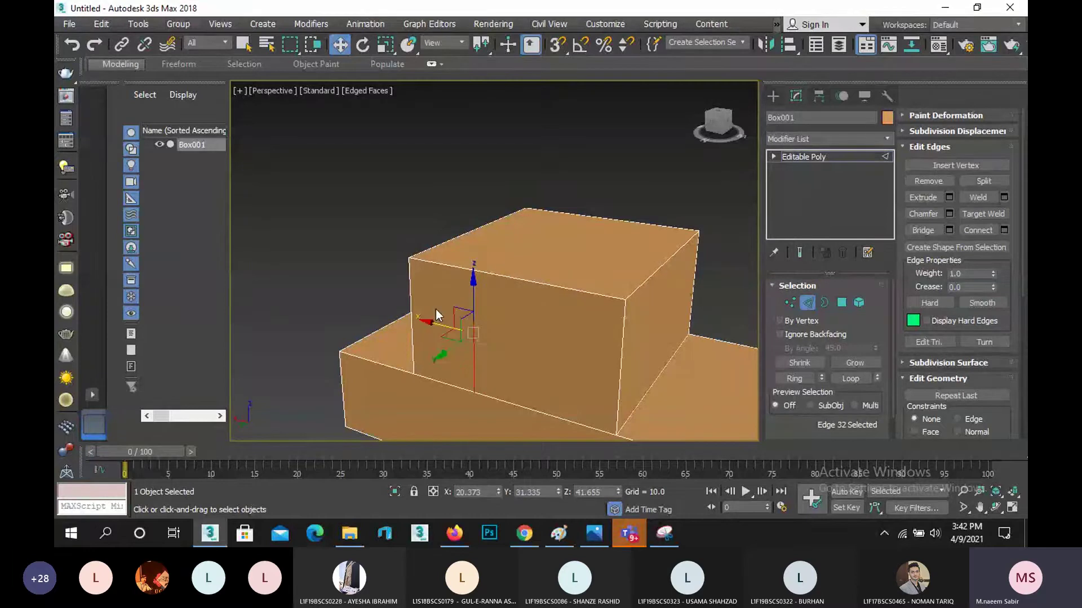
key("f")
scroll(513, 195, "up", 5)
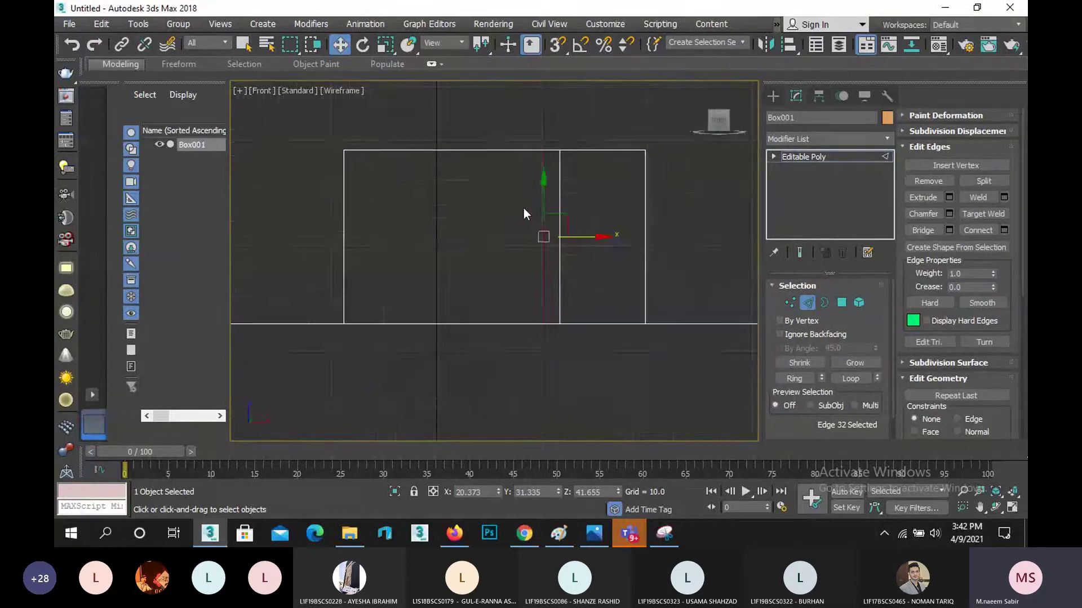
scroll(583, 244, "up", 2)
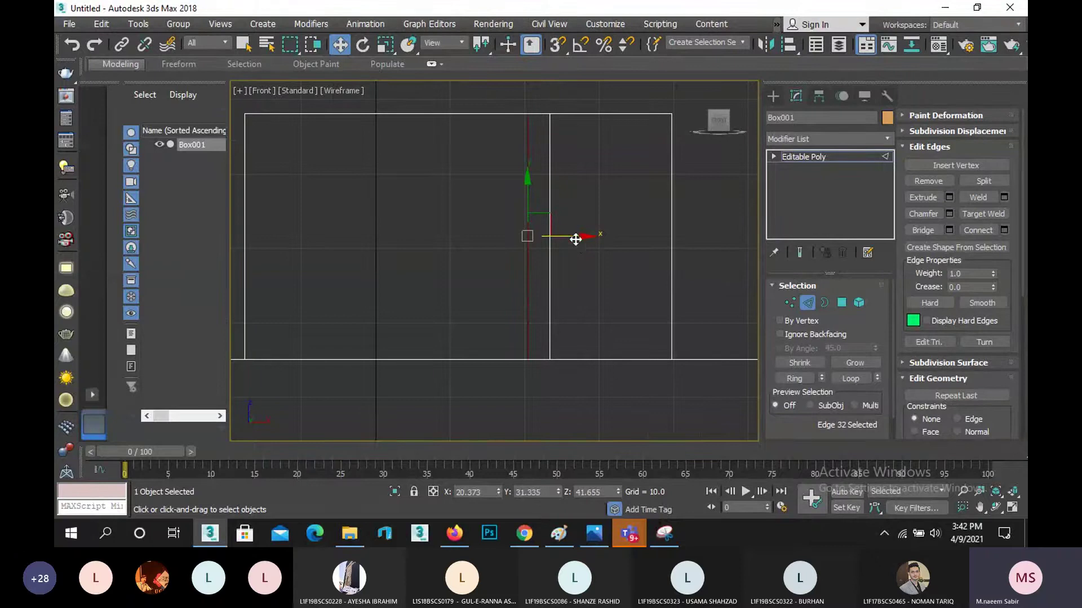
left_click_drag(581, 234, 598, 234)
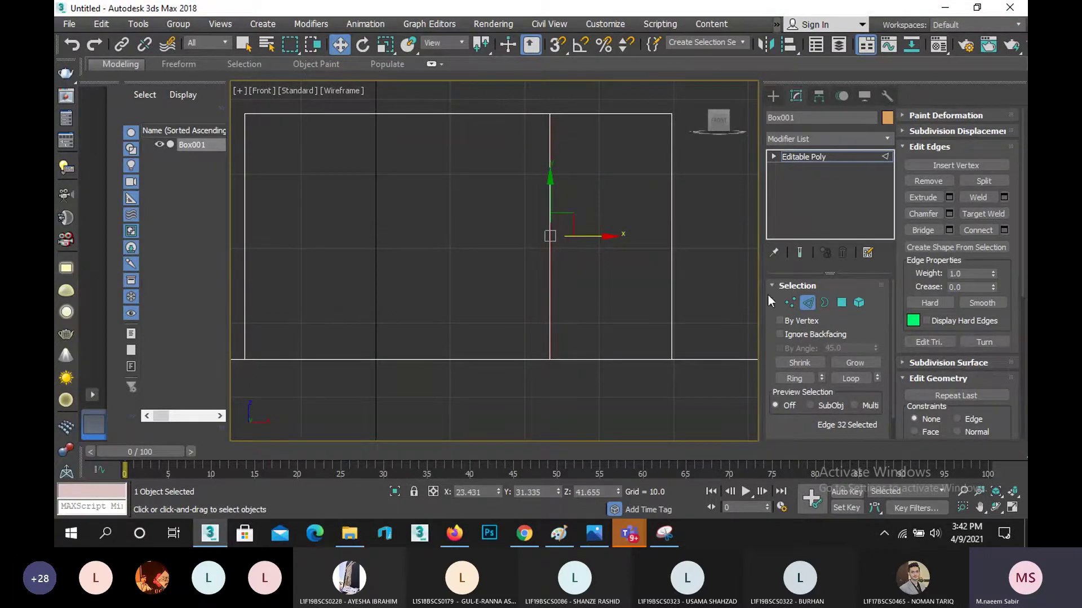
- Leave edge editing and compare the body in Perspective view with the car.jpg reference picture in Photos
left_click(806, 303)
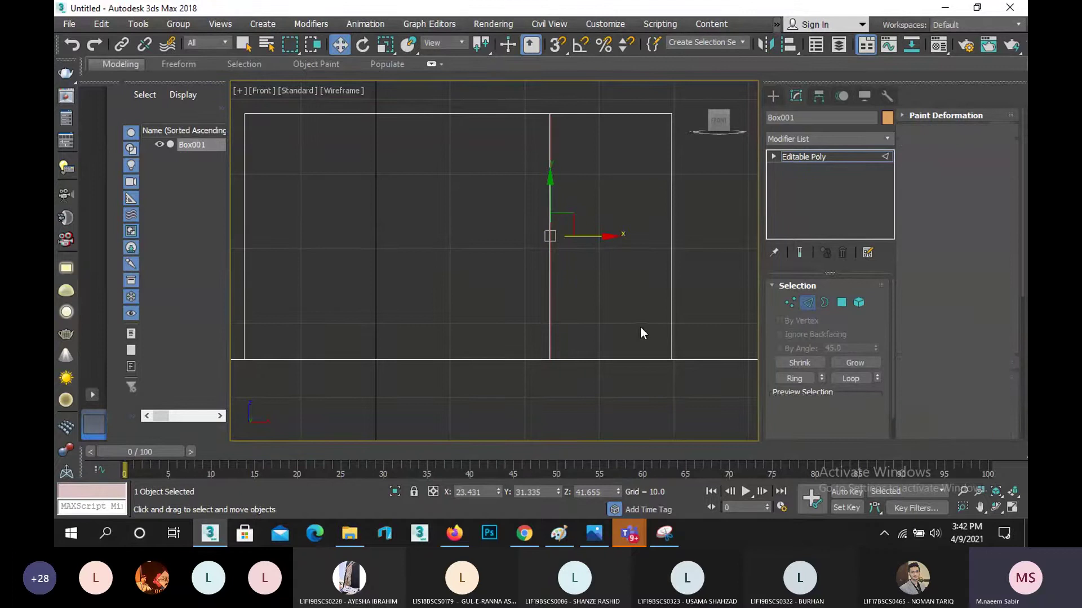
key("p")
middle_click_drag(509, 316, 479, 281, "alt")
left_click(996, 507)
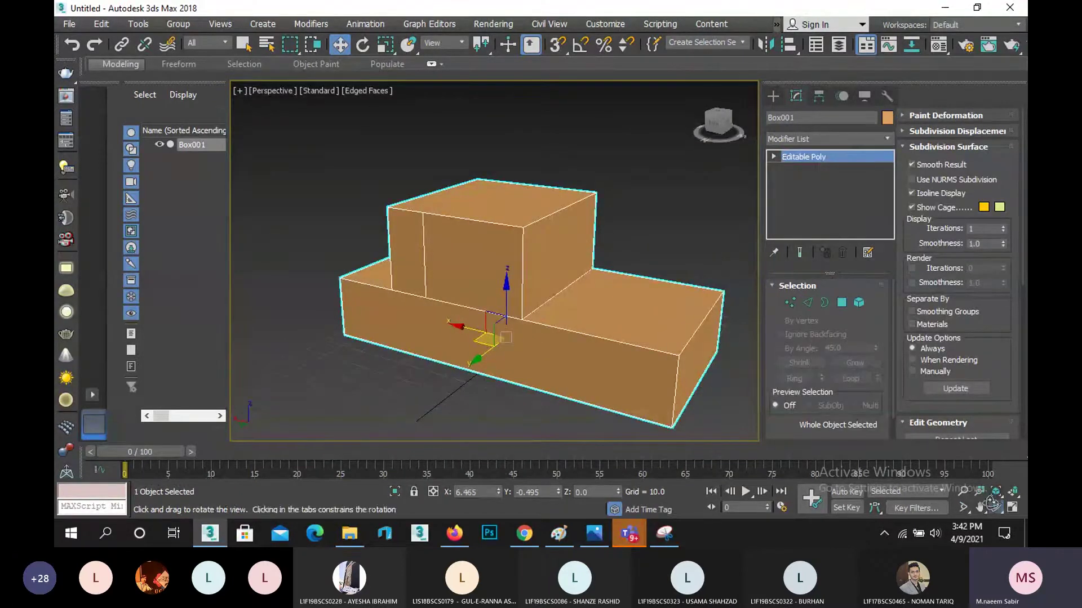
left_click_drag(414, 284, 371, 299)
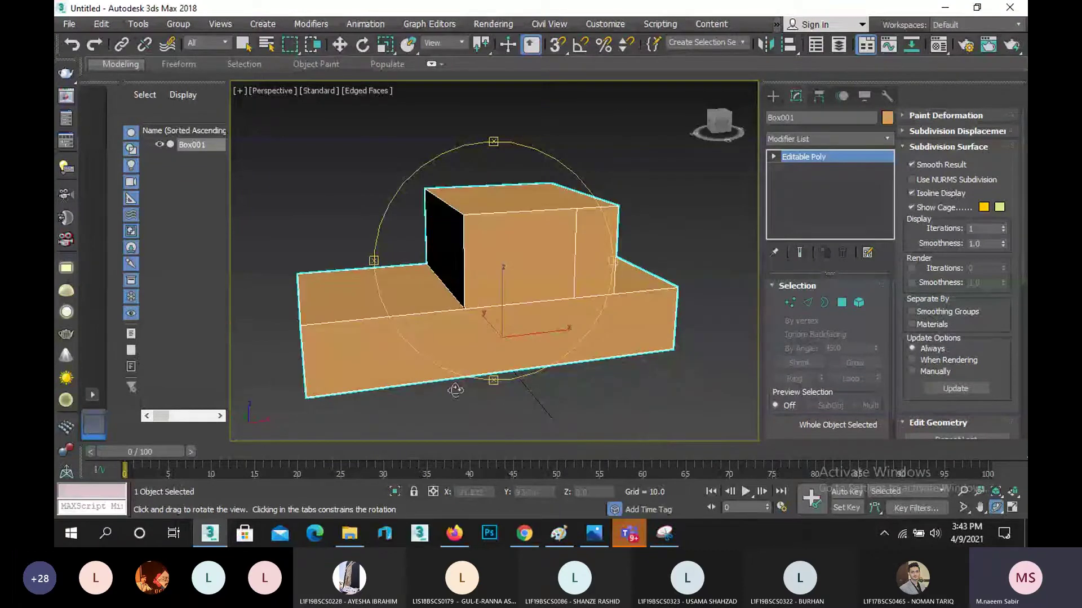
left_click(595, 533)
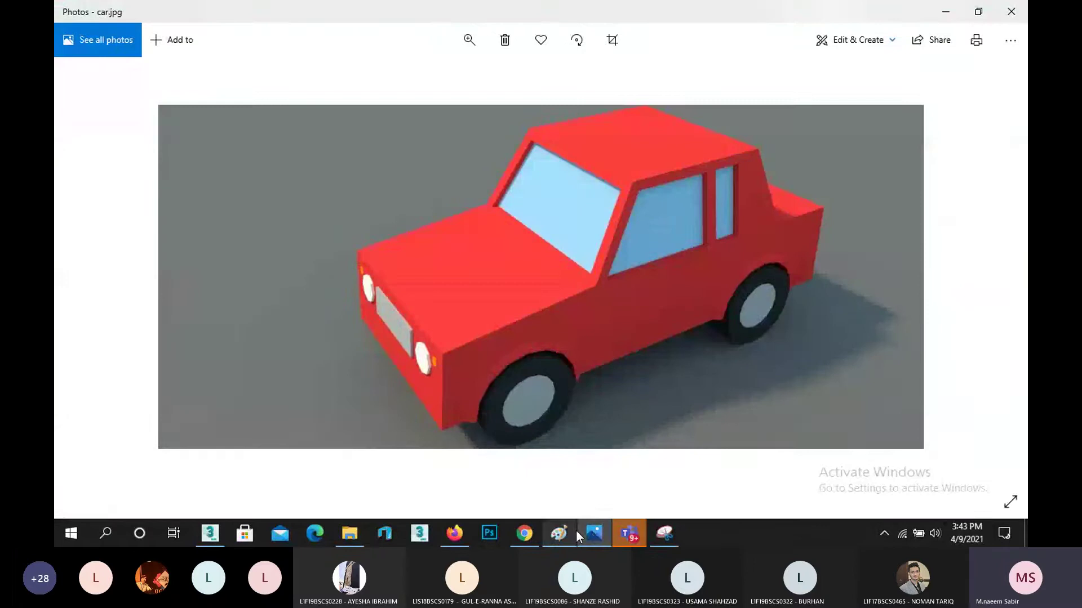
mouse_move(576, 530)
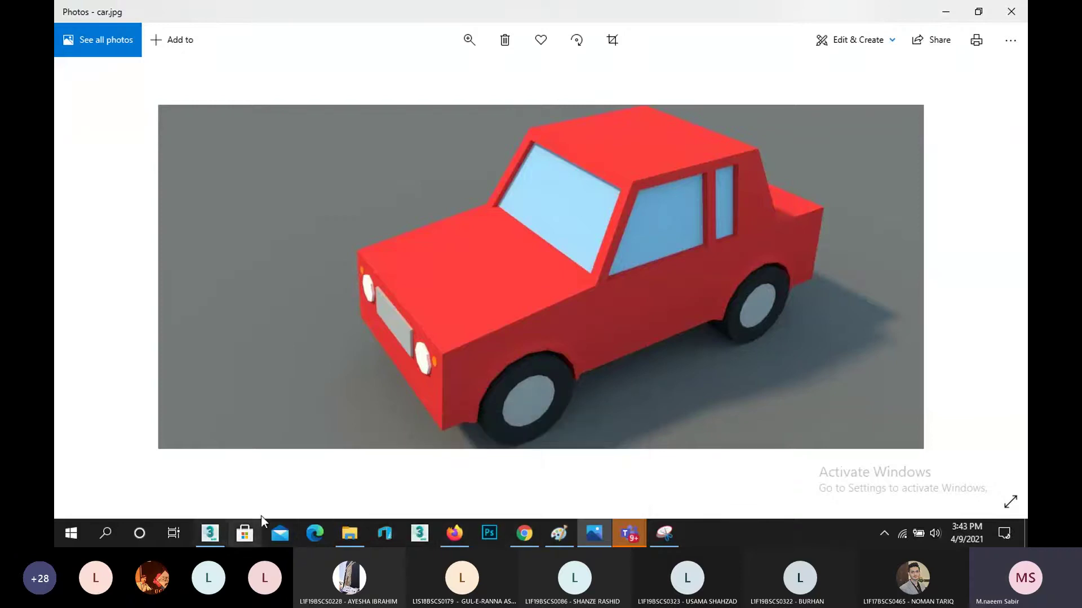
key("alt+Tab")
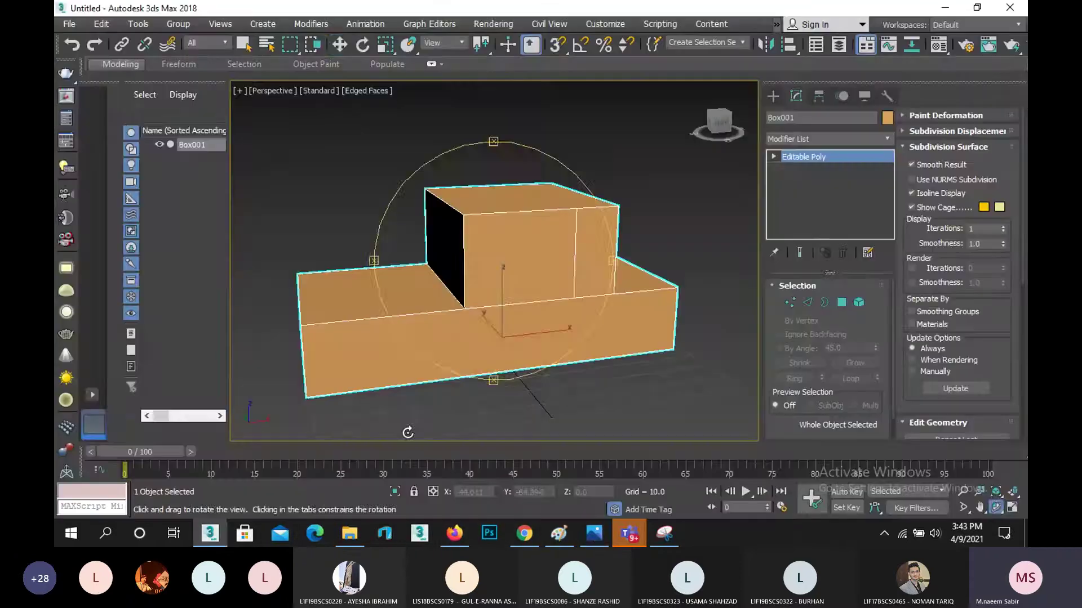
- Try to slant the cabin by moving its whole roof polygon along X to about 30.4
key("w")
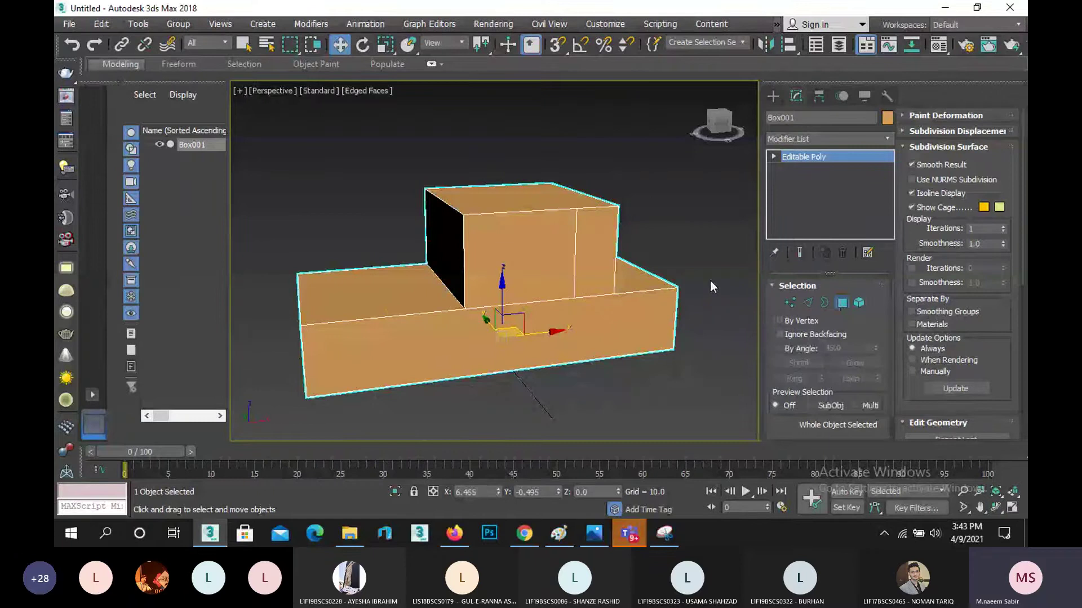
left_click(504, 202)
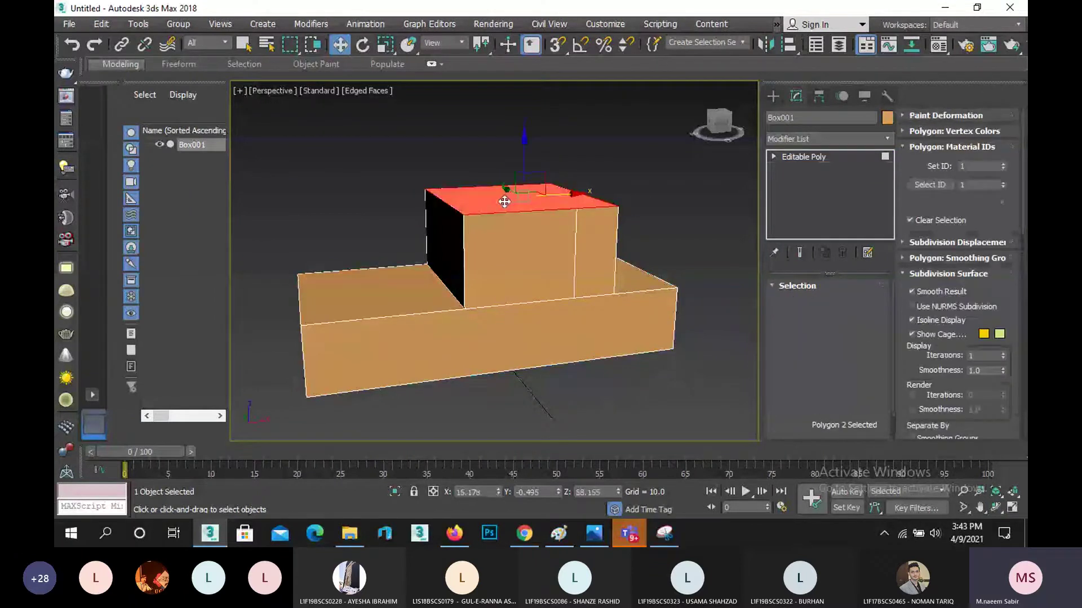
left_click_drag(582, 191, 607, 193)
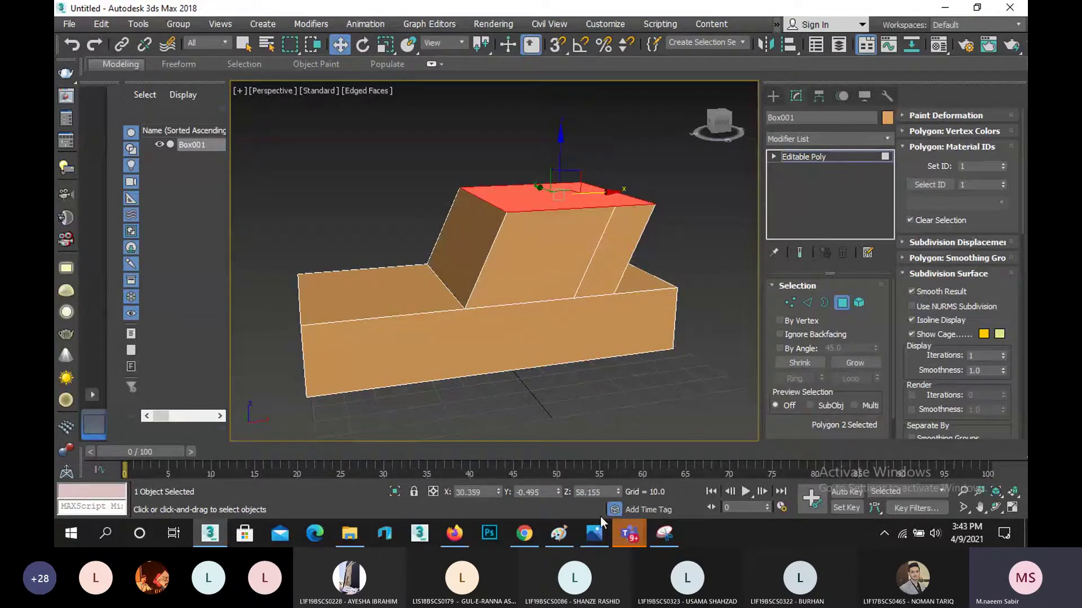
- Switch to Snipping Tool, trace the slanted windshield and rear cabin lines on the car snip with the blue pen, and return to 3ds Max
left_click(598, 534)
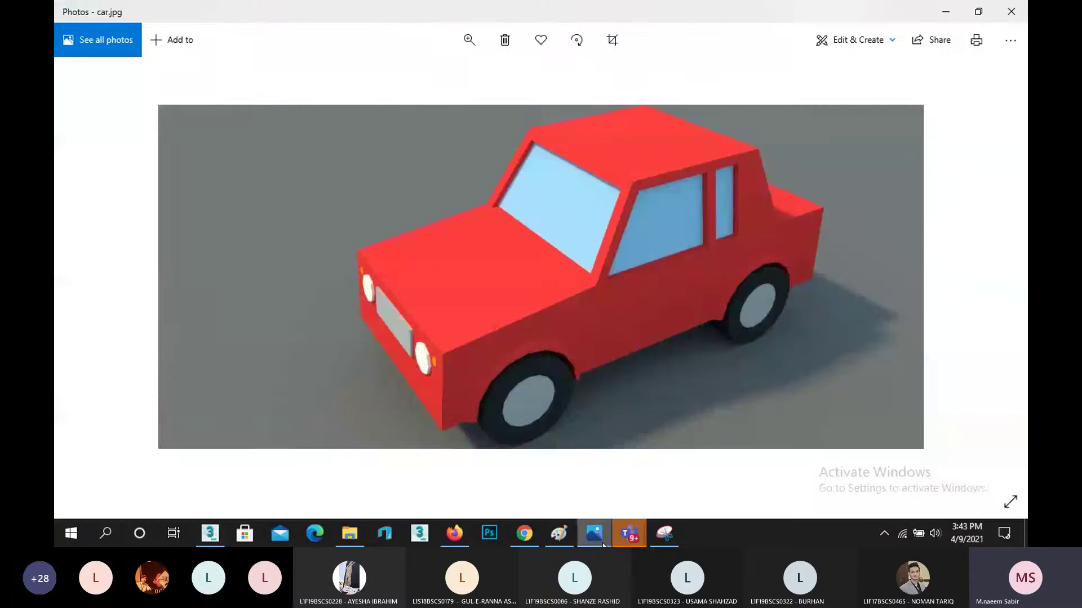
left_click(665, 534)
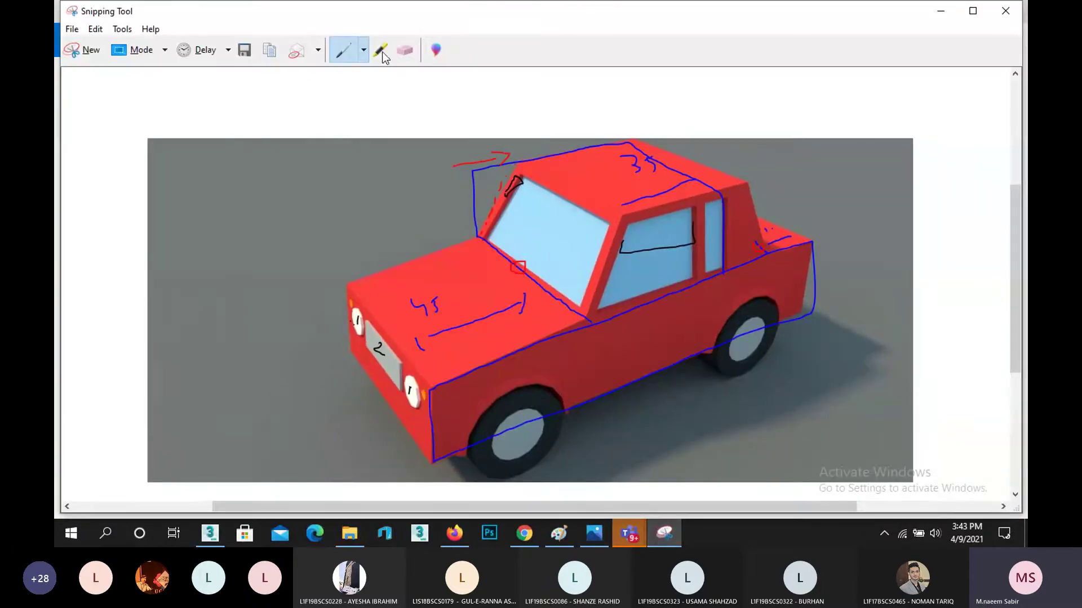
left_click(364, 50)
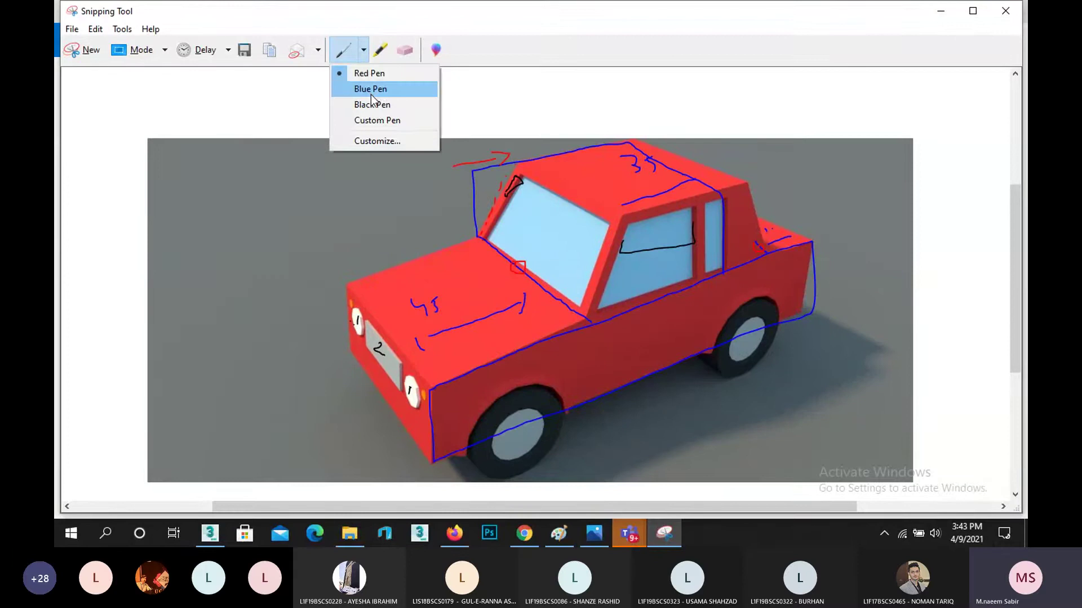
left_click(370, 88)
left_click_drag(589, 316, 622, 222)
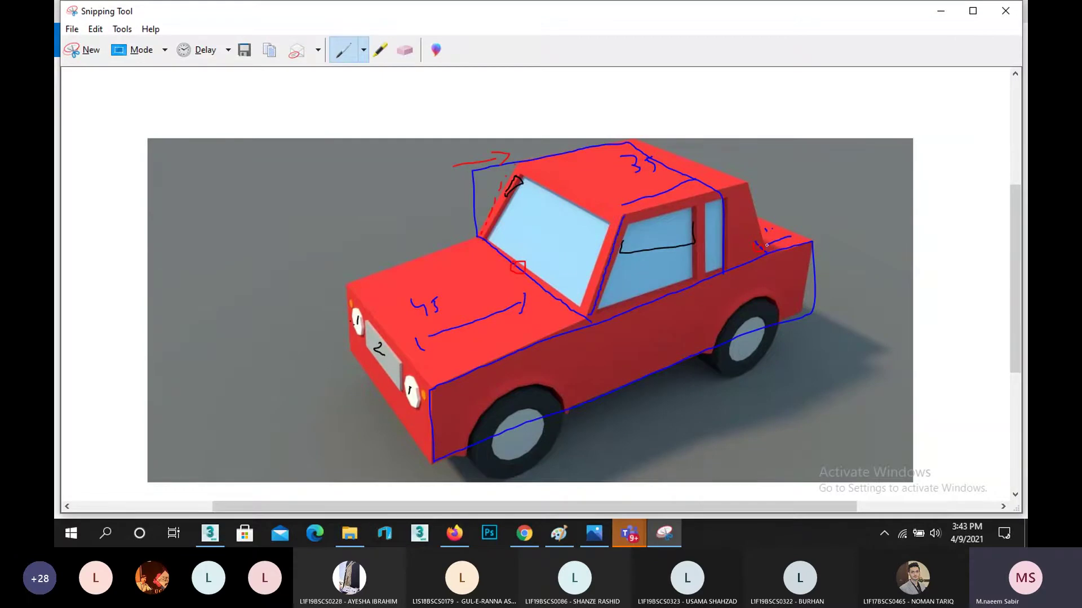
left_click_drag(766, 245, 740, 179)
mouse_move(608, 210)
left_mouse_down()
mouse_move(623, 197)
mouse_move(626, 212)
left_mouse_up()
left_click(940, 11)
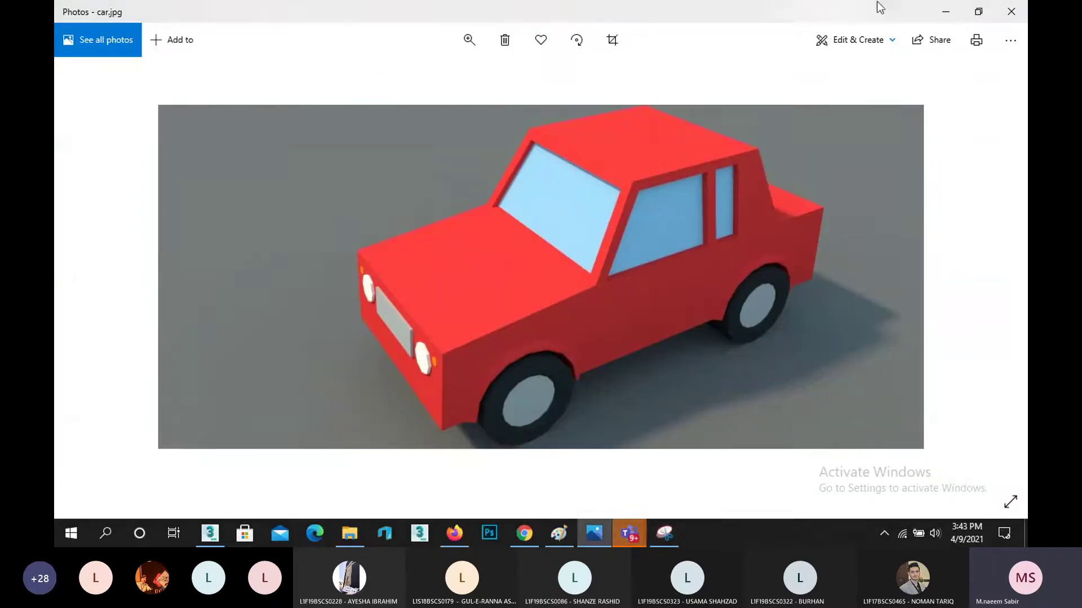
left_click(977, 12)
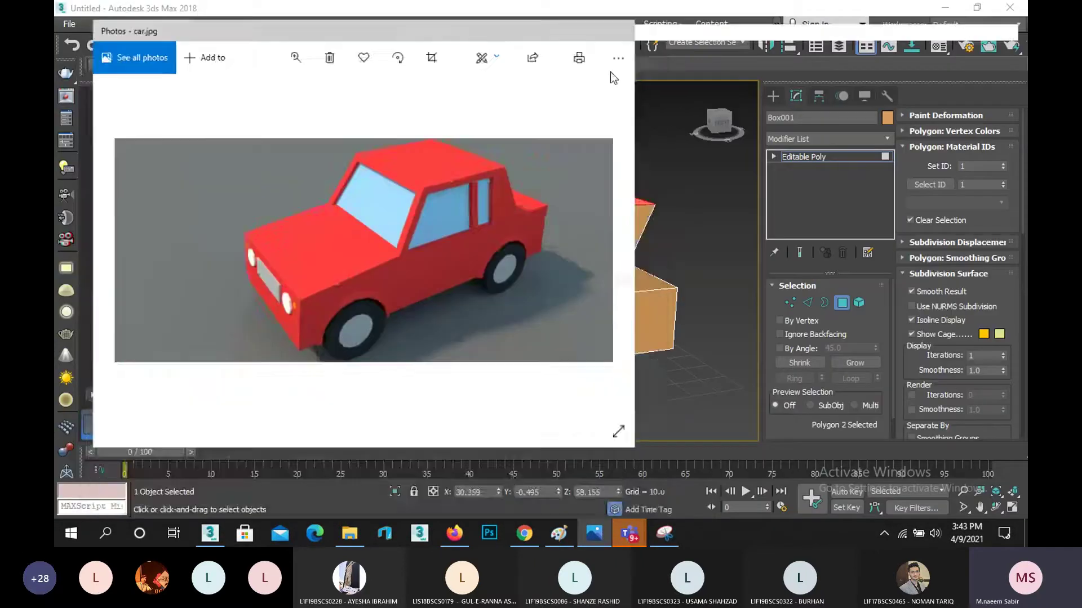
left_click(596, 31)
left_click(945, 11)
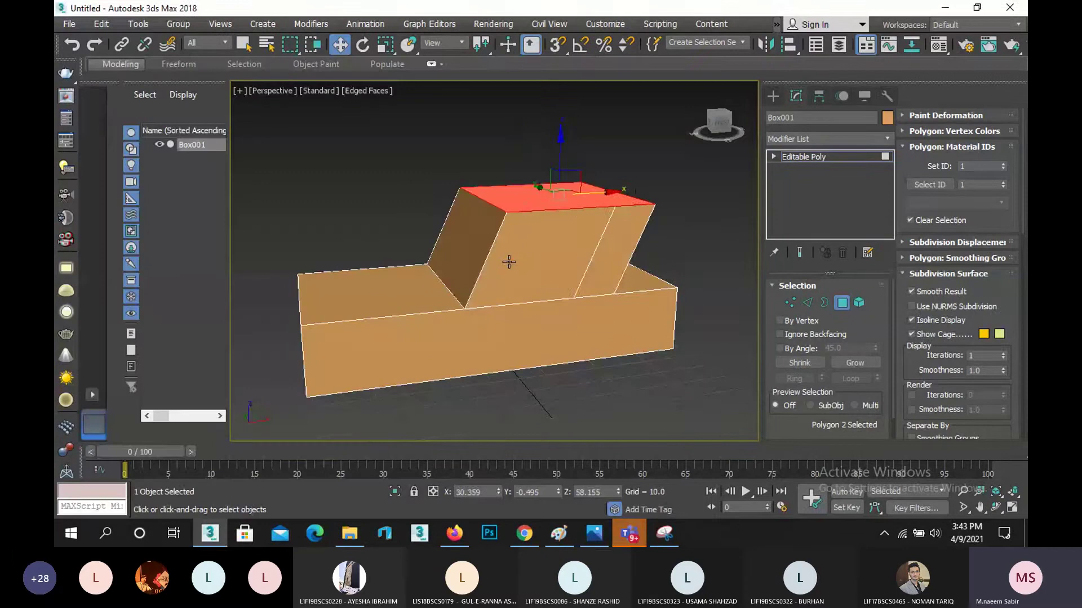
- With the roof polygon's shift undone, move the roof's front edge along X toward the rear to slant the windshield
middle_click_drag(417, 203, 442, 197, "alt")
scroll(443, 198, "up", 4)
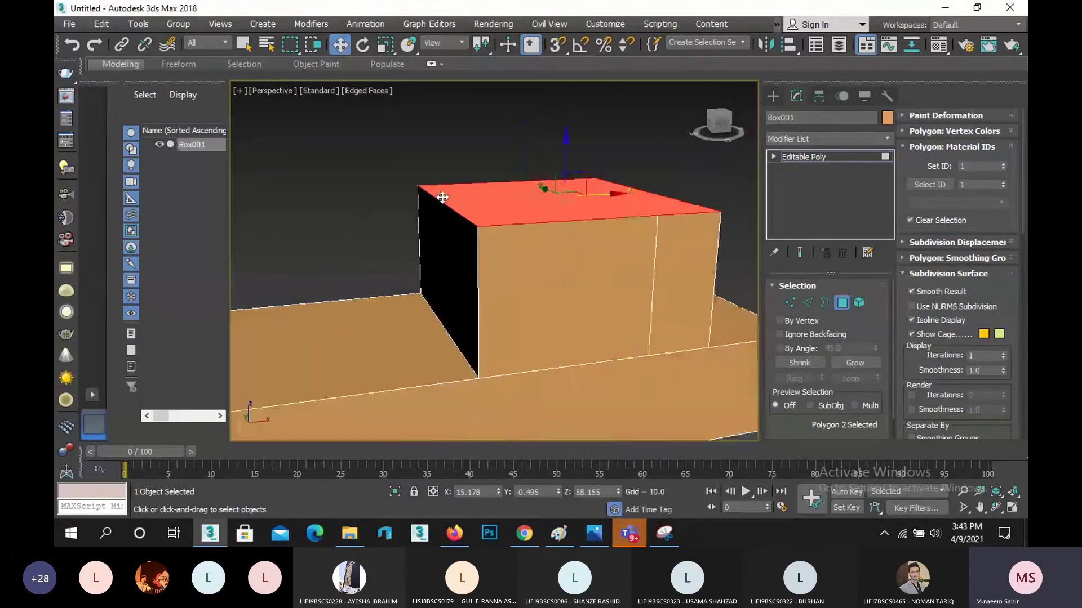
left_click(996, 507)
left_click_drag(524, 293, 536, 325)
scroll(512, 293, "down", 6)
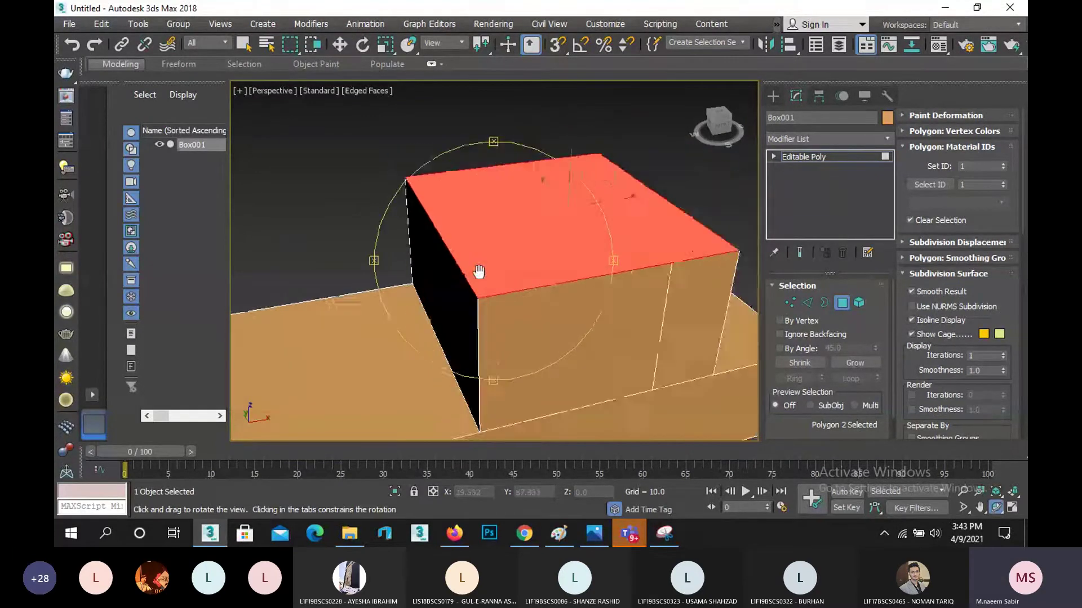
key("w")
left_click(808, 303)
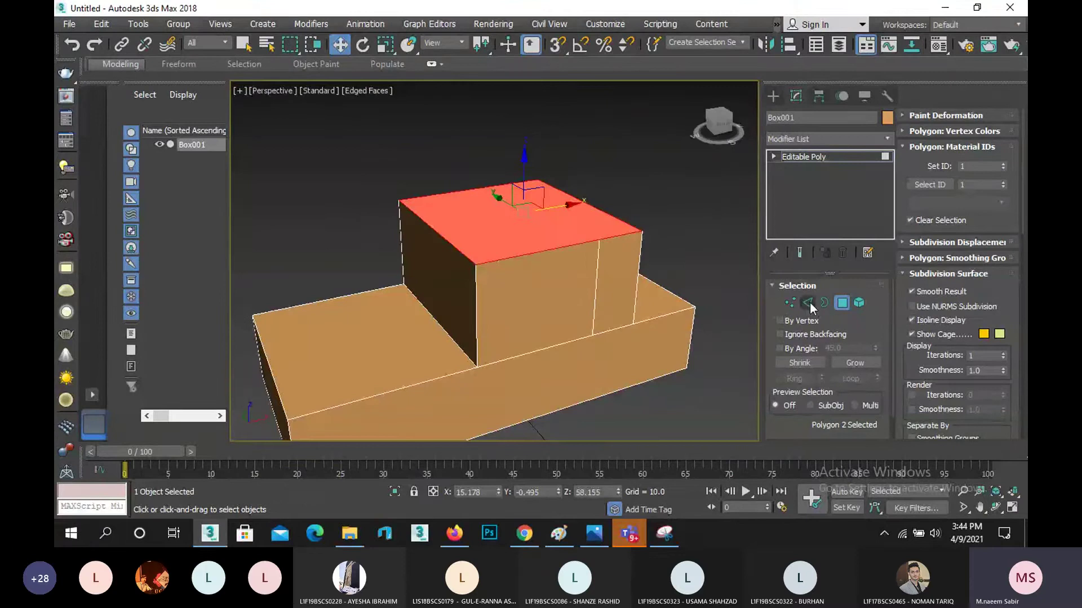
left_click(438, 231)
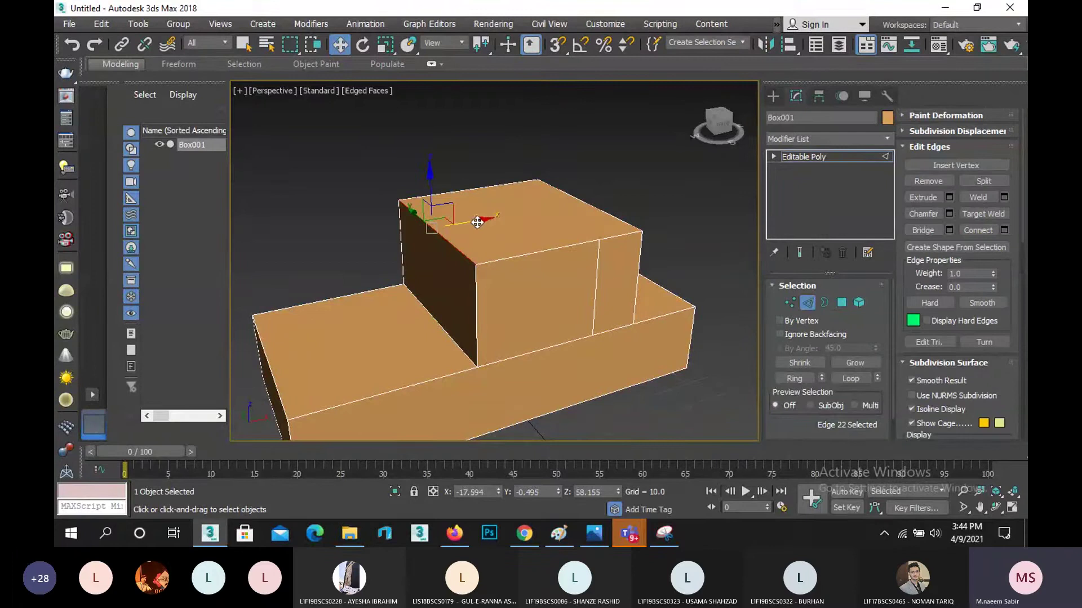
left_click_drag(483, 222, 523, 213)
- Move the windshield's base edge forward along X to about -26.7 and the roof's rear edge forward to about 33.1
left_click(441, 329)
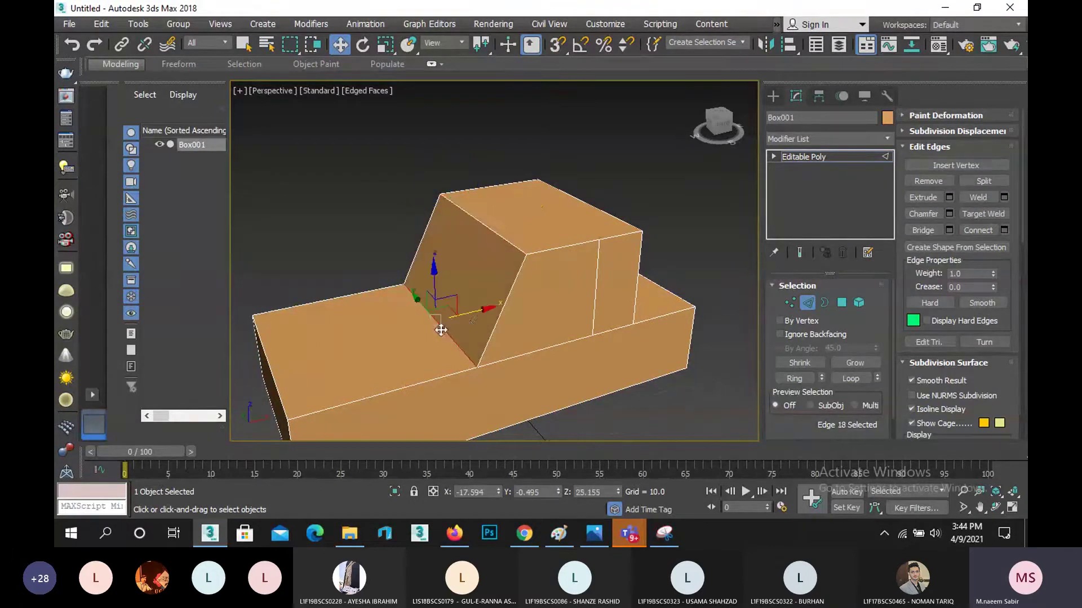
left_click_drag(475, 311, 452, 322)
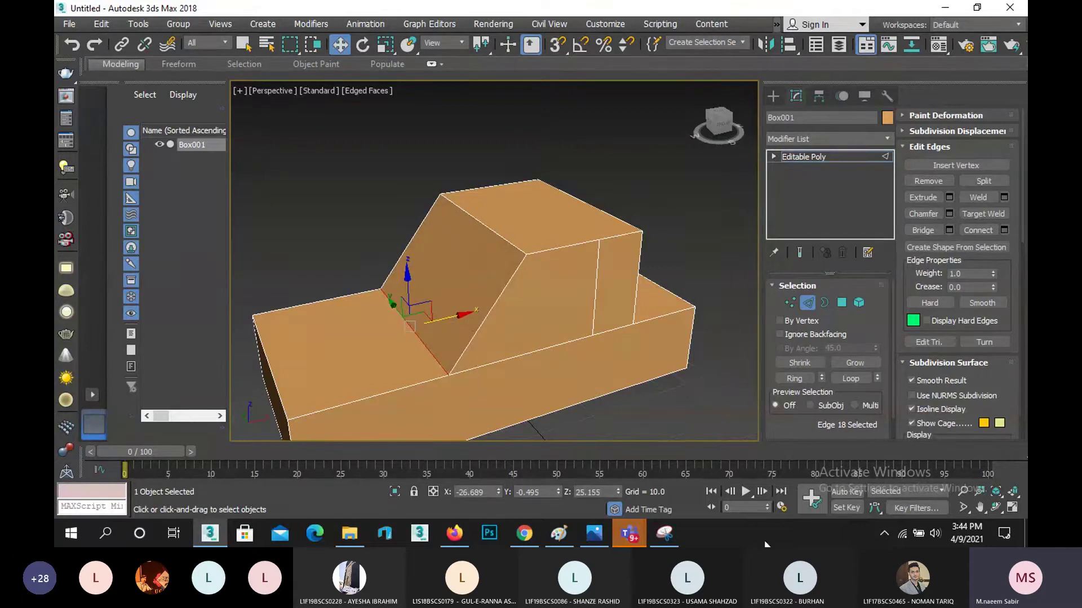
left_click(590, 207)
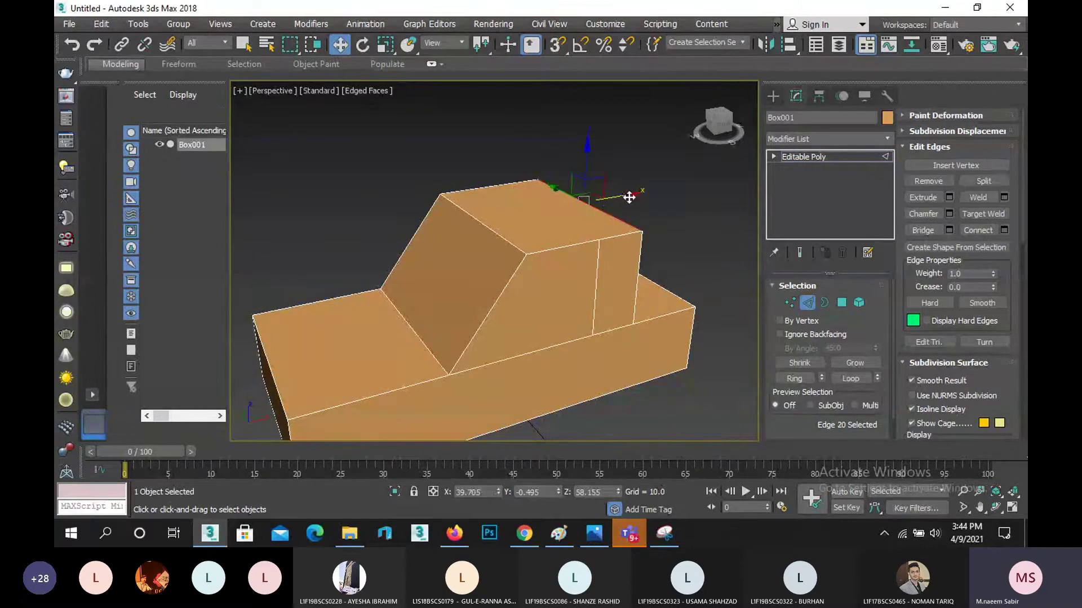
left_click_drag(630, 197, 614, 199)
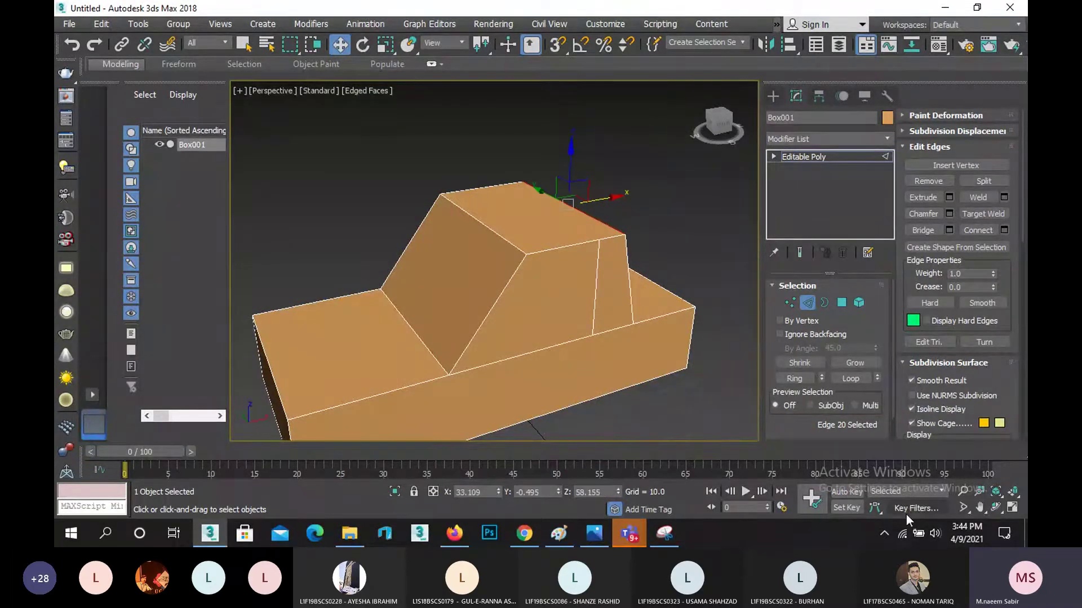
- Move the base edge of the cabin's rear face backward along X to about 44.0
left_click(996, 507)
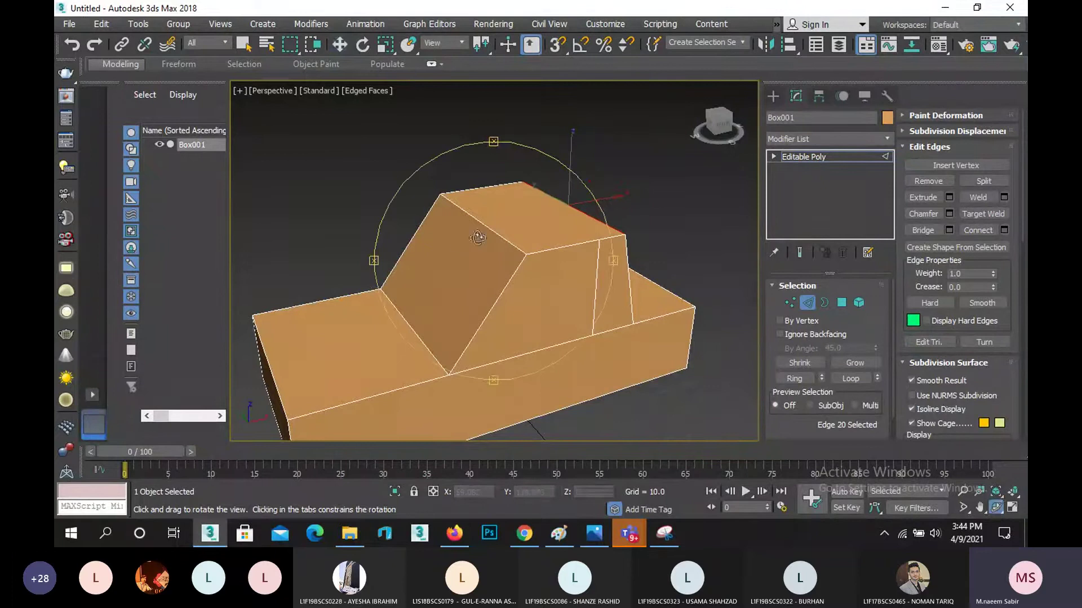
left_click_drag(476, 238, 496, 284)
right_click(496, 284)
left_click(586, 296)
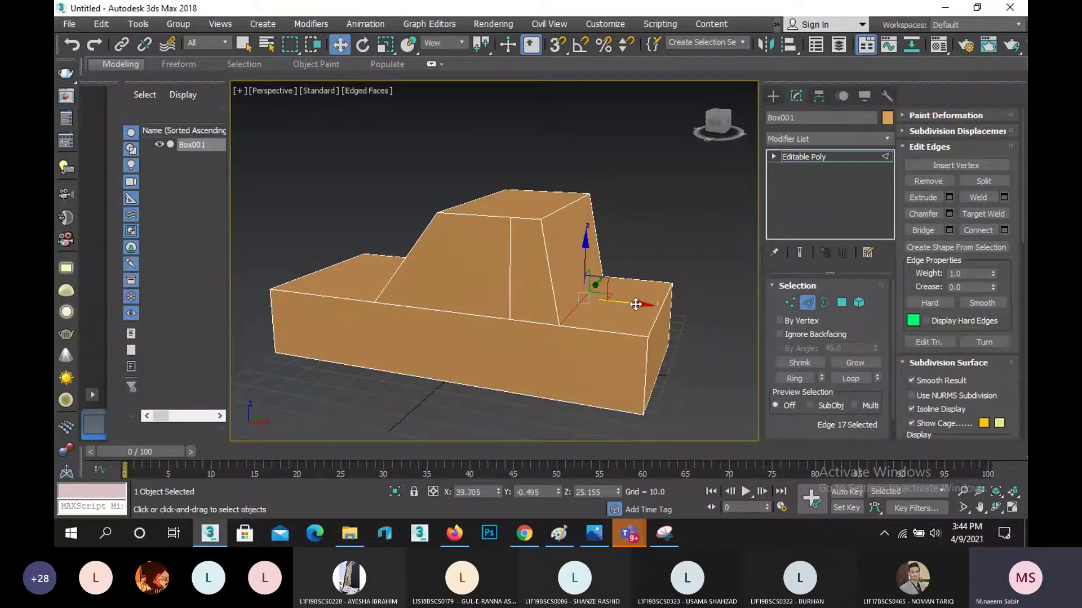
left_click_drag(635, 305, 648, 305)
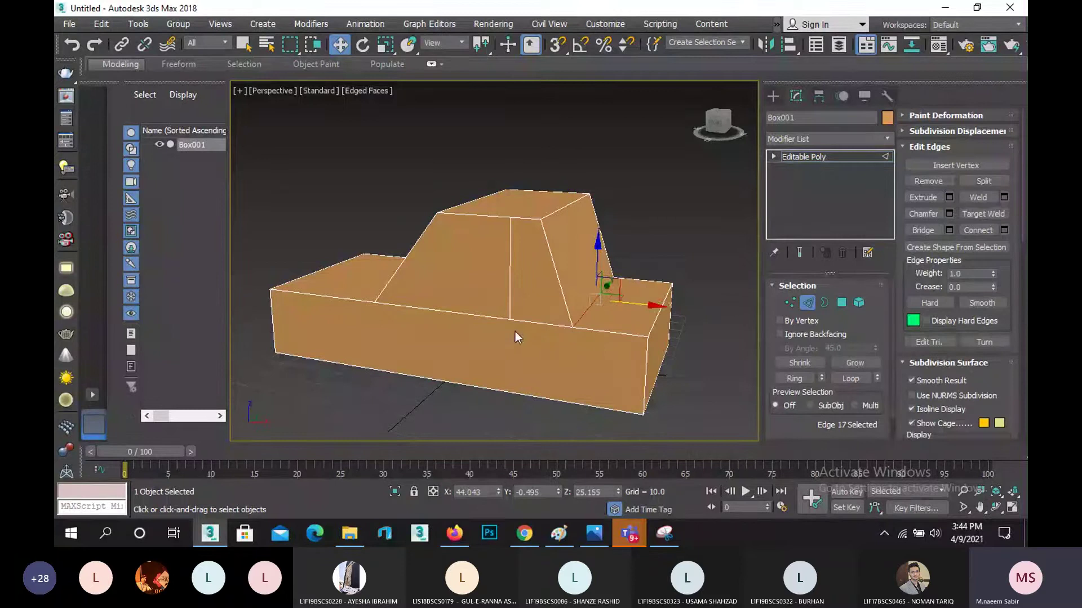
- Save the scene as car_B in the scenes folder
middle_click_drag(515, 336, 564, 298, "alt")
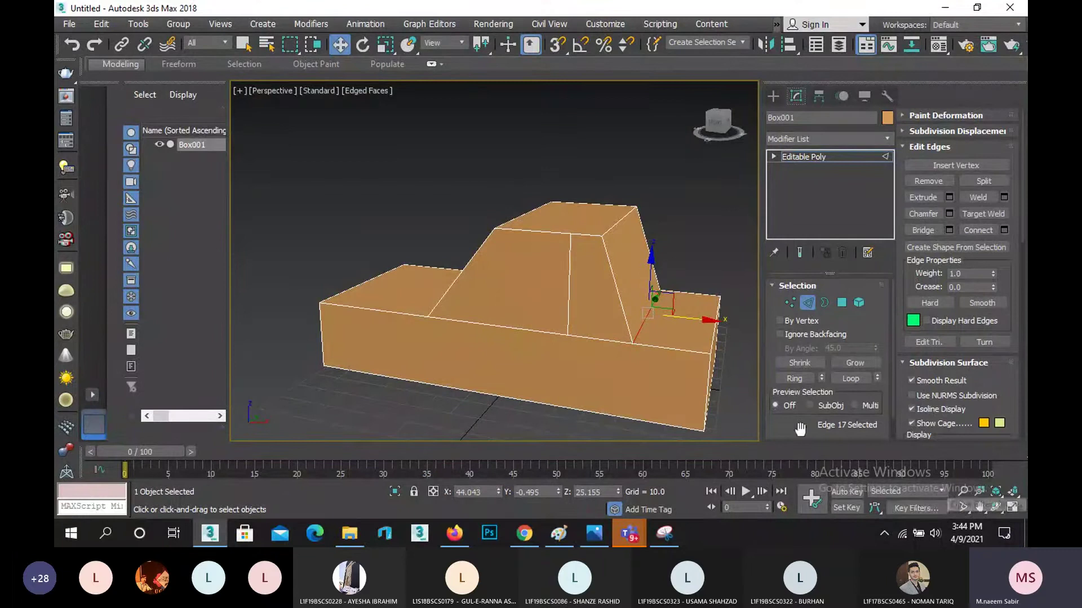
left_click(992, 506)
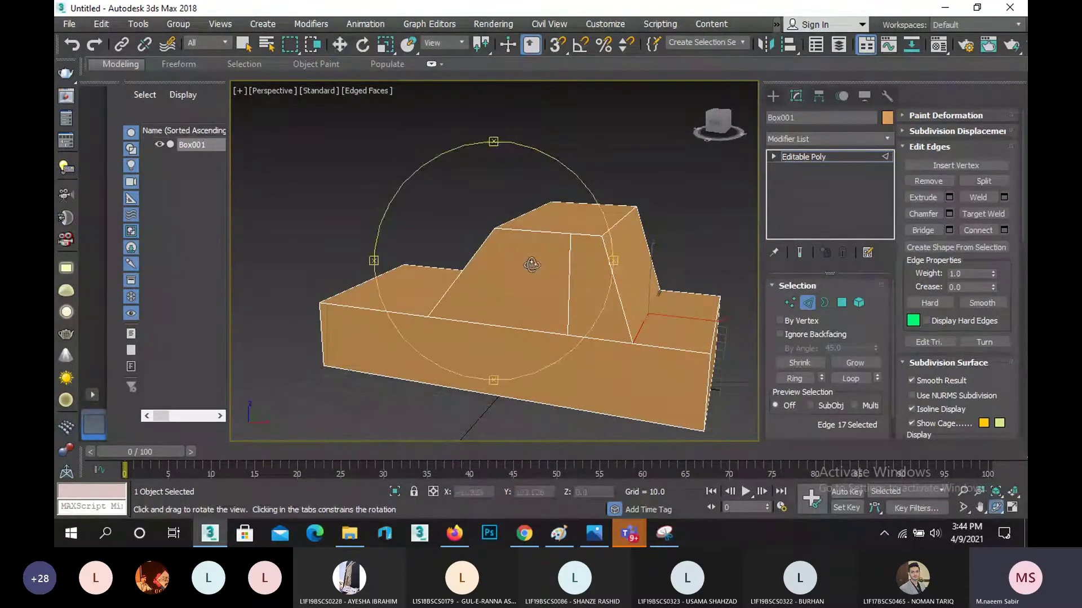
left_click_drag(531, 265, 553, 268)
key("w")
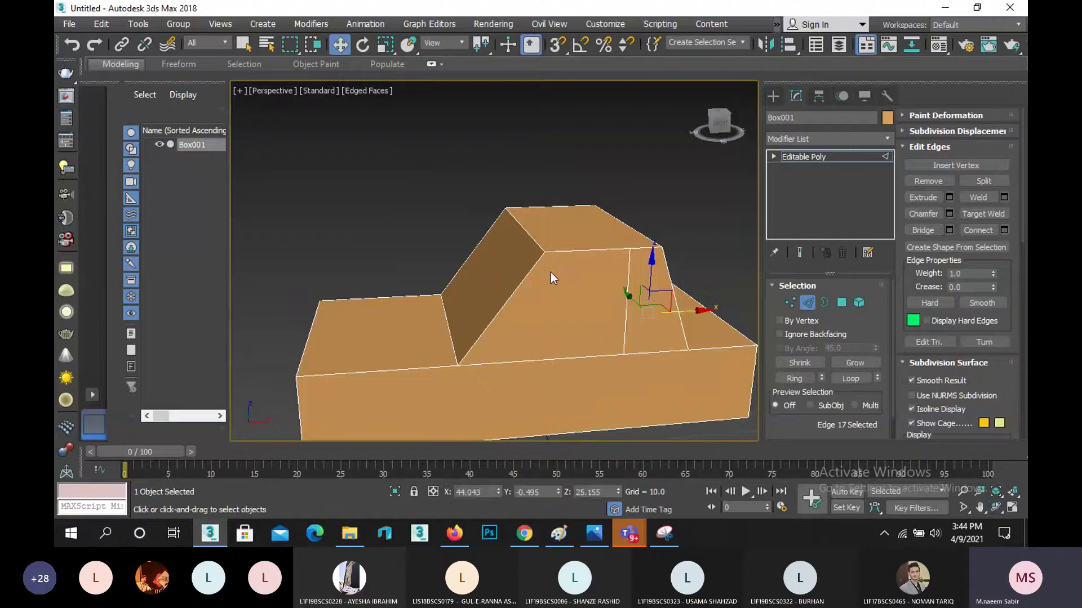
key("ctrl+s")
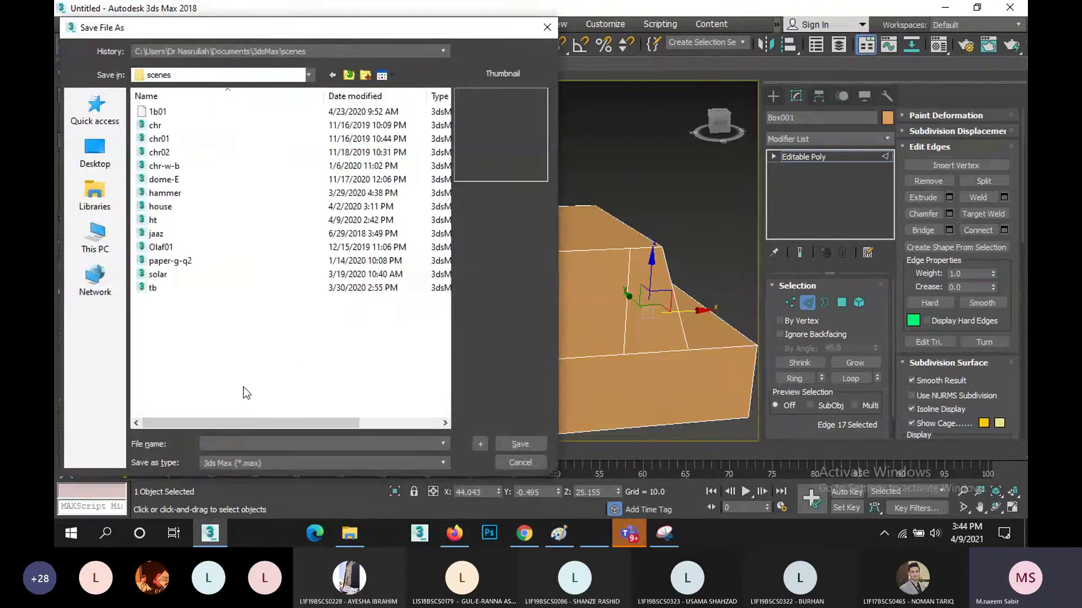
type("c")
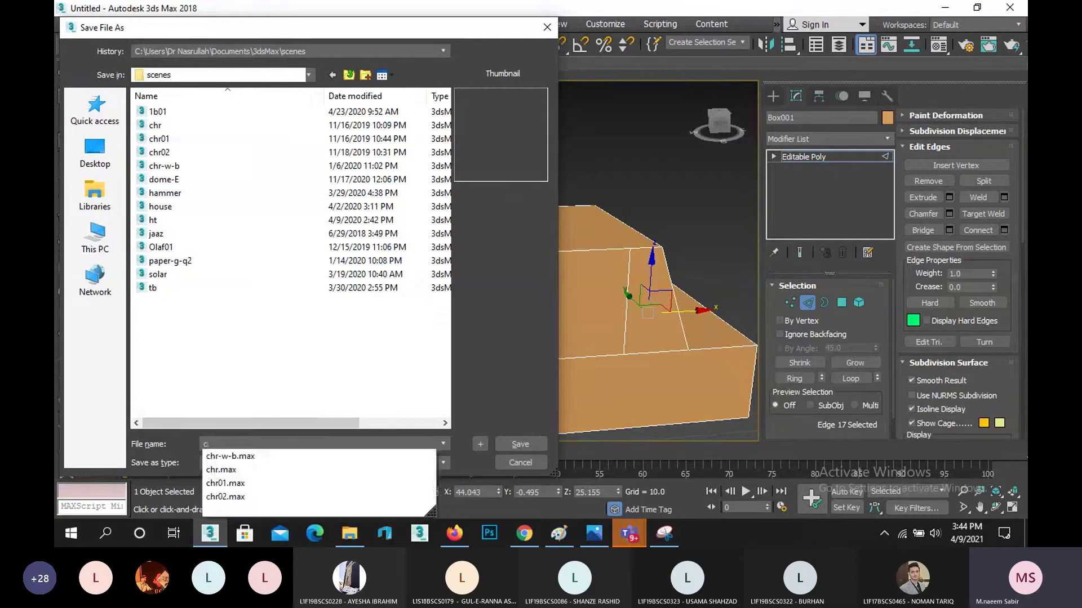
type("ar_B")
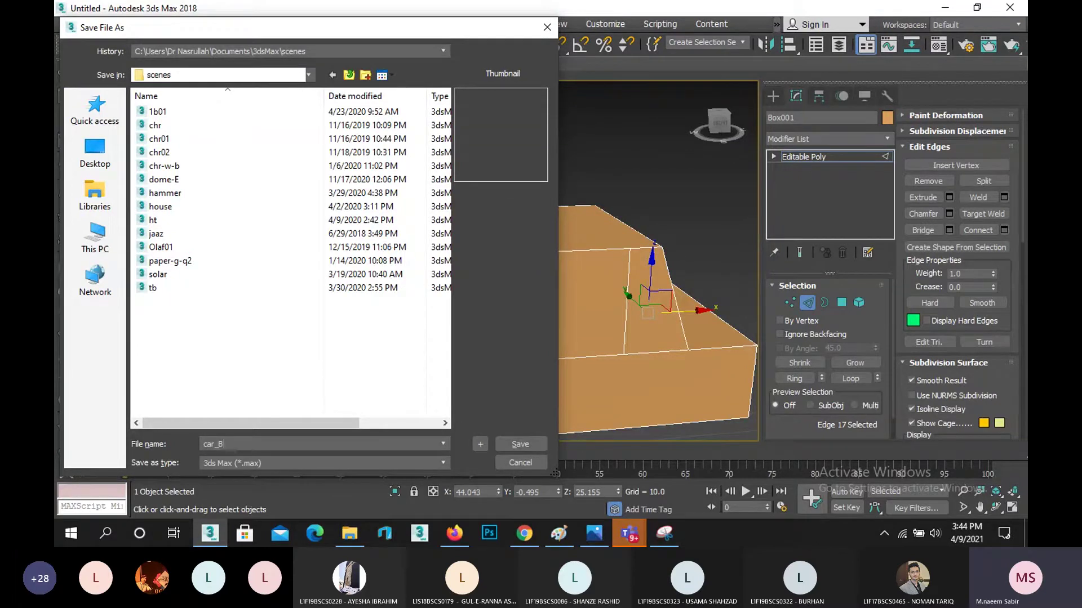
key("Return")
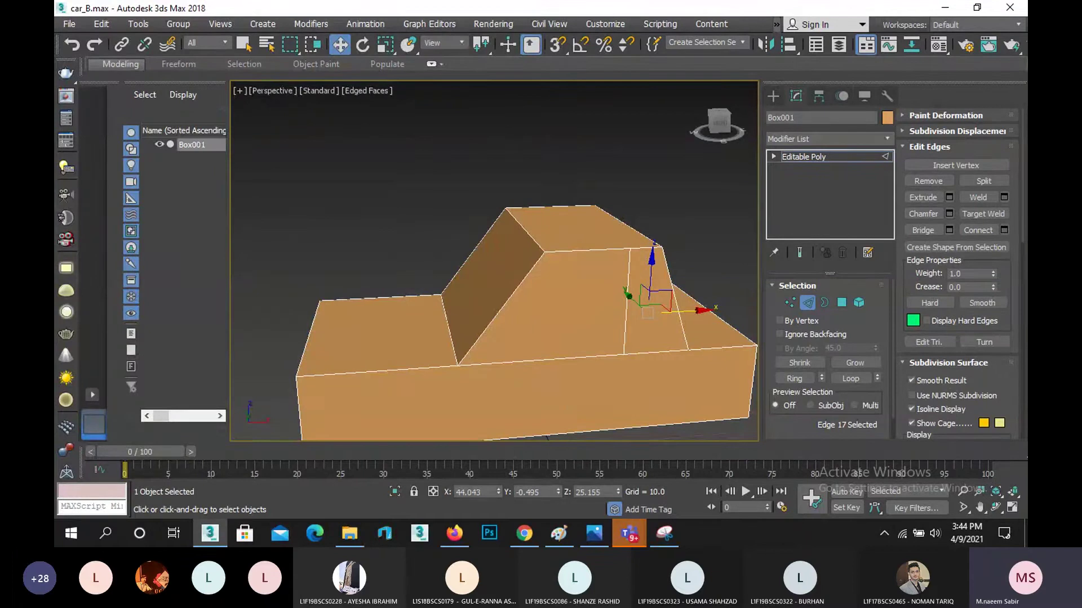
- Switch to Photos to examine the car.jpg reference picture
left_click(594, 532)
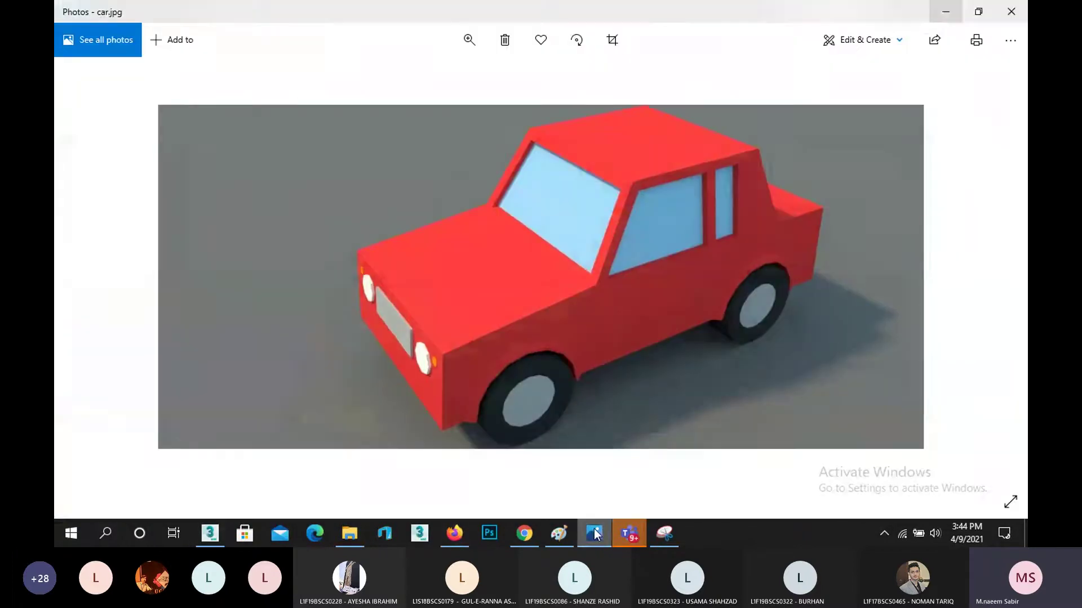
- Switch back to 3ds Max, leave edge editing on the car body and save the scene
left_click(595, 534)
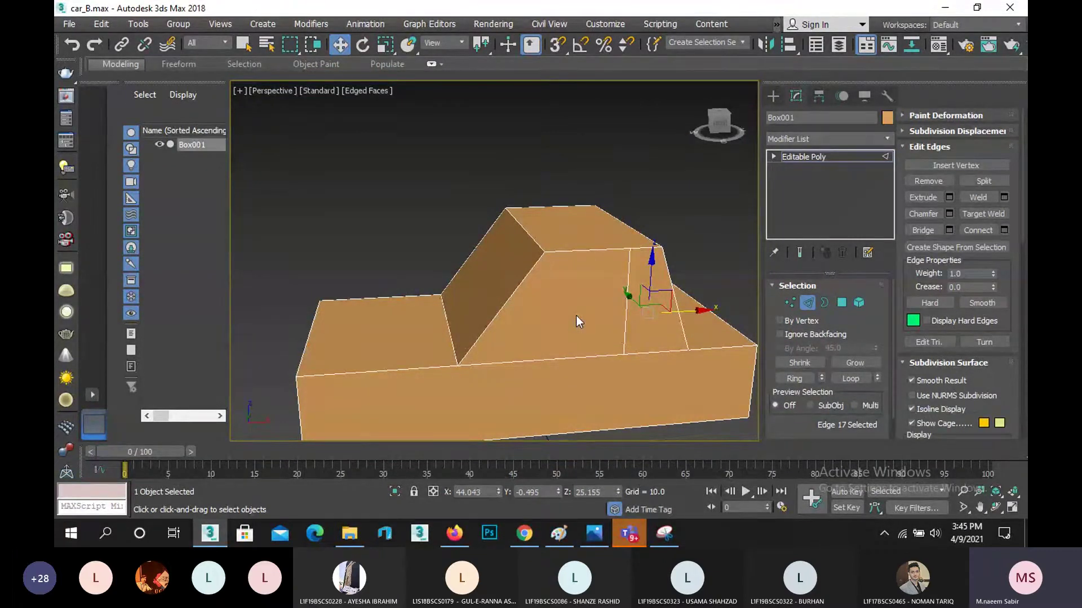
scroll(576, 315, "down", 2)
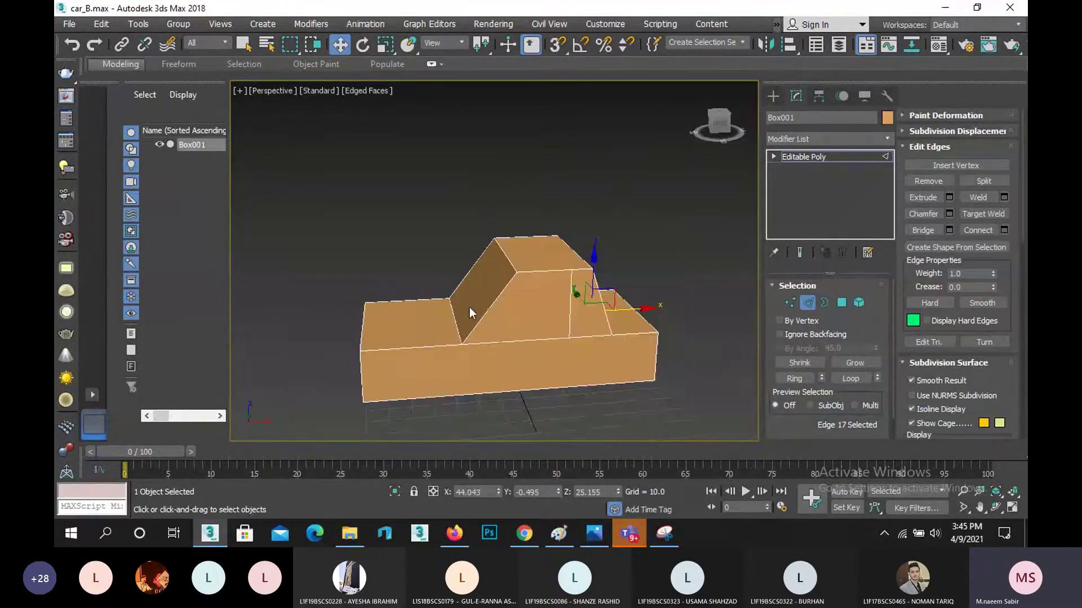
left_click(807, 302)
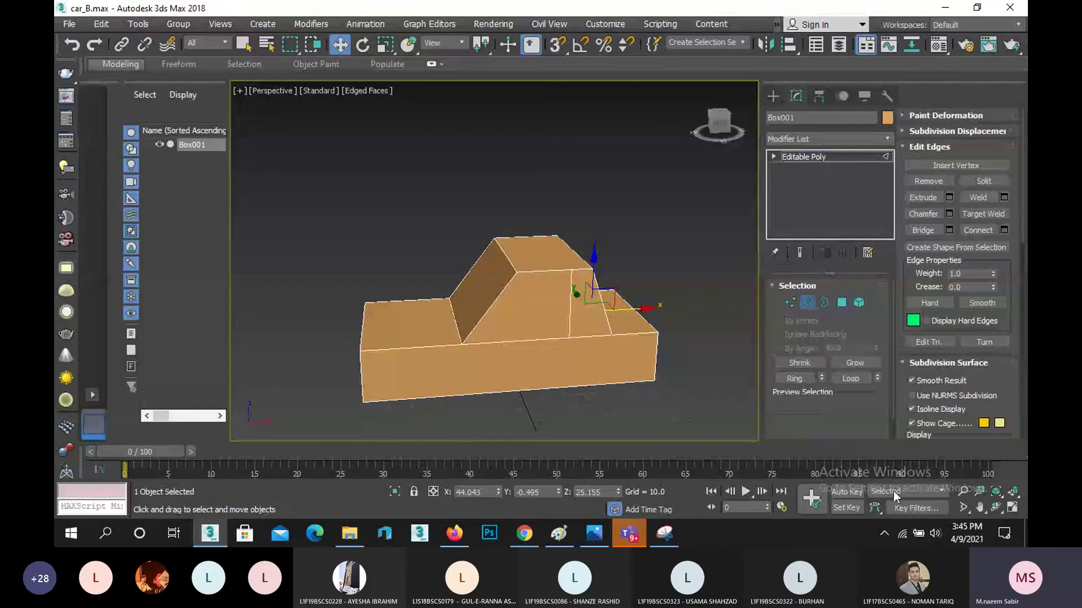
left_click(997, 507)
mouse_move(549, 317)
left_mouse_down()
mouse_move(736, 291)
mouse_move(526, 309)
mouse_move(555, 306)
left_mouse_up()
scroll(518, 306, "up", 3)
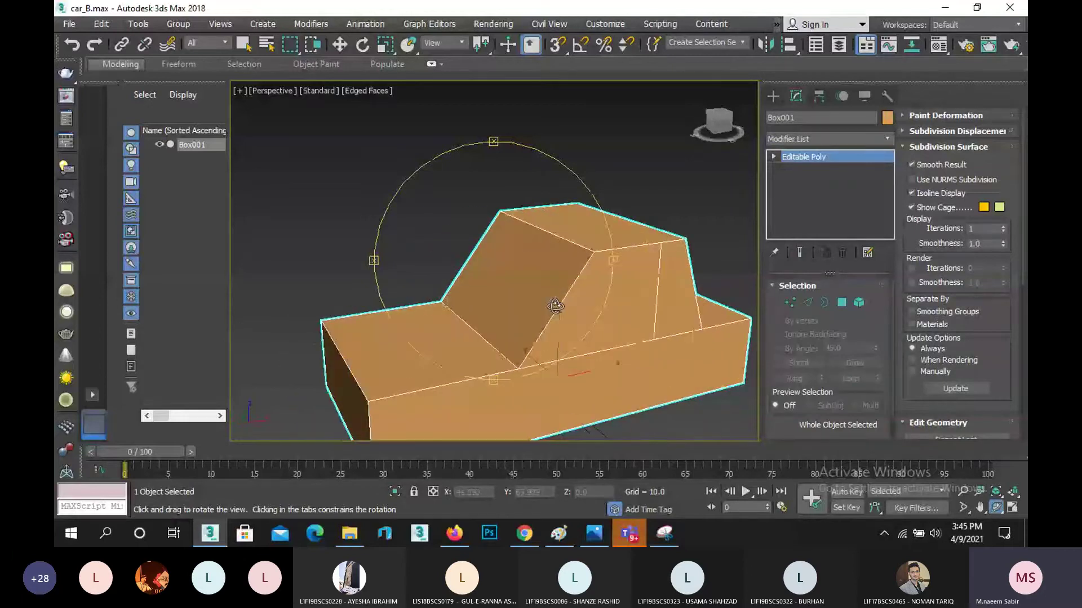
key("ctrl+s")
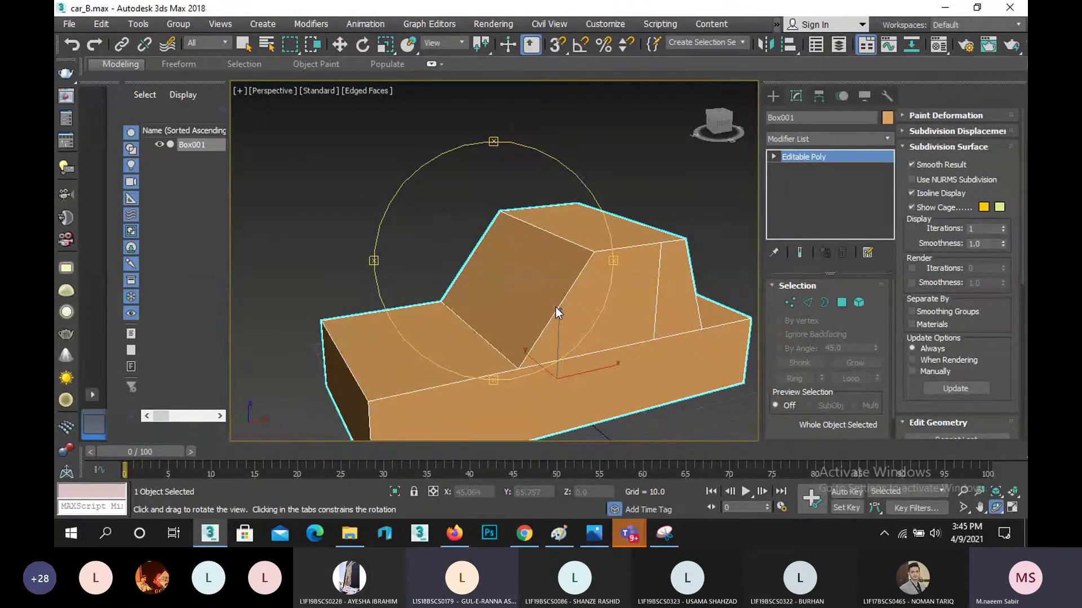
- Select the cabin's sloped windshield polygon and compare it with the car.jpg reference in Photos
left_click_drag(556, 307, 511, 289)
scroll(521, 256, "up", 3)
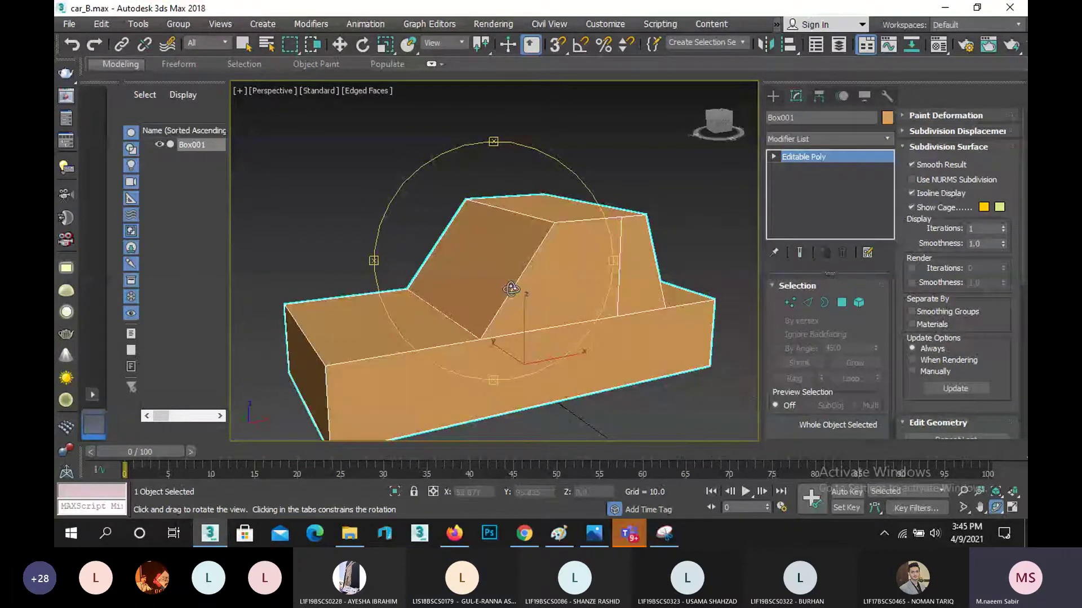
scroll(512, 290, "up", 4)
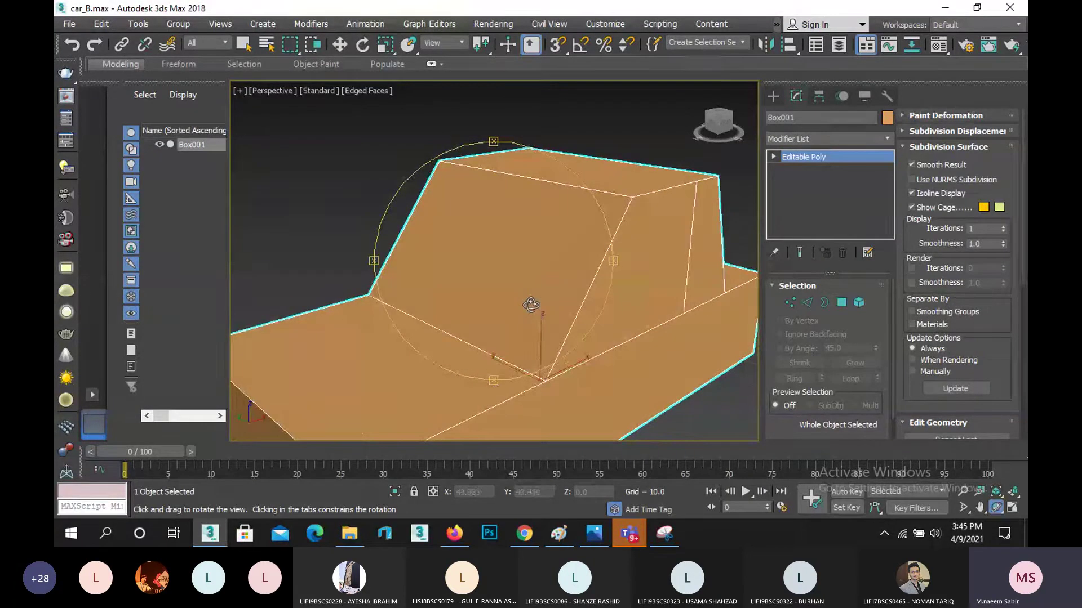
key("w")
left_click(843, 303)
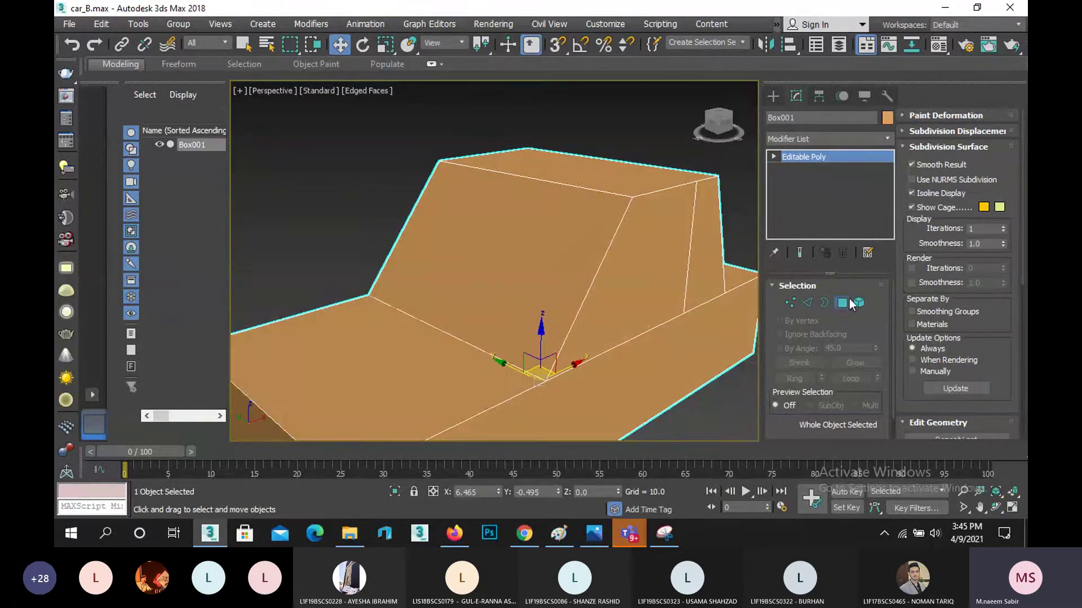
left_click(581, 248)
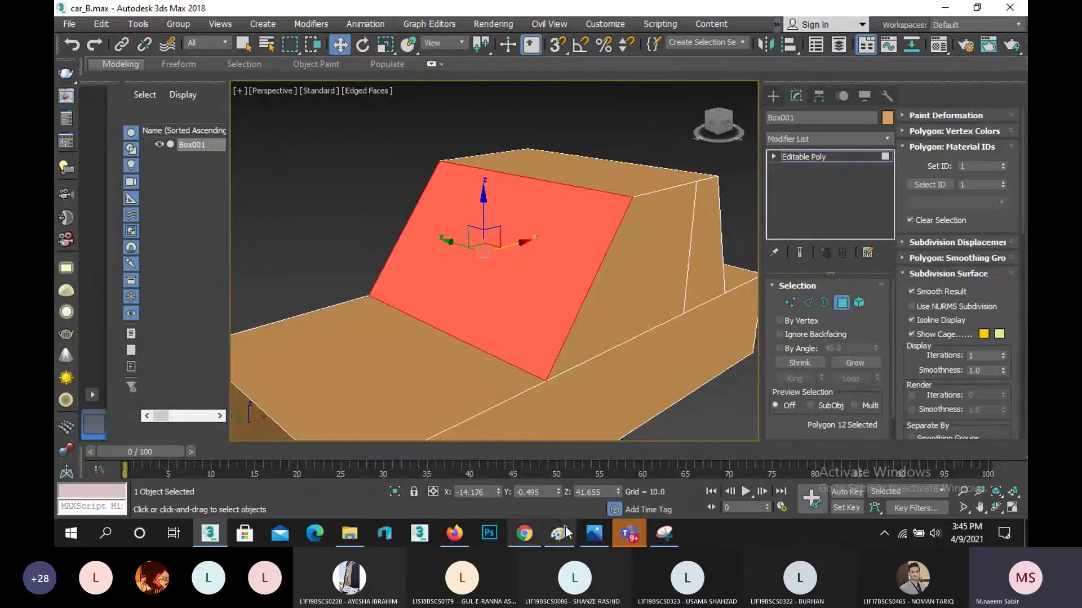
left_click(597, 535)
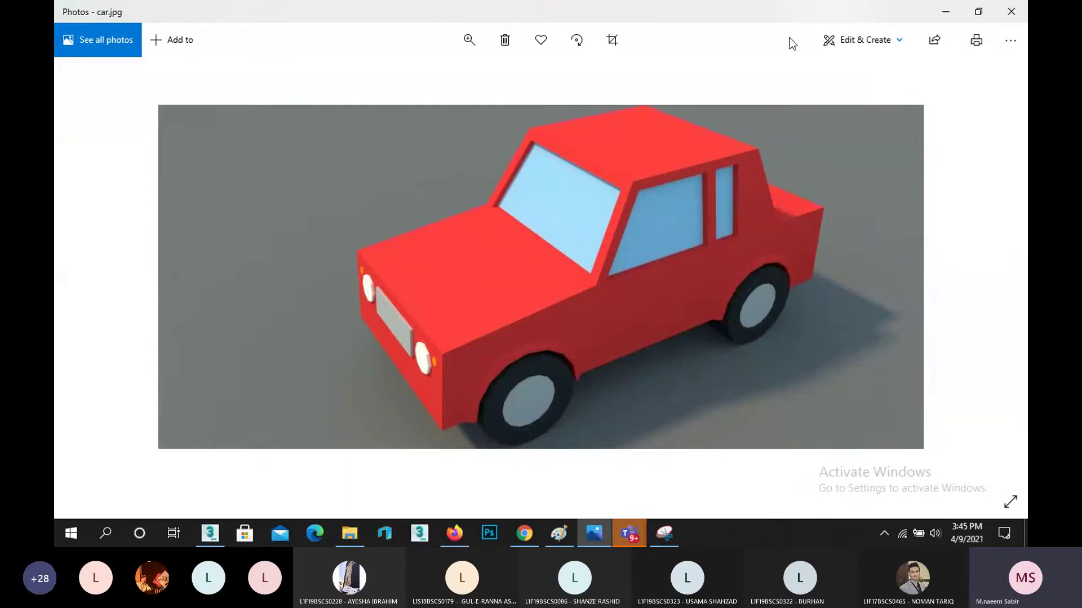
left_click(944, 13)
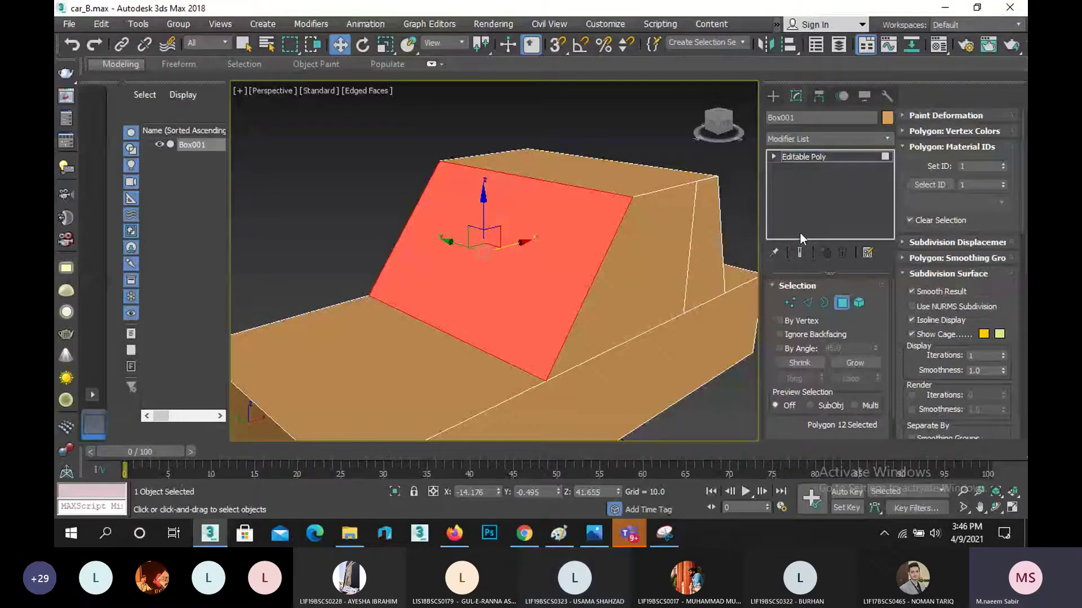
- Inset the selected windshield polygon by 2.0 to form a frame around the glass
scroll(840, 319, "down", 1)
scroll(830, 333, "up", 1)
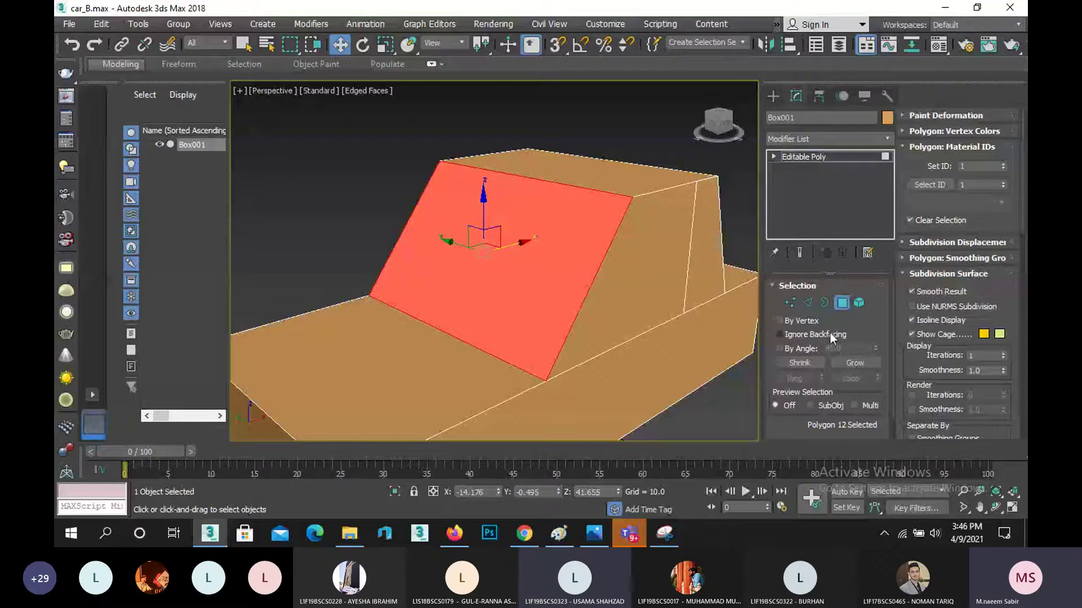
scroll(934, 288, "down", 3)
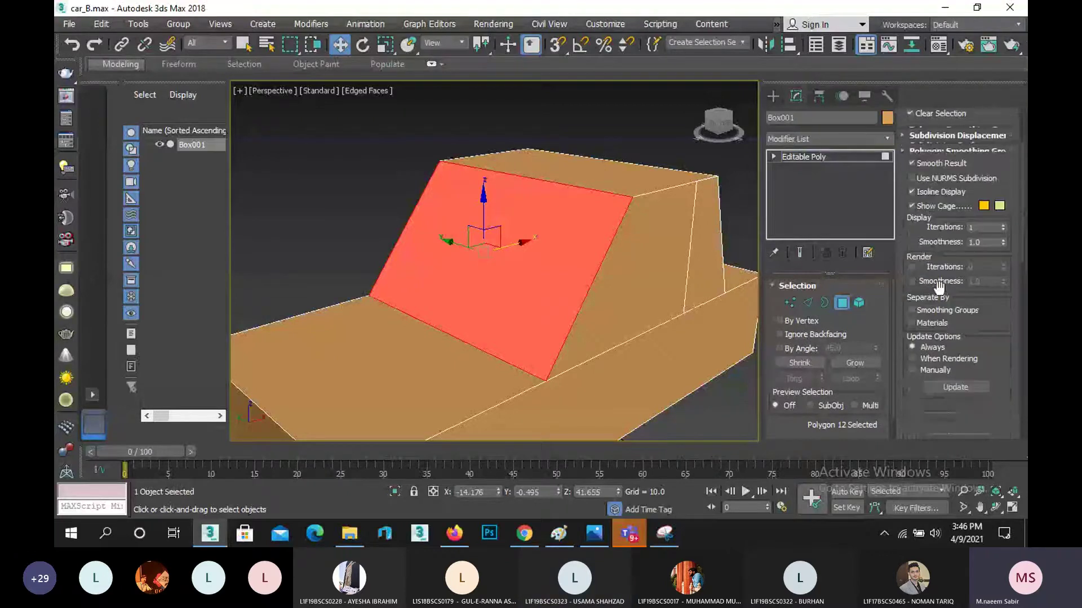
scroll(941, 289, "up", 2)
left_click(927, 253)
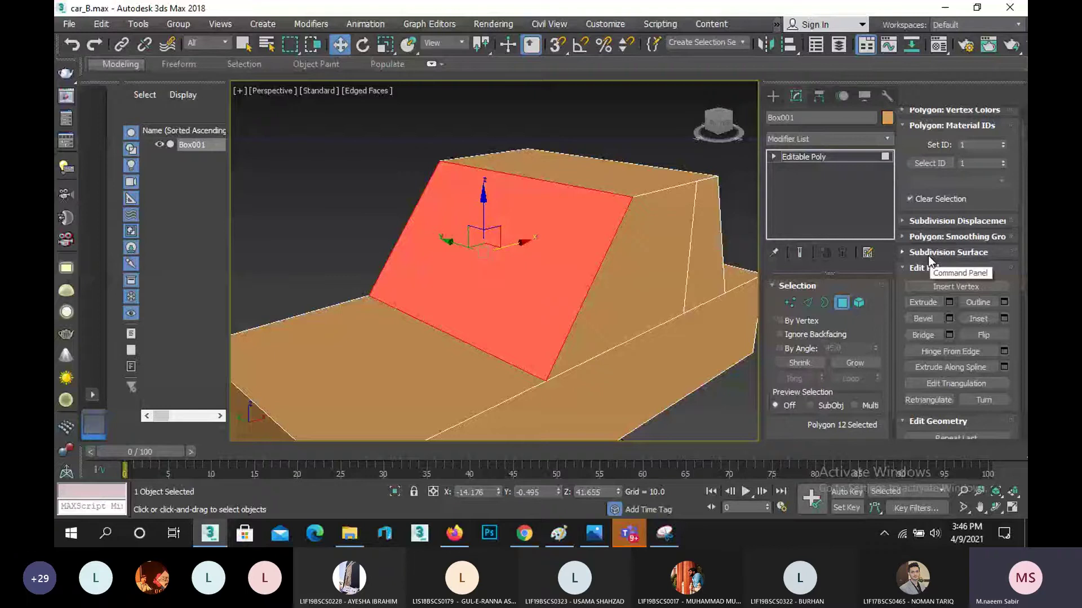
left_click(1004, 318)
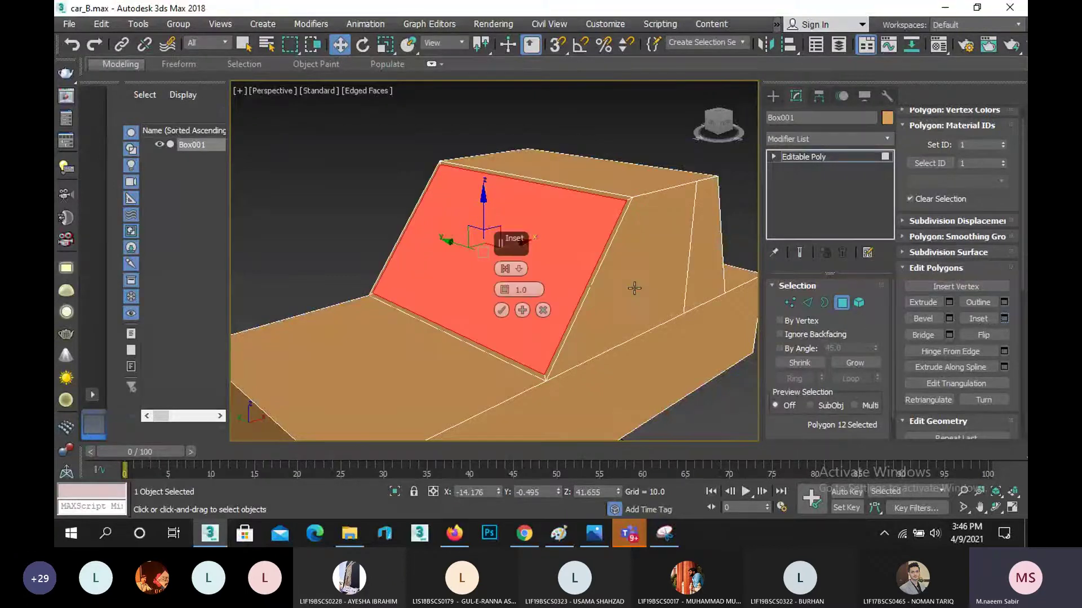
type("2")
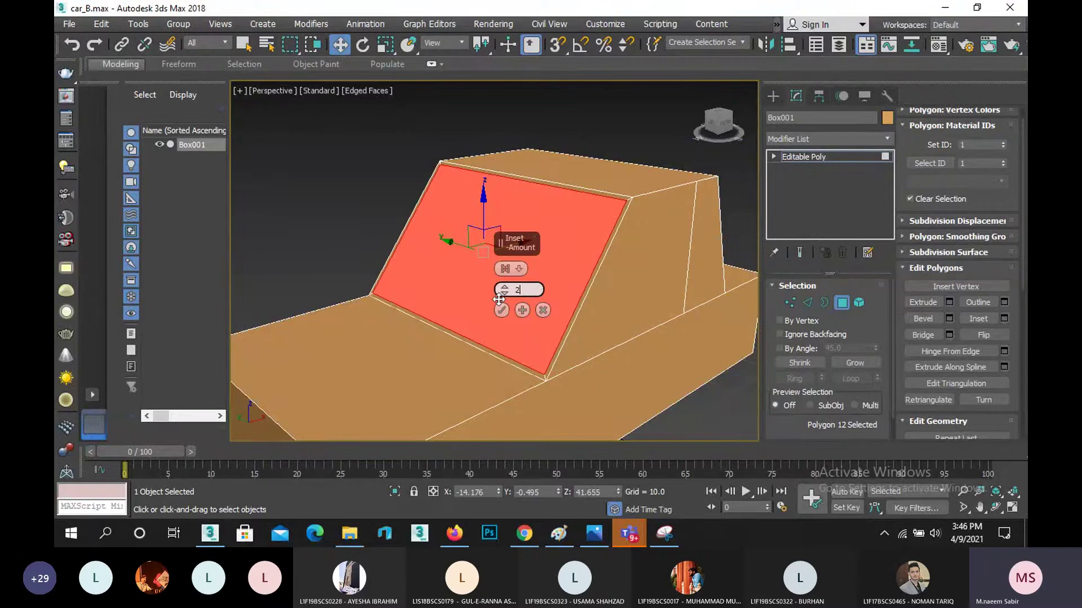
key("Return")
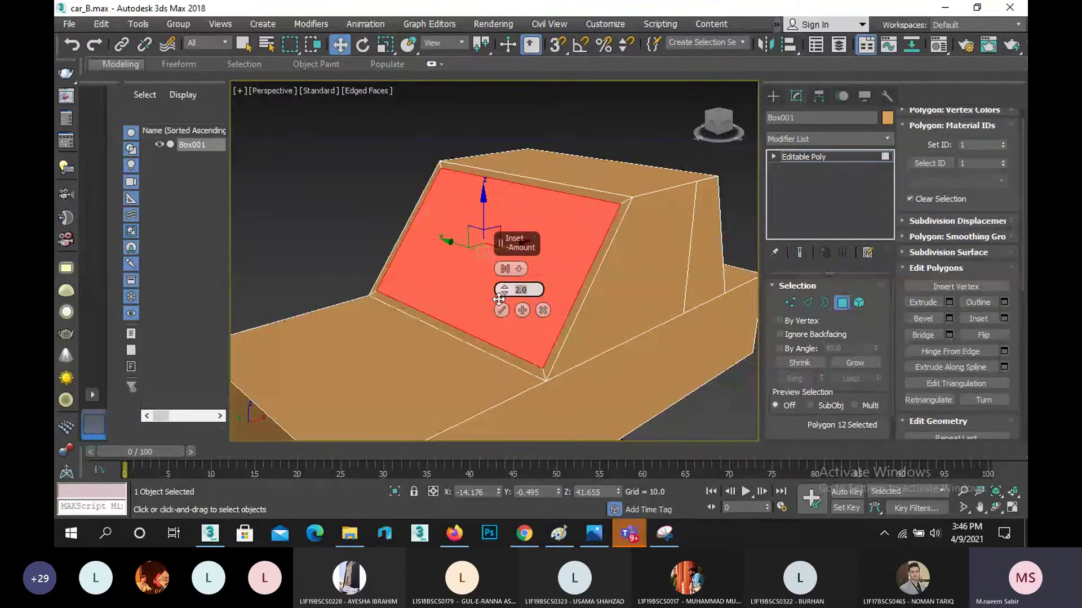
scroll(563, 253, "up", 4)
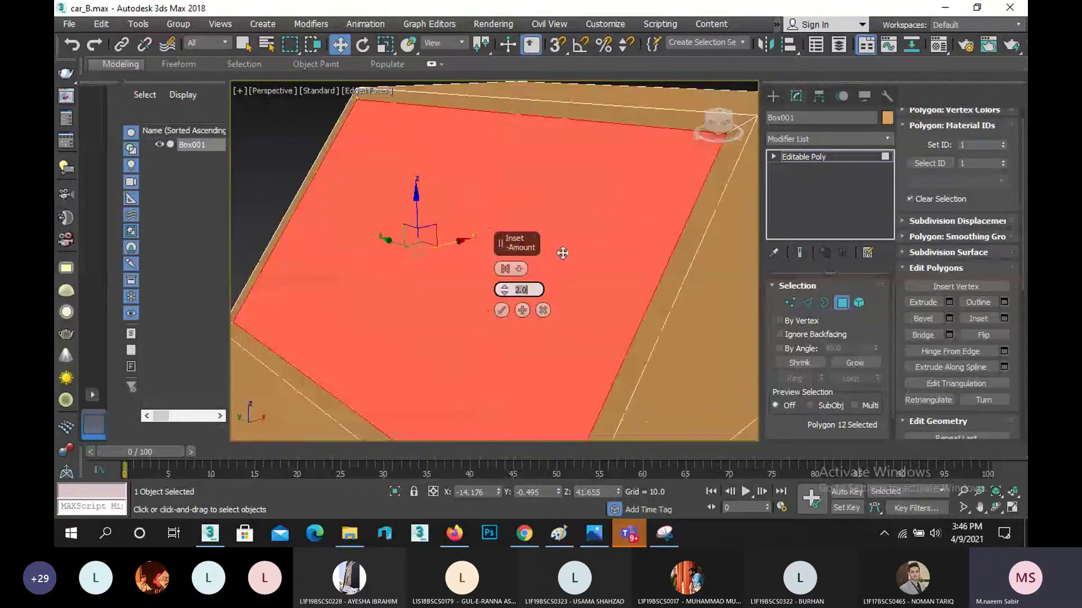
scroll(562, 253, "down", 3)
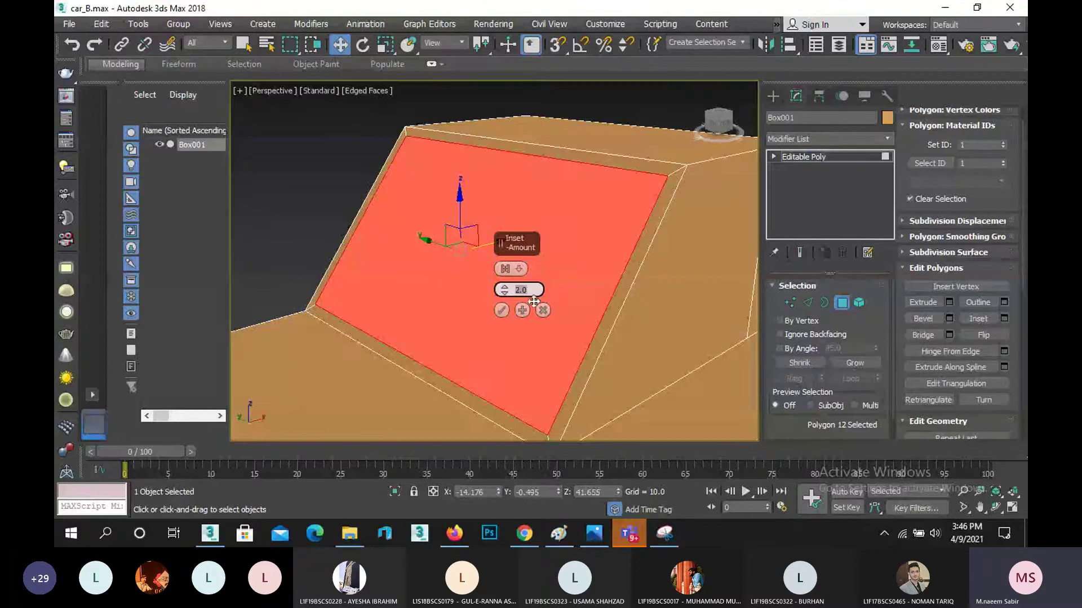
left_click(503, 310)
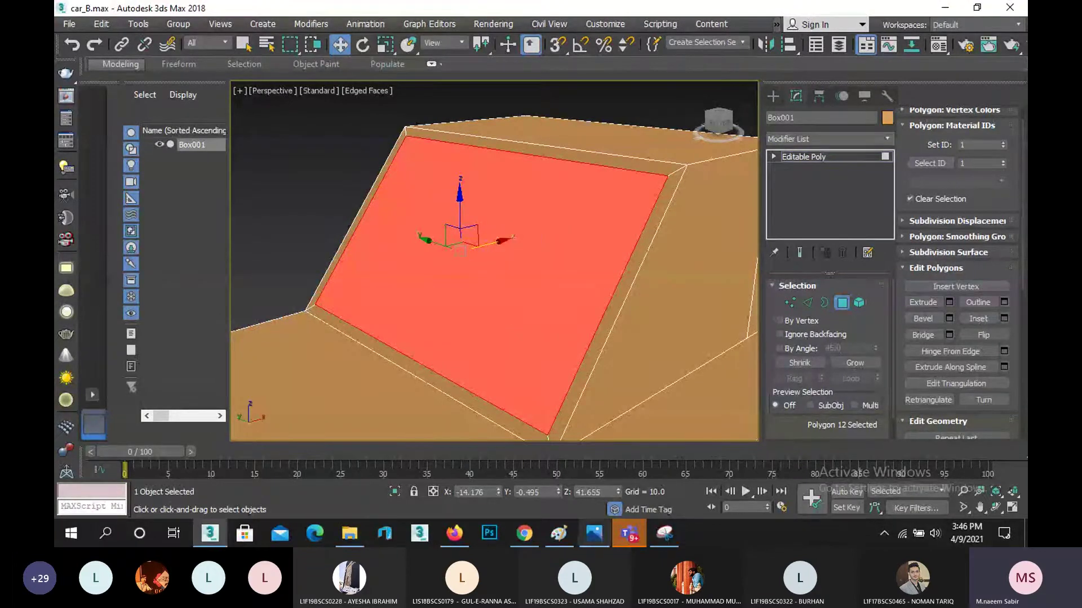
- Switch to Photos, examine the depth of the windshield frame in car.jpg up close, and return to 3ds Max
left_click(595, 533)
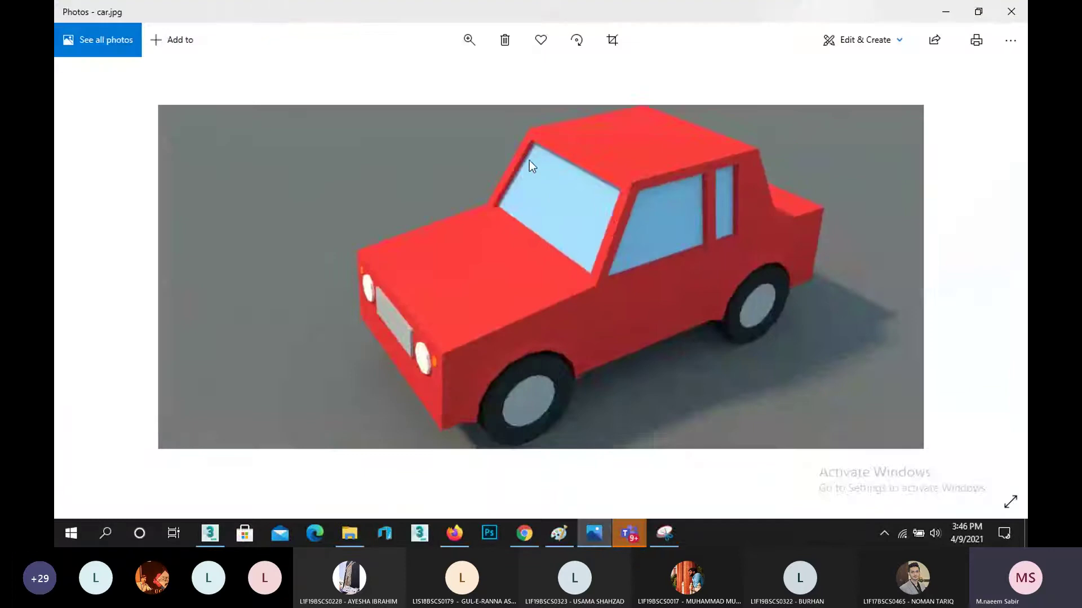
scroll(529, 160, "up", 3)
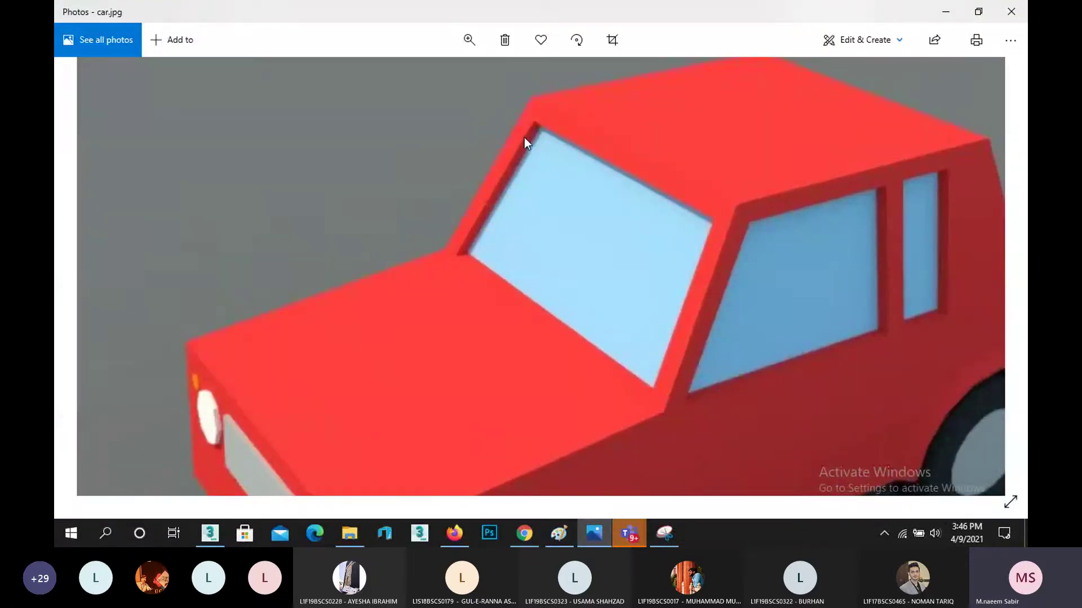
left_click(948, 13)
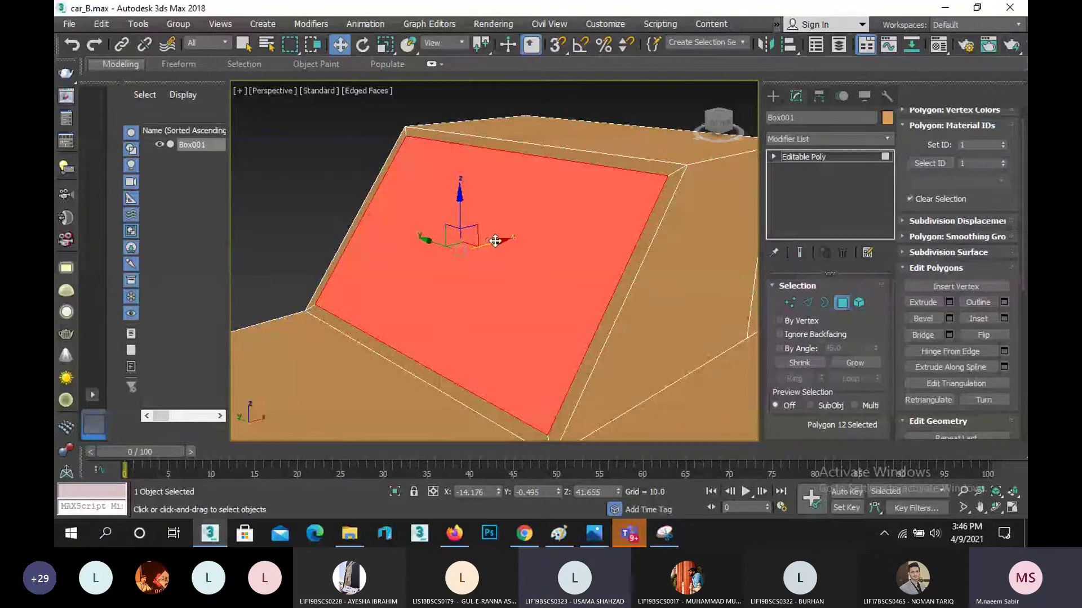
- Extrude the inset windshield polygon by -2.0 to recess the glass into the cabin
left_click(950, 302)
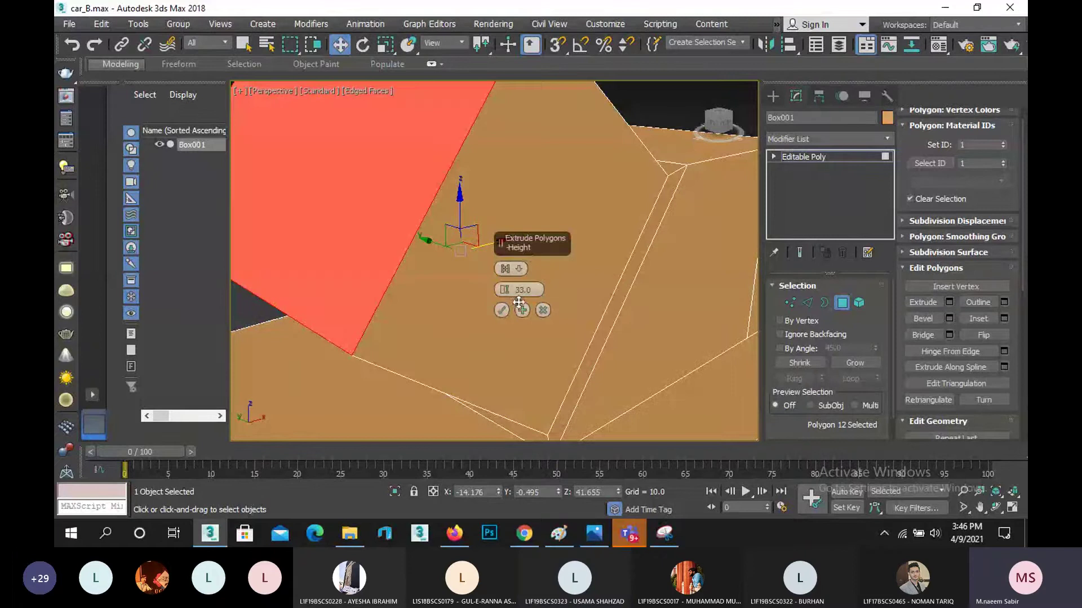
left_click(524, 290)
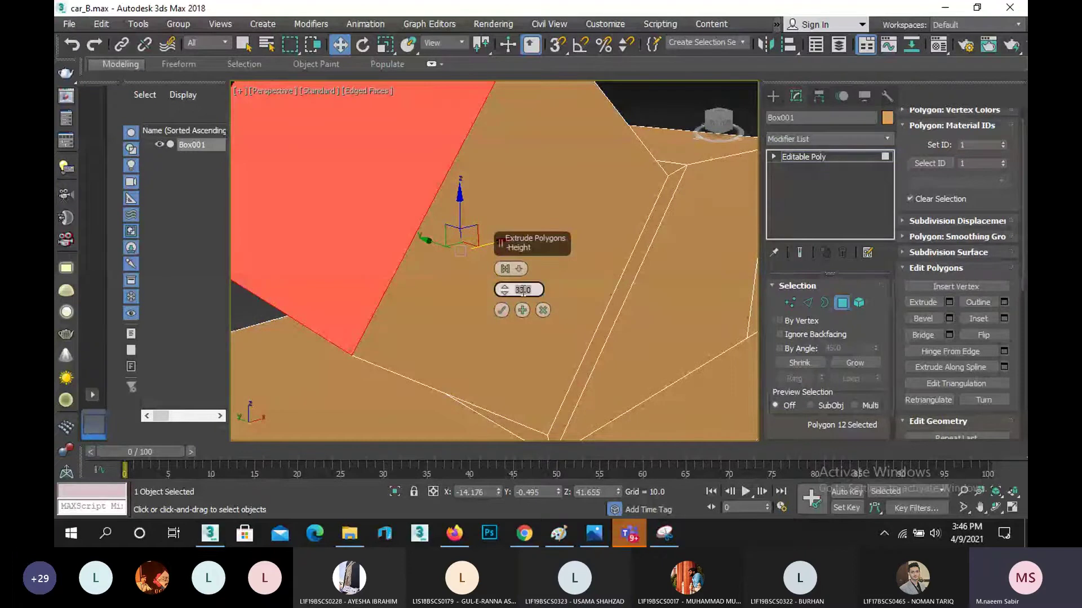
type("-2")
key("Return")
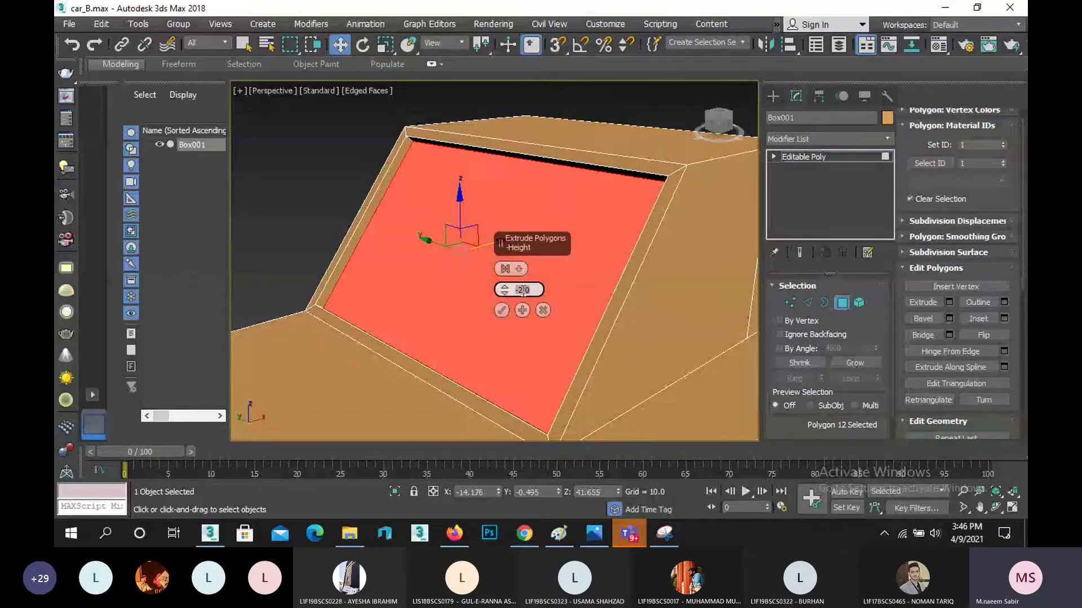
scroll(409, 208, "up", 2)
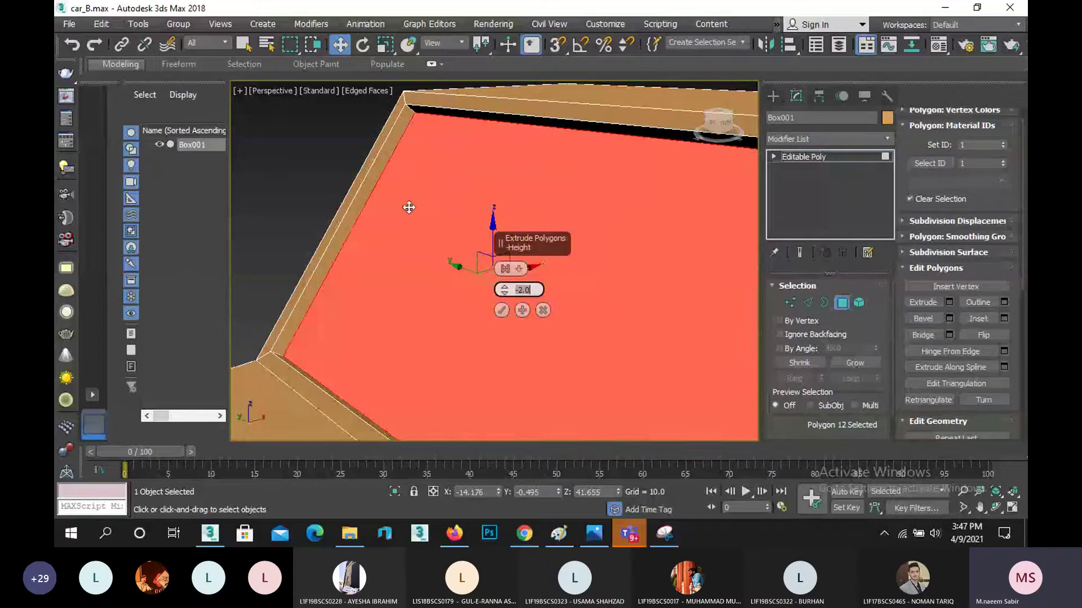
scroll(409, 207, "down", 3)
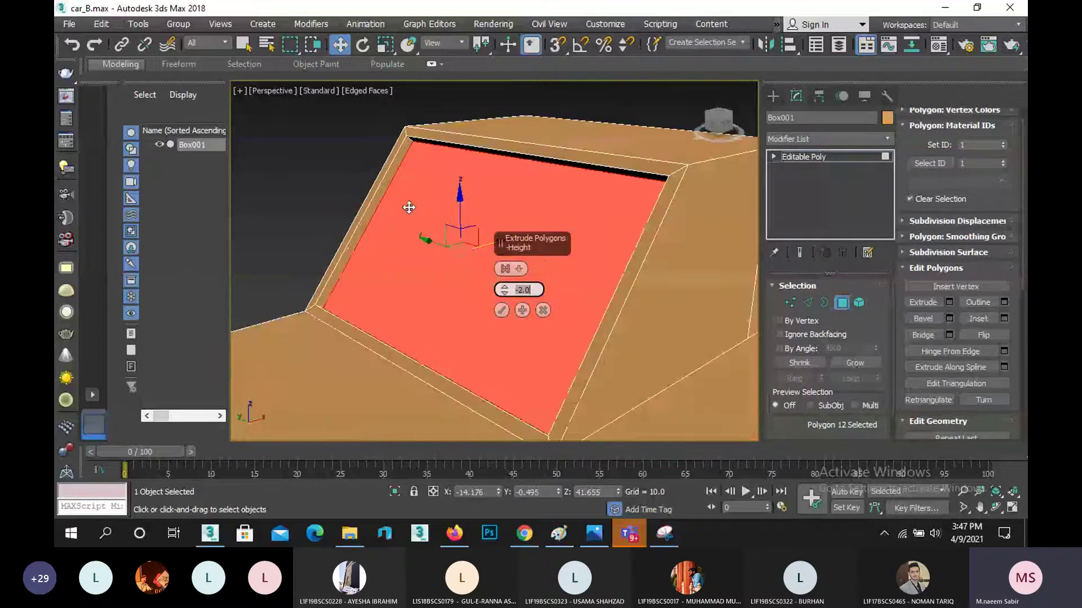
left_click(502, 309)
- Inset the cabin's larger front side-window polygon by 2.0 and extrude it by -2.0 to recess it
scroll(442, 265, "down", 3)
middle_click_drag(442, 266, 407, 259)
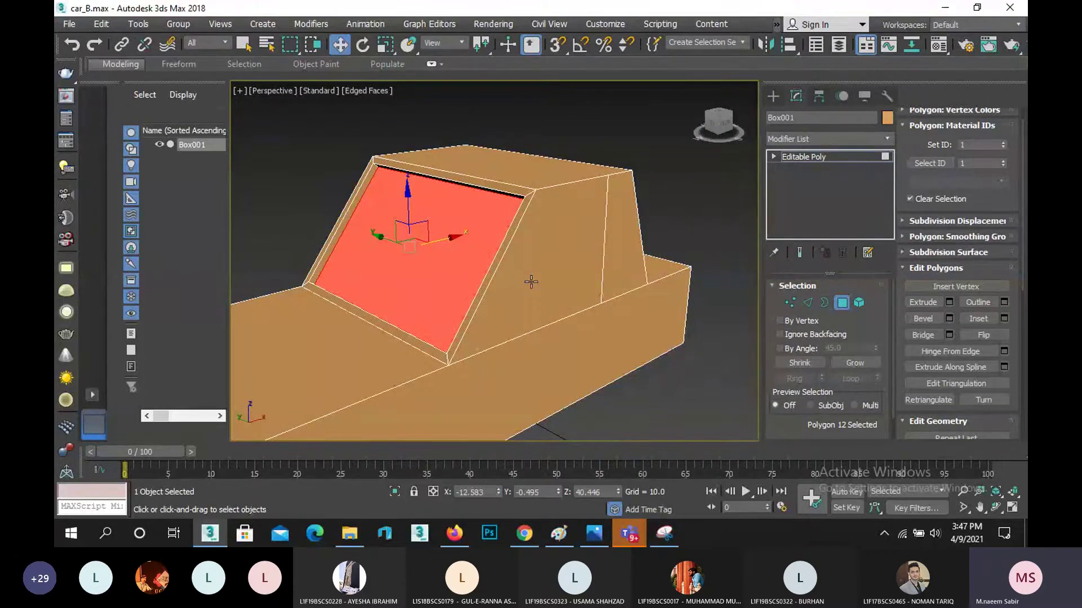
left_click(580, 248)
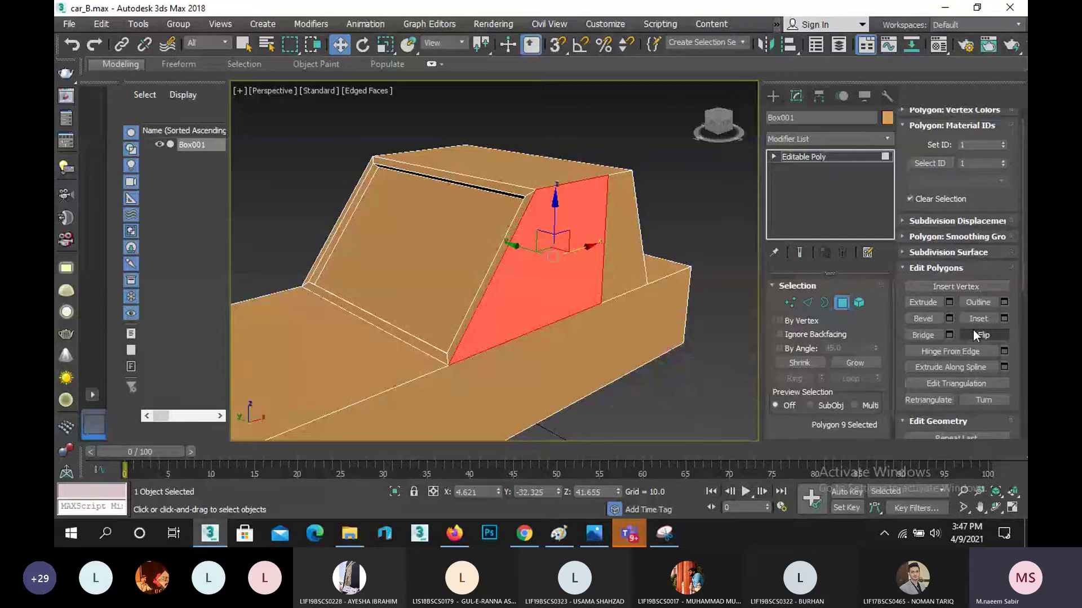
left_click(1005, 319)
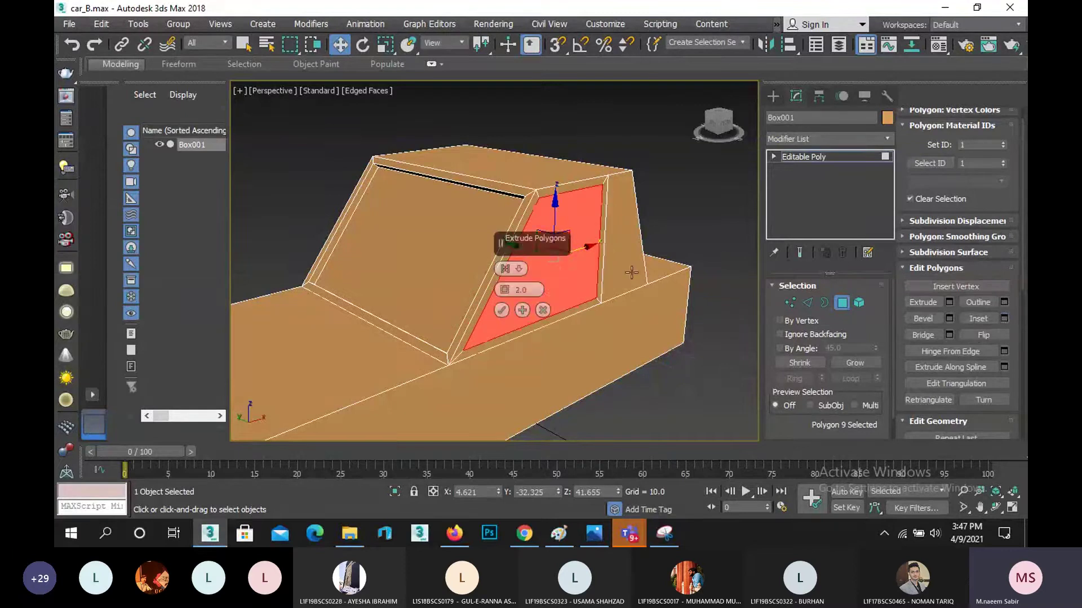
left_click(502, 311)
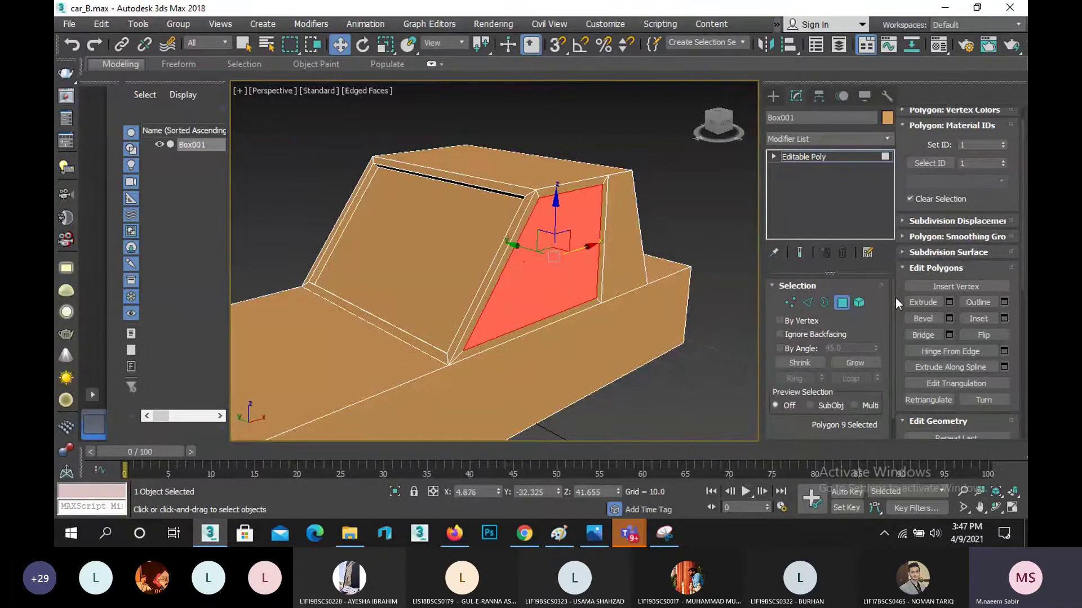
left_click(950, 301)
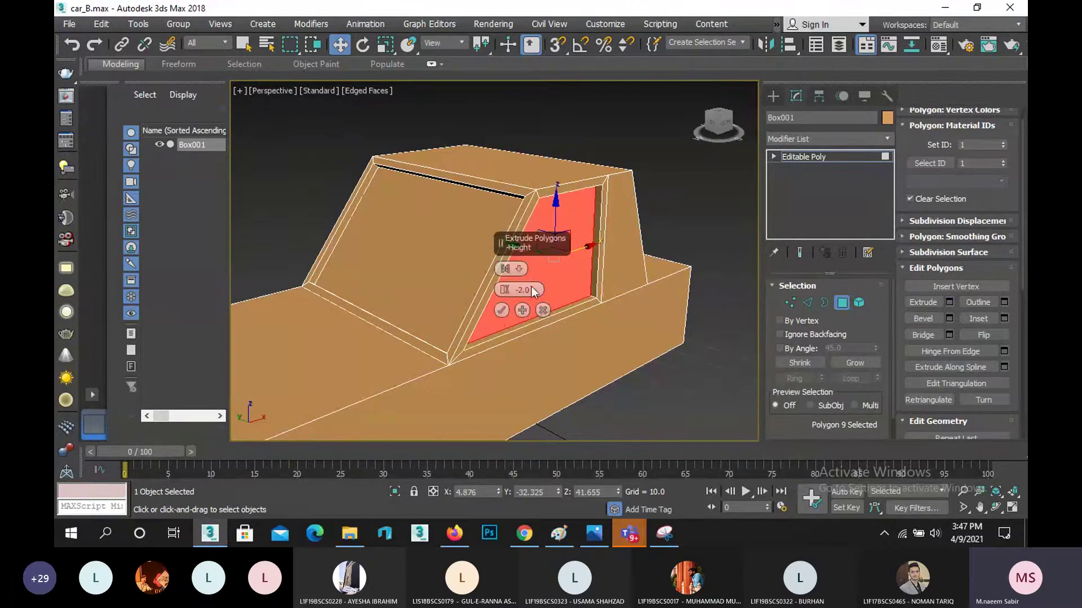
left_click(501, 312)
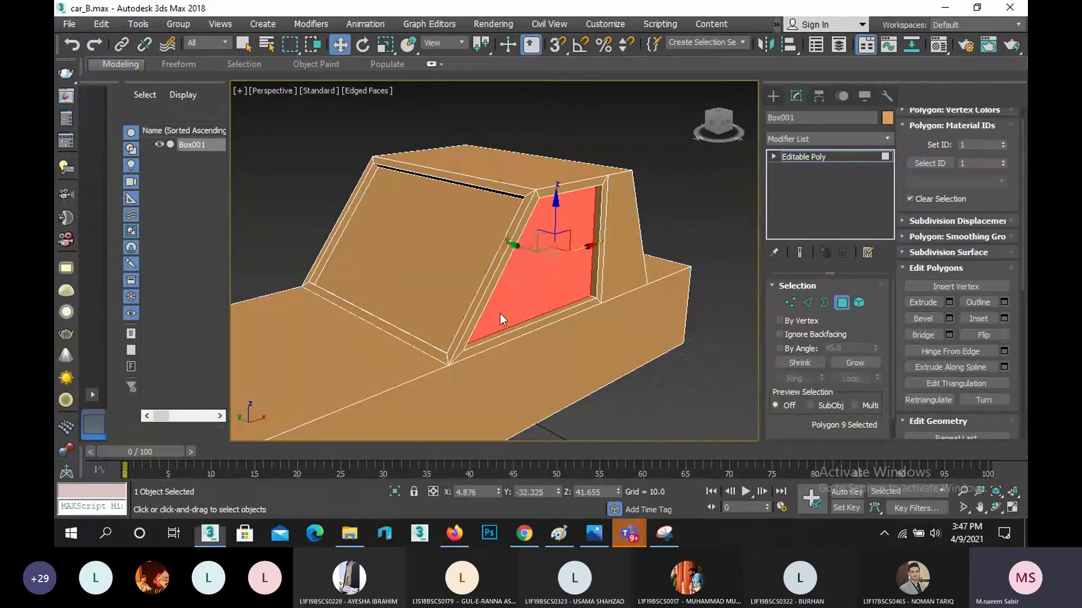
- Inset the cabin's narrow rear side-window polygon by 2.0 and extrude it by -2.0 to recess it
left_click(624, 265)
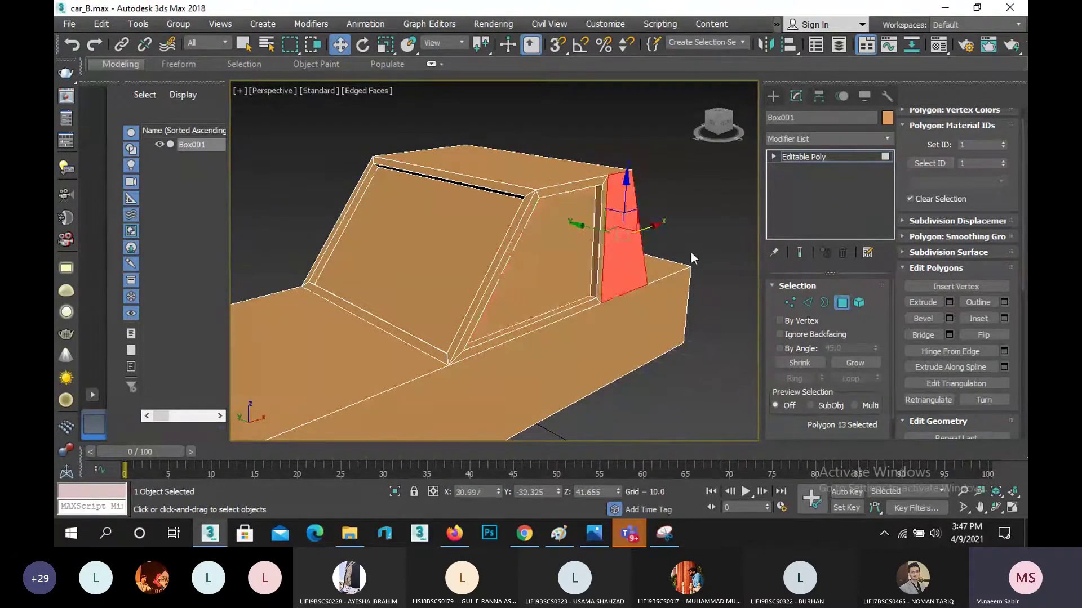
left_click(1003, 318)
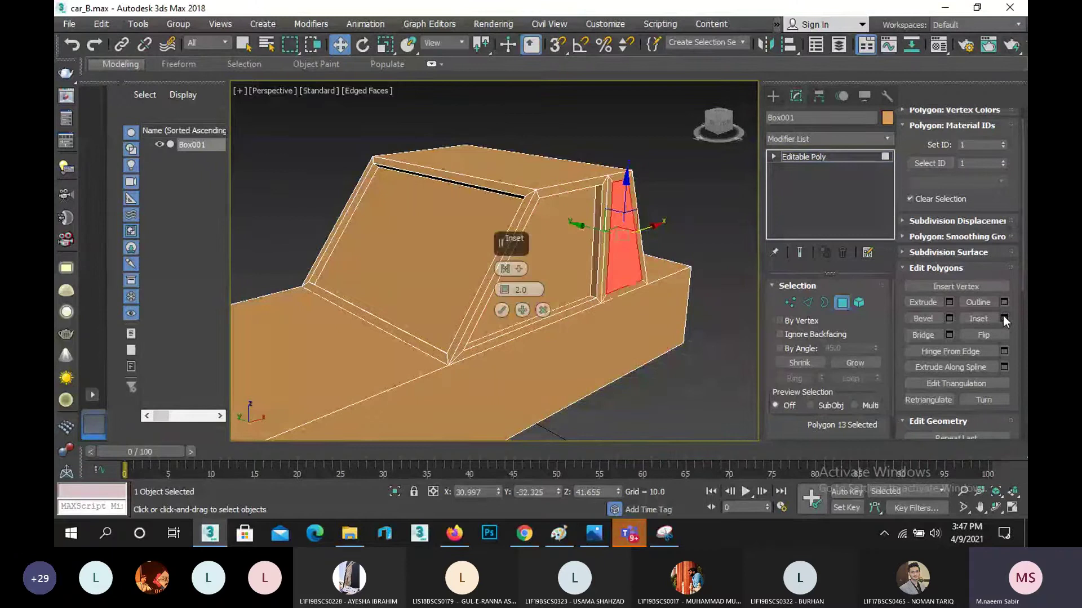
left_click(501, 310)
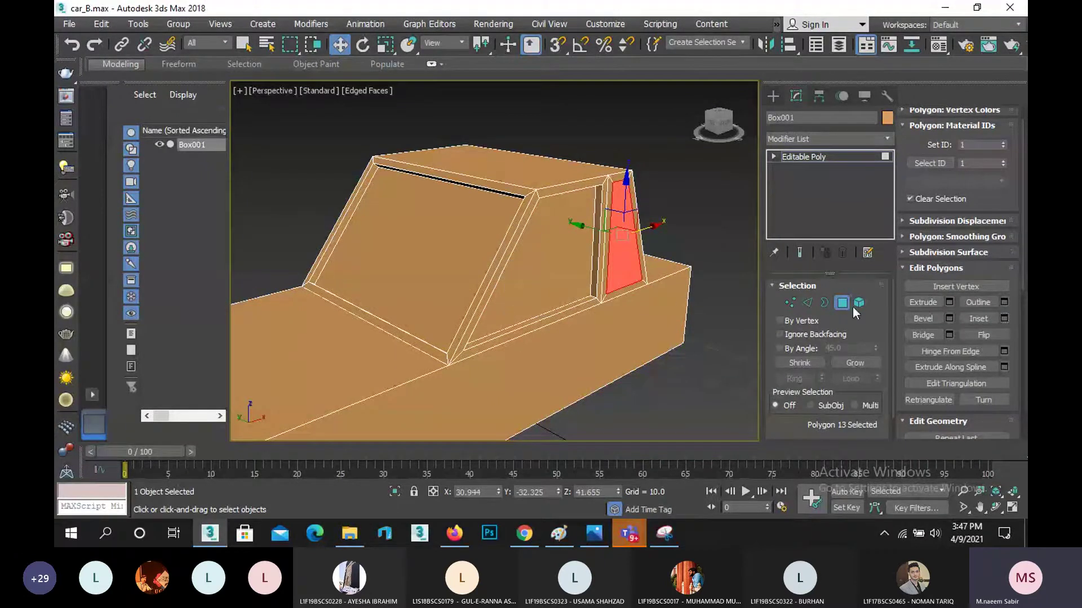
left_click(948, 302)
left_click(502, 310)
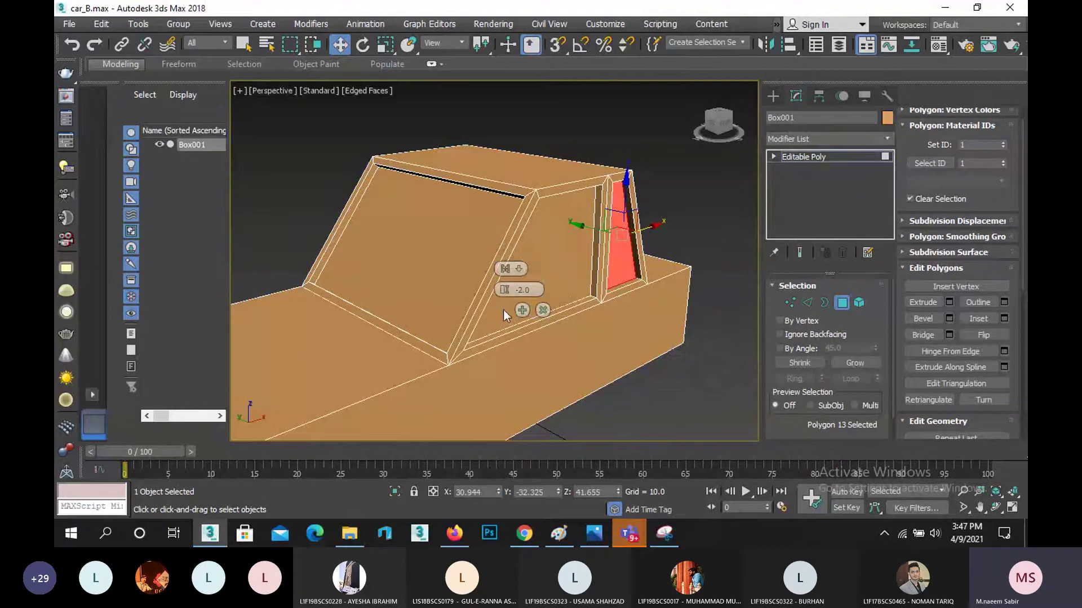
- On the opposite side of the cabin, inset the larger front side-window polygon by 2.0 and extrude it by -2.0
scroll(514, 241, "down", 3)
middle_click_drag(514, 241, 521, 240)
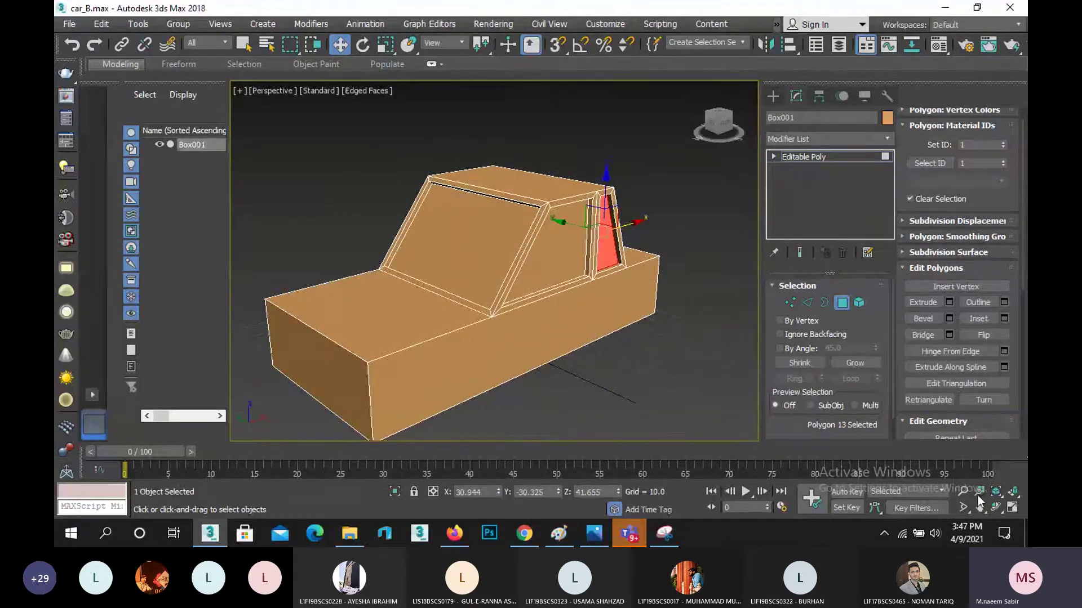
left_click(996, 507)
left_click_drag(488, 277, 512, 242)
key("w")
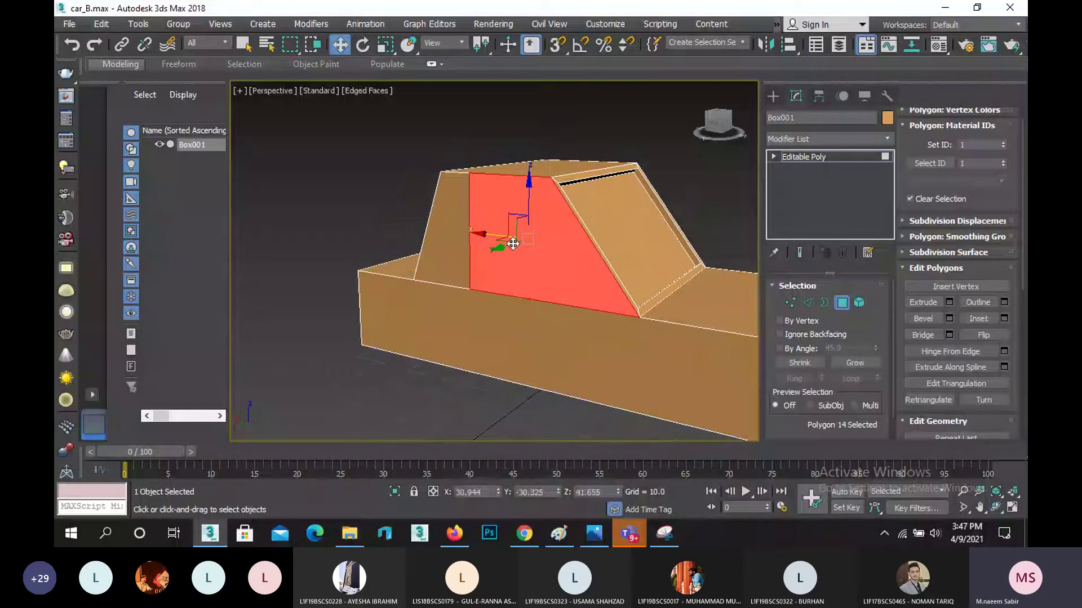
left_click(513, 243)
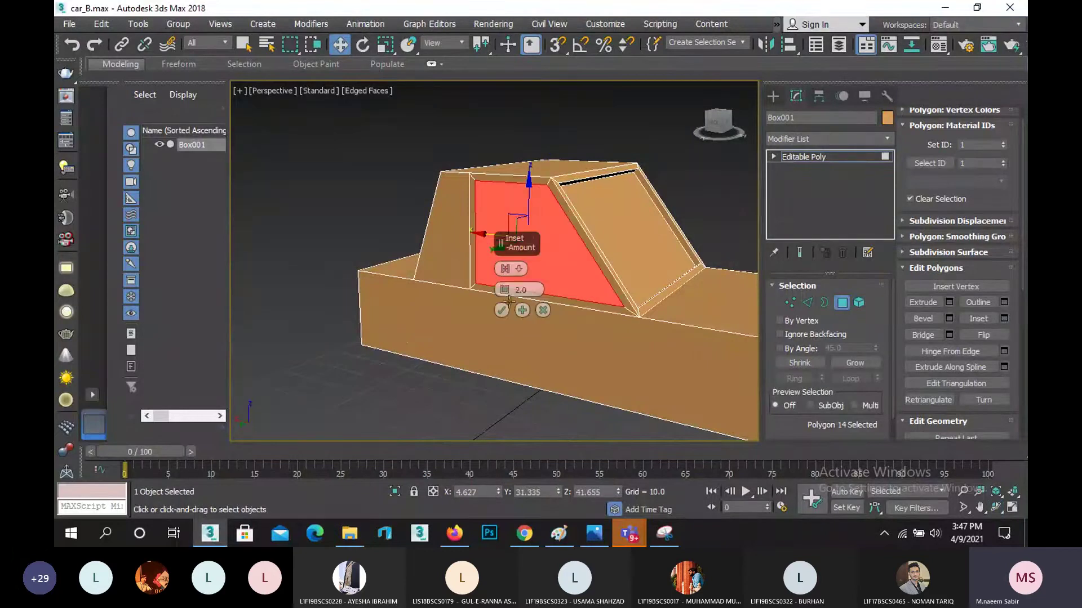
left_click(503, 306)
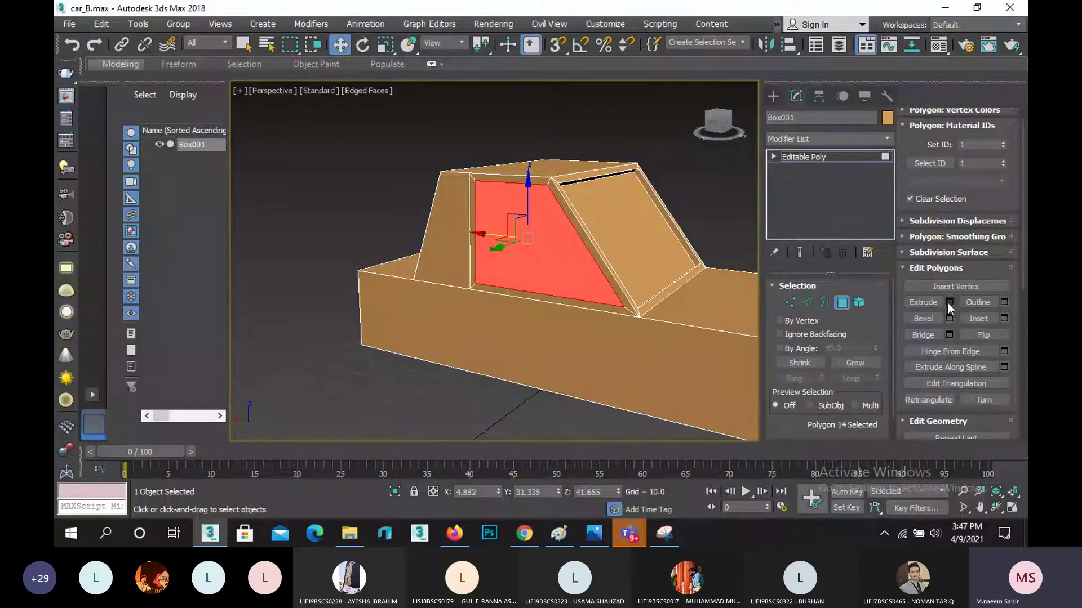
left_click(948, 302)
left_click(502, 310)
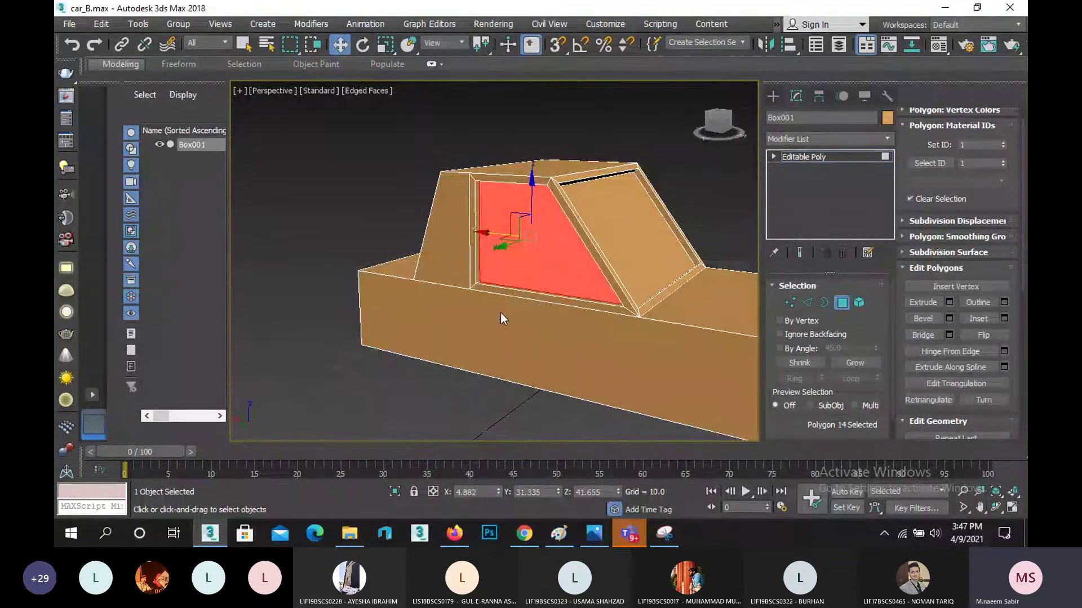
- Inset the narrow rear side-window polygon on the opposite side by 2.0 and extrude it by -2.0
left_click(454, 241)
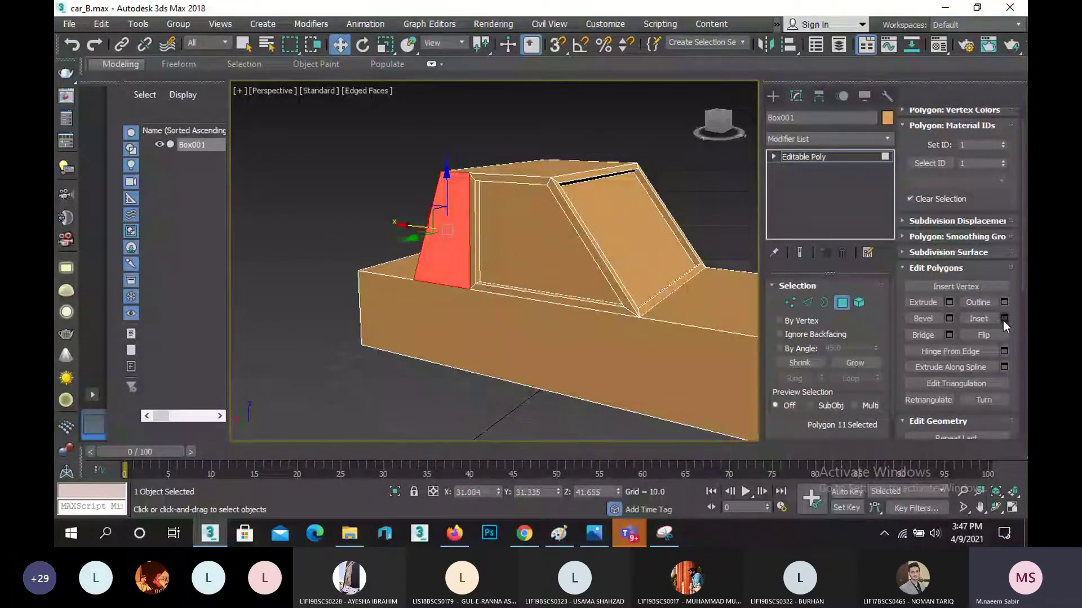
left_click(1003, 319)
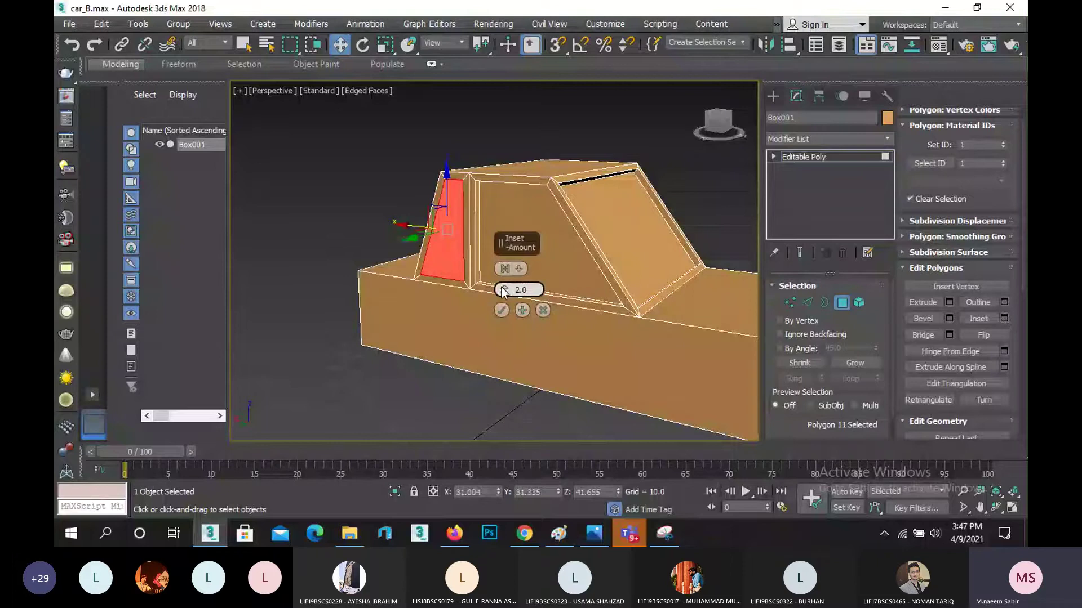
left_click(501, 310)
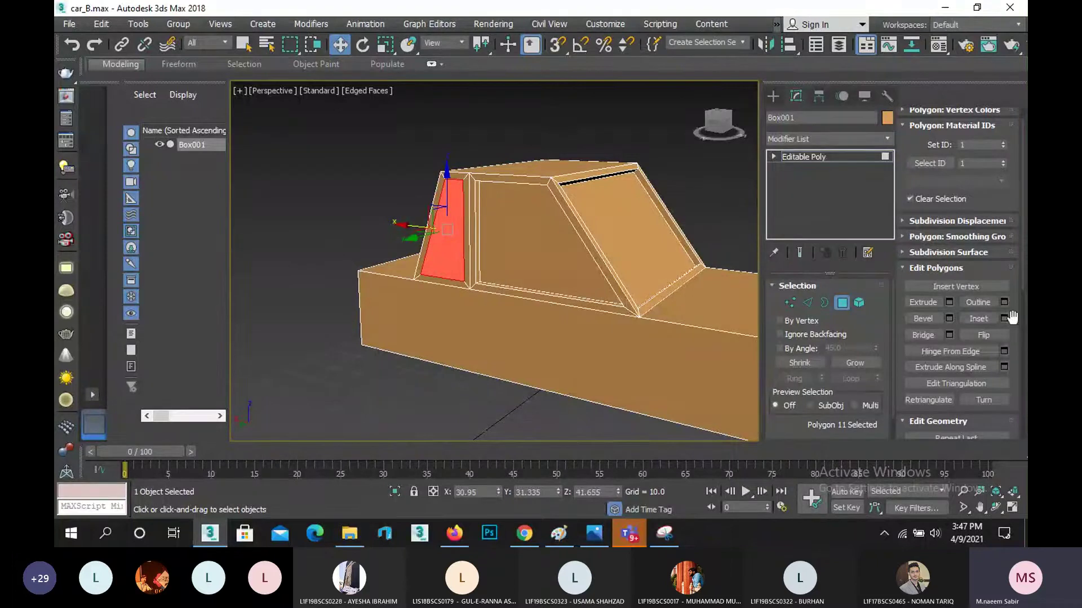
left_click(948, 302)
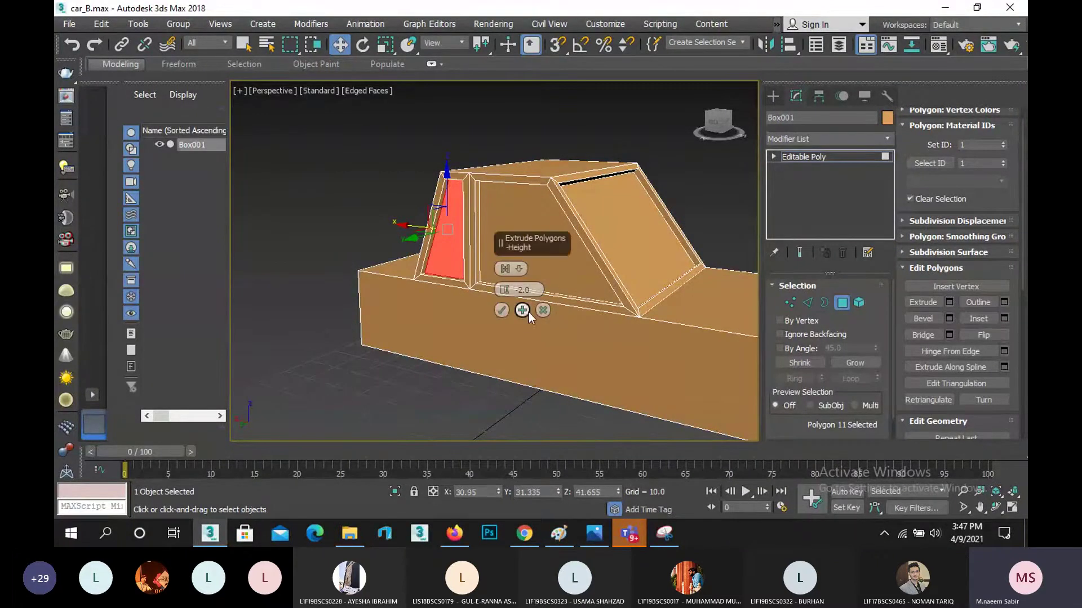
left_click(503, 311)
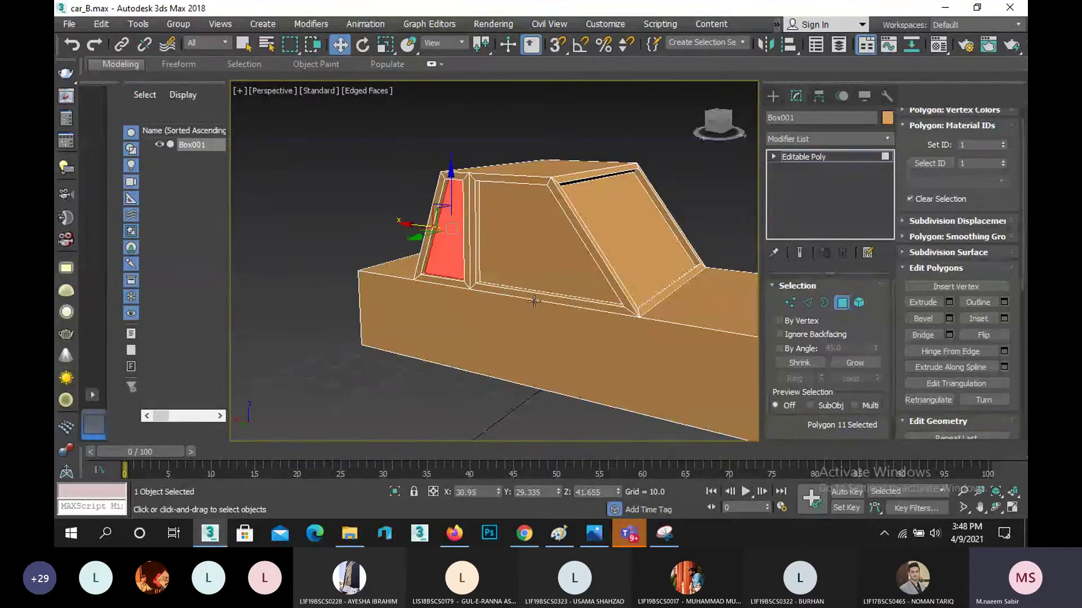
- Clear the polygon selection and examine the recessed windshield and side windows from both sides of the car
scroll(533, 302, "down", 3)
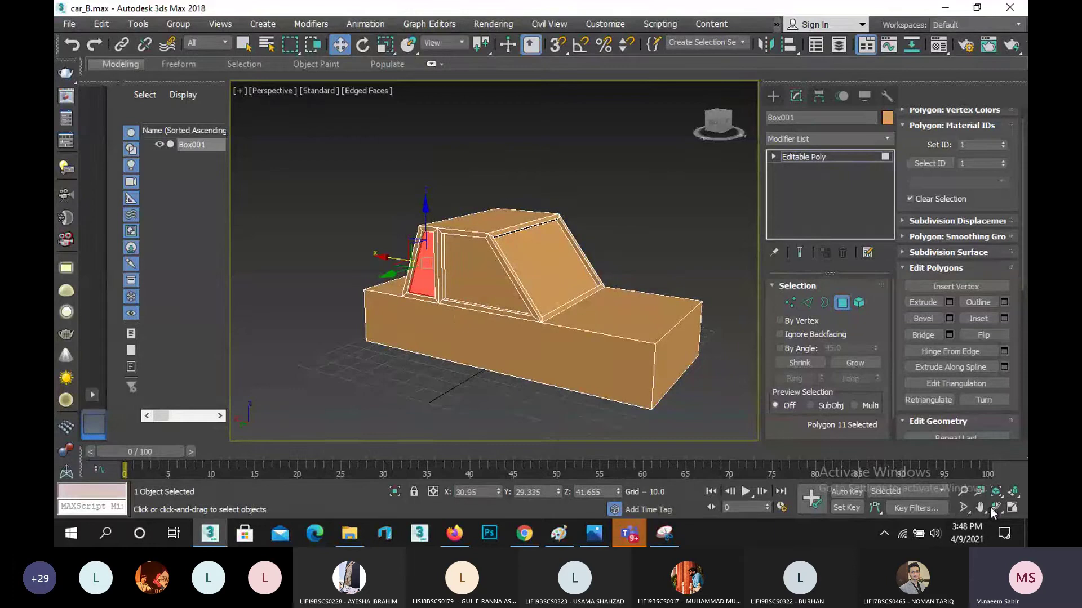
left_click(475, 205)
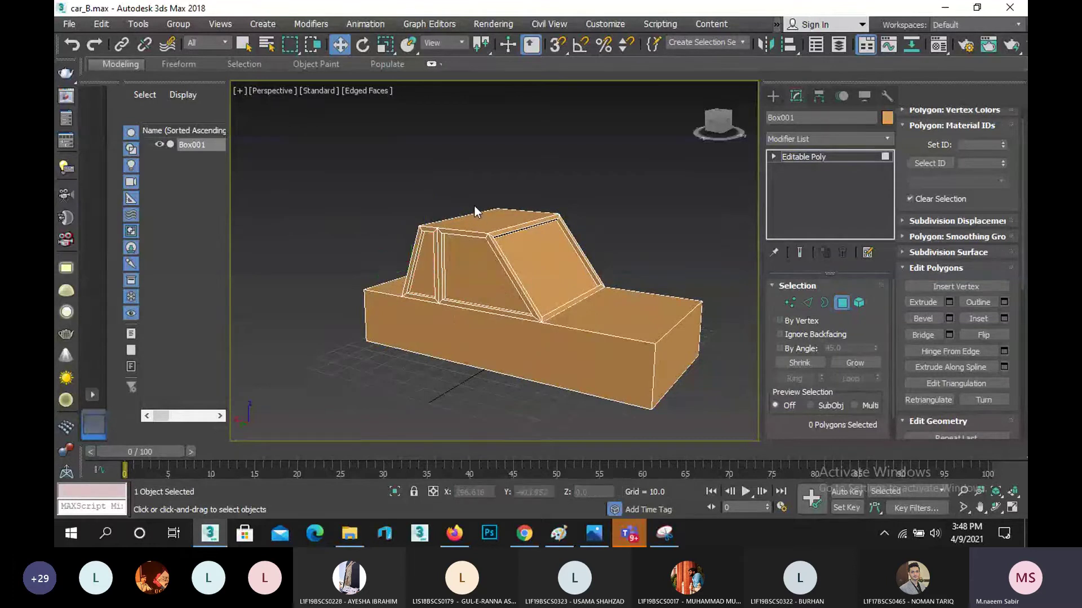
left_click(997, 505)
left_click_drag(525, 288, 400, 277)
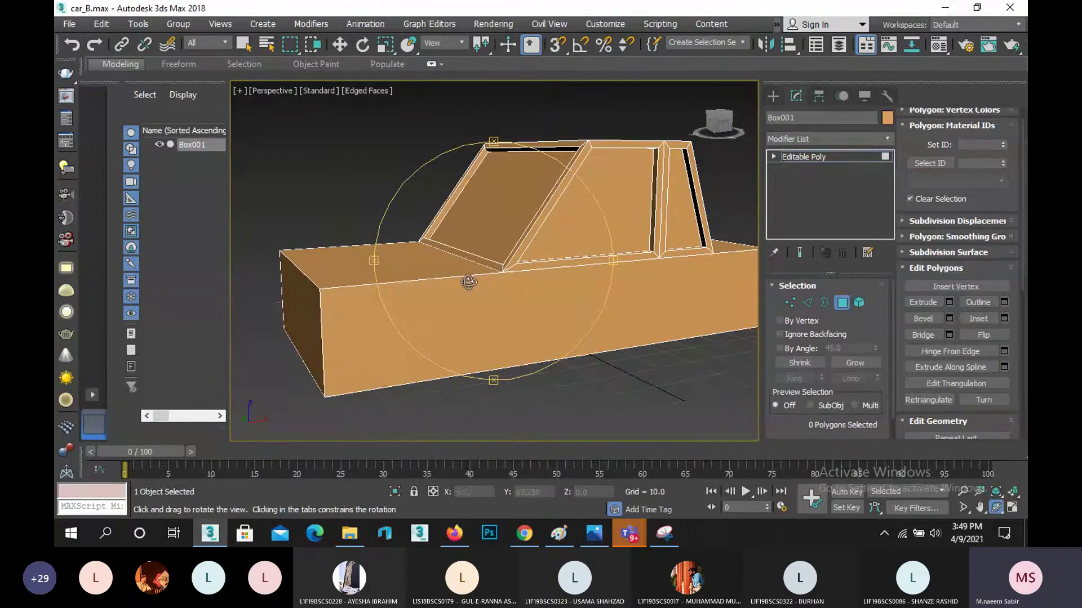
left_click_drag(454, 296, 587, 304)
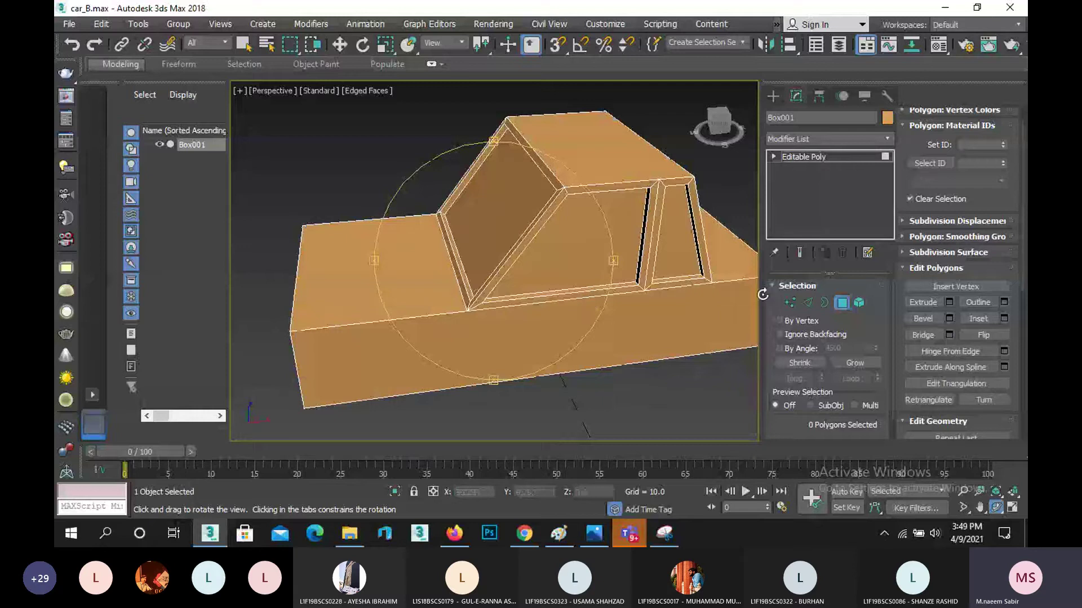
- Leave polygon editing, switch to Photos to examine the hood and front end in car.jpg, and return to 3ds Max
key("w")
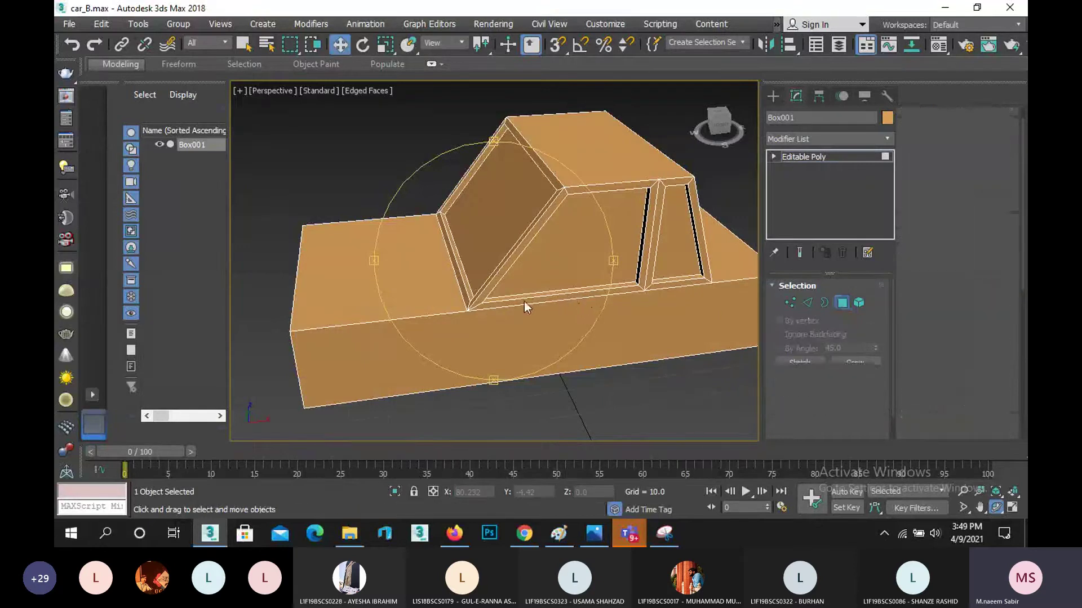
key("4")
middle_click_drag(396, 273, 484, 251)
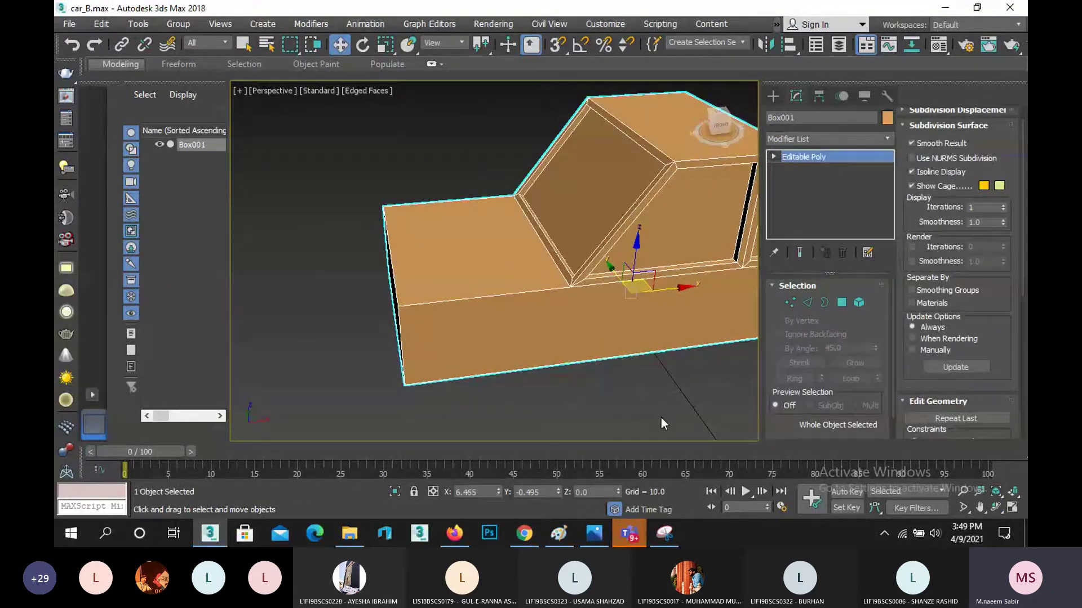
left_click(587, 536)
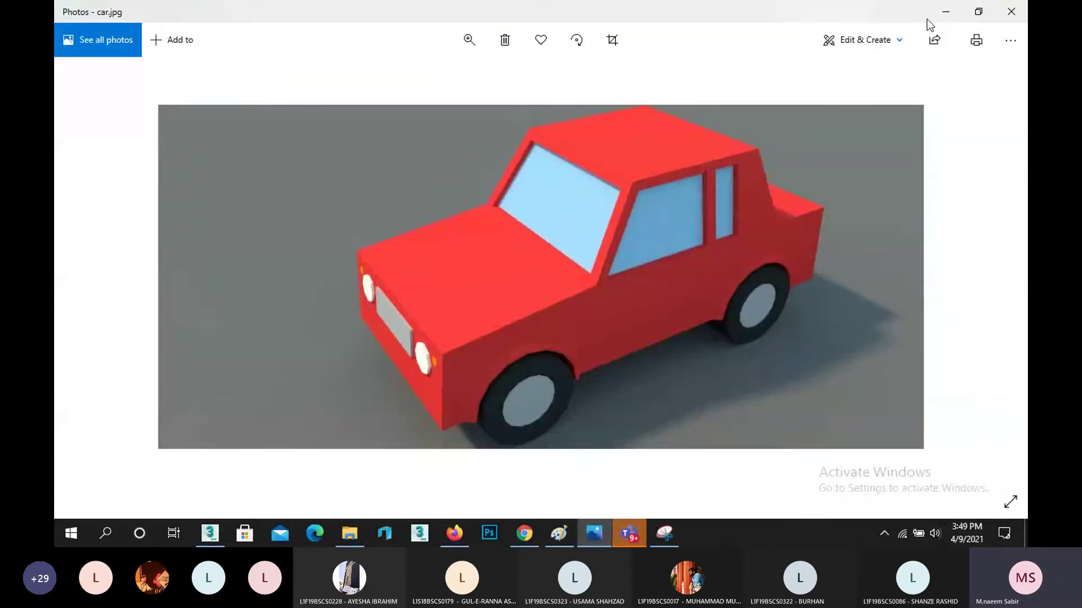
left_click(945, 11)
- In the Front view, lower the hood's front top edge to Z about 22 to slope the hood, and leave edge editing
key("2")
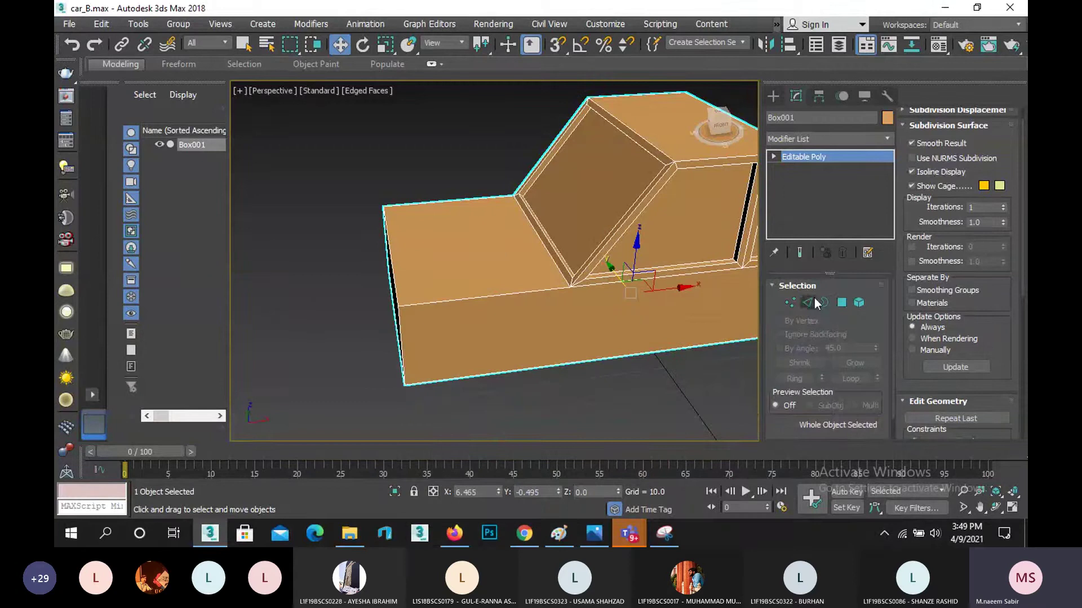
left_click(392, 264)
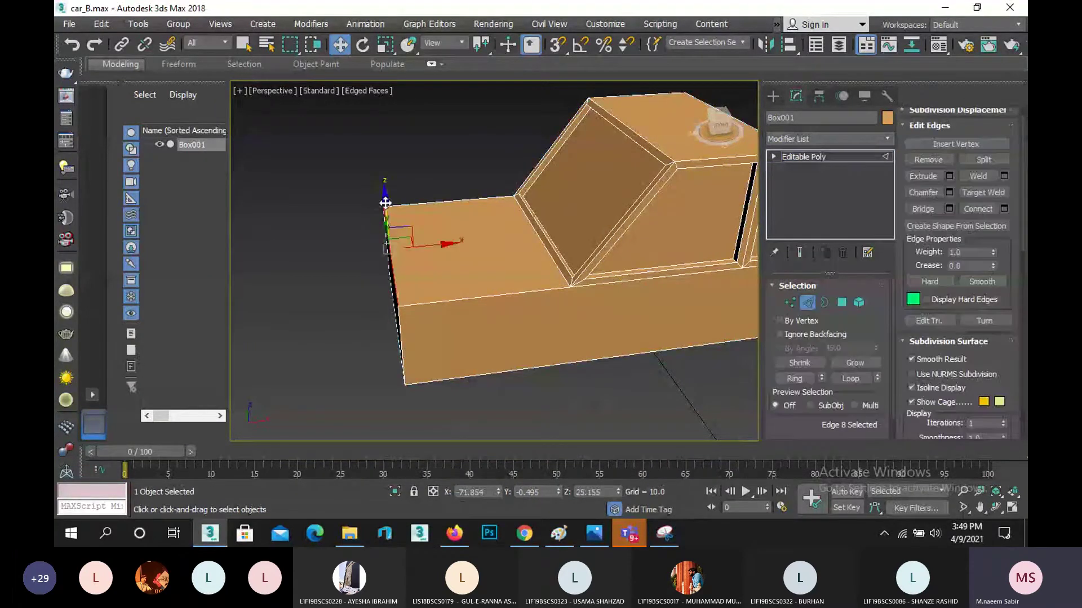
key("f")
scroll(381, 276, "up", 5)
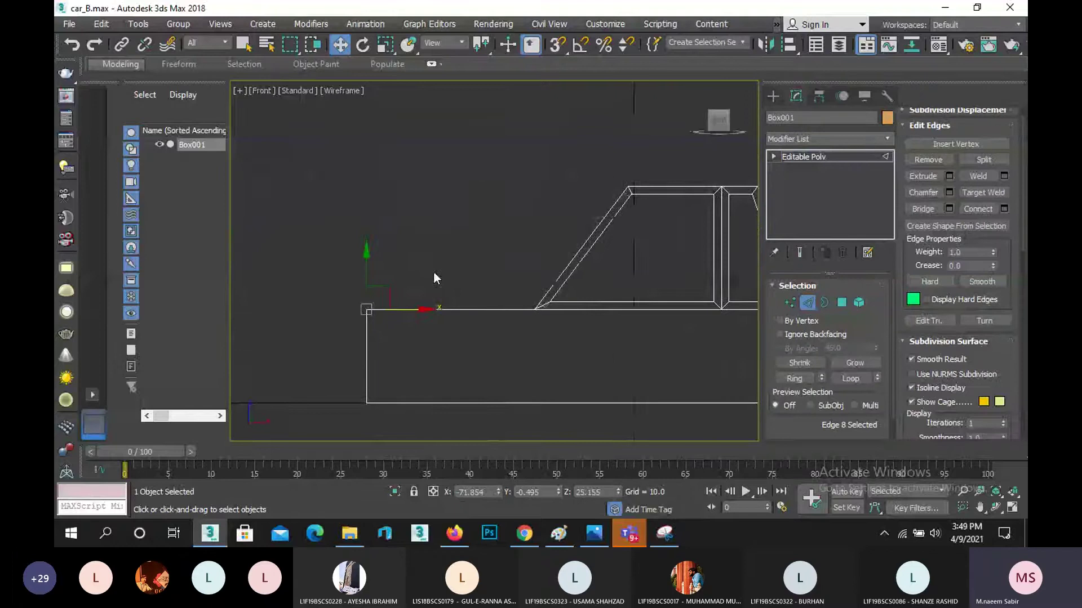
middle_click_drag(381, 276, 390, 224)
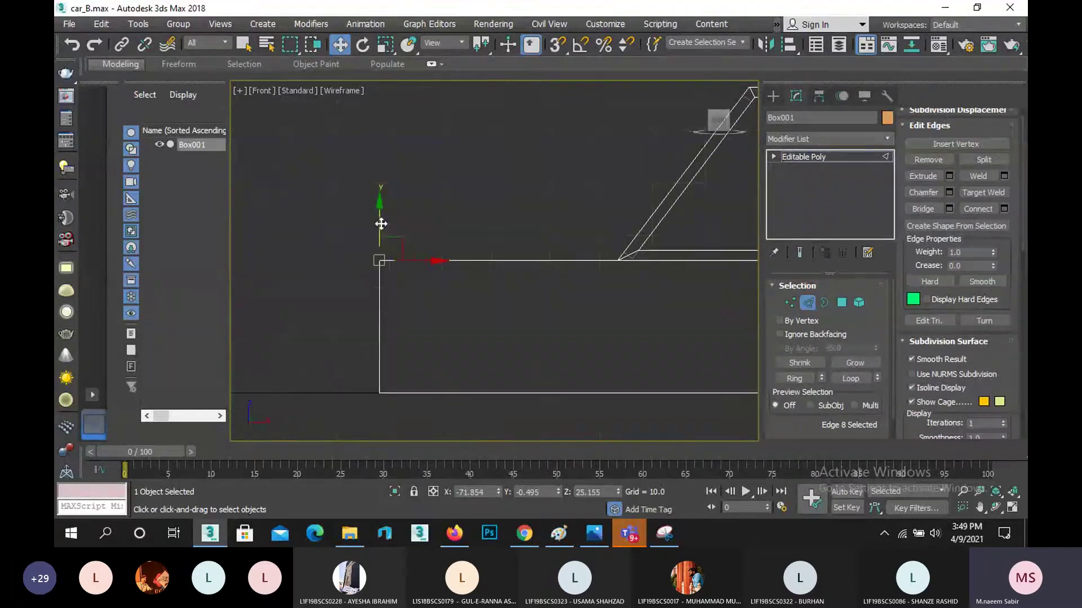
left_click_drag(379, 222, 379, 237)
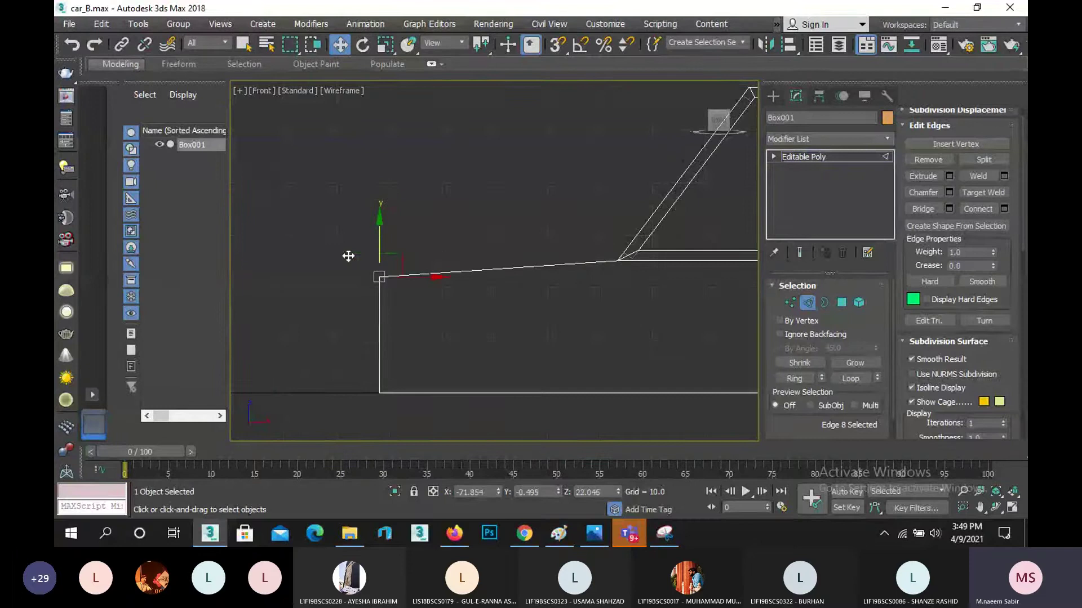
scroll(348, 256, "down", 2)
middle_click_drag(333, 255, 312, 246)
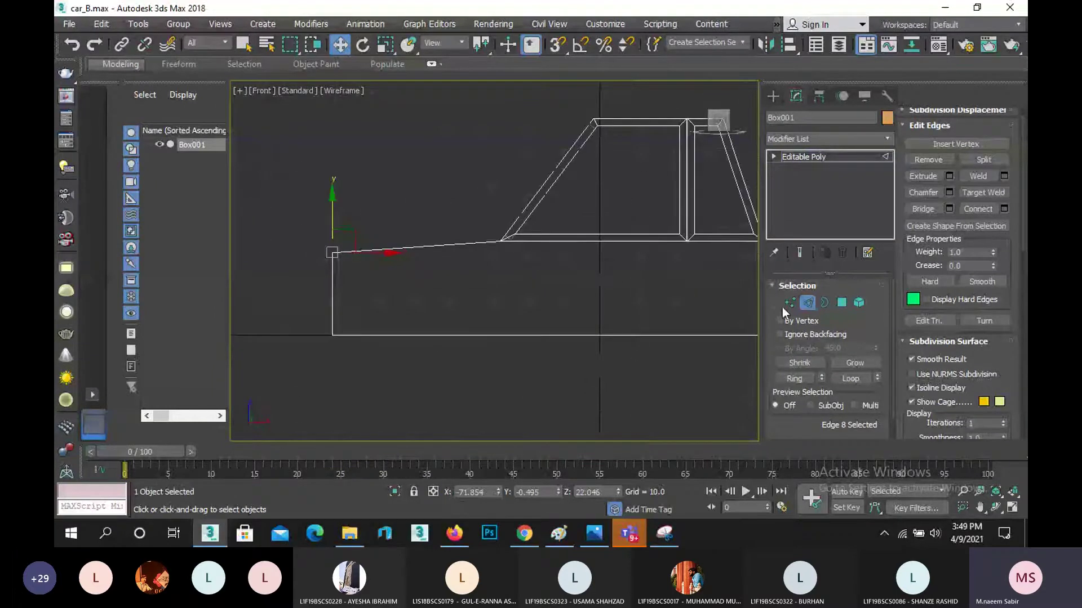
left_click(808, 303)
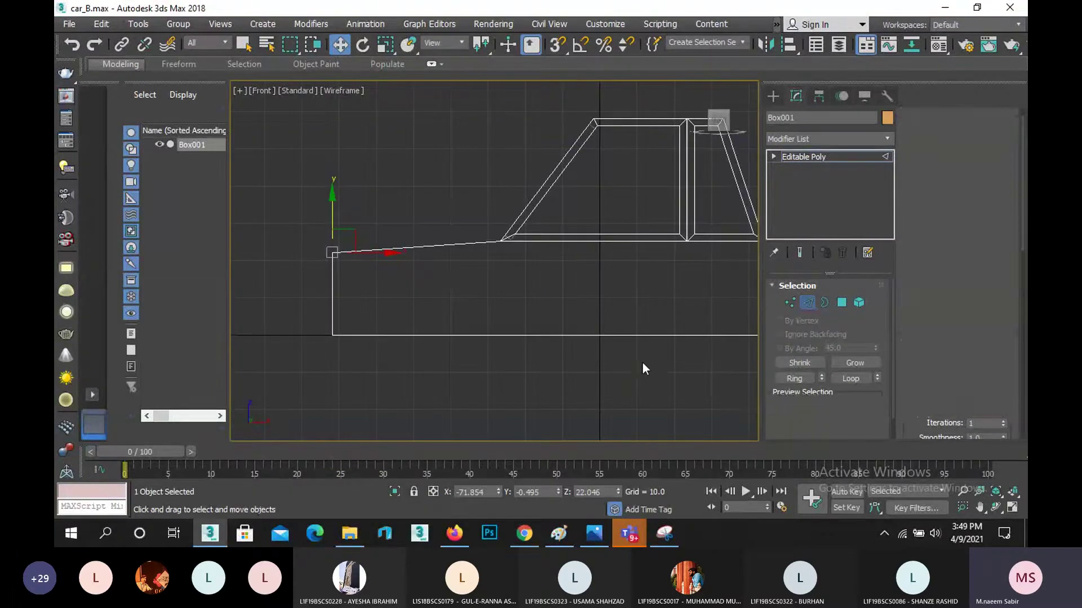
key("2")
- In the Left view, create a wide, low box on the car's front face for the grille, at about Y -1.1, Z 10.8
key("l")
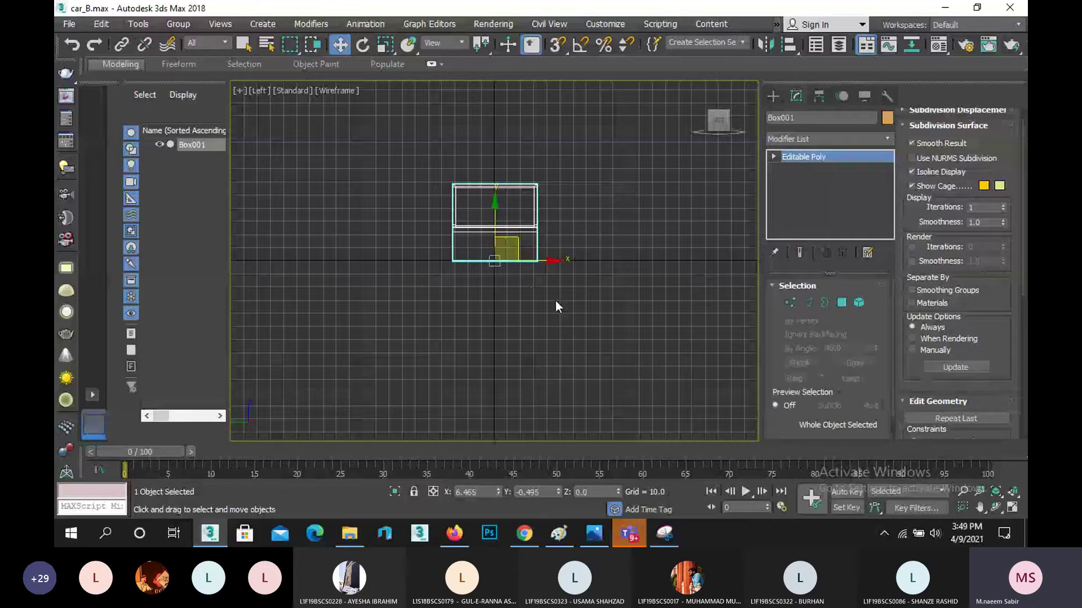
left_click(555, 300)
scroll(489, 249, "up", 6)
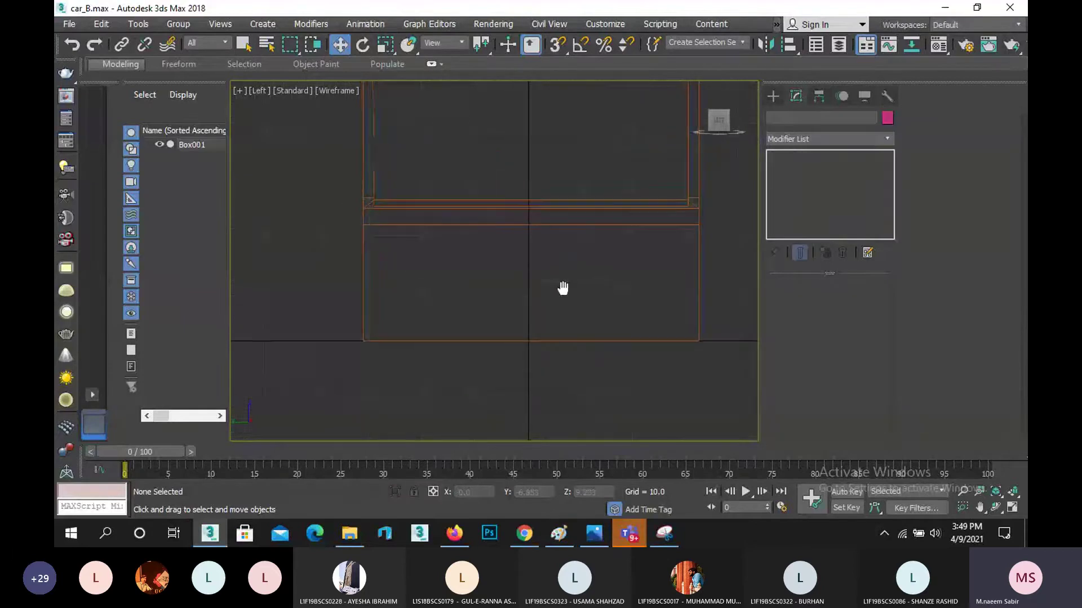
left_click(773, 95)
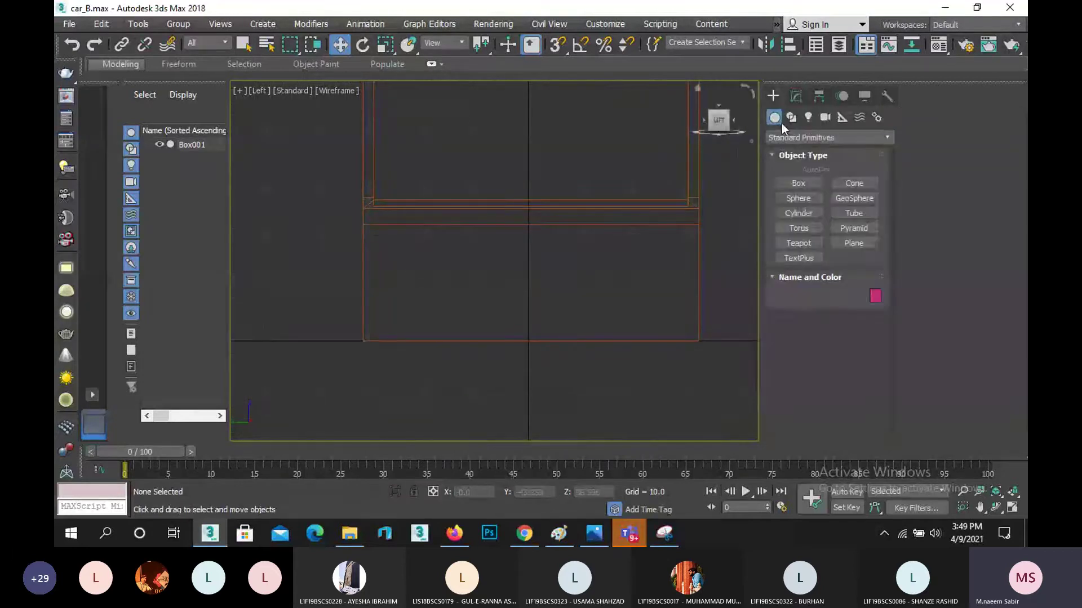
left_click(797, 183)
left_click_drag(449, 263, 618, 304)
left_click(601, 293)
key("w")
scroll(552, 304, "down", 4)
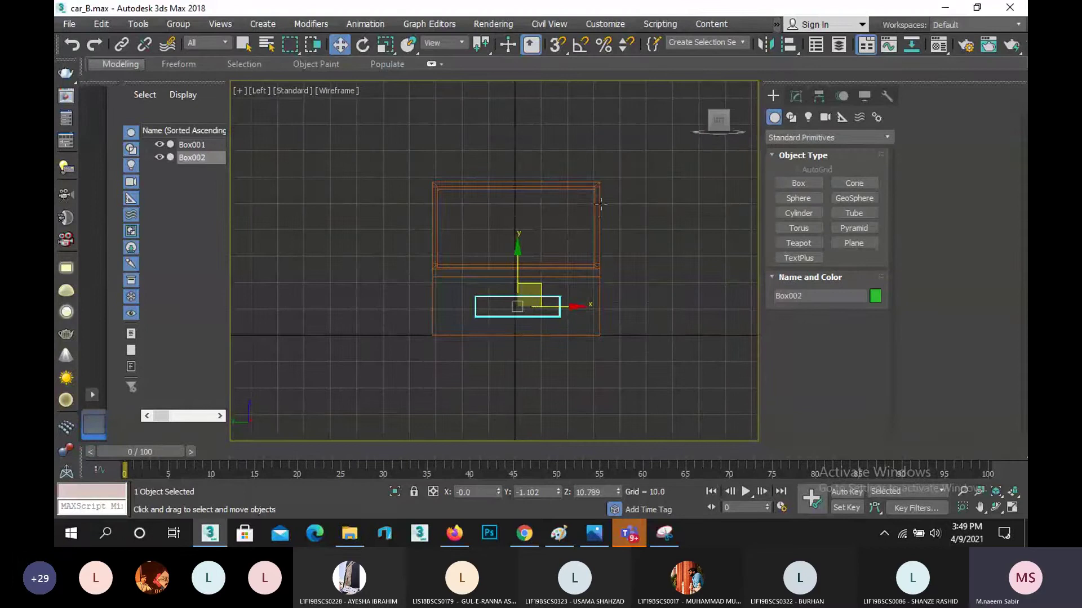
- Move the car body to absolute world position X 0.0 and Y 0.0
left_click(600, 204)
key("F12")
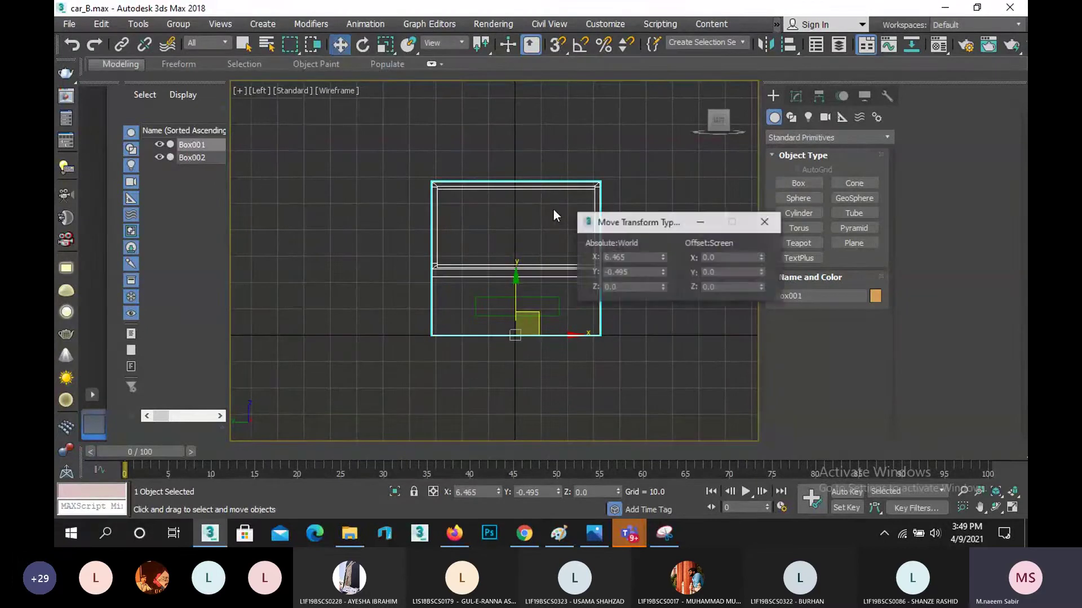
right_click(667, 256)
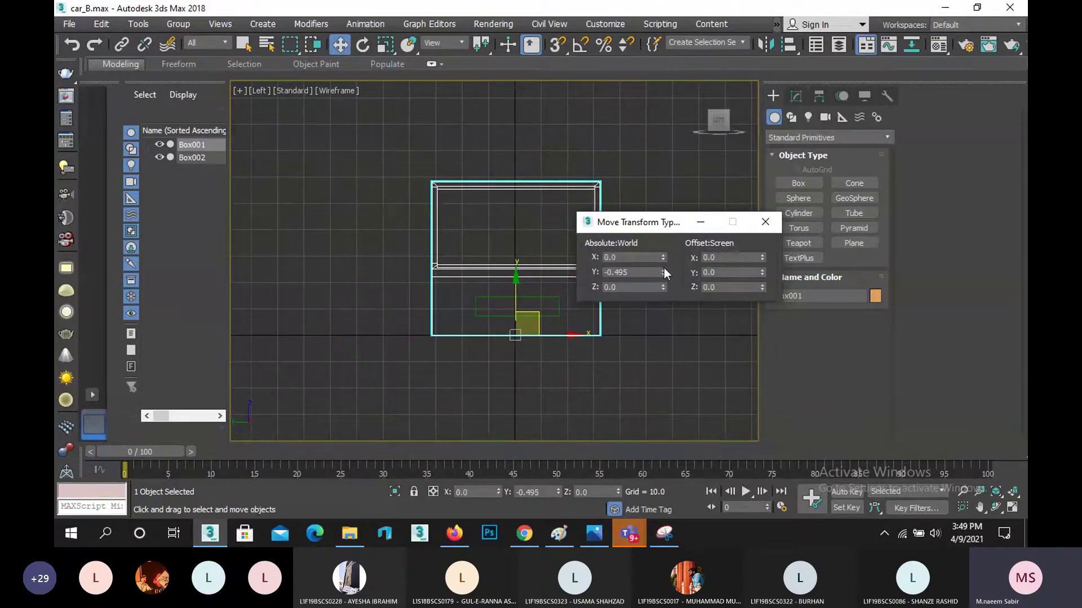
right_click(663, 273)
left_click(766, 221)
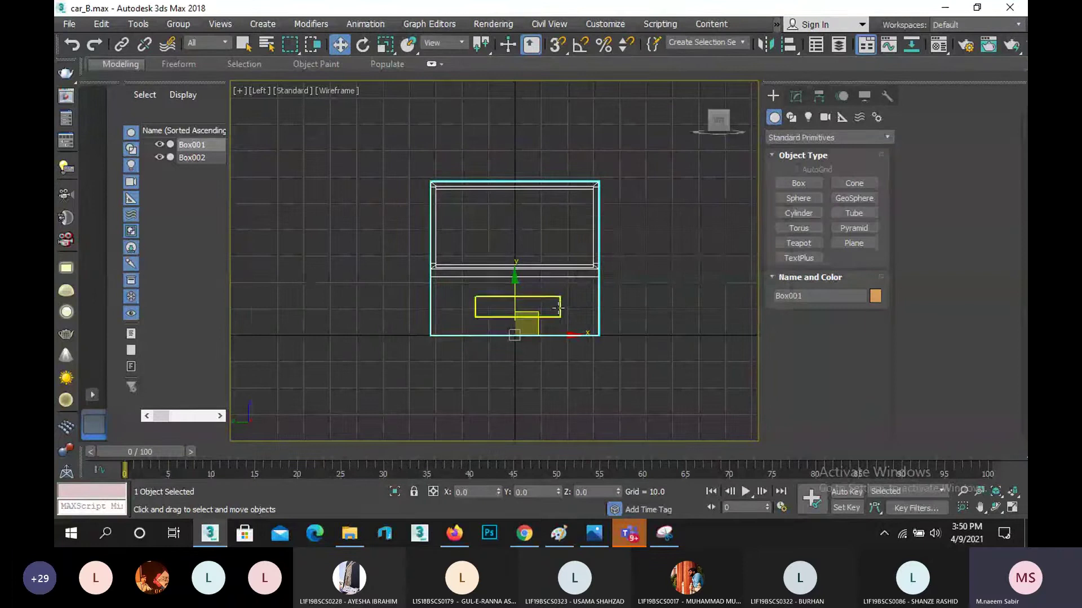
- Center the front grille box by moving it to absolute world position X 0.0 and Y 0.0
left_click(519, 316)
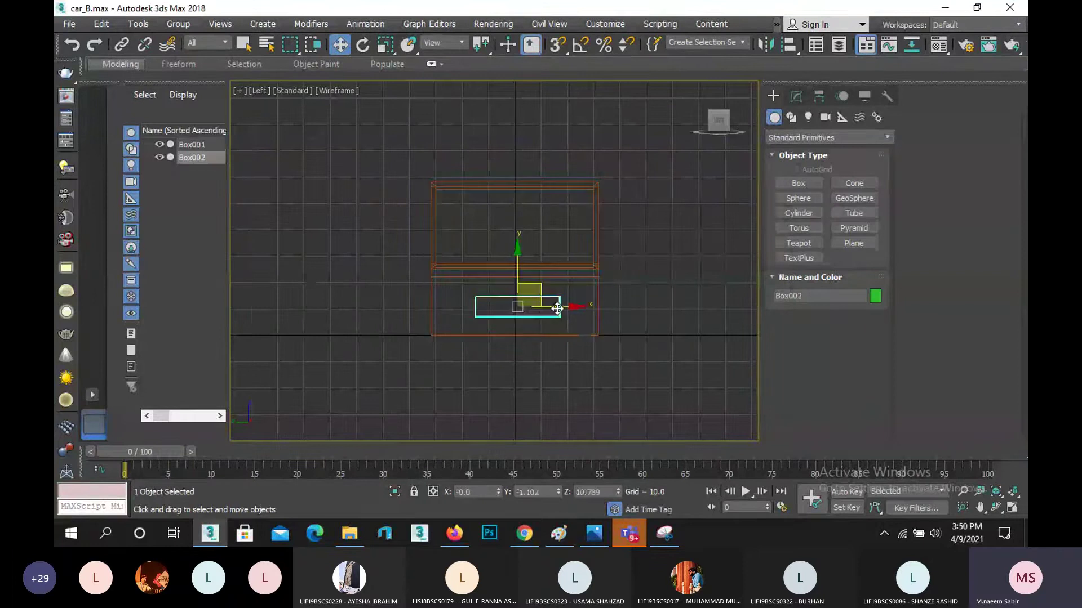
right_click(335, 48)
right_click(664, 273)
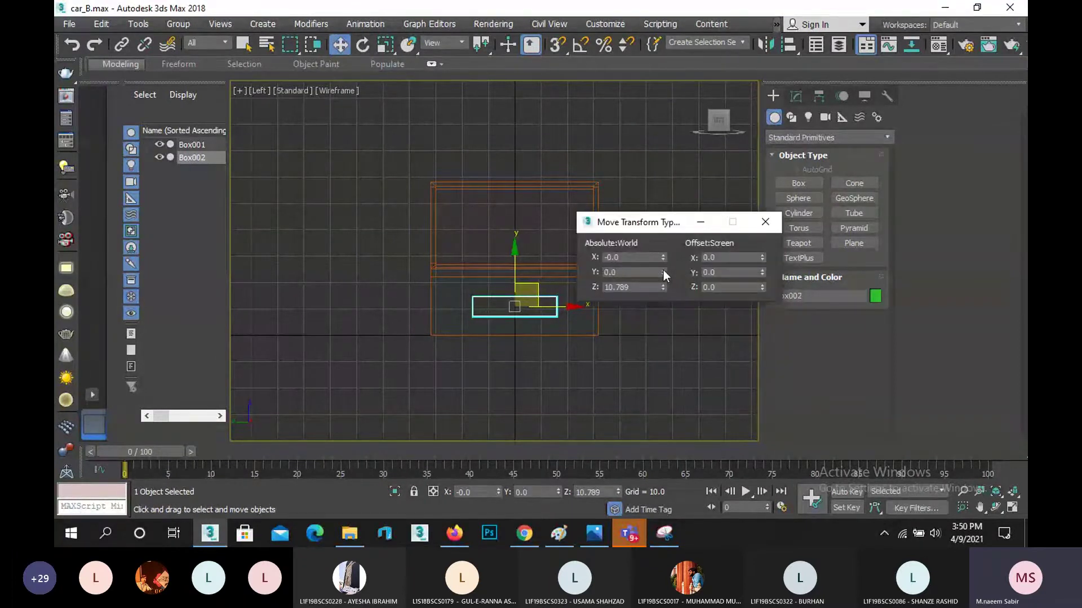
right_click(662, 258)
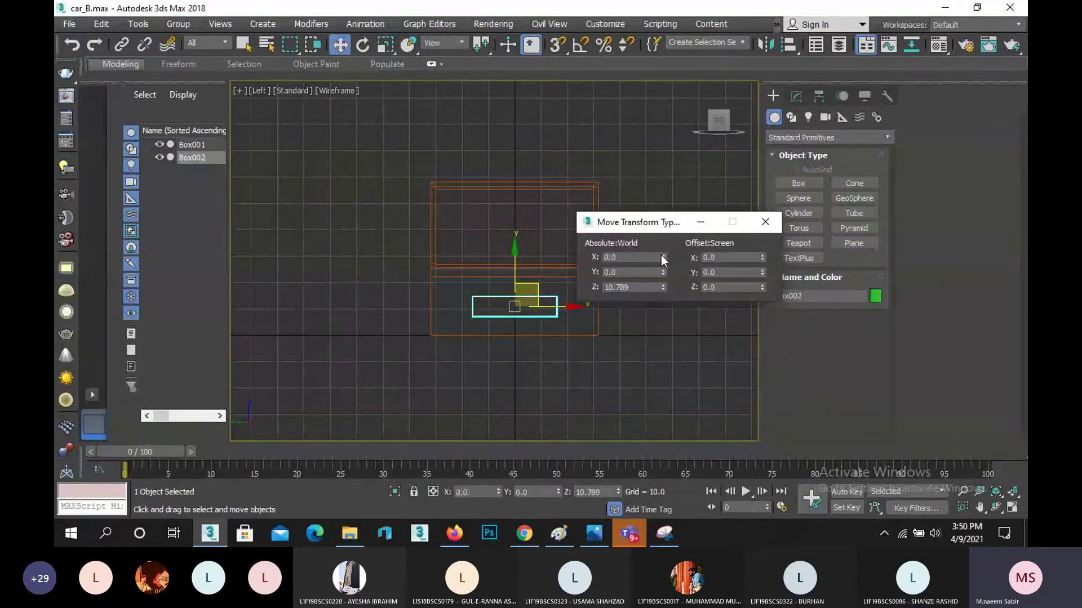
left_click(764, 222)
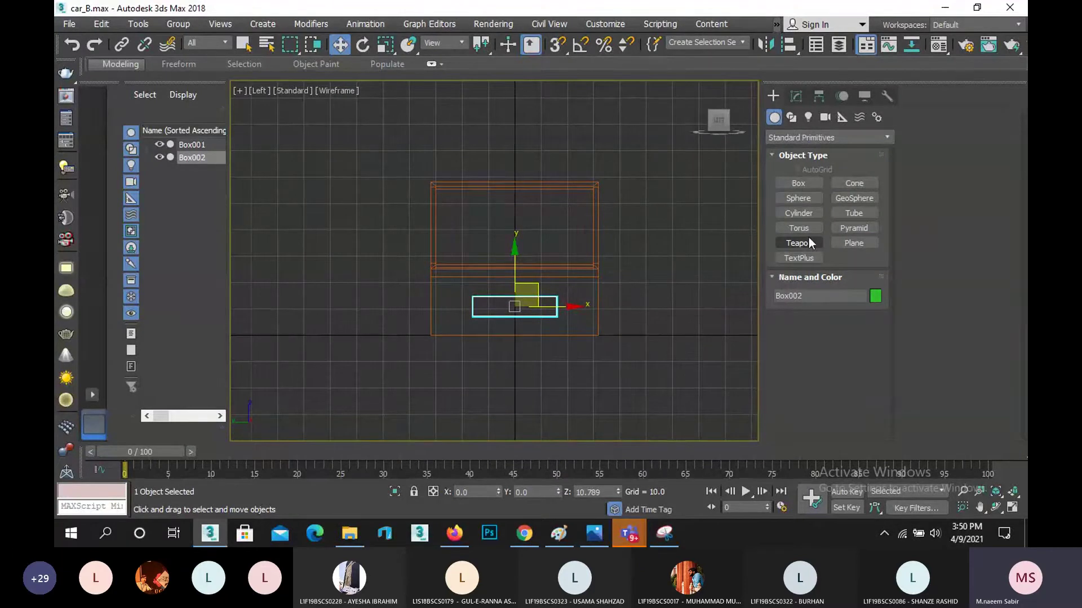
- In the Left view, create a headlight cylinder beside the grille with a radius of about 5.4 and a height of about 3.1
left_click(800, 215)
middle_click_drag(728, 292, 595, 283)
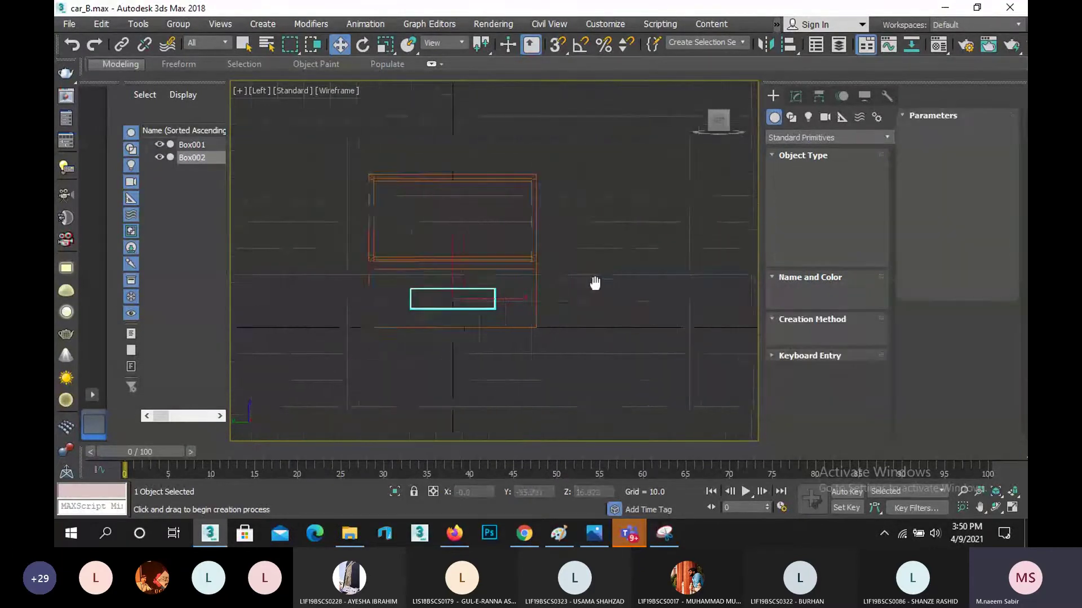
scroll(557, 294, "up", 2)
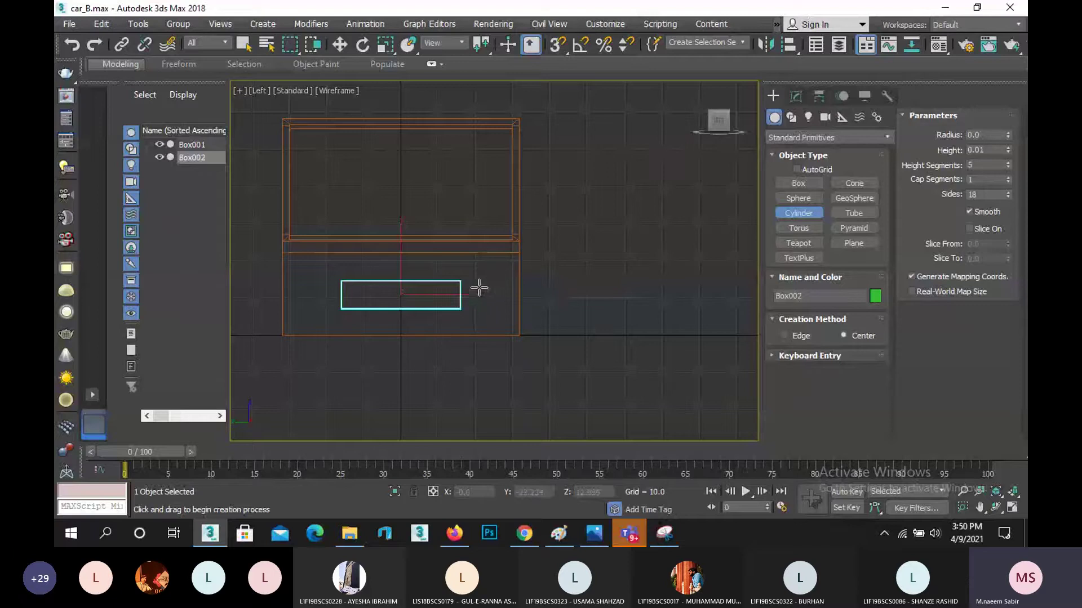
left_click_drag(479, 289, 500, 288)
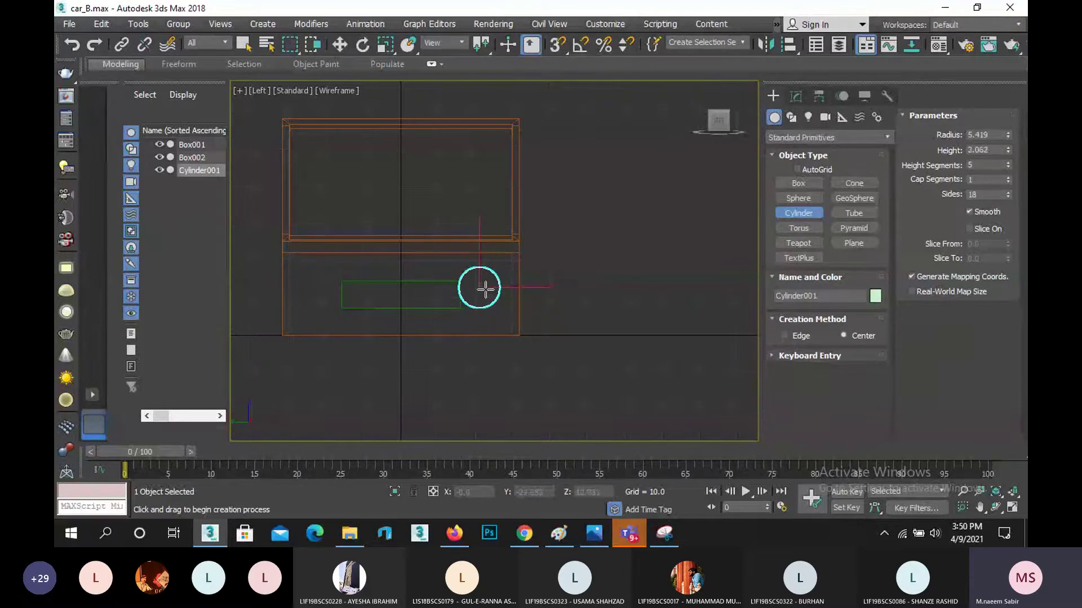
key("w")
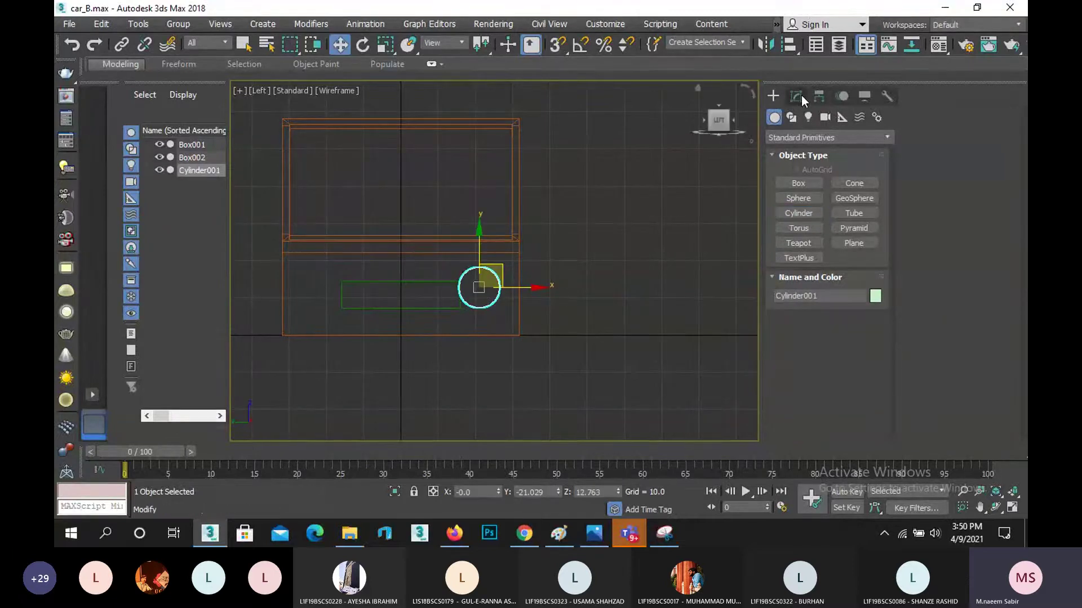
- Set the headlight cylinder to 10 sides with smoothing off, and move it clear of the grille to about Y -23.9, Z 11.0
left_click(801, 96)
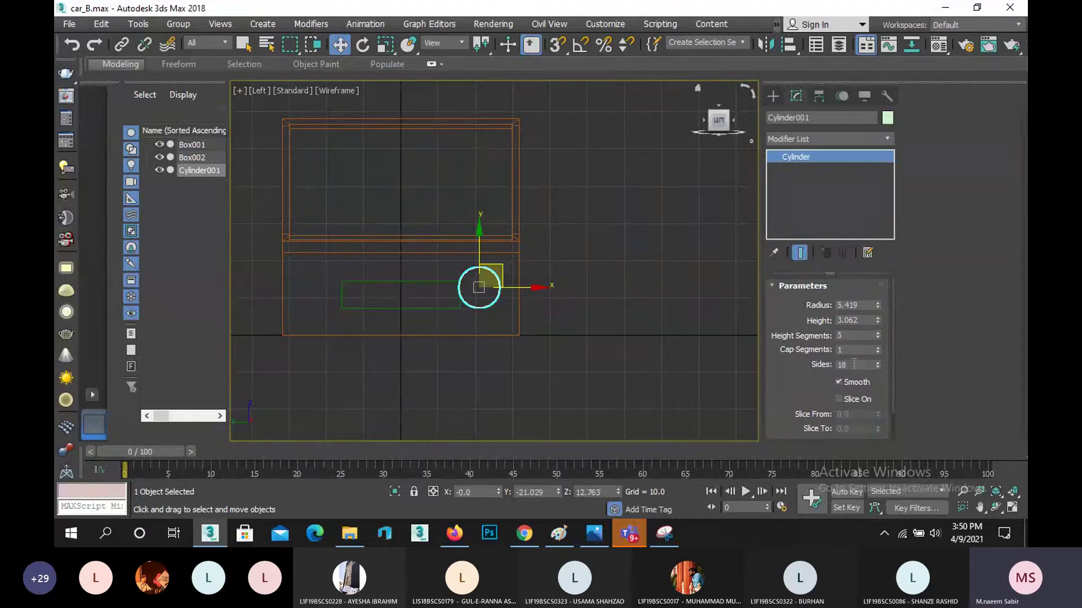
double_click(855, 365)
type("10")
key("Return")
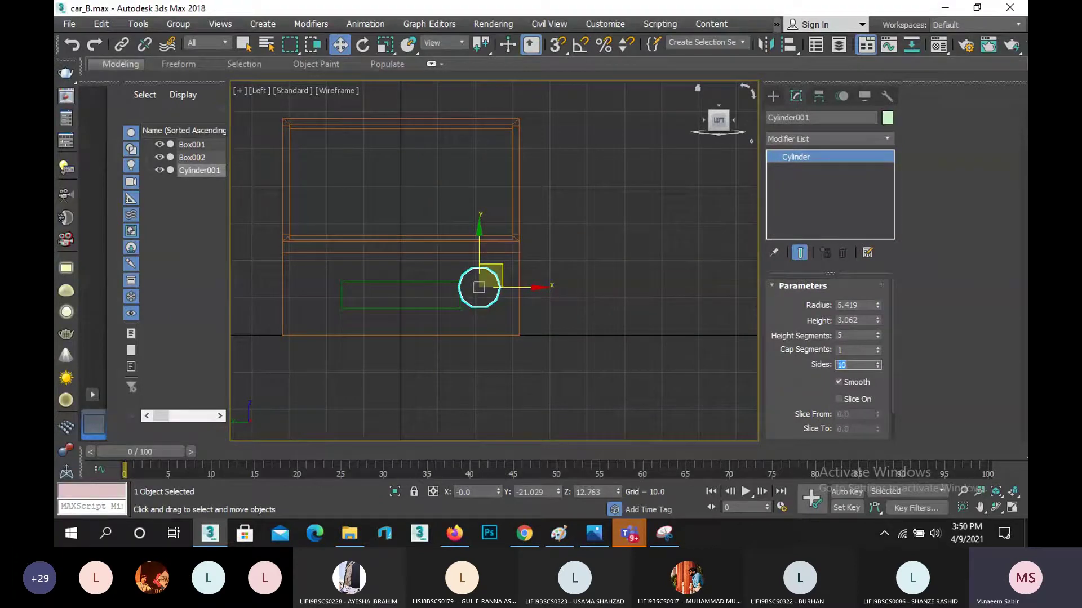
left_click(858, 384)
scroll(382, 292, "up", 5)
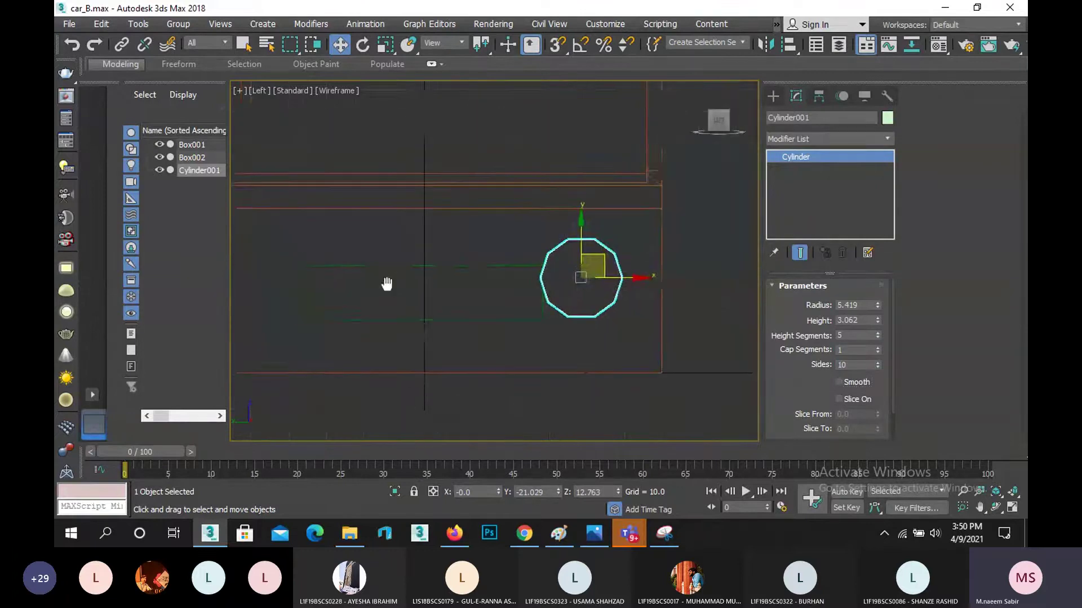
scroll(386, 283, "down", 3)
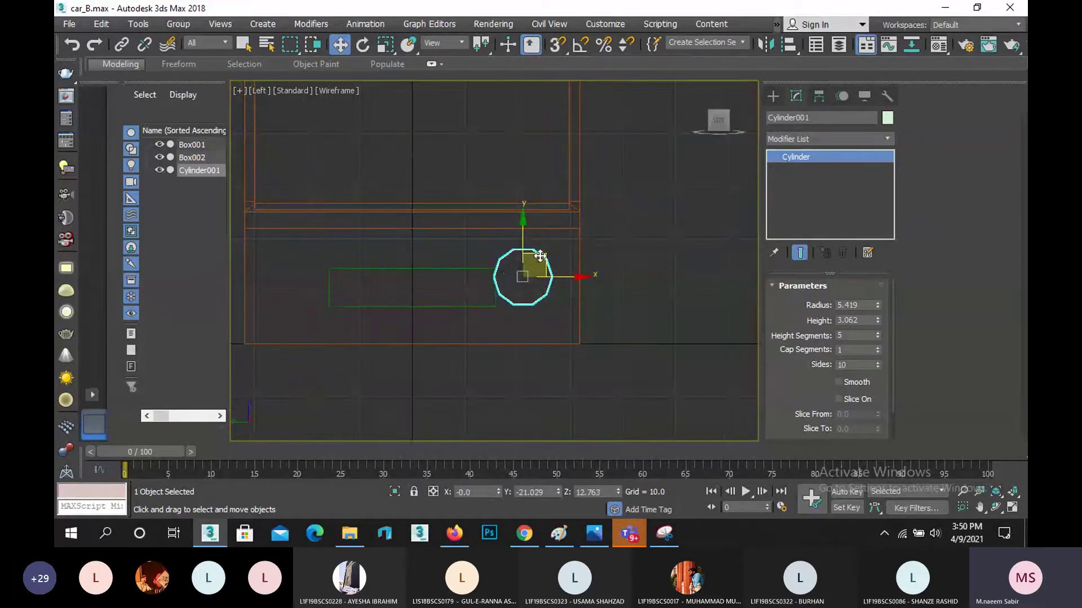
left_click_drag(540, 255, 552, 268)
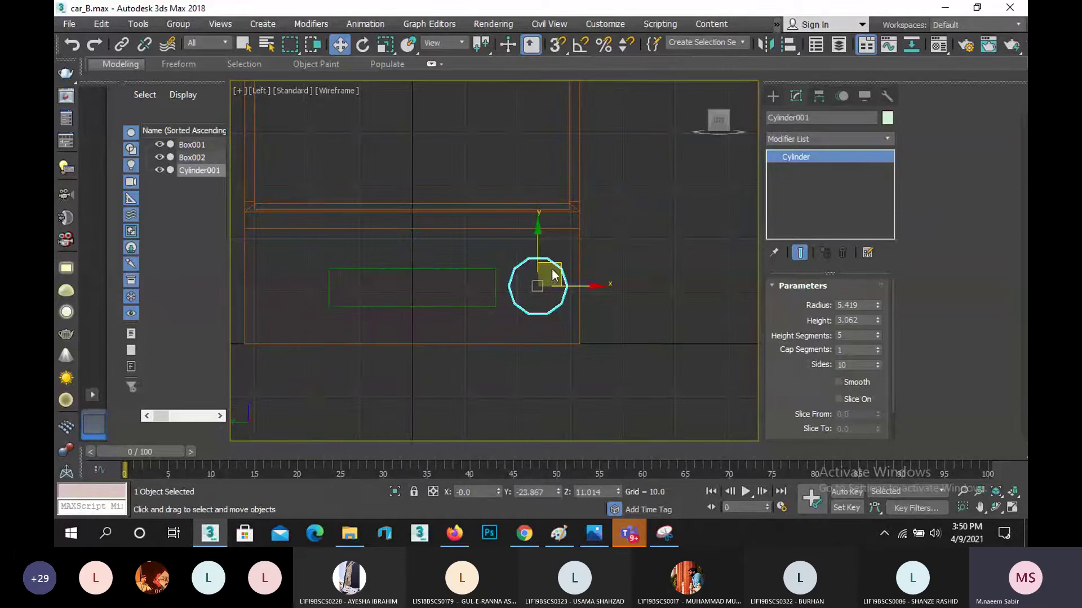
- Scale the grille box uniformly down to about 91 percent, and return to the Move tool
left_click(470, 269)
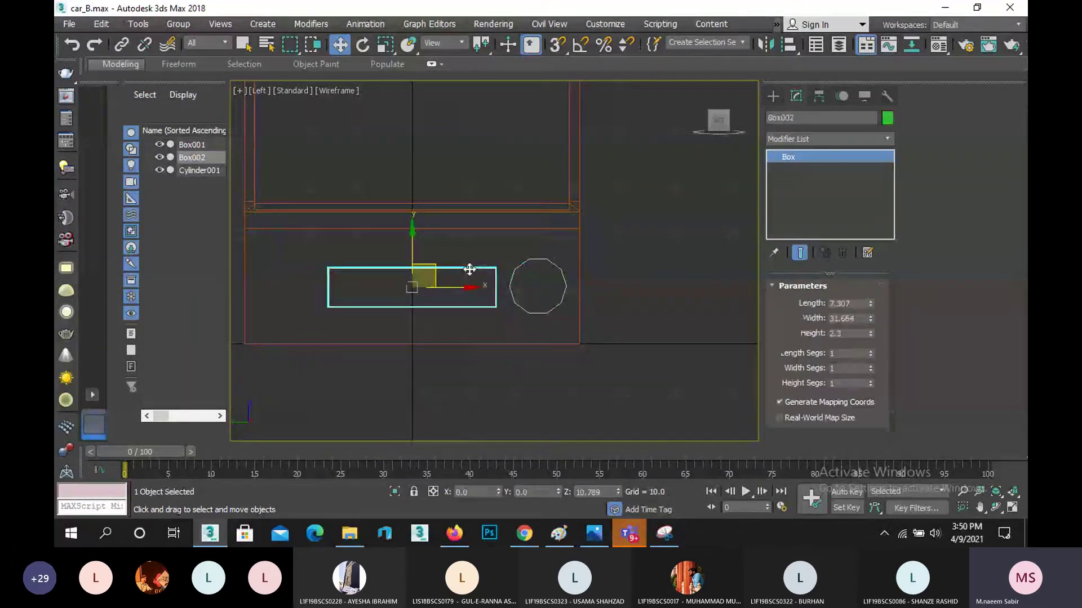
key("r")
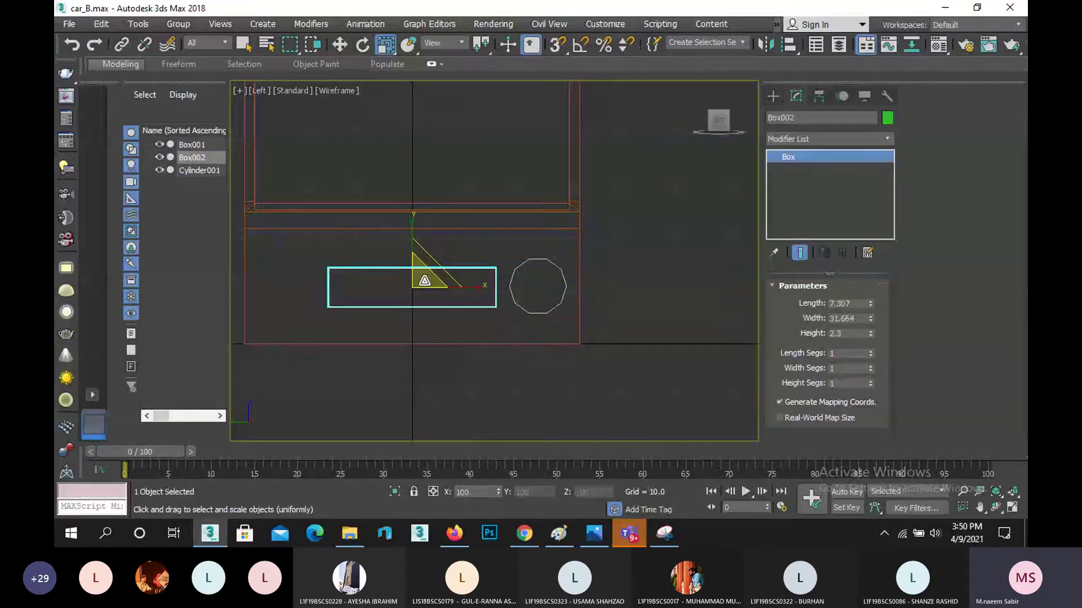
mouse_move(422, 281)
left_mouse_down()
mouse_move(401, 287)
mouse_move(432, 292)
left_mouse_up()
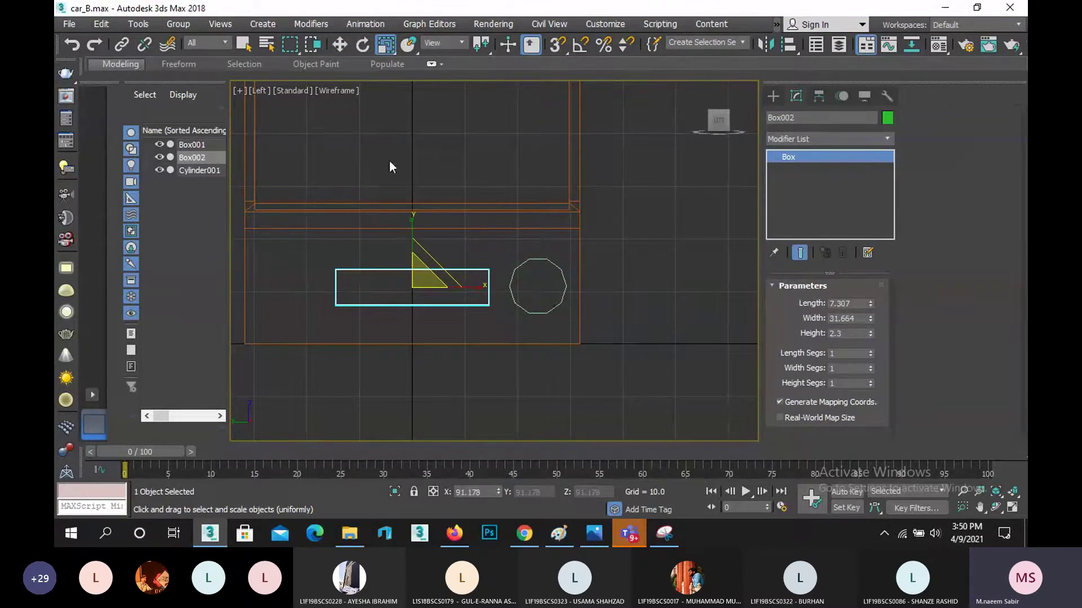
left_click(340, 46)
middle_click_drag(473, 256, 532, 238)
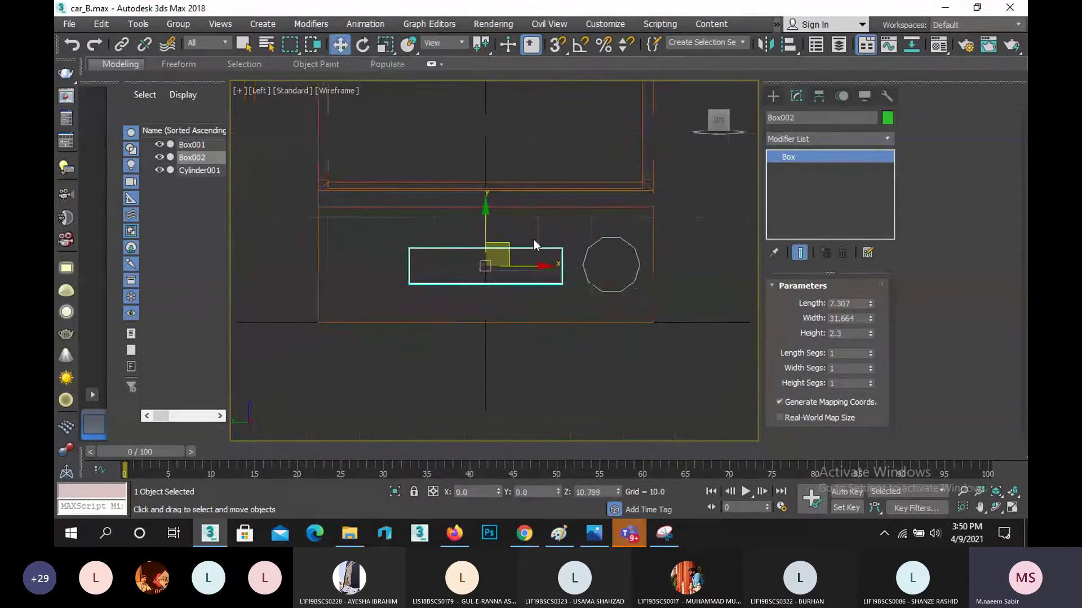
- Set the headlight cylinder's radius to 5
left_click(639, 268)
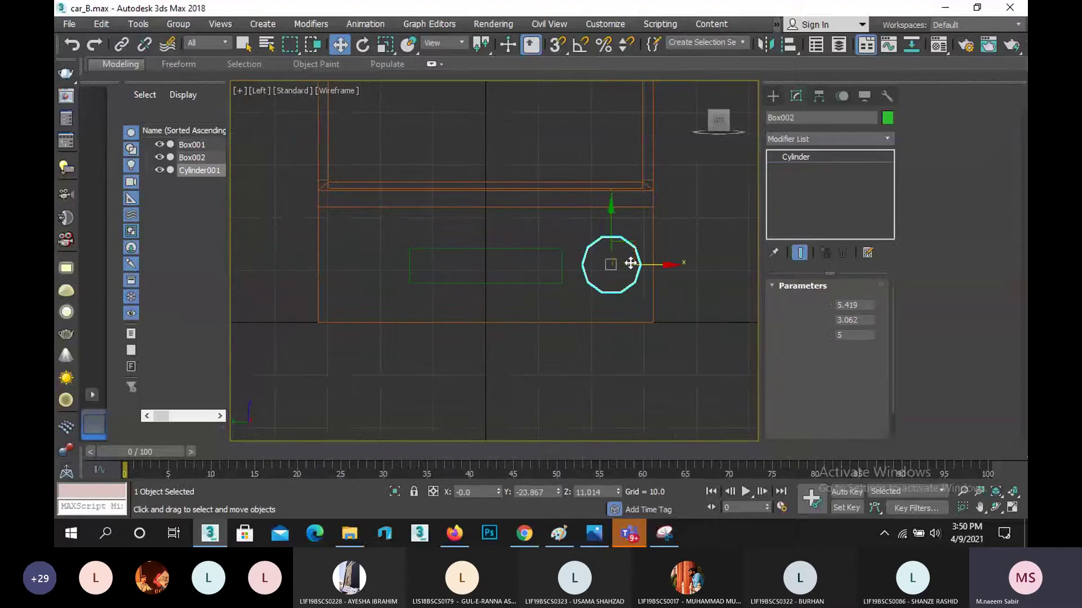
double_click(856, 303)
type("5")
key("Return")
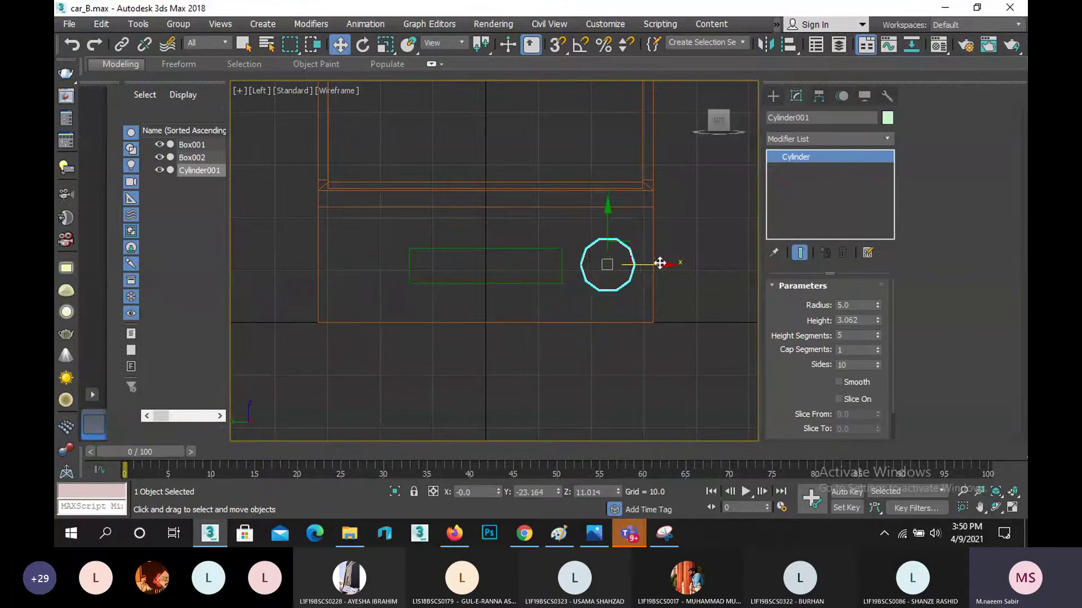
- Shift the headlight to about Y -23.2, and copy it to the grille's other side at about Y 22.9
left_click_drag(665, 263, 655, 262)
left_click_drag(589, 269, 426, 272, "shift")
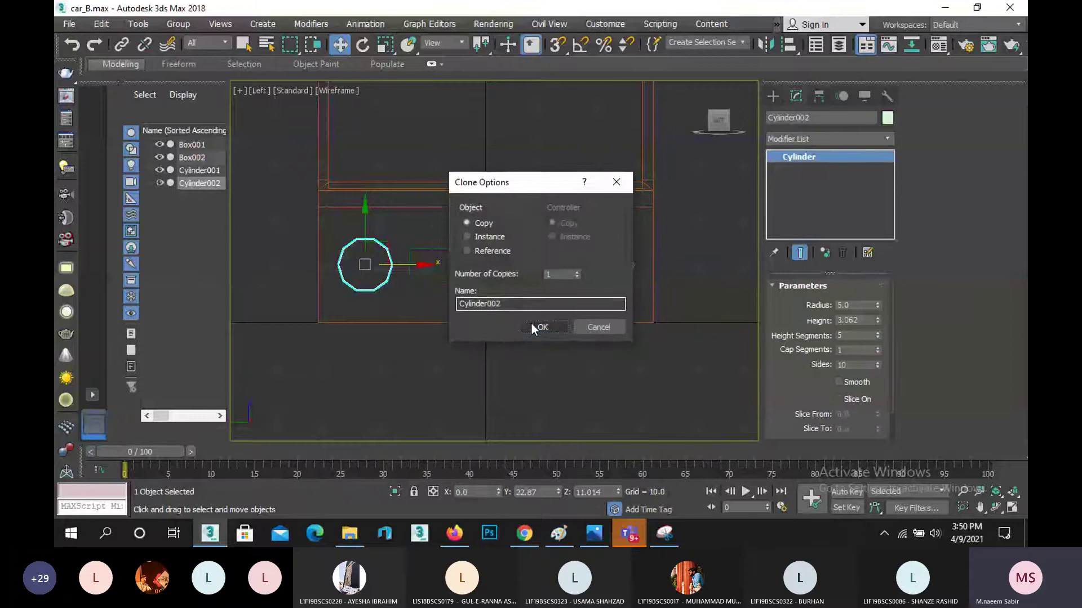
left_click(531, 324)
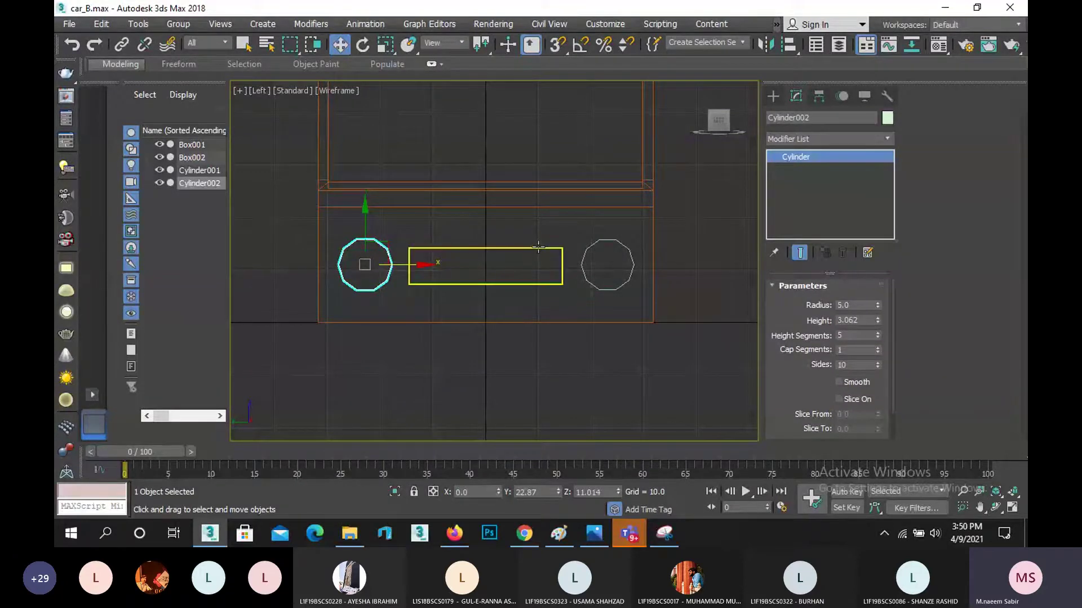
- In the Perspective view, move the grille and both headlights together along X onto the car's front face at about X -77, and deselect them
left_click(549, 260, "ctrl")
left_click(626, 246, "ctrl")
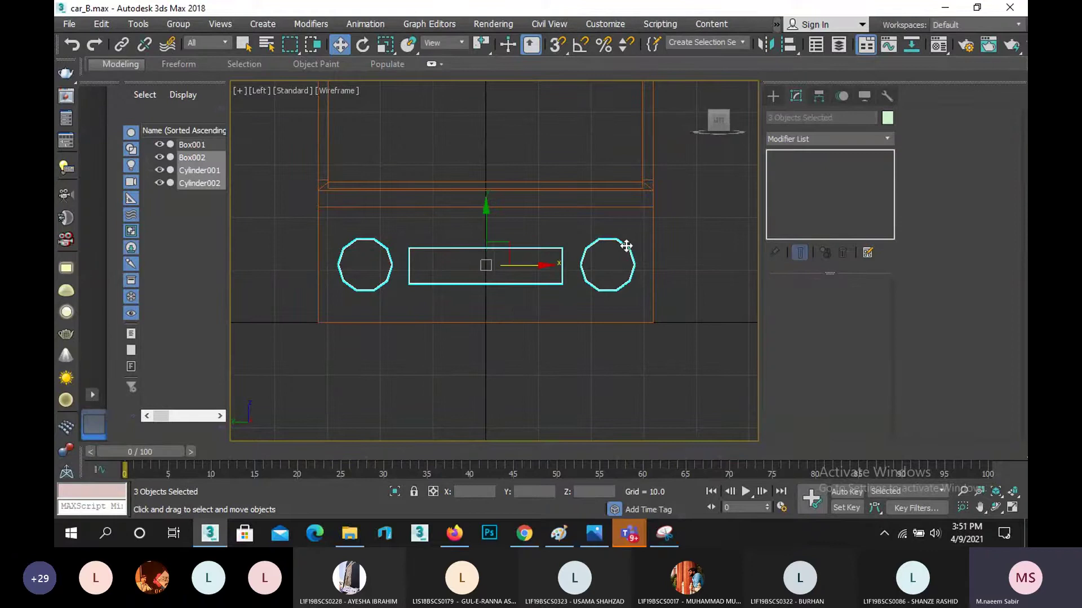
key("p")
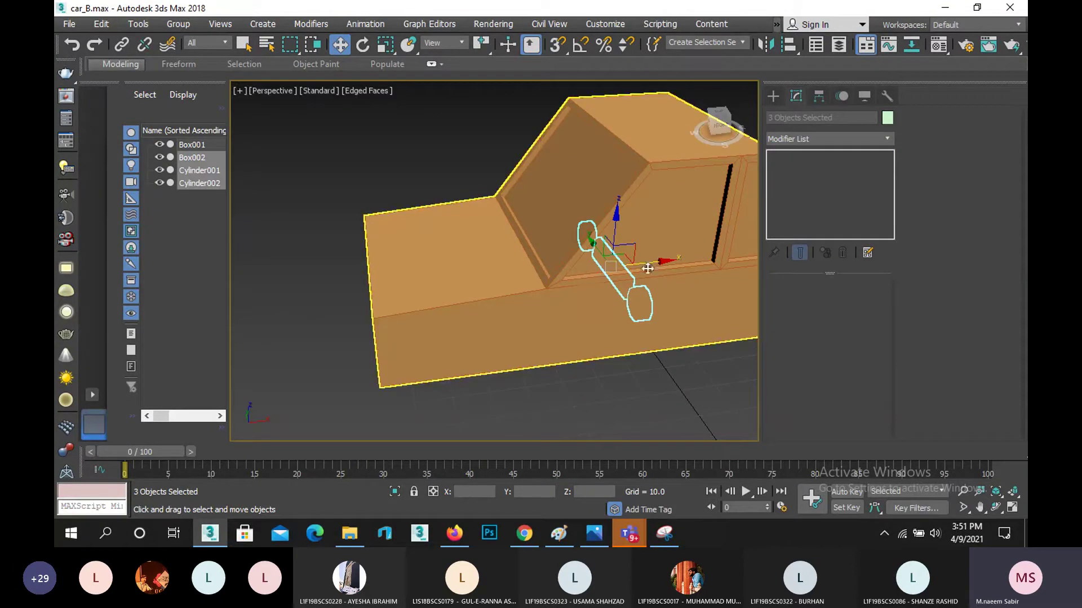
left_click_drag(662, 264, 418, 286)
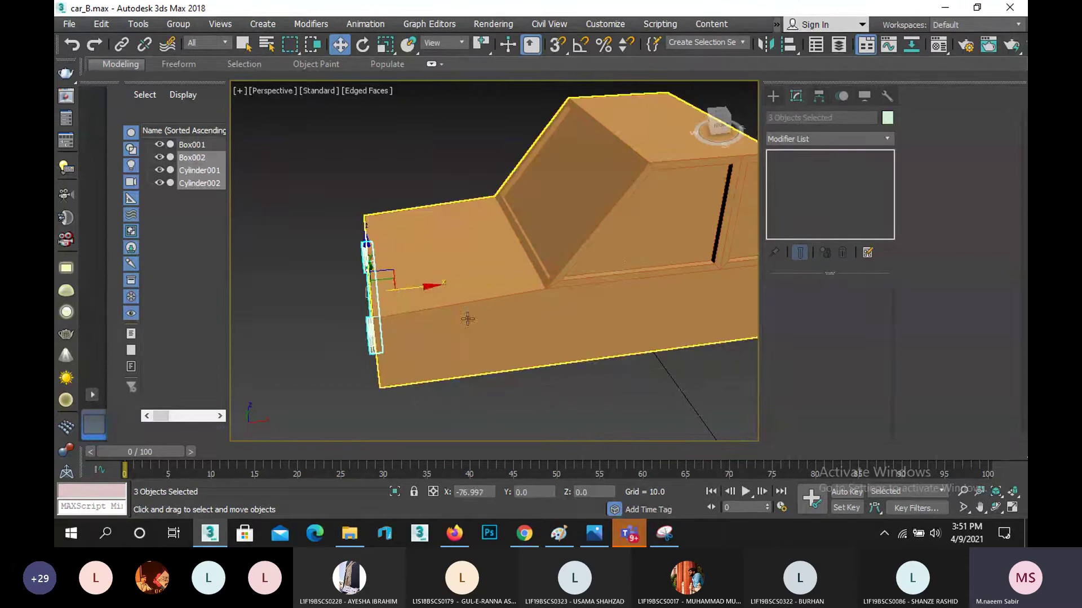
left_click(995, 507)
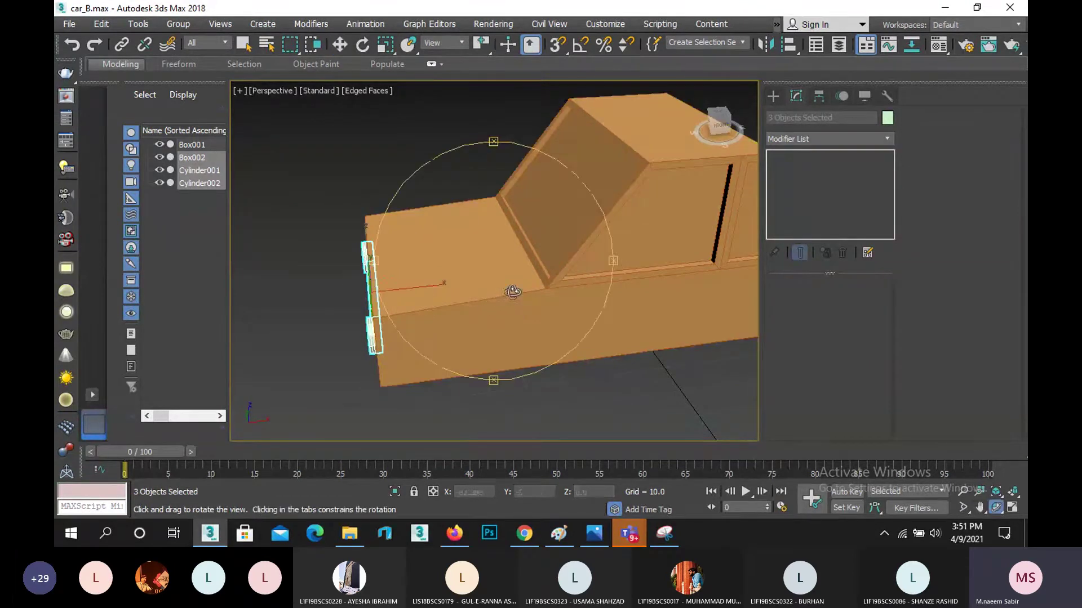
left_click_drag(513, 292, 527, 289)
right_click(576, 391)
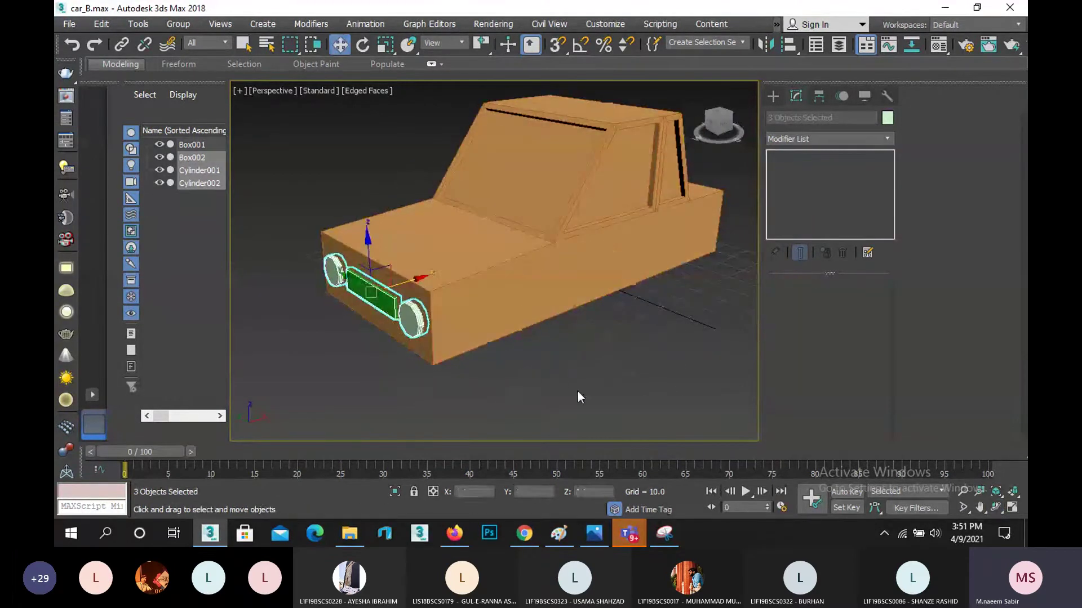
left_click(577, 391)
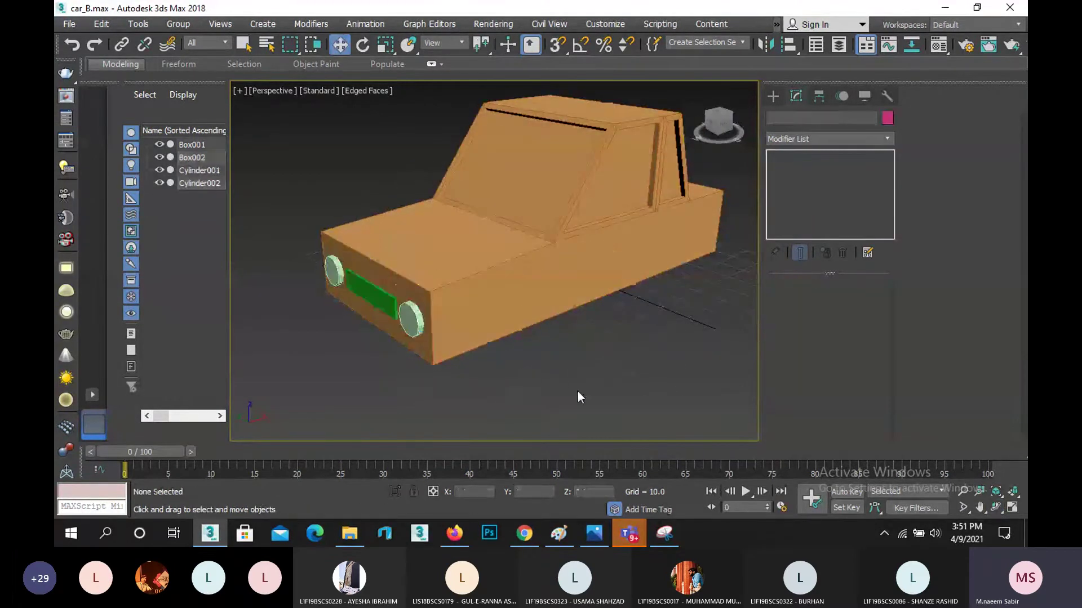
- Push the grille box about 0.3 along X into the car's front face, and deselect it
left_click(378, 302)
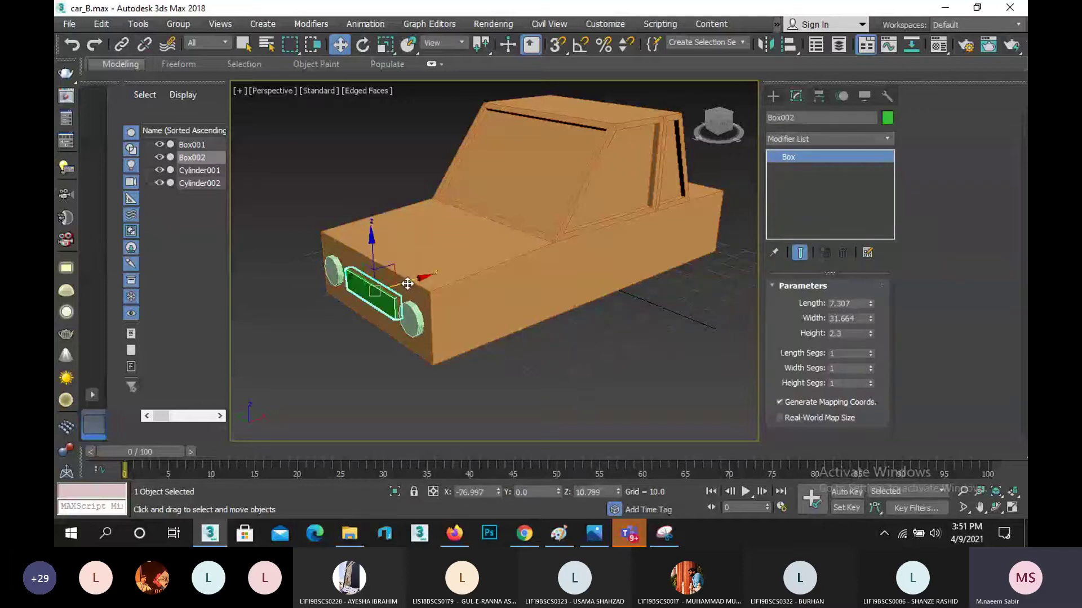
left_click_drag(406, 280, 409, 283)
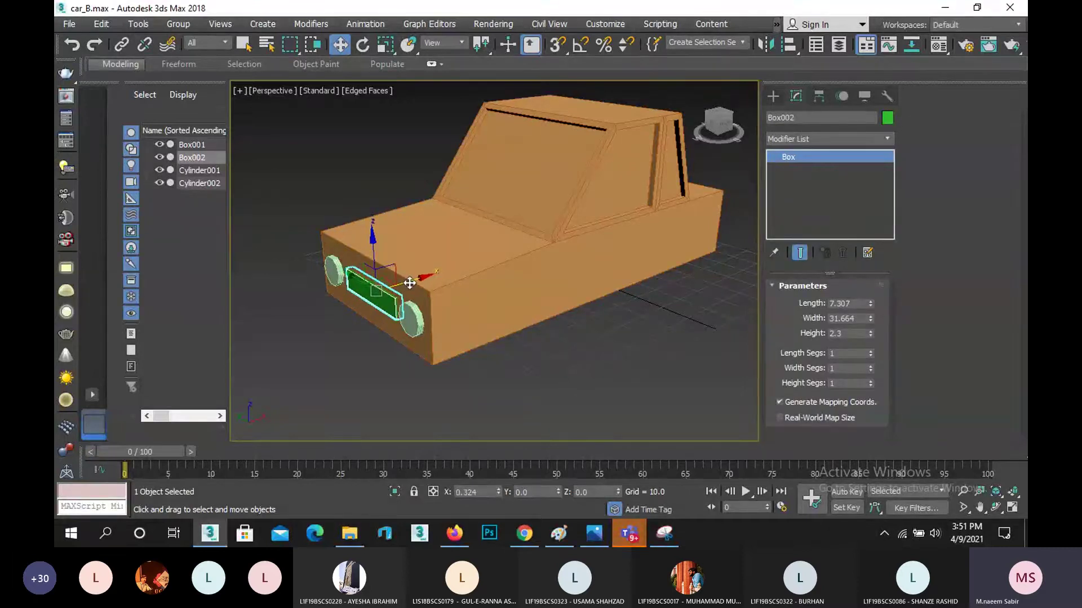
left_click(507, 377)
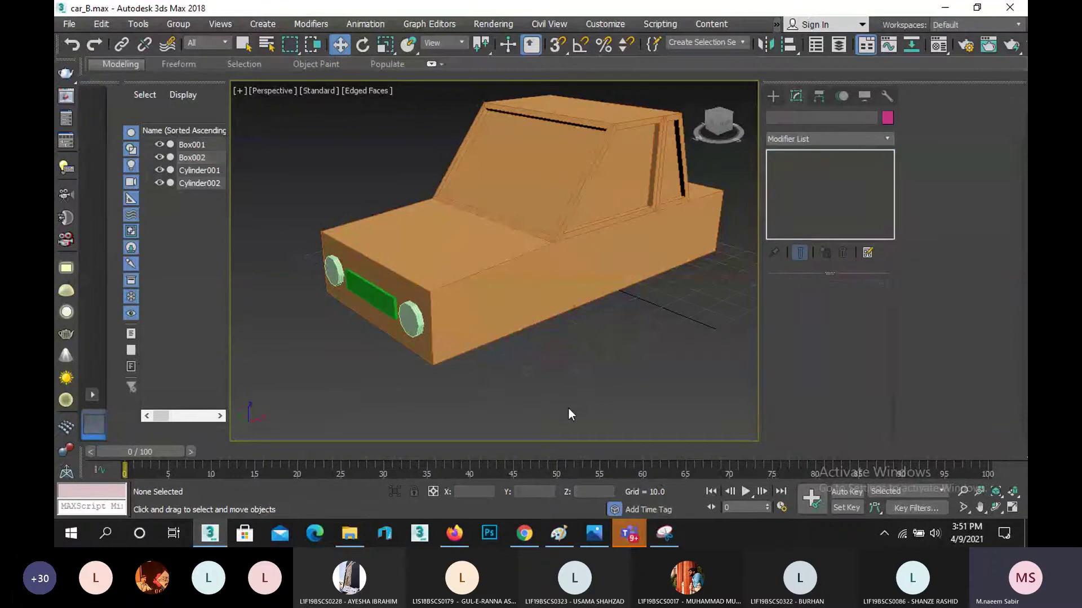
- Switch to Photos to examine the front lights and wheels in car.jpg, and return to 3ds Max with the whole car in the Front view
left_click(597, 534)
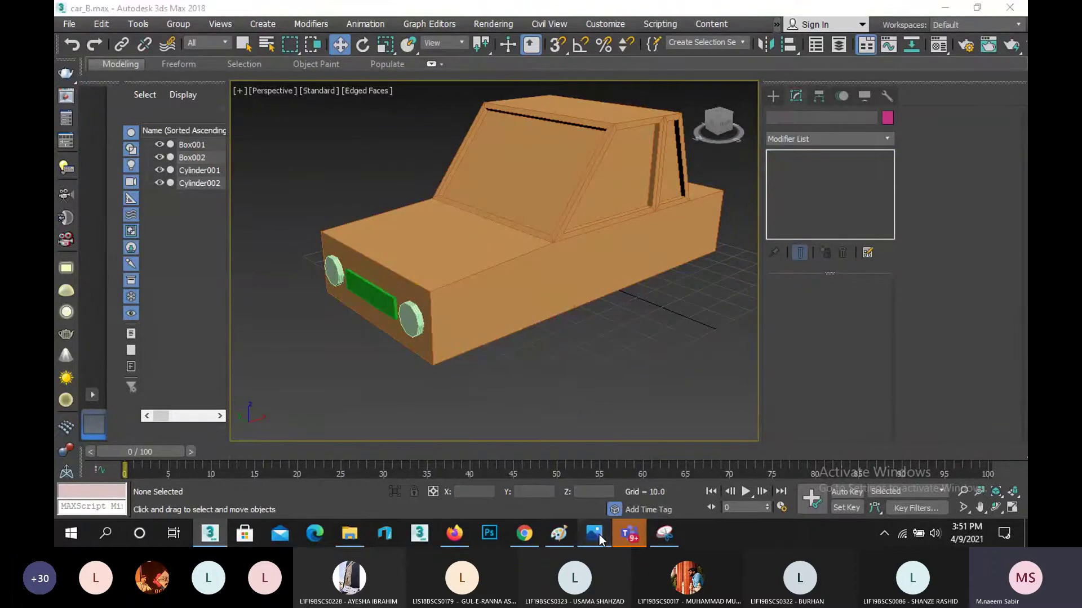
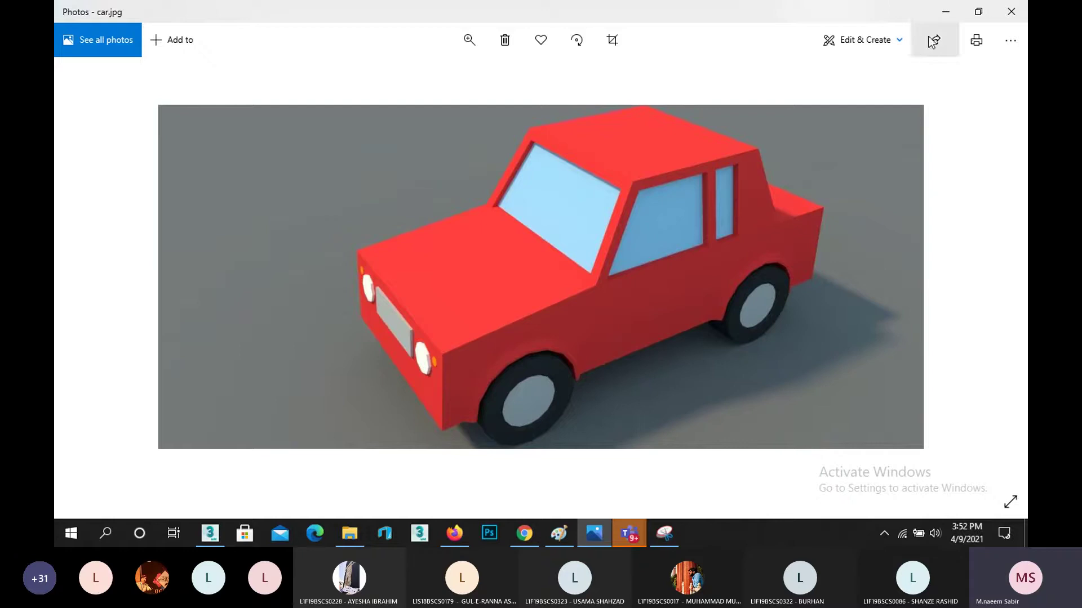
left_click(947, 14)
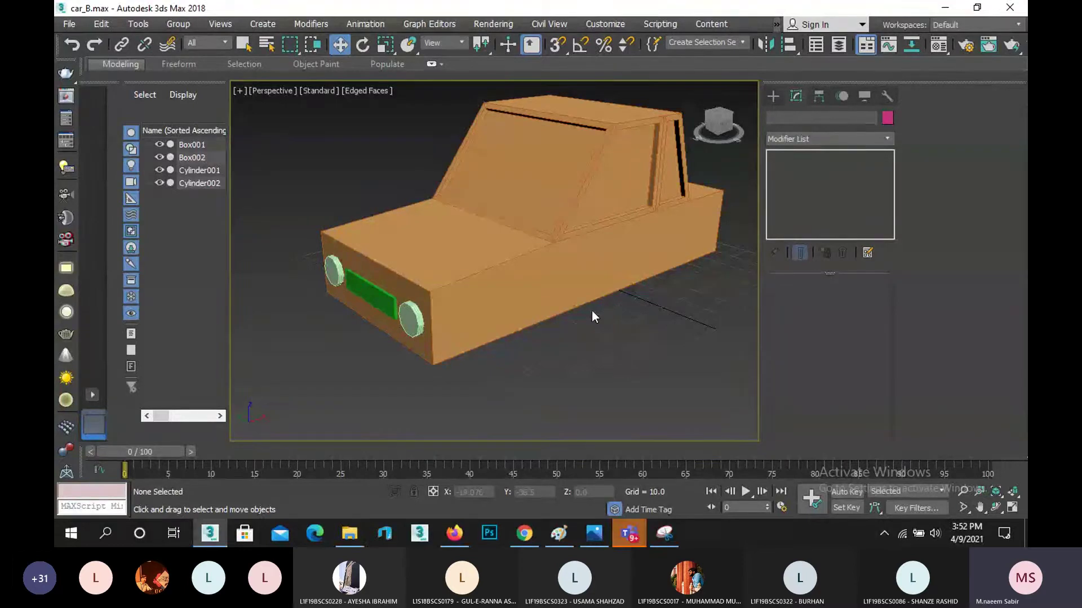
key("l")
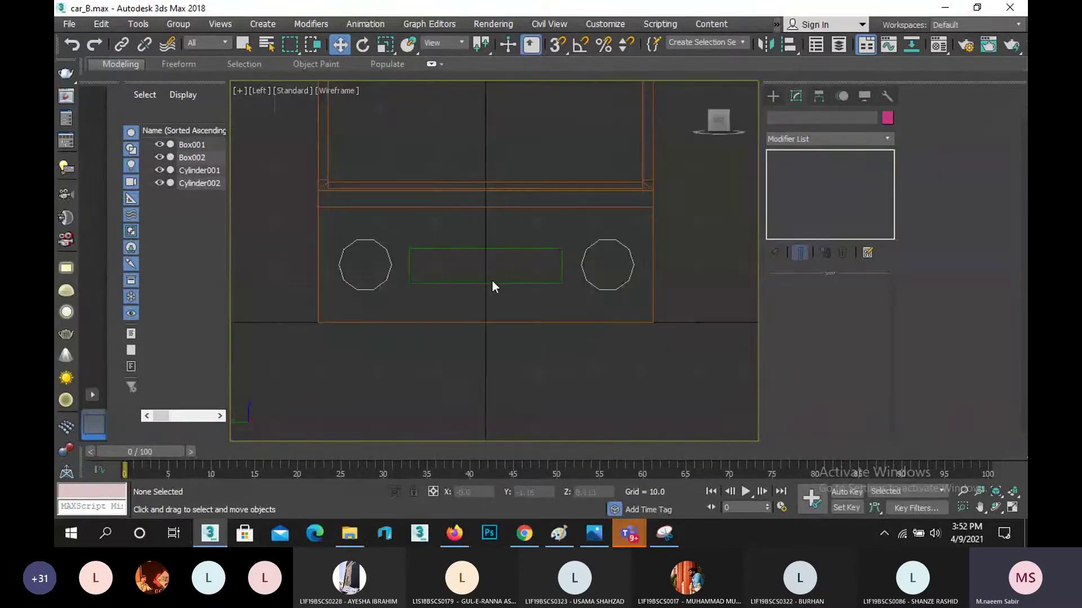
key("f")
middle_click_drag(491, 280, 432, 259)
scroll(491, 253, "down", 2)
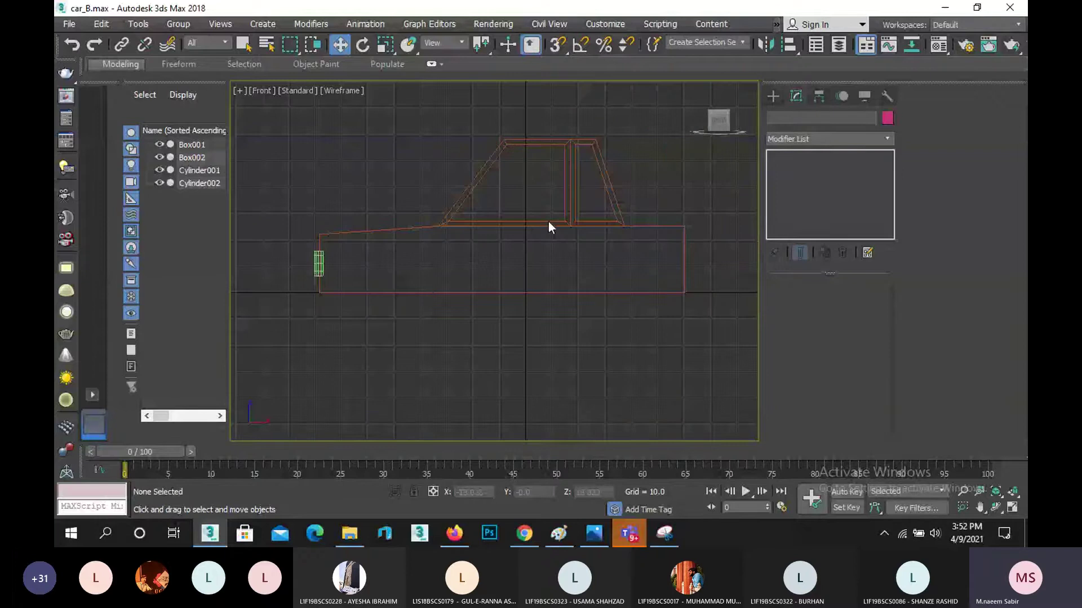
- In the Front view, draw a cylinder about 10.9 in radius and 8 high, and move it to about X -51.7, Z 4 over the front wheel position
left_click(777, 95)
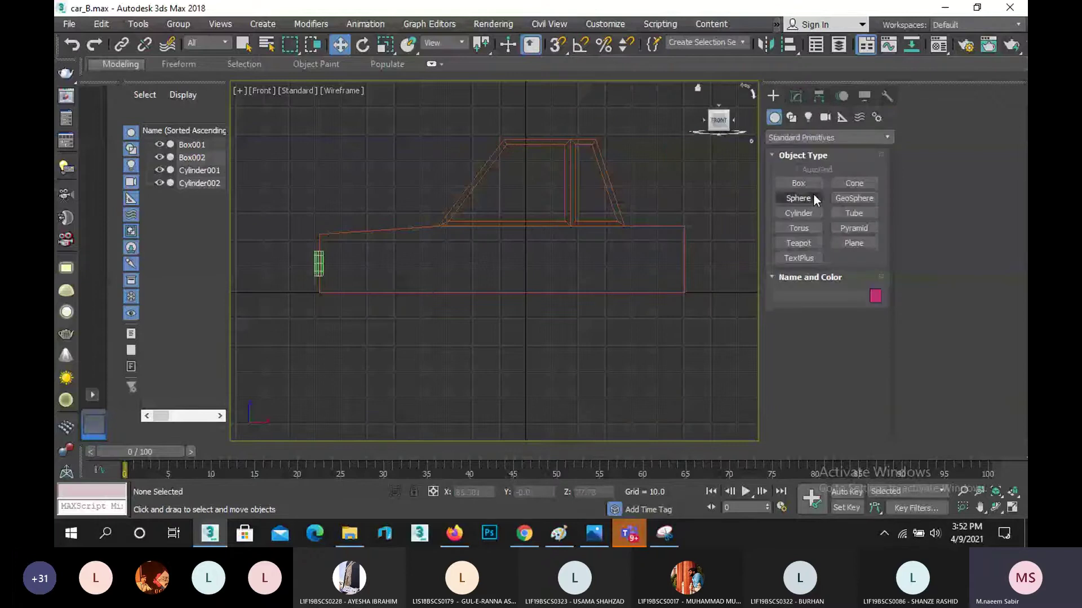
left_click(792, 214)
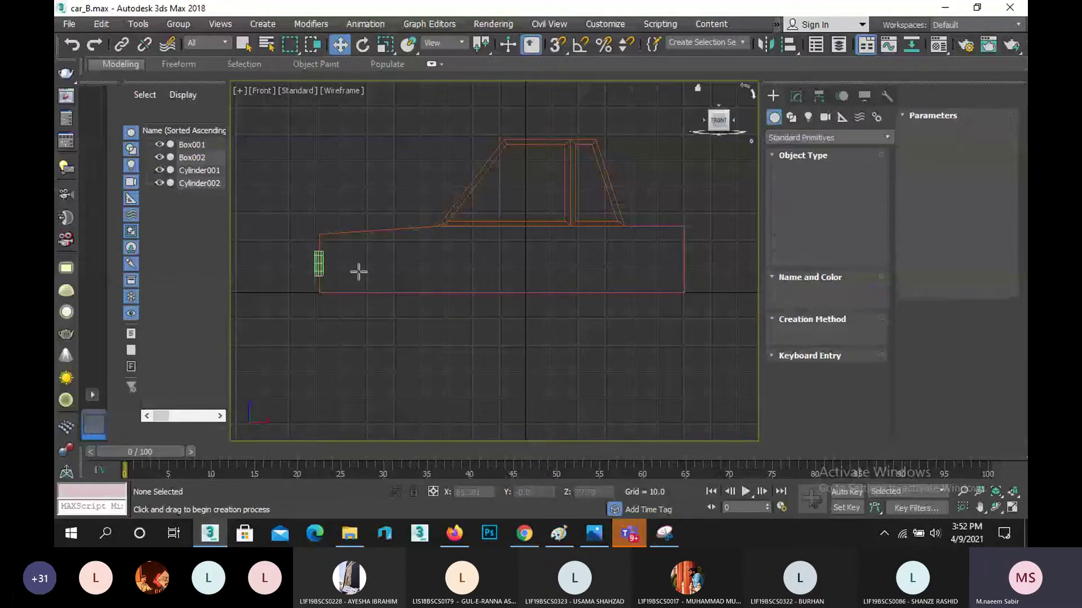
scroll(389, 264, "up", 2)
left_click_drag(383, 260, 448, 303)
right_click(449, 302)
left_click_drag(389, 249, 423, 285)
left_click(411, 249)
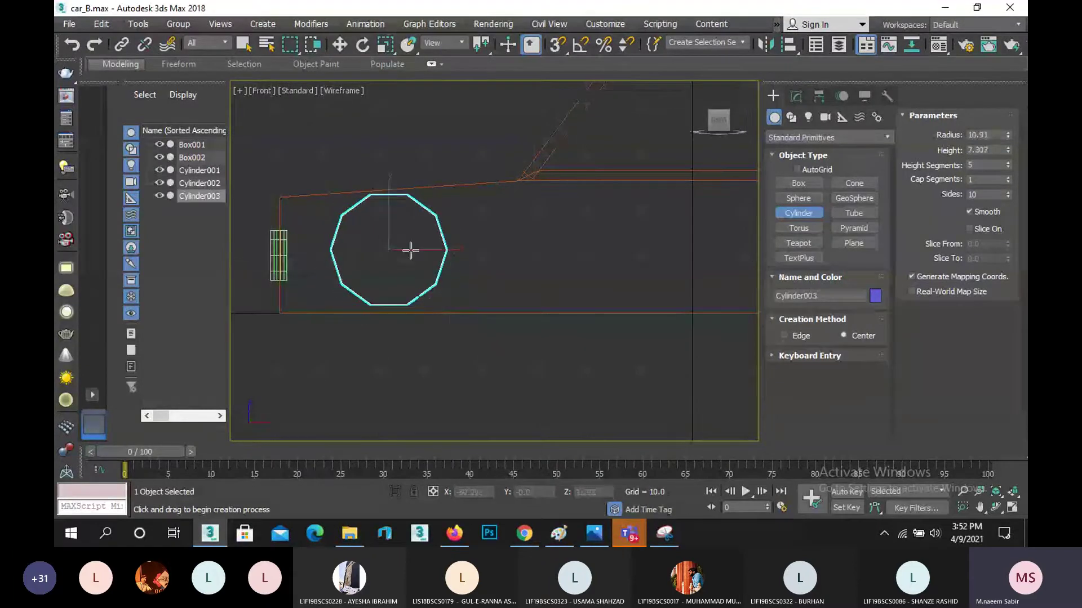
key("w")
left_click_drag(414, 243, 444, 275)
- Set the cylinder to 24 sides and shift it to about X -50.7, Z 1.8 on the body's lower edge
left_click(795, 97)
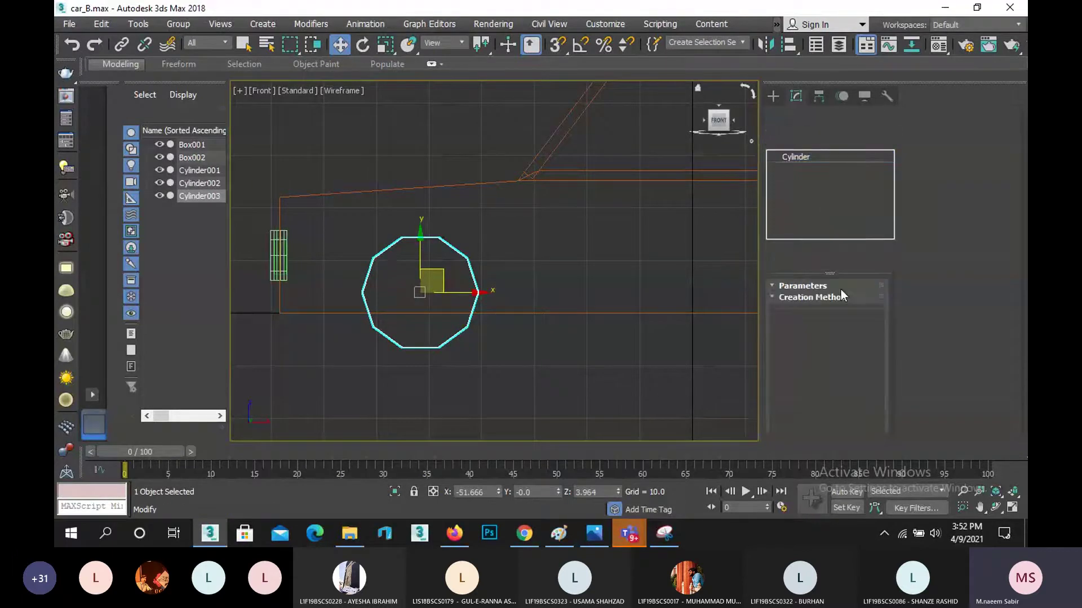
double_click(864, 365)
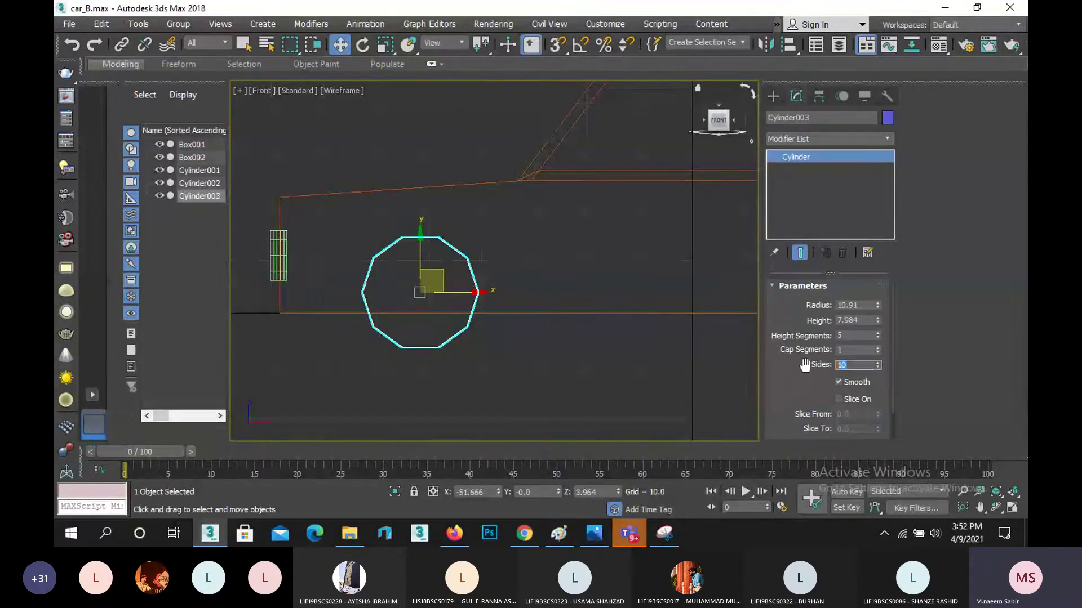
type("24")
key("Return")
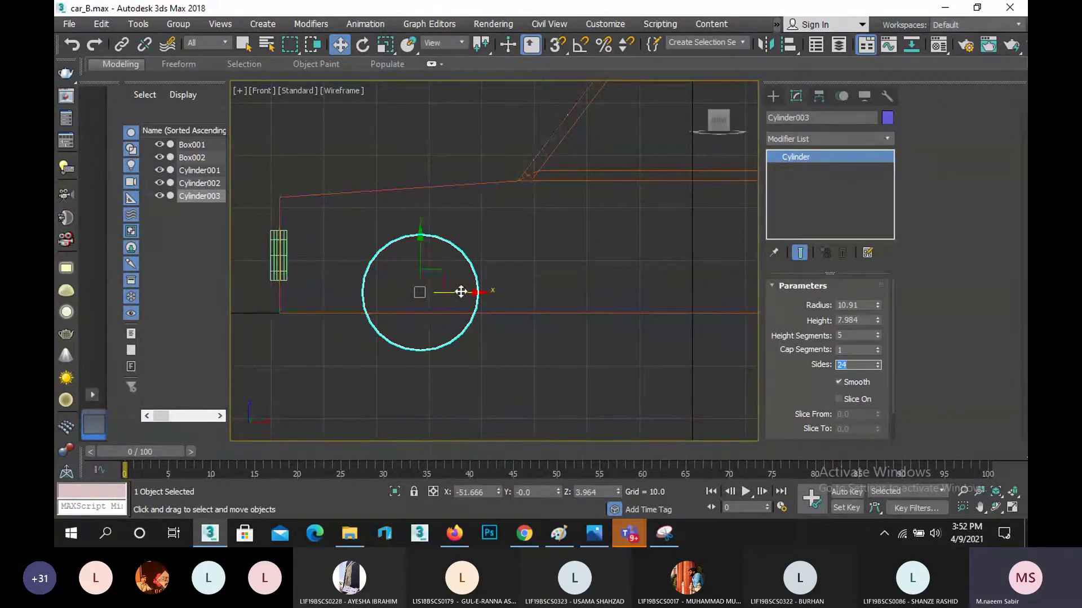
left_click_drag(459, 292, 461, 291)
left_click_drag(425, 248, 425, 260)
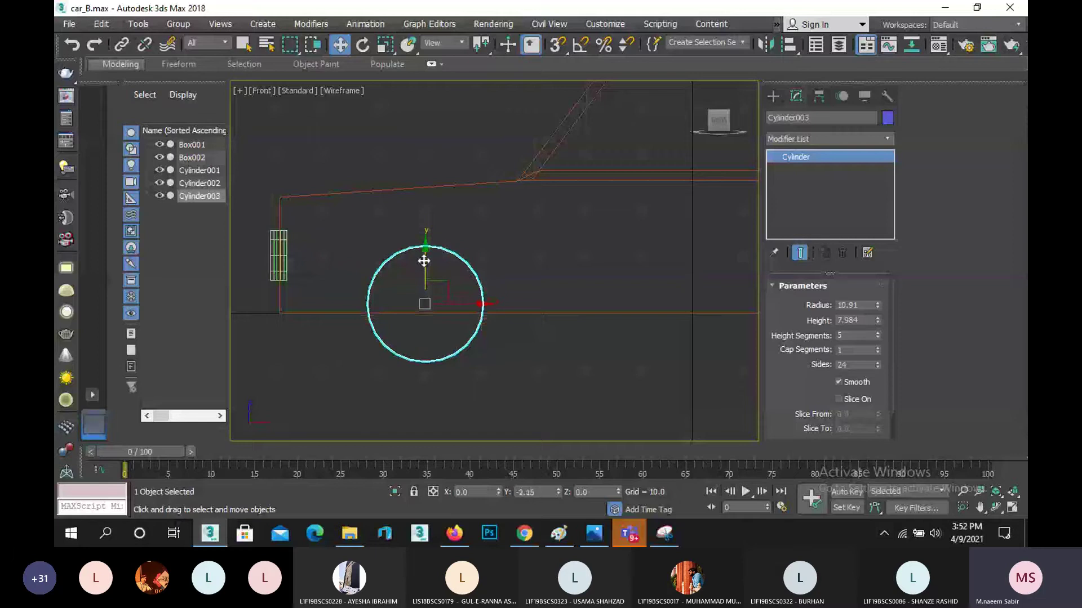
- Set the radius of the front wheel cylinder to 13
scroll(402, 250, "down", 2)
middle_click_drag(402, 250, 363, 233)
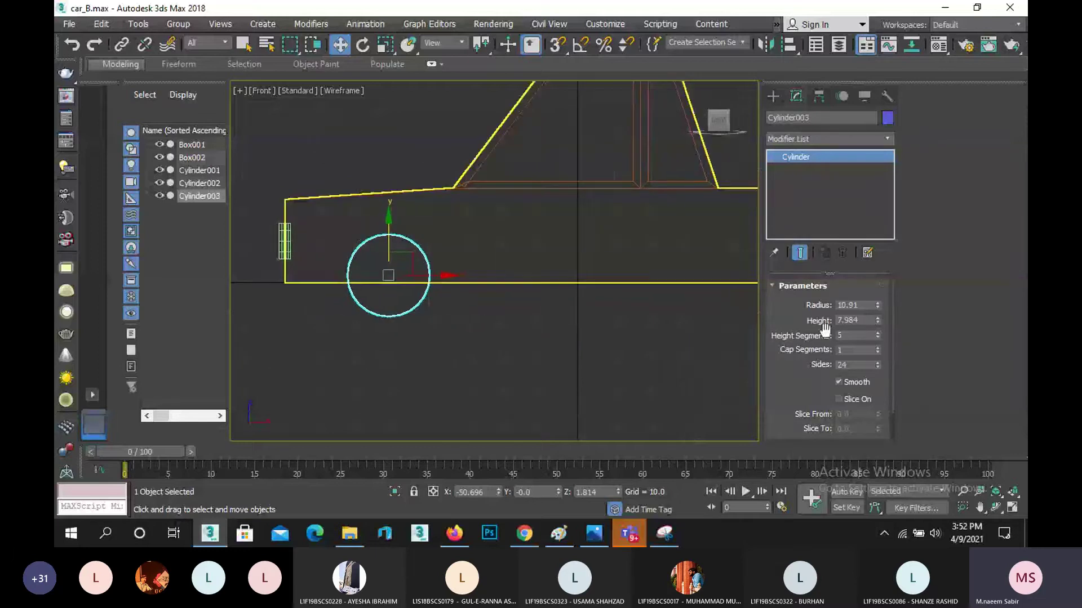
left_click(848, 305)
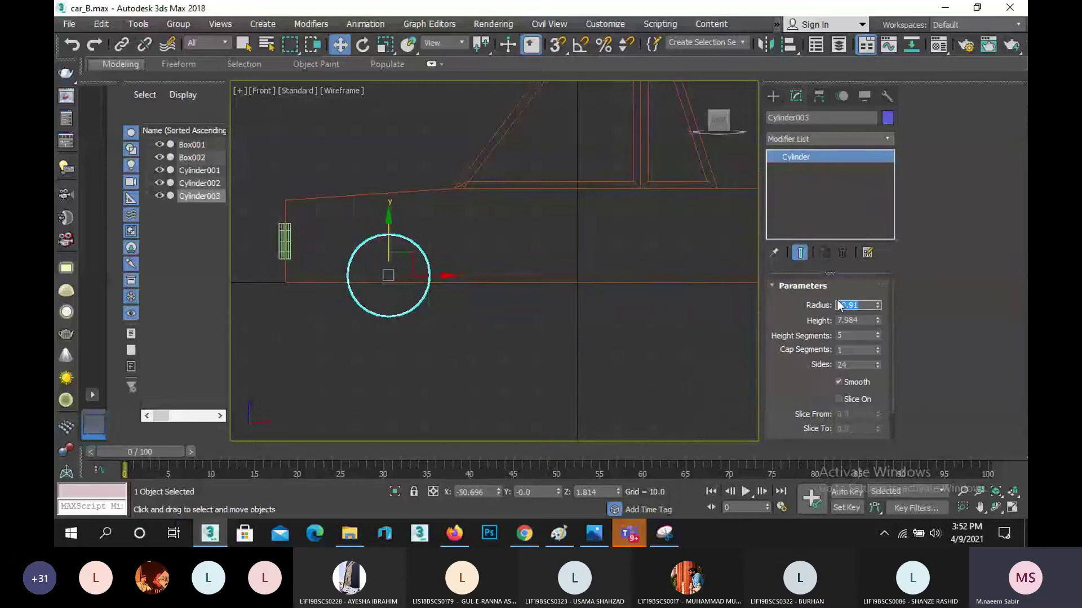
type("13")
key("Return")
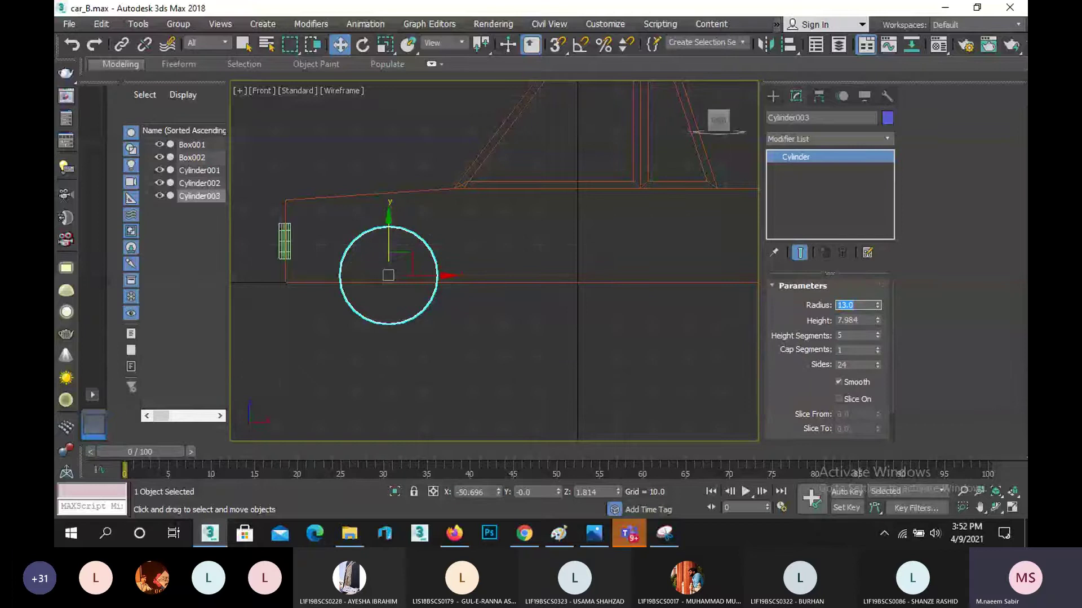
- Place one spare copy of the wheel cylinder behind the car, along X at about 126
scroll(512, 306, "down", 2)
middle_click_drag(513, 305, 401, 286)
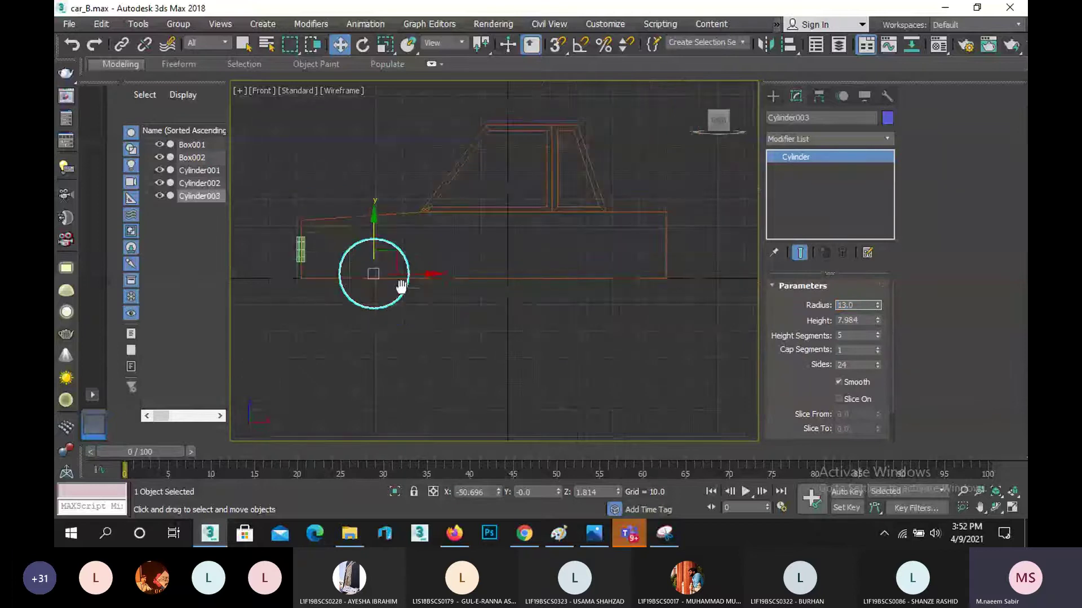
scroll(401, 286, "down", 2)
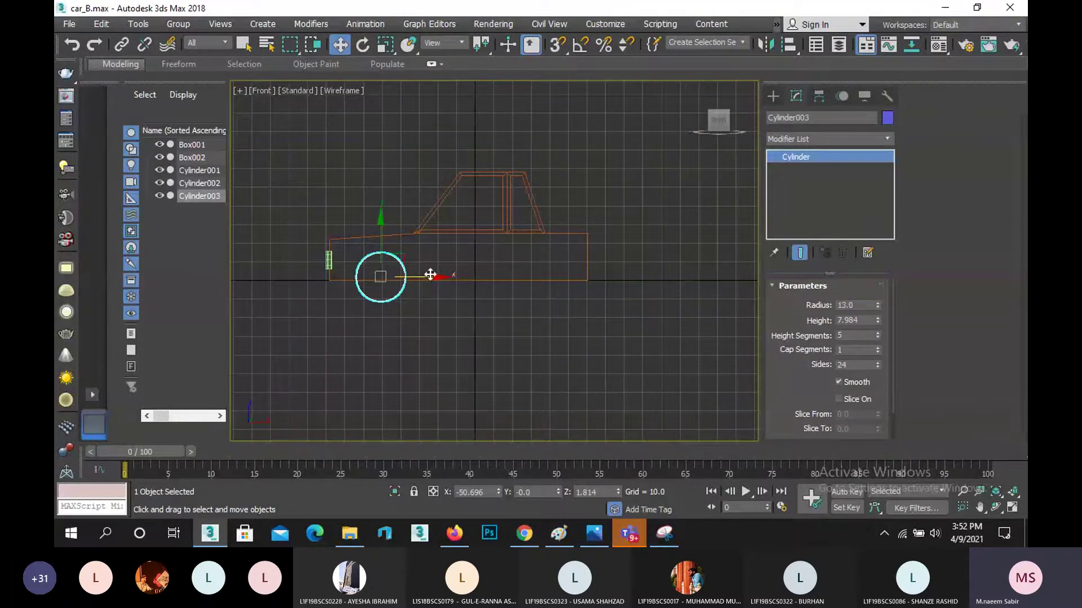
left_click_drag(429, 276, 756, 280)
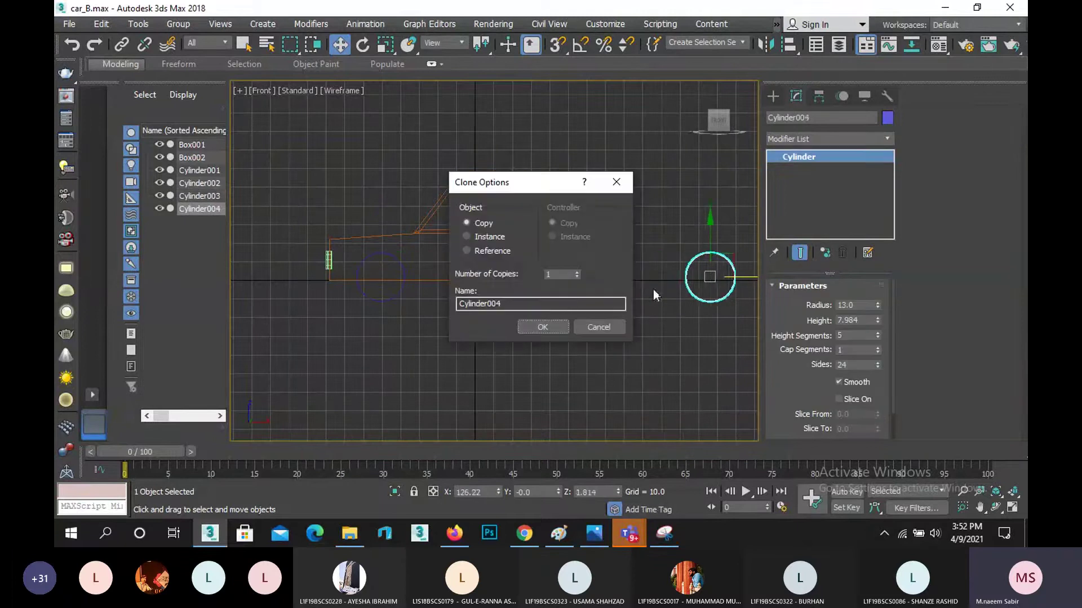
left_click(543, 327)
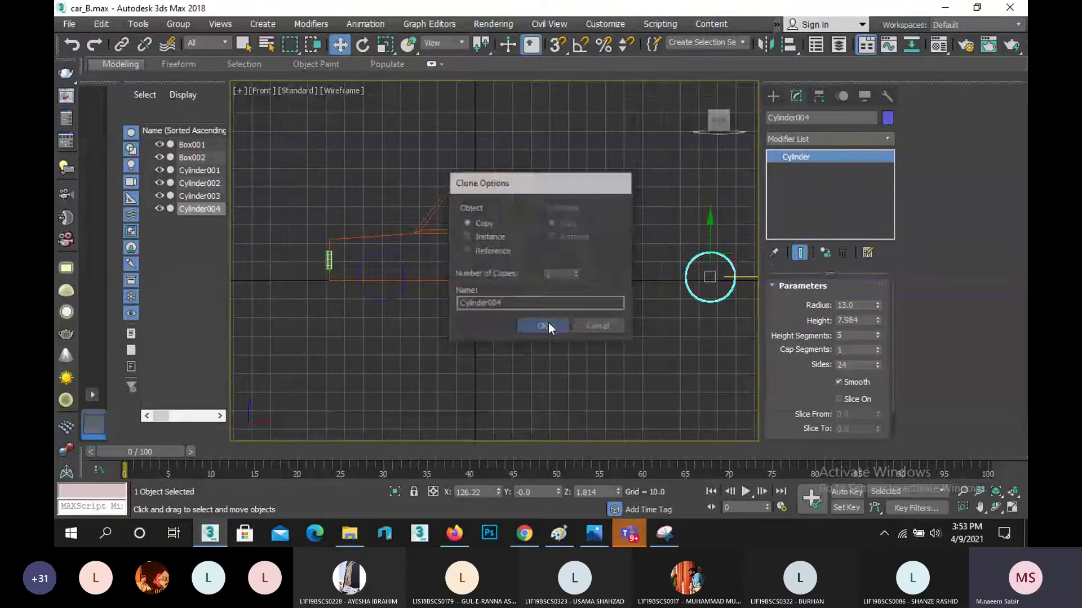
- Copy the front wheel cylinder along X to the rear wheel position at about X 32.4
left_click(402, 290)
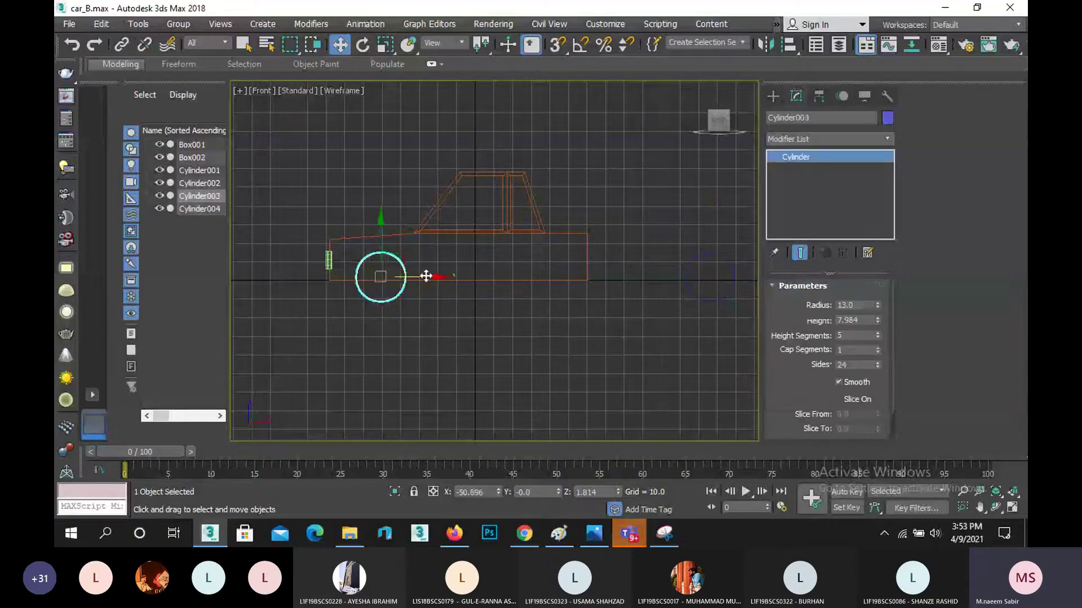
left_click_drag(463, 274, 579, 287)
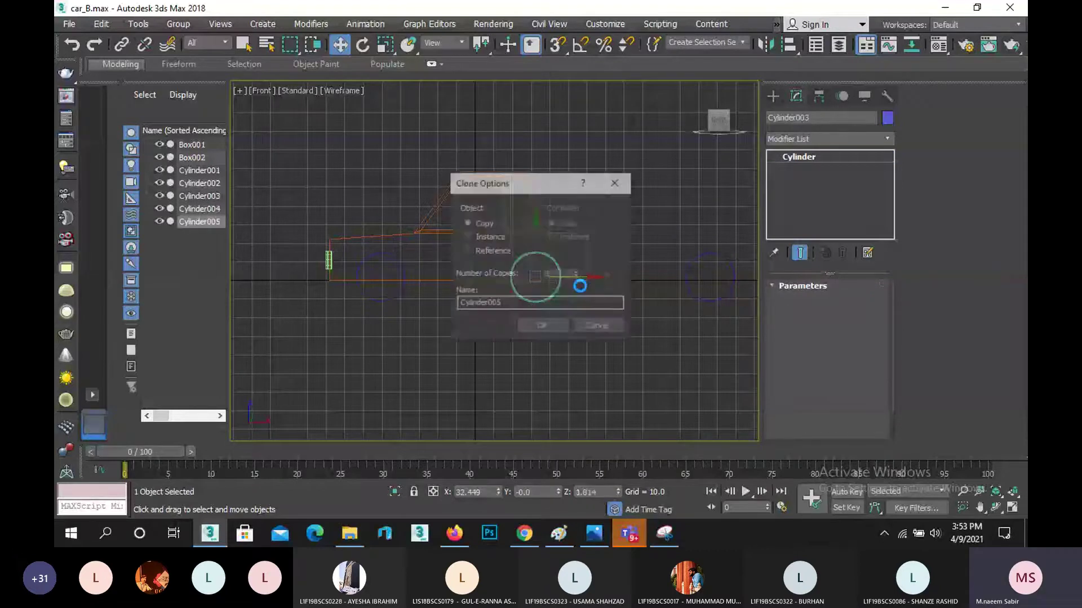
left_click(541, 327)
- In the Top view, select the front and rear wheel cylinders and move them together along Y just outside the car's side
key("p")
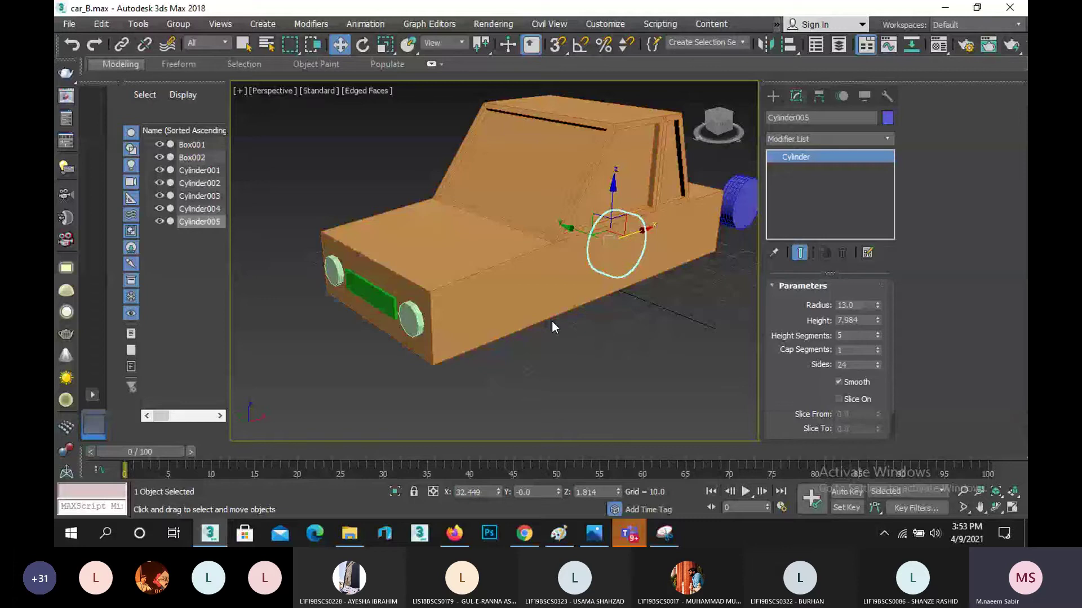
middle_click_drag(552, 327, 555, 288, "alt")
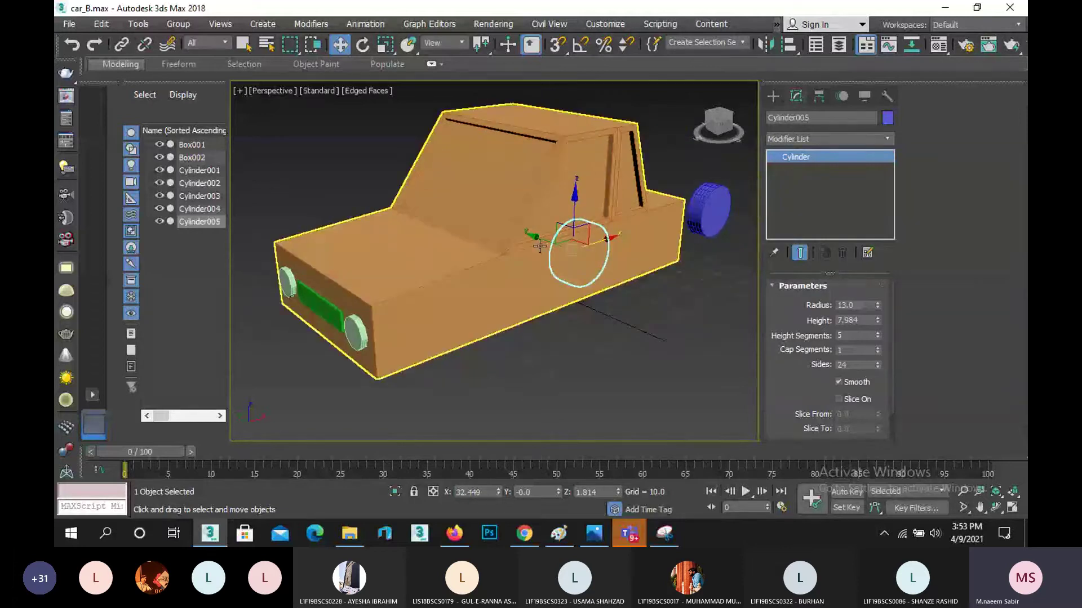
key("t")
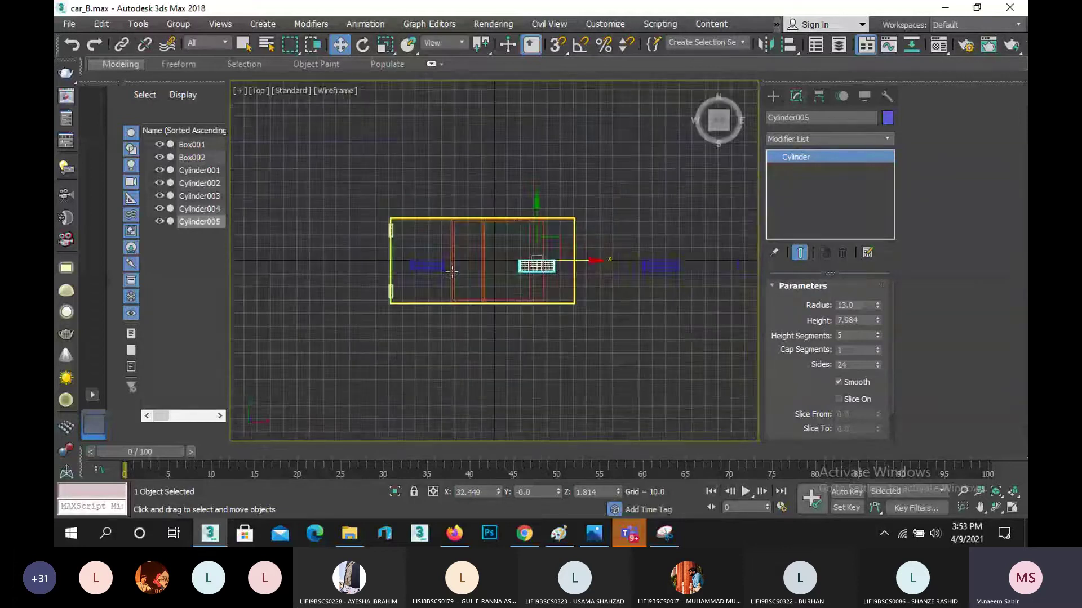
scroll(452, 271, "up", 2)
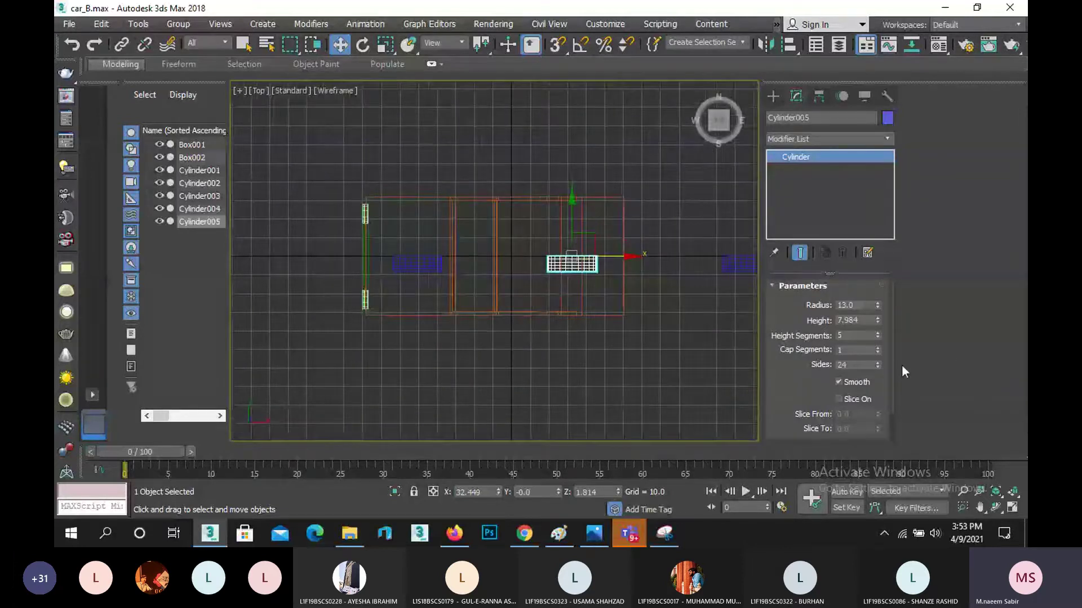
left_click(437, 261)
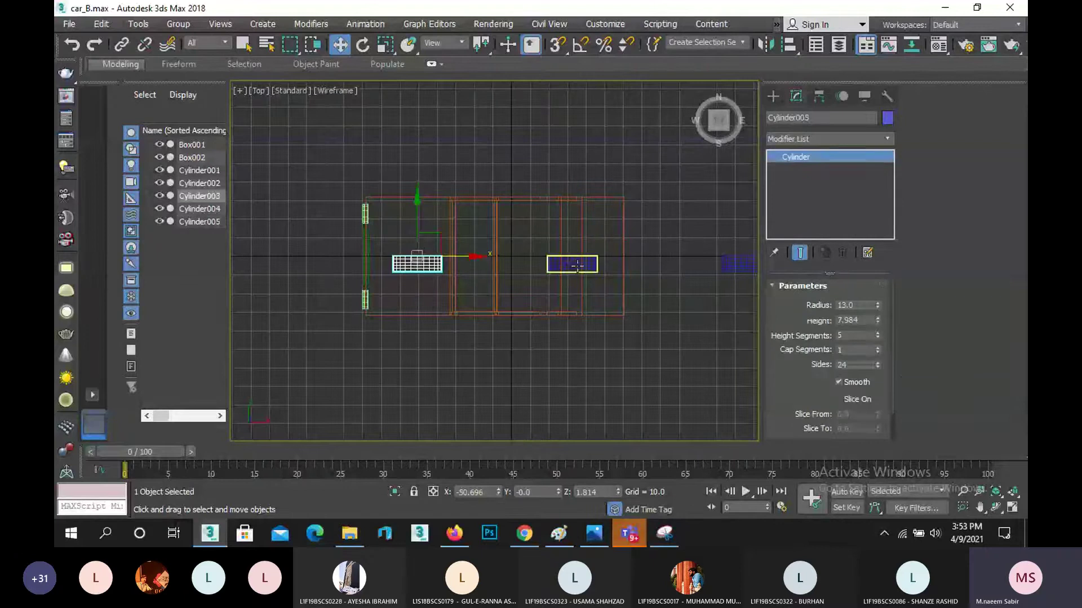
left_click(577, 265, "ctrl")
left_click_drag(495, 231, 494, 287)
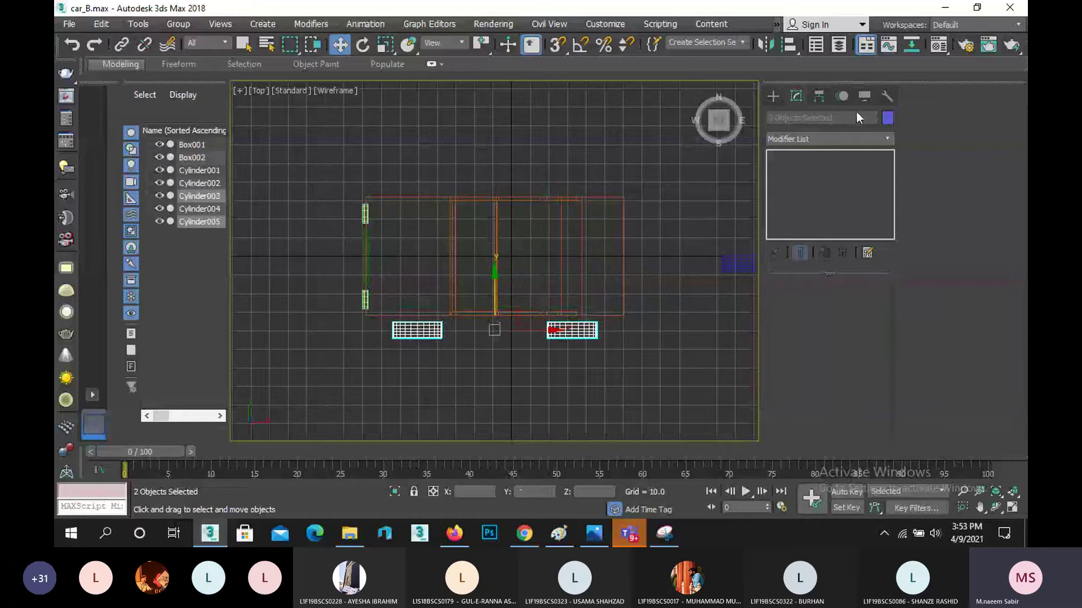
- Stretch both cylinders along Y to about 1290% and move them along Y so they extend past both sides of the car
left_click(381, 44)
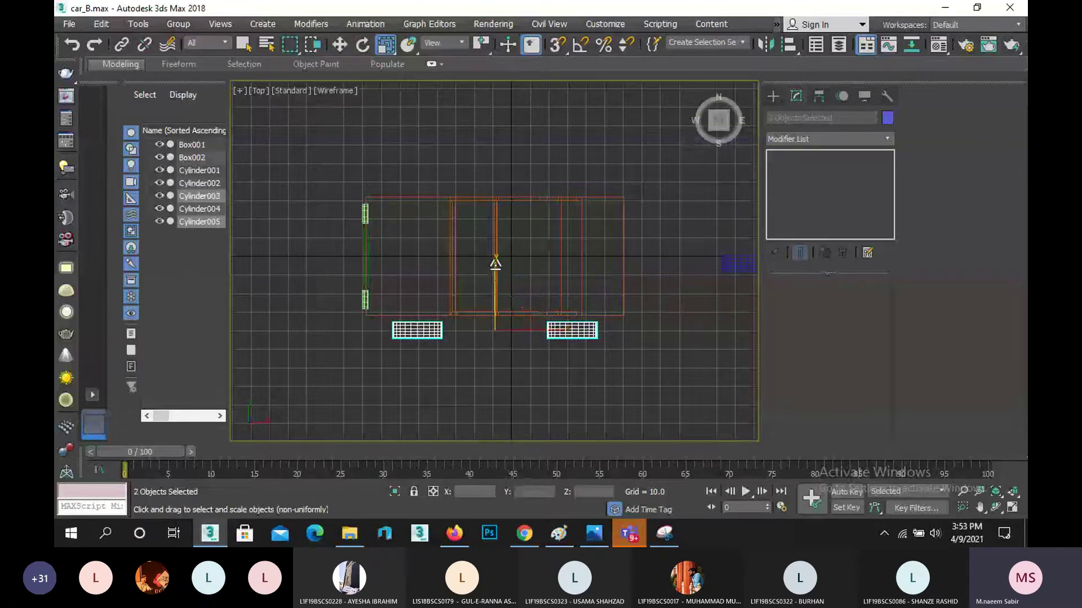
left_click_drag(495, 263, 533, 149)
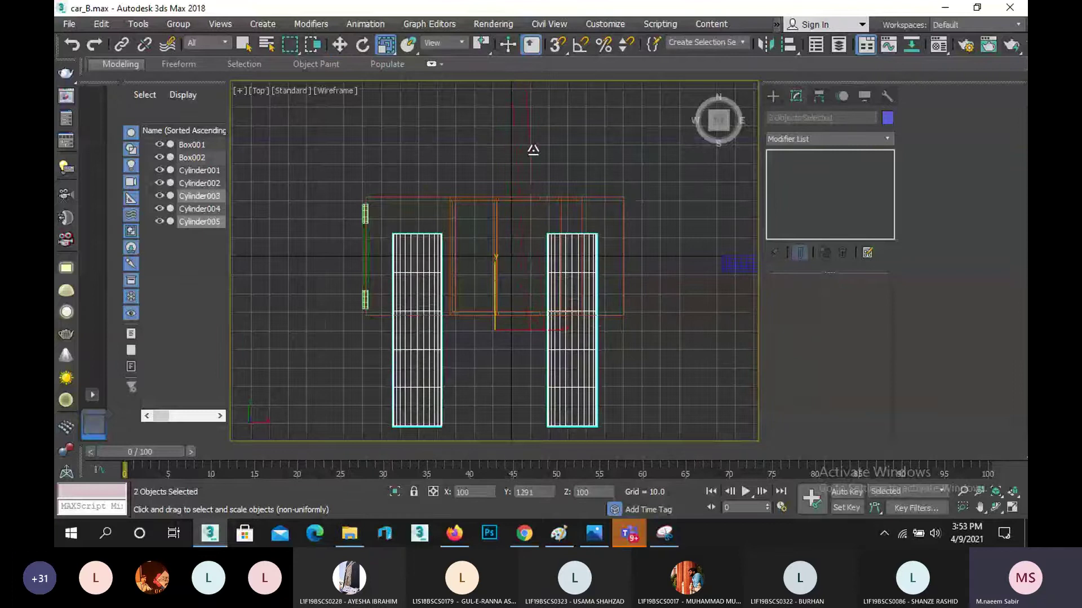
key("w")
left_click_drag(500, 264, 515, 224)
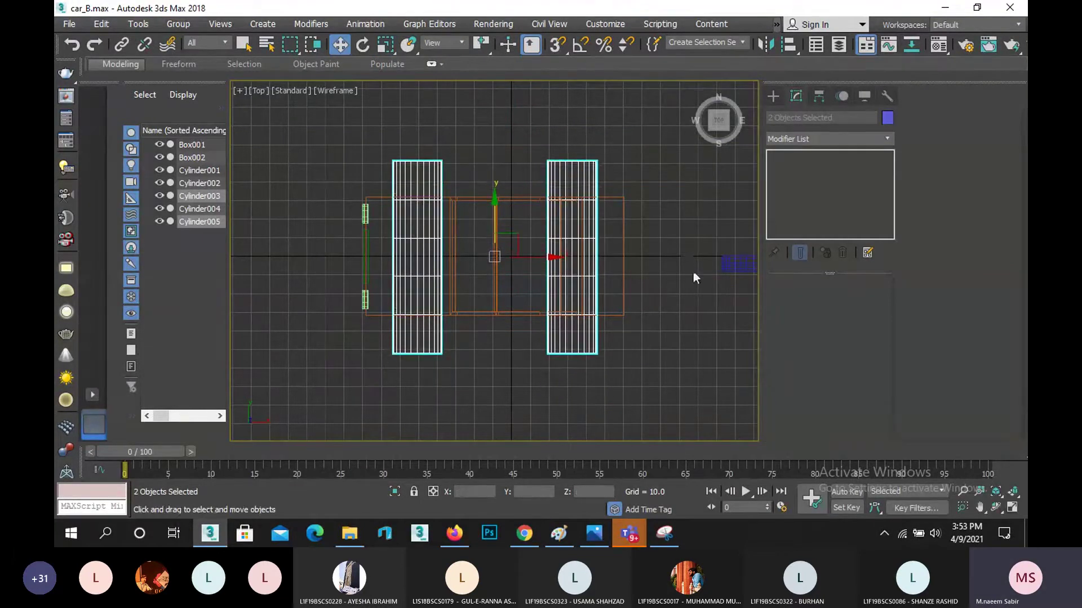
- Examine how the two long cylinders pass through the car body in the Perspective and Front views, ending with nothing selected
left_click(1012, 508)
left_click(688, 420)
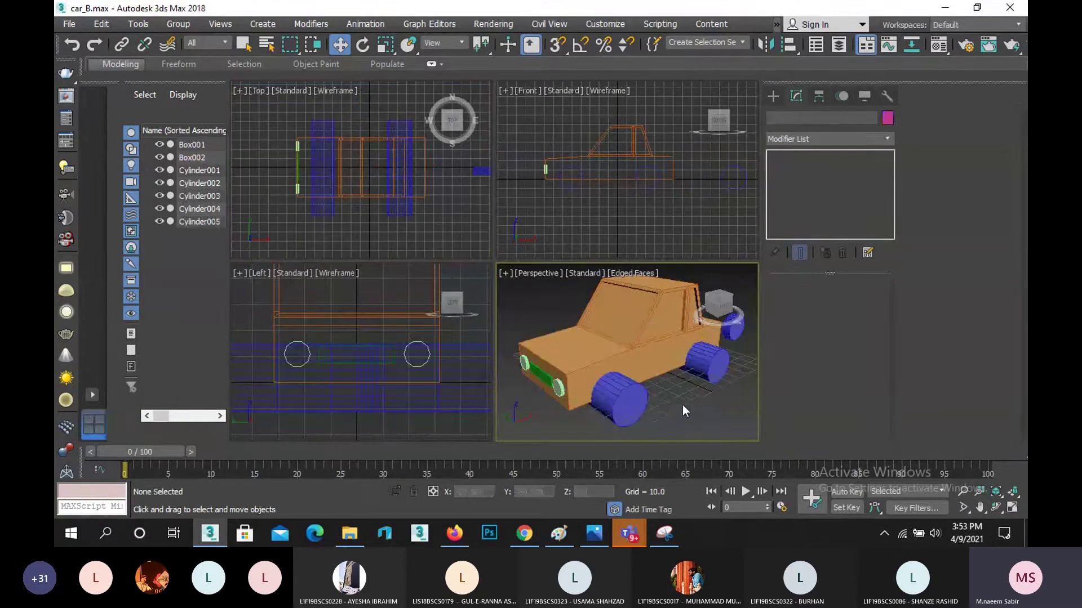
left_click(1013, 508)
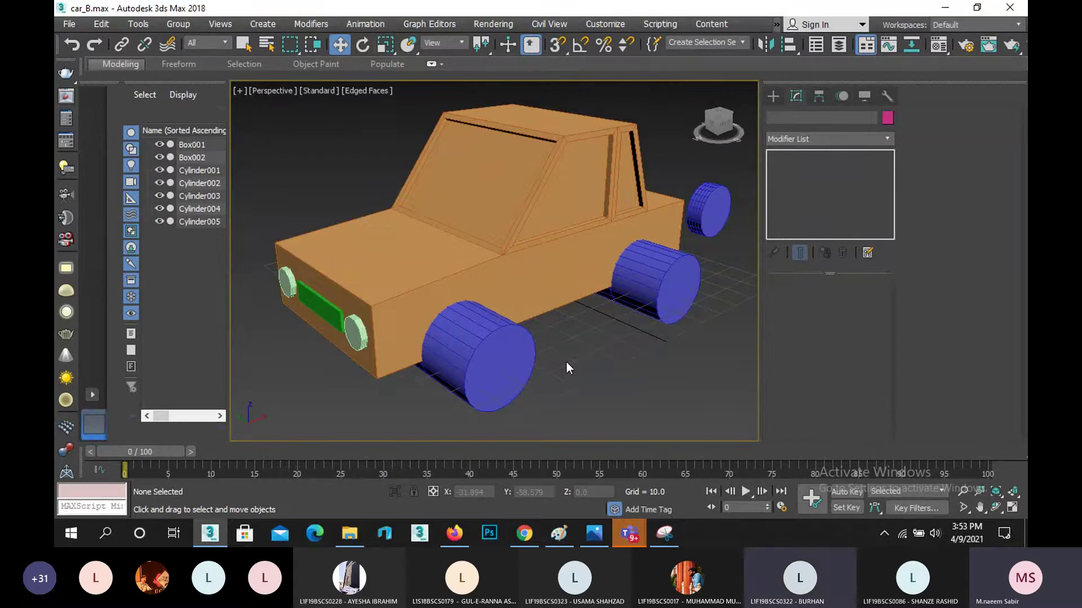
left_click(521, 360)
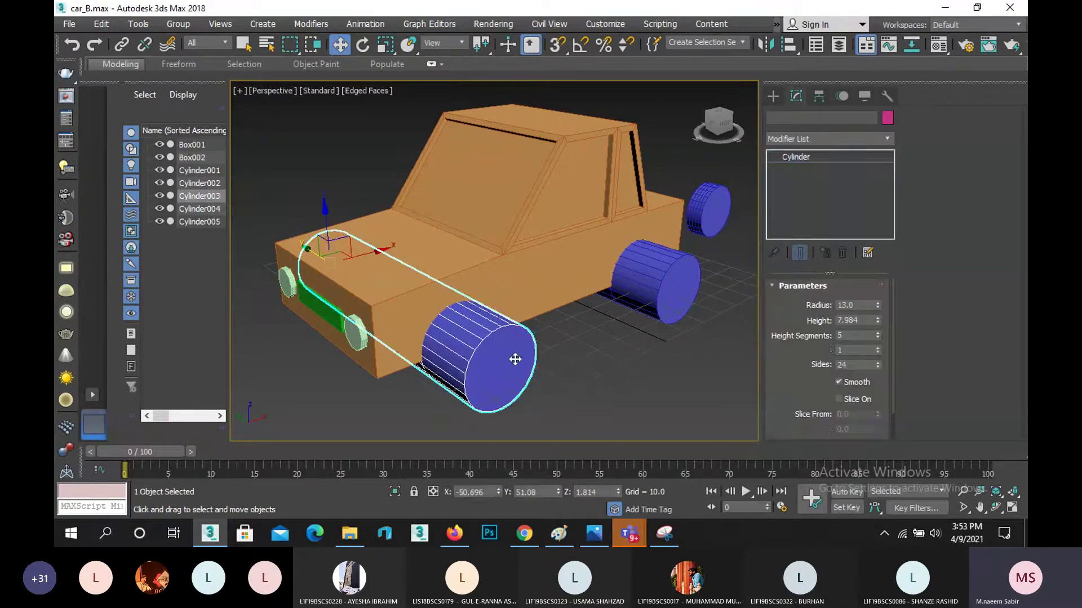
left_click(665, 279, "ctrl")
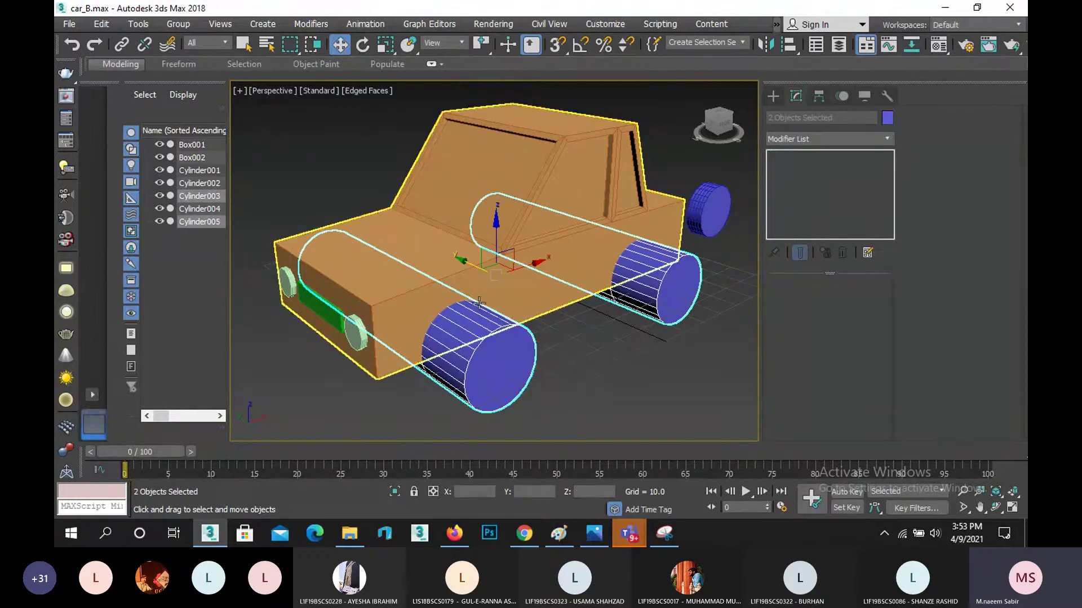
key("f")
key("z")
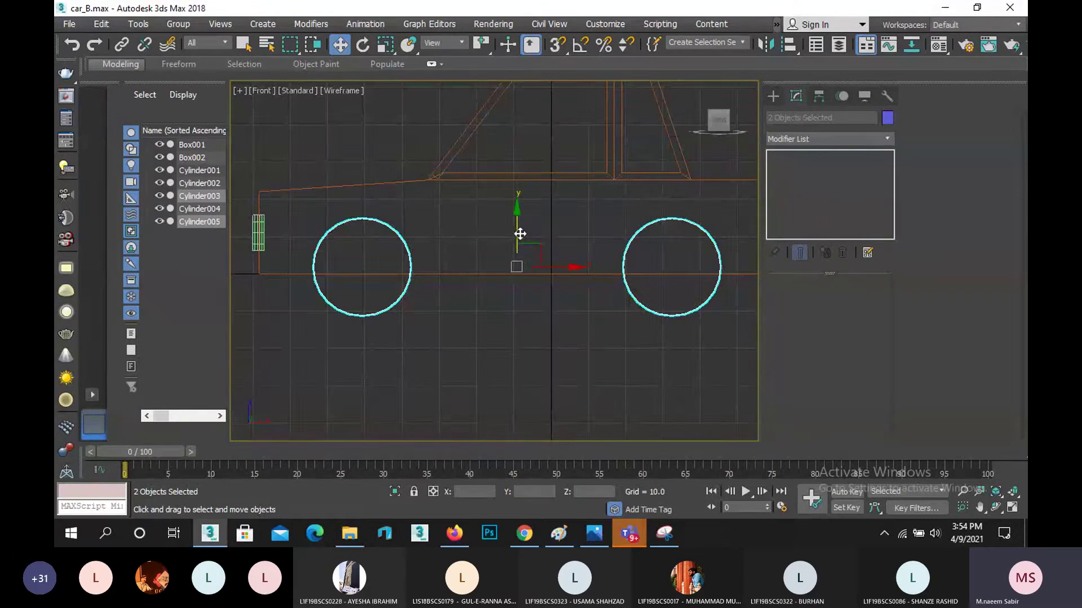
key("p")
left_click(573, 387)
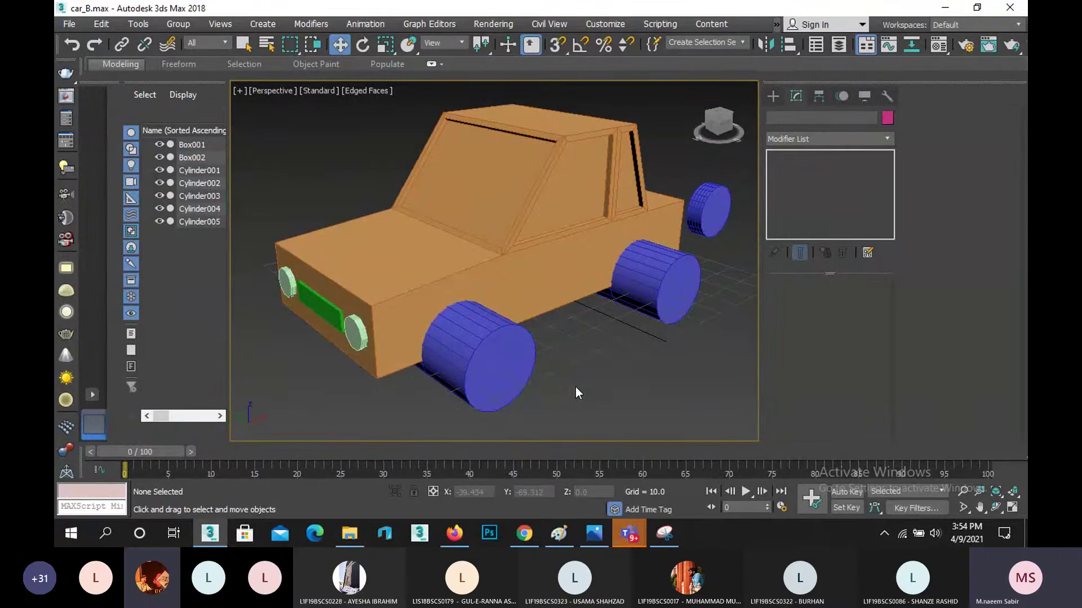
- Subtract the long front and rear wheel cylinders from the car body with ProBoolean to cut the wheel openings
left_click(547, 308)
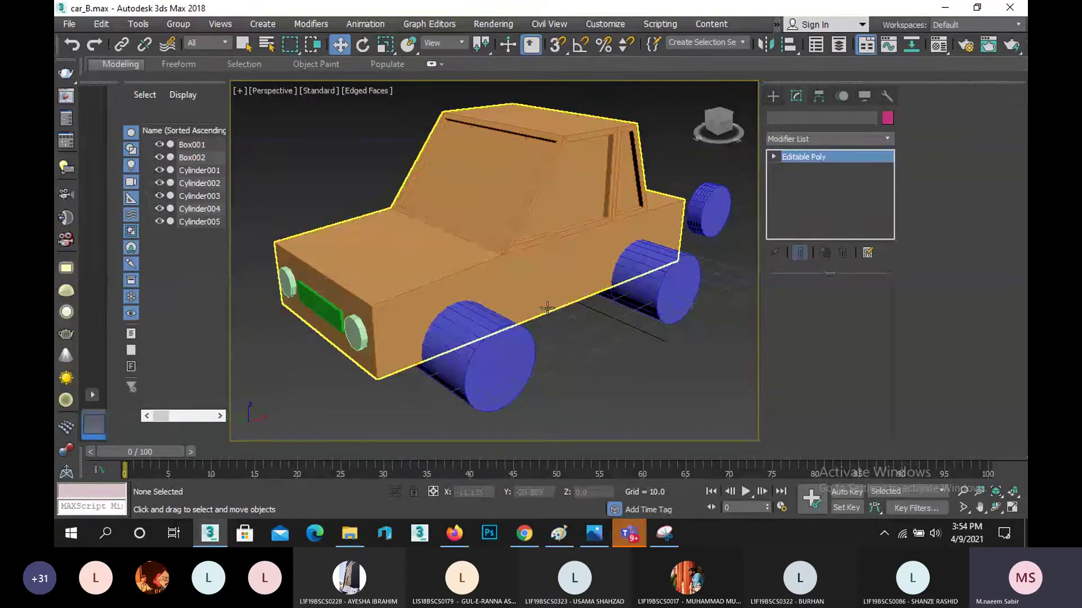
left_click(547, 308)
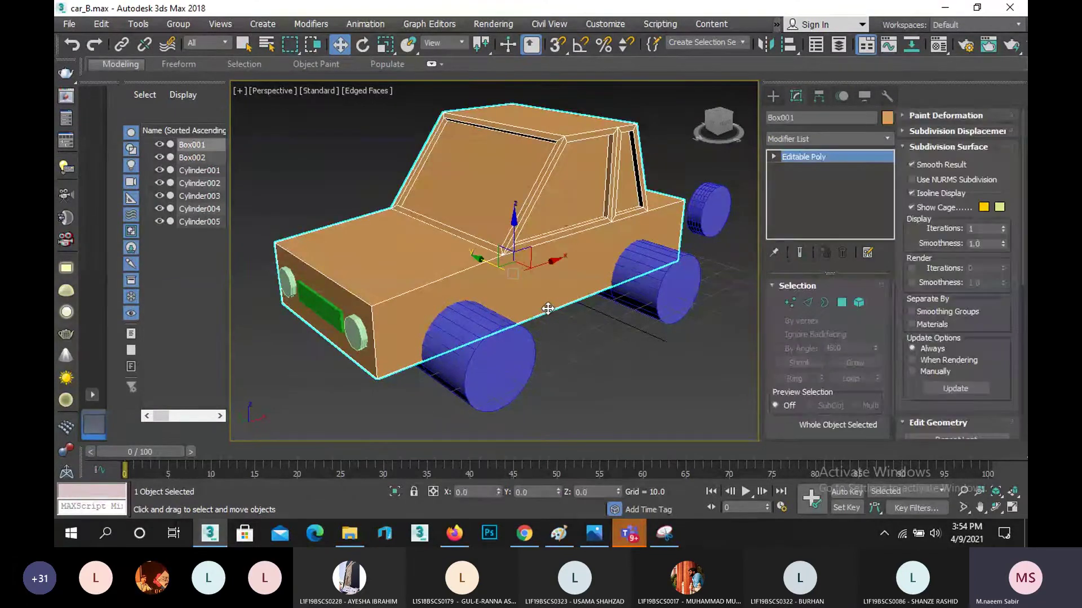
left_click(772, 96)
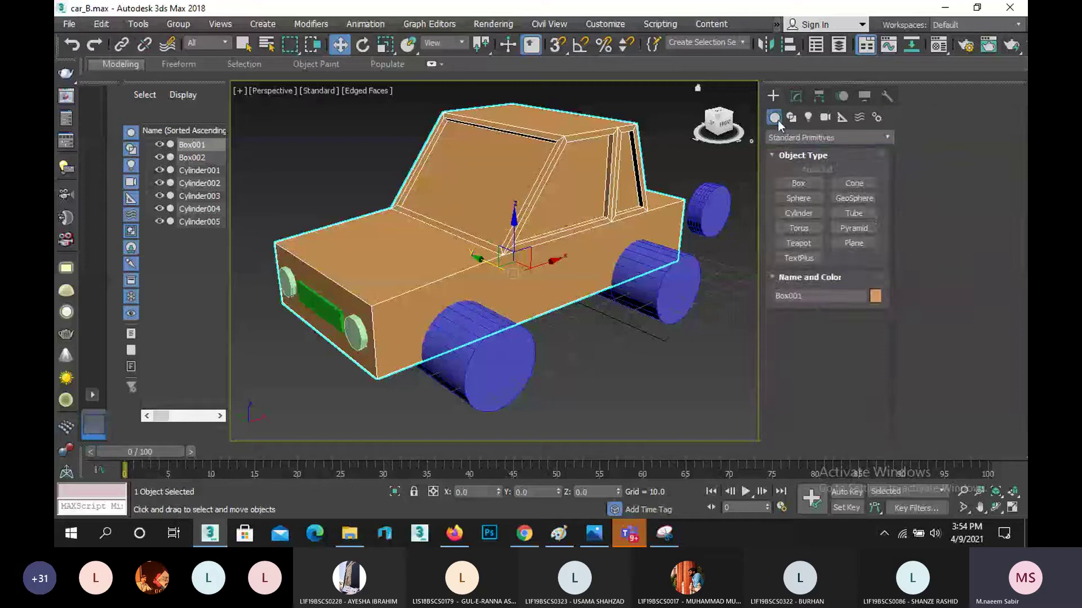
left_click(791, 137)
left_click(825, 177)
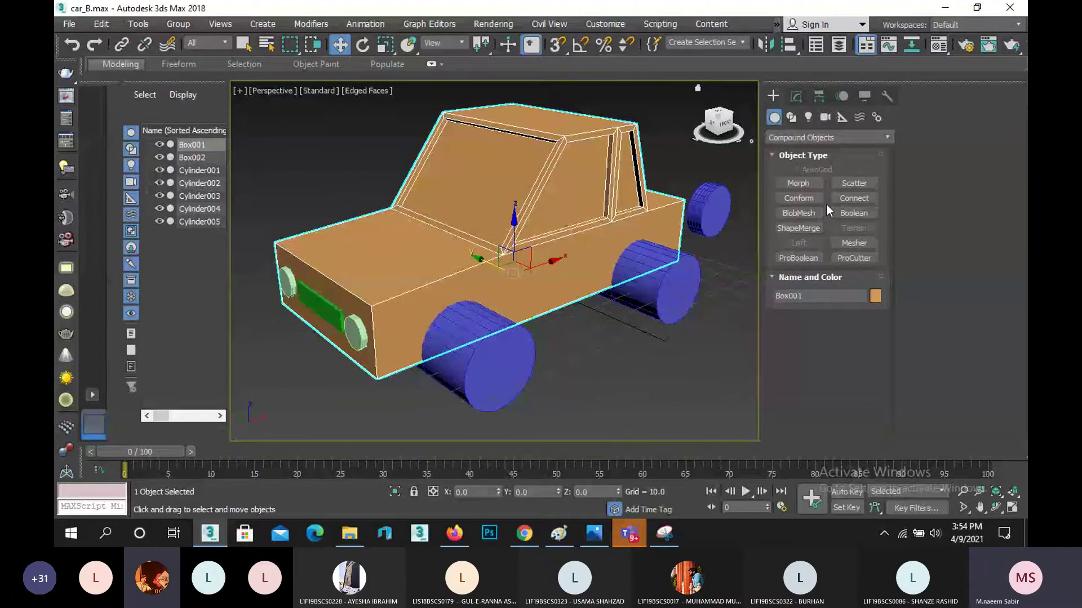
left_click(798, 258)
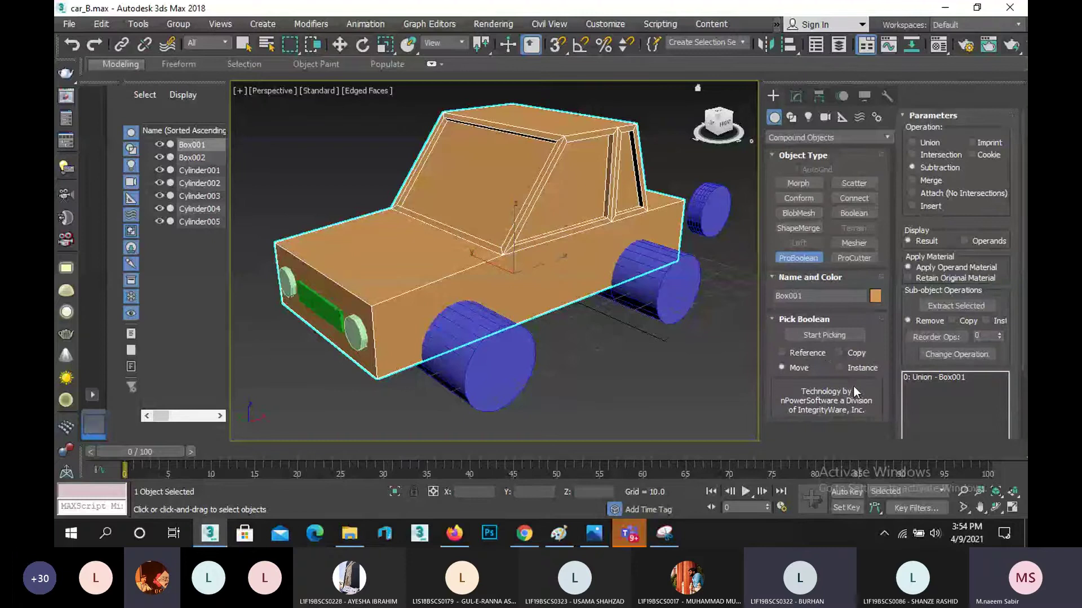
left_click(824, 336)
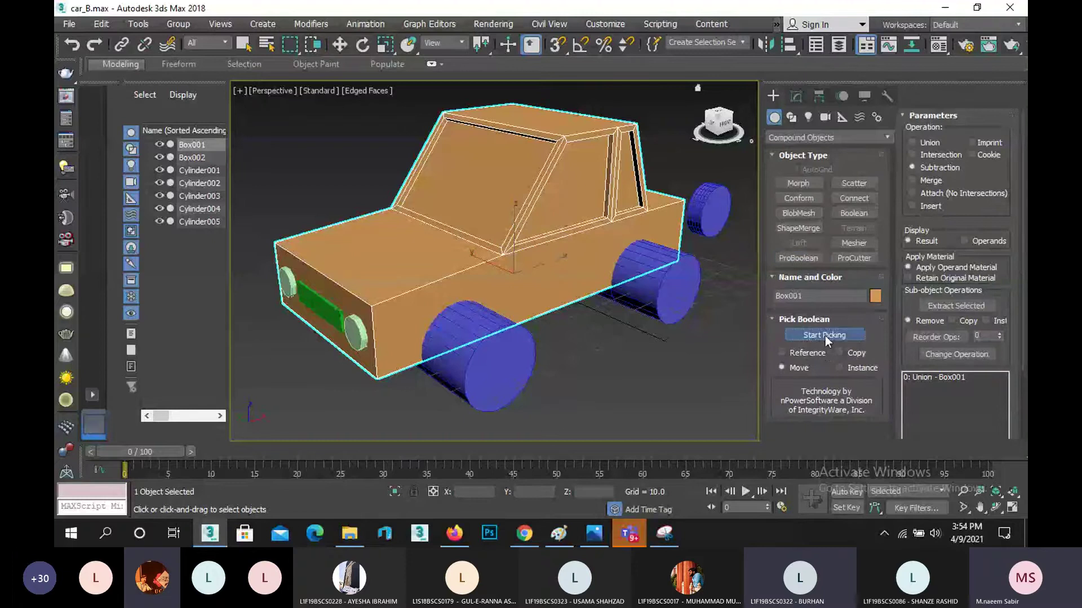
left_click(482, 370)
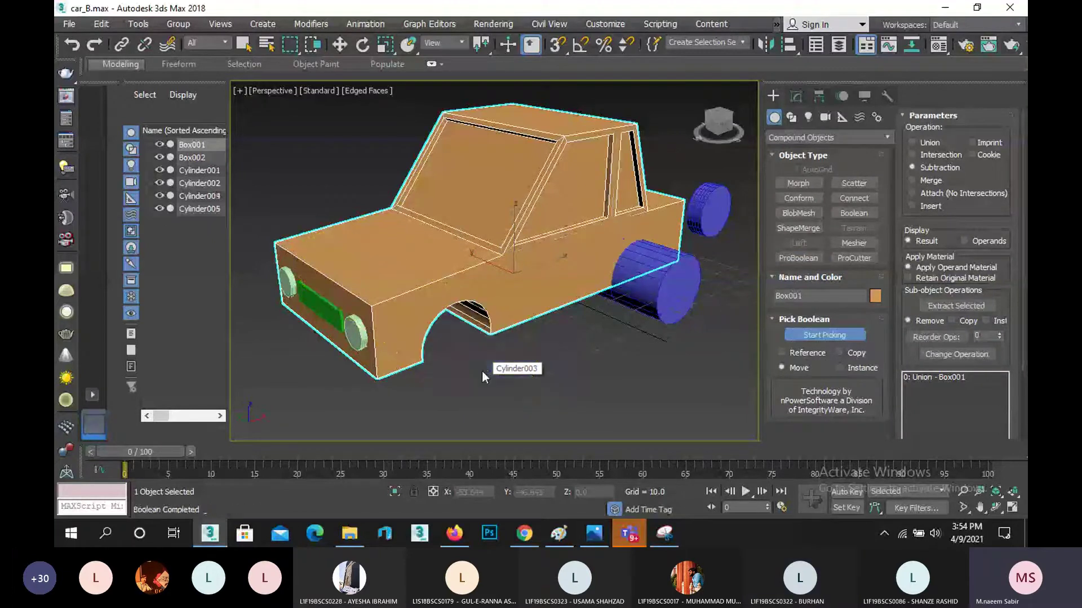
left_click(651, 308)
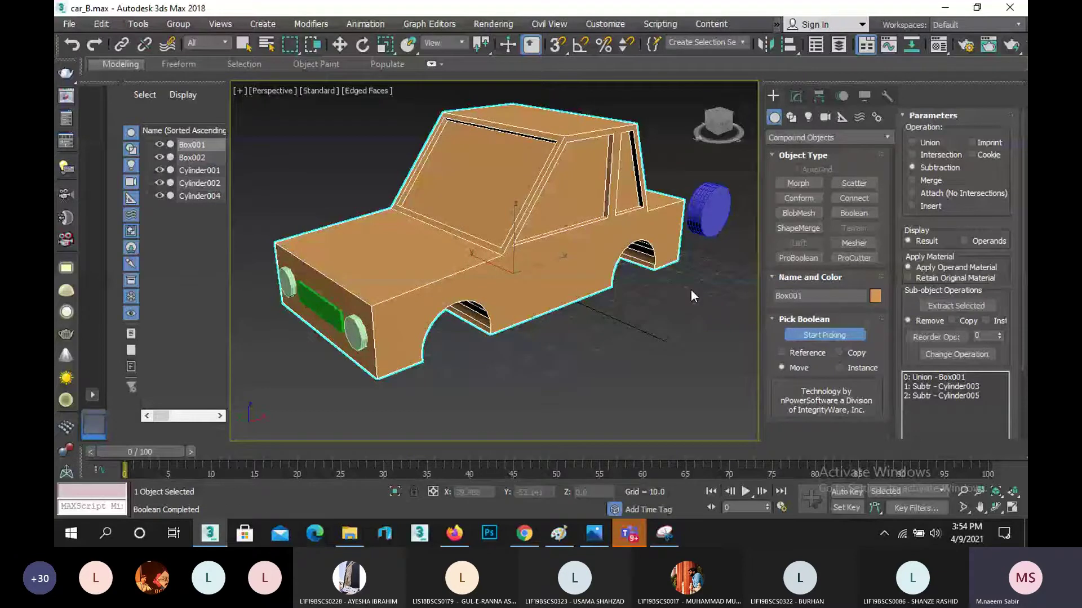
key("w")
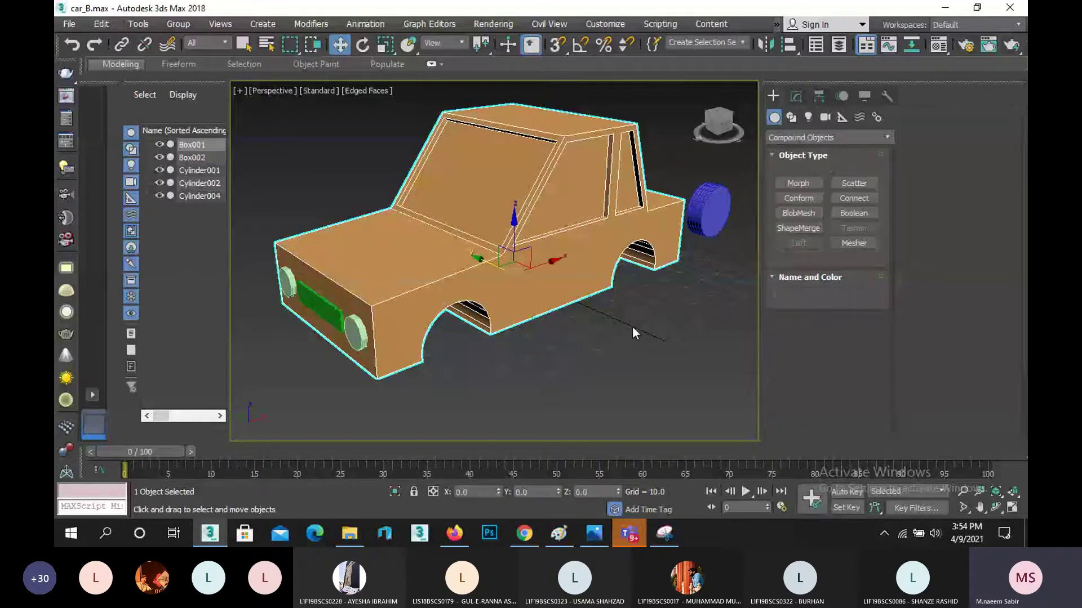
right_click(632, 328)
left_click(522, 350)
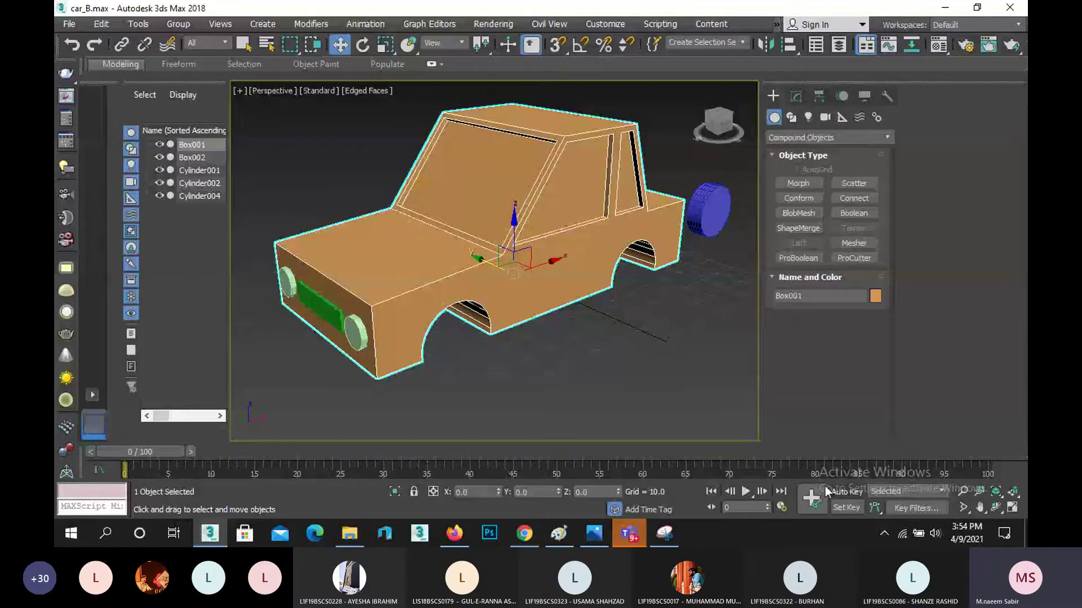
- In the Front view, move the spare wheel cylinder behind the car along X into the front wheel opening at about X -50.8
middle_click_drag(557, 355, 509, 331, "alt")
scroll(499, 341, "down", 3)
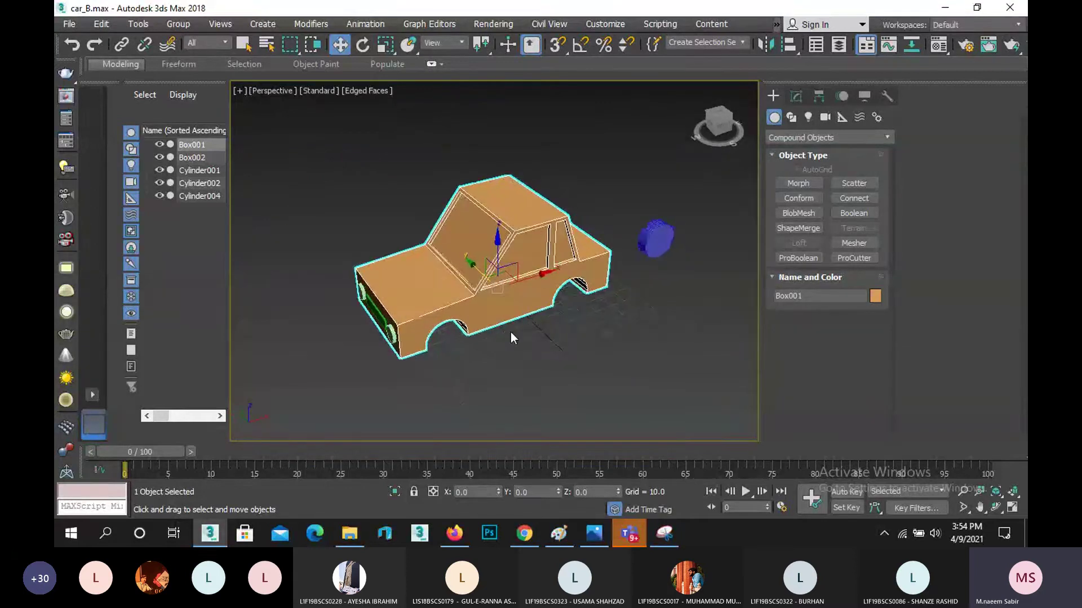
key("f")
scroll(510, 332, "down", 3)
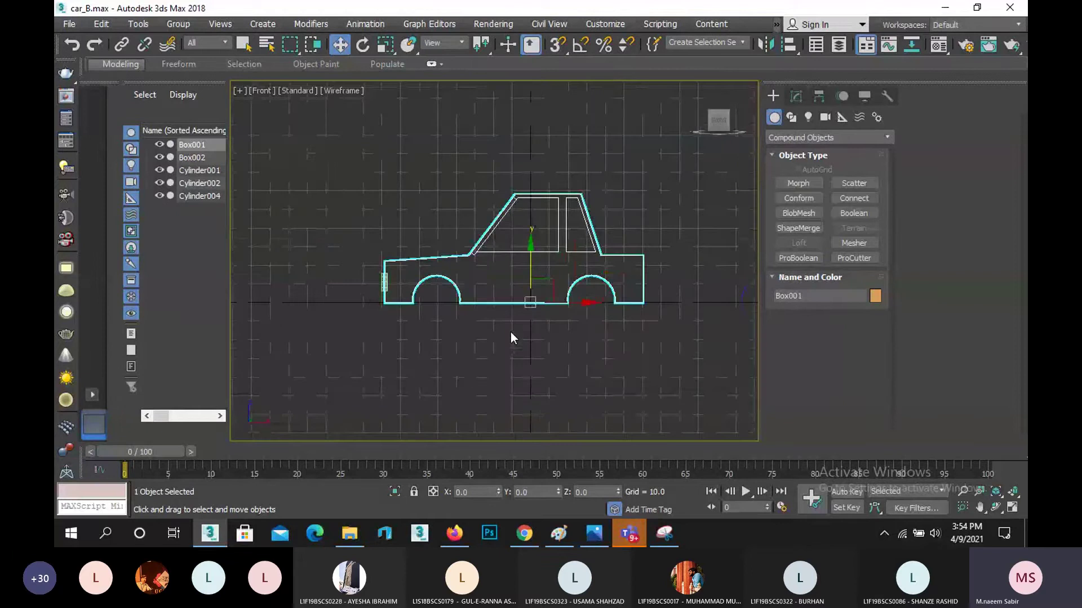
left_click(736, 275)
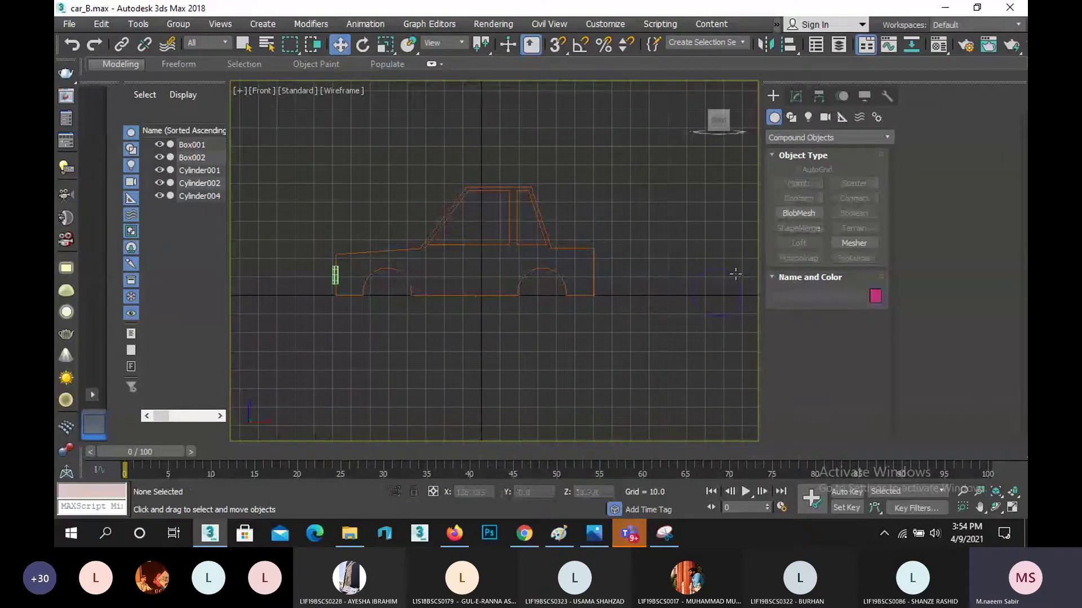
left_click_drag(735, 275, 417, 286)
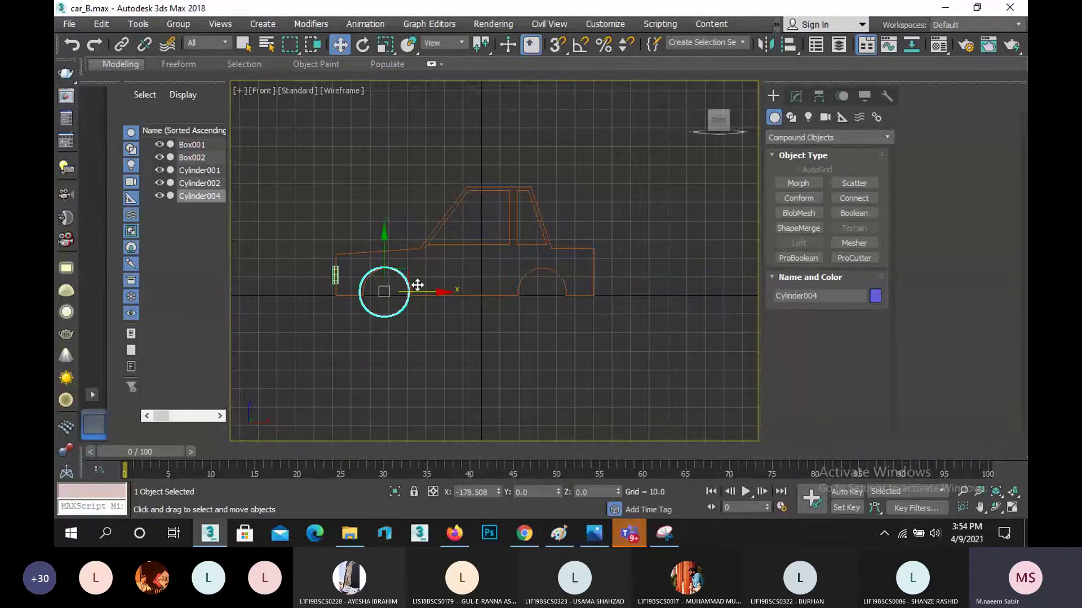
scroll(319, 299, "up", 5)
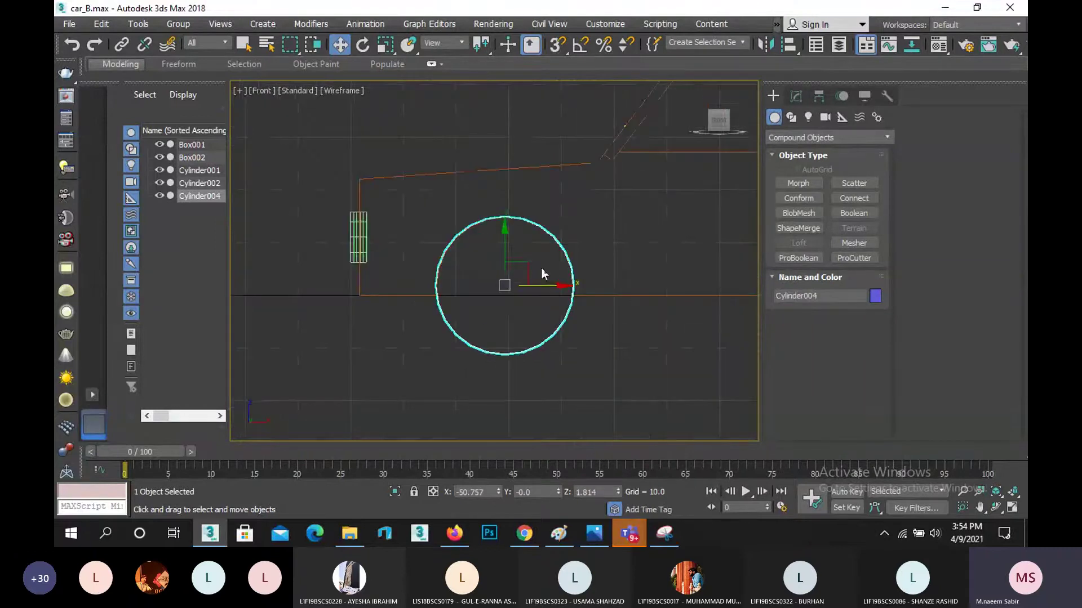
- Set the front wheel cylinder's radius to 11 and its height segments to 1
left_click(796, 96)
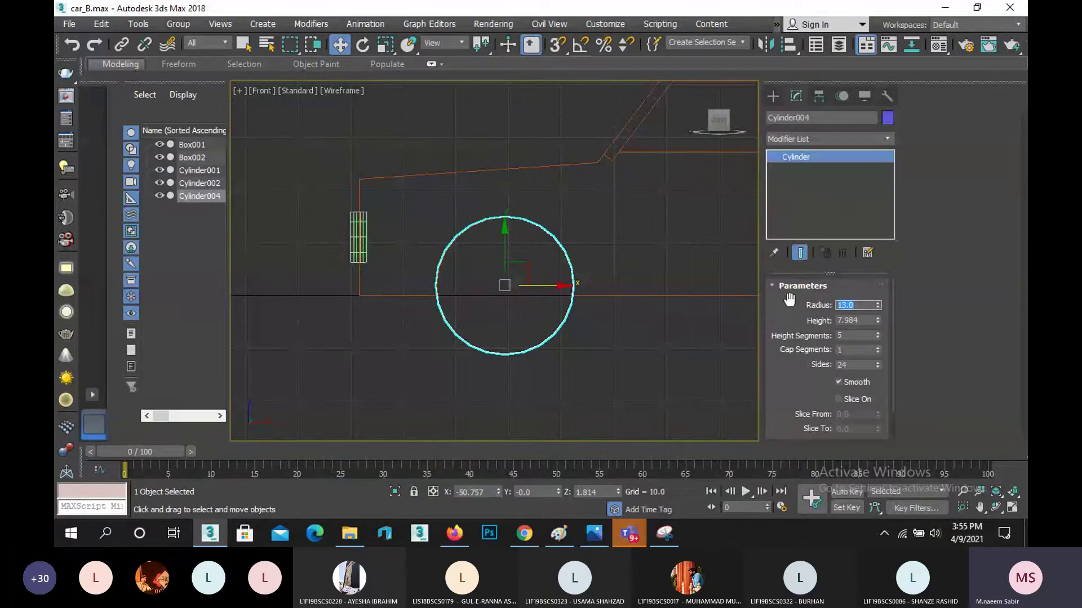
type("11")
key("Return")
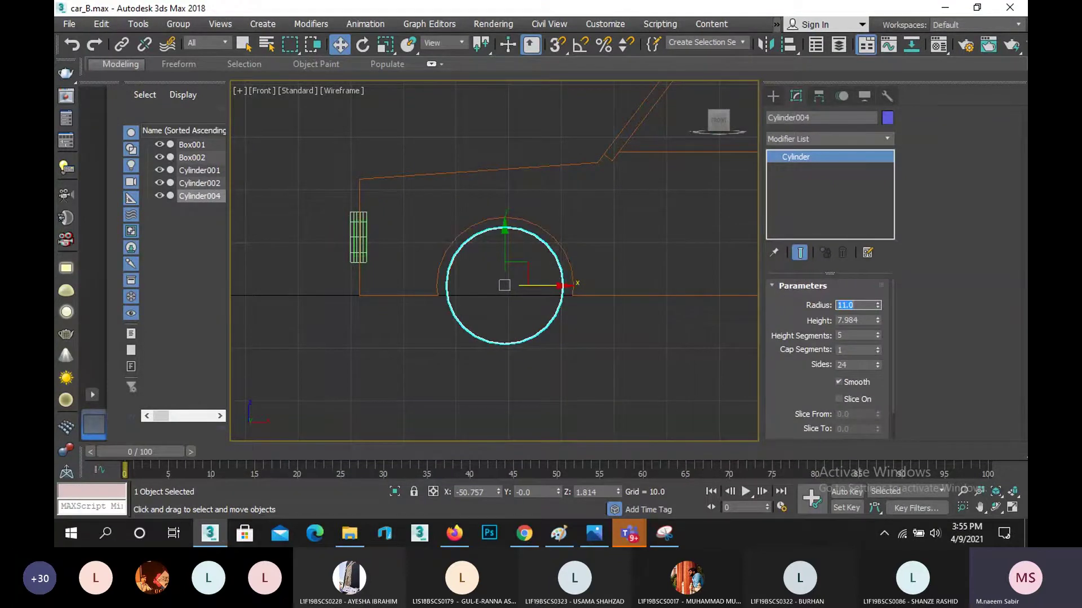
right_click(877, 336)
- In the Top view, move the front wheel along Y to the car's side at about Y -27.2 and set its height to 9
middle_click_drag(496, 314, 478, 313)
key("t")
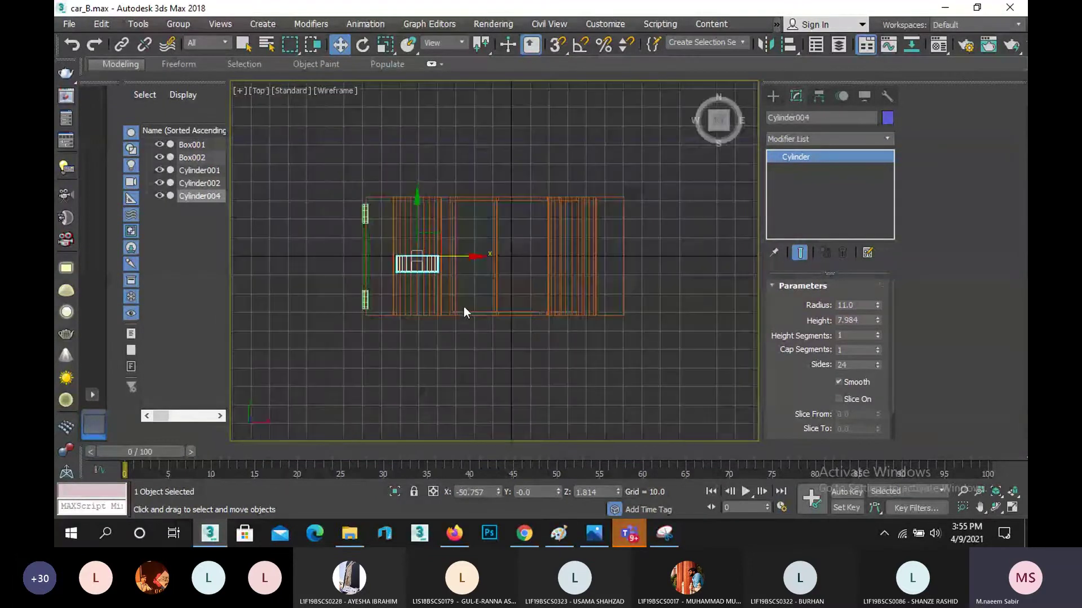
left_click_drag(419, 214, 419, 263)
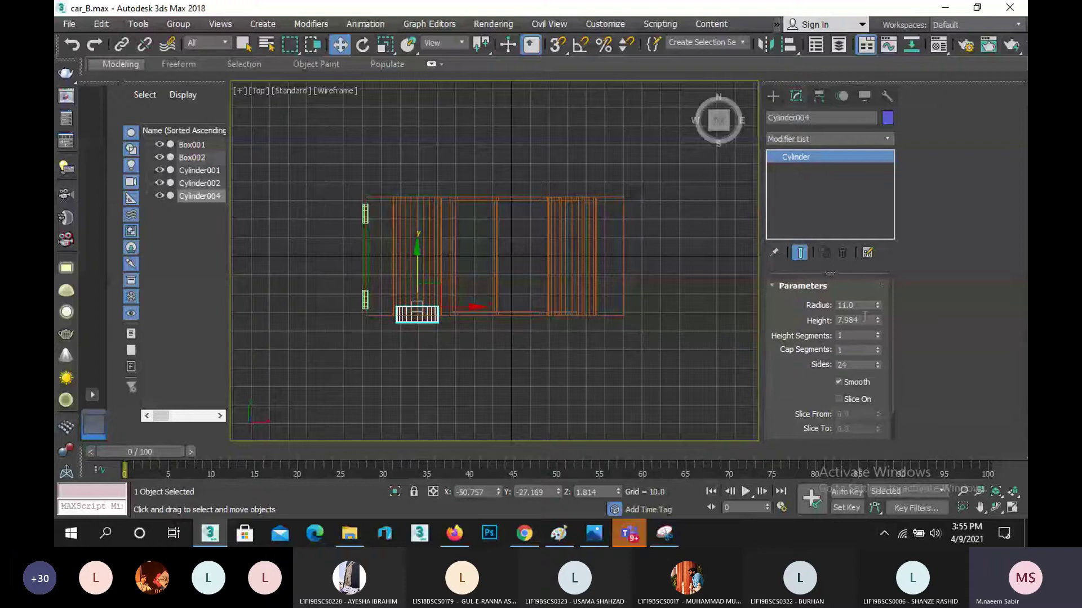
left_click_drag(870, 320, 815, 317)
type("9")
key("Return")
- Move the front wheel slightly inward along Y to about Y -24.9 and check its fit in the Perspective view
scroll(383, 322, "up", 4)
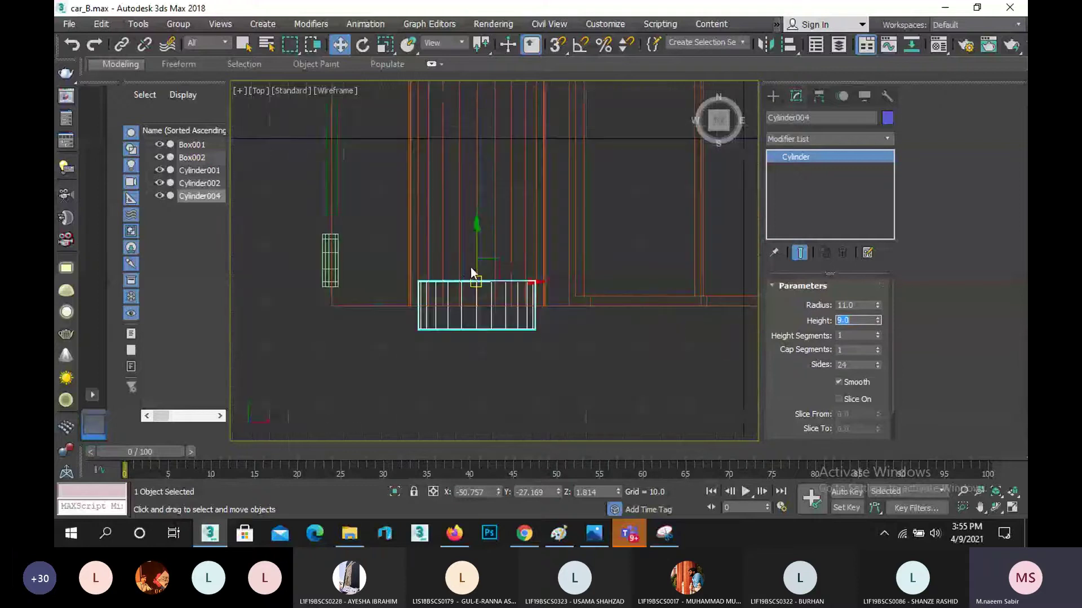
left_click_drag(471, 268, 474, 236)
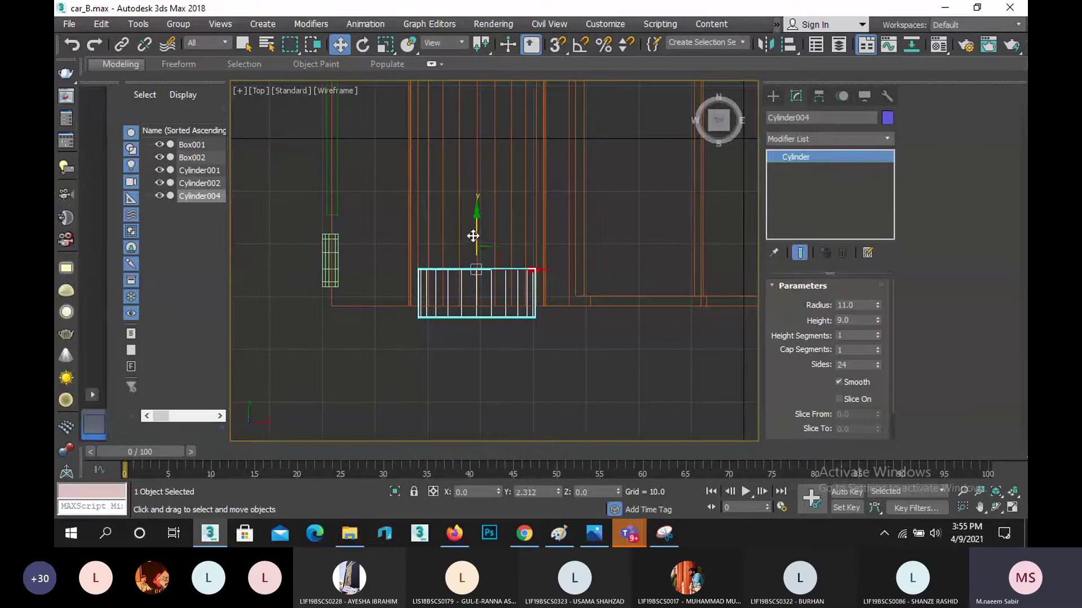
scroll(473, 246, "down", 3)
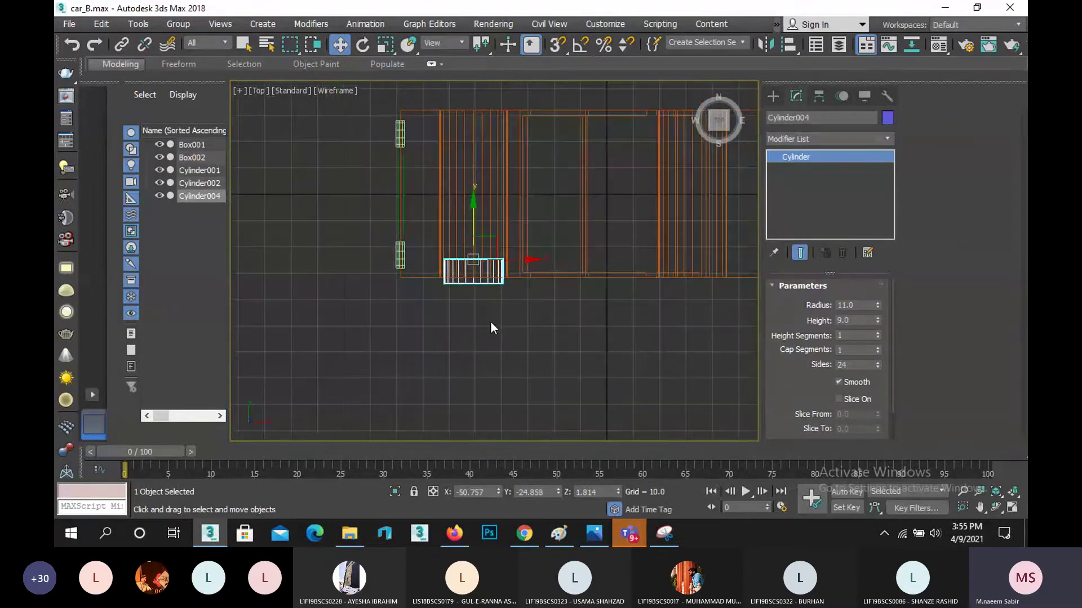
key("p")
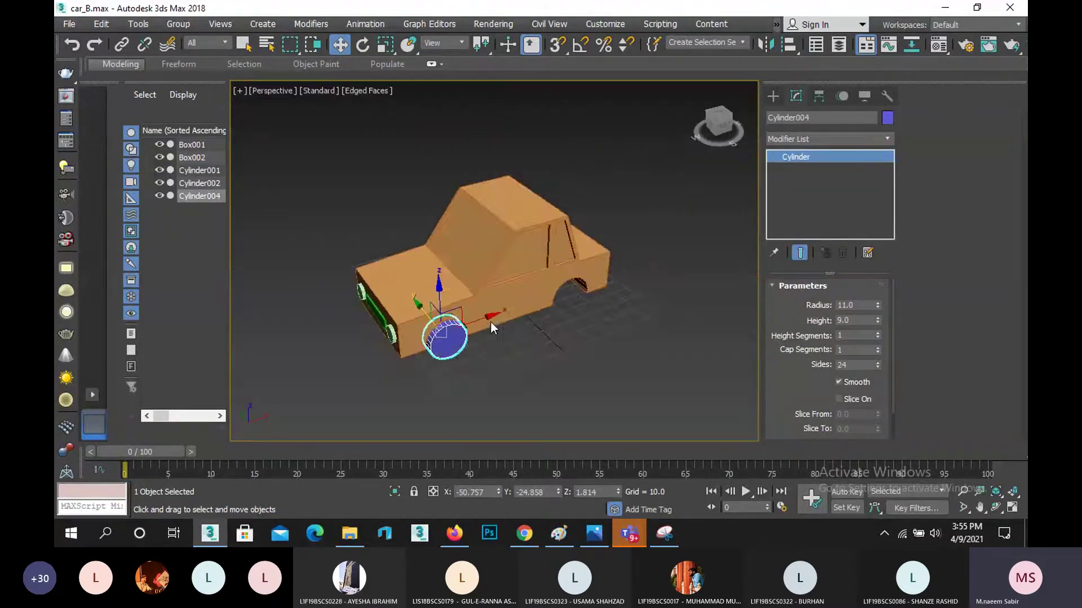
scroll(461, 378, "up", 4)
middle_click_drag(488, 378, 491, 384)
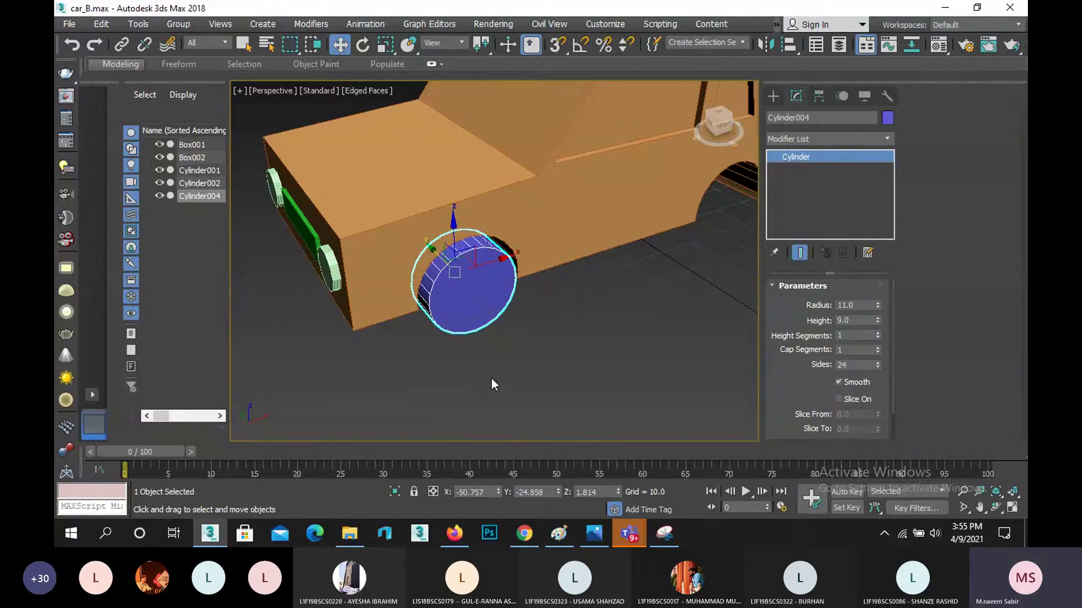
- Check the wheel design in car.jpg, then make a hub by cloning the front wheel cylinder uniformly scaled to about 49.6% in the Front view
left_click(596, 534)
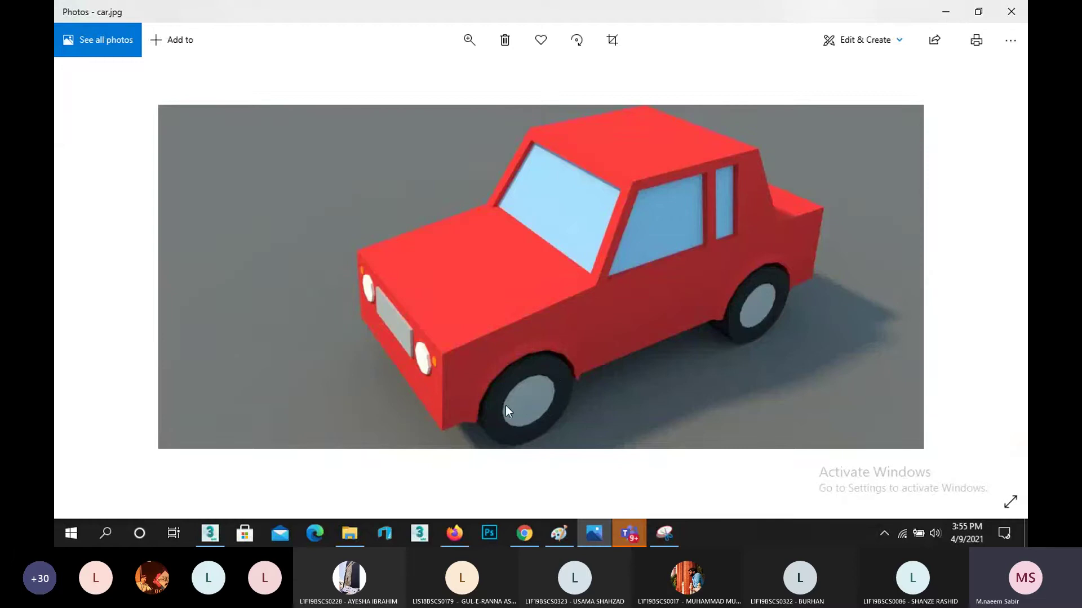
left_click(945, 12)
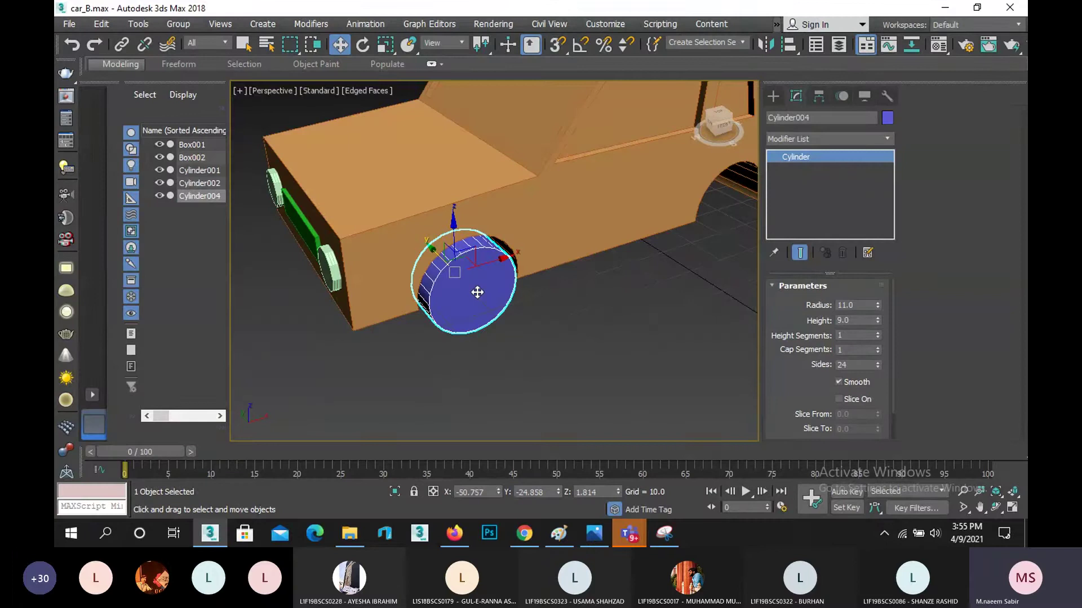
key("f")
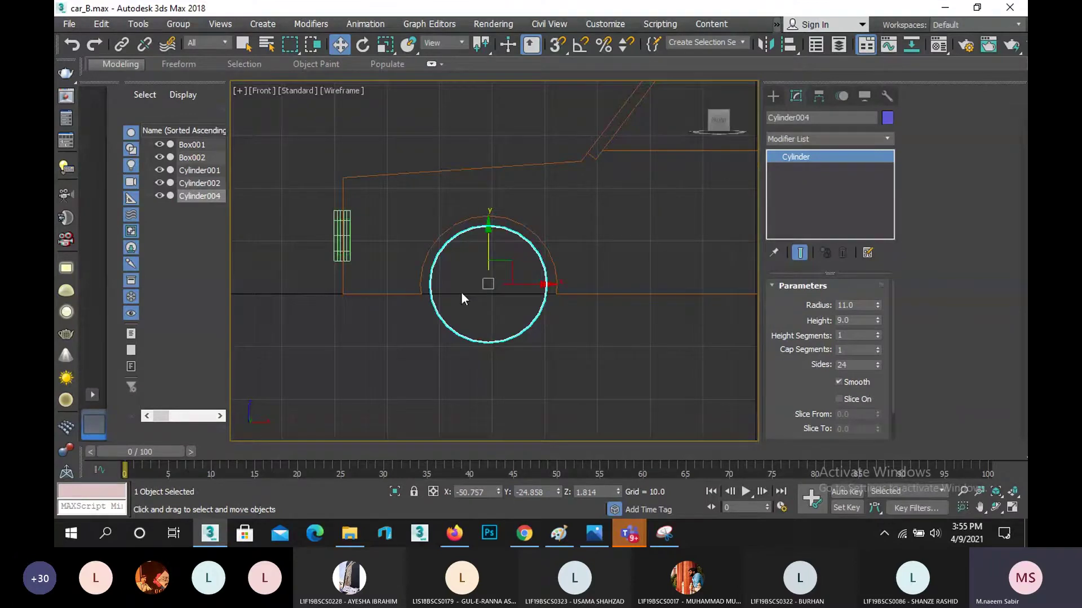
left_click(385, 45)
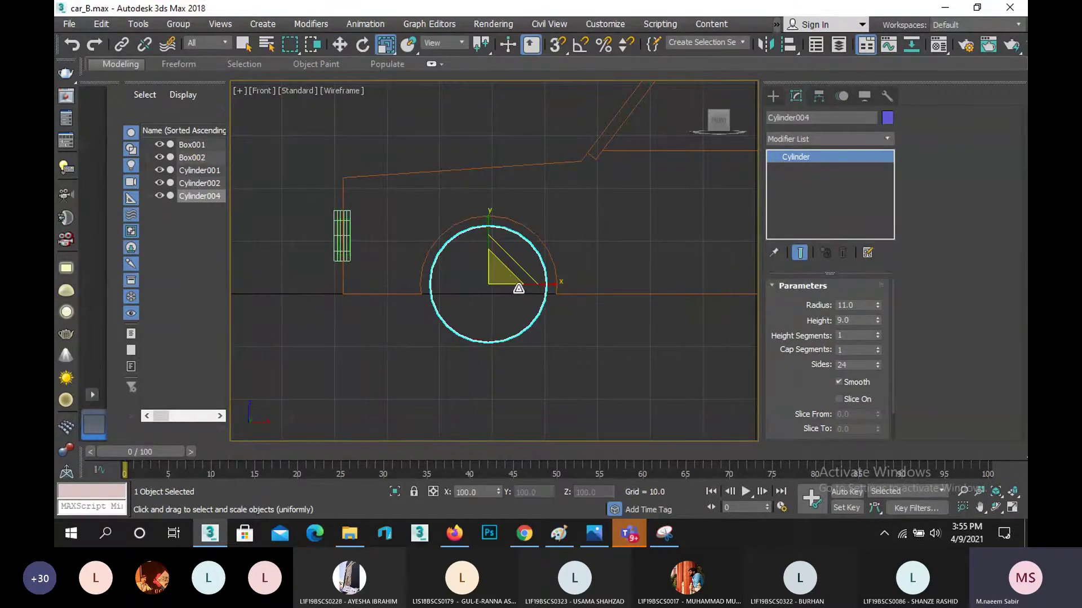
mouse_move(519, 288)
left_mouse_down()
mouse_move(491, 307)
mouse_move(477, 351)
left_mouse_up()
left_click(539, 325)
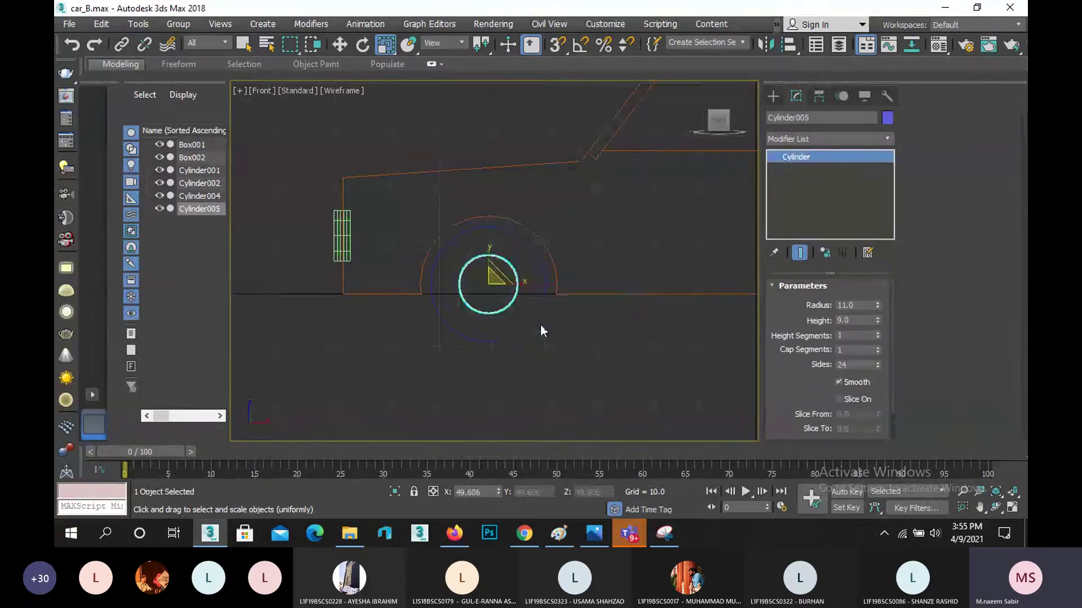
- In the Top view, move the small hub cylinder outward along Y to about Y -29.7 so it protrudes from the wheel
key("t")
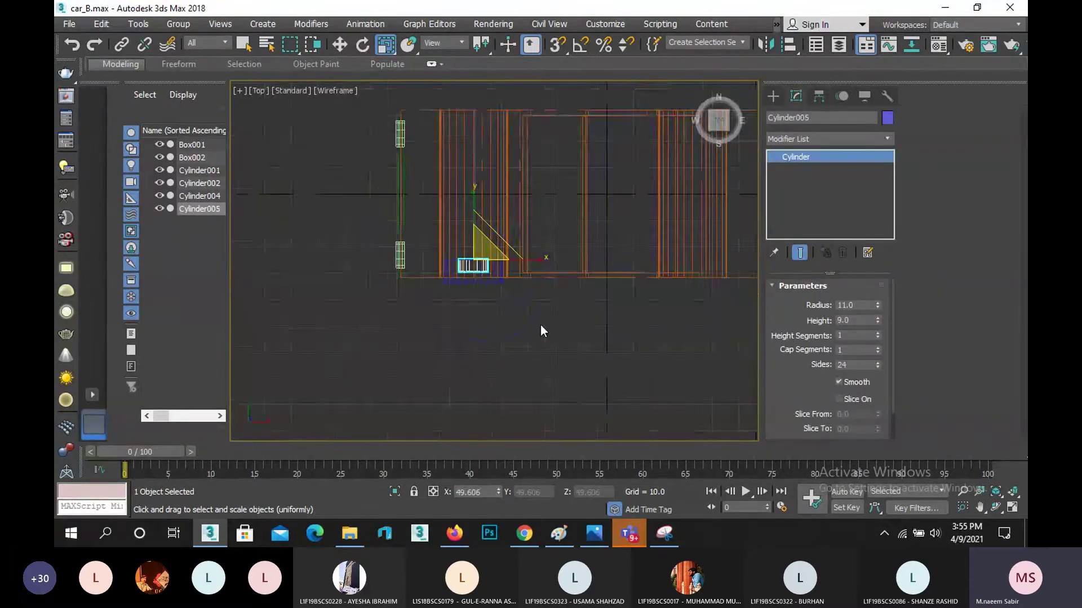
left_click(340, 45)
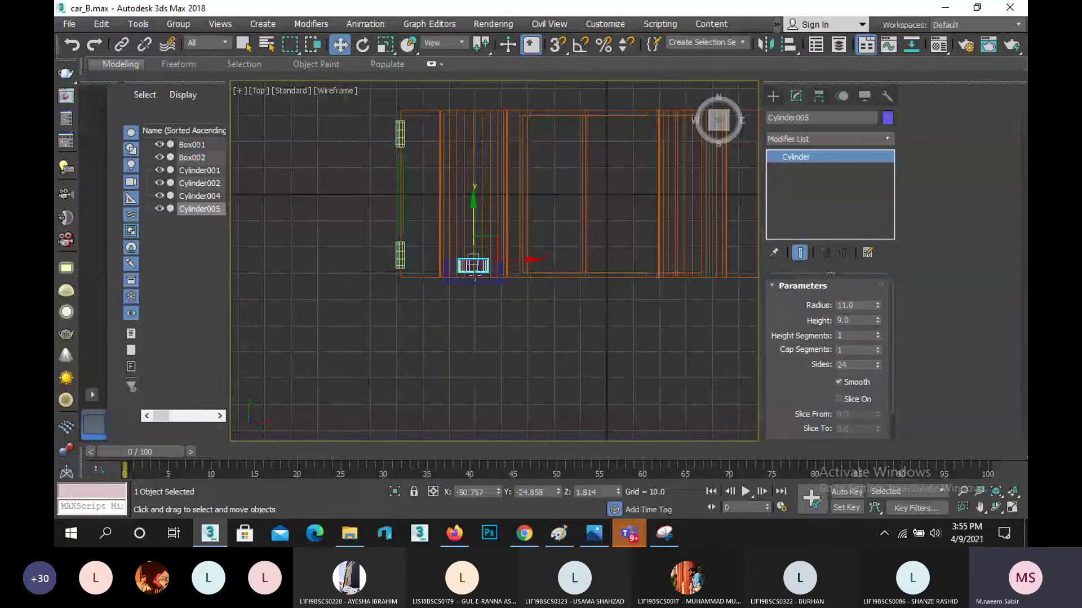
scroll(474, 275, "up", 3)
left_click_drag(472, 200, 476, 225)
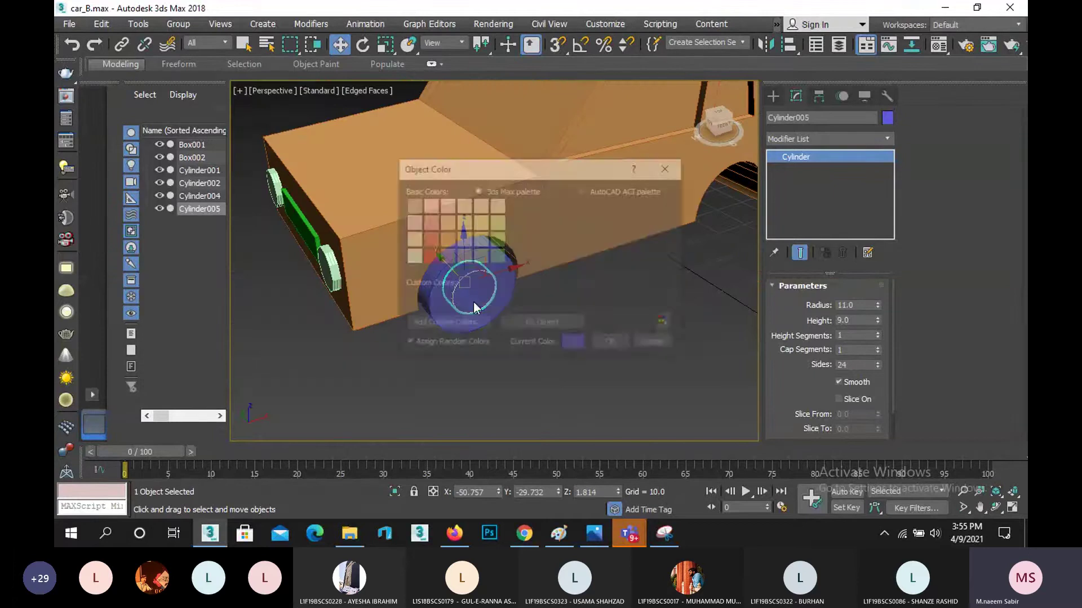
- Set the hub cylinder's object color to the palest cyan of the basic colors and deselect it
left_click(415, 255)
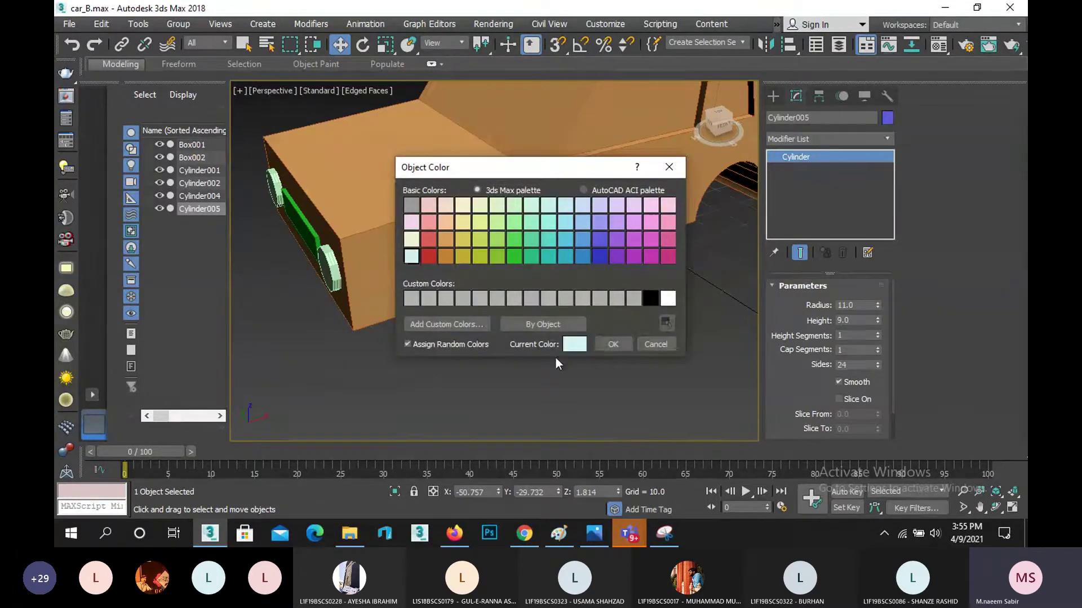
left_click(612, 345)
left_click(612, 345)
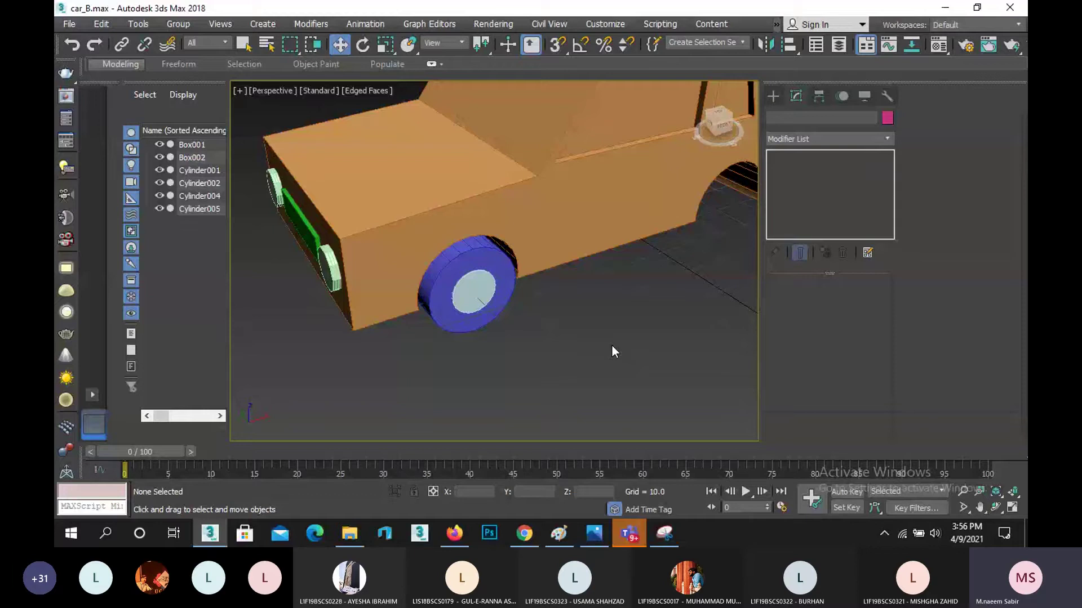
- Set the hub cylinder's radius to 13 and deselect it
left_click(471, 297)
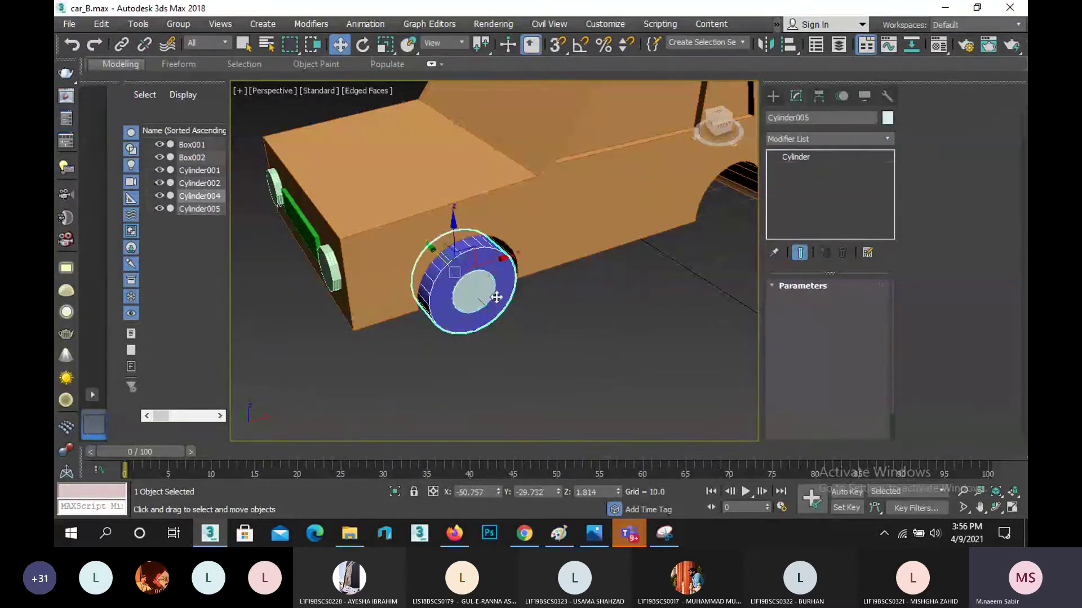
left_click(473, 289)
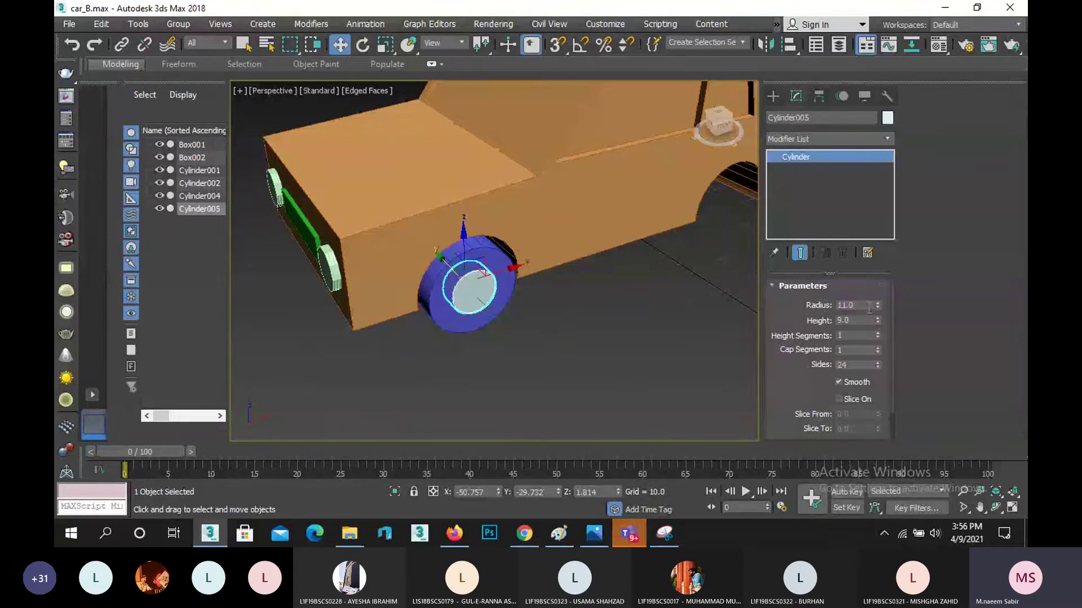
left_click(860, 307)
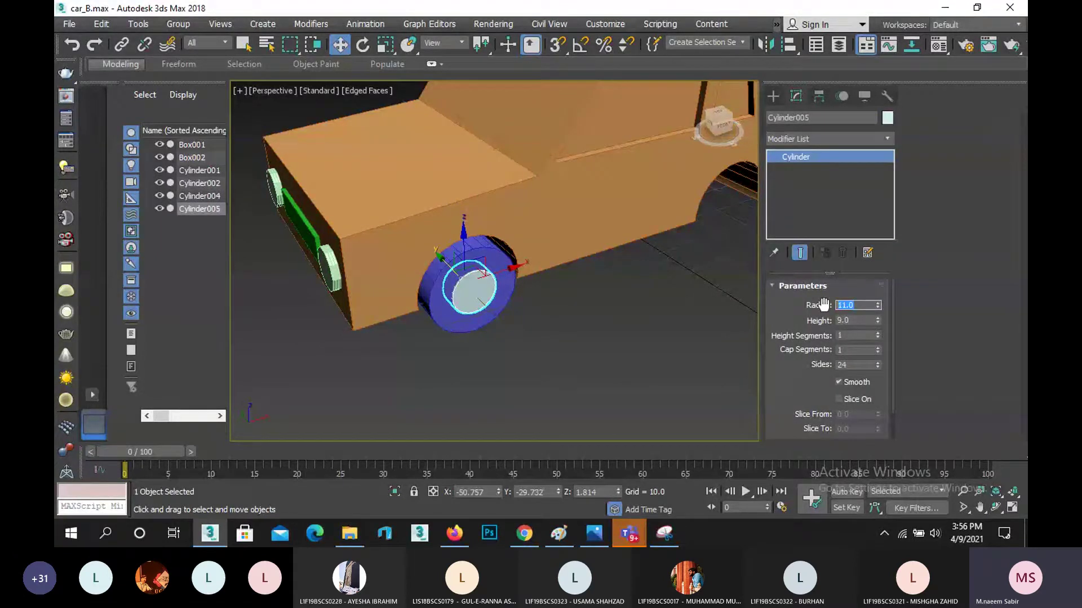
type("12")
key("Return")
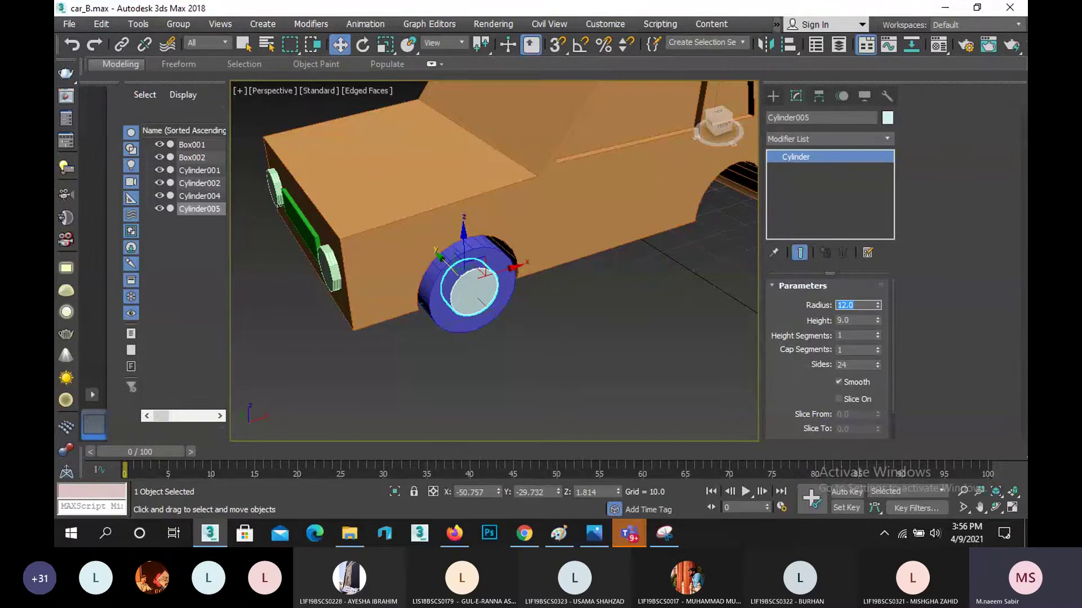
type("13")
key("Return")
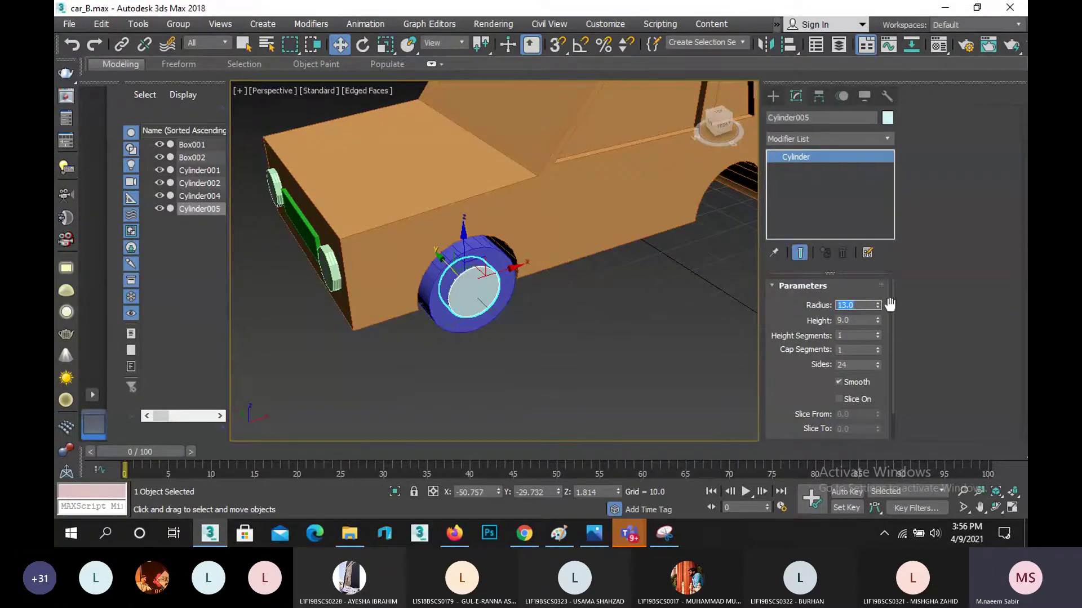
left_click(582, 292)
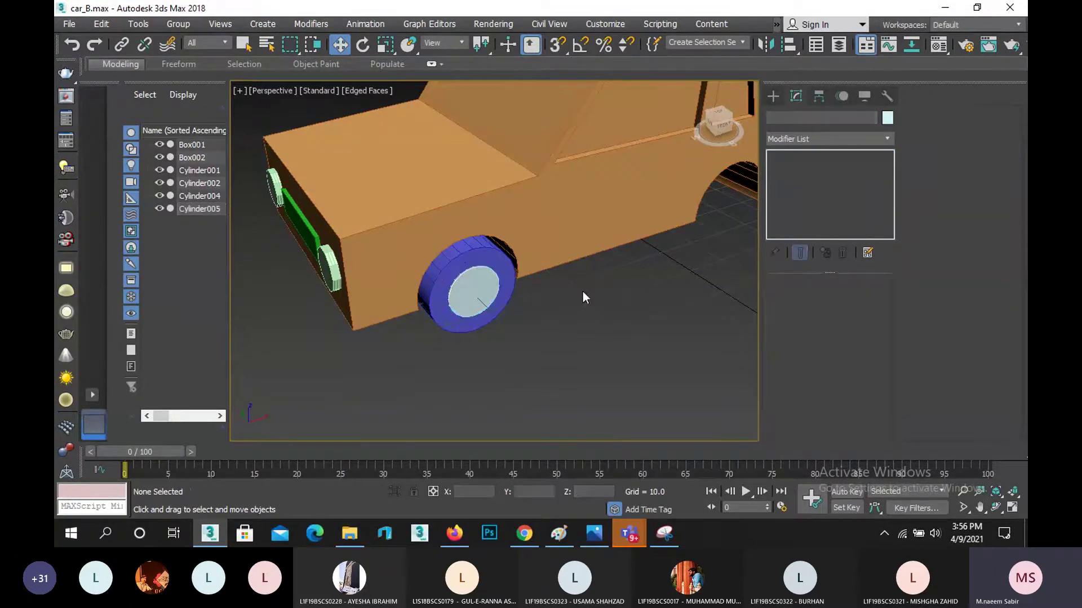
- Group the front wheel cylinder and its hub under the name t-1
left_click(482, 310)
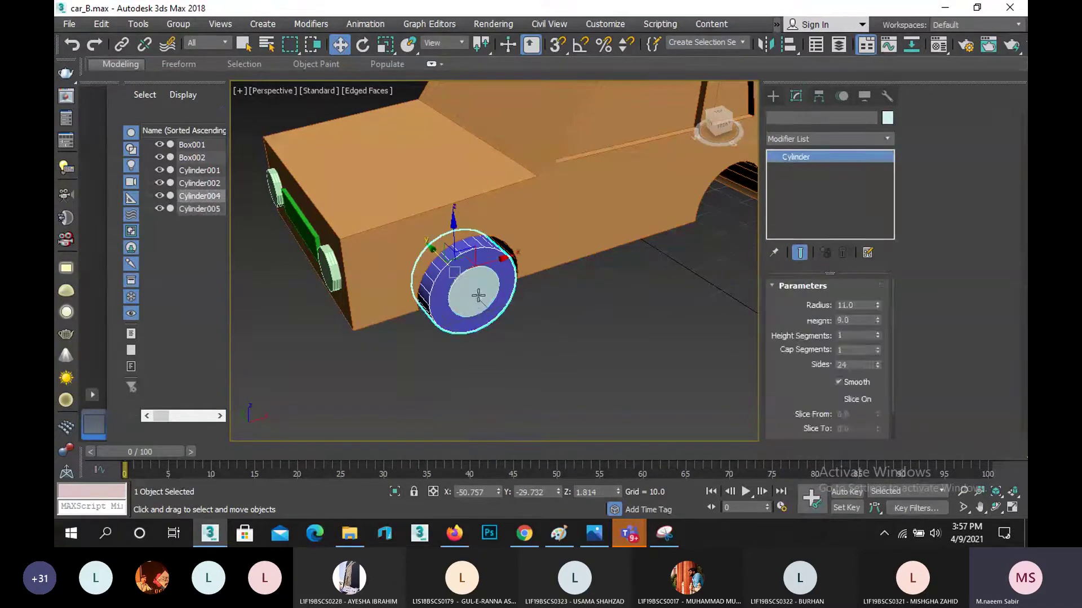
left_click(478, 296)
left_click(476, 301)
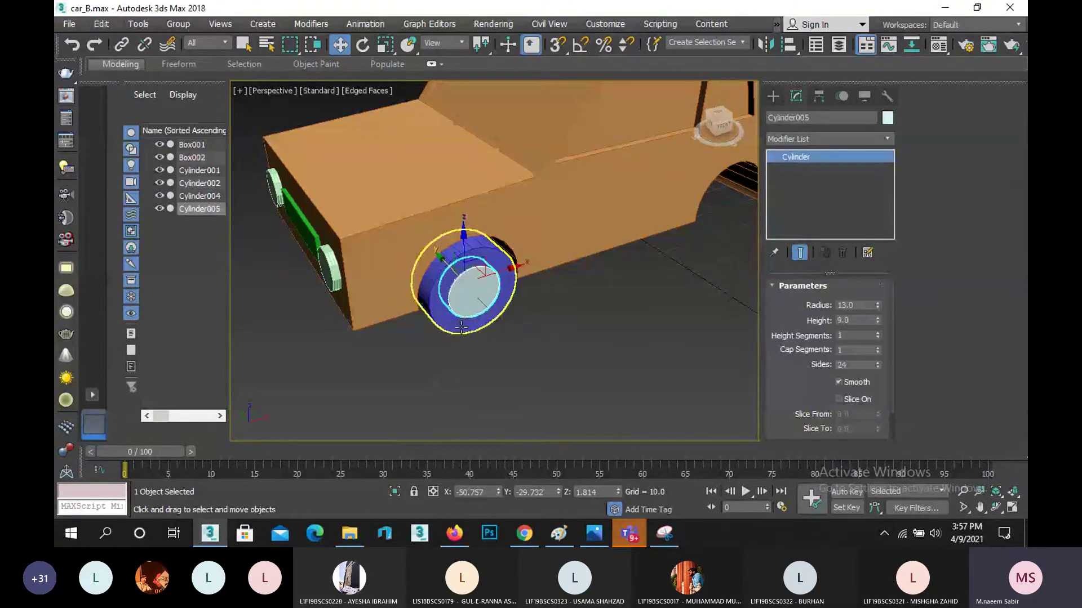
left_click(465, 288)
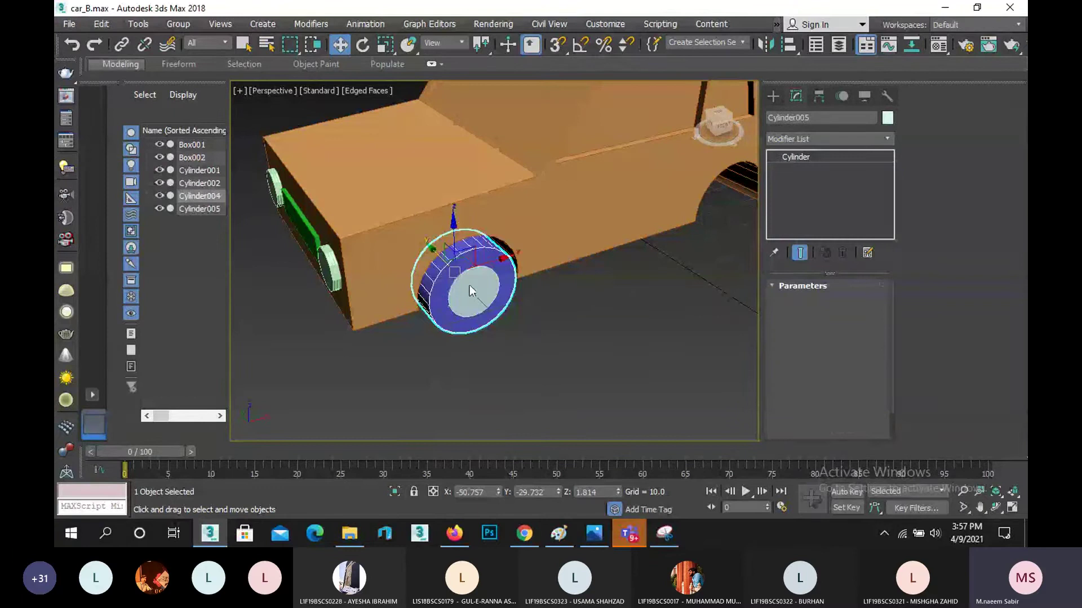
left_click(471, 294, "ctrl")
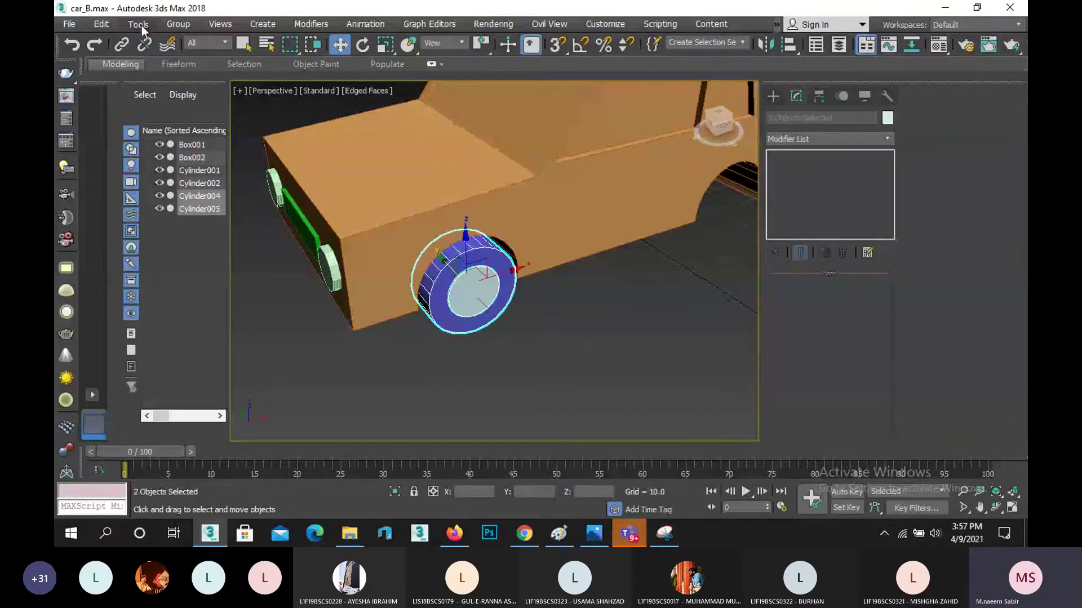
left_click(178, 23)
left_click(189, 36)
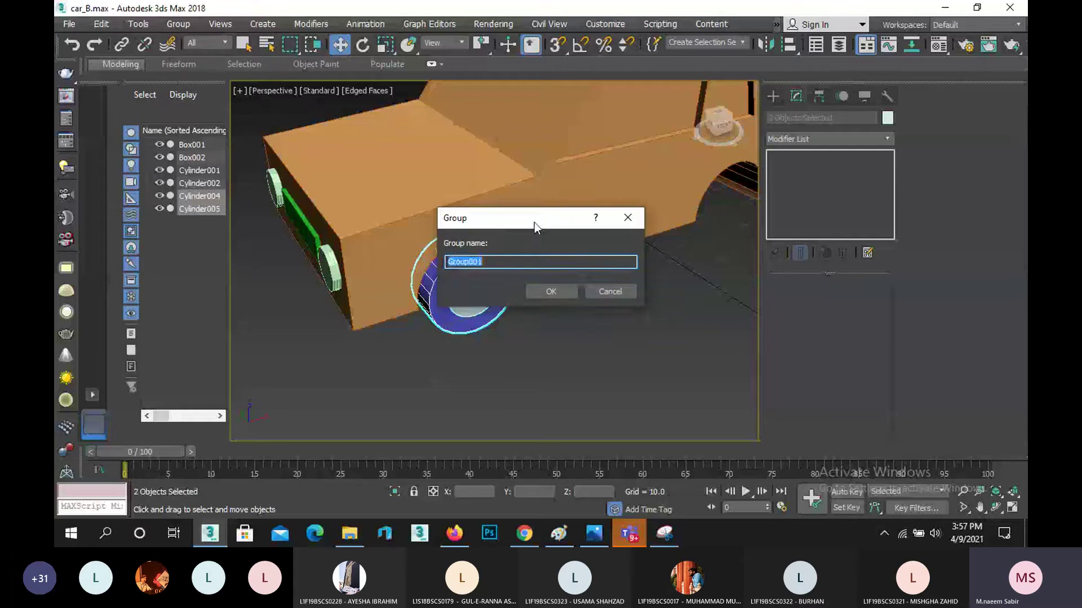
type("t")
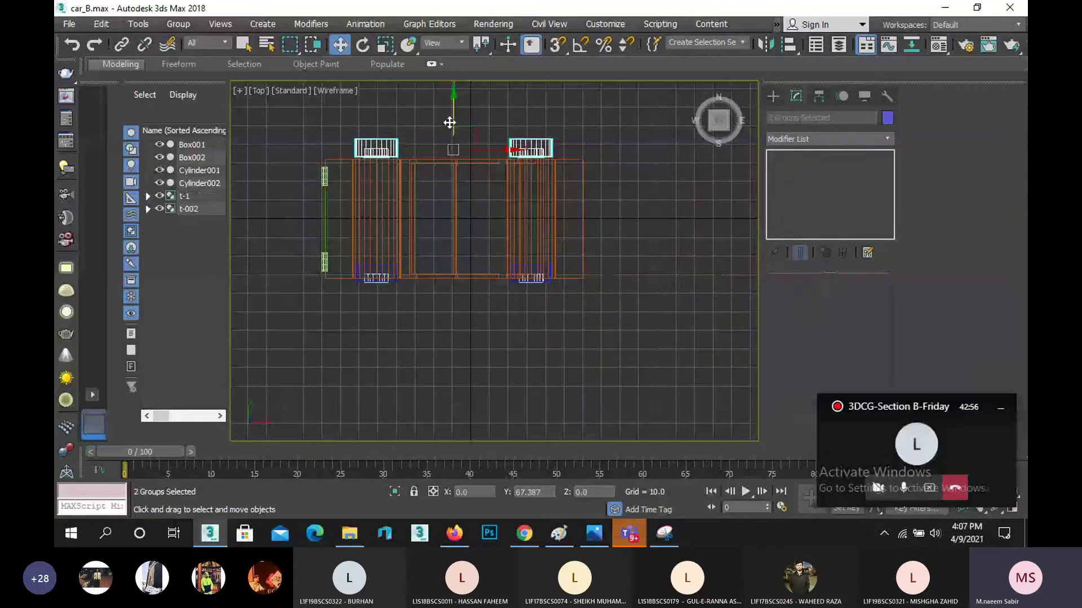
- In the Top view, clone the front and rear wheel groups along Y as one copy each on the car's opposite side
left_click_drag(449, 128, 454, 132)
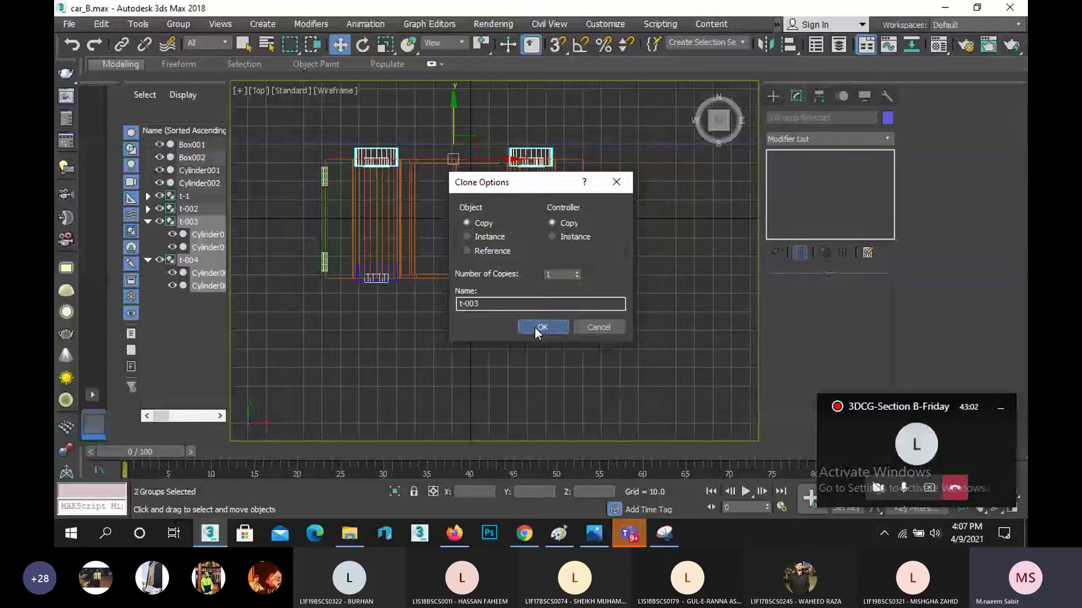
left_click(541, 328)
scroll(380, 141, "up", 5)
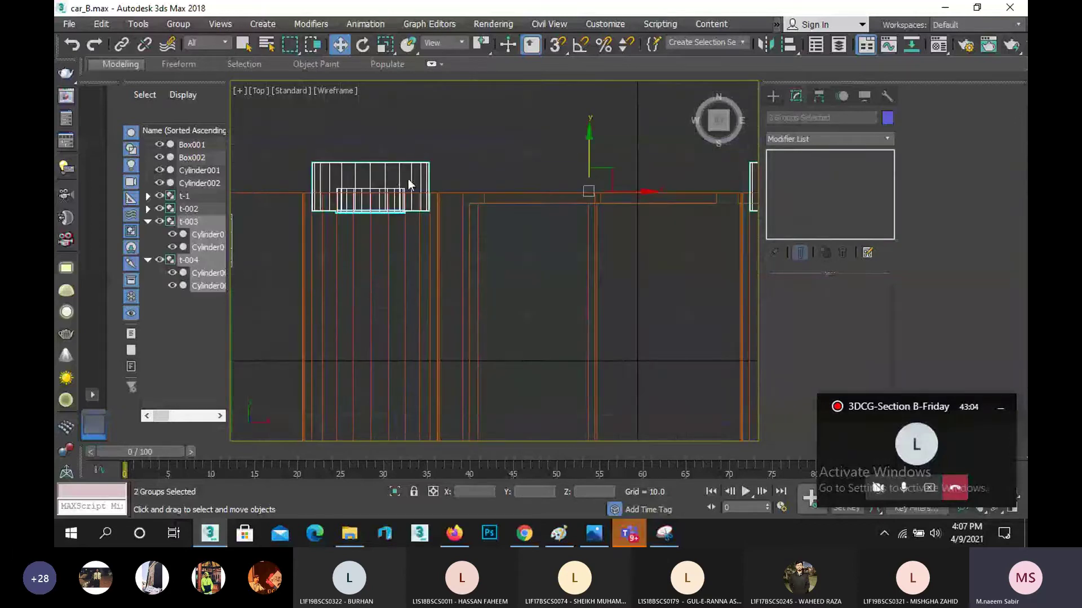
- Open the two copied wheel groups and move both hub cylinders along Y to the outer face of their wheels
left_click(176, 25)
left_click(212, 85)
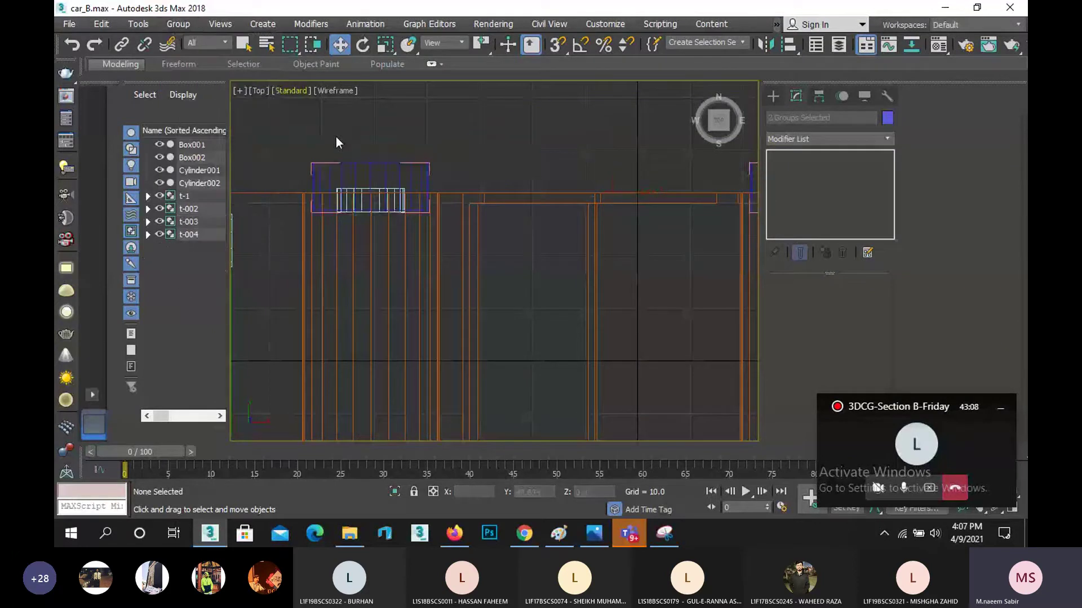
left_click(369, 189)
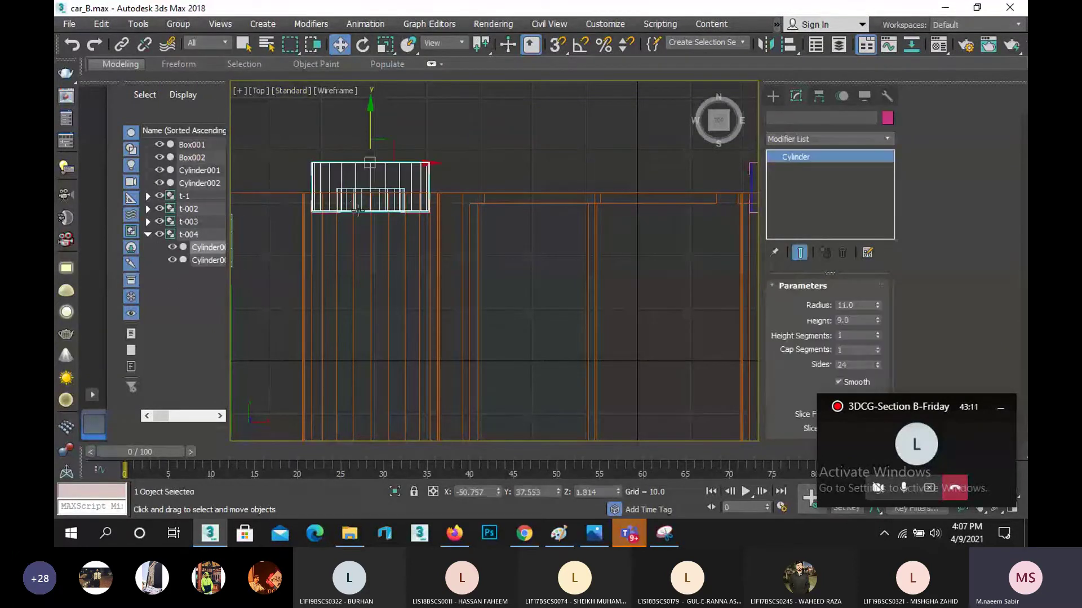
left_click(488, 198)
middle_click_drag(488, 198, 237, 194)
scroll(712, 191, "up", 2)
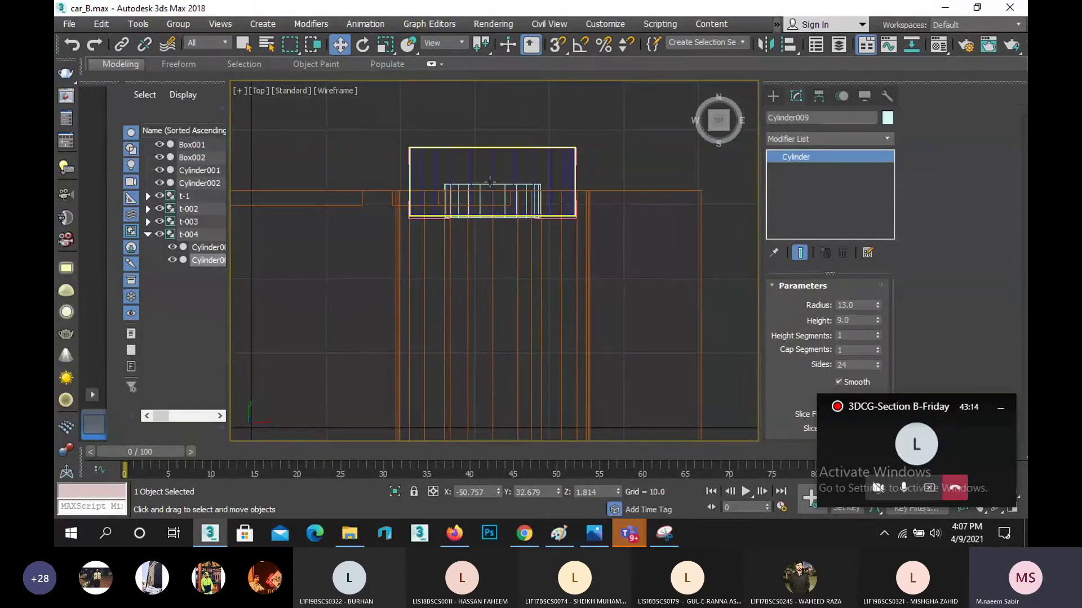
left_click(500, 186, "ctrl")
scroll(501, 198, "down", 2)
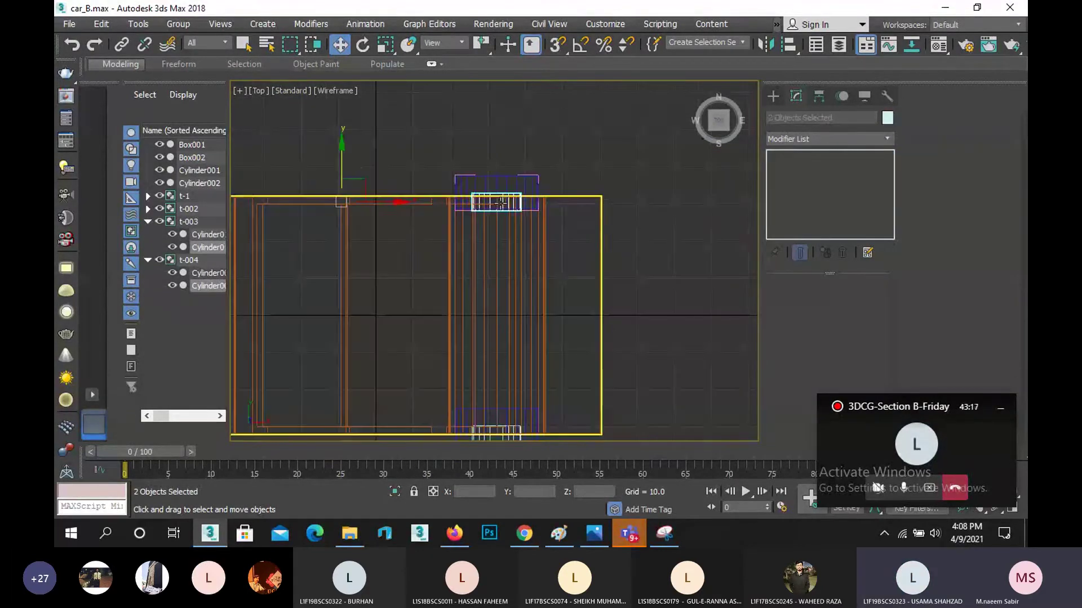
left_click_drag(342, 157, 346, 136)
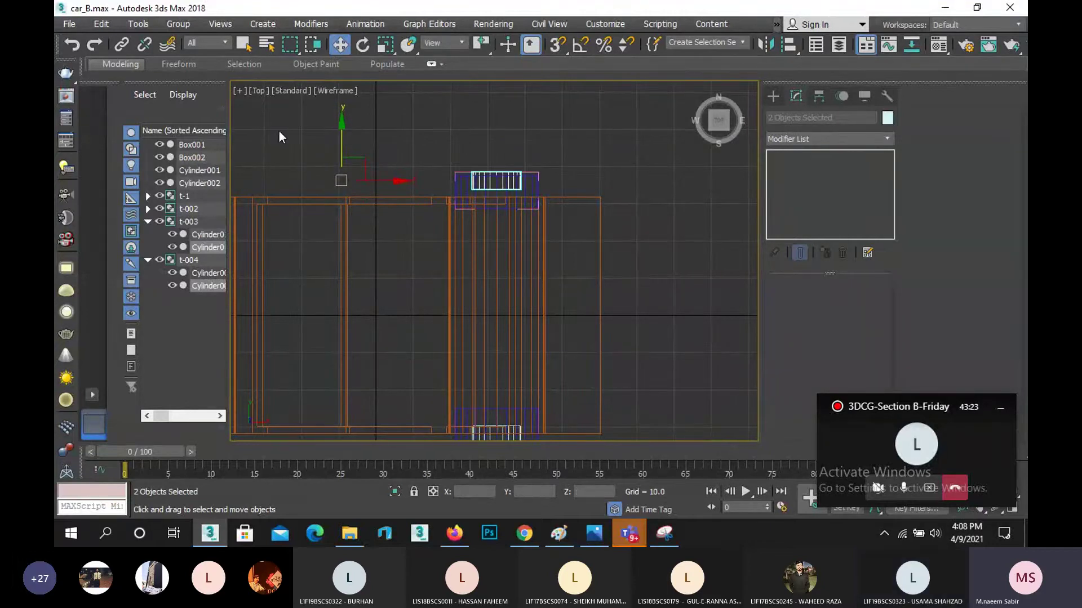
key("shift+z")
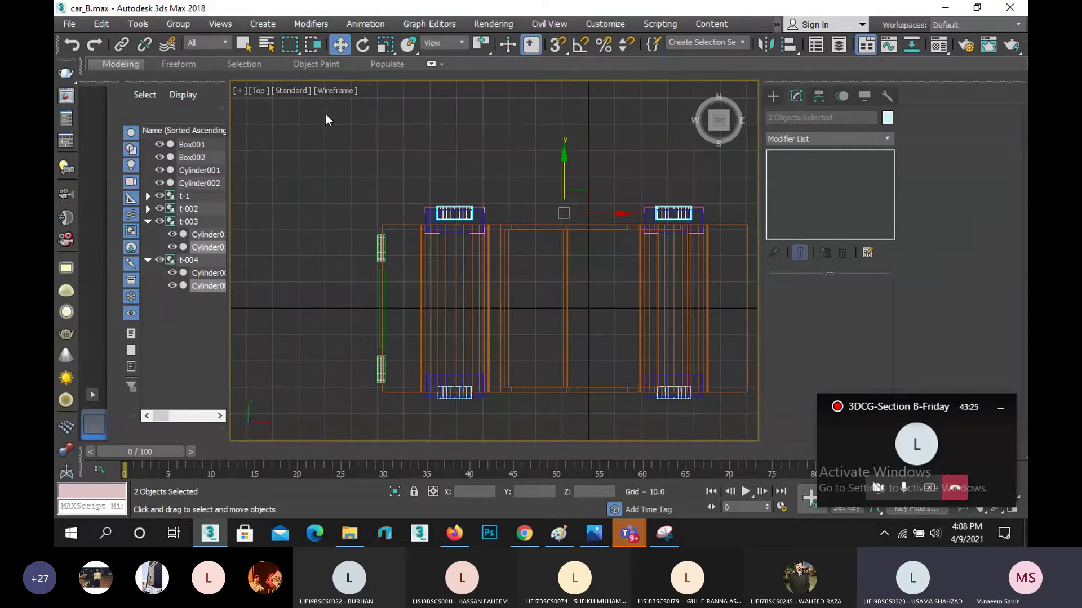
- Close the copied wheel groups, move them inward along Y by about 3.3 units, and deselect them in the four-viewport layout
left_click(173, 26)
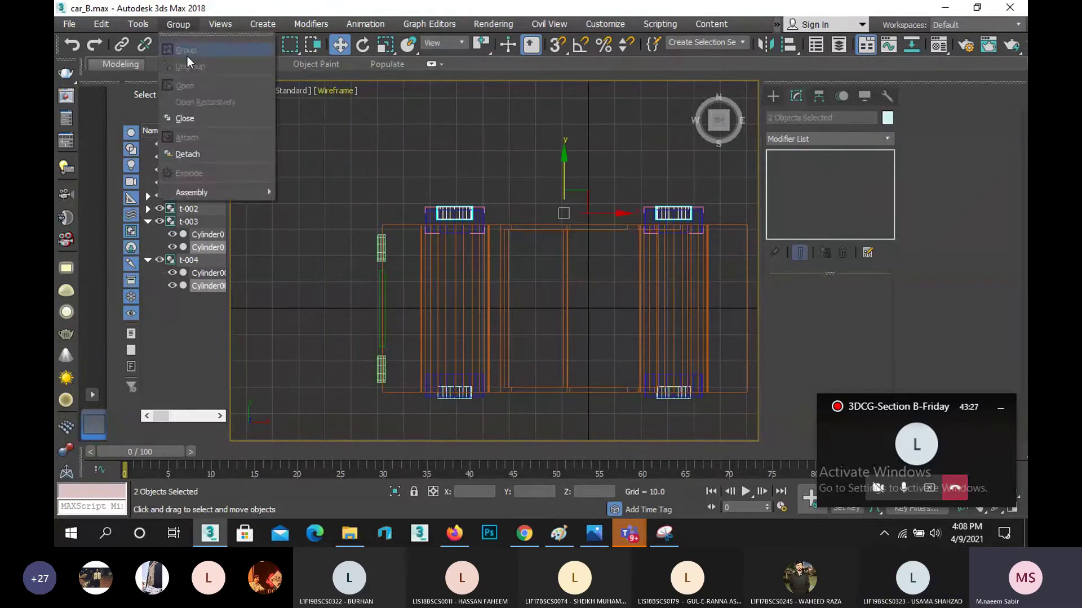
left_click(186, 119)
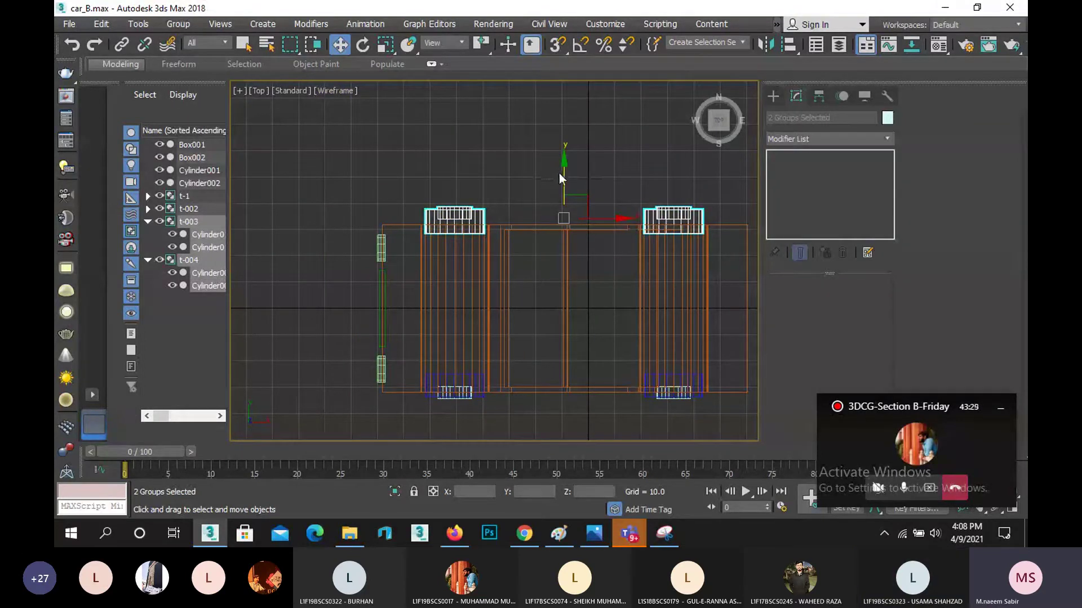
left_click_drag(563, 175, 570, 184)
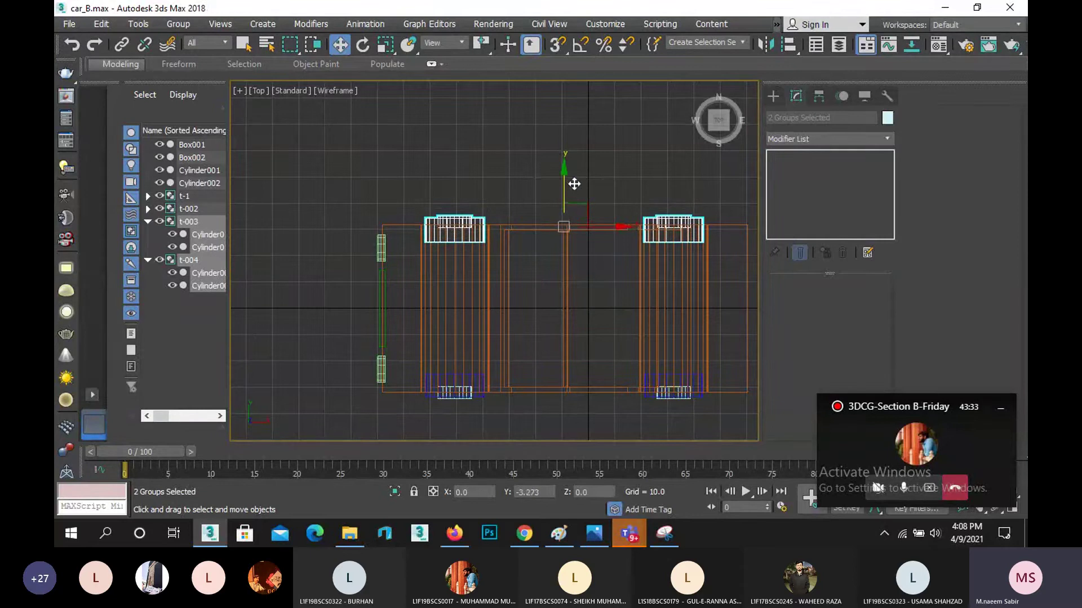
left_click(1000, 408)
left_click(1012, 507)
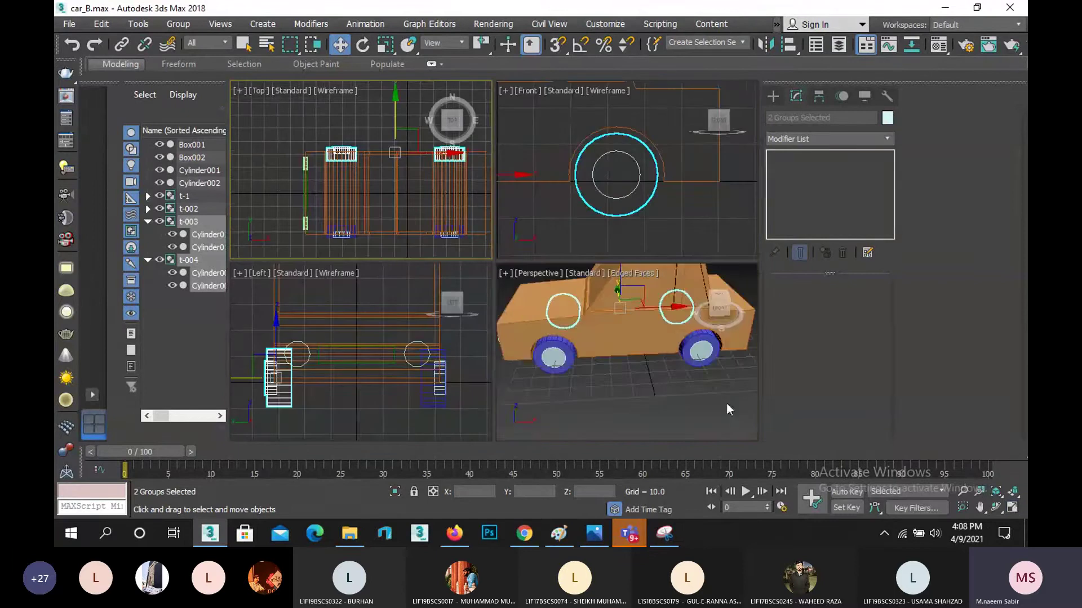
scroll(643, 365, "down", 3)
left_click(658, 392)
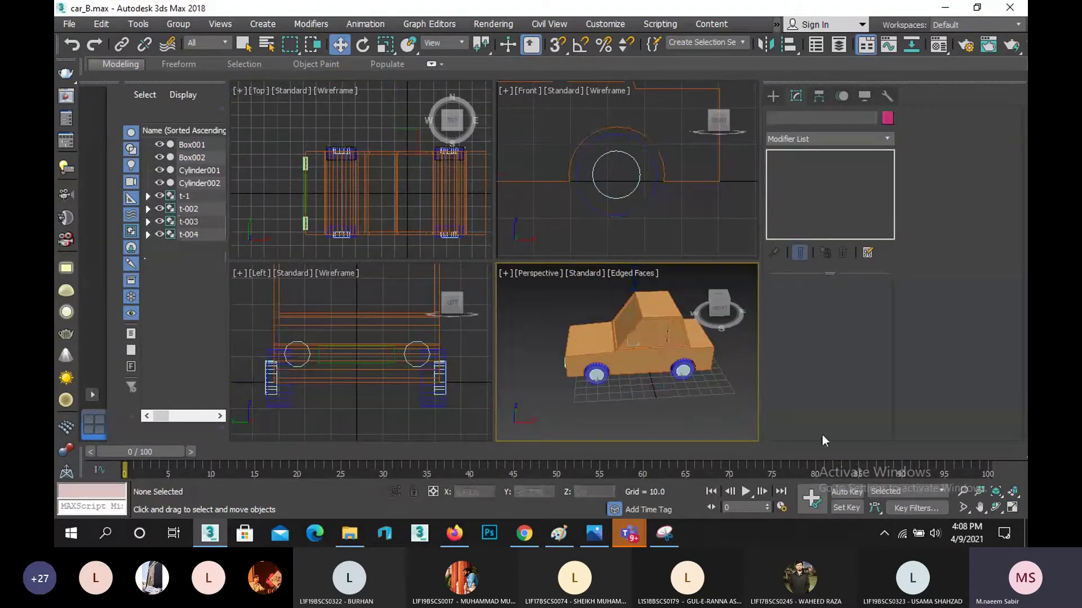
- Hide the orange car body and maximize the Perspective view
left_click(637, 355)
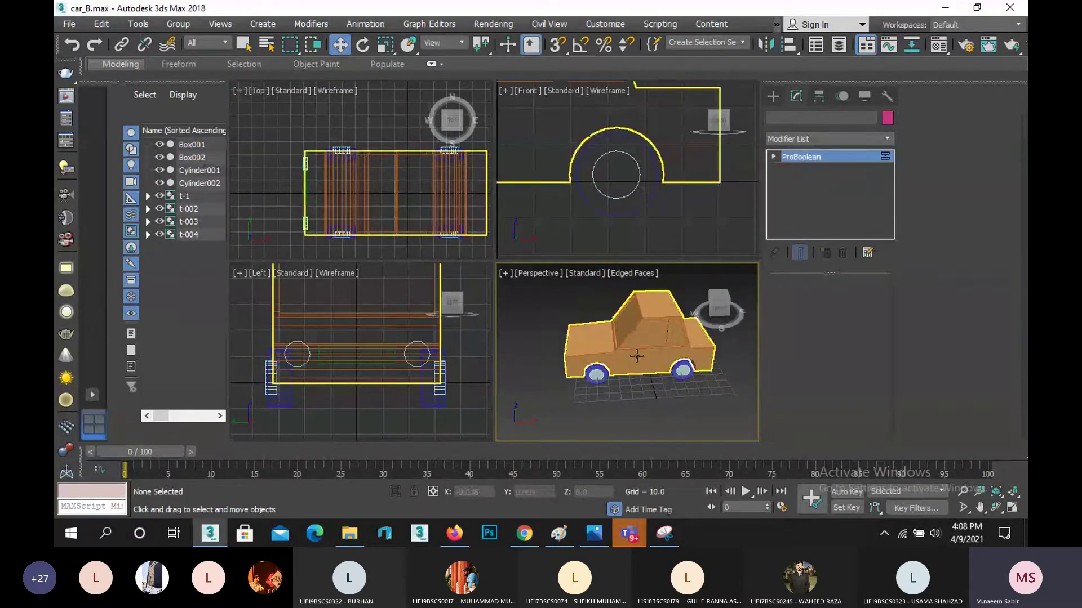
right_click(633, 299)
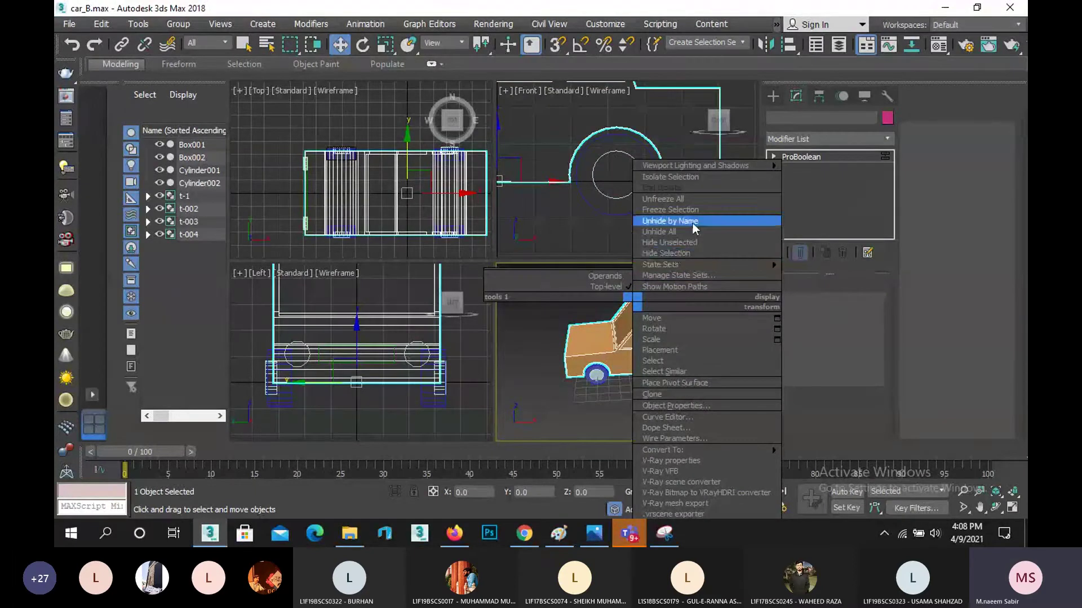
left_click(666, 253)
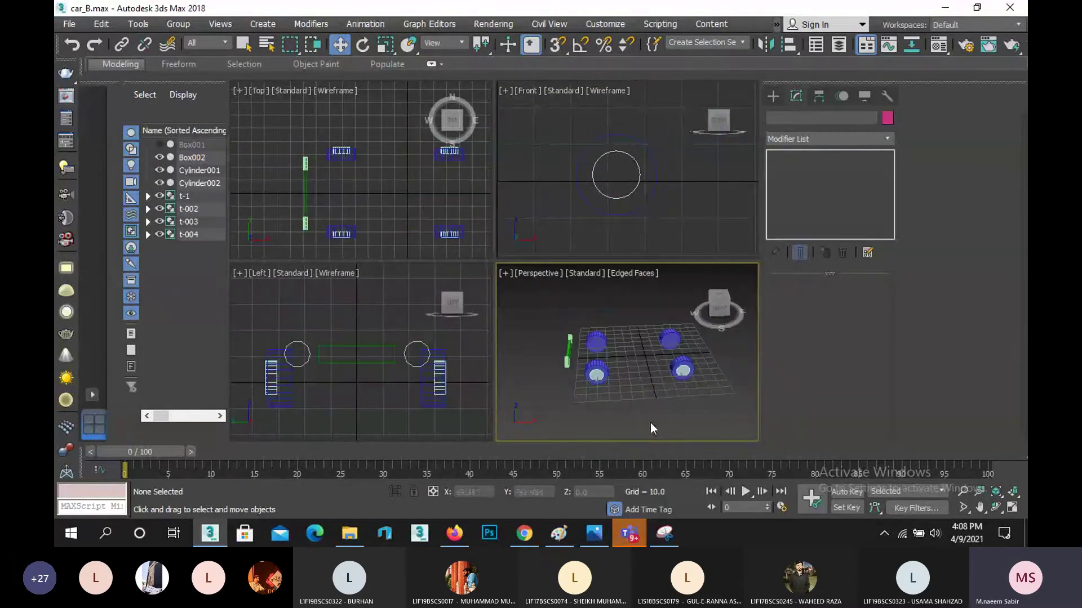
left_click(1012, 507)
- Check the wheel groups one by one in the Perspective view and save the scene
left_click(432, 311)
scroll(420, 325, "up", 3)
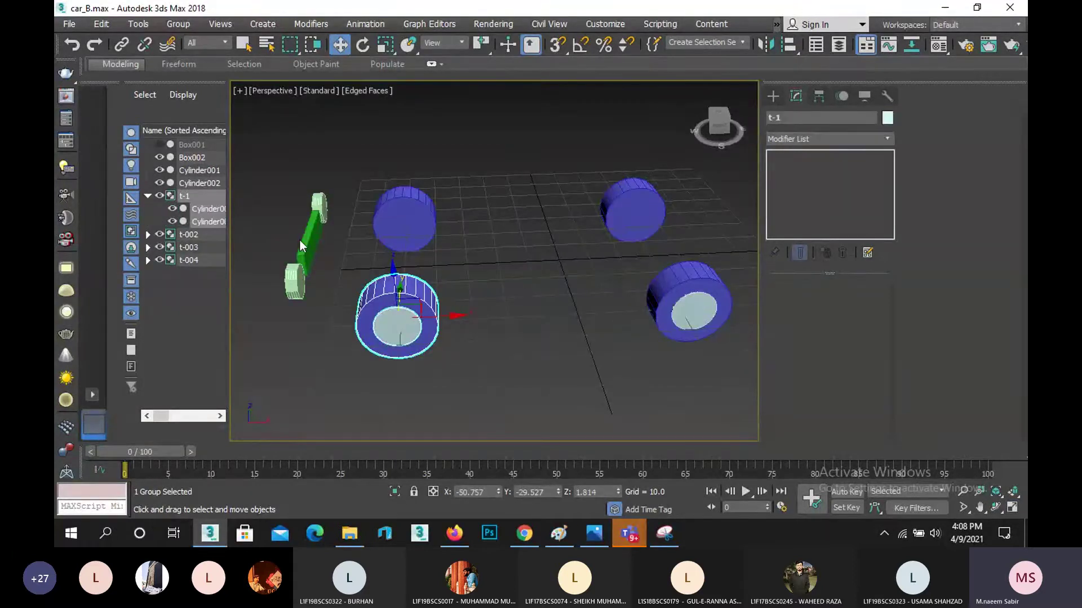
left_click(673, 295)
left_click(428, 217)
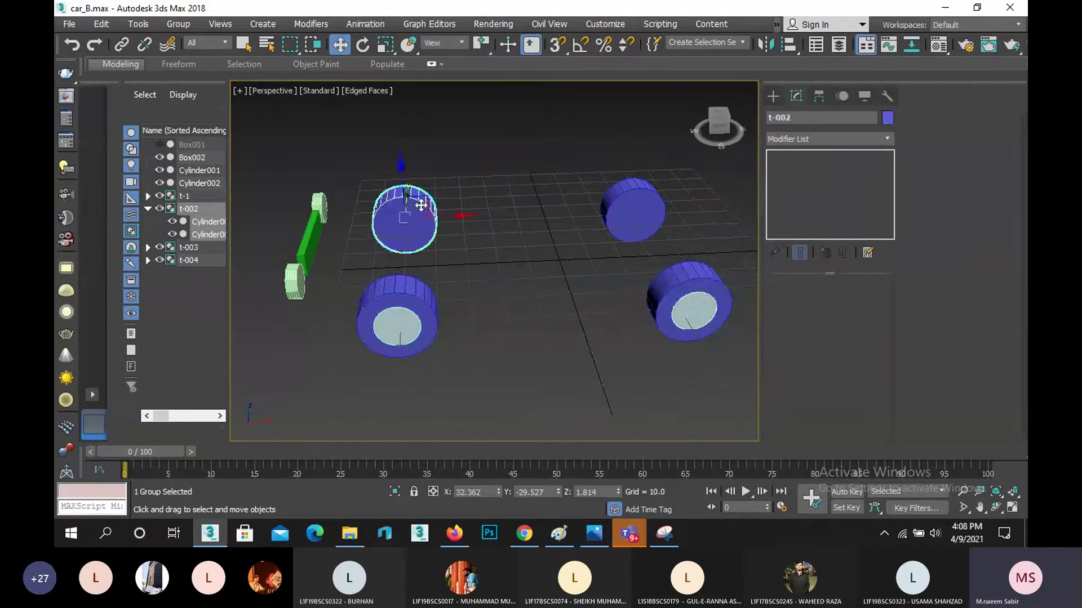
left_click(619, 210)
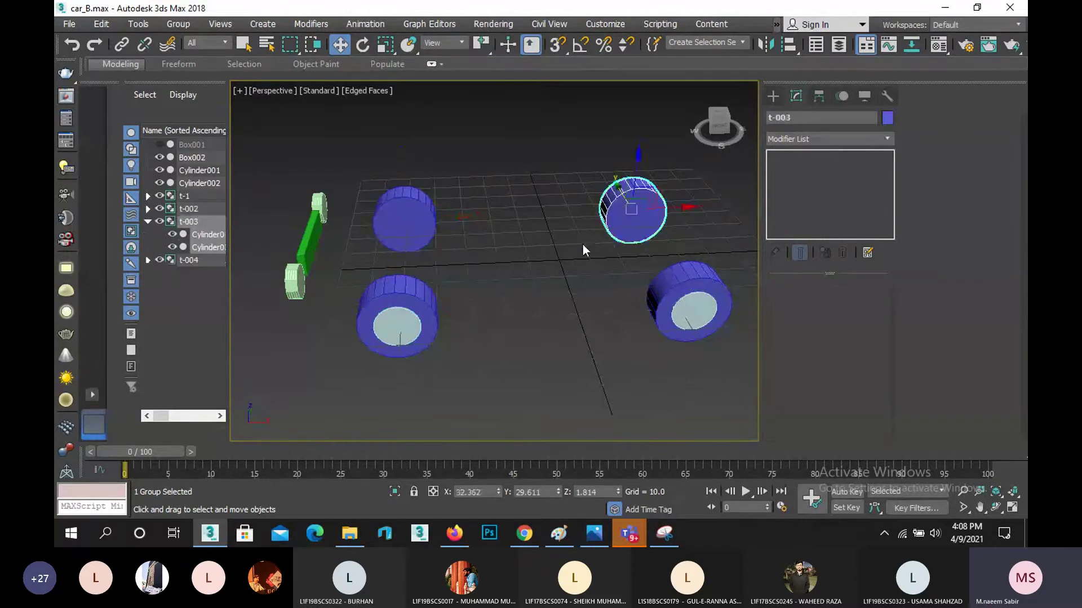
key("s")
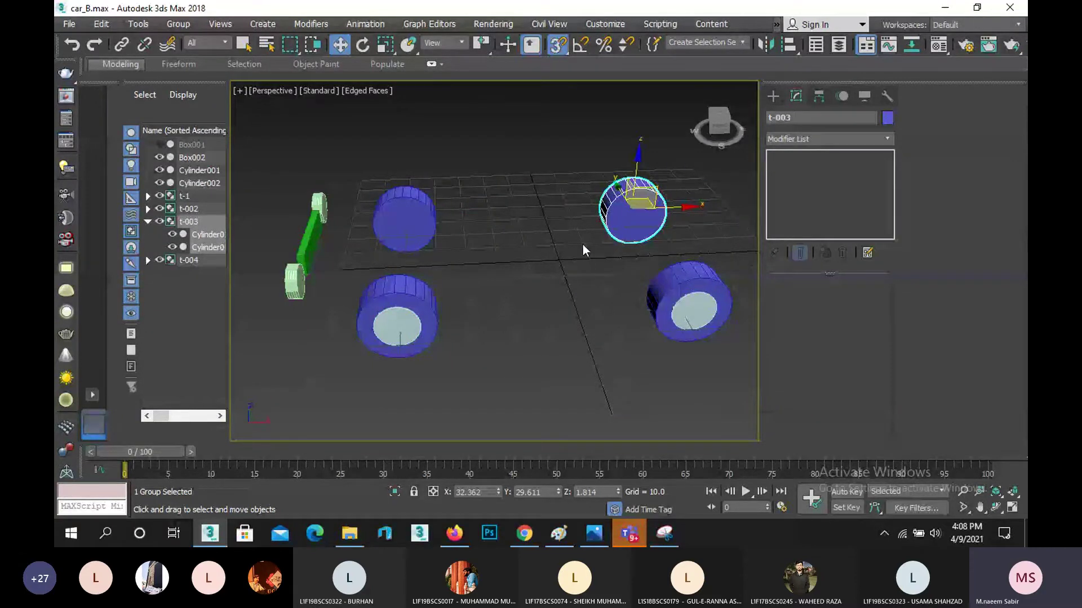
key("s")
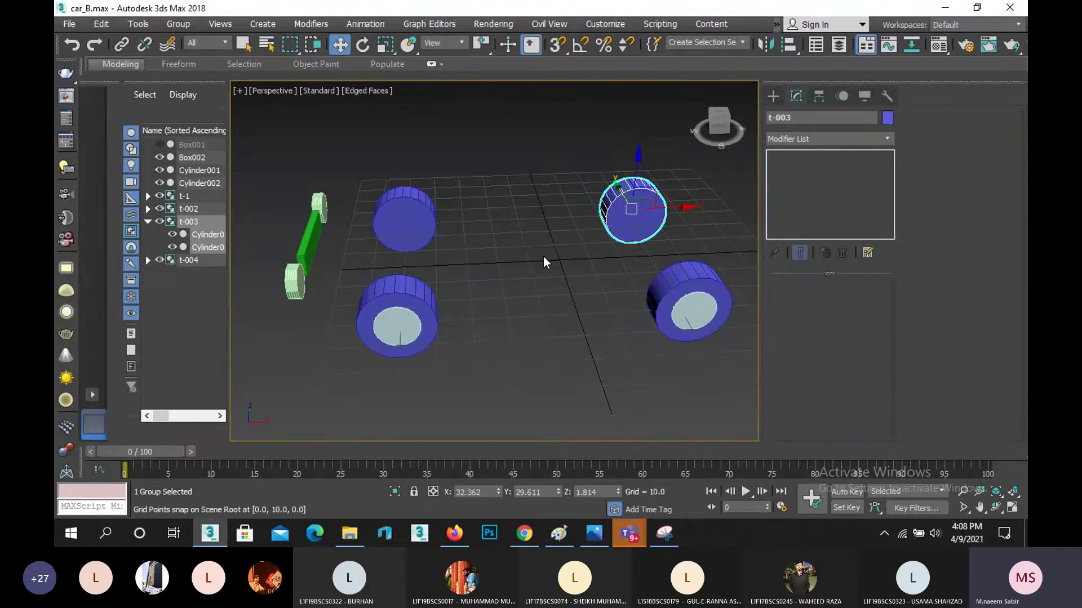
key("ctrl+s")
- Select all four wheel groups and combine them into one group named Group001
scroll(542, 257, "down", 3)
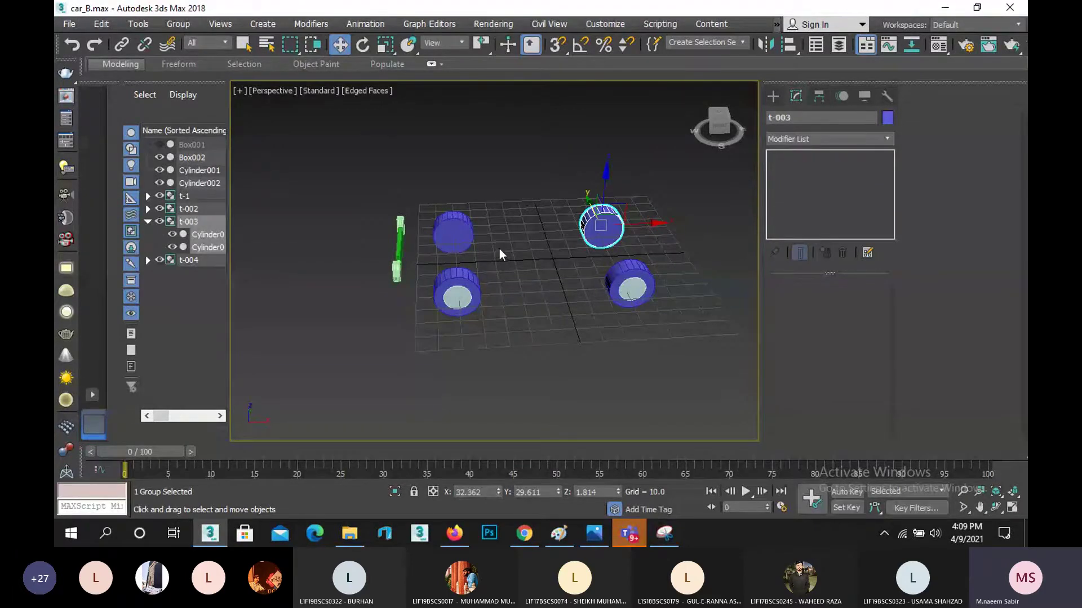
left_click(453, 231)
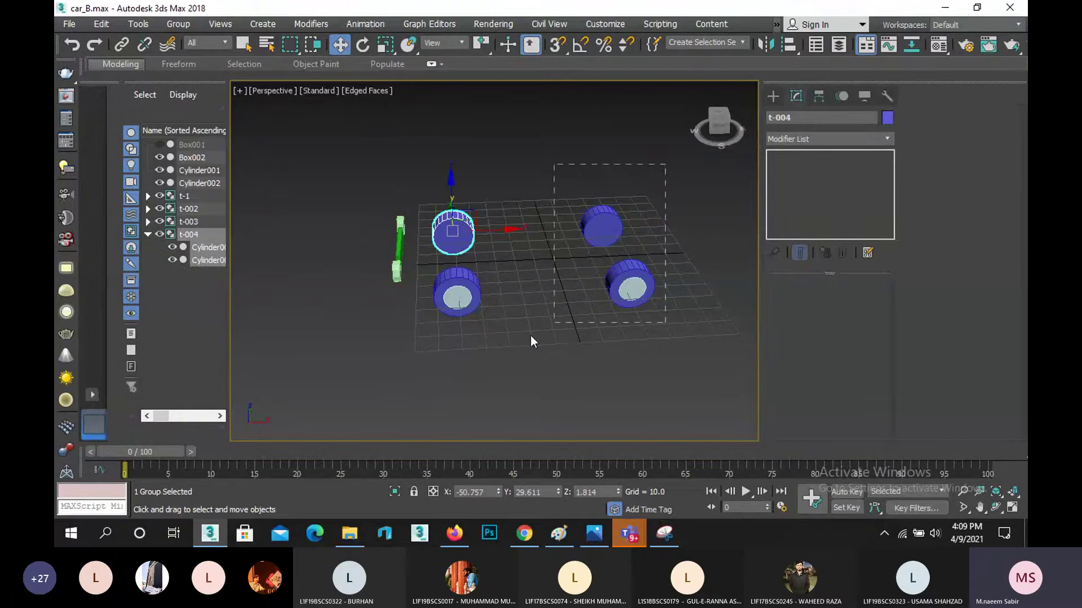
left_click_drag(530, 335, 445, 375)
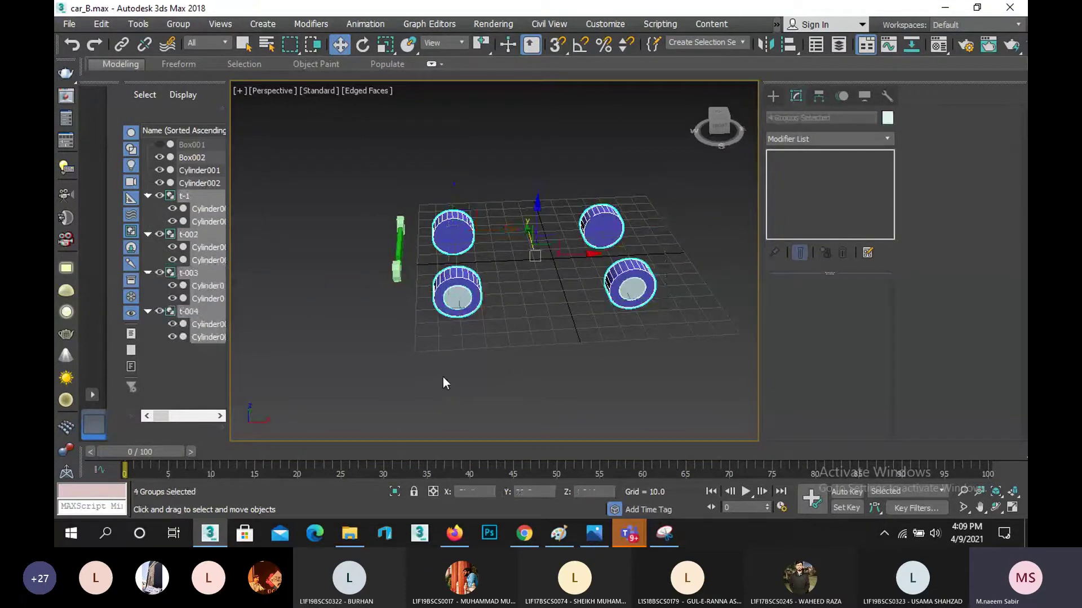
left_click(182, 24)
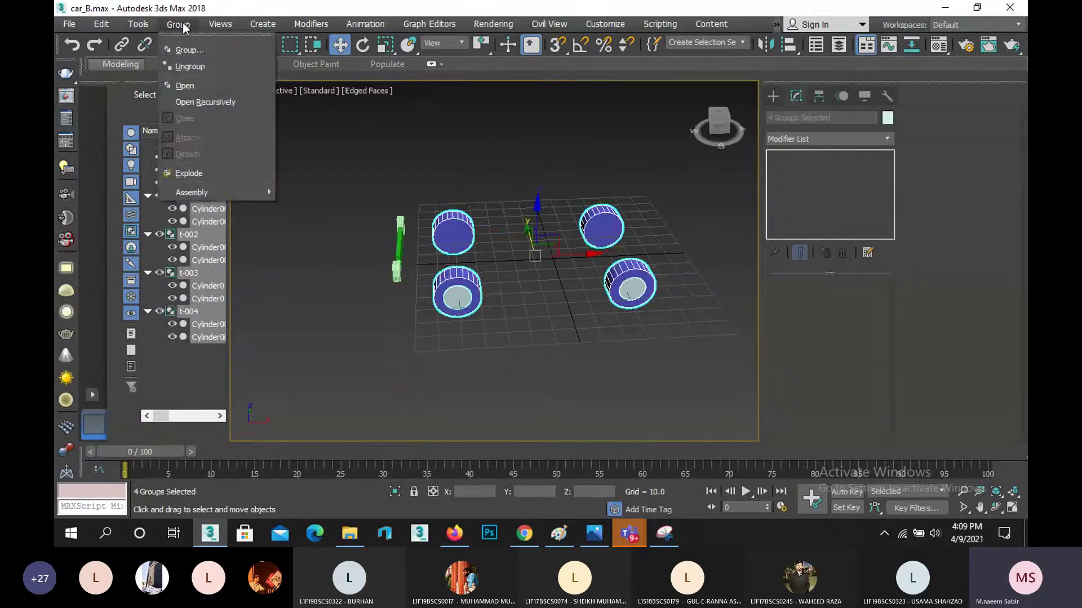
left_click(198, 54)
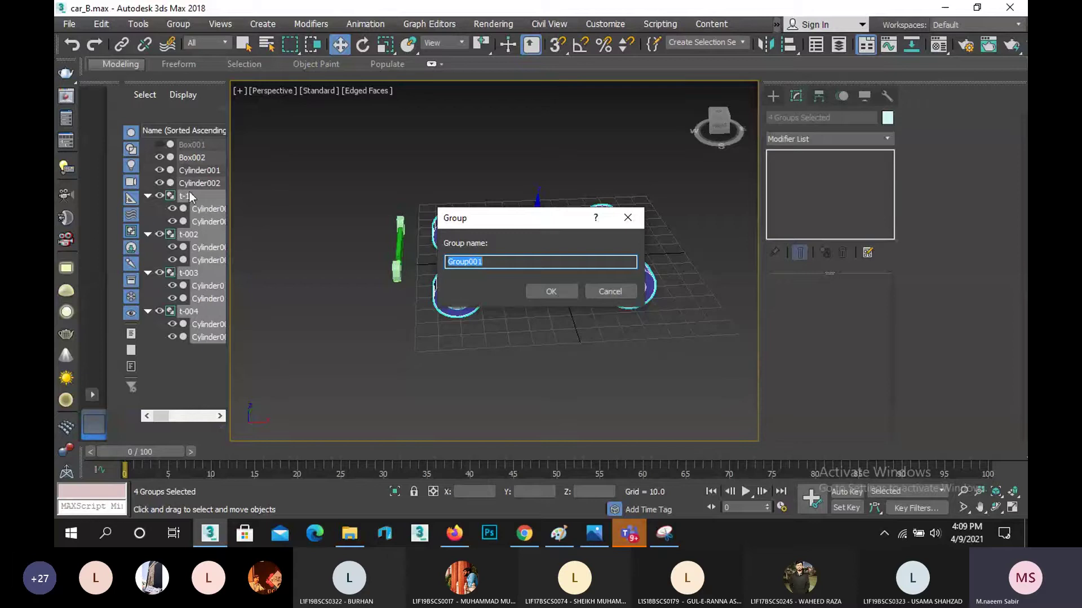
left_click(559, 290)
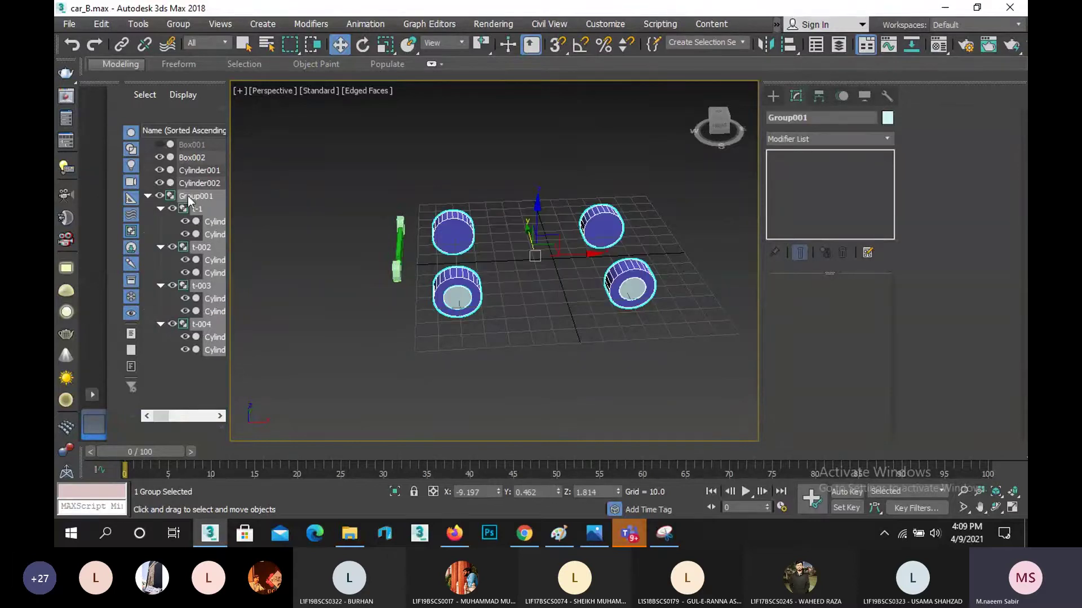
- Collapse the combined wheel group in the scene list and check that its four wheels are selected together
left_click(147, 196)
left_click(188, 221)
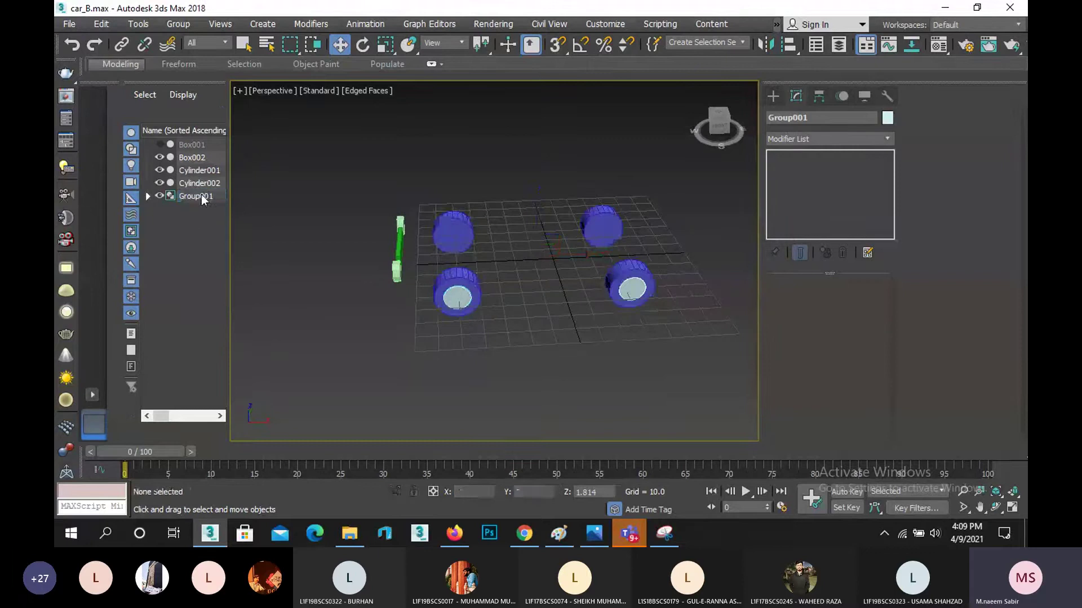
left_click(201, 194)
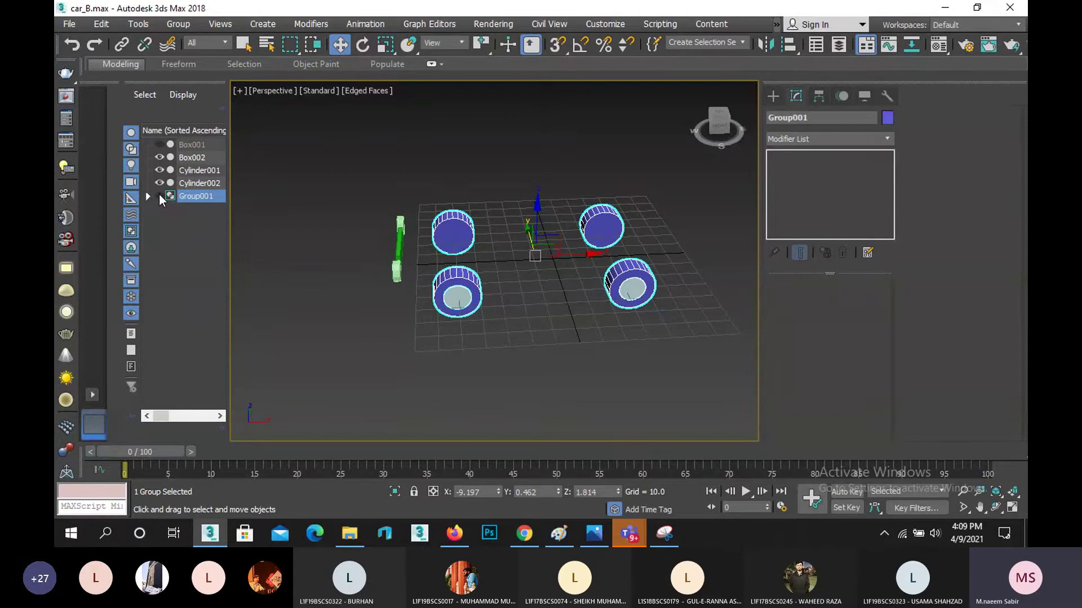
left_click(525, 268)
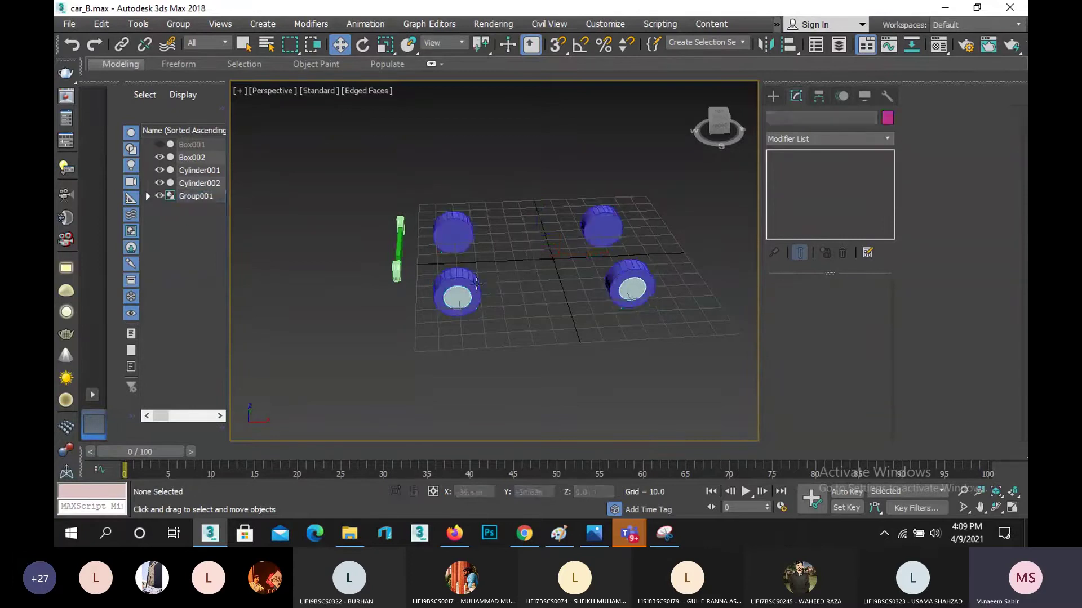
left_click(472, 289)
- Try moving the combined wheel group along Y to about -79, and undo the move
left_click_drag(590, 254, 580, 343)
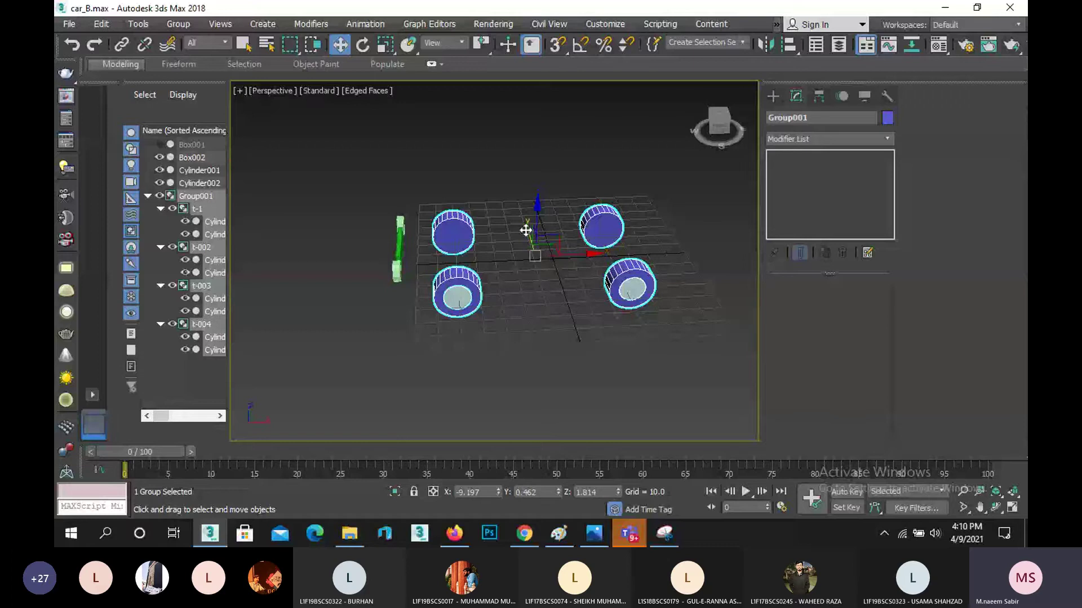
left_click_drag(526, 232, 542, 329)
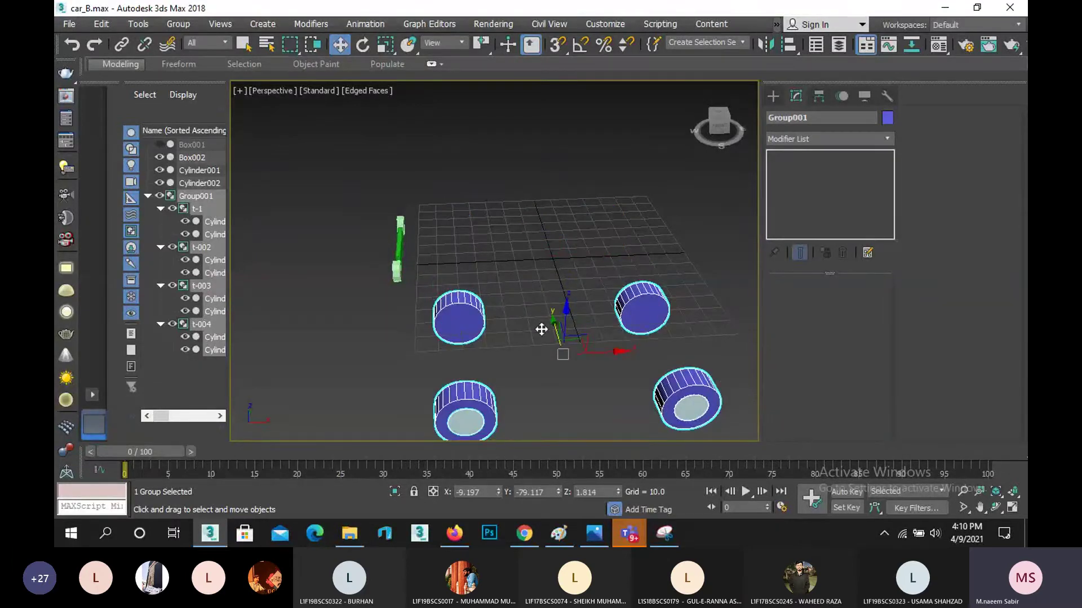
key("ctrl+z")
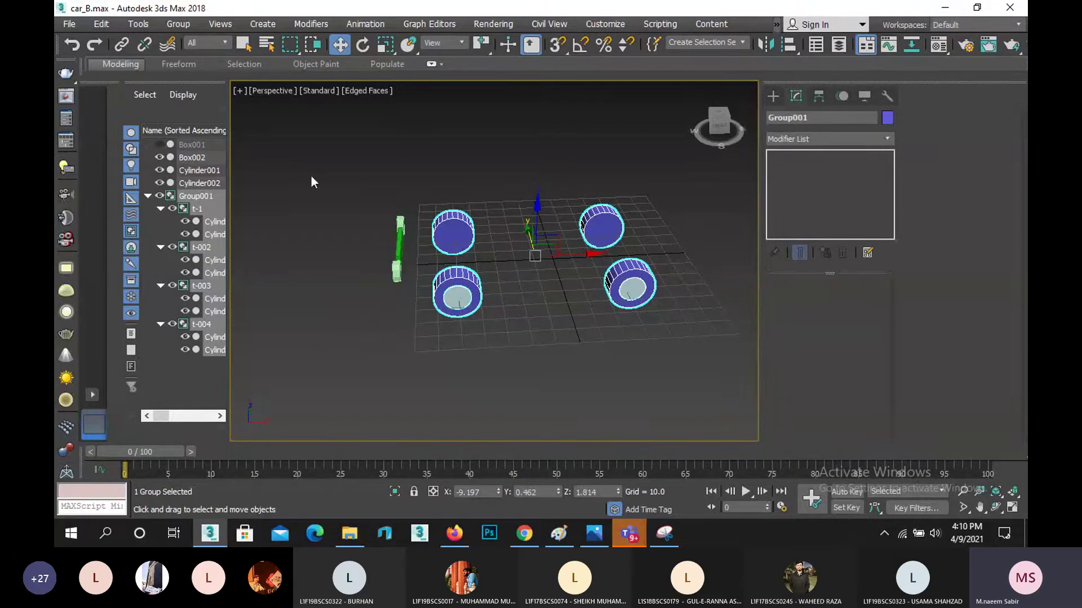
- Open the combined wheel group, move the two near-side wheels along X, with t-002 at about 51, and close the group
left_click(175, 26)
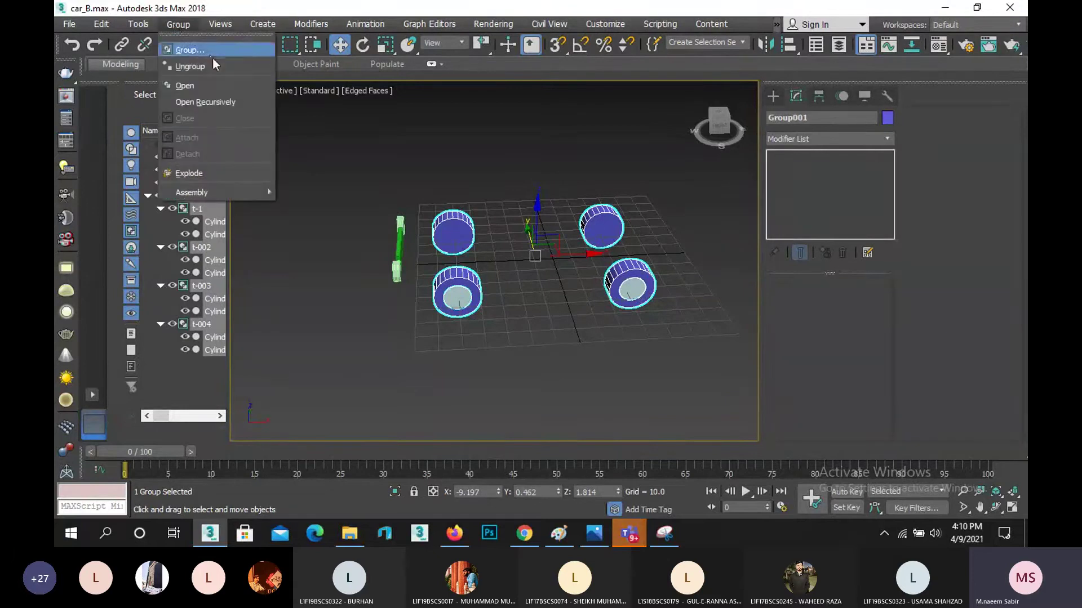
left_click(209, 87)
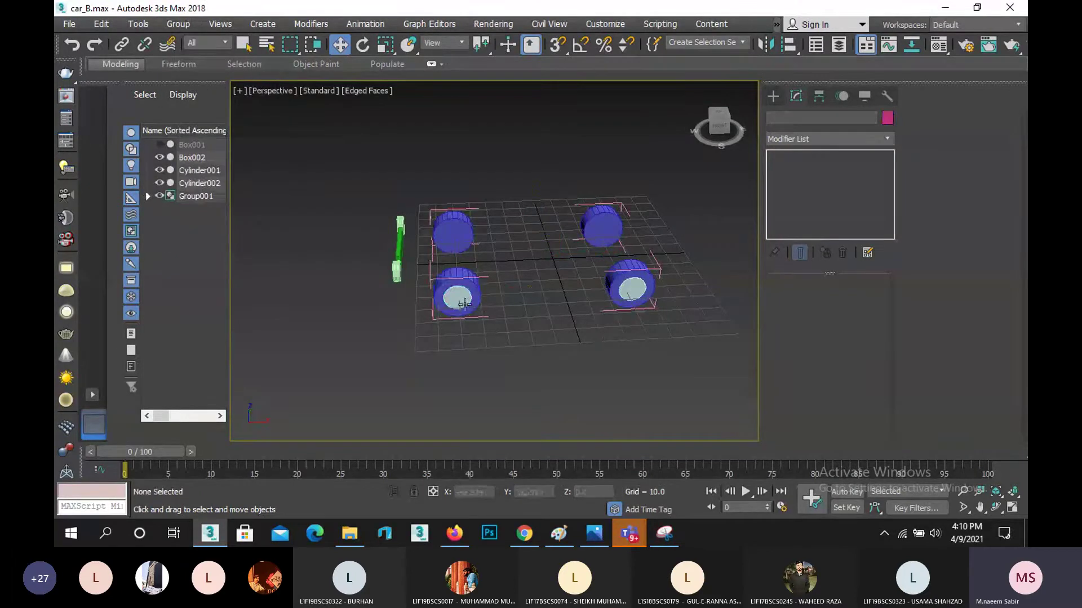
left_click_drag(471, 303, 671, 282)
left_click(630, 288)
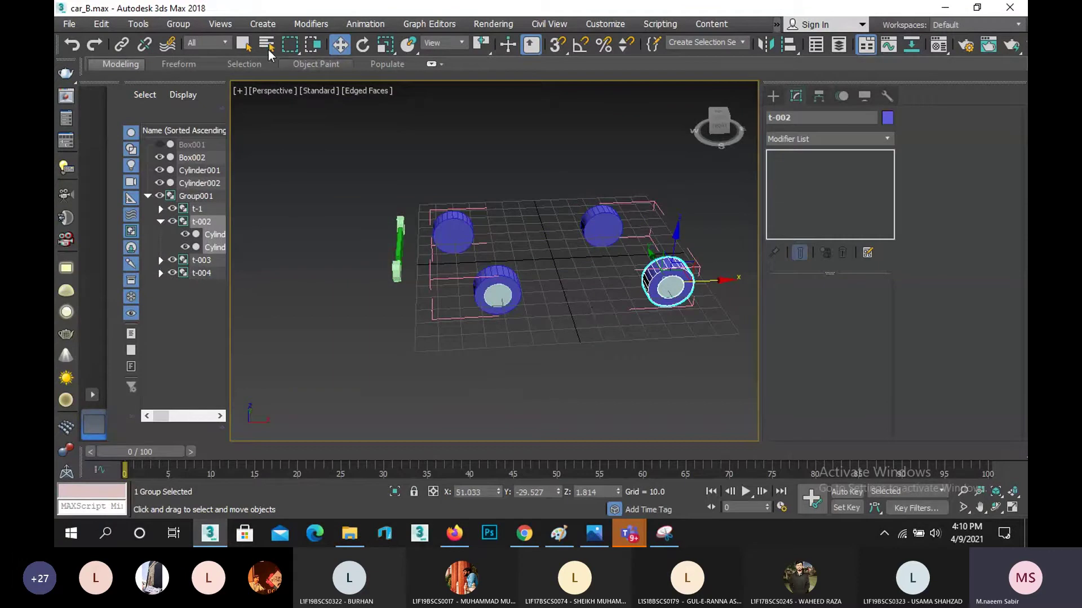
left_click(178, 24)
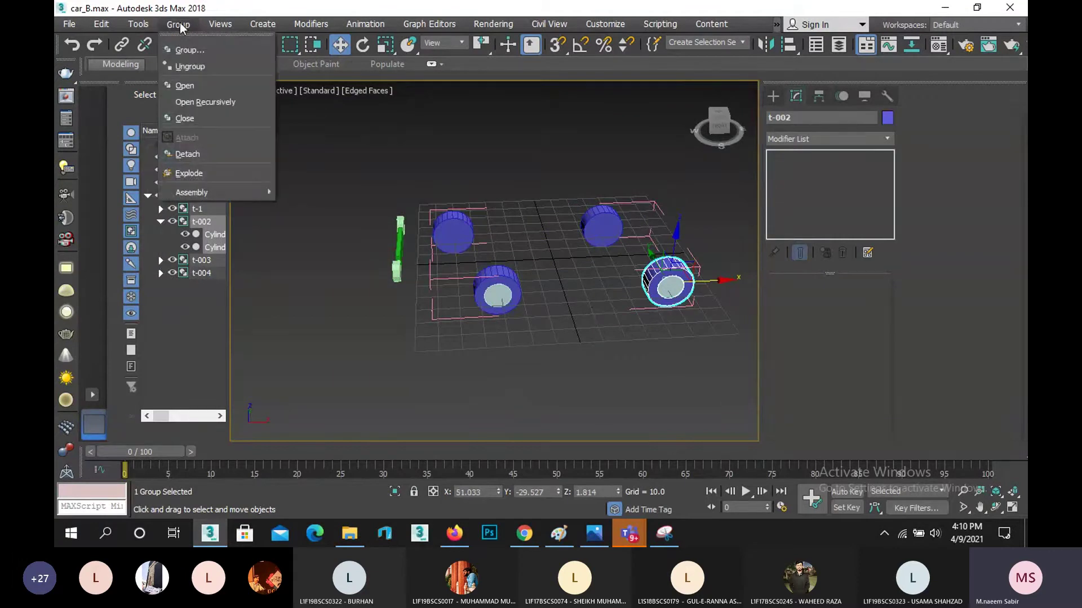
left_click(212, 117)
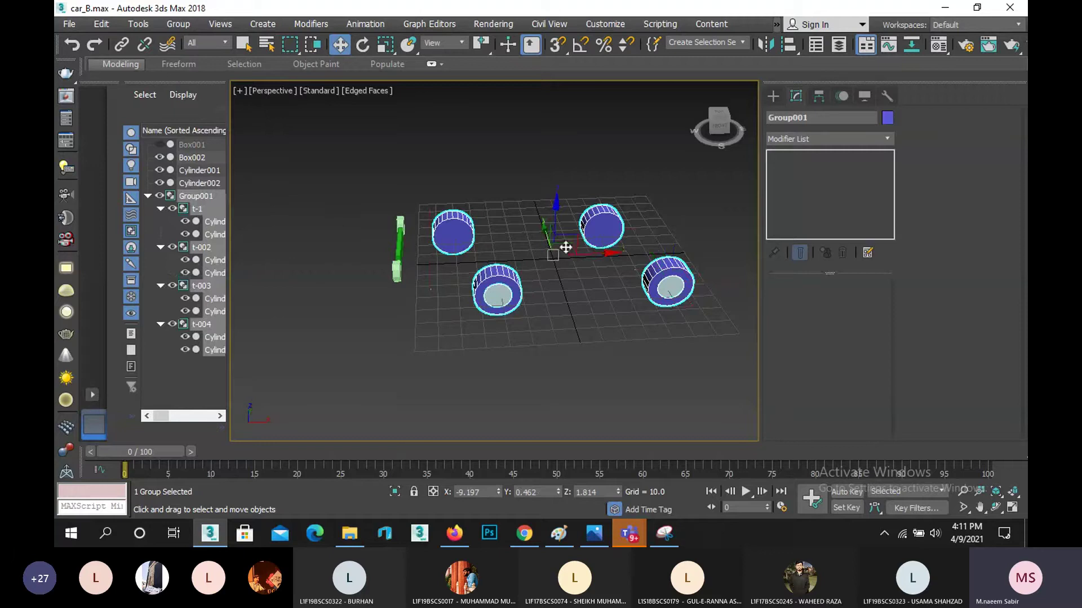
- Return the two near-side wheels, t-002 and t-1, to their original X positions inside the open combined group
left_click(586, 250)
left_click(601, 233)
mouse_move(588, 254)
left_mouse_down()
mouse_move(606, 255)
mouse_move(595, 259)
left_mouse_up()
left_click(600, 256)
left_click(597, 256)
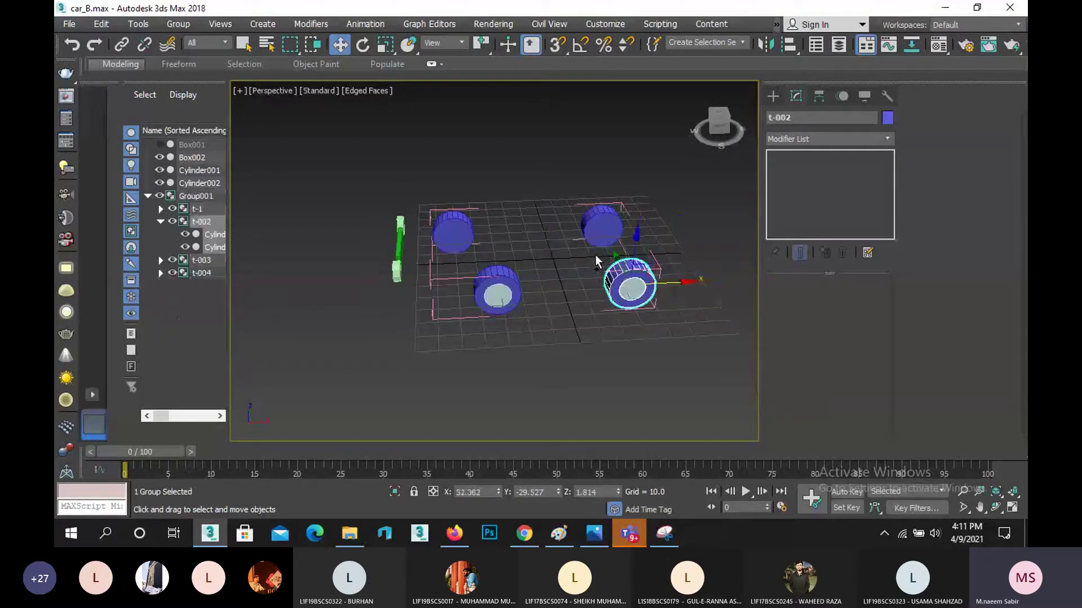
left_click(497, 284)
left_click_drag(497, 285, 456, 285)
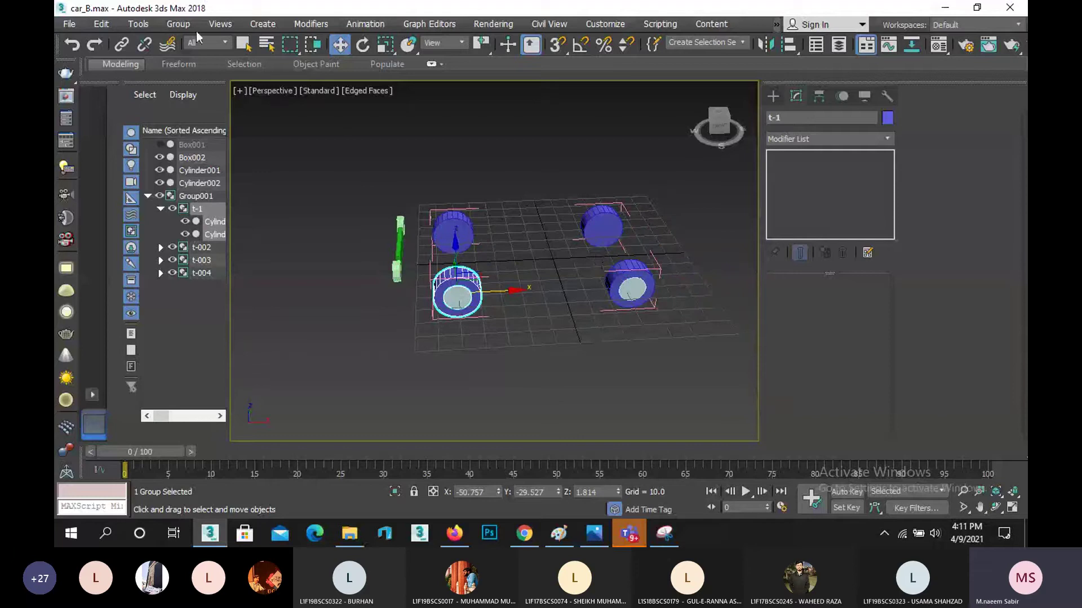
left_click(180, 27)
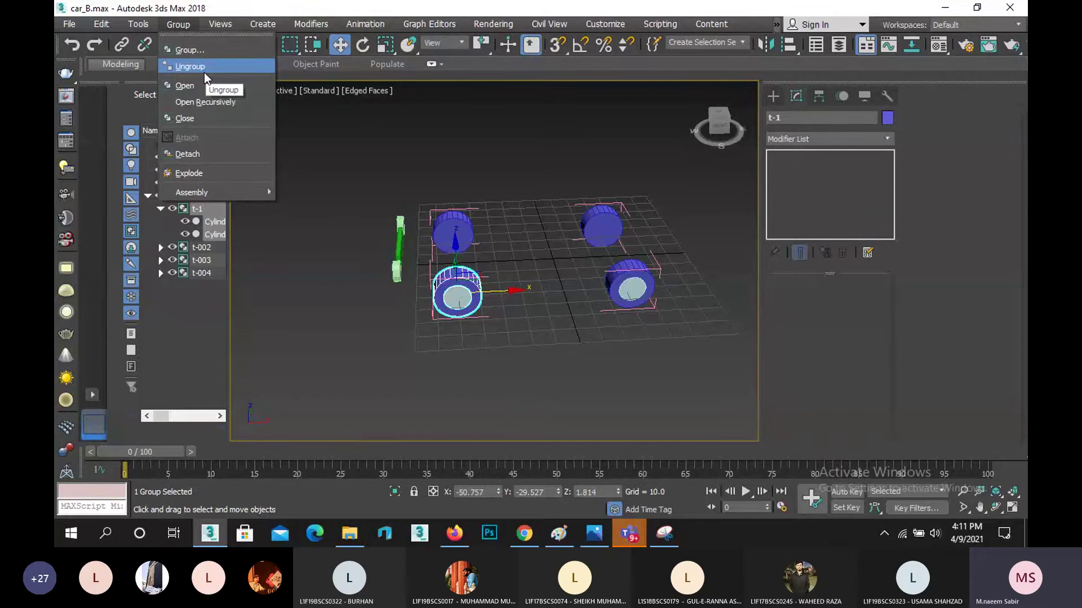
left_click(313, 246)
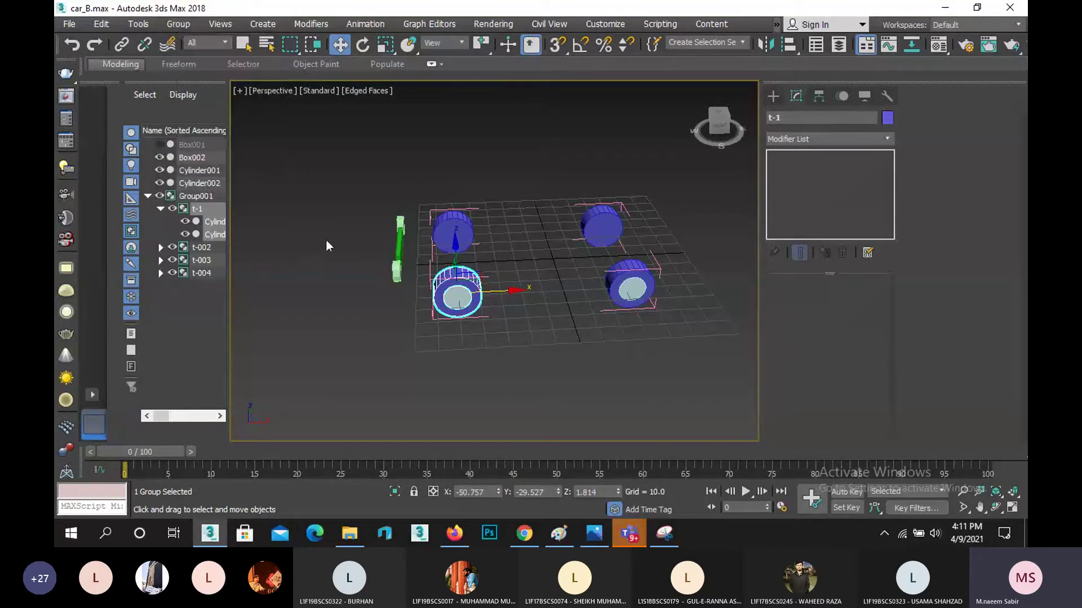
- Unhide all objects to bring back the car body and clear the selection
right_click(331, 227)
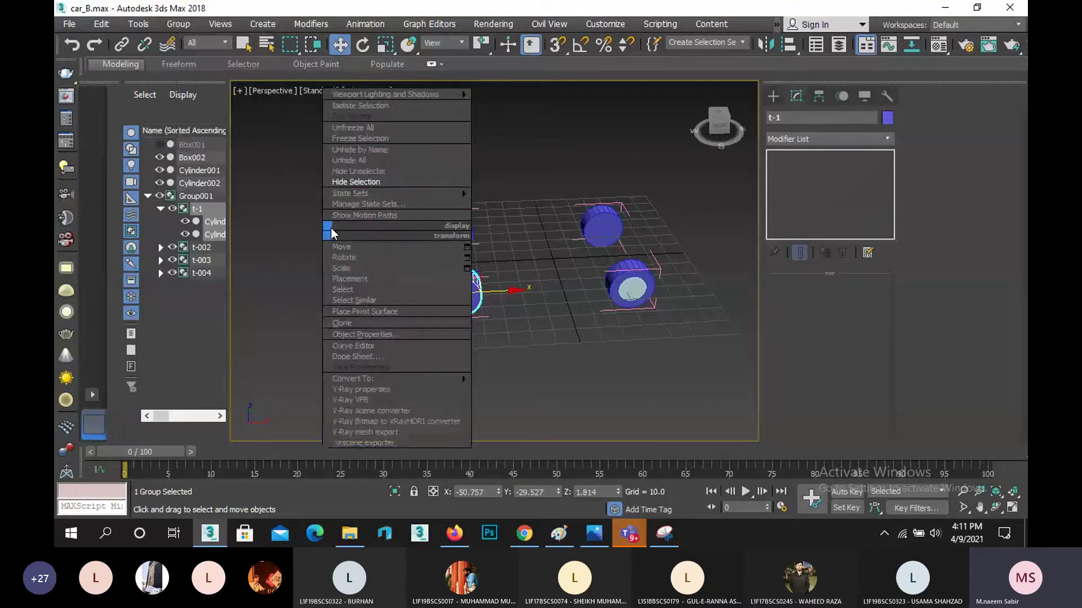
left_click(405, 159)
left_click(563, 352)
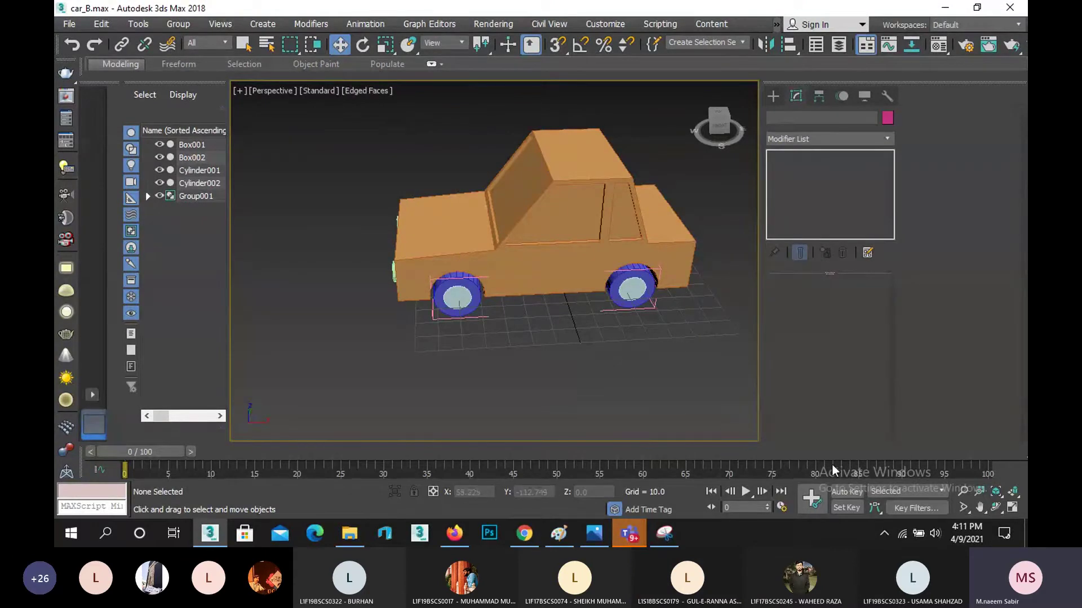
left_click(995, 508)
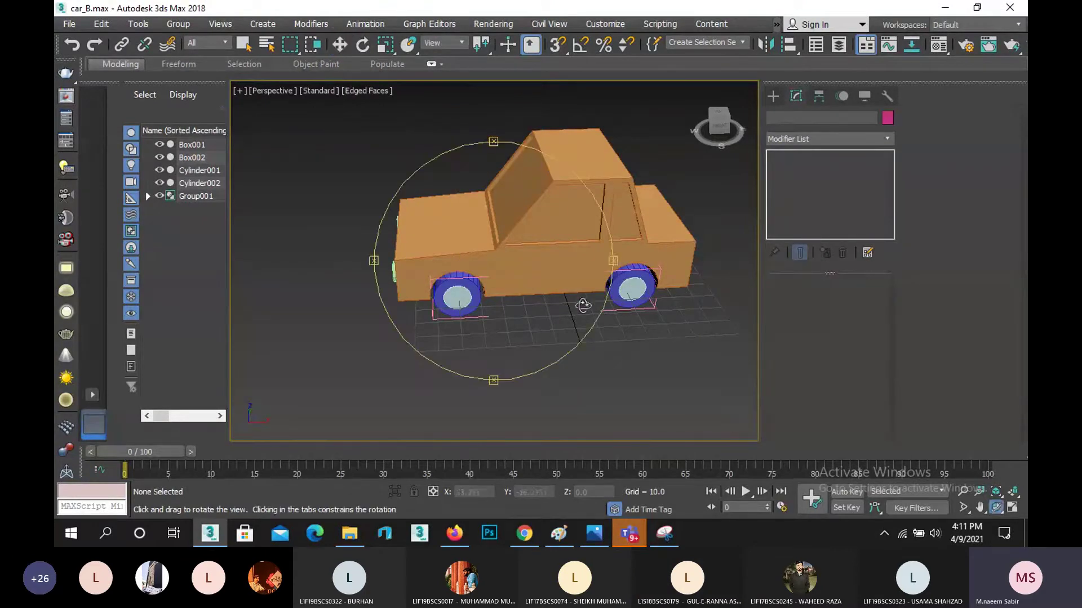
mouse_move(530, 297)
left_mouse_down()
mouse_move(553, 293)
mouse_move(533, 280)
left_mouse_up()
scroll(532, 280, "up", 3)
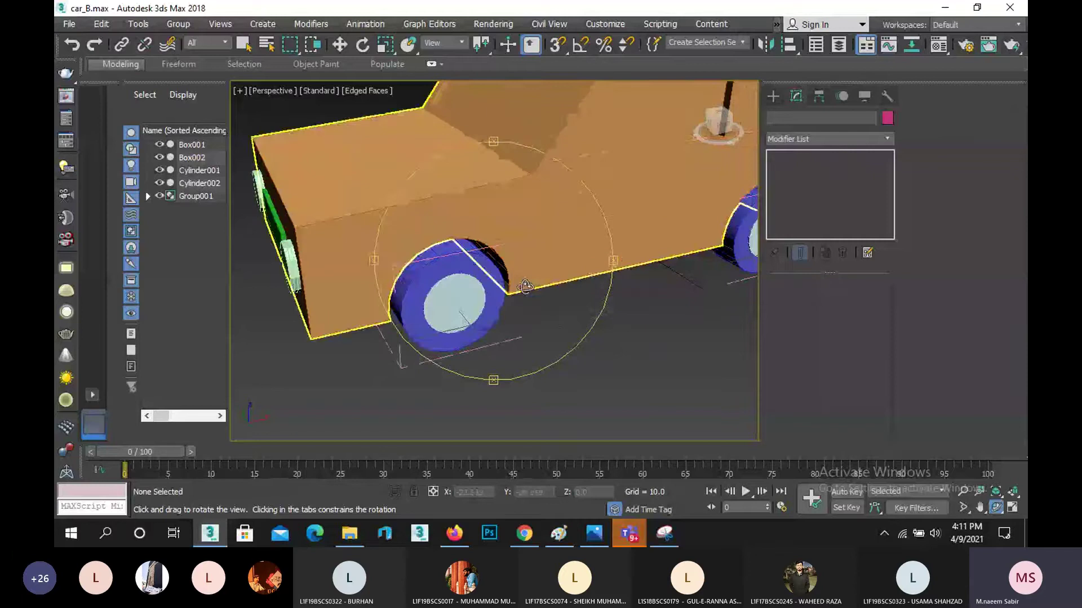
key("Escape")
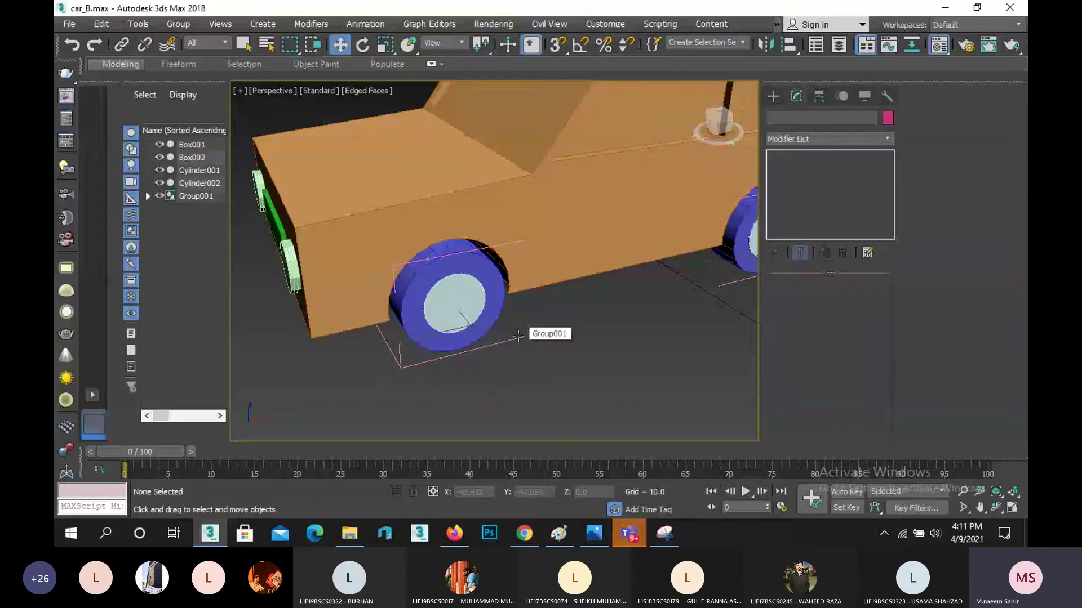
- Open the Material Editor and set the diffuse color of material 01 - Default to near white
key("m")
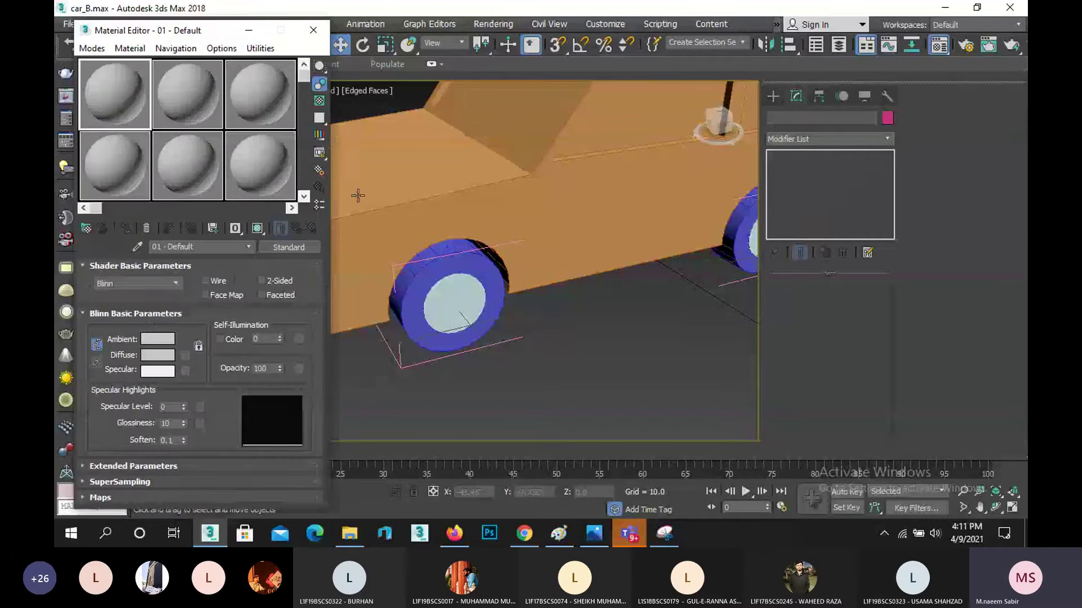
left_click(148, 353)
left_click_drag(478, 167, 479, 181)
left_click(583, 219)
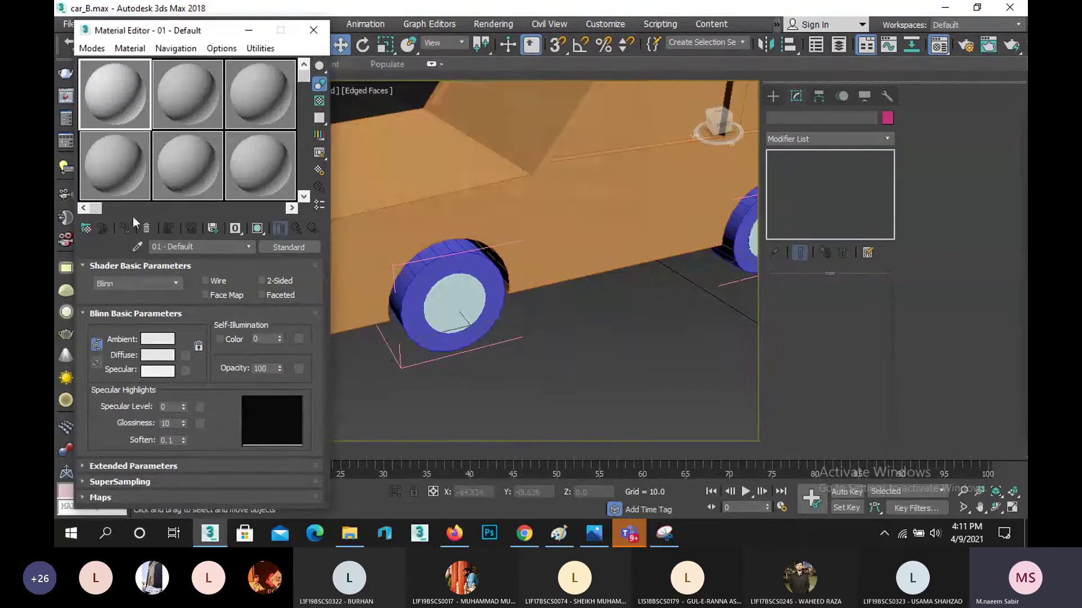
- Set the diffuse color of material 07 - Default to near black, with RGB values of 5
left_click(174, 98)
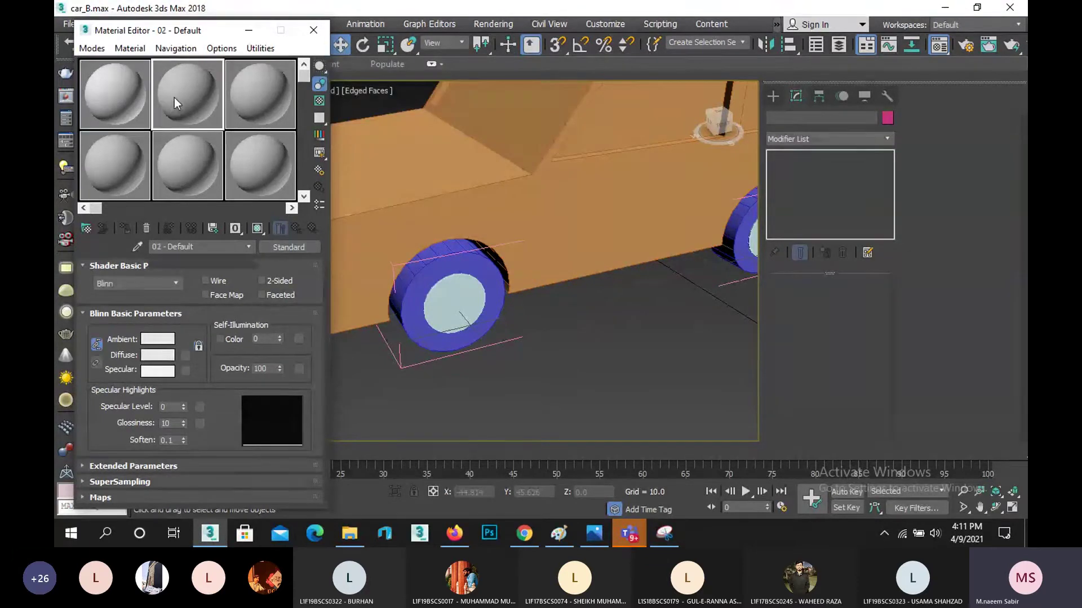
left_click(112, 168)
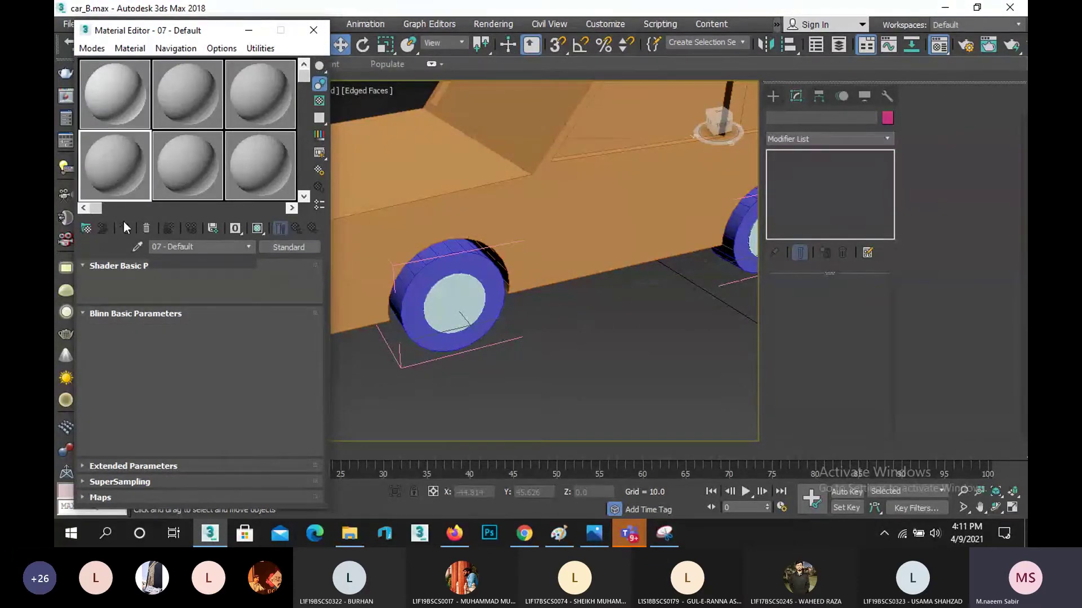
left_click(164, 357)
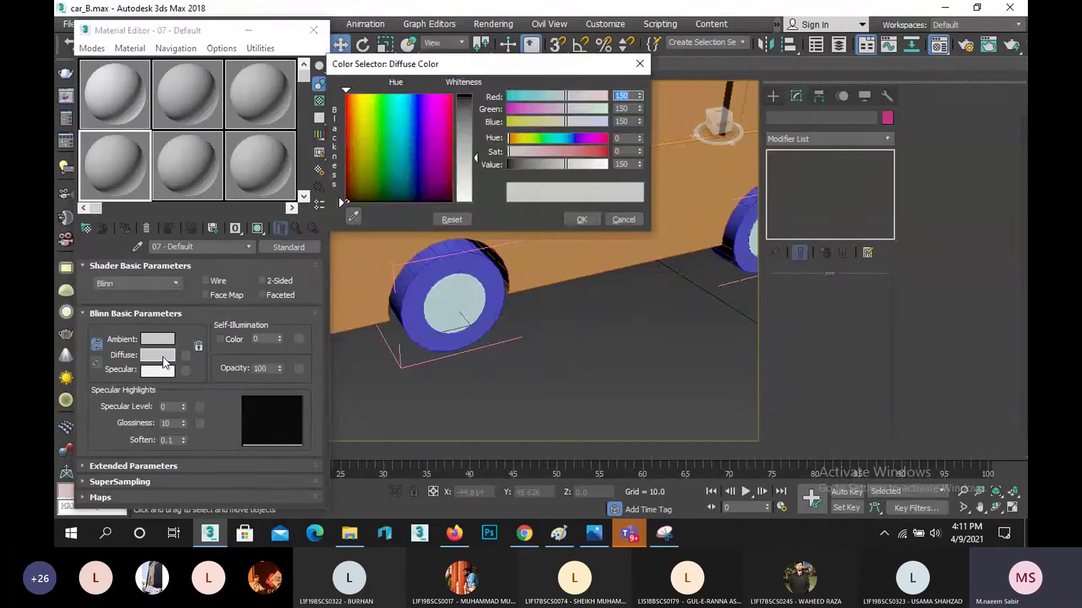
left_click(462, 107)
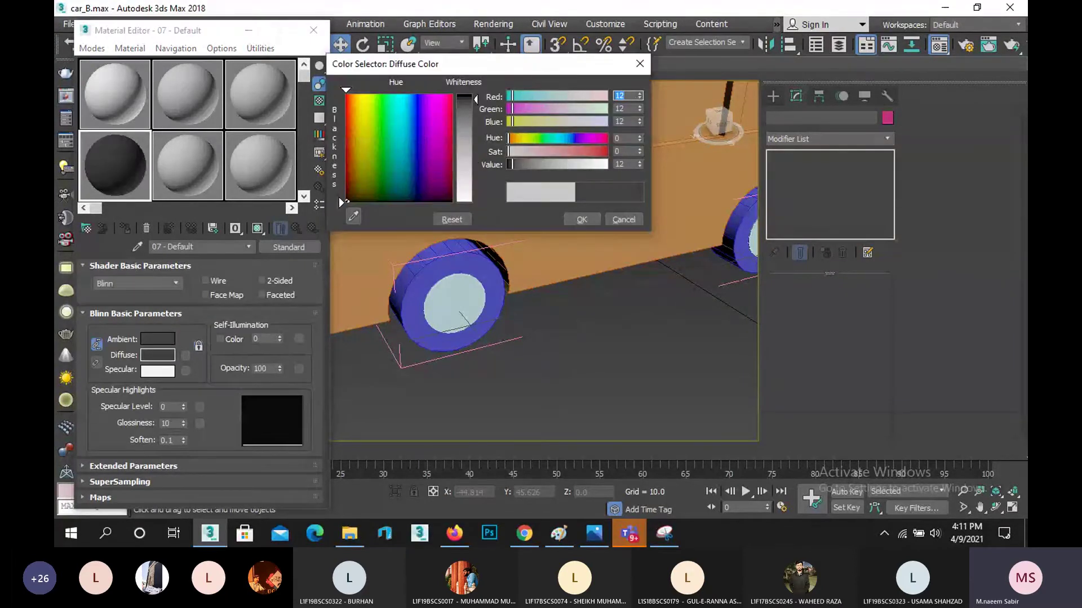
left_click(463, 97)
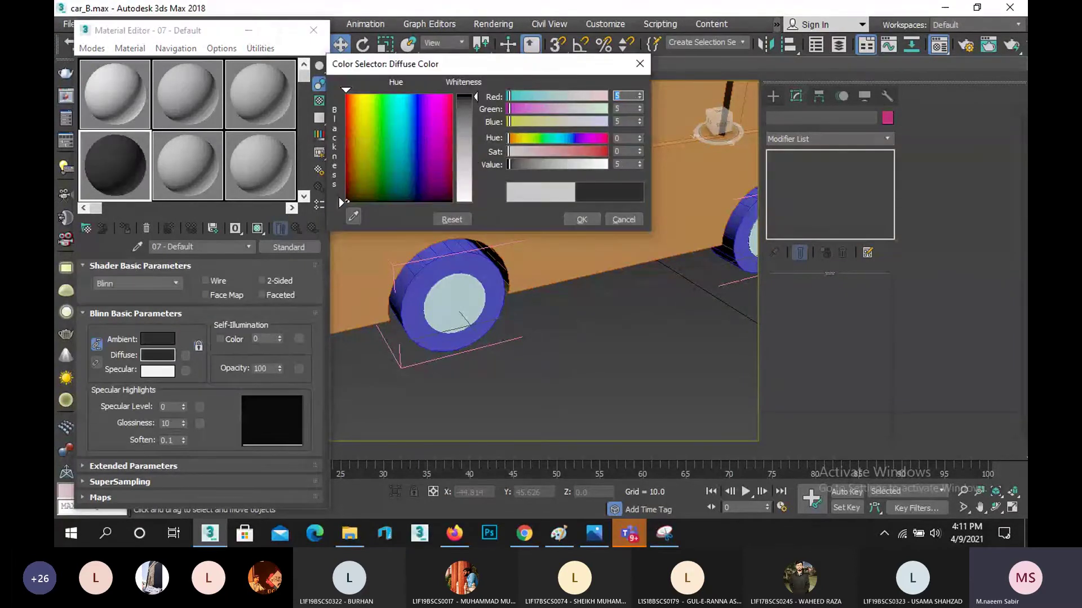
left_click(581, 220)
- Set the diffuse color of material 02 - Default to a slightly darkened red, with red about 181 and green and blue at 0
left_click(194, 96)
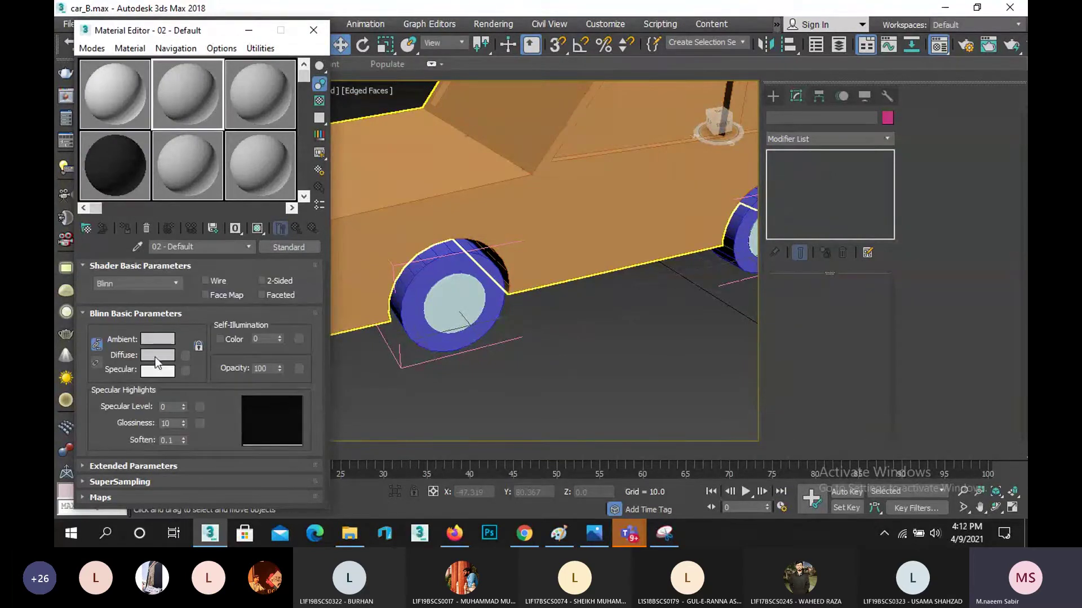
left_click(154, 357)
type("255")
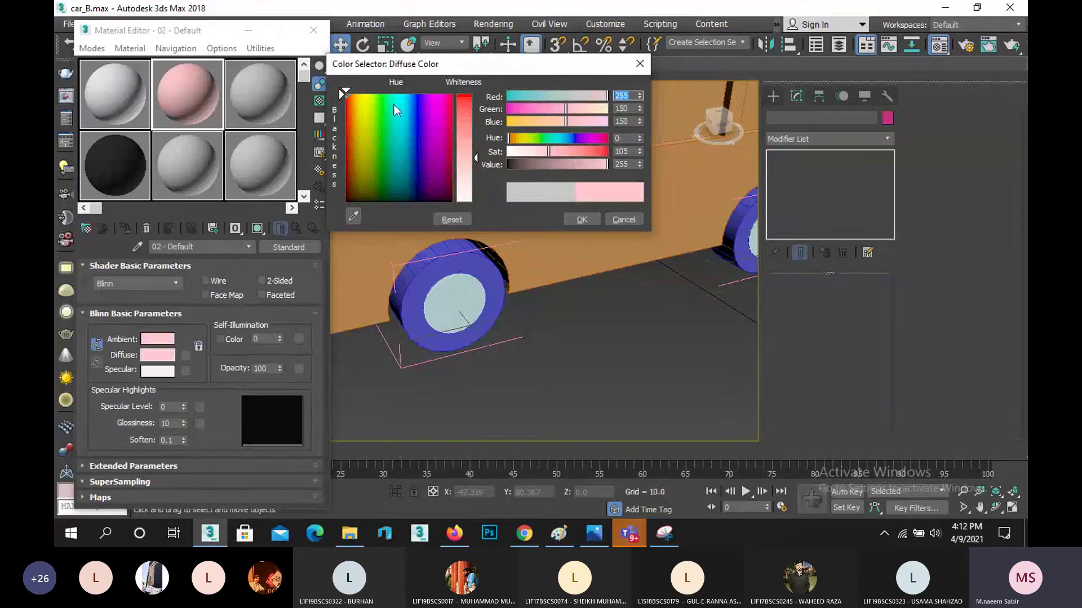
left_click(475, 98)
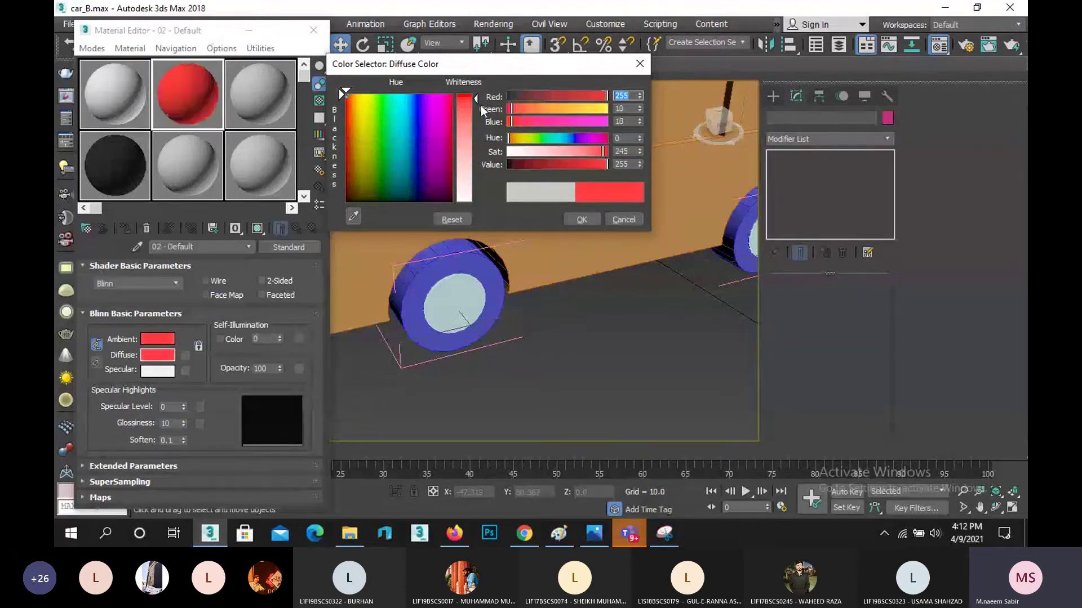
left_click(474, 99)
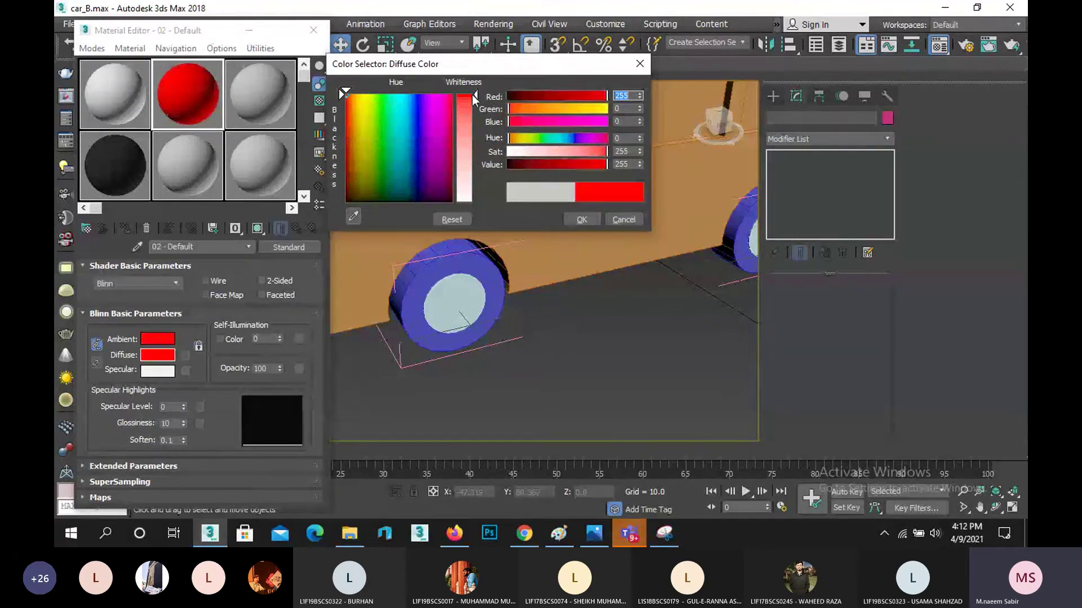
left_click_drag(591, 163, 581, 167)
left_click(563, 95)
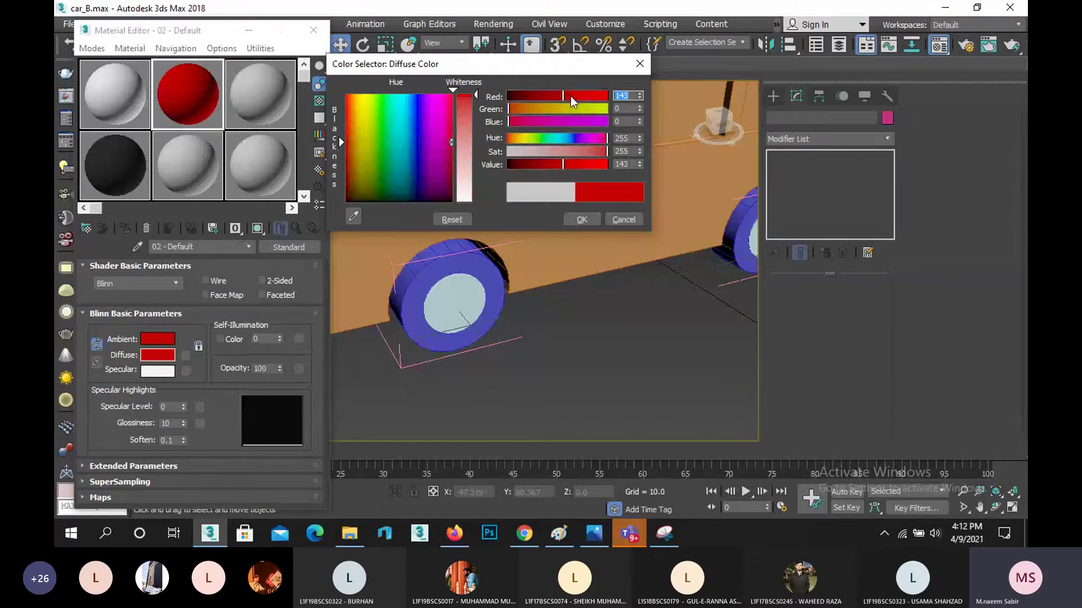
left_click(570, 96)
left_click(577, 164)
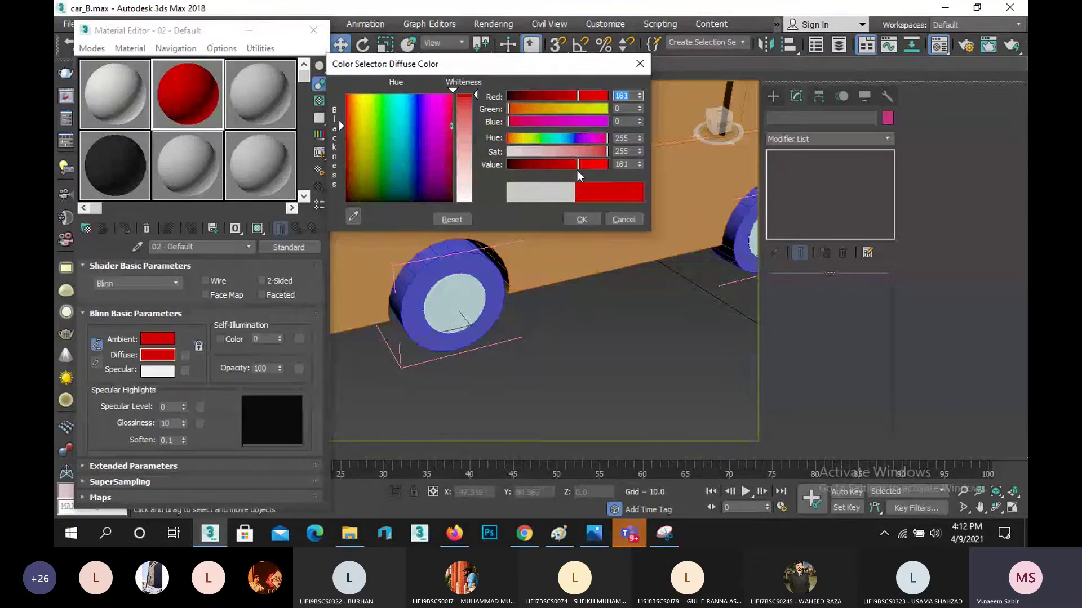
left_click(583, 218)
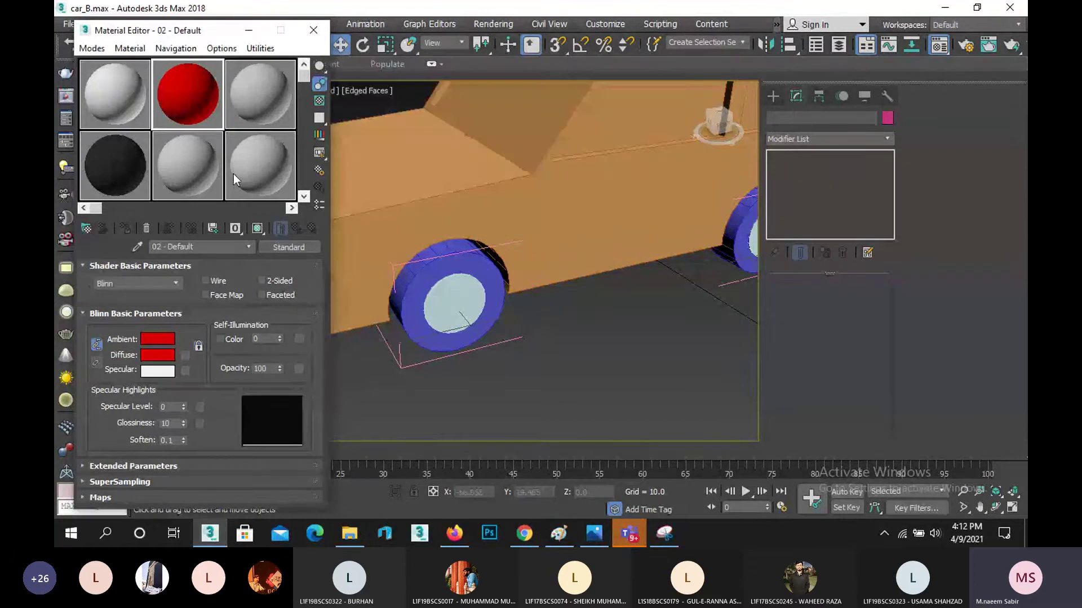
- Make material 08 - Default a glossy bright cyan by setting its diffuse color, raising the specular level to 42 and increasing glossiness
left_click(190, 176)
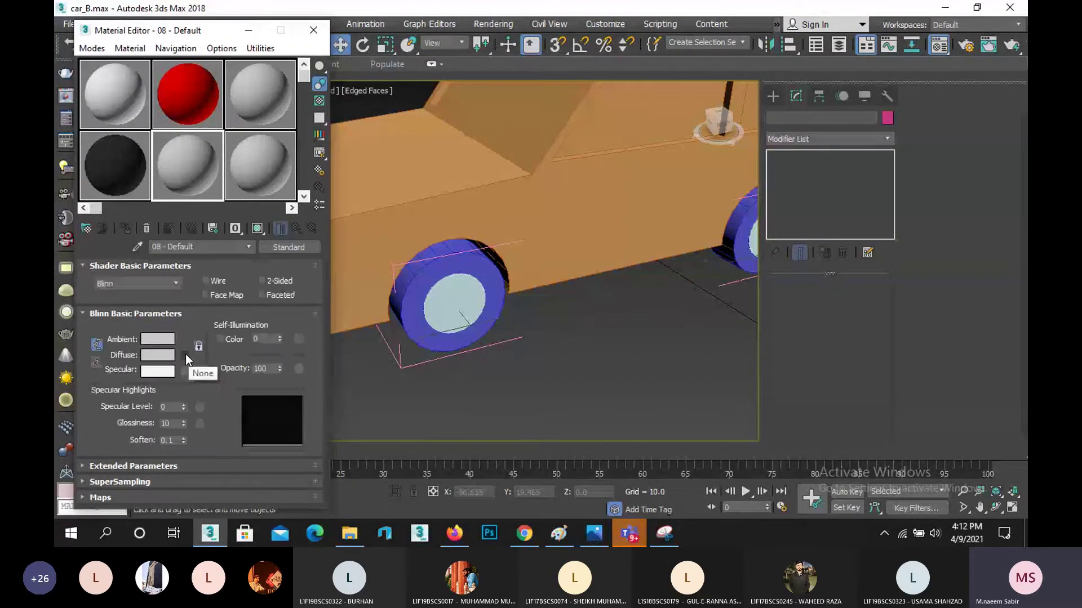
left_click(160, 357)
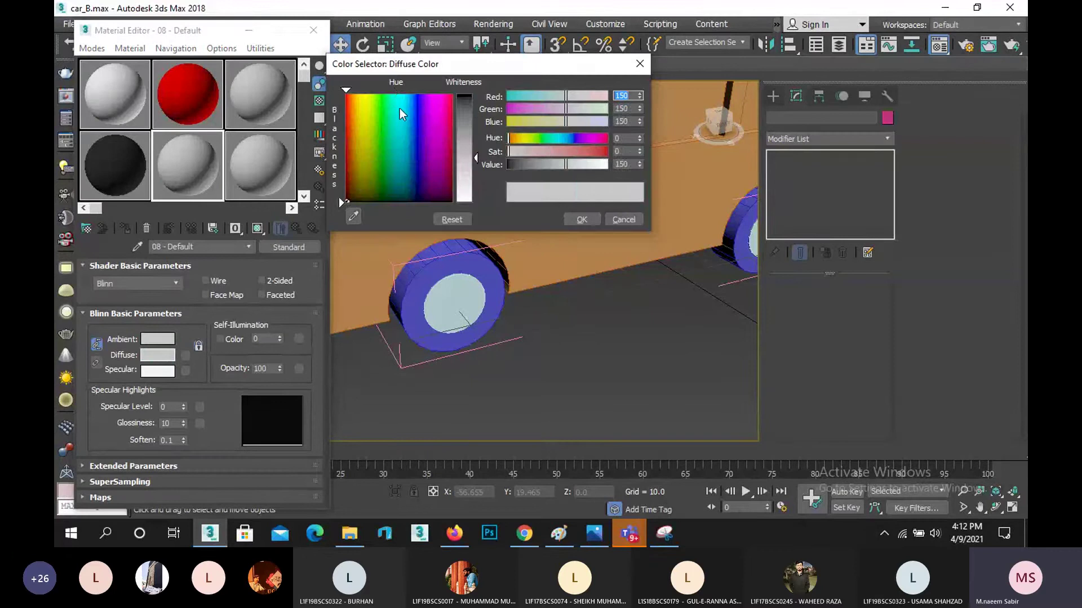
left_click_drag(400, 109, 398, 94)
left_click_drag(468, 141, 466, 99)
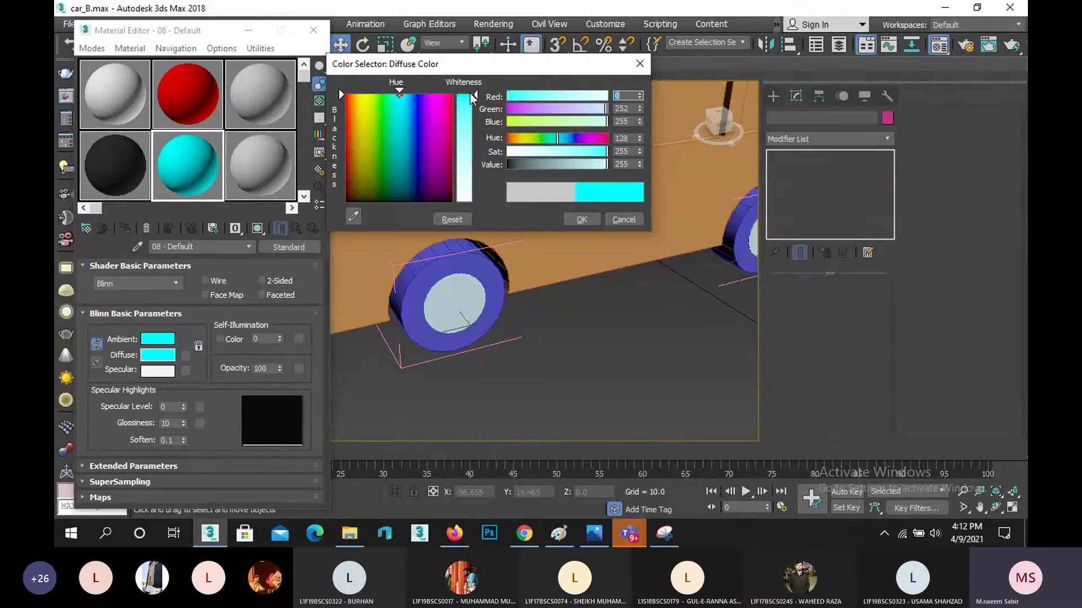
left_click(581, 219)
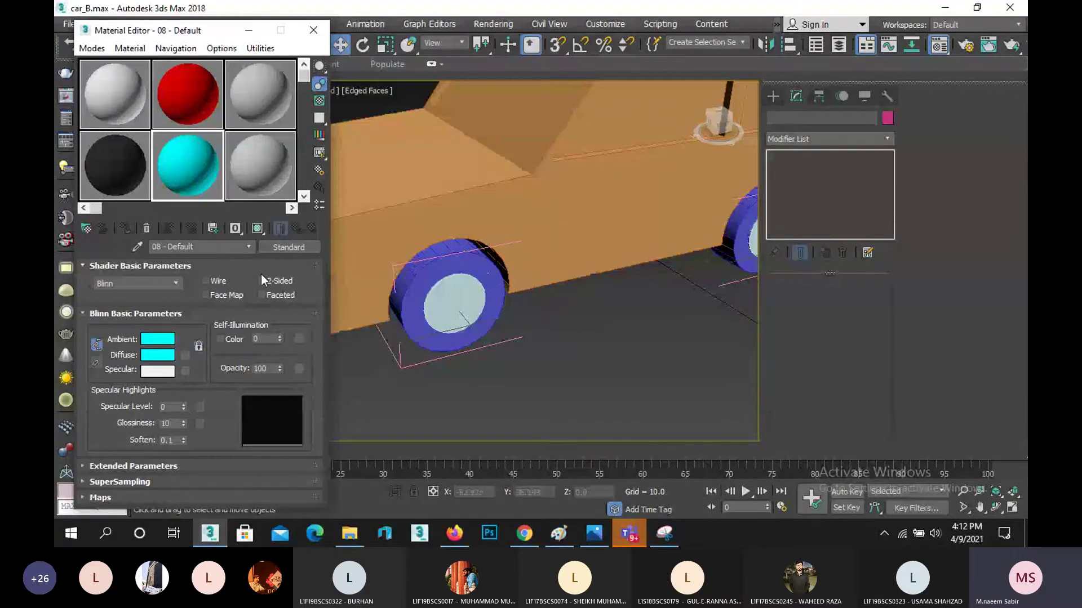
left_click_drag(185, 407, 186, 394)
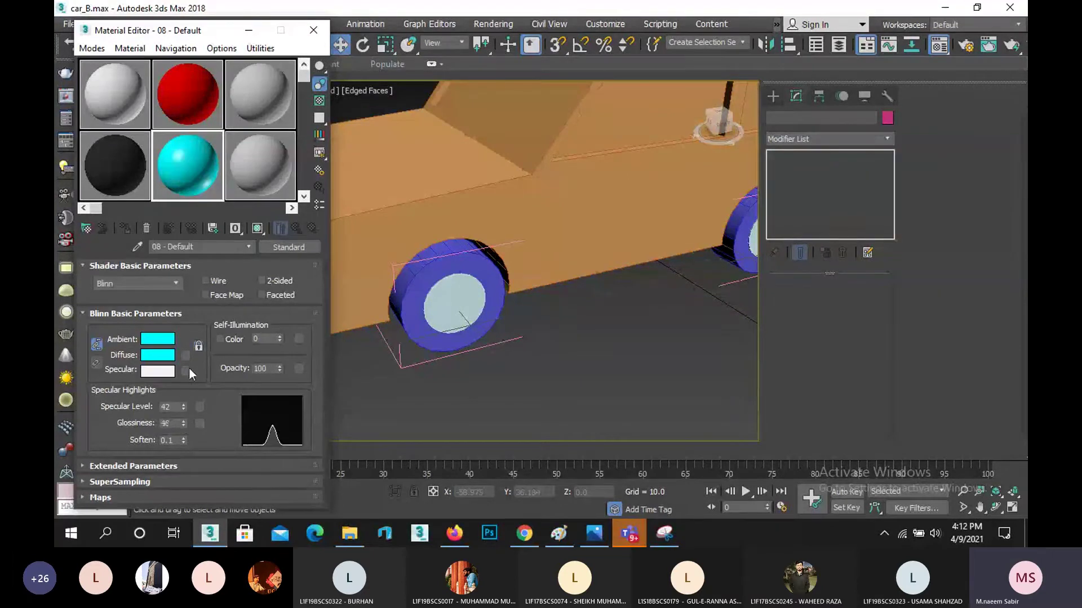
- Apply black material 07 - Default to the two near-side tires and near-white material 01 - Default to their hubs
left_click(187, 98)
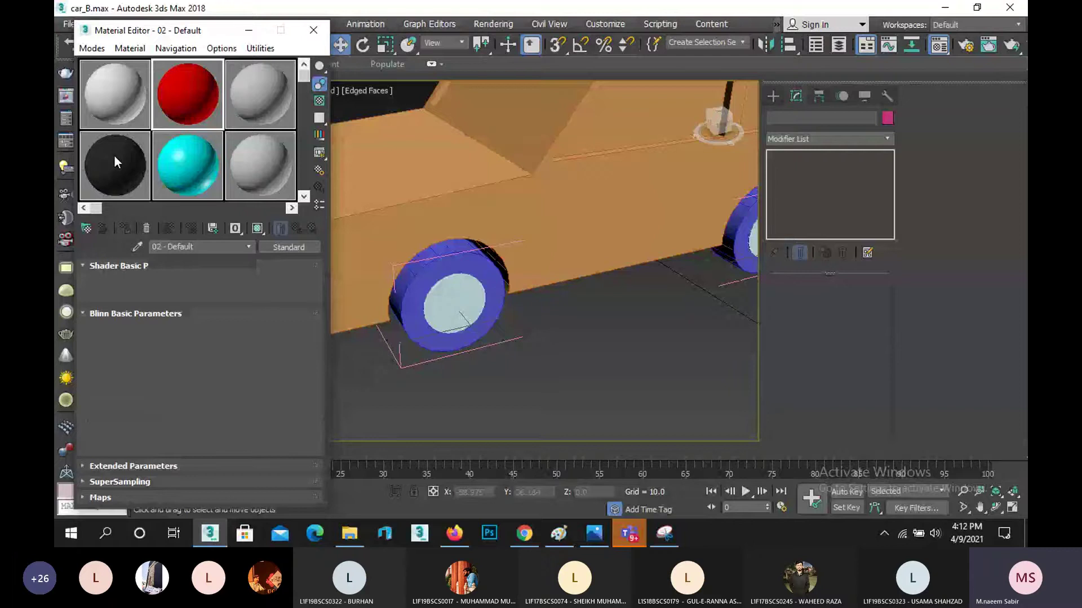
left_click(114, 159)
left_click_drag(476, 273, 473, 272)
left_click_drag(191, 144, 745, 228)
left_click_drag(121, 93, 458, 297)
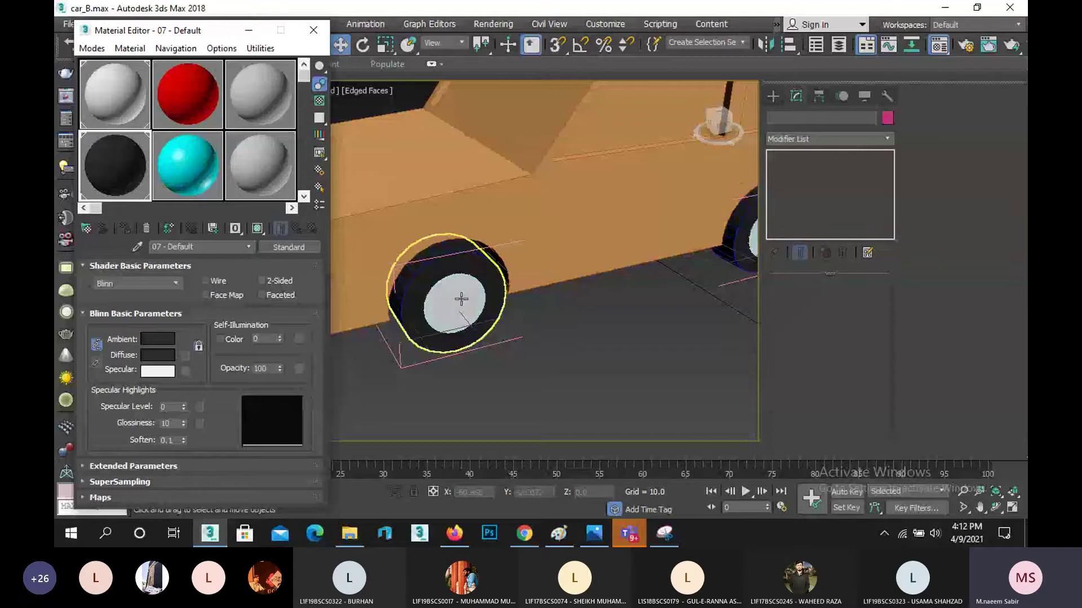
left_click_drag(127, 104, 754, 233)
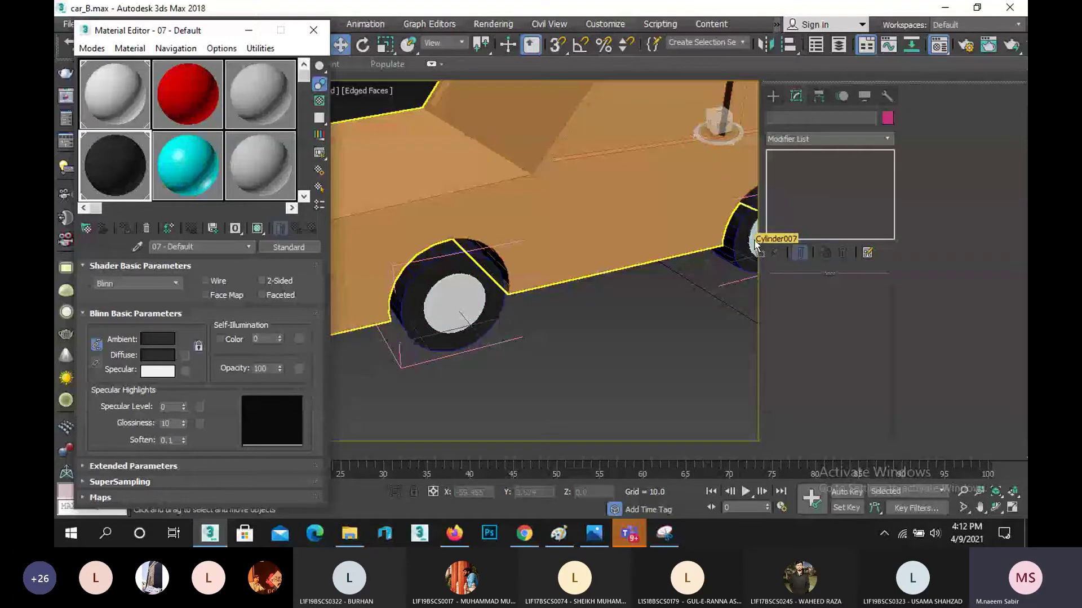
- Apply red material 02 - Default to the car body, trying cyan material 08 - Default on the windshield in between
scroll(643, 288, "down", 6)
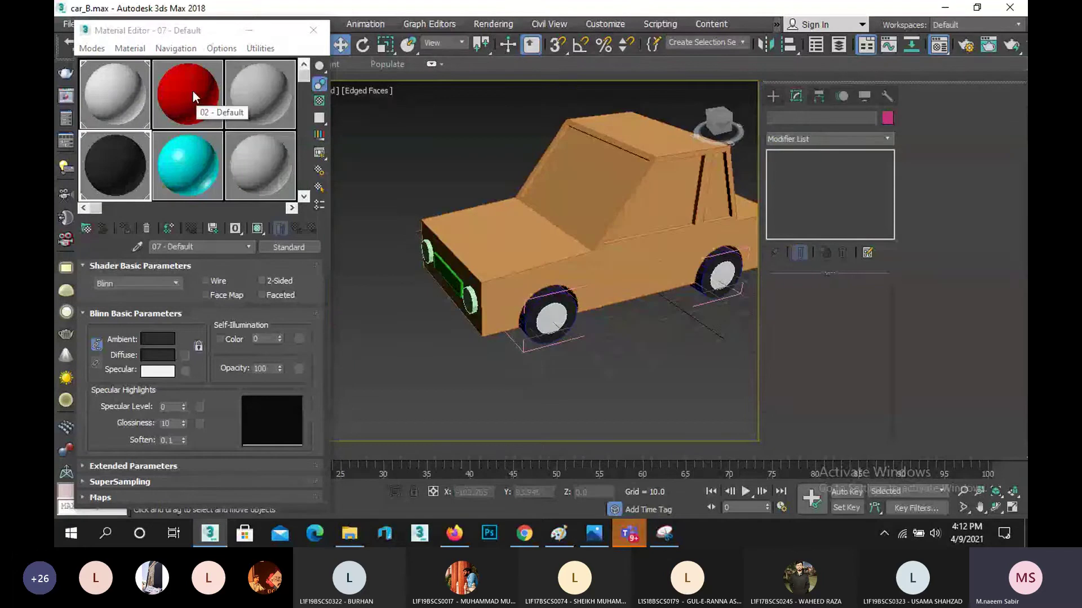
left_click_drag(192, 92, 600, 226)
left_click_drag(194, 166, 595, 170)
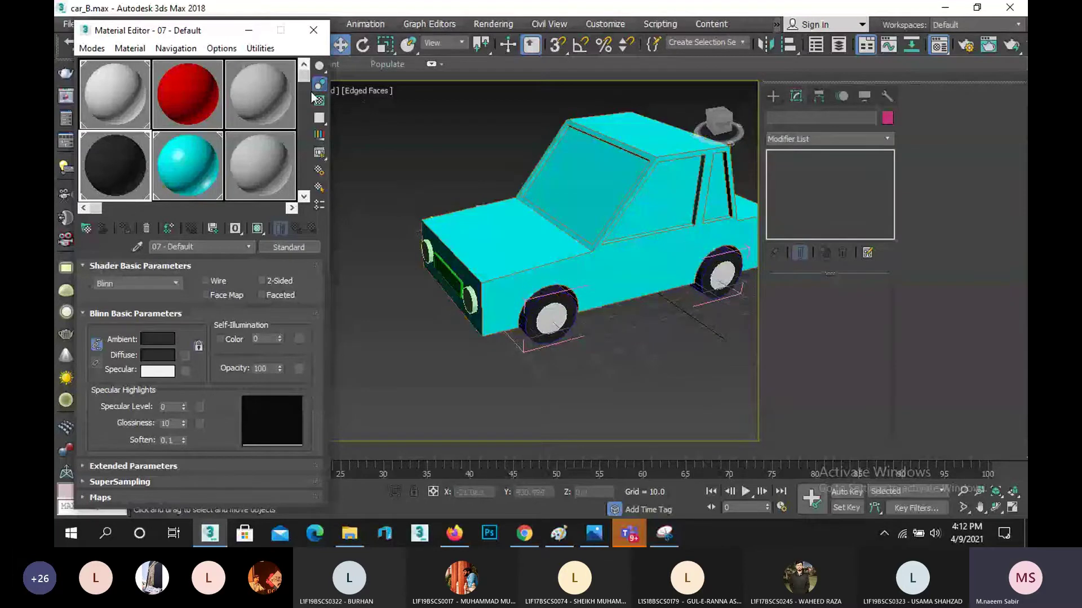
left_click_drag(569, 194, 573, 196)
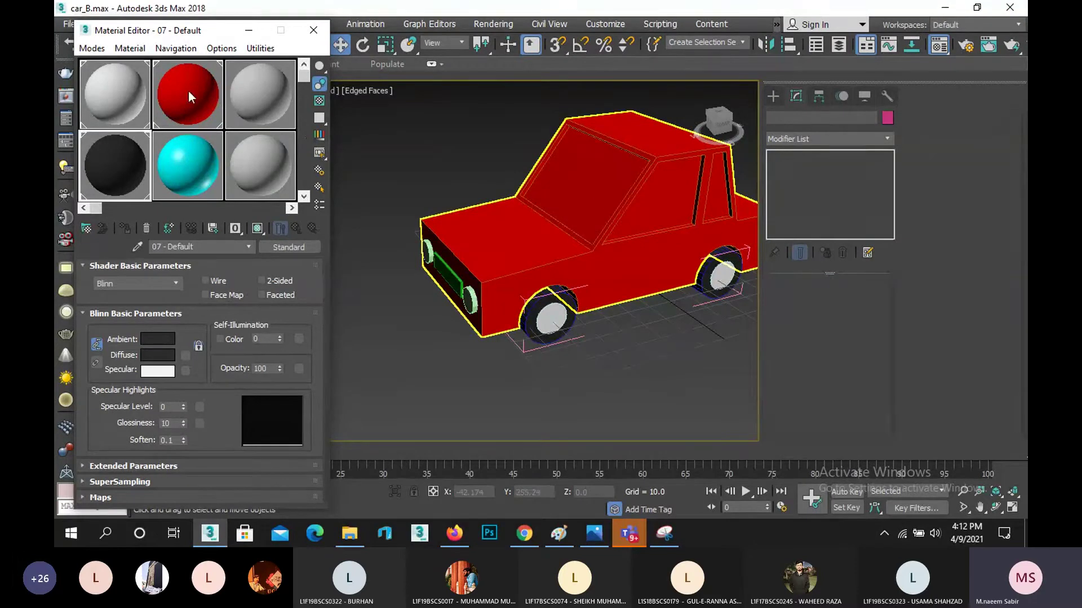
- Apply cyan material 08 - Default to both headlights and close the Material Editor
left_click_drag(319, 206, 471, 304)
left_click_drag(149, 146, 428, 251)
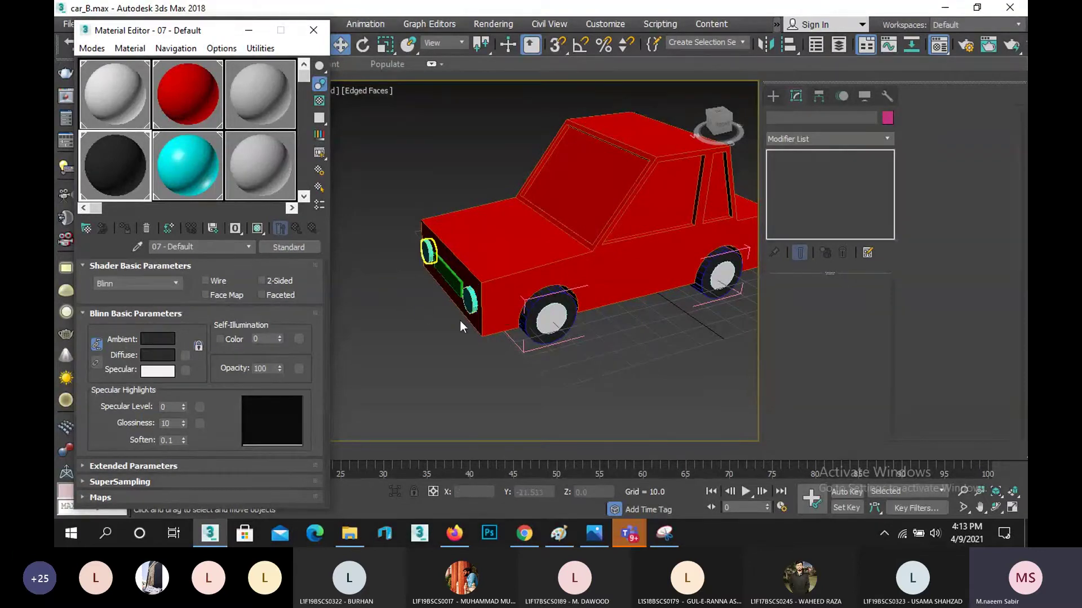
scroll(495, 299, "up", 3)
middle_click_drag(495, 299, 465, 361)
scroll(503, 340, "down", 2)
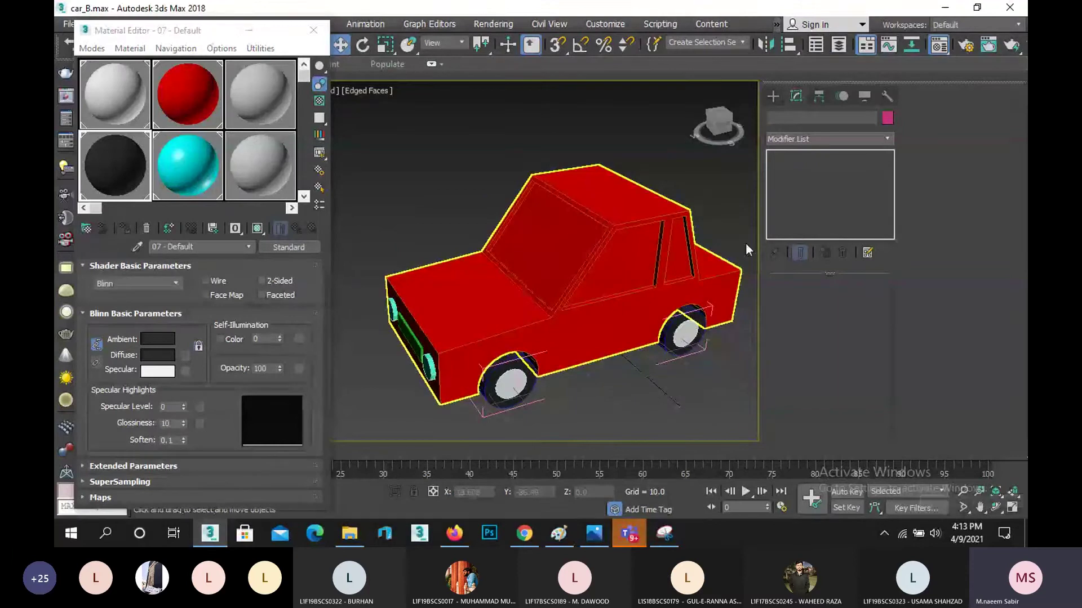
key("m")
- Create a cylinder beside the rear of the car with a radius of about 32.7 and a height of about 88.2
middle_click_drag(590, 325, 551, 319)
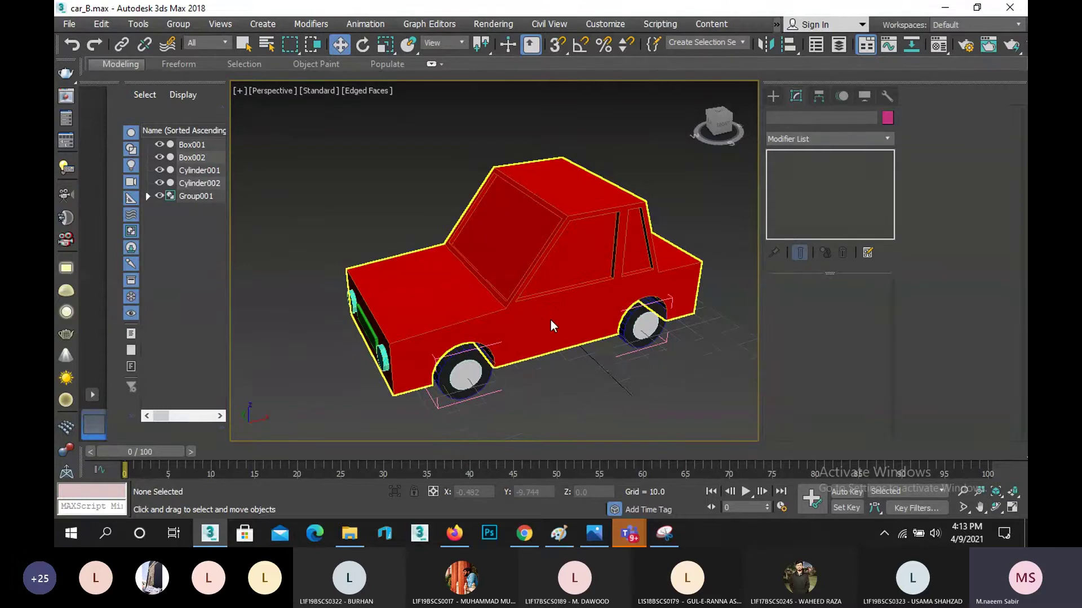
scroll(549, 320, "down", 4)
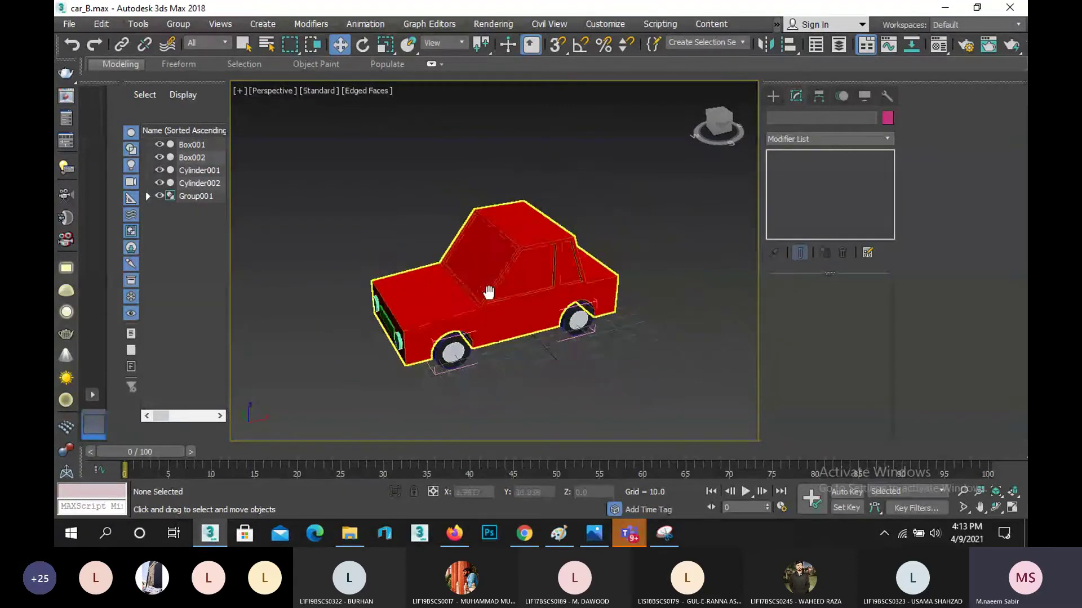
left_click(774, 96)
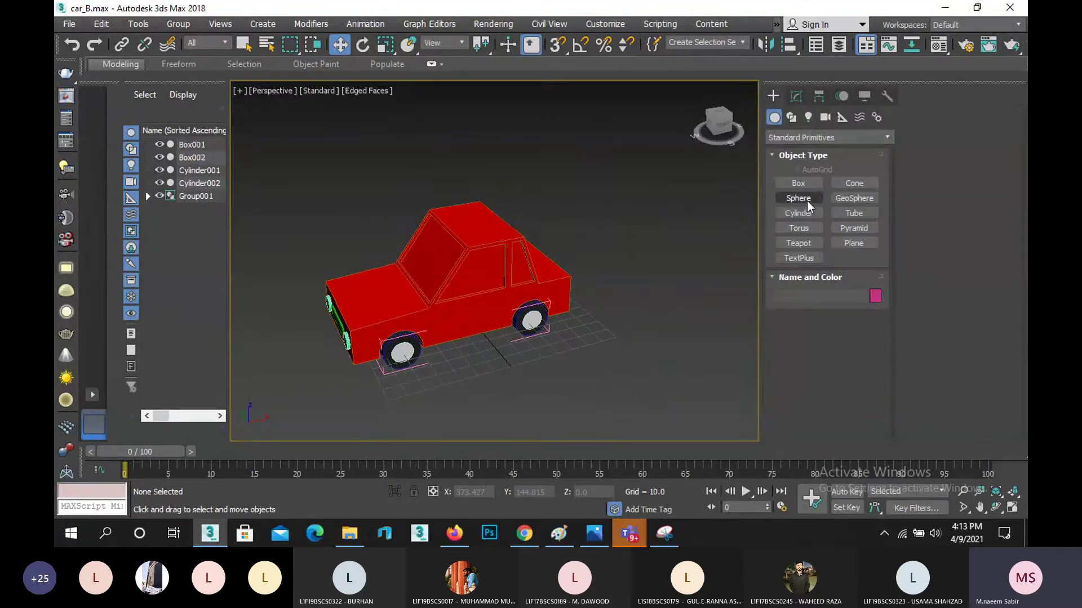
left_click(806, 216)
left_click(596, 358)
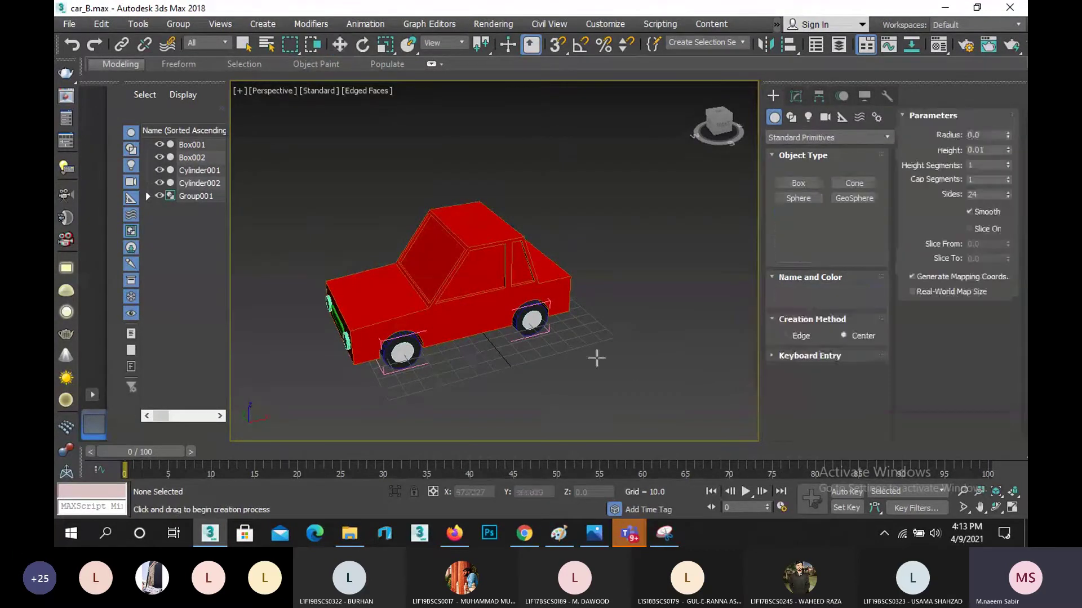
mouse_move(667, 389)
left_mouse_down()
mouse_move(679, 397)
mouse_move(647, 383)
left_mouse_up()
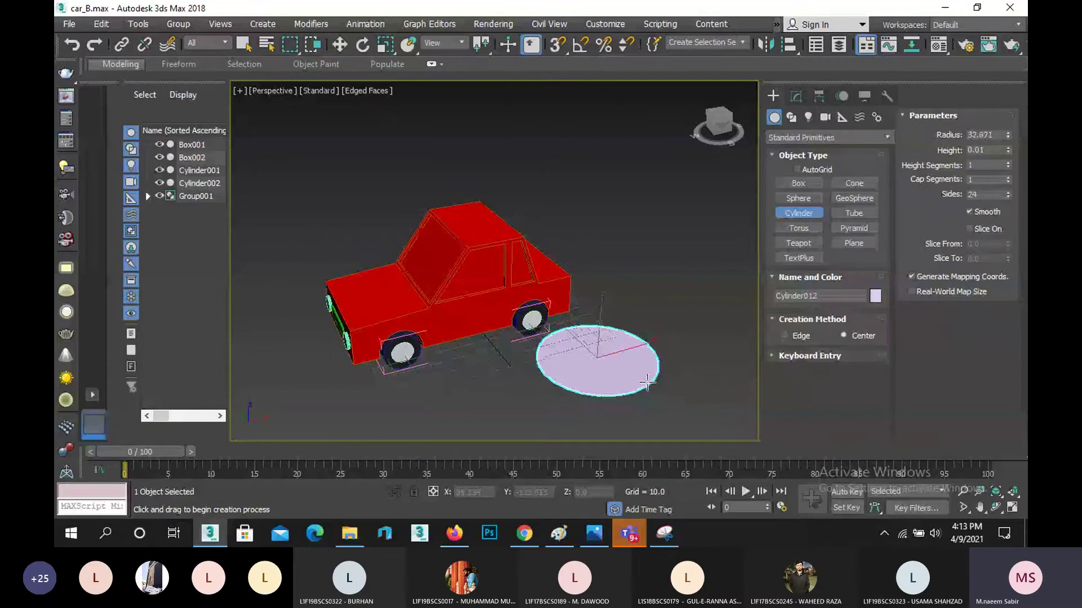
left_click(676, 237)
- Set the new cylinder's height segments to 5
left_click(796, 96)
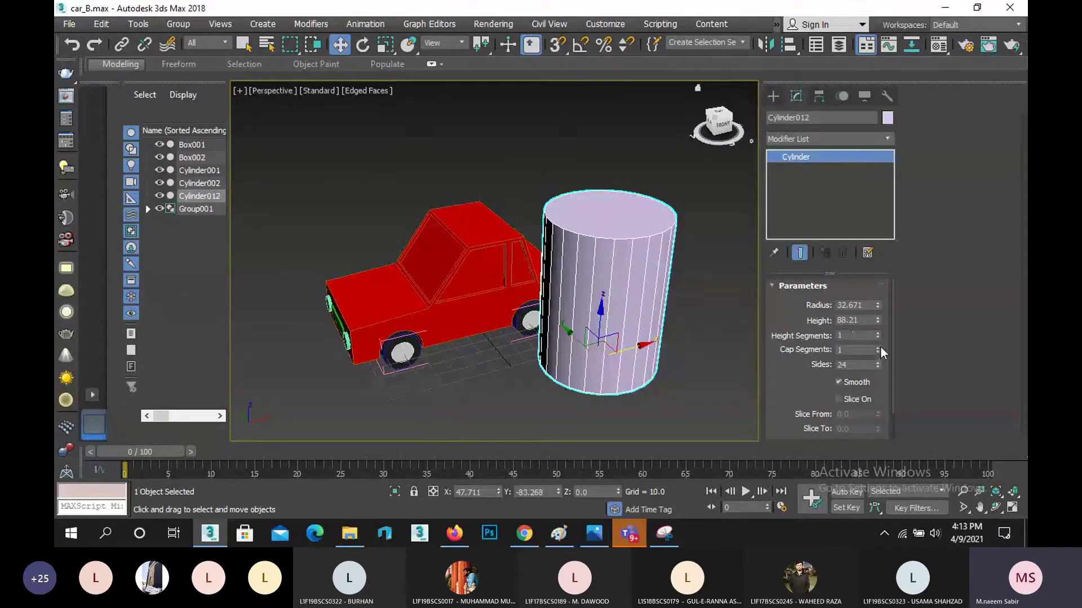
left_click(877, 333)
left_click(877, 334)
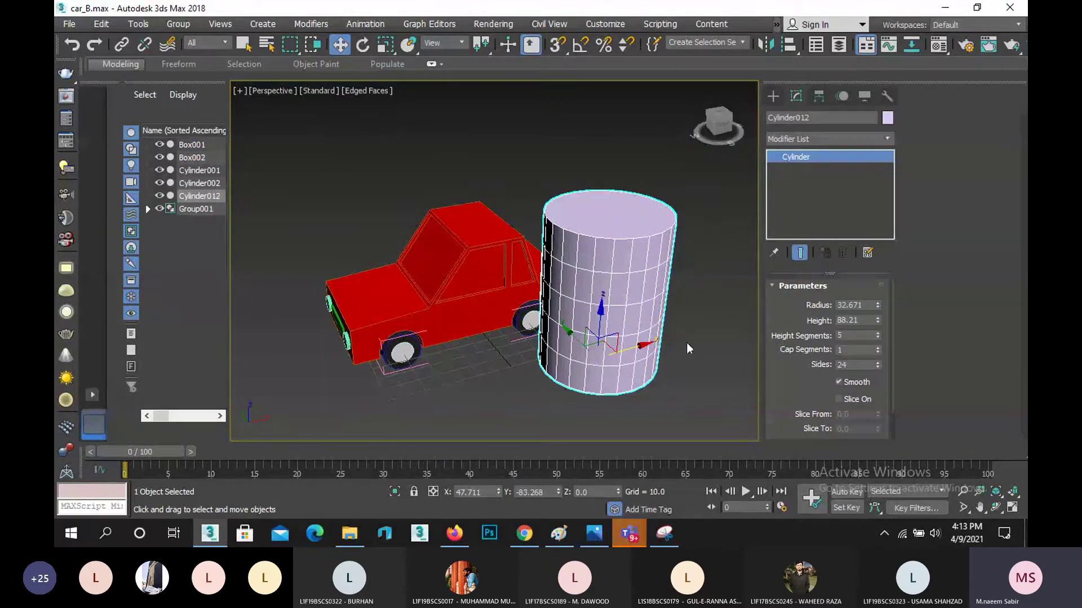
- Convert the new cylinder to an Editable Poly and switch to polygon selection
right_click(632, 283)
mouse_move(764, 426)
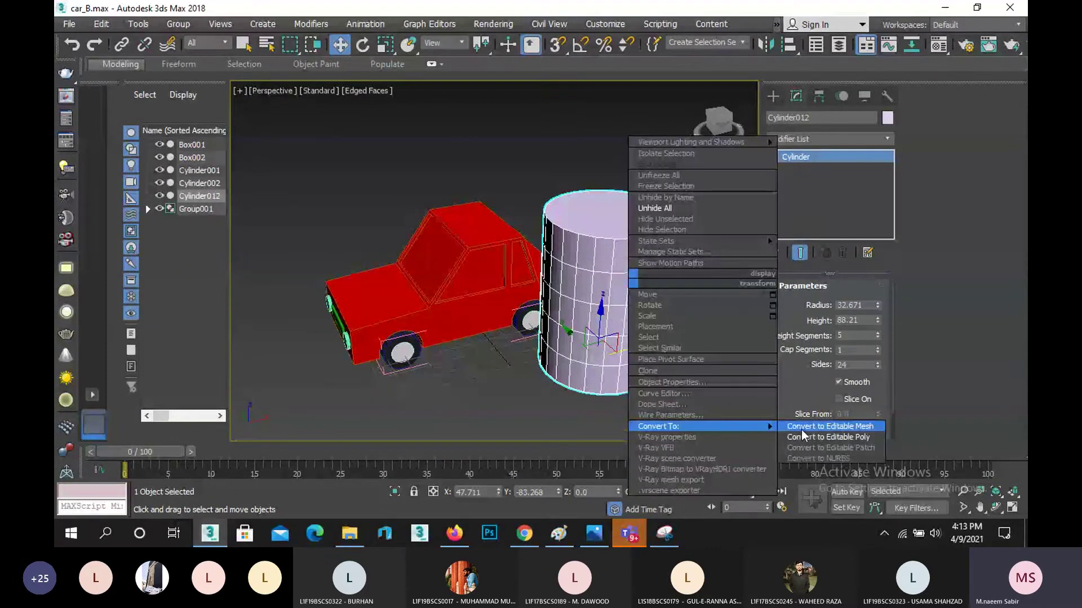
left_click(805, 437)
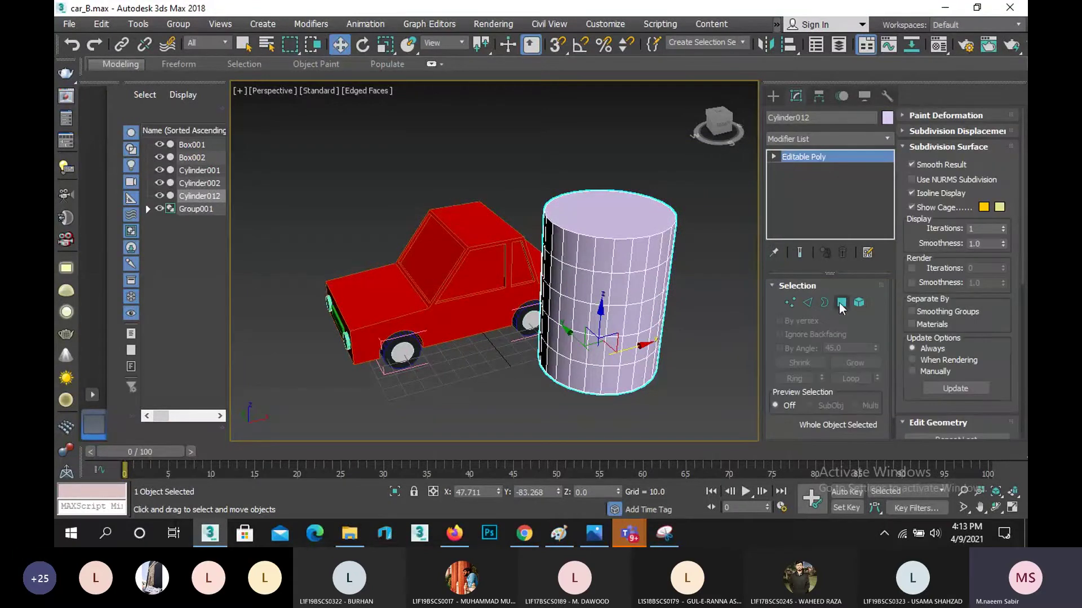
left_click(841, 303)
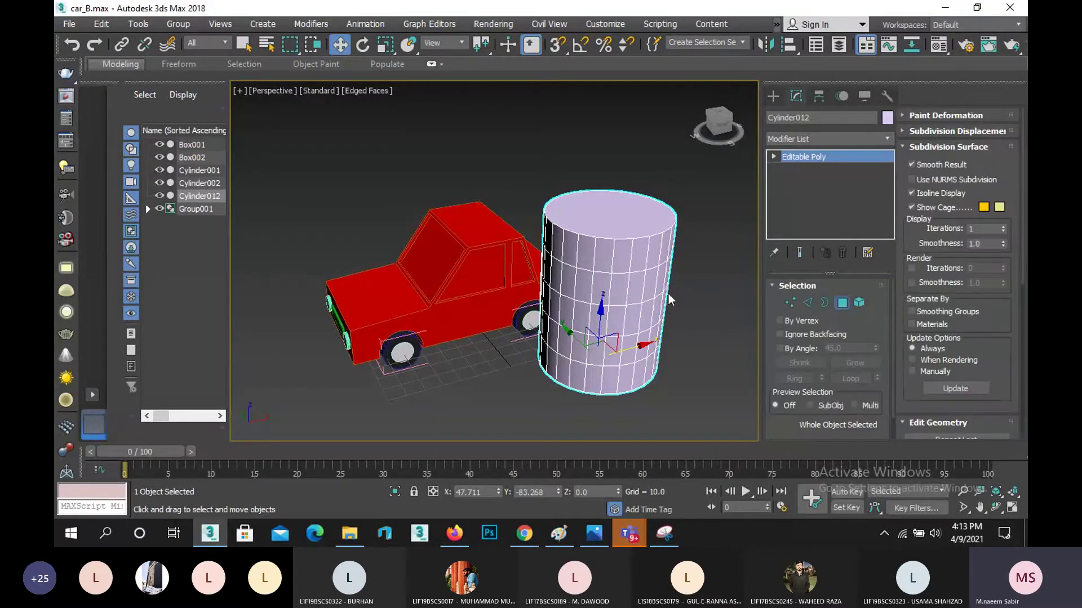
- Select seven adjacent polygons in one horizontal row on the front side of the cylinder
left_click(567, 280)
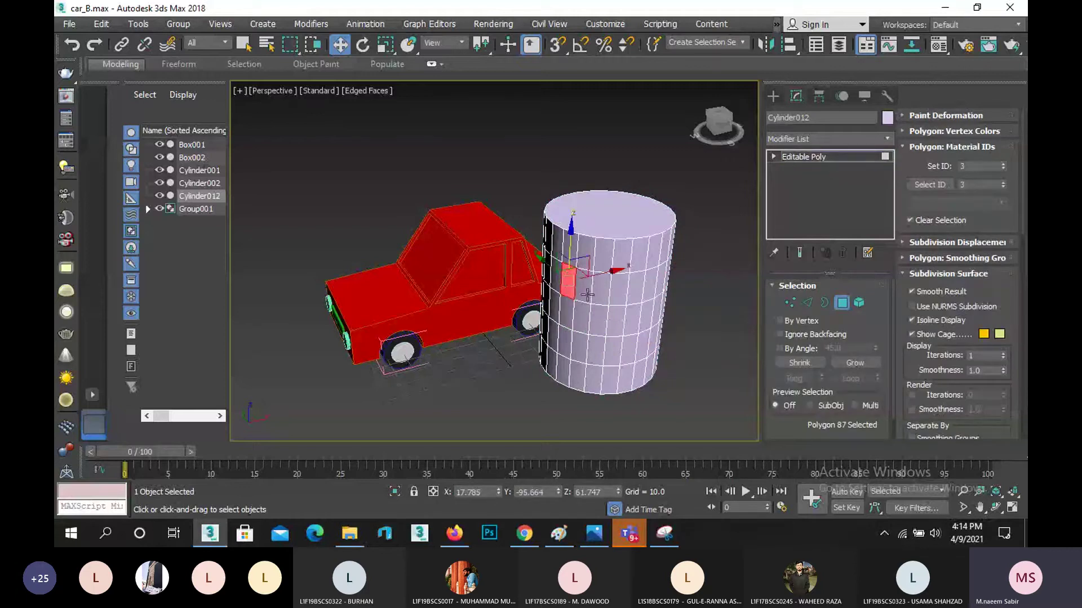
left_click(587, 292, "ctrl")
left_click(598, 293, "ctrl")
left_click(617, 291, "ctrl")
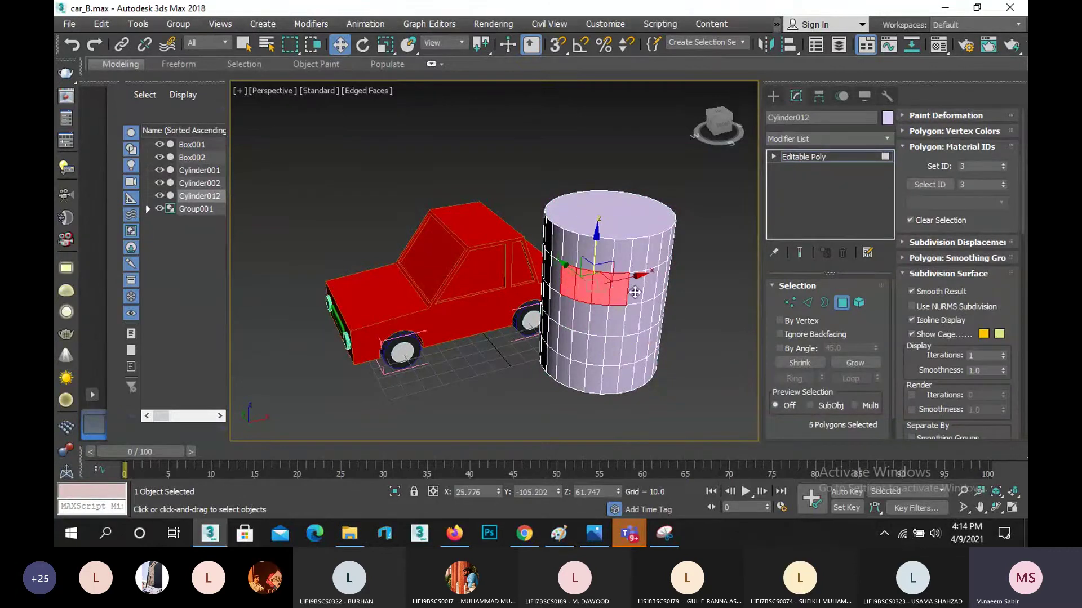
left_click(633, 292, "ctrl")
left_click(654, 289, "ctrl")
left_click(660, 285, "ctrl")
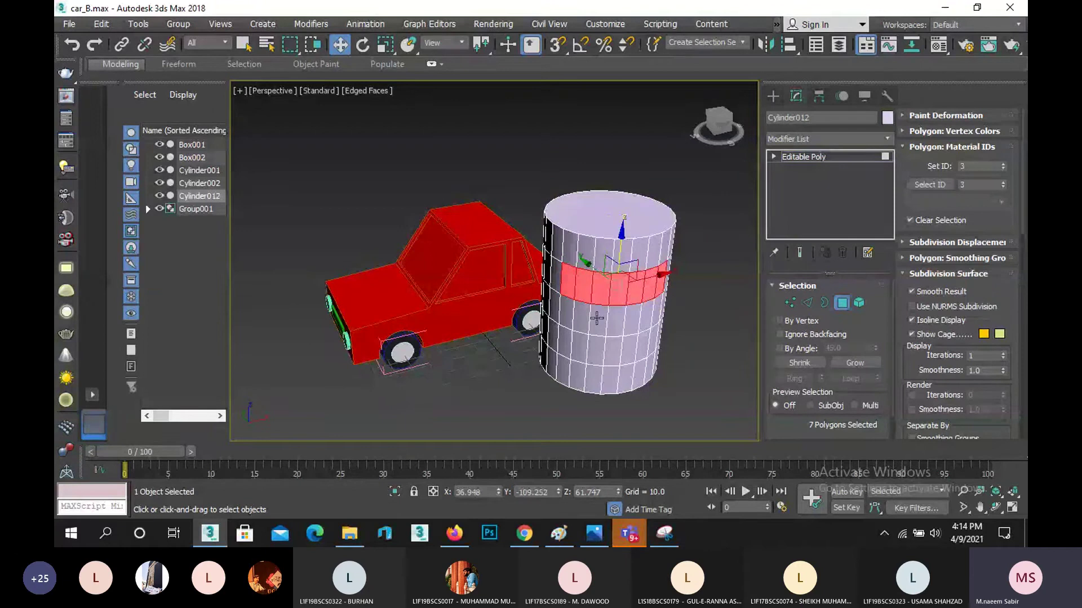
- Add four polygons from the row below and two from the row beneath that to the cylinder's polygon selection
left_click(598, 319, "ctrl")
left_click(620, 320, "ctrl")
left_click(635, 320, "ctrl")
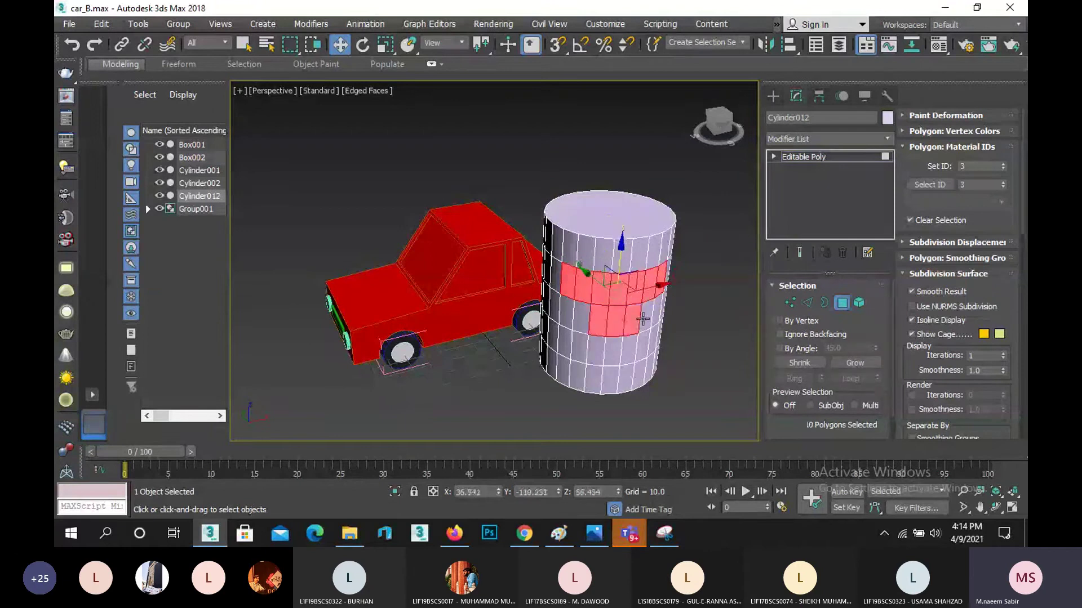
left_click(649, 316, "ctrl")
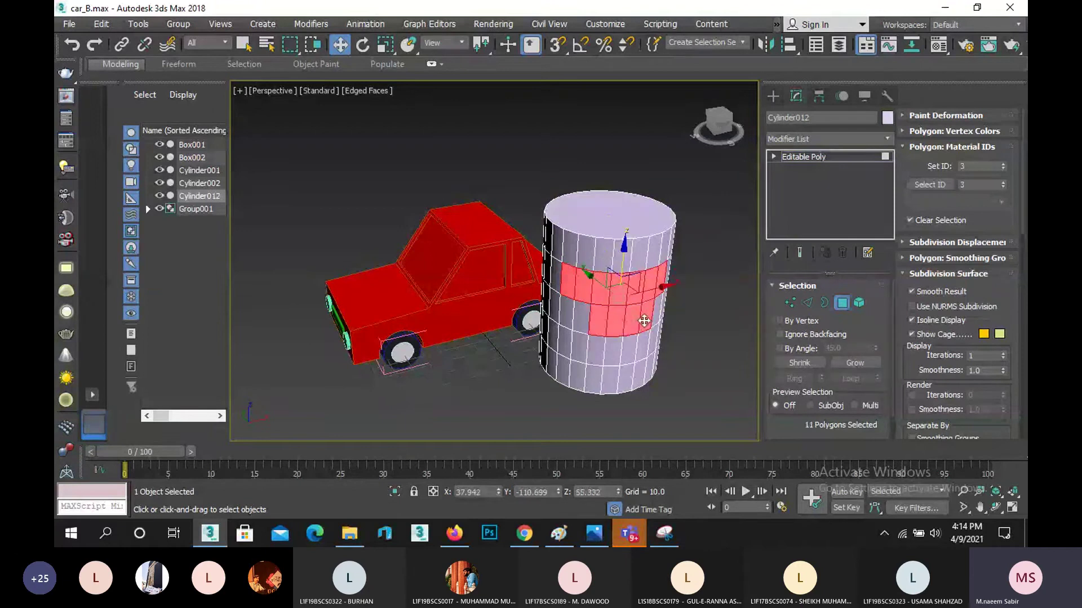
left_click(624, 357, "ctrl")
left_click(611, 351, "ctrl")
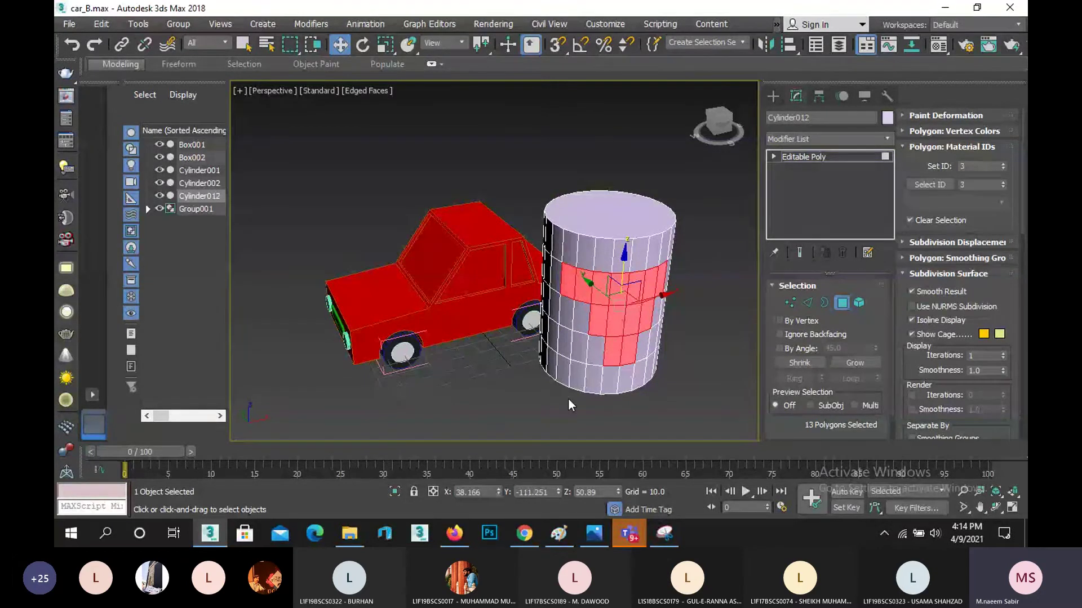
- Show the Edit Geometry options and capture them together with the selected cylinder as a new snip in Snipping Tool
left_click(952, 275)
scroll(952, 275, "down", 5)
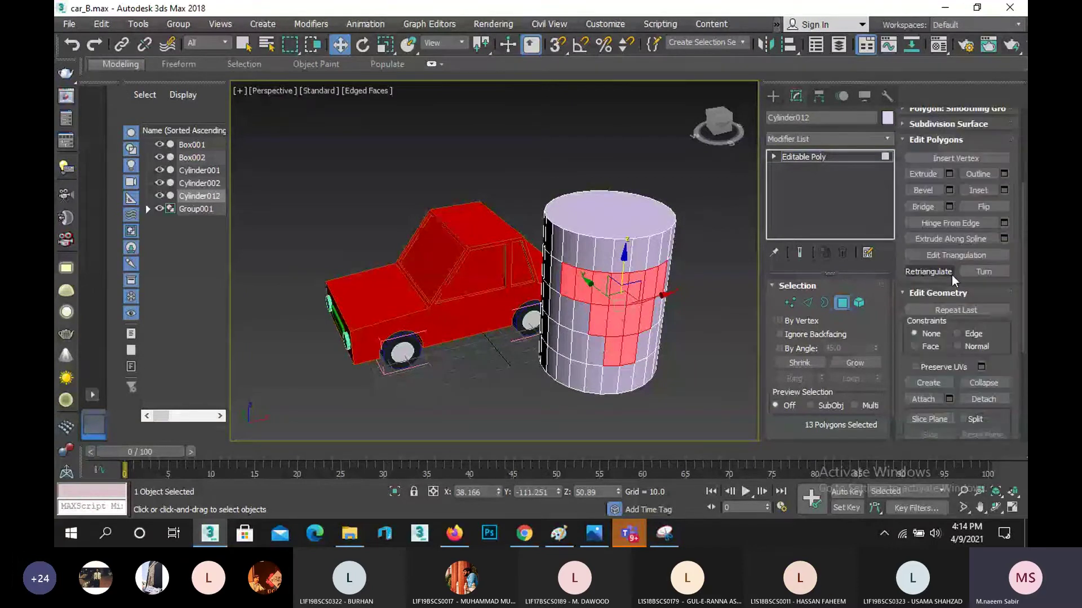
scroll(951, 275, "down", 3)
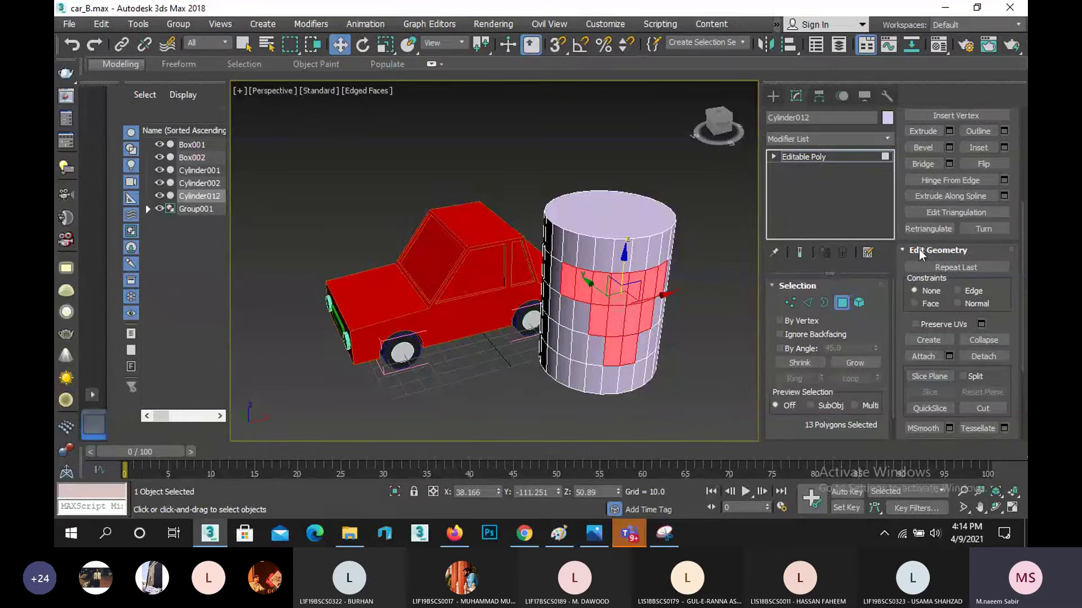
left_click(664, 534)
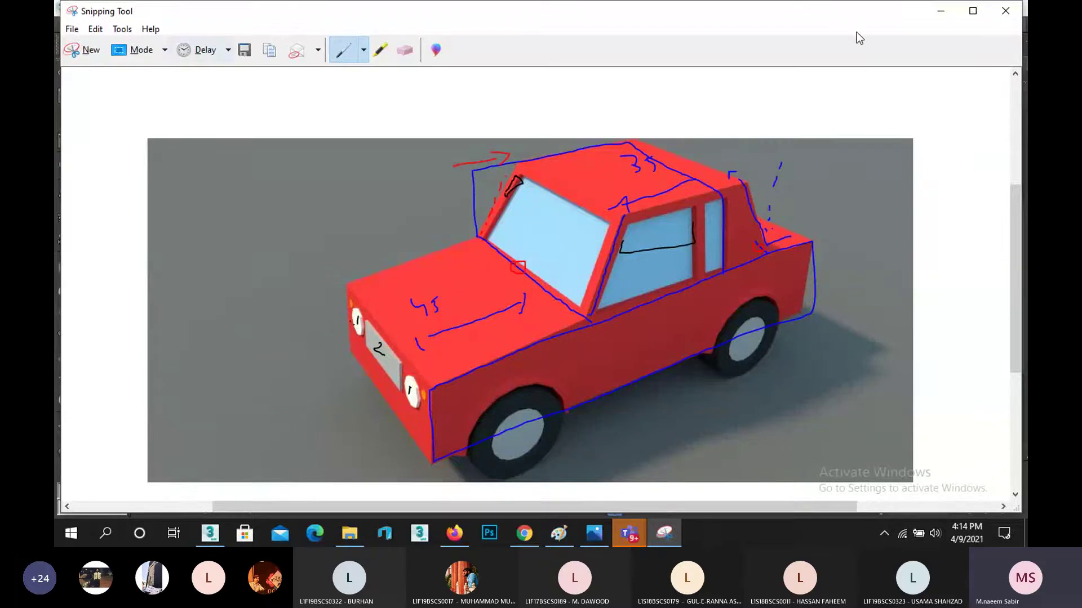
left_click(939, 17)
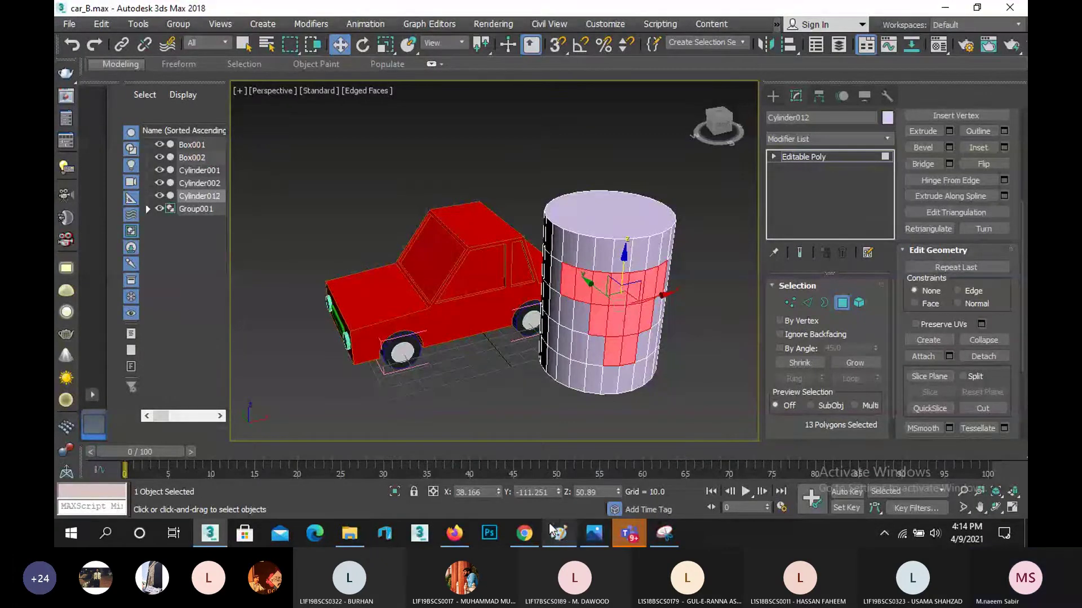
left_click(665, 534)
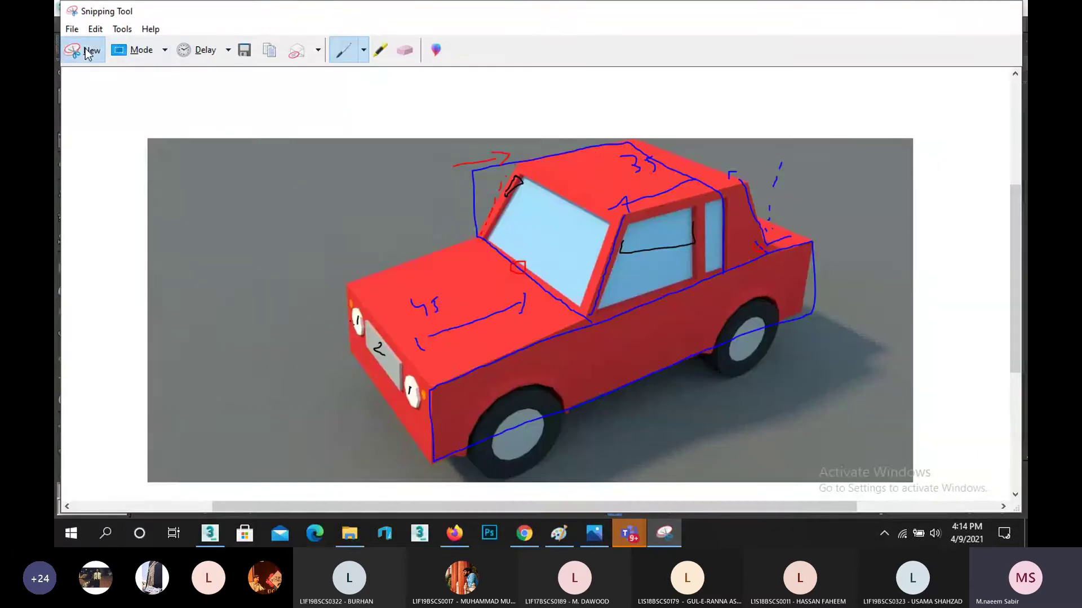
left_click(1007, 10)
left_click_drag(1021, 22, 435, 489)
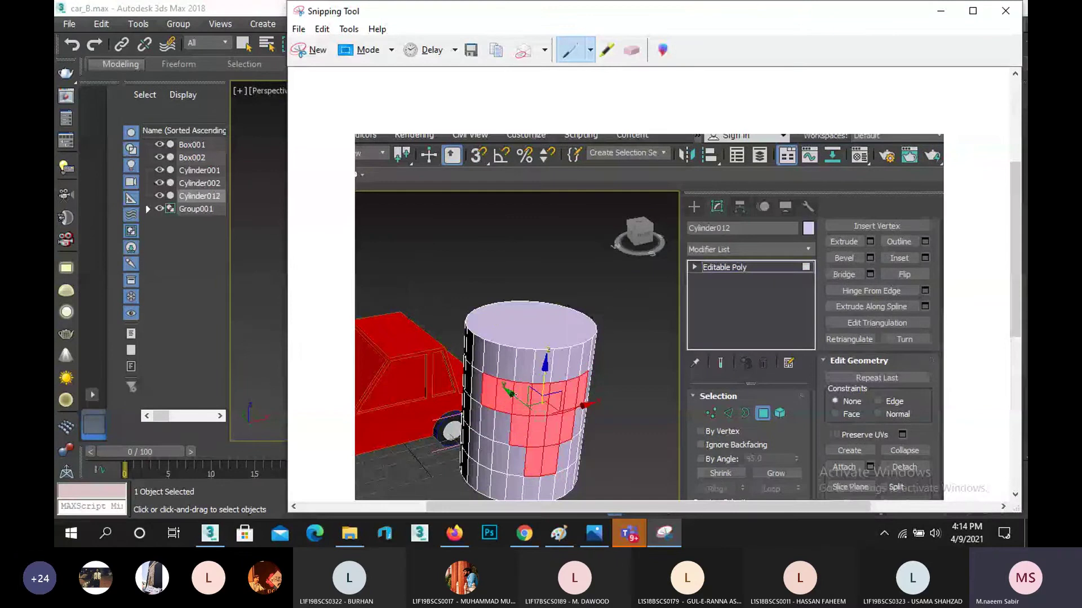
- Annotate the snip: mark the selected polygons in blue, and circle Polygon mode, Edit Geometry and Detach in red with a connecting curve
left_click_drag(511, 394, 492, 300)
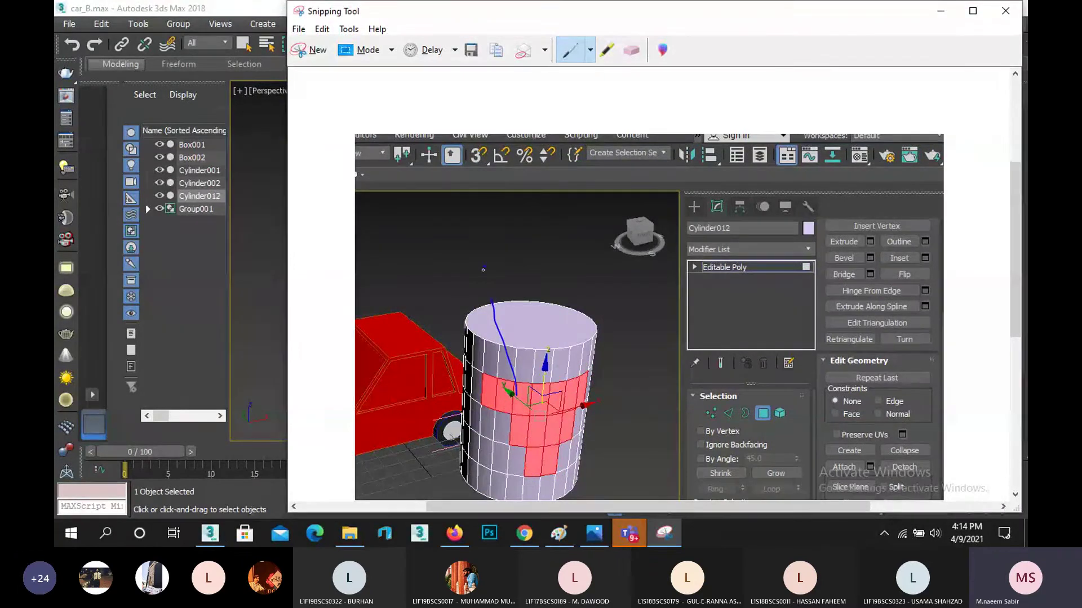
left_click(590, 49)
left_click(595, 74)
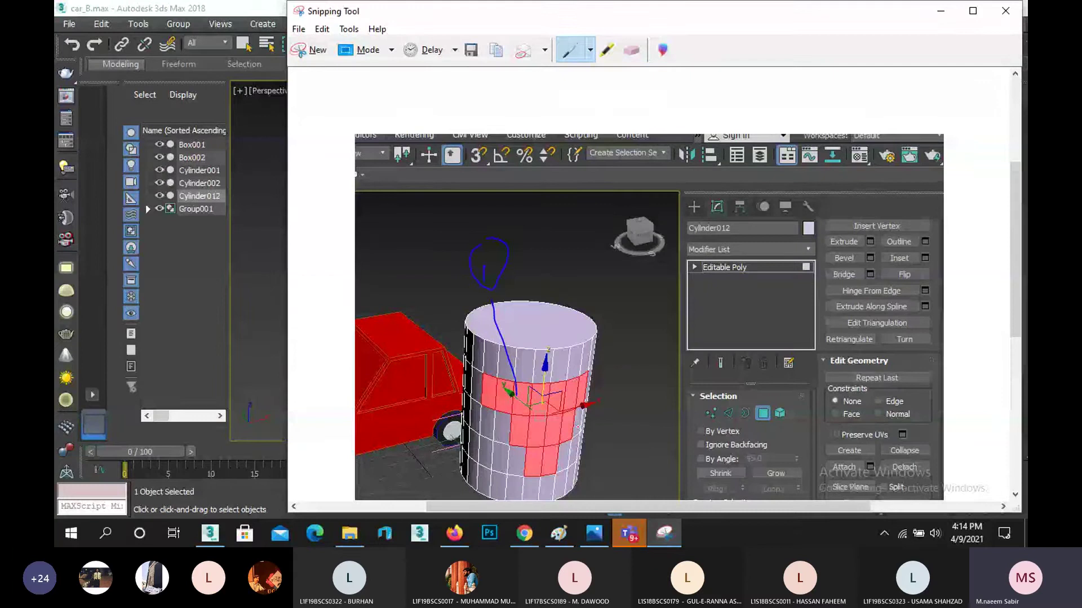
left_click_drag(760, 401, 765, 431)
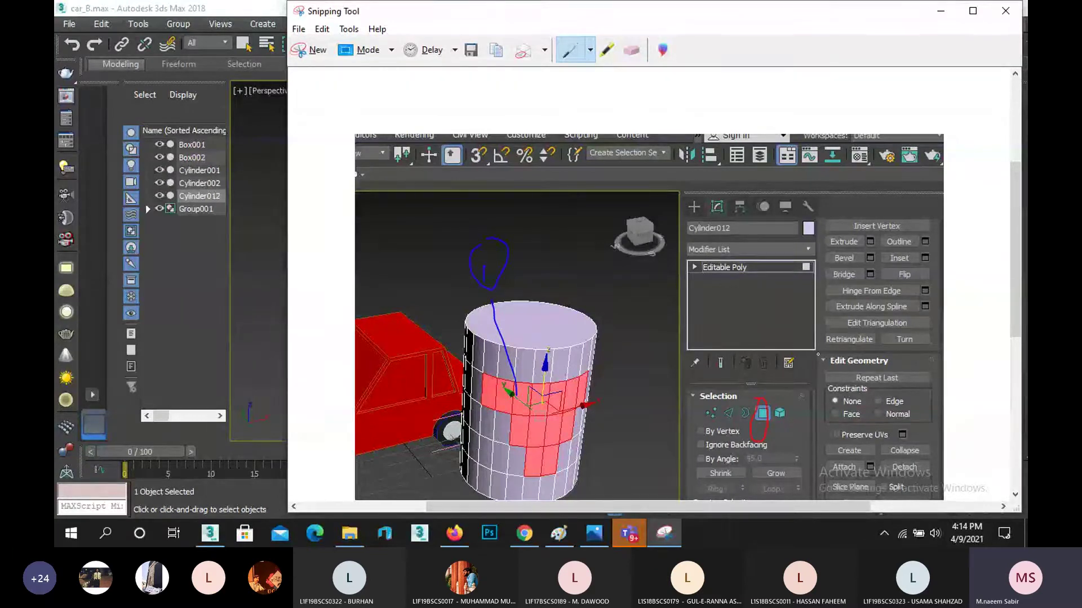
left_click_drag(834, 354, 853, 376)
mouse_move(933, 377)
left_mouse_down()
mouse_move(946, 445)
mouse_move(922, 466)
left_mouse_up()
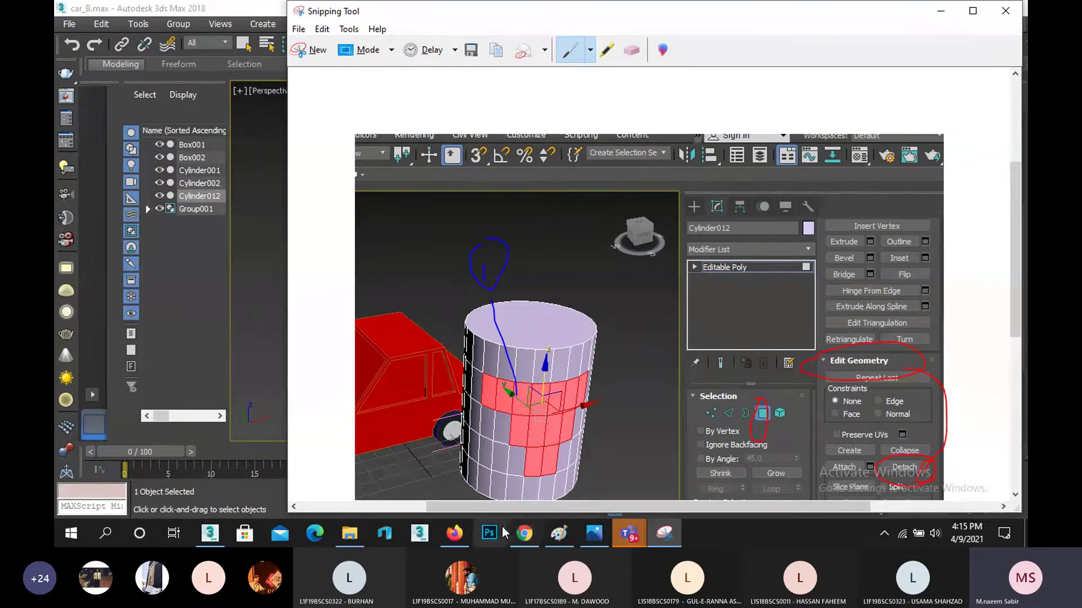
- Switch to Microsoft Teams, post the annotated snip in the meeting chat, and return to 3ds Max
mouse_move(630, 533)
left_click(632, 468)
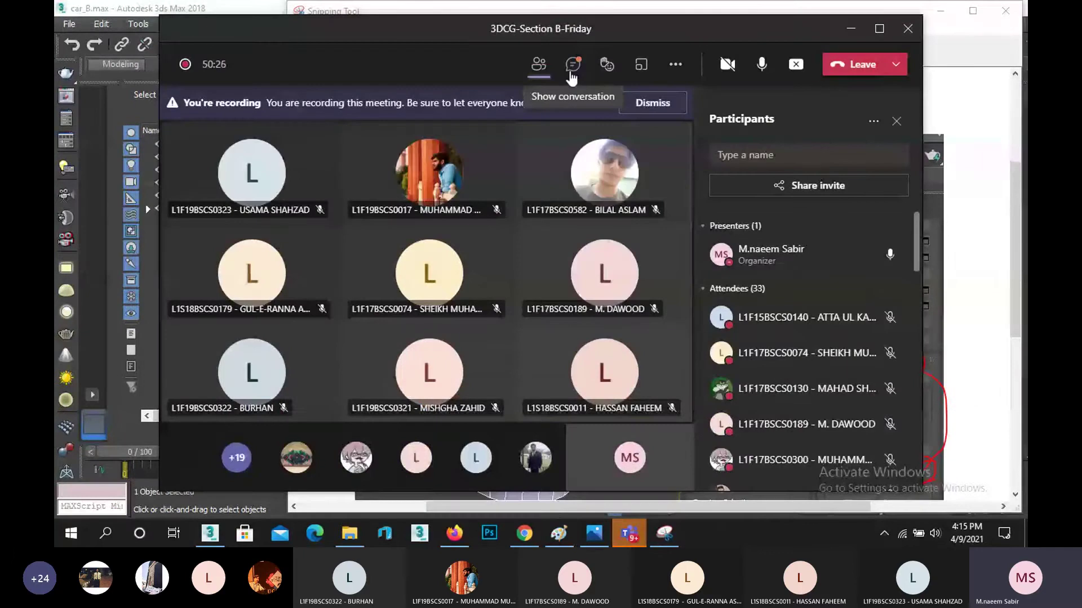
left_click(571, 66)
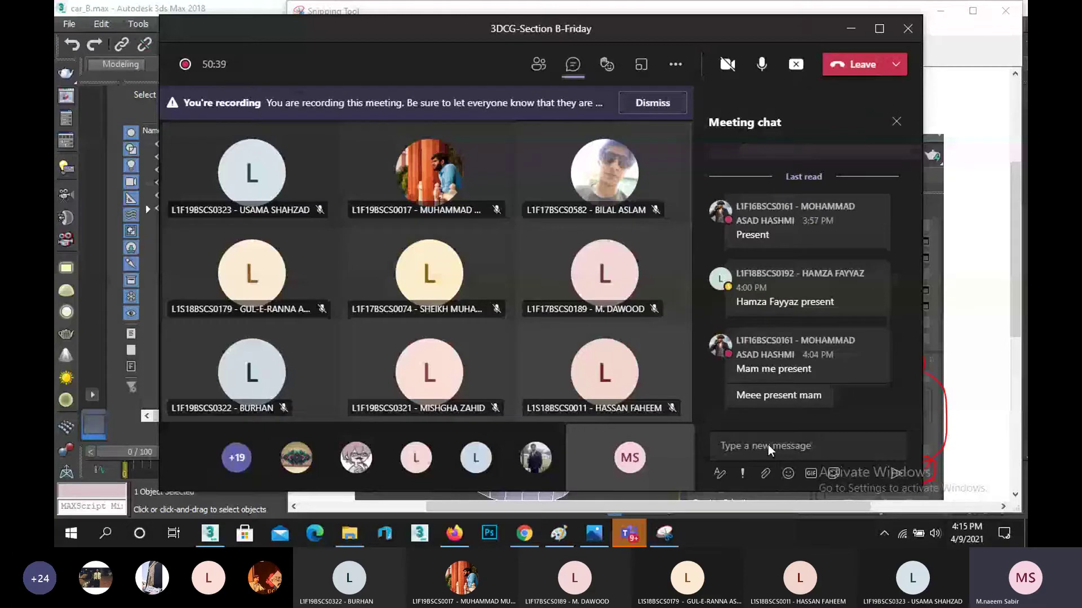
left_click(769, 444)
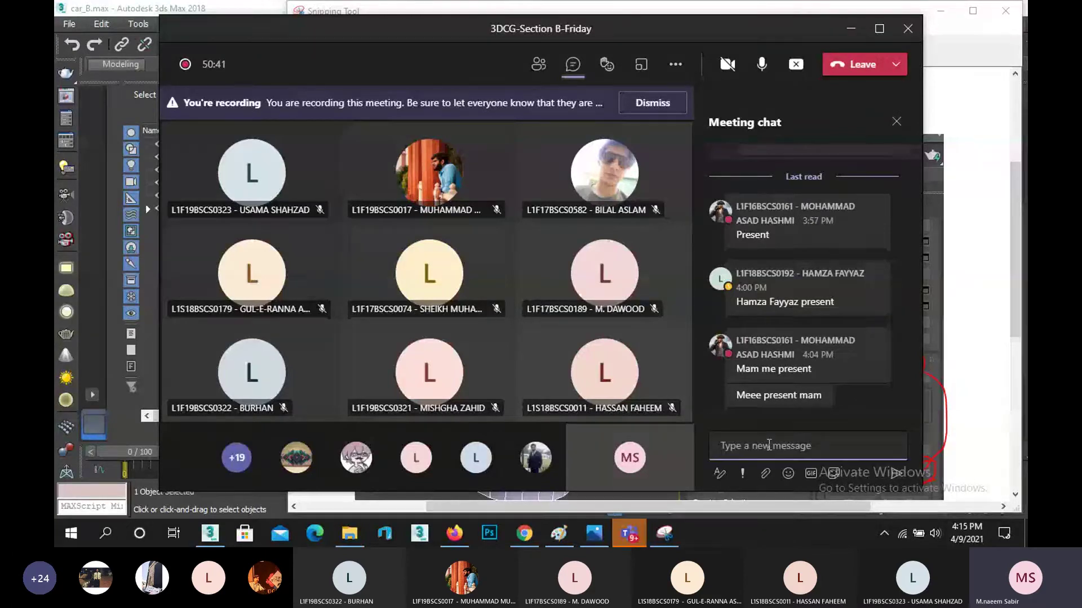
key("ctrl+v")
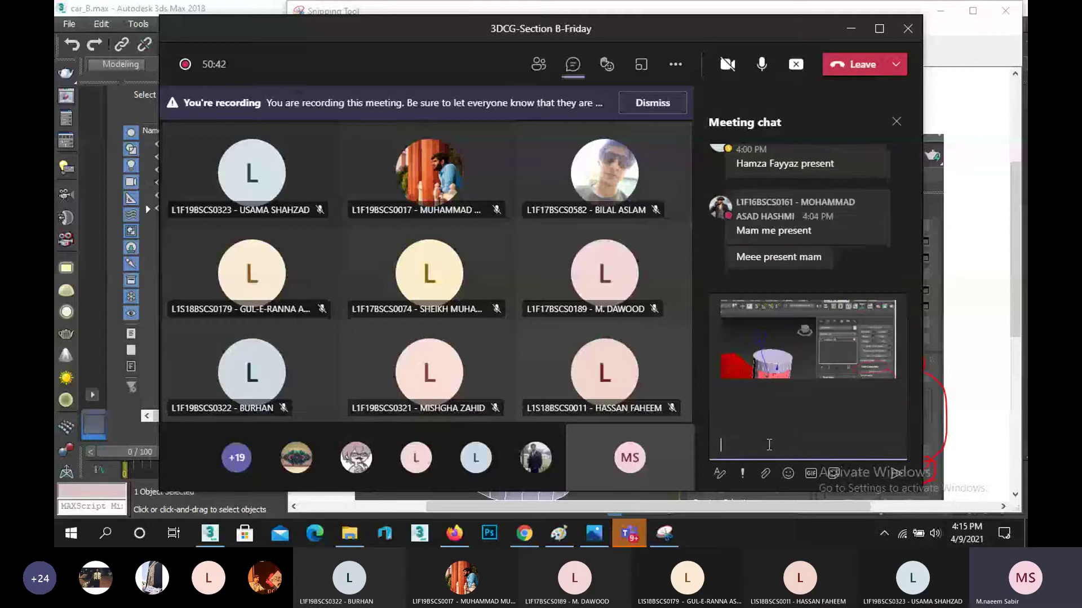
key("Return")
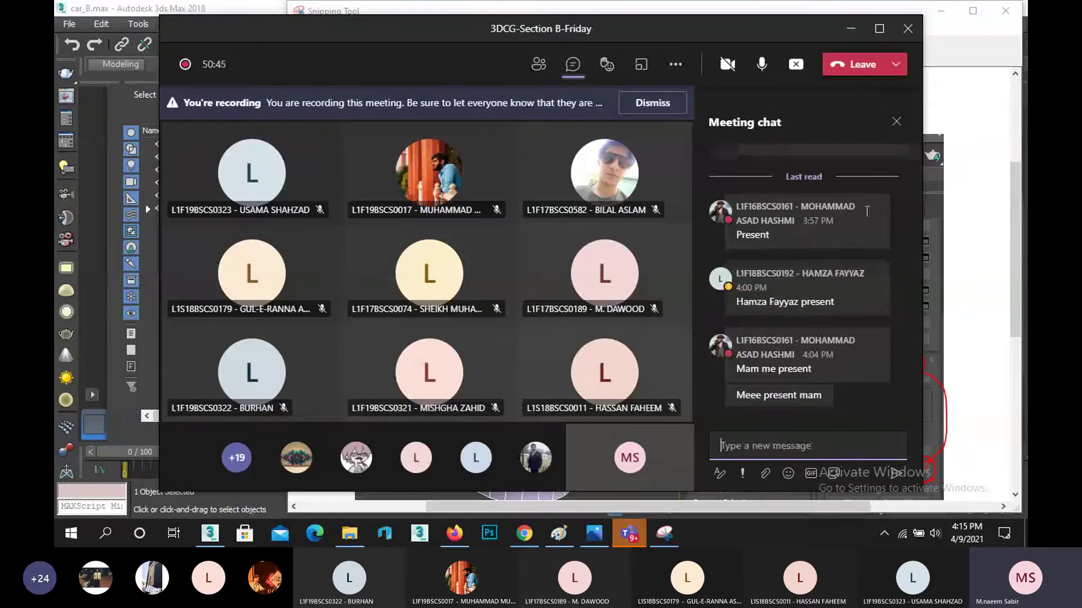
left_click(849, 29)
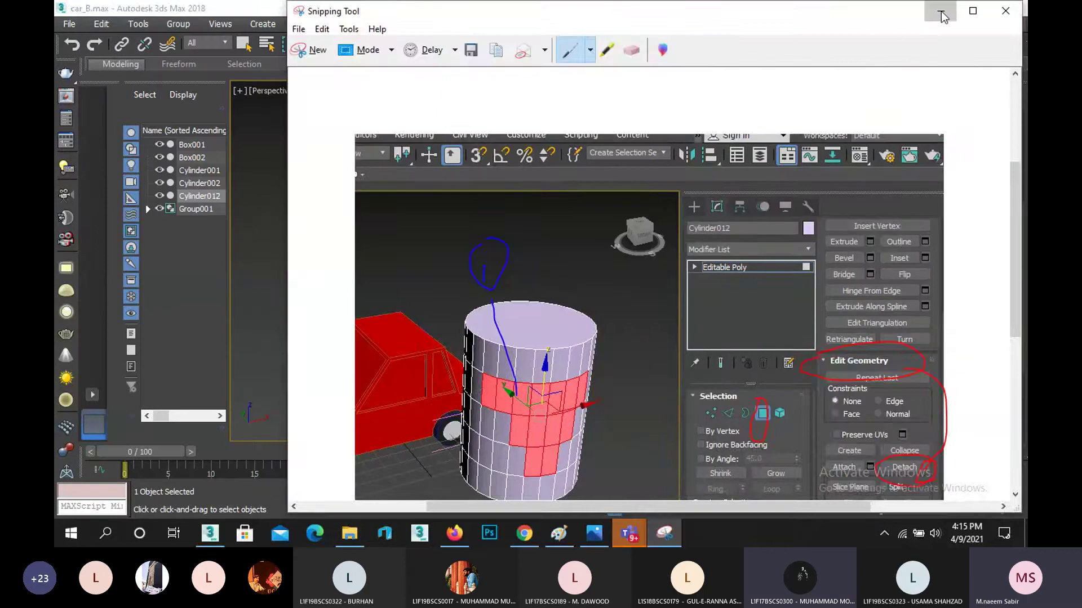
left_click(939, 11)
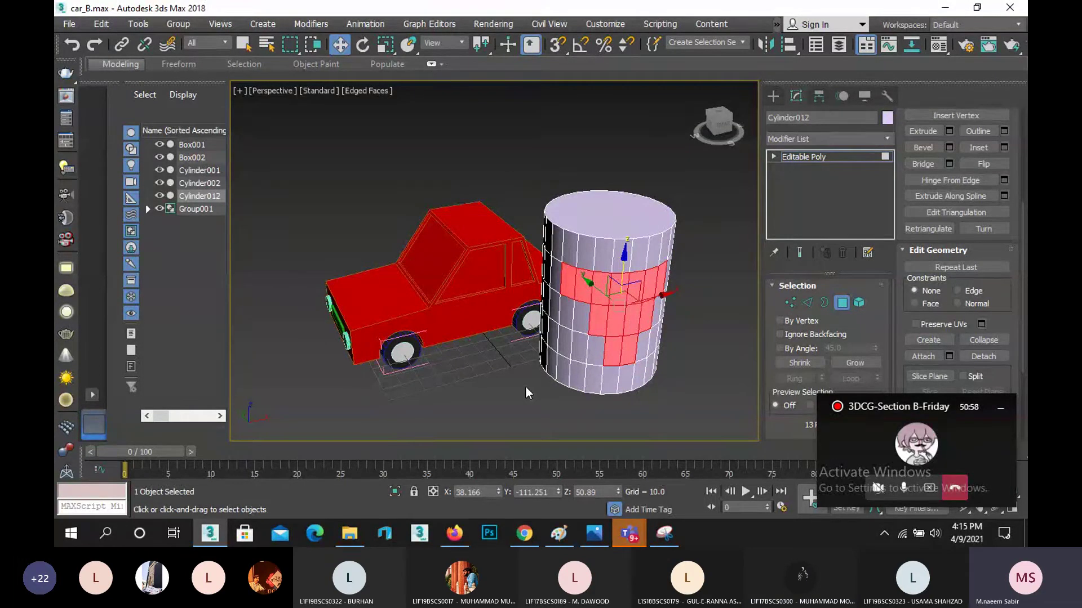
left_click(1000, 407)
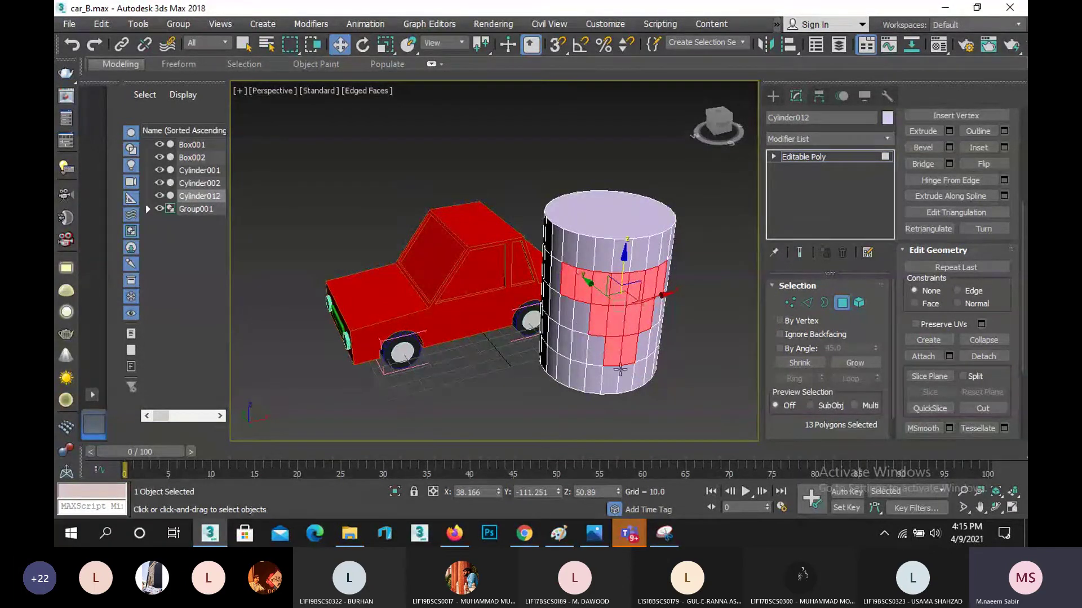
- Detach the selected polygons as the separate object Object001 and move that piece away from the cylinder
left_click(983, 356)
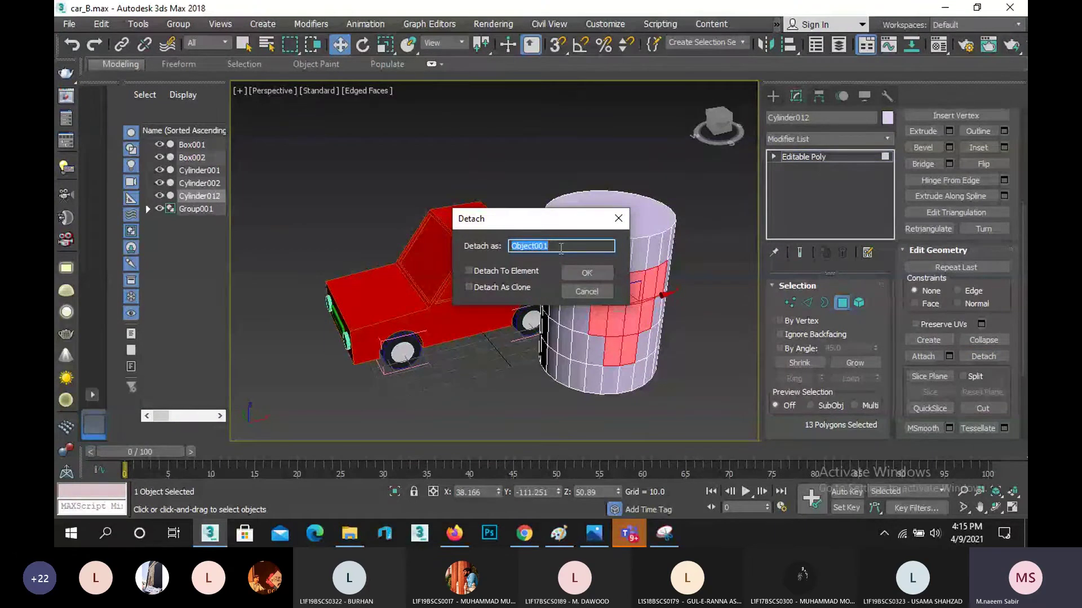
key("Return")
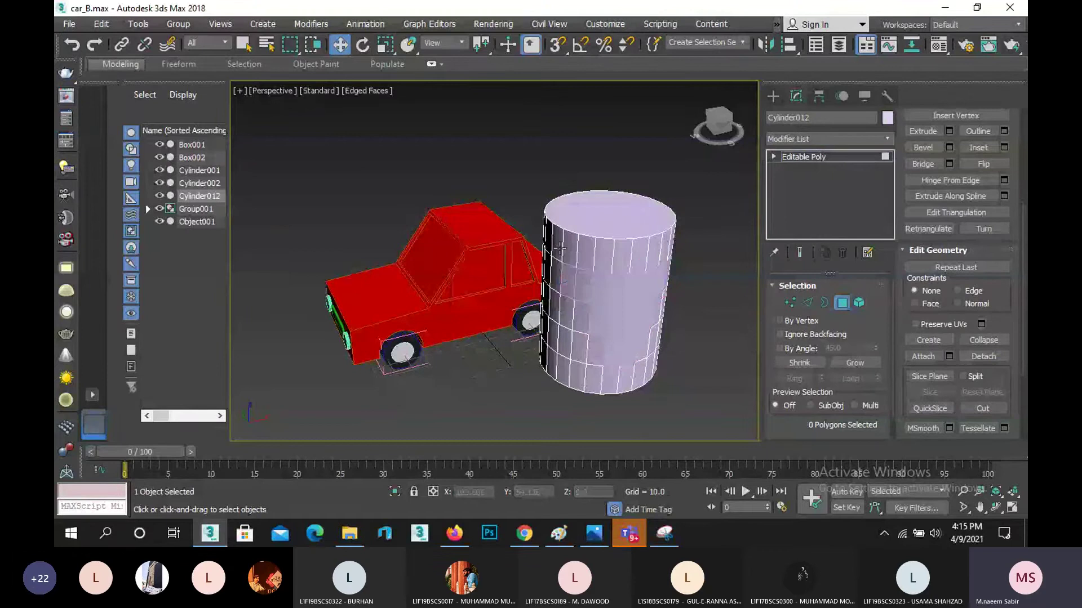
left_click(847, 305)
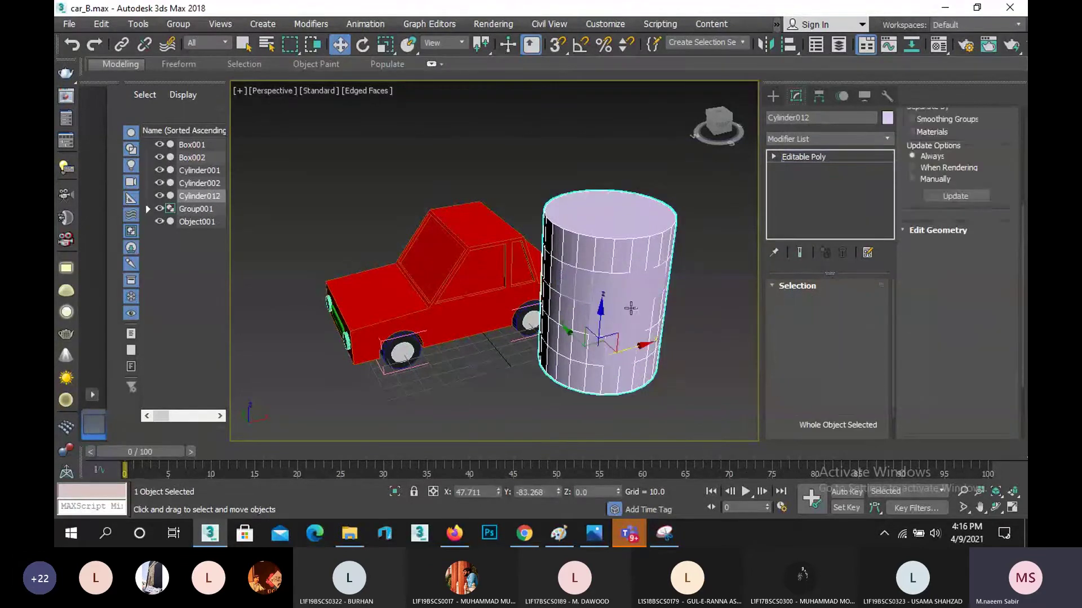
left_click(630, 308)
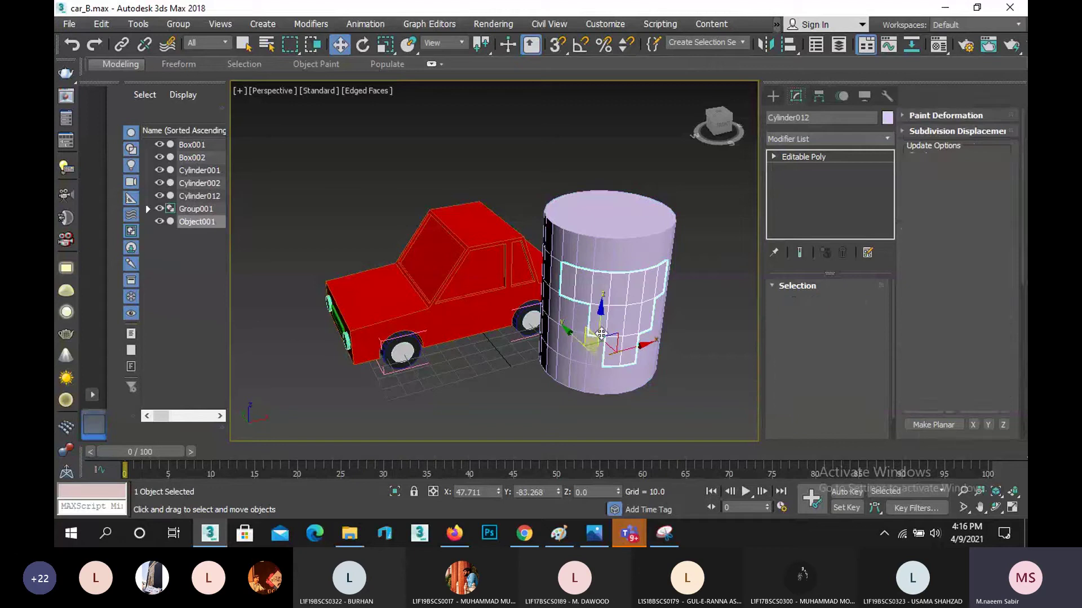
left_click_drag(601, 334, 642, 367)
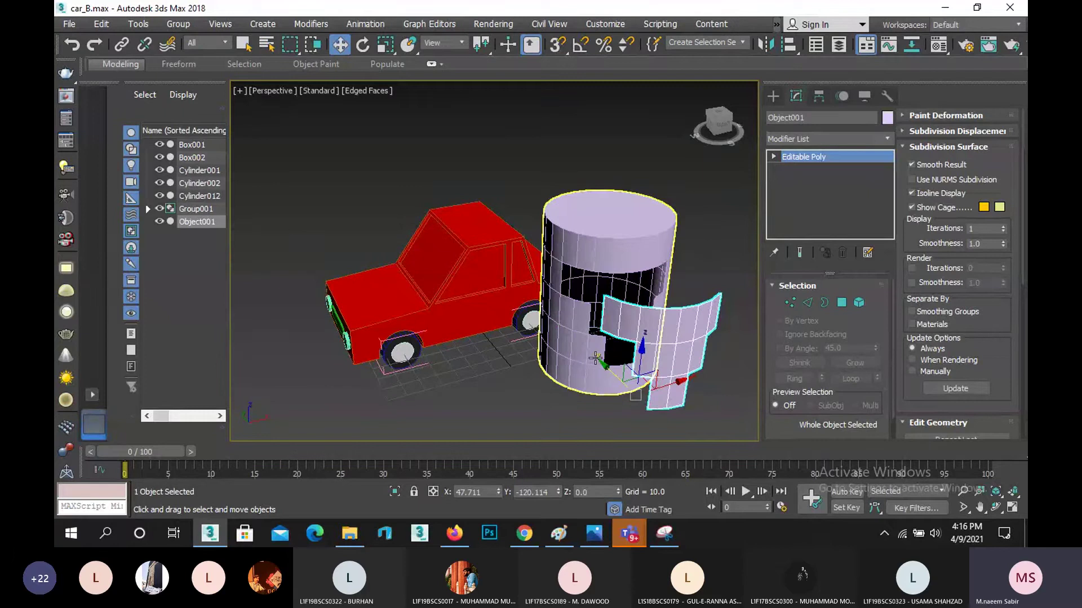
- Delete the detached piece and the remaining cylinder from the scene
key("Delete")
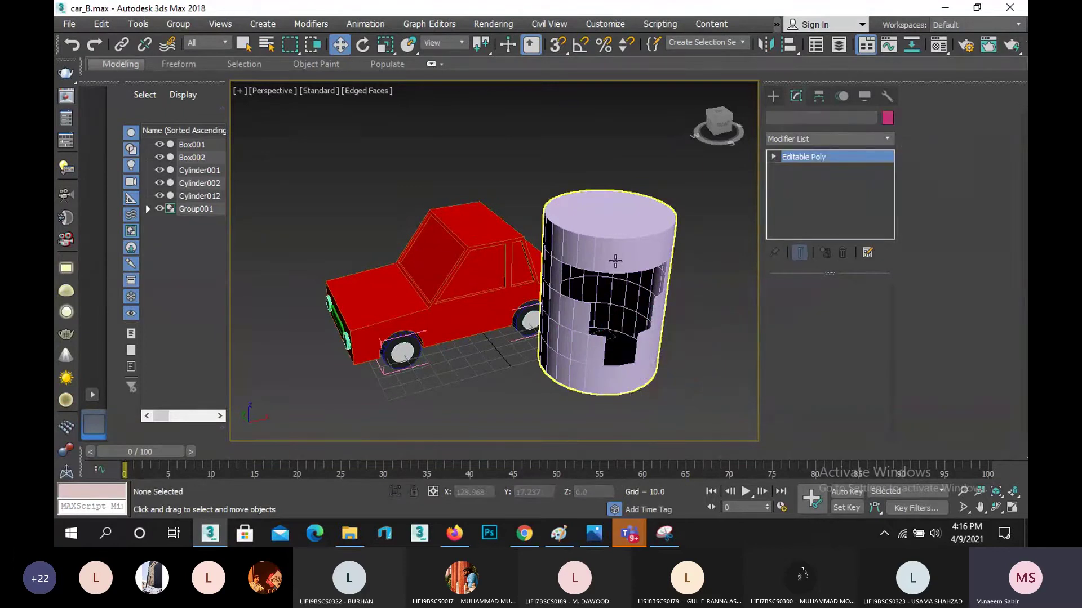
left_click(616, 260)
key("Delete")
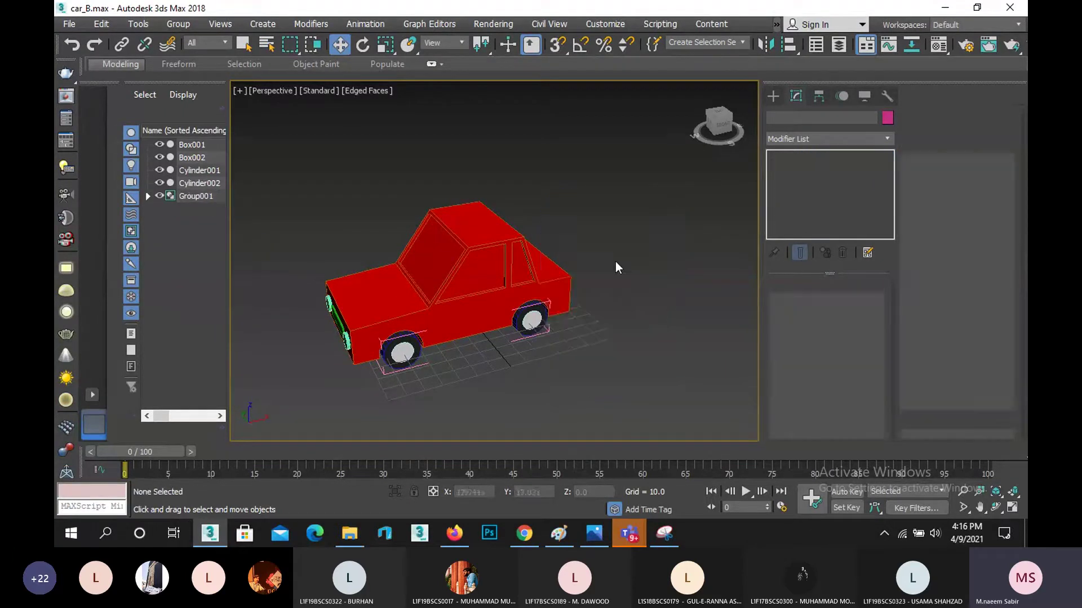
- Convert the red car body with the ProBoolean wheel cut-outs to an Editable Poly
middle_click_drag(472, 280, 515, 312)
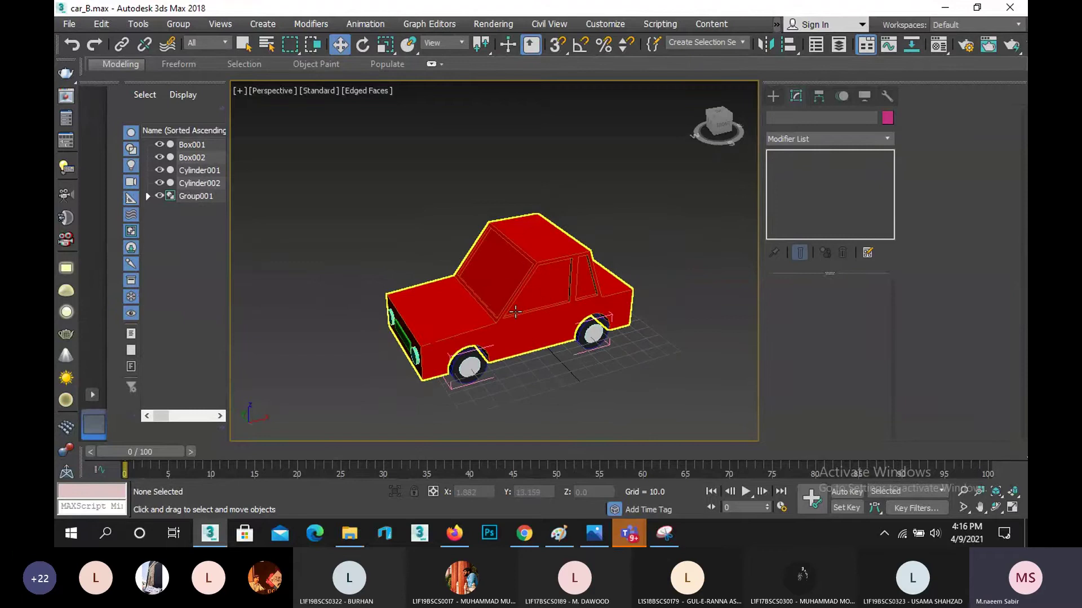
scroll(515, 311, "up", 1)
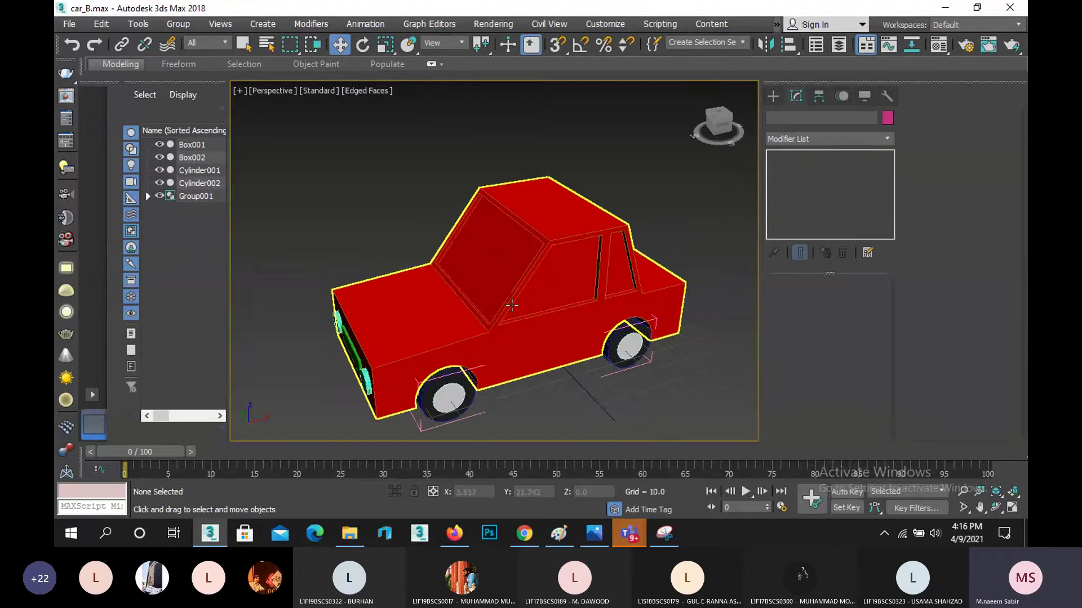
scroll(504, 301, "up", 3)
left_click(494, 256)
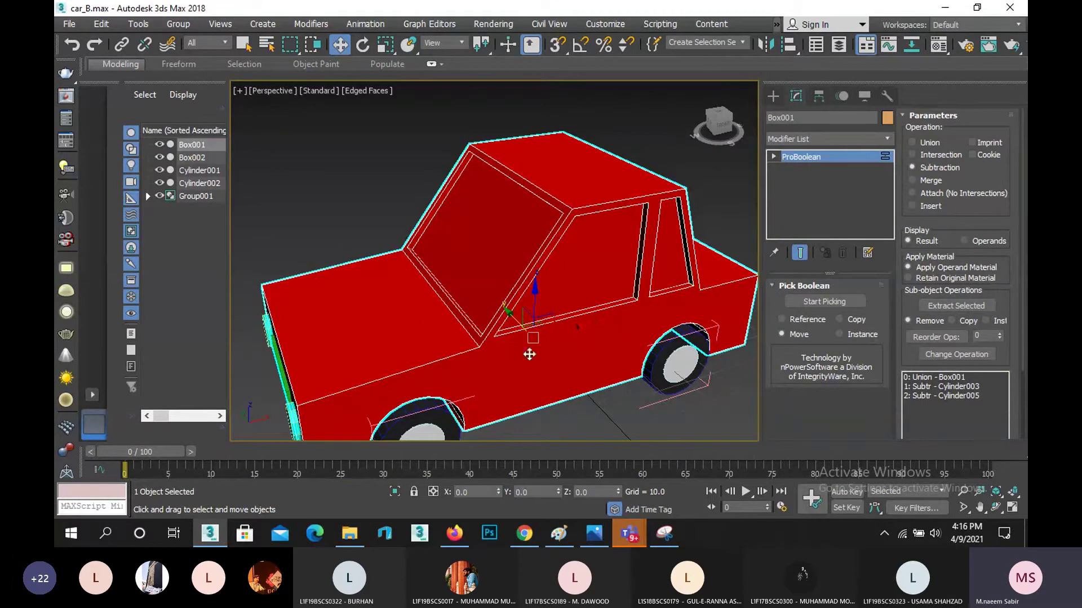
right_click(421, 304)
mouse_move(528, 449)
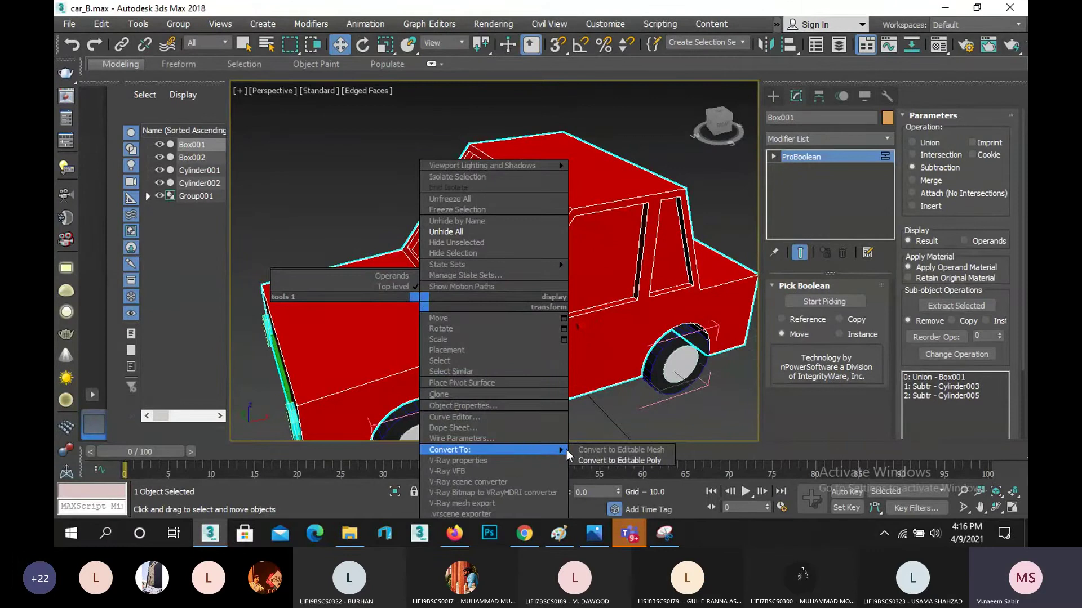
left_click(594, 459)
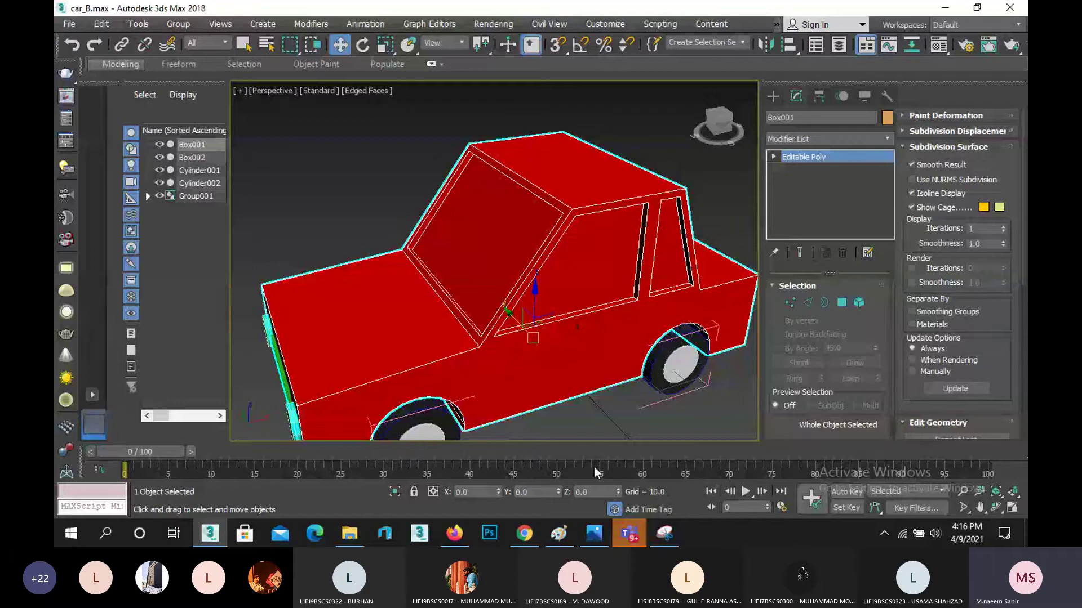
- Detach the windscreen polygon from the car body as a separate object named screen-F
left_click(842, 303)
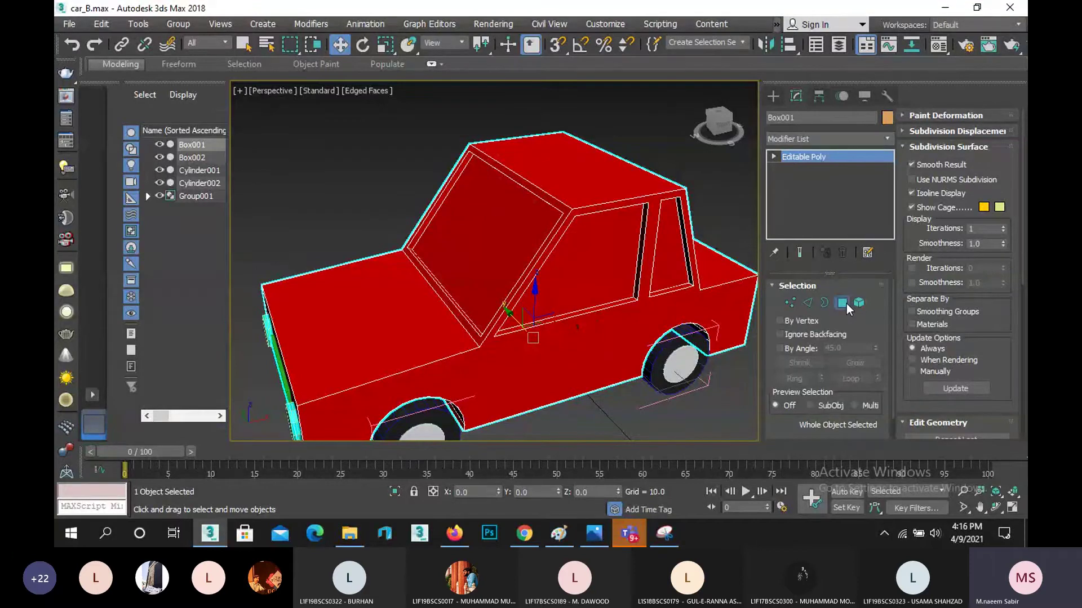
left_click(466, 241)
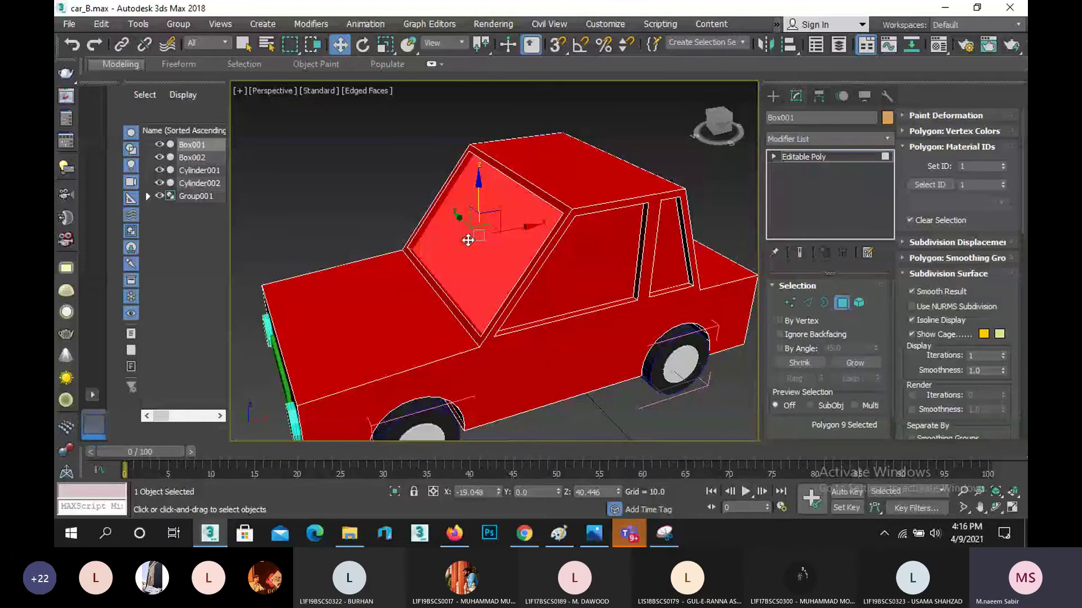
left_click(948, 275)
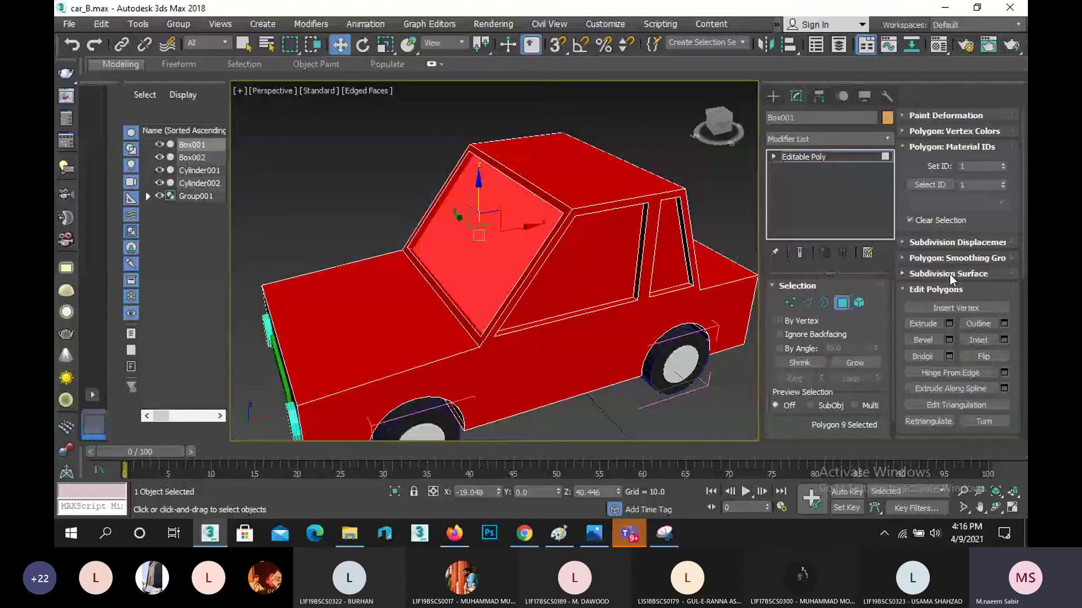
scroll(975, 369, "down", 1)
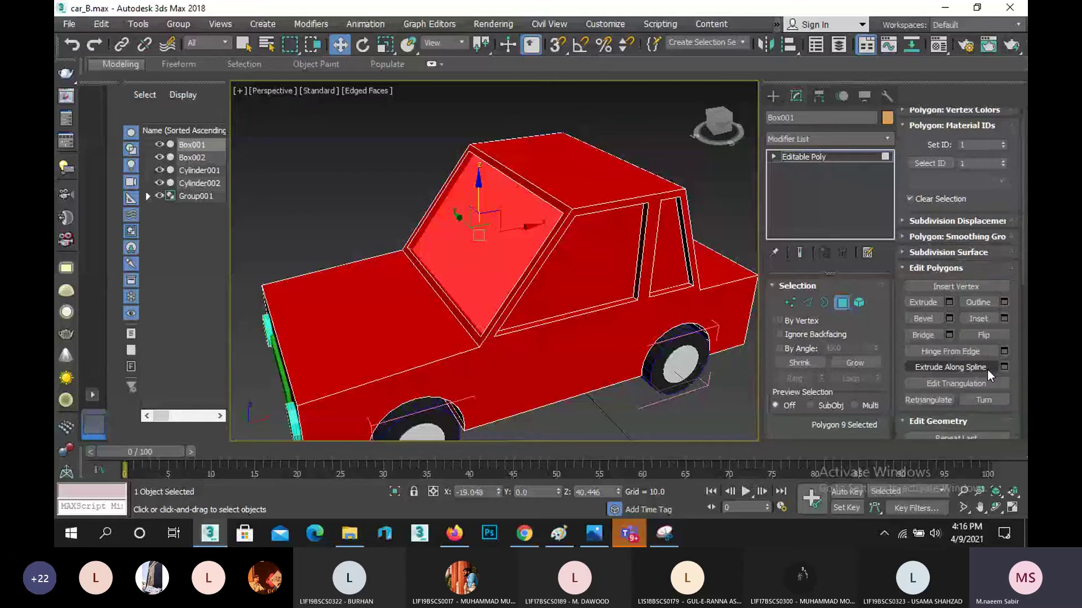
scroll(987, 369, "down", 2)
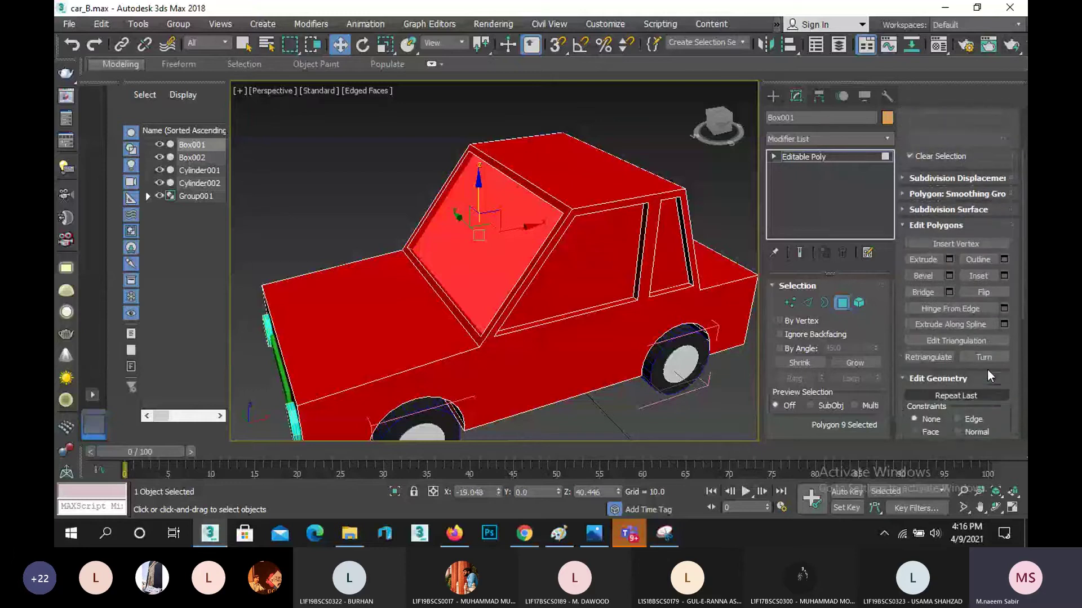
scroll(987, 369, "up", 1)
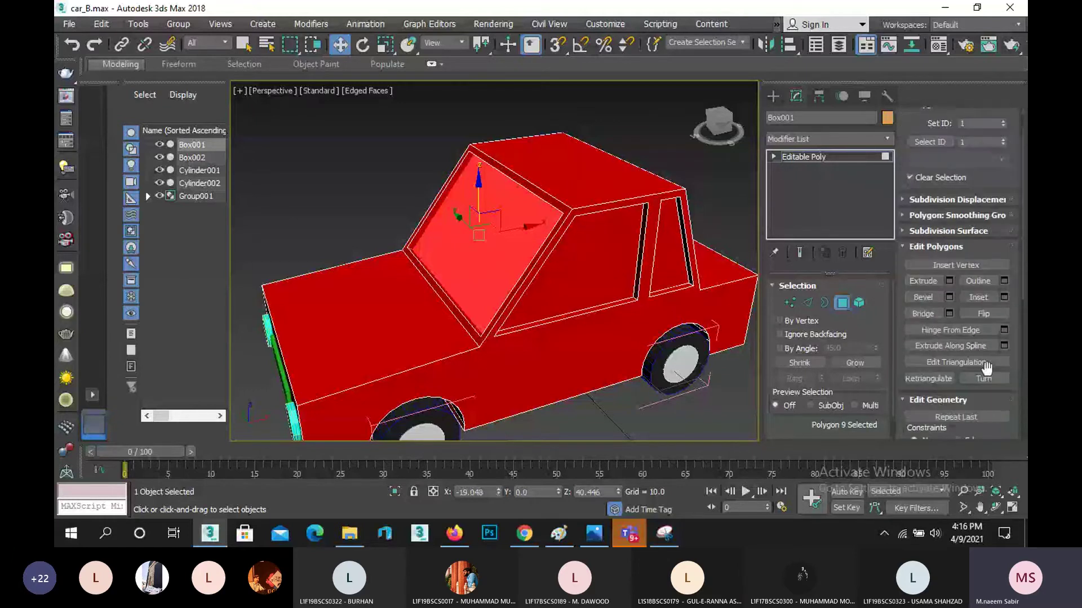
scroll(986, 368, "down", 1)
scroll(987, 369, "down", 6)
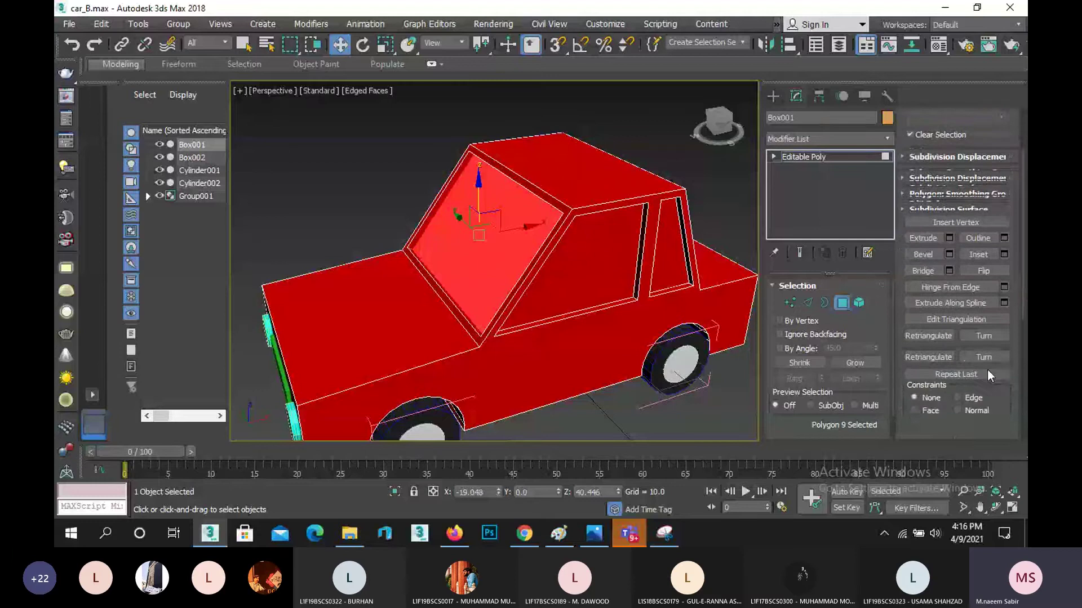
left_click(985, 356)
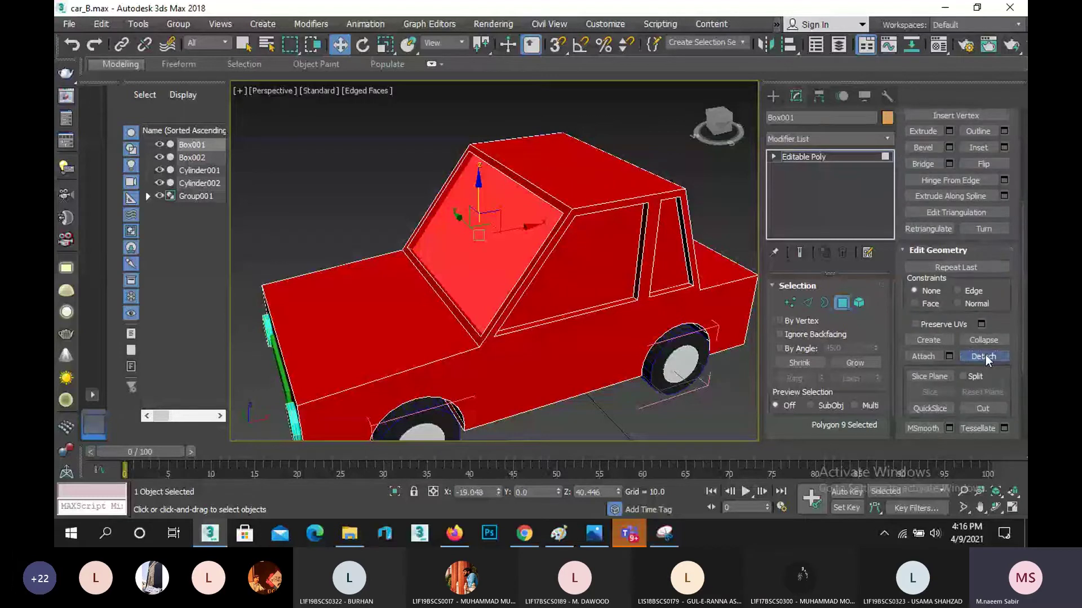
type("screen")
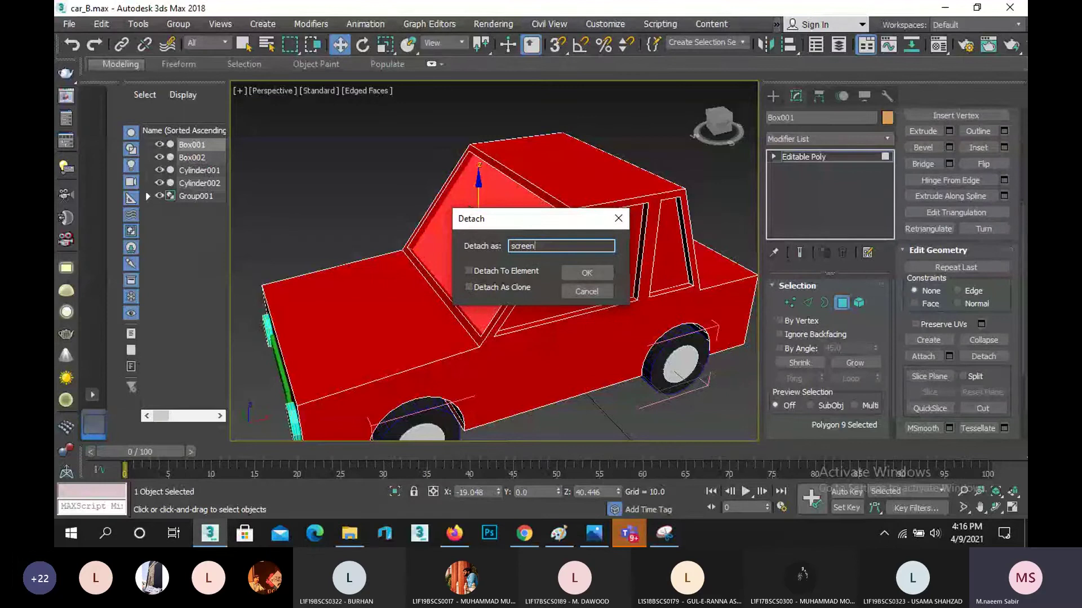
type("-F")
key("Return")
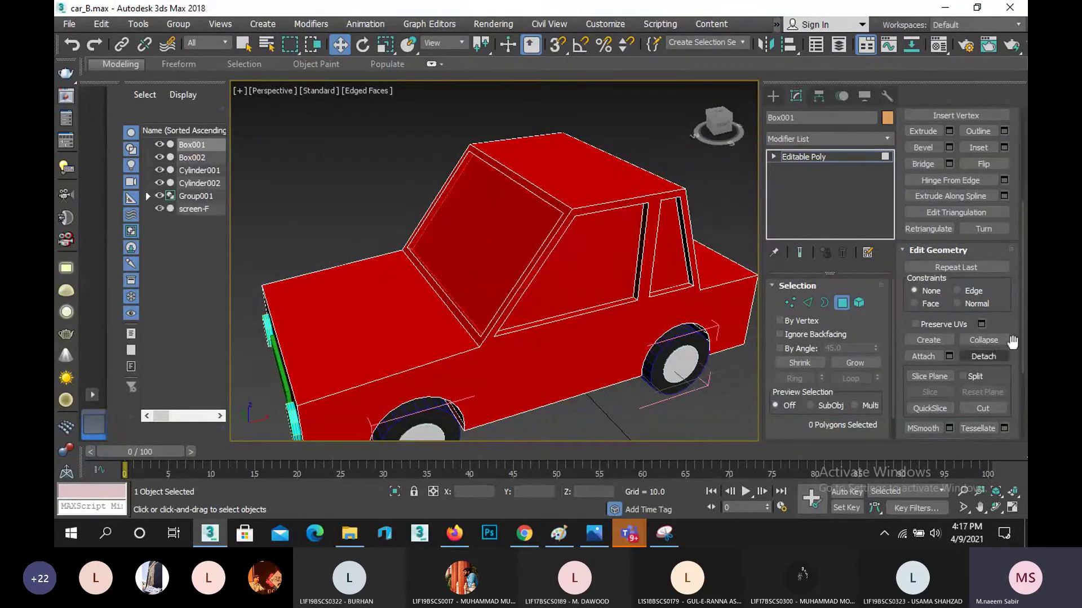
- Detach the four side-window polygons on both sides of the car body as one object named screen-FL, and leave polygon editing
left_click(593, 270)
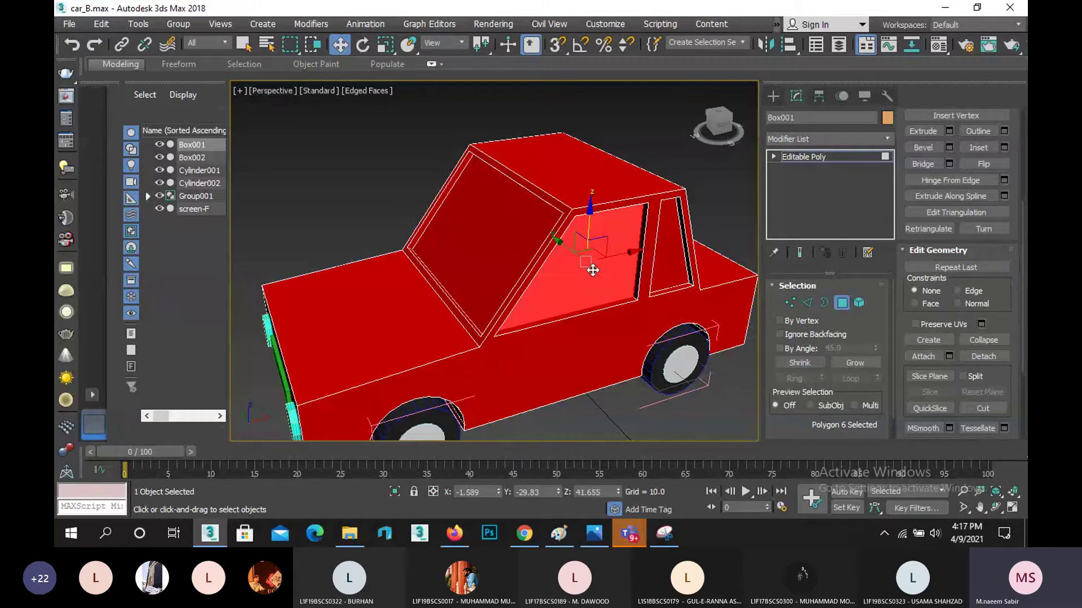
left_click(660, 265, "ctrl")
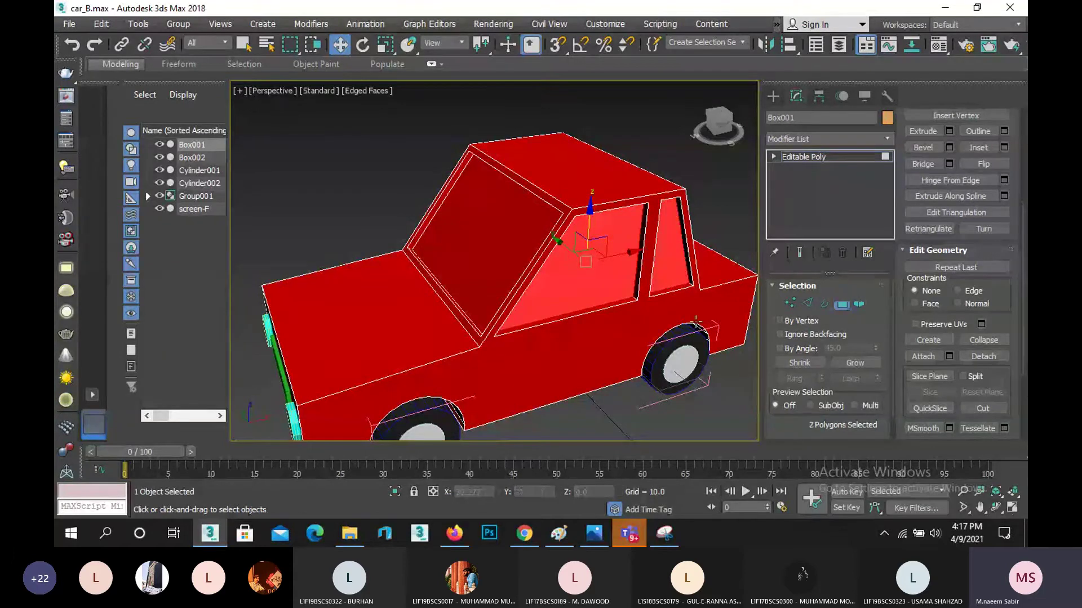
left_click(999, 508)
left_click_drag(567, 287, 640, 269)
right_click(572, 277)
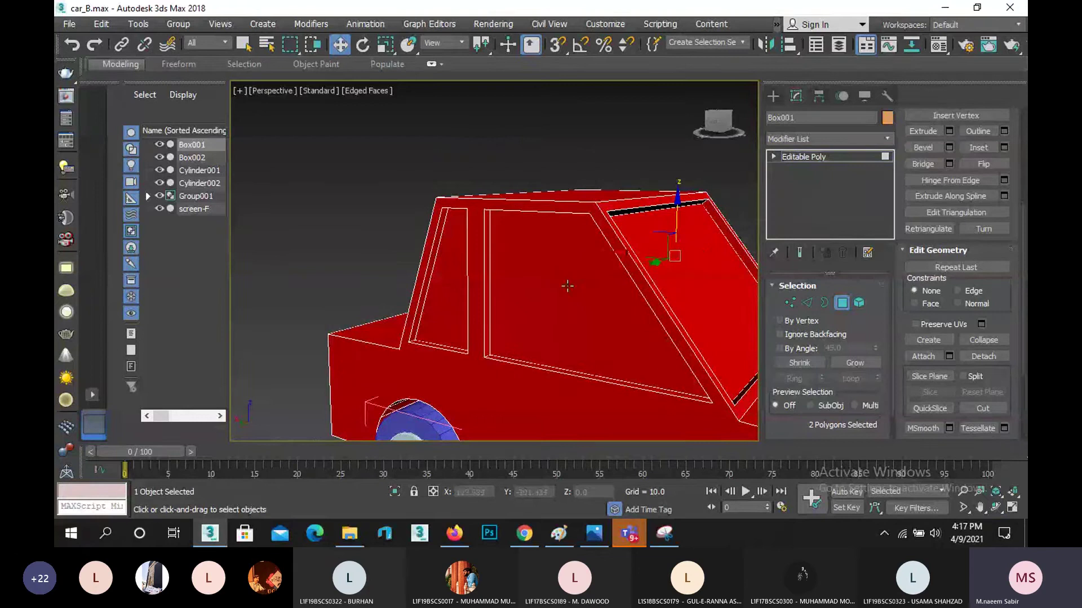
left_click(534, 288, "ctrl")
left_click(448, 289, "ctrl")
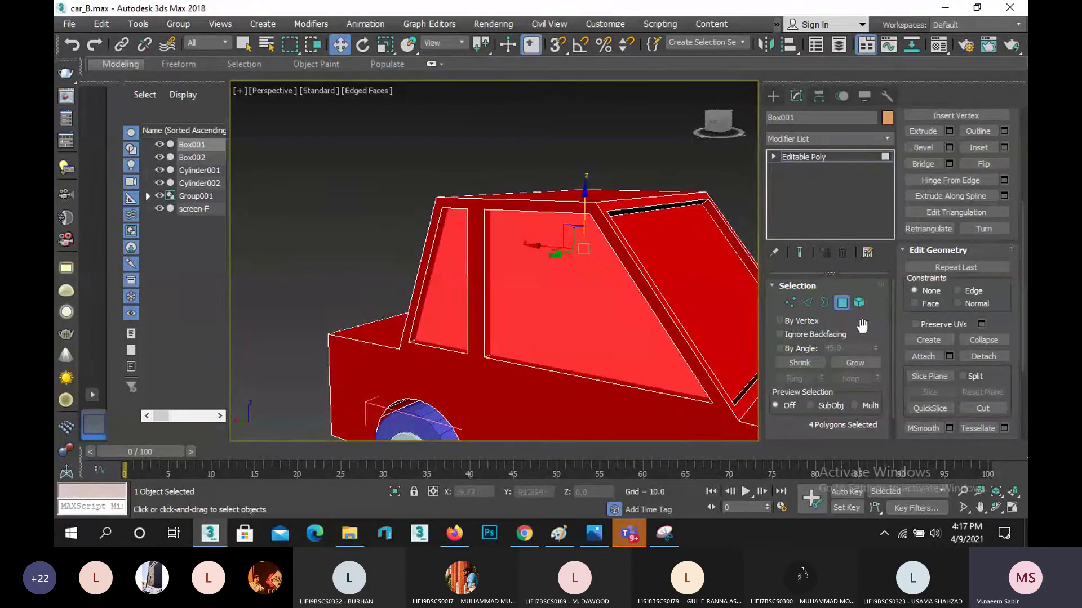
scroll(417, 302, "down", 3)
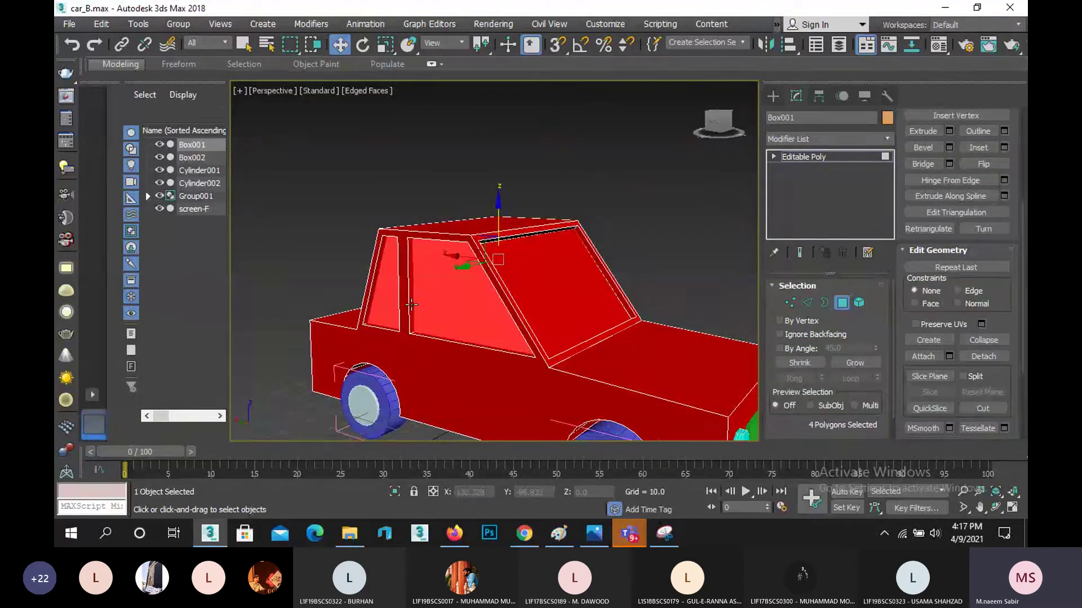
left_click(995, 507)
left_click_drag(480, 287, 328, 284)
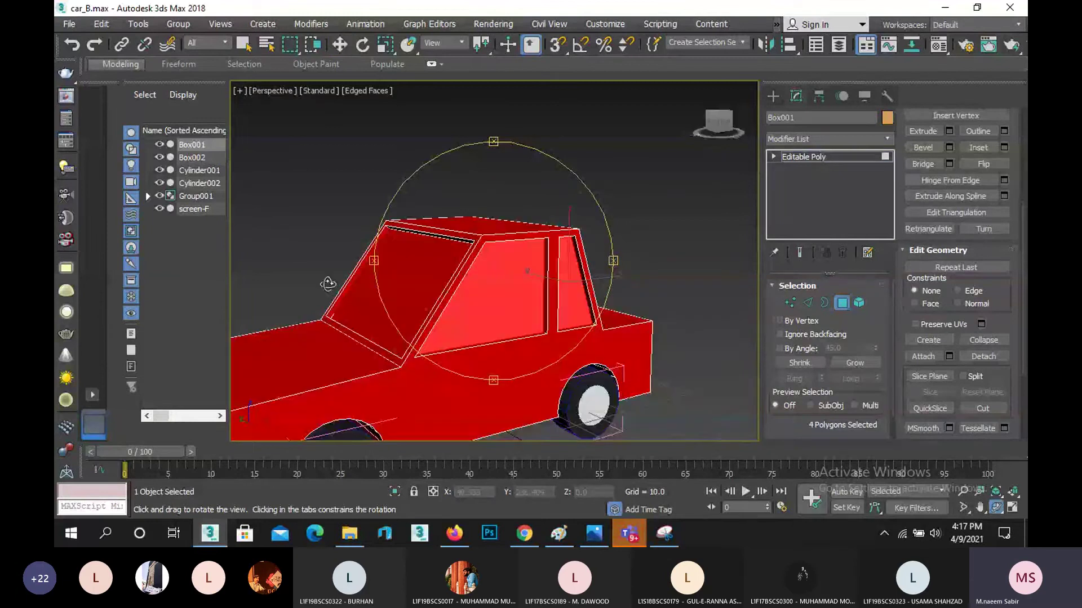
left_click(991, 354)
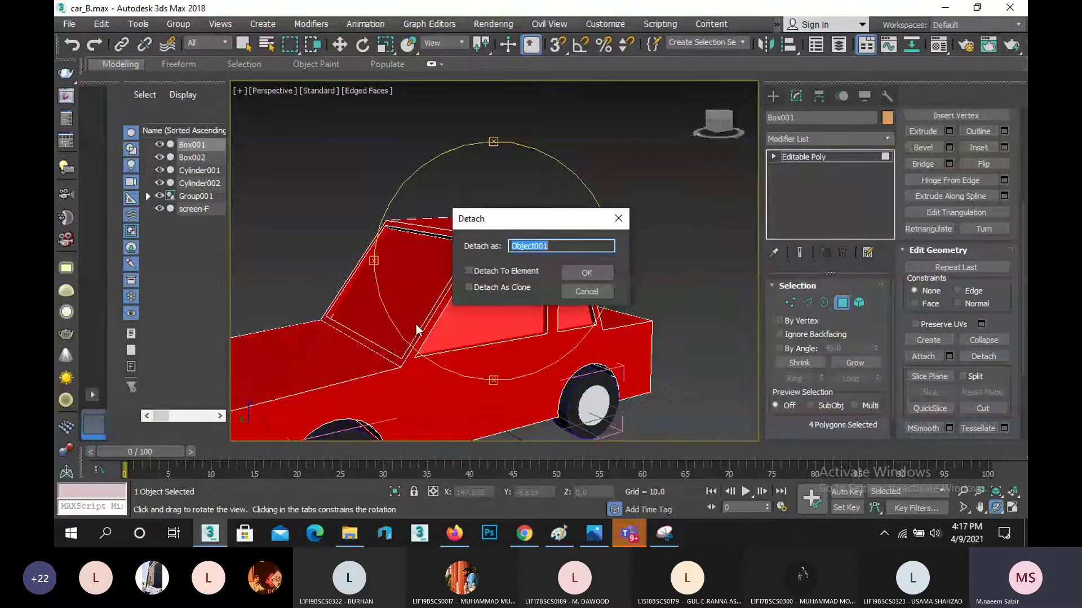
type("screen-FL")
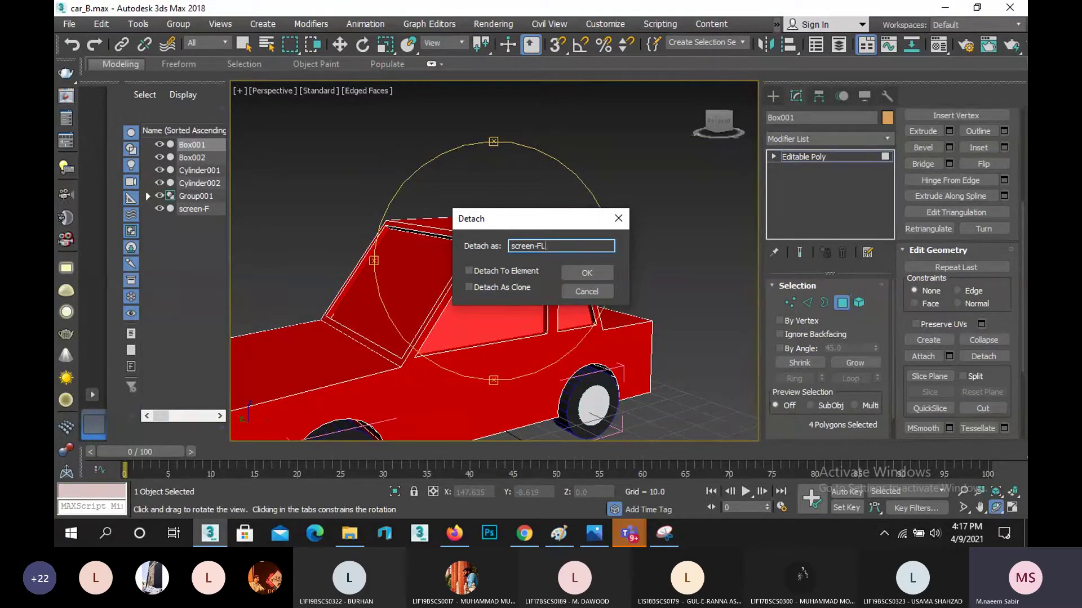
key("Return")
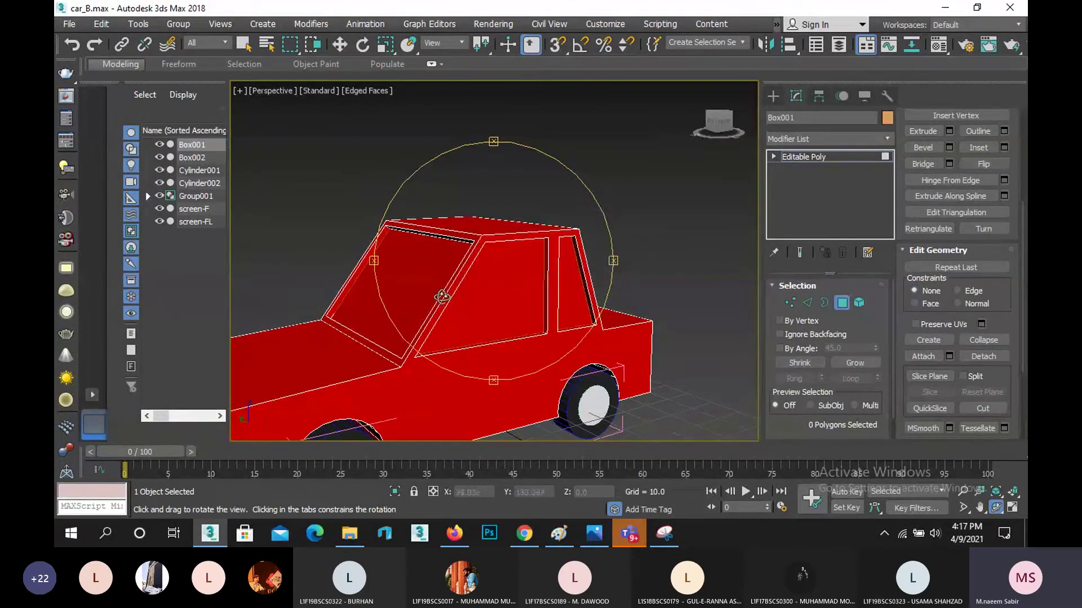
left_click(841, 302)
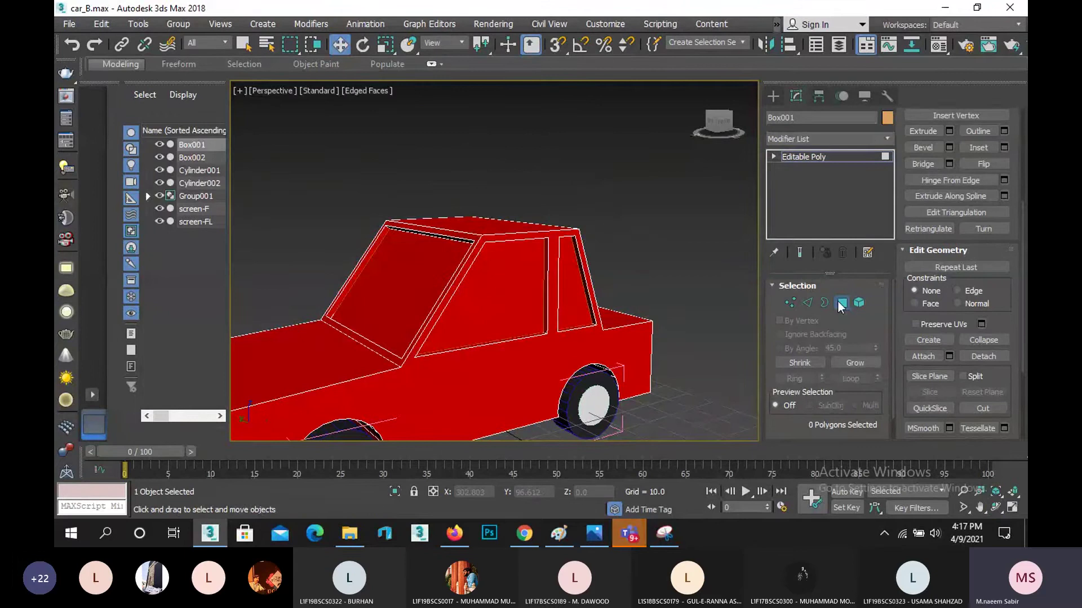
- Try lifting the detached side windows straight up above the car, and undo the move
left_click(476, 315)
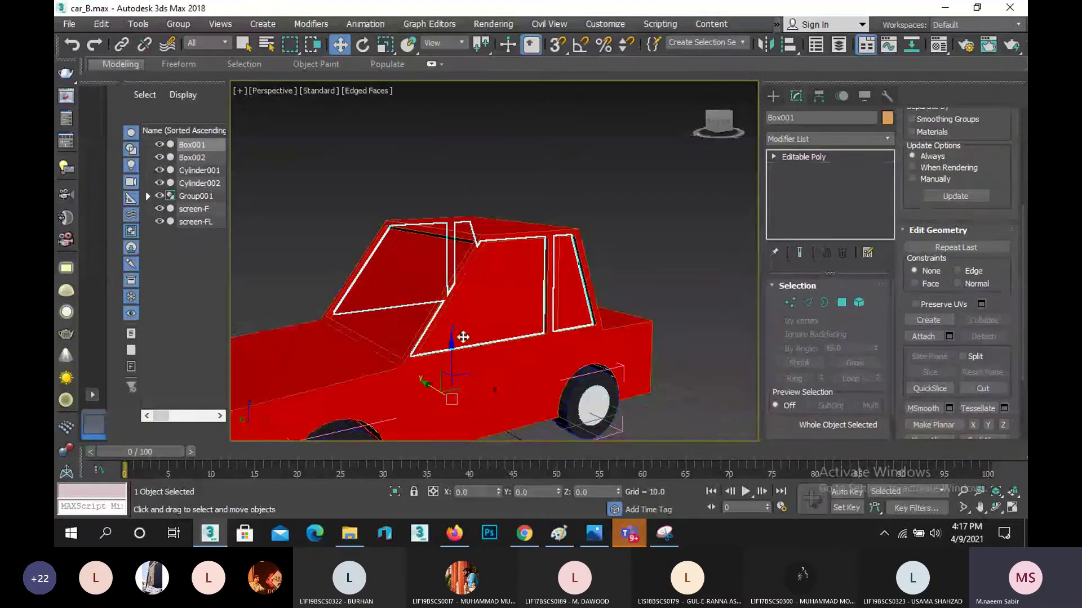
left_click_drag(444, 381, 477, 200)
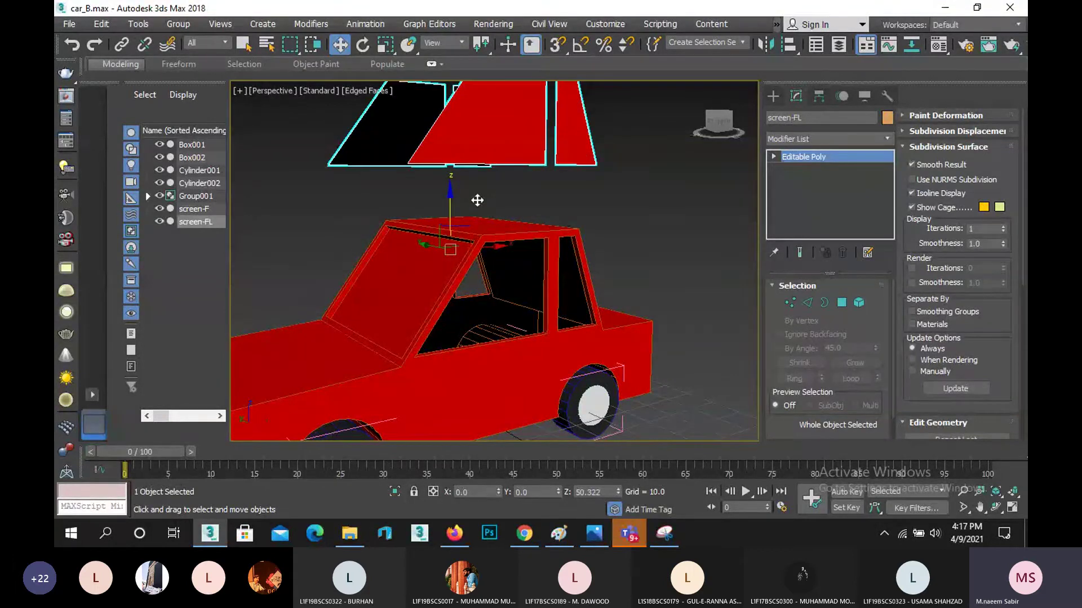
key("ctrl+z")
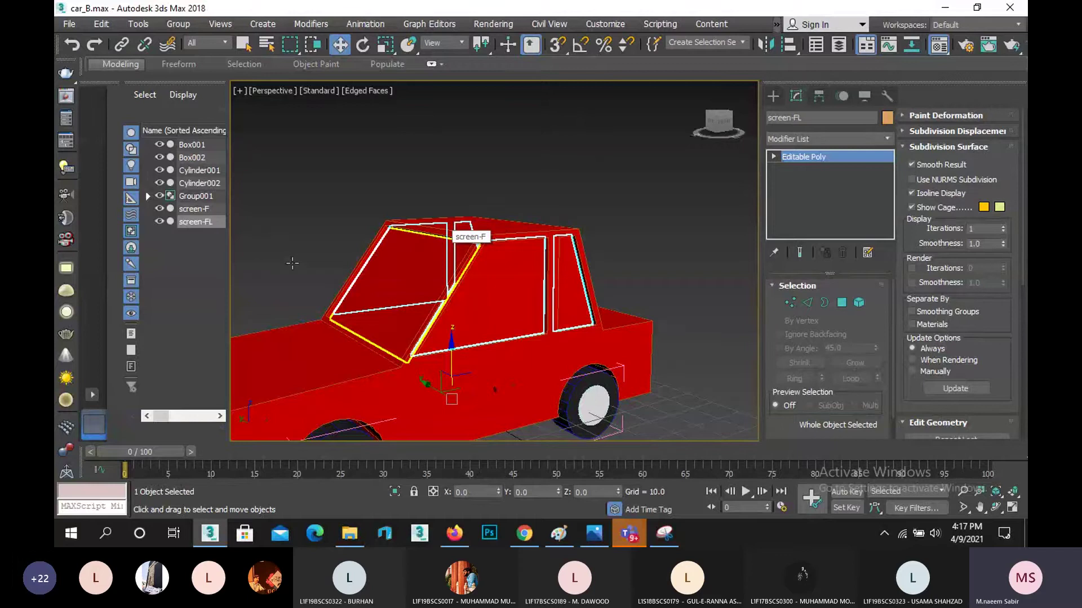
- Assign the cyan material from the Material Editor to the windscreen and the side windows, and clear the selection
key("m")
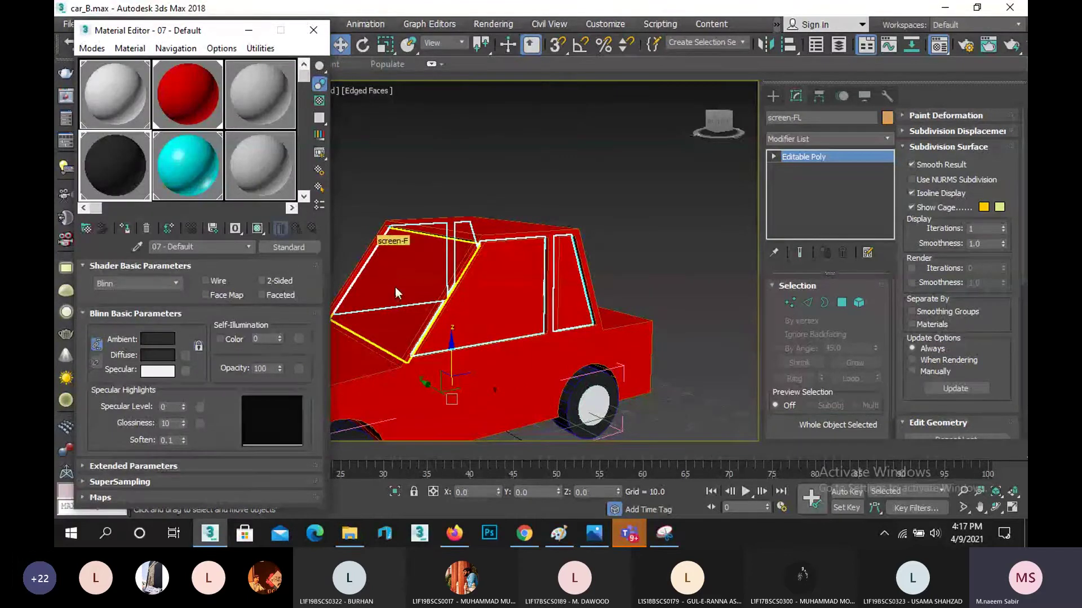
left_click_drag(396, 291, 396, 291)
left_click_drag(195, 171, 501, 288)
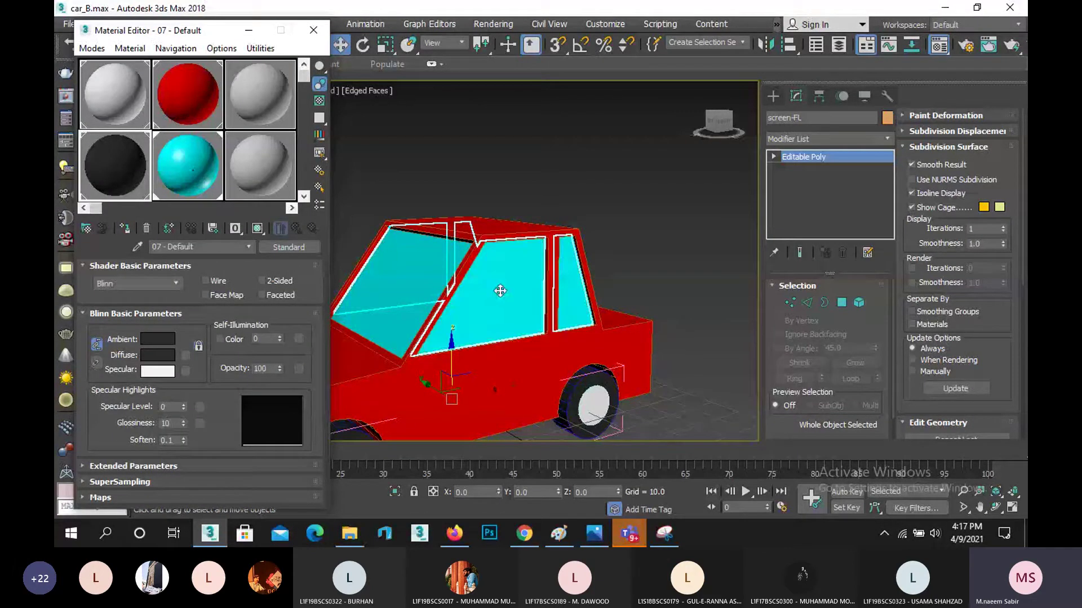
scroll(509, 171, "down", 3)
middle_click_drag(508, 170, 575, 169)
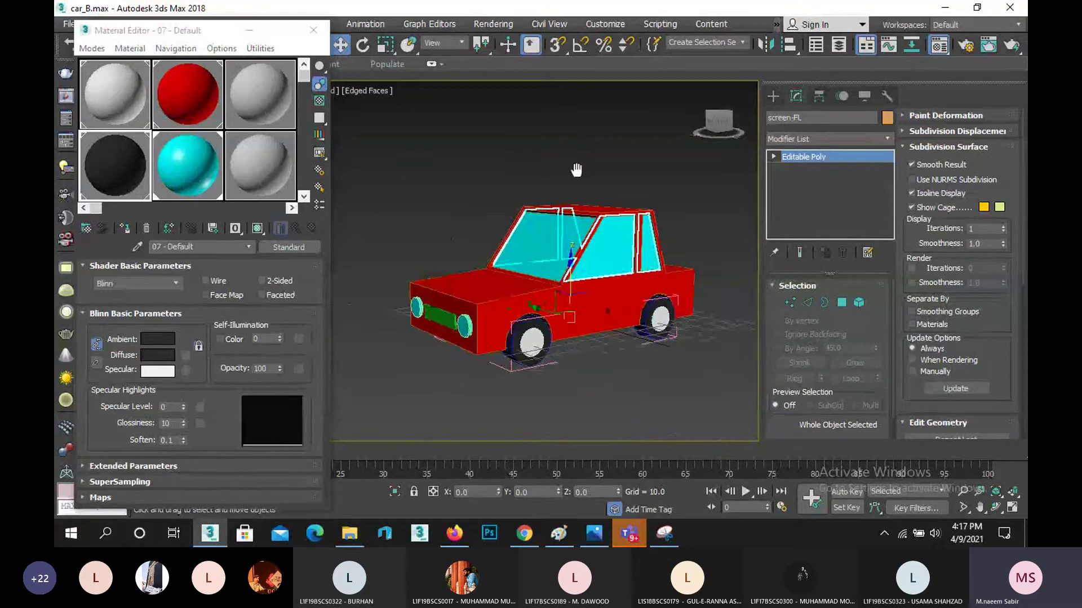
left_click(495, 175)
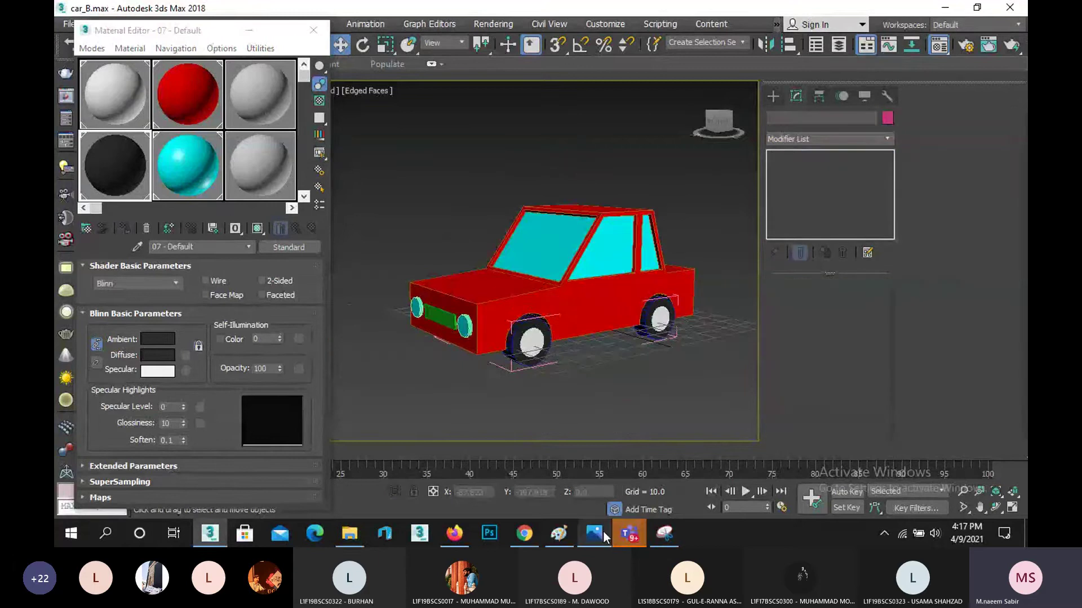
- Switch to Photos to examine the reference picture car.jpg, and return to 3ds Max
mouse_move(603, 529)
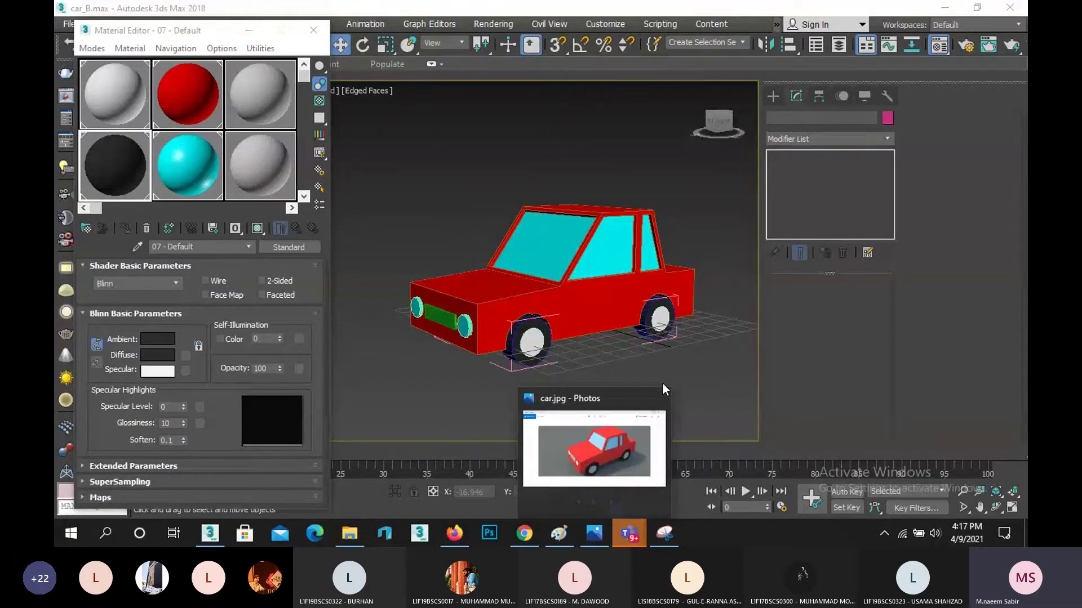
left_click(608, 531)
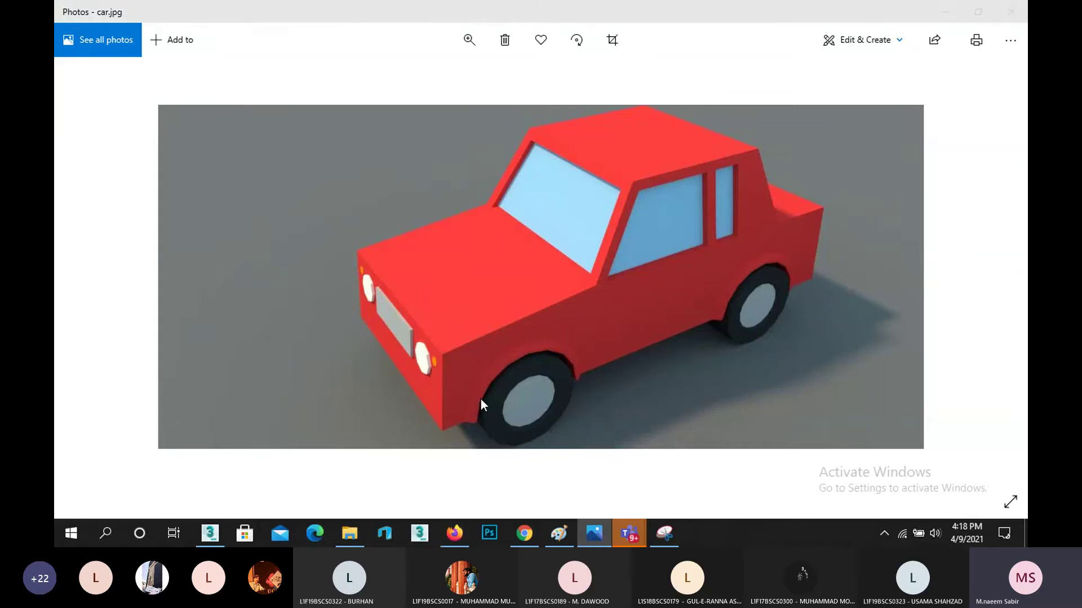
left_click(950, 12)
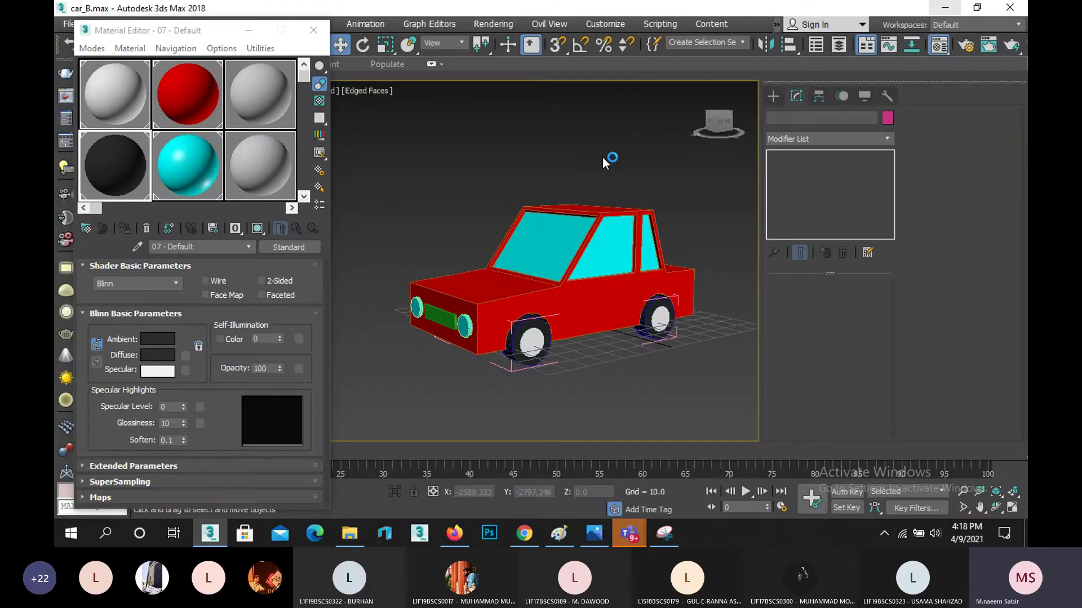
- Render the perspective view of the coloured car, and close the render window
key("shift+q")
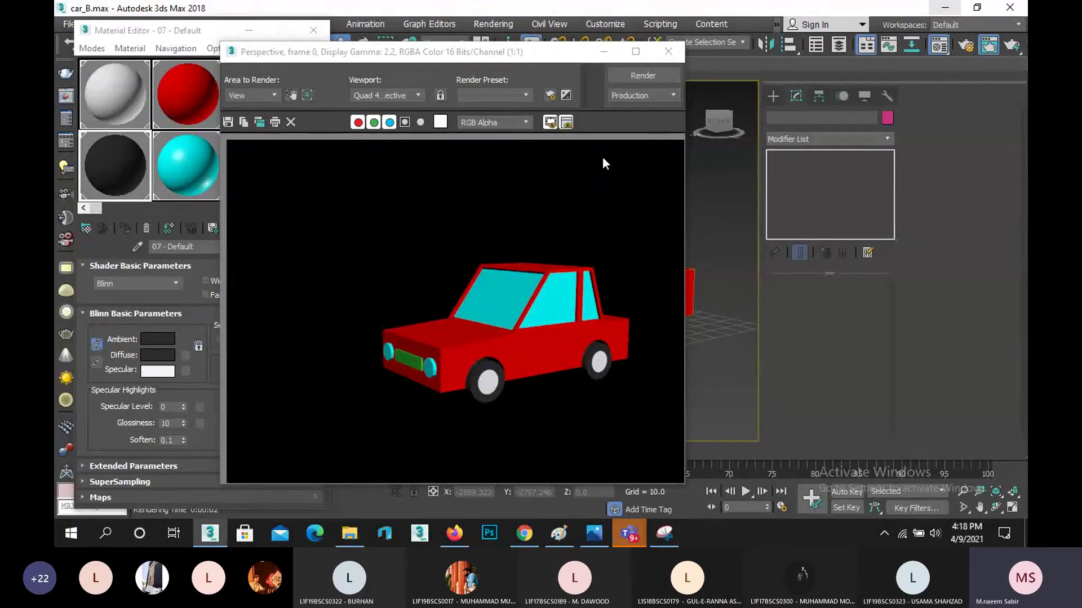
left_click(663, 60)
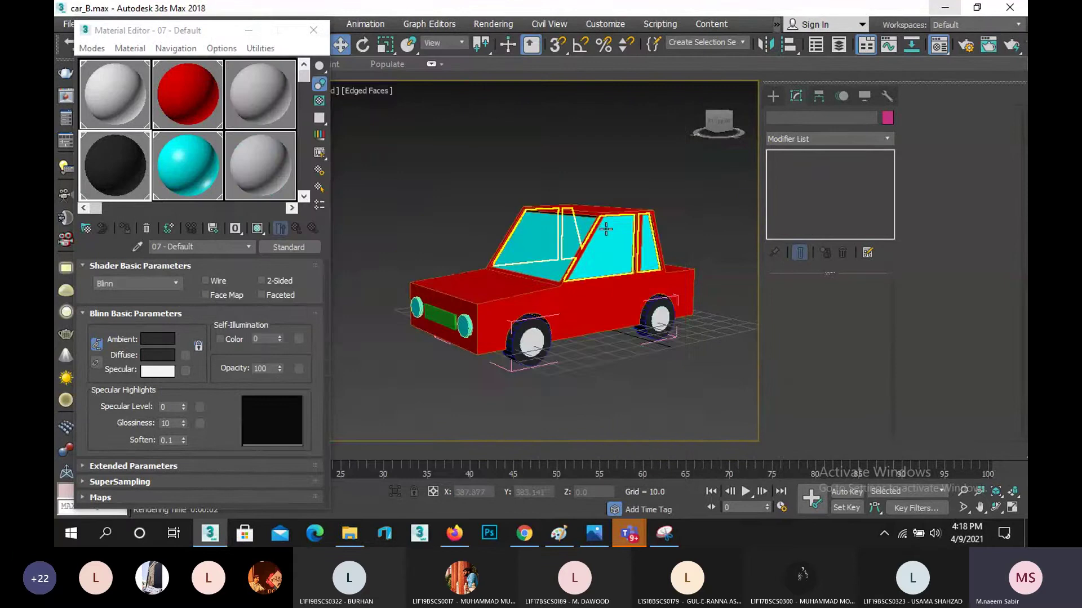
- Add a Raytrace map to the Refraction channel of the cyan window material, and return to the parent material
key("z")
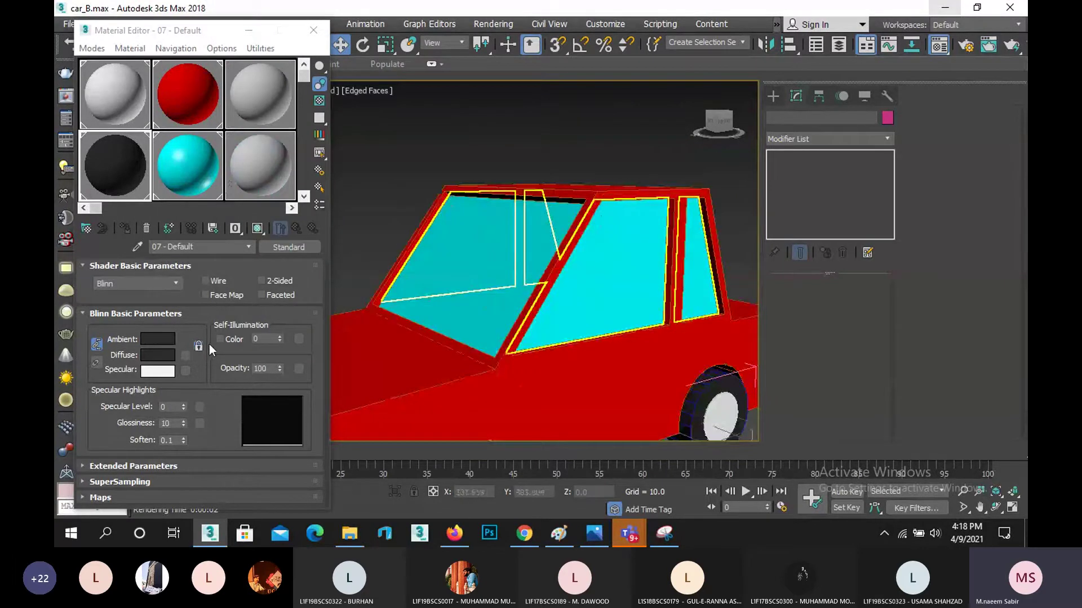
left_click(198, 181)
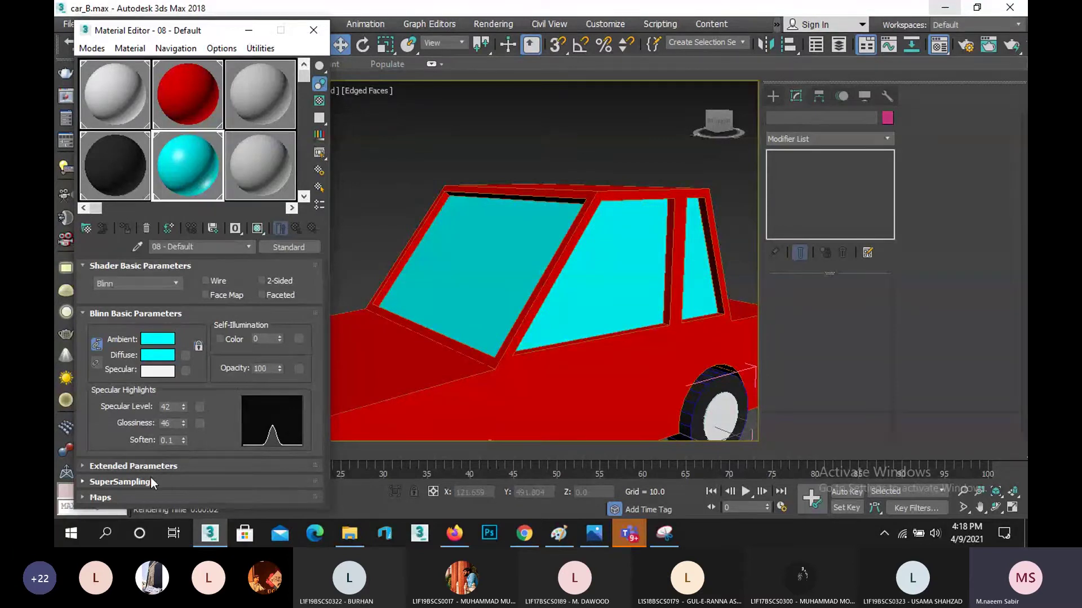
left_click(112, 497)
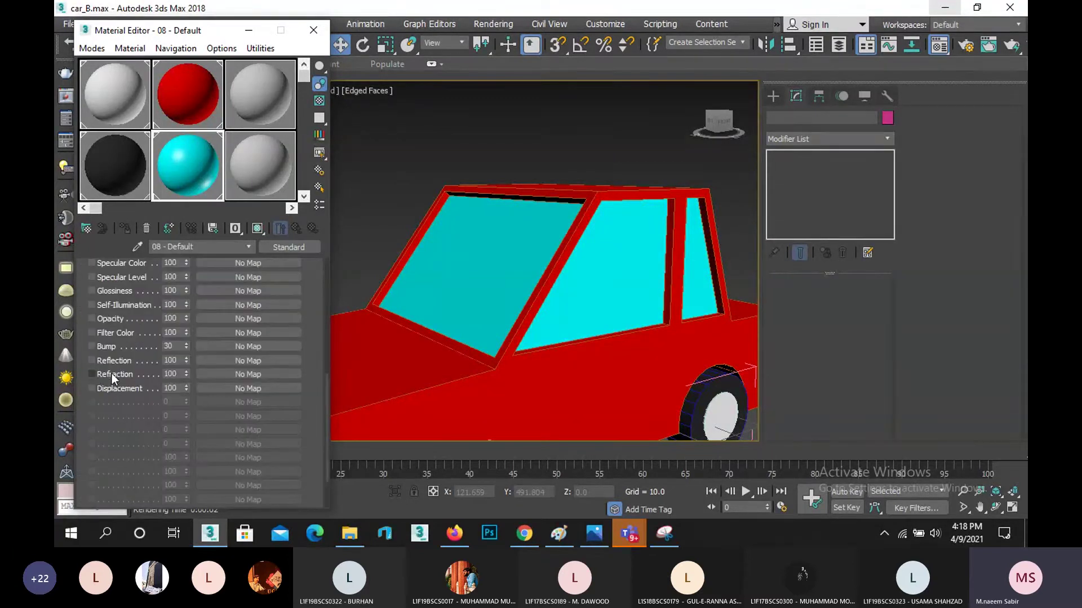
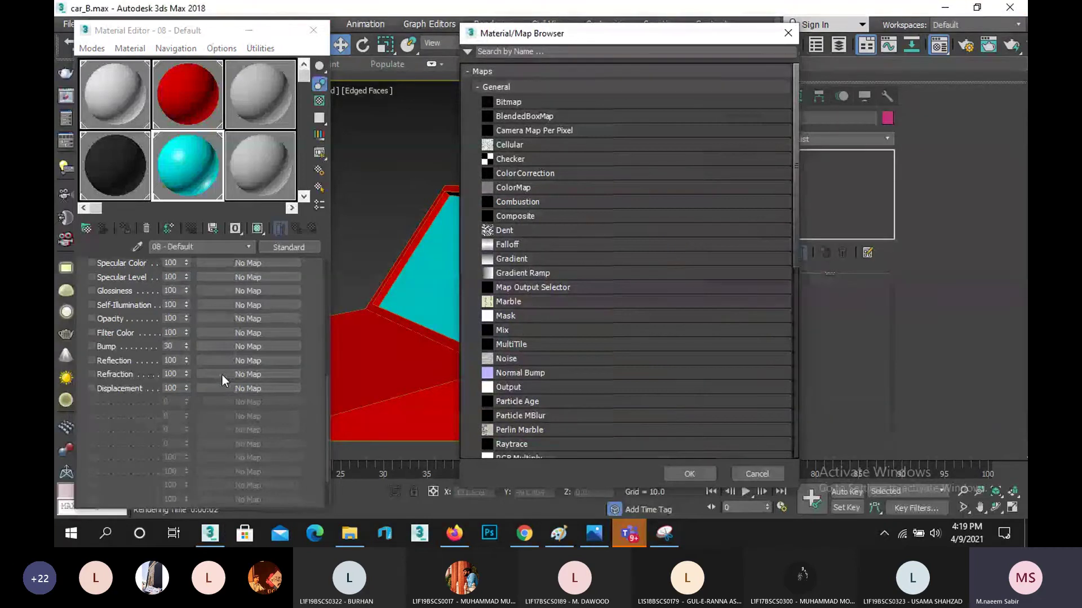
scroll(719, 338, "down", 2)
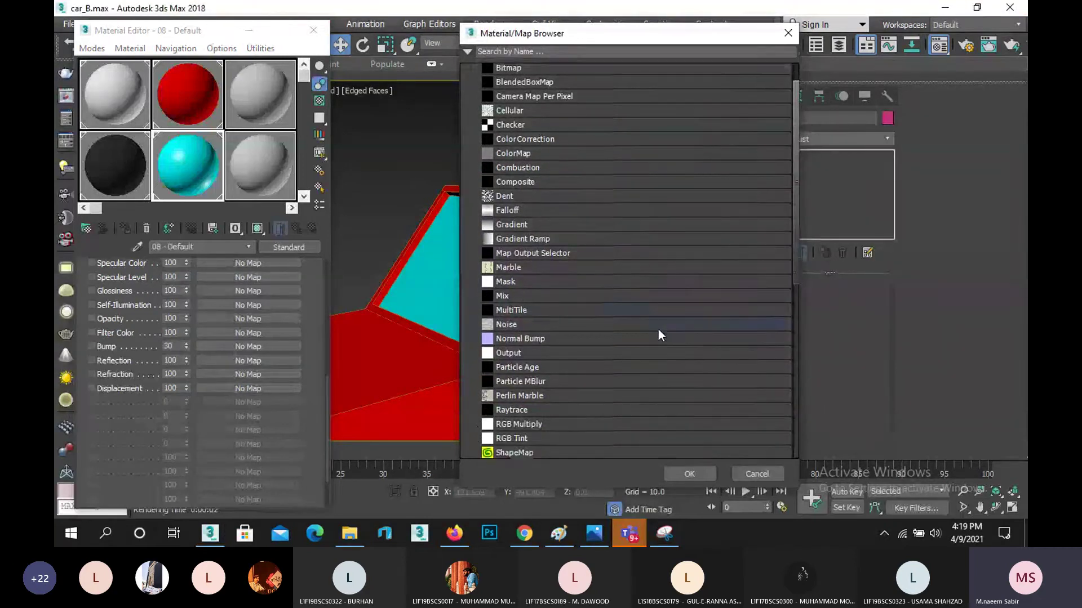
double_click(516, 411)
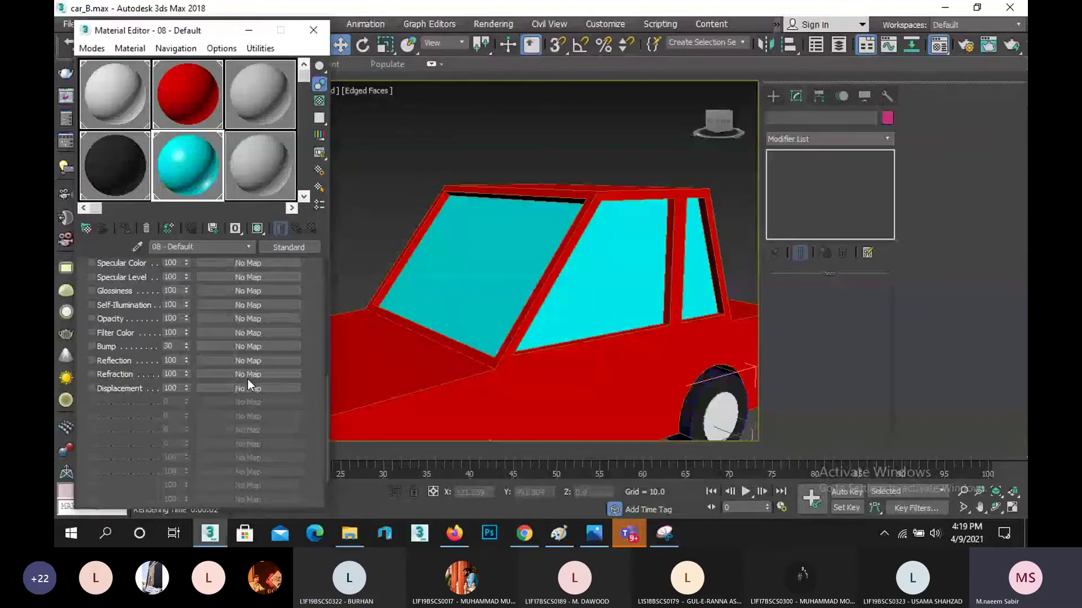
left_click(296, 228)
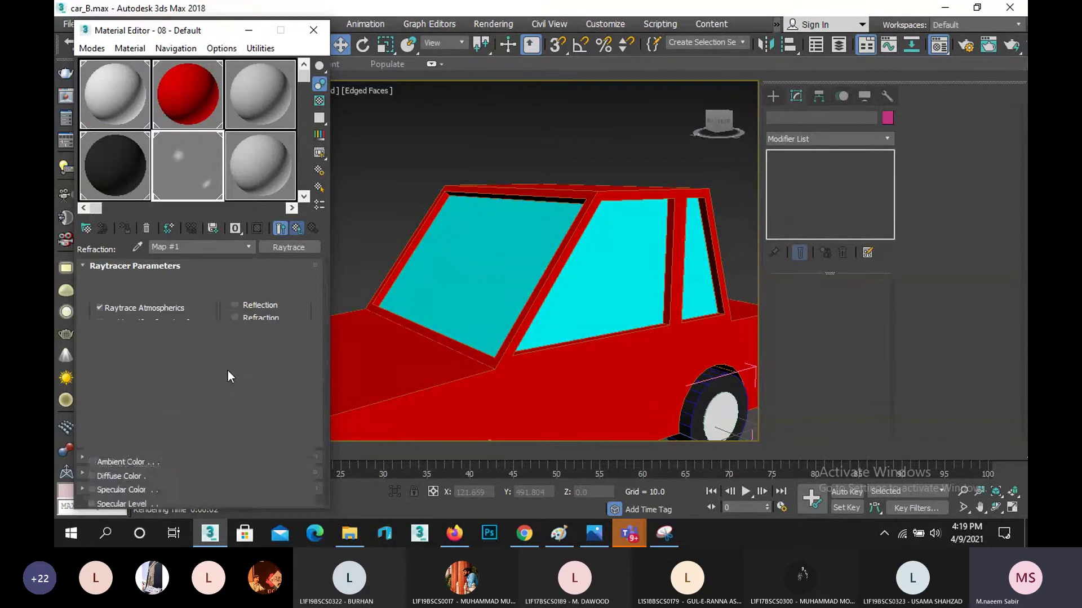
- Set the Refraction map amount of the window material to 90
scroll(224, 384, "down", 5)
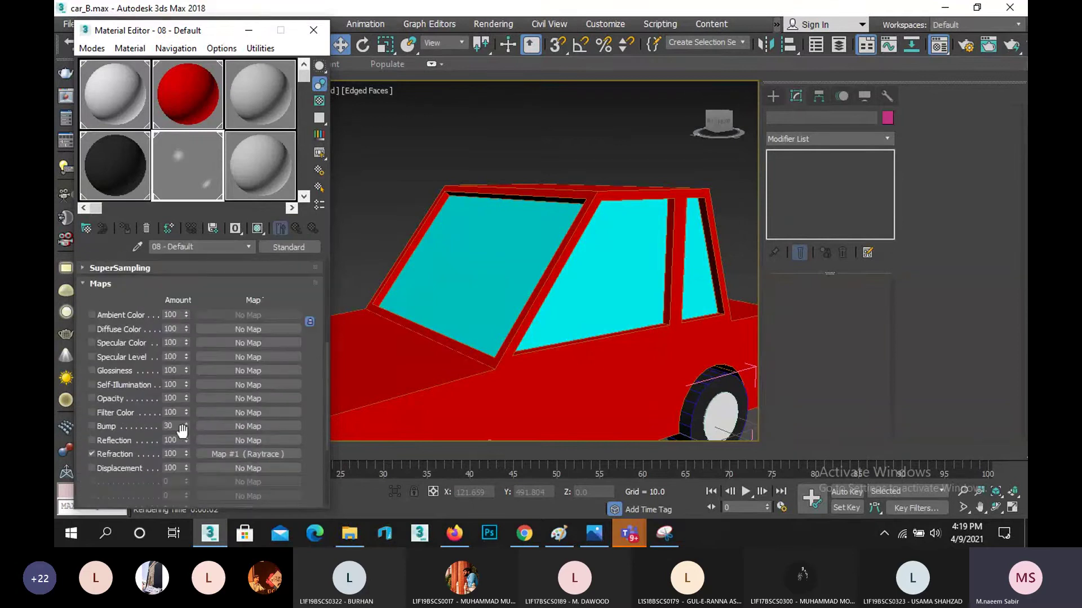
double_click(179, 454)
type("90")
key("Return")
- Render a closer perspective view of the car to examine the refractive windows, and close the Material Editor
scroll(462, 199, "down", 3)
left_click(462, 198)
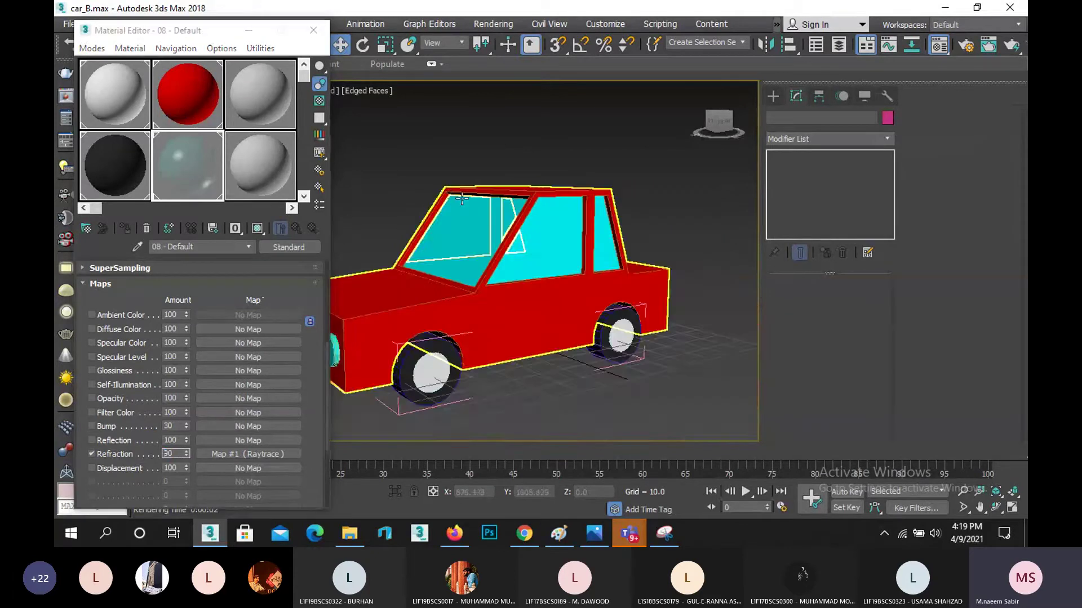
left_click(462, 198)
scroll(467, 194, "up", 4)
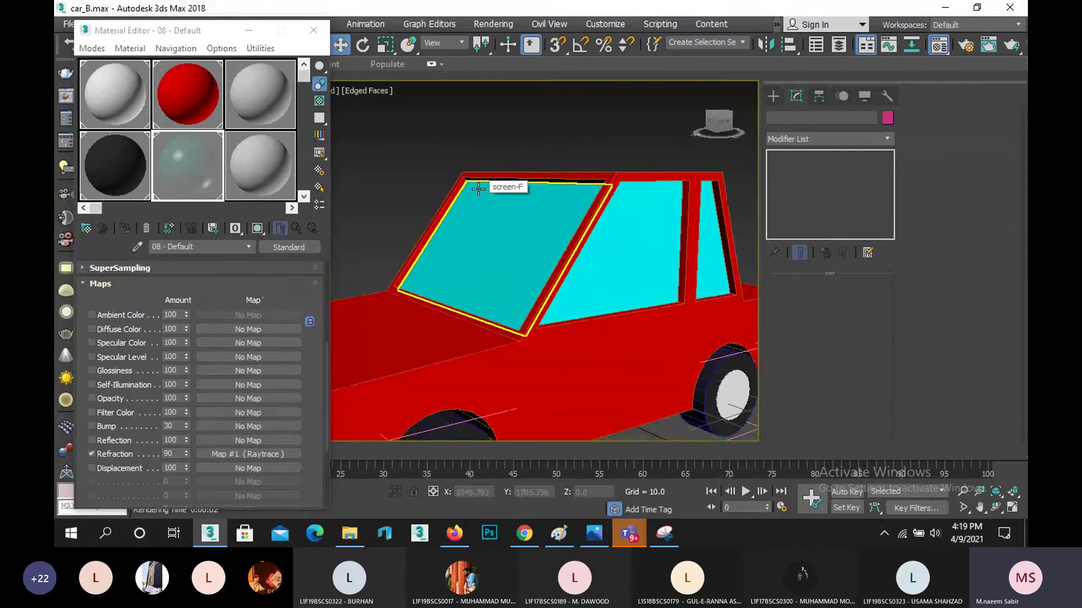
key("shift+q")
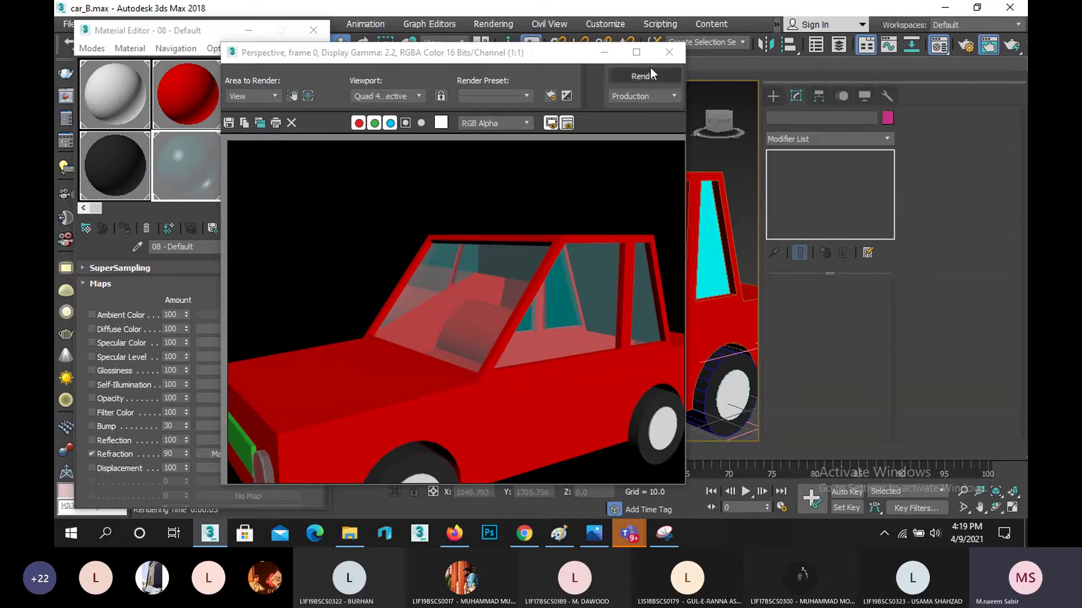
left_click(314, 29)
- Create a box for a seat base inside the car in the Top view, about 20.2 long, 26.3 wide and 2.6 high
scroll(390, 184, "down", 5)
scroll(389, 183, "up", 2)
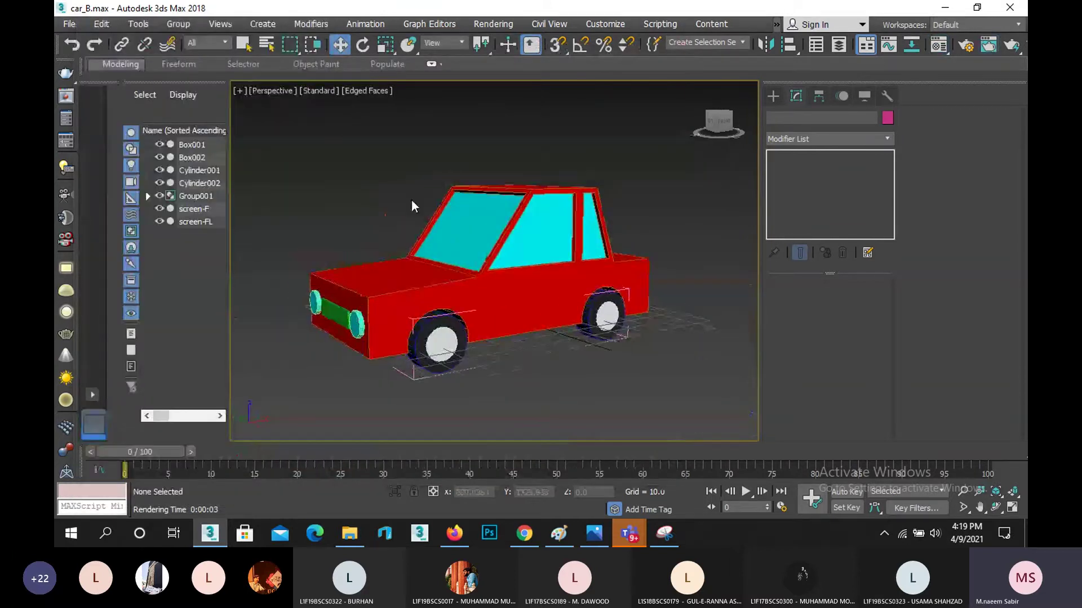
left_click(995, 507)
left_click_drag(539, 282, 498, 338)
right_click(755, 165)
left_click(773, 95)
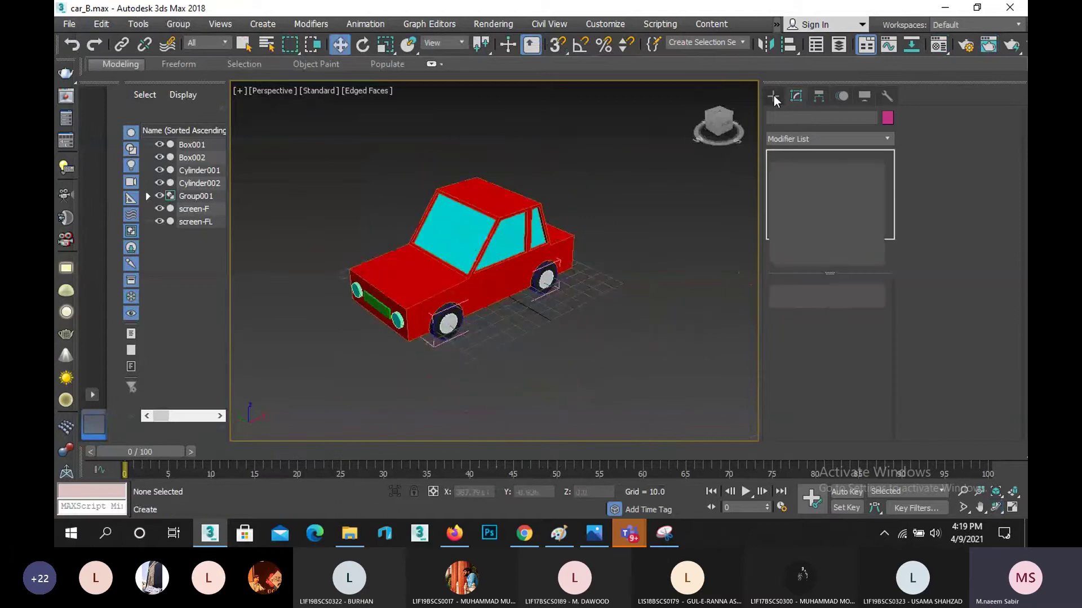
left_click(800, 184)
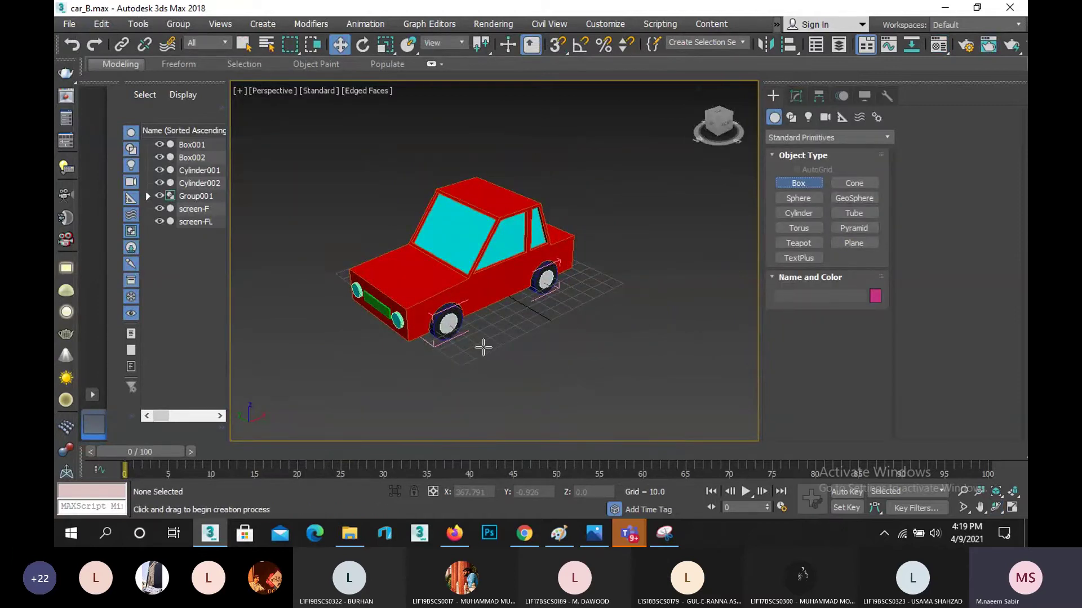
key("t")
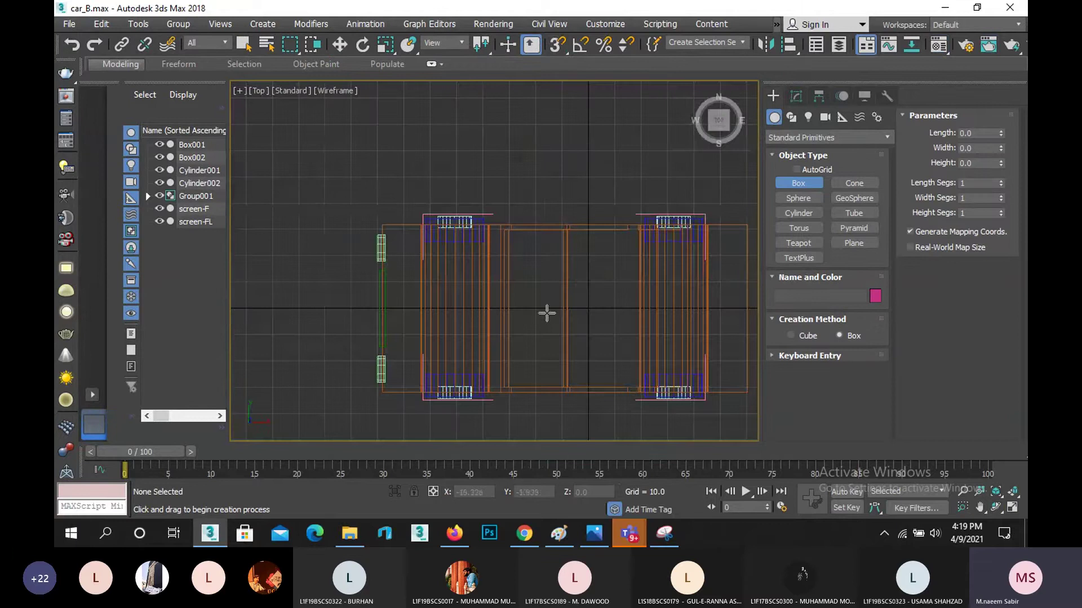
scroll(545, 311, "up", 2)
middle_click_drag(524, 302, 488, 306)
scroll(486, 307, "up", 2)
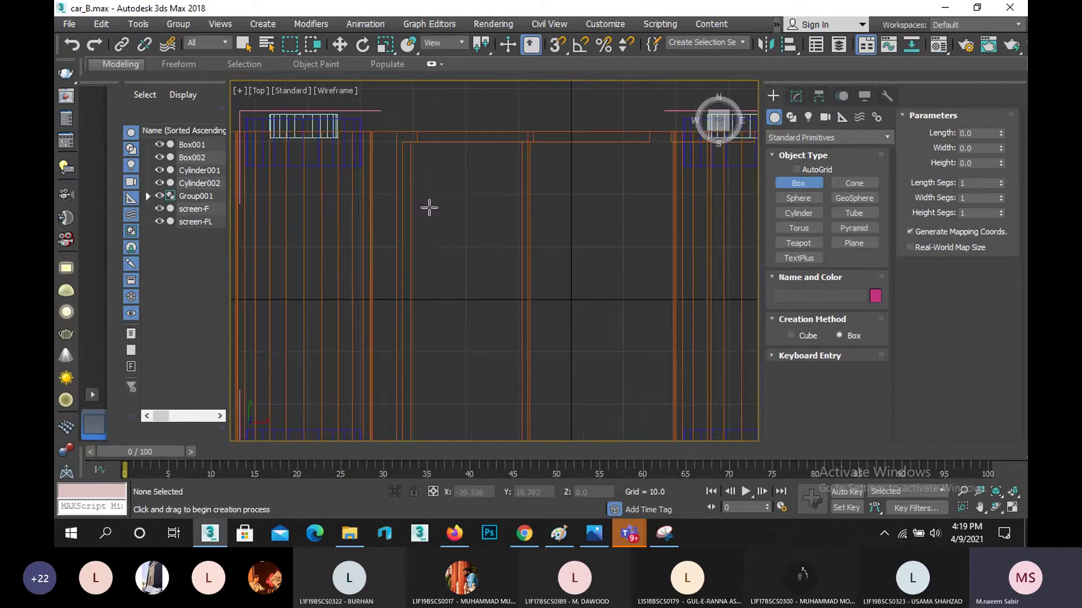
left_click_drag(404, 156, 534, 249)
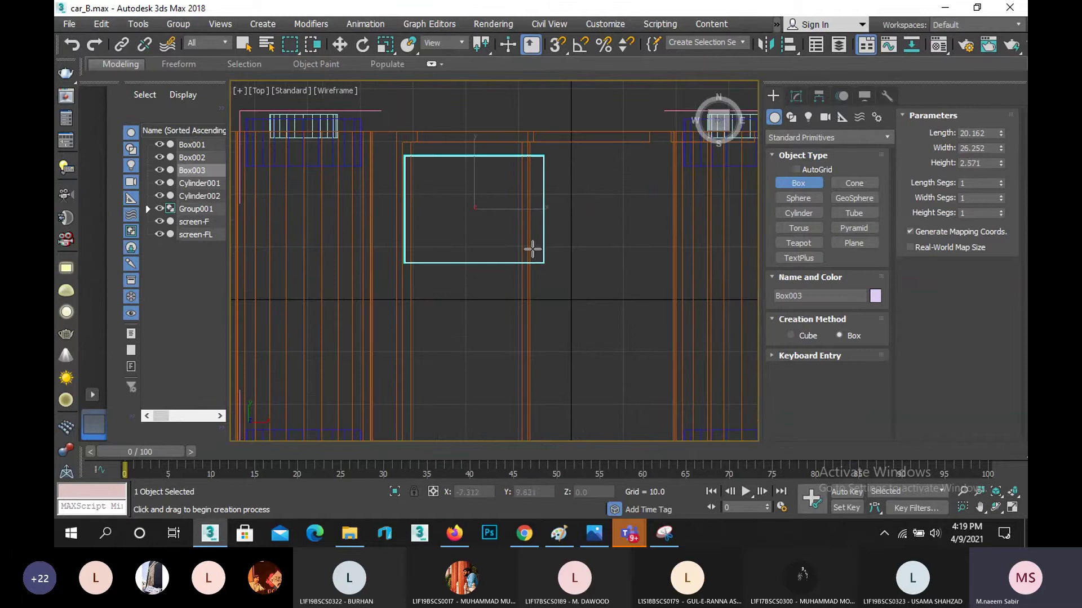
- Raise the seat base to a height of about 9.1 in the Front view and shift it towards the car's rear, to X about -14
key("w")
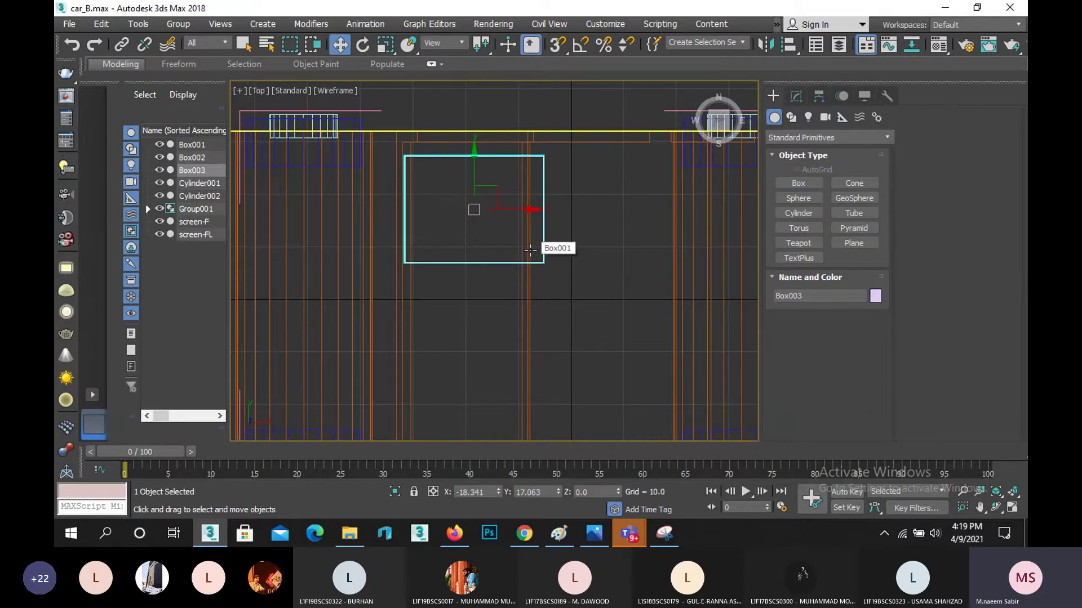
key("l")
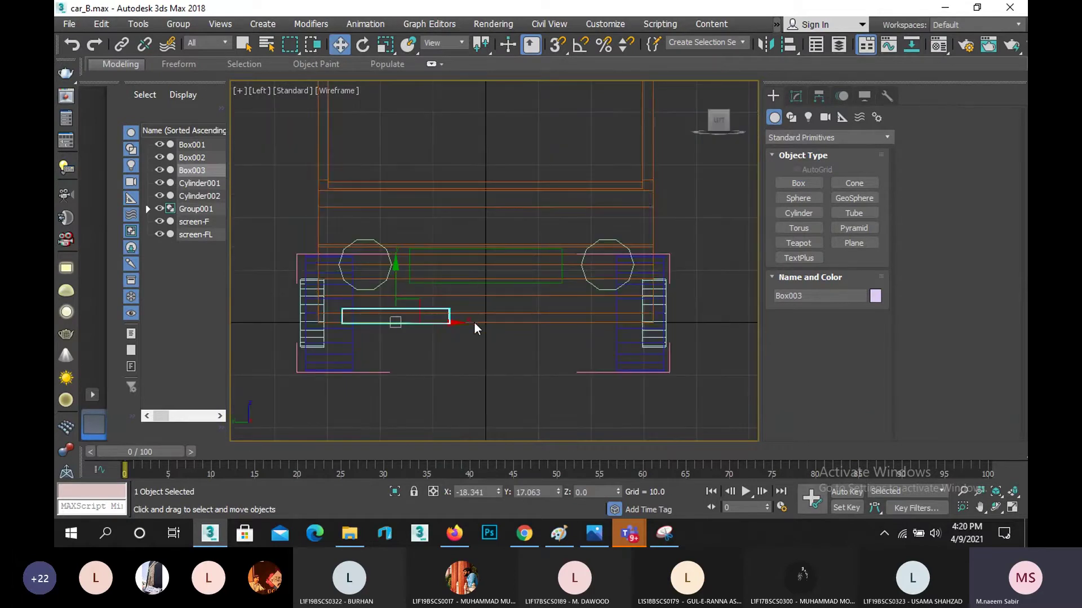
key("f")
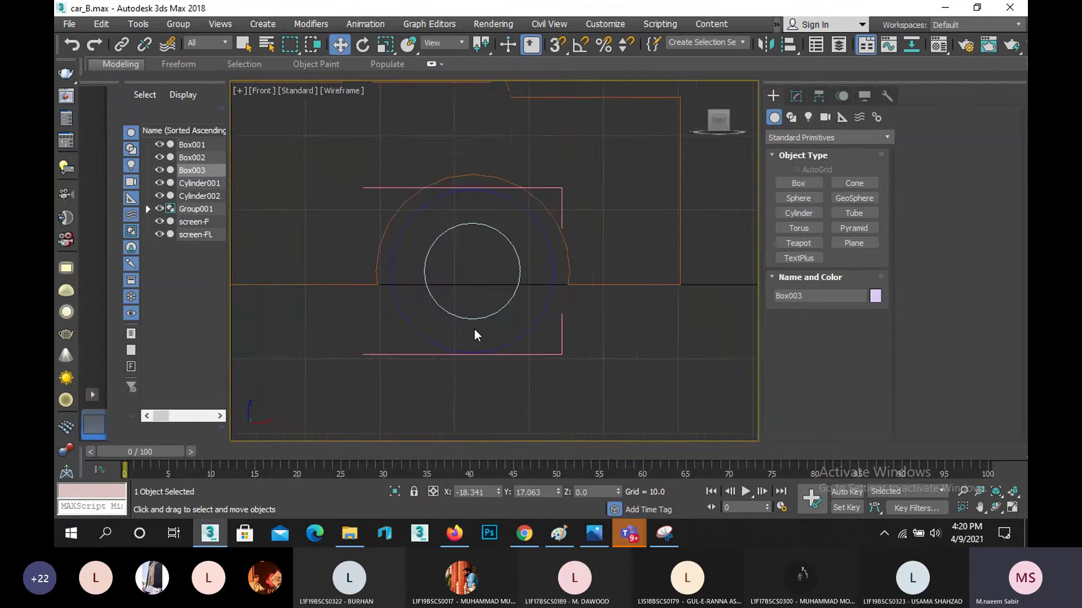
scroll(474, 328, "down", 5)
middle_click_drag(376, 337, 444, 343)
scroll(414, 309, "up", 4)
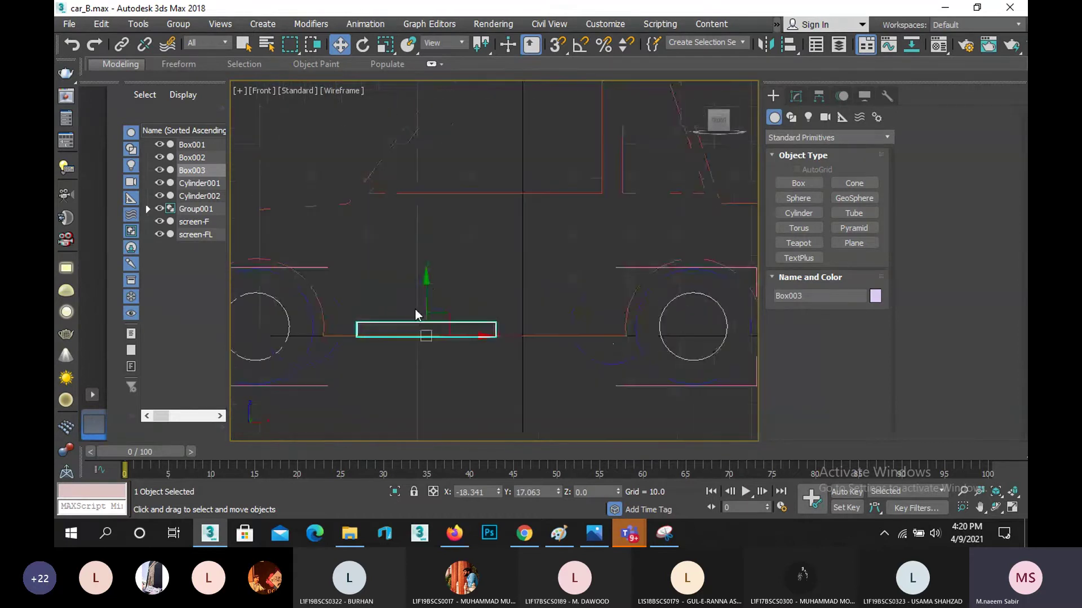
left_click_drag(426, 286, 428, 236)
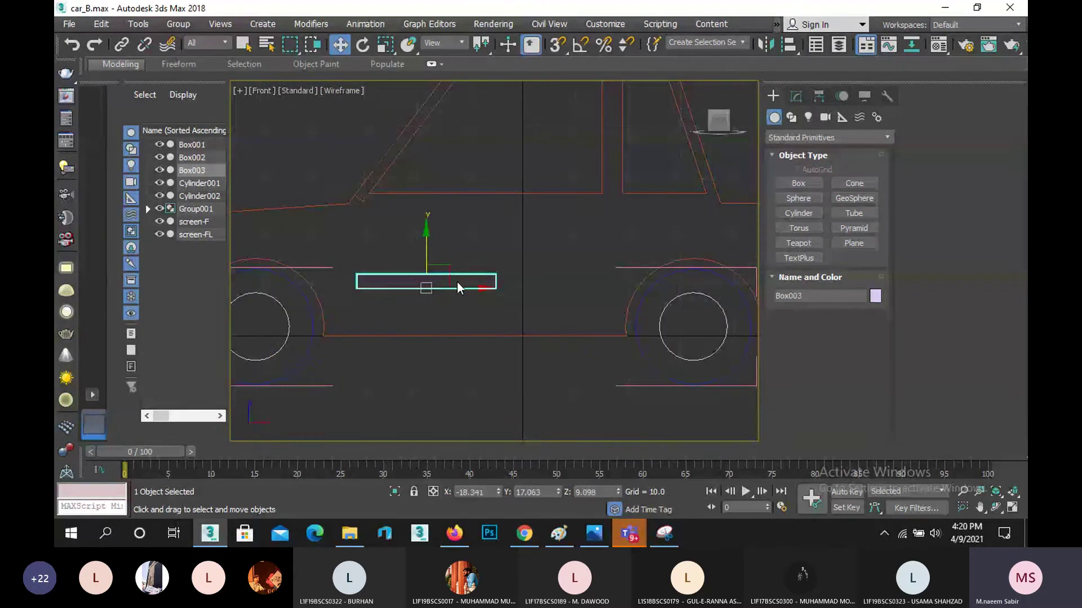
left_click_drag(467, 289, 489, 290)
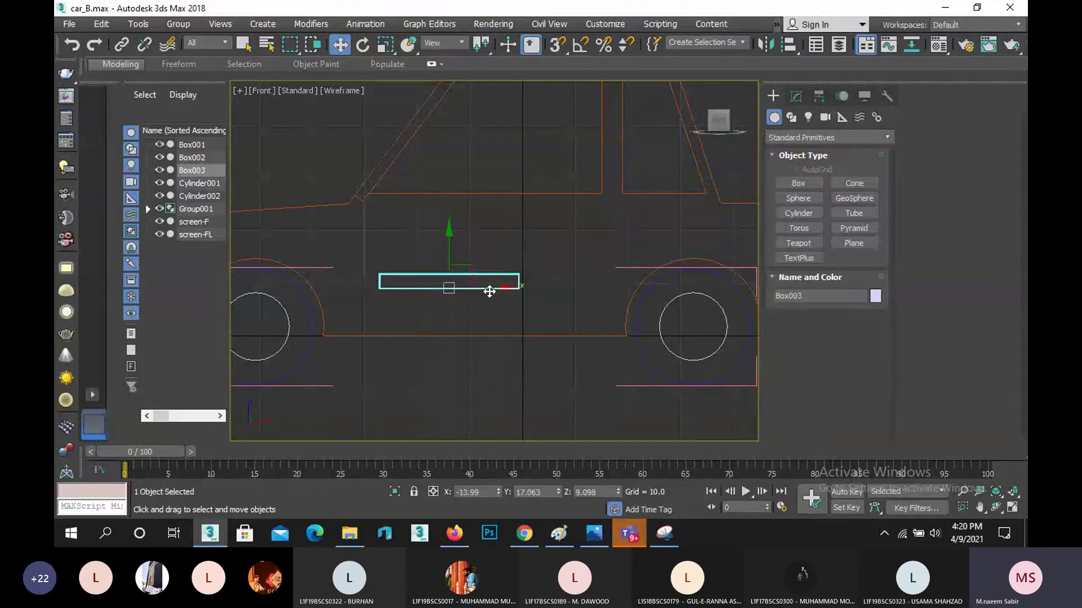
- Make a backrest from a copy of the seat base, tilted about 66° and standing on the base's rear end
left_click_drag(450, 249, 450, 207, "shift")
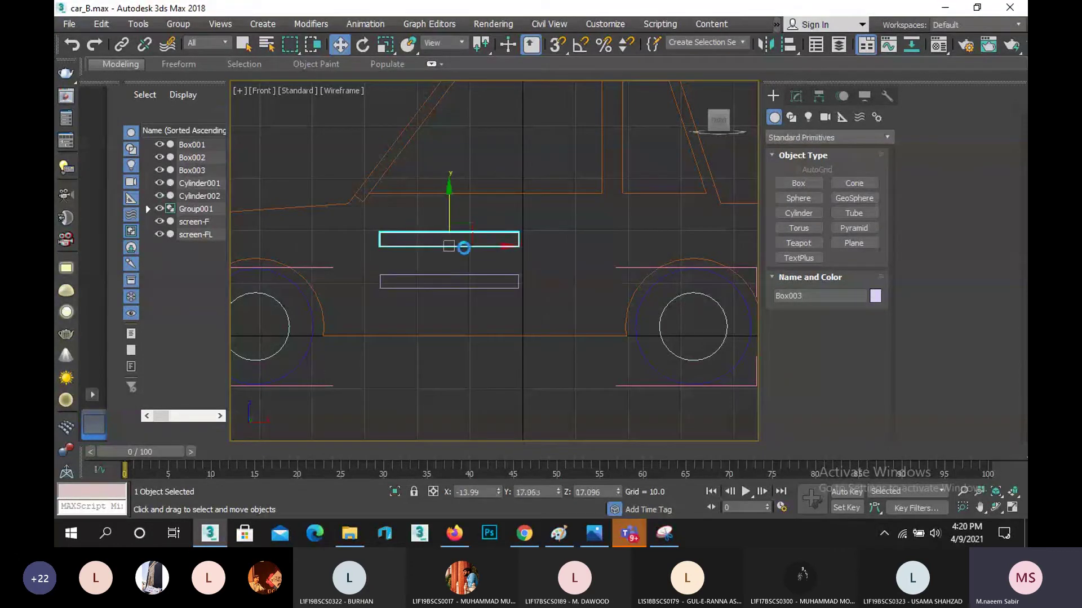
left_click(548, 331)
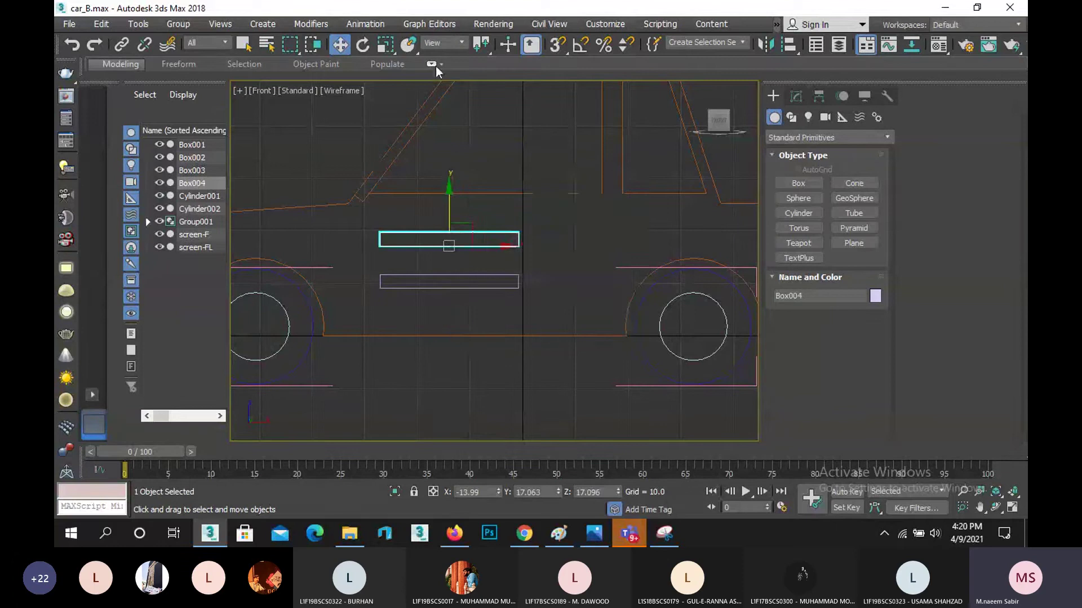
left_click(361, 46)
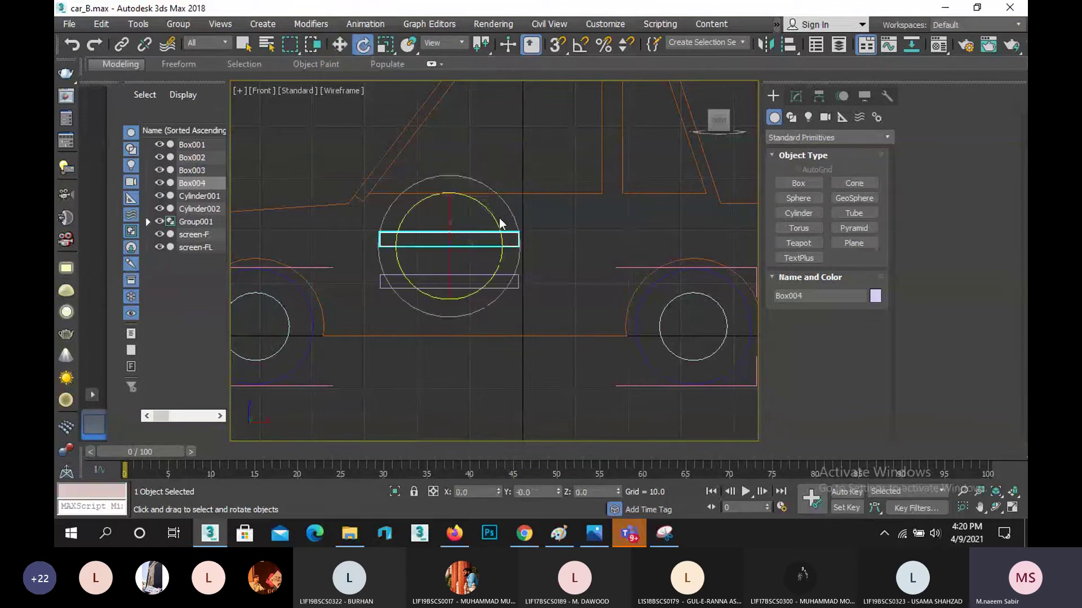
left_click_drag(495, 219, 507, 118)
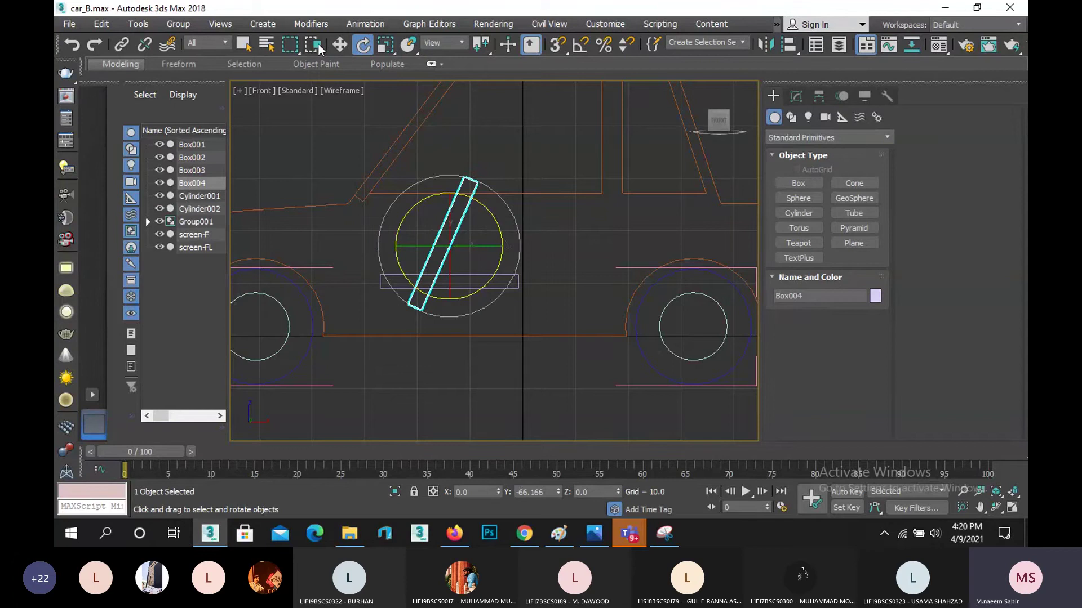
left_click(339, 45)
left_click_drag(473, 228, 566, 206)
- Group the seat base and the backrest into one seat
left_click(474, 276)
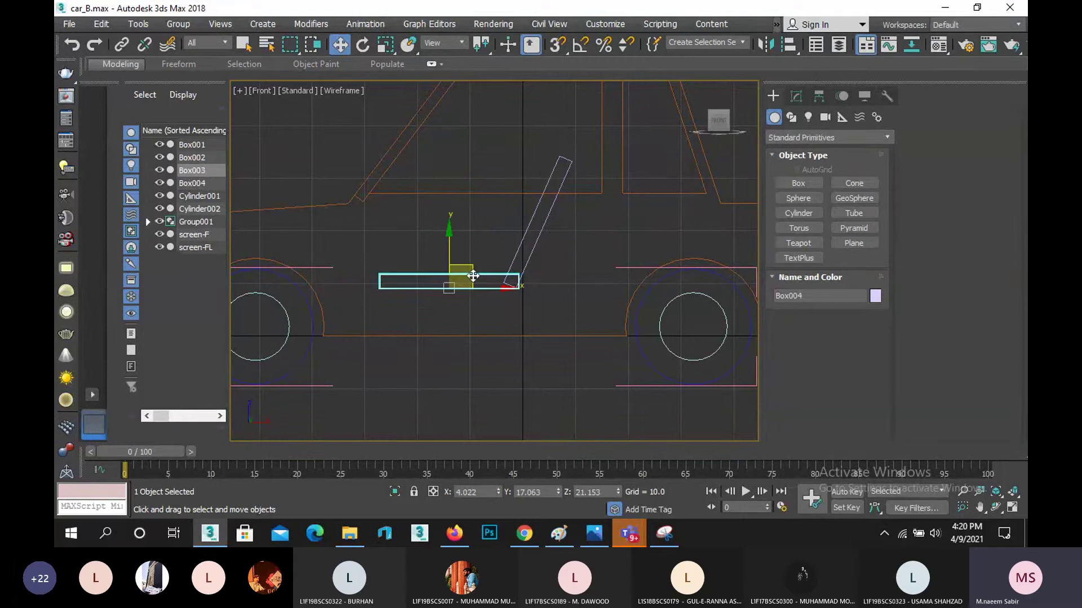
left_click(536, 242, "ctrl")
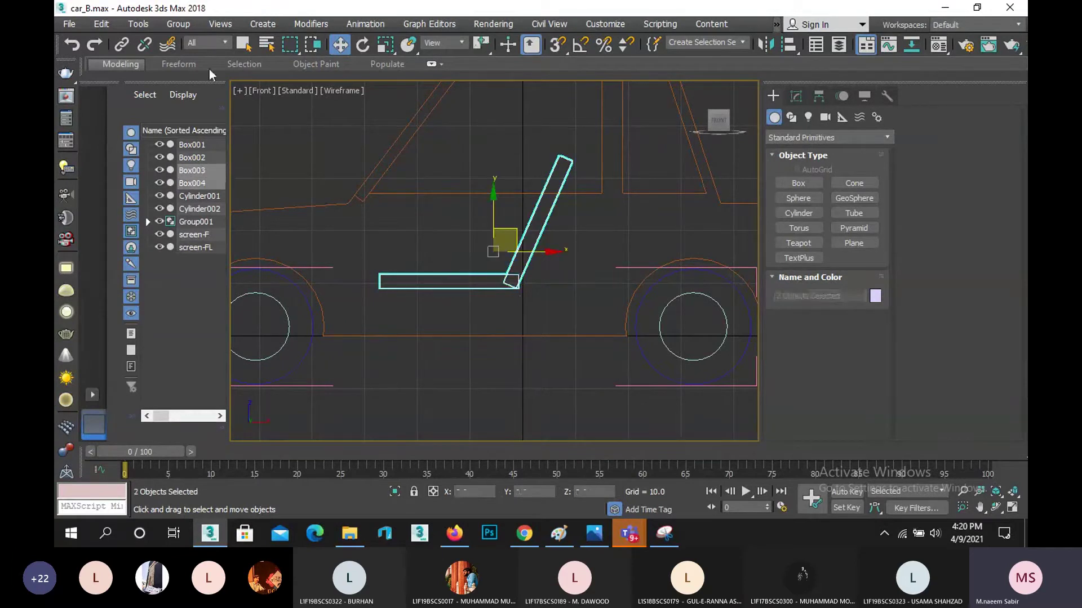
left_click(175, 25)
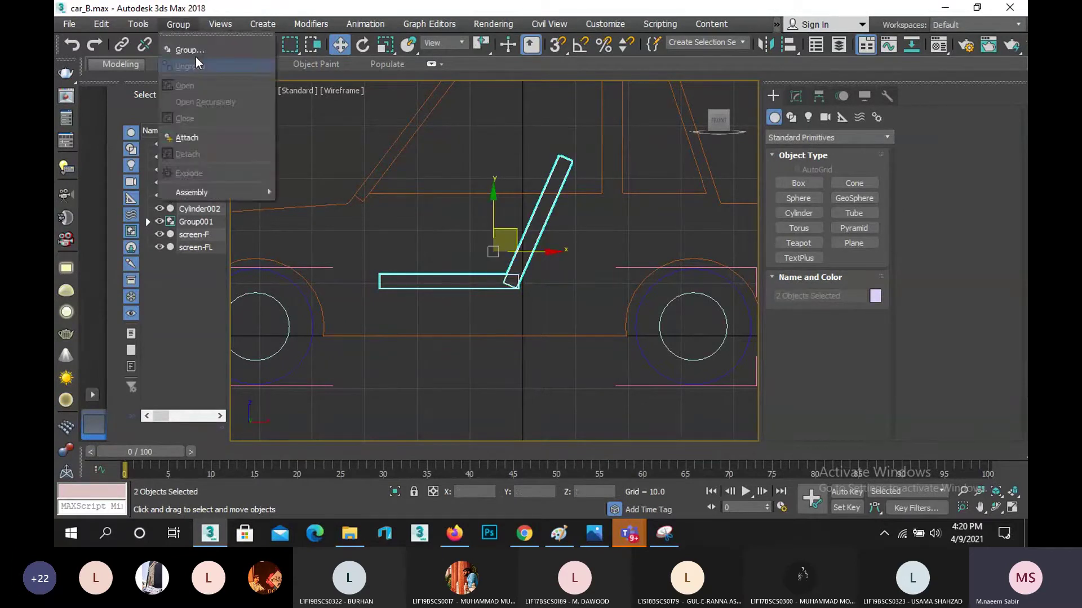
left_click(192, 38)
left_click(561, 289)
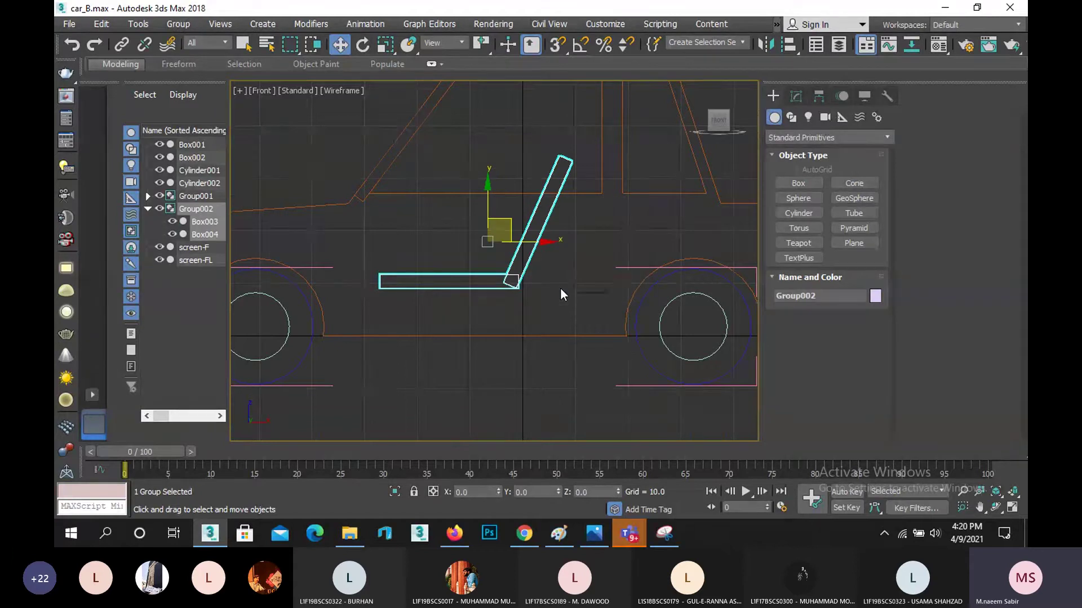
- Move the seat group towards the car's centreline in the Top view, to Y about 12.6
key("t")
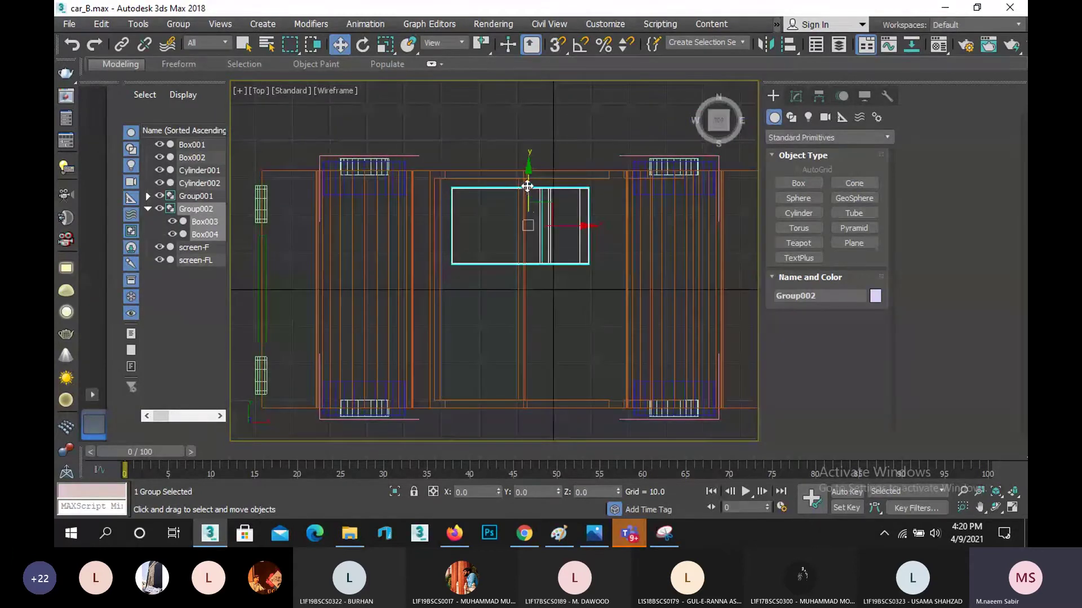
left_click_drag(527, 186, 527, 203)
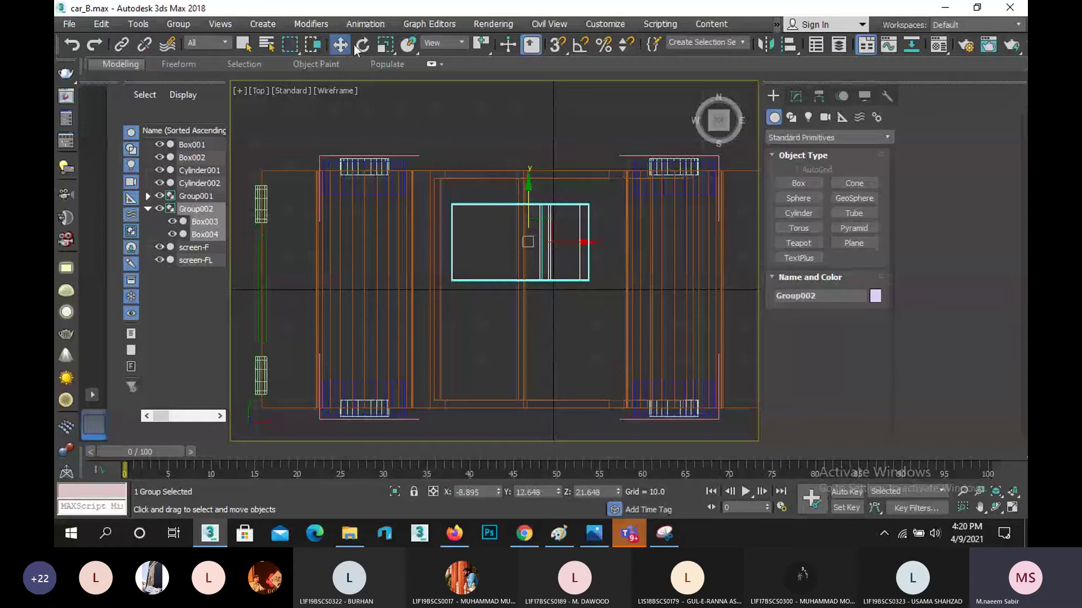
- Widen the seat group along Y in the Top view, to about 129%
left_click(385, 45)
left_click_drag(529, 181, 528, 169)
middle_click_drag(570, 350, 553, 336)
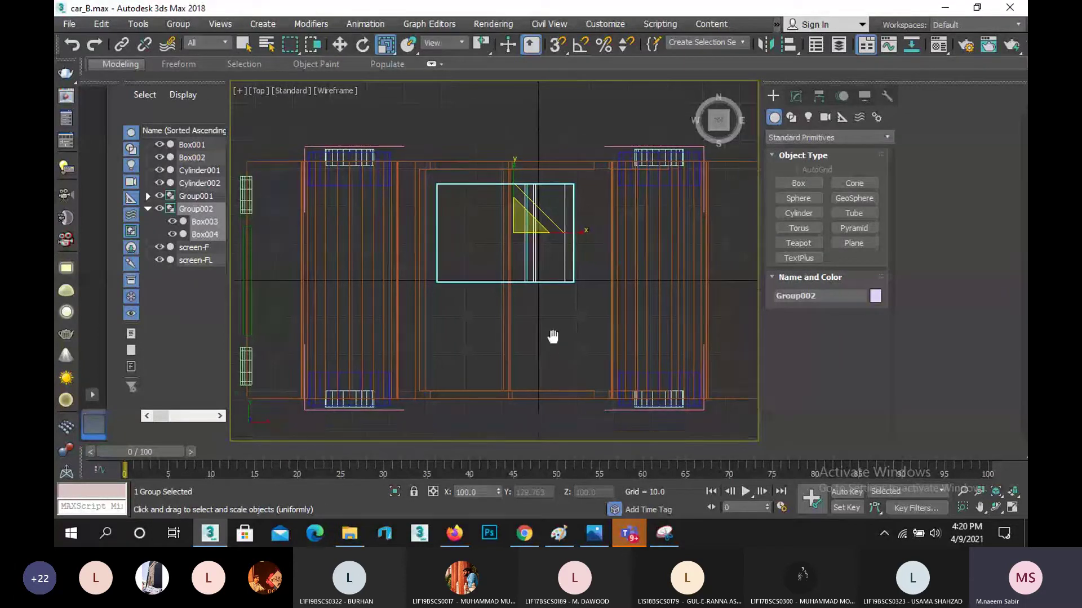
- Hide the side windows (screen-FL) and the windscreen (screen-F) in the Perspective view to expose the seat
key("p")
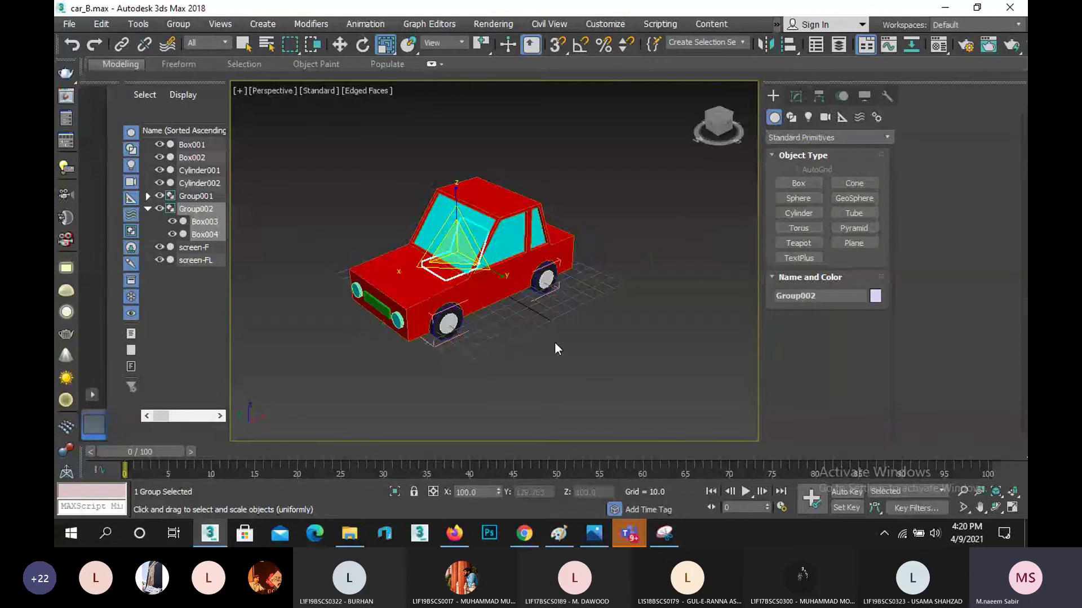
left_click(512, 303)
left_click(499, 227)
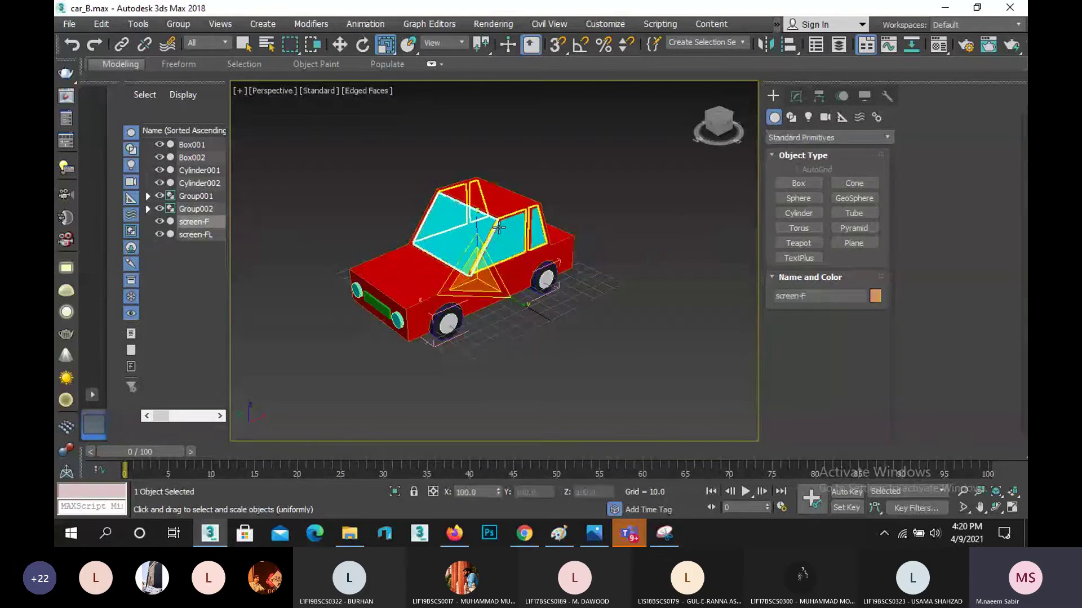
left_click(499, 227)
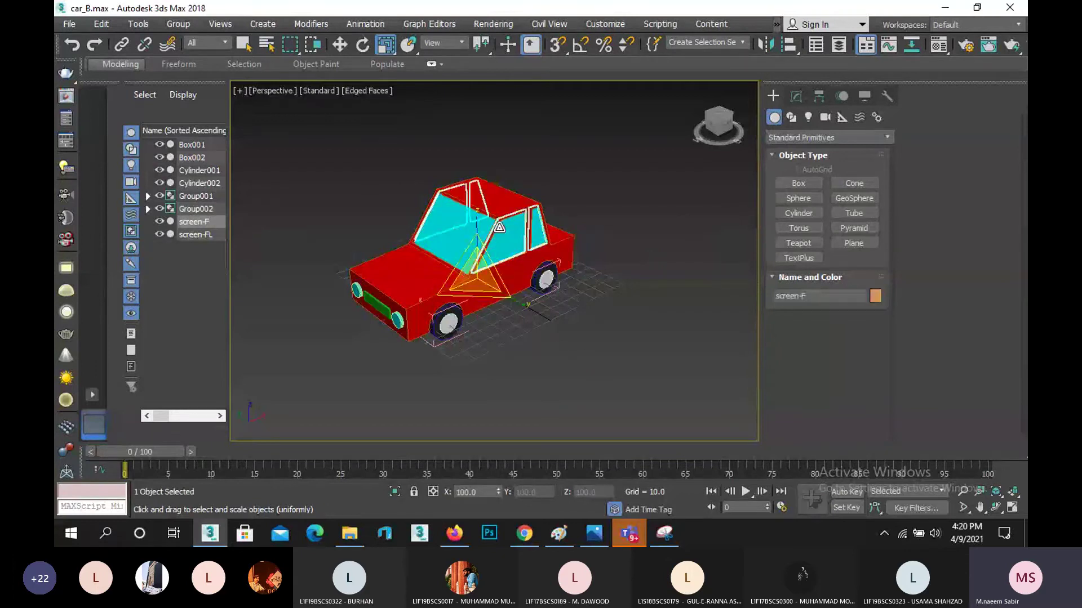
left_click(340, 45)
left_click(545, 371)
scroll(549, 329, "up", 2)
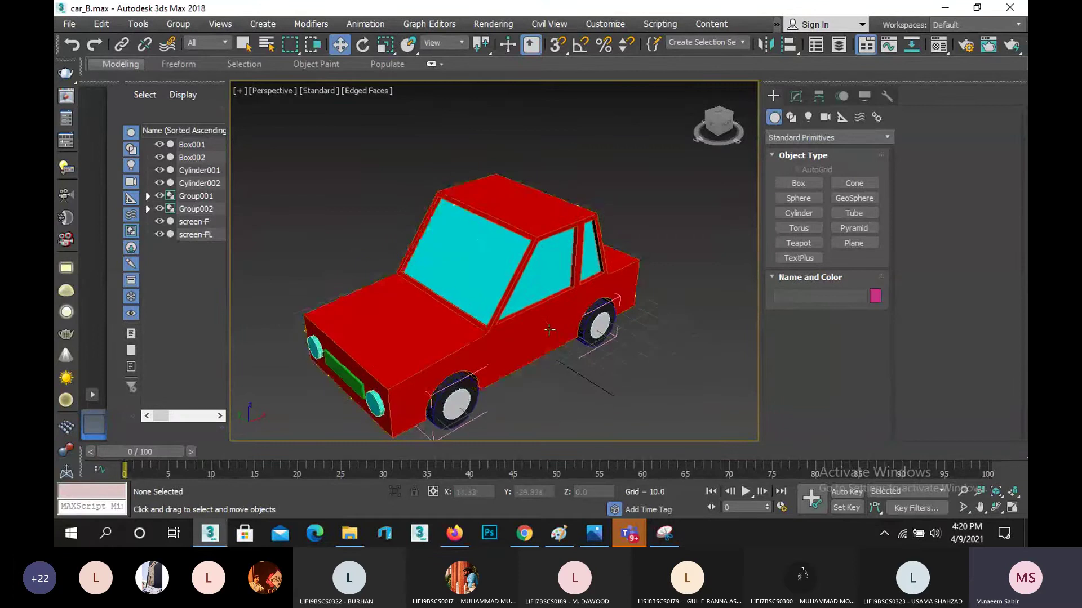
left_click(545, 265)
right_click(543, 262)
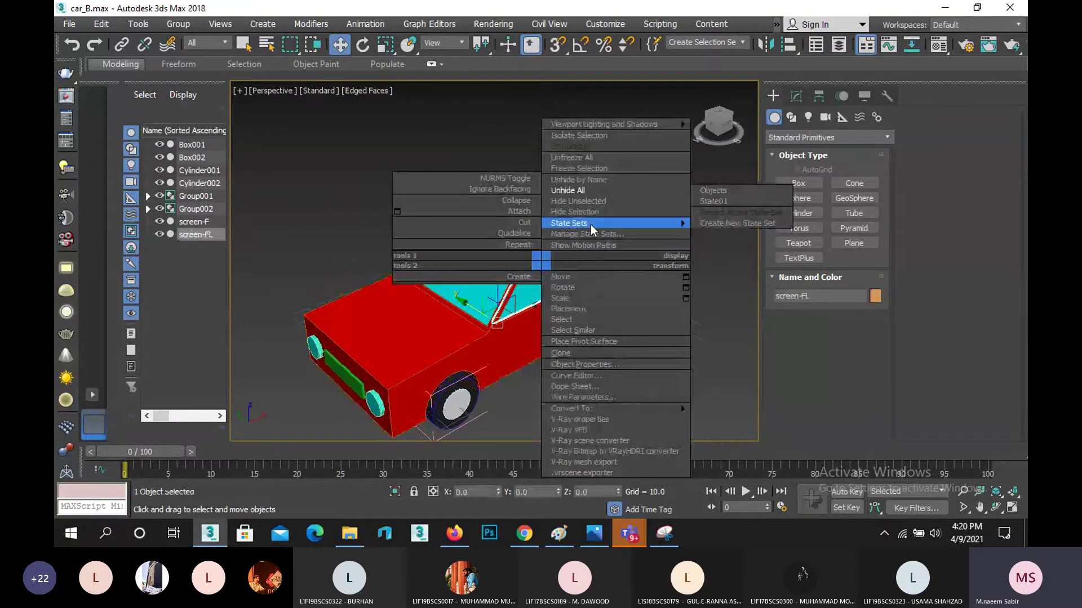
left_click(575, 212)
left_click(480, 249)
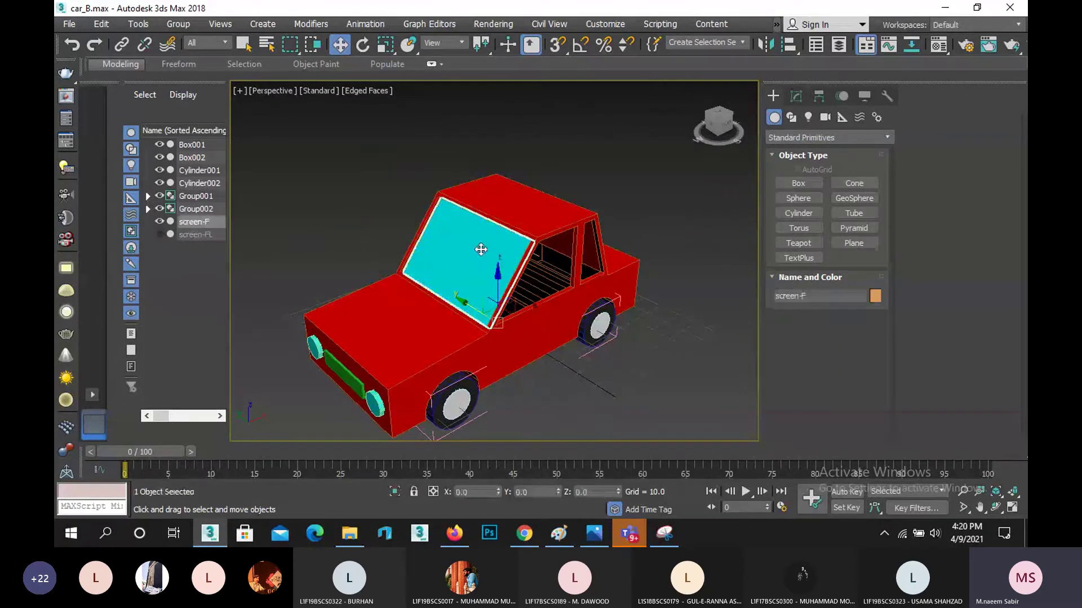
right_click(480, 249)
left_click(507, 199)
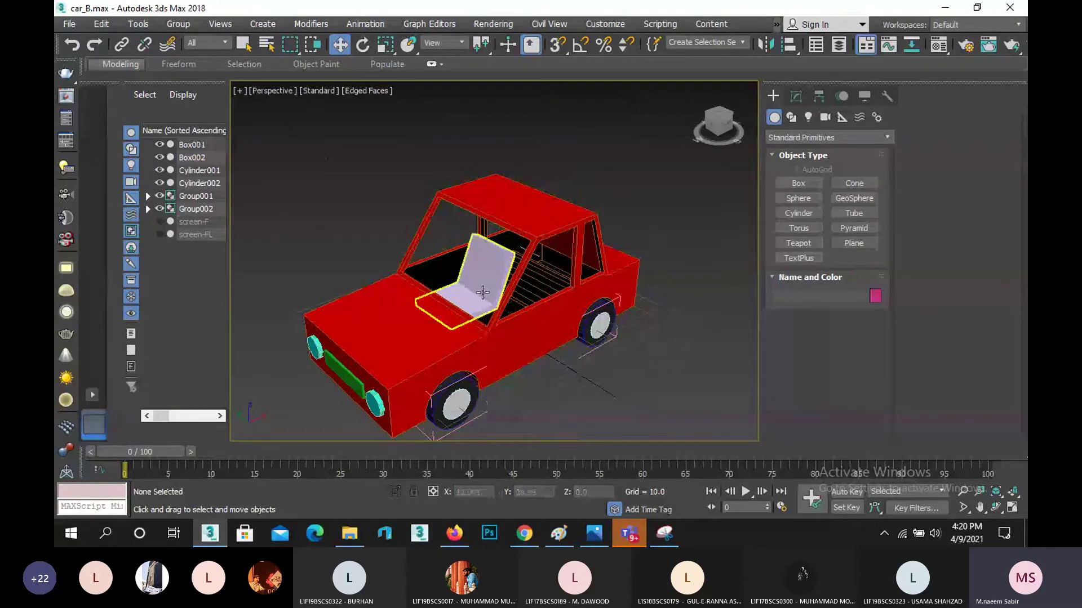
- Shift the seat group sideways to Y about 15.7 and place a copy beside it at Y about -14.4
left_click(482, 292)
scroll(482, 292, "up", 3)
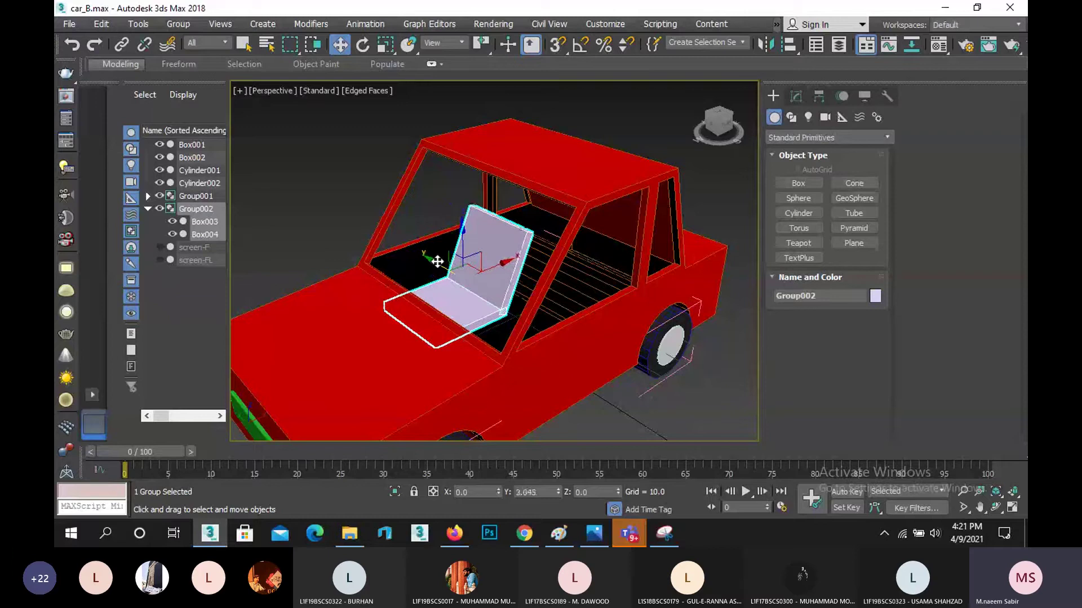
key("t")
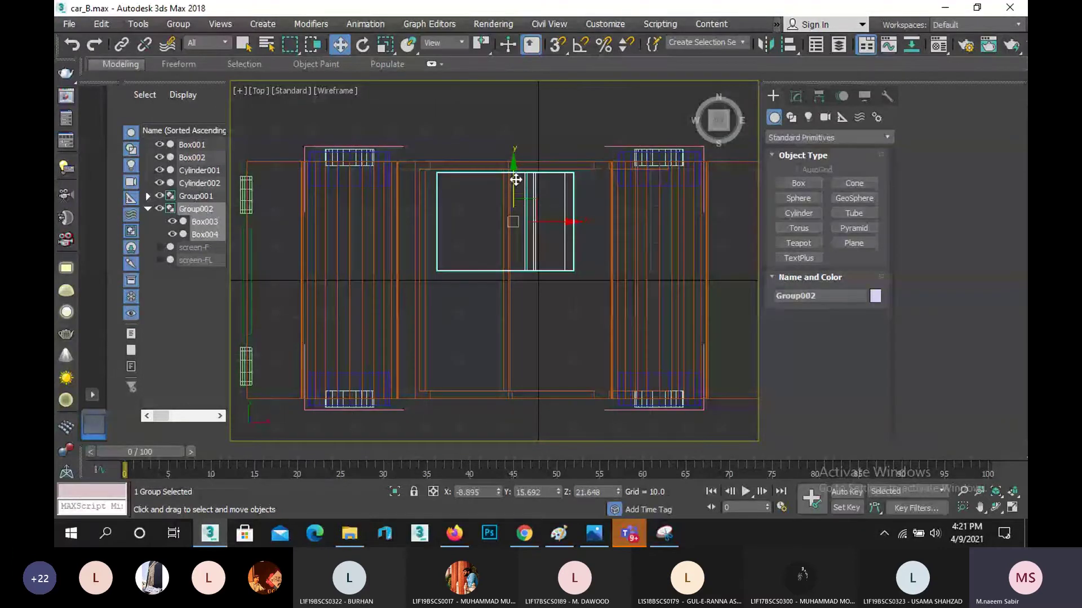
left_click_drag(517, 184, 525, 291)
left_click(544, 327)
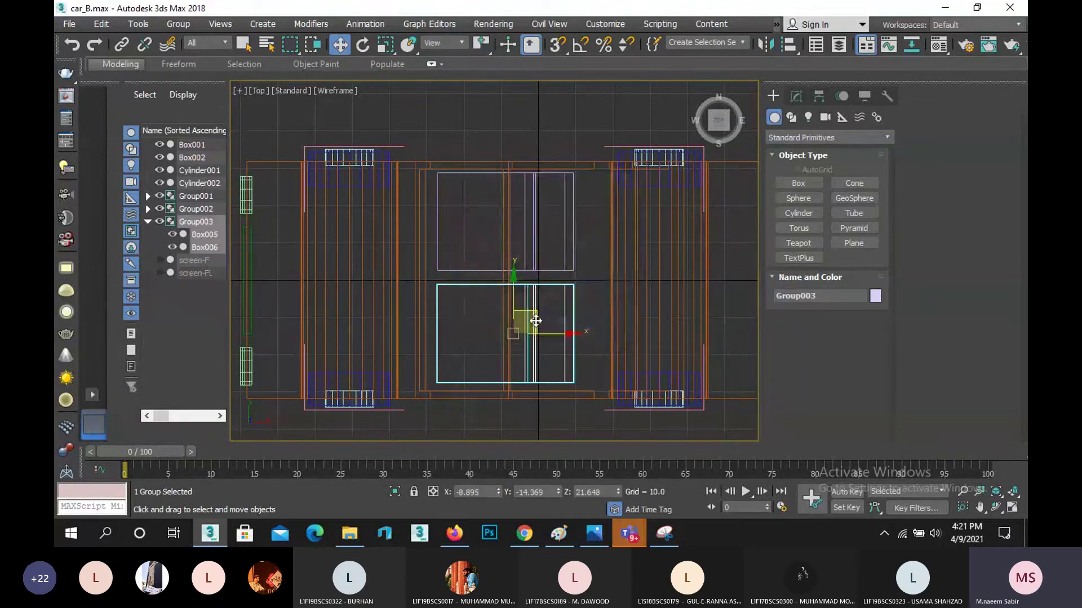
- Copy the first seat group into the car's rear at about X 33.2, Y -0.6
left_click(461, 267)
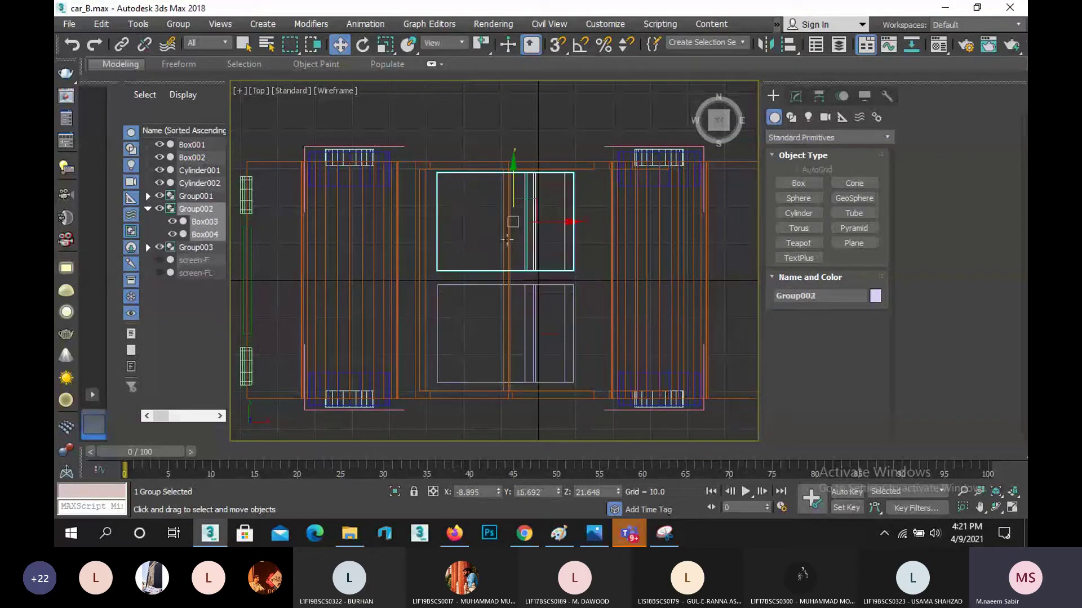
left_click_drag(530, 199, 686, 259)
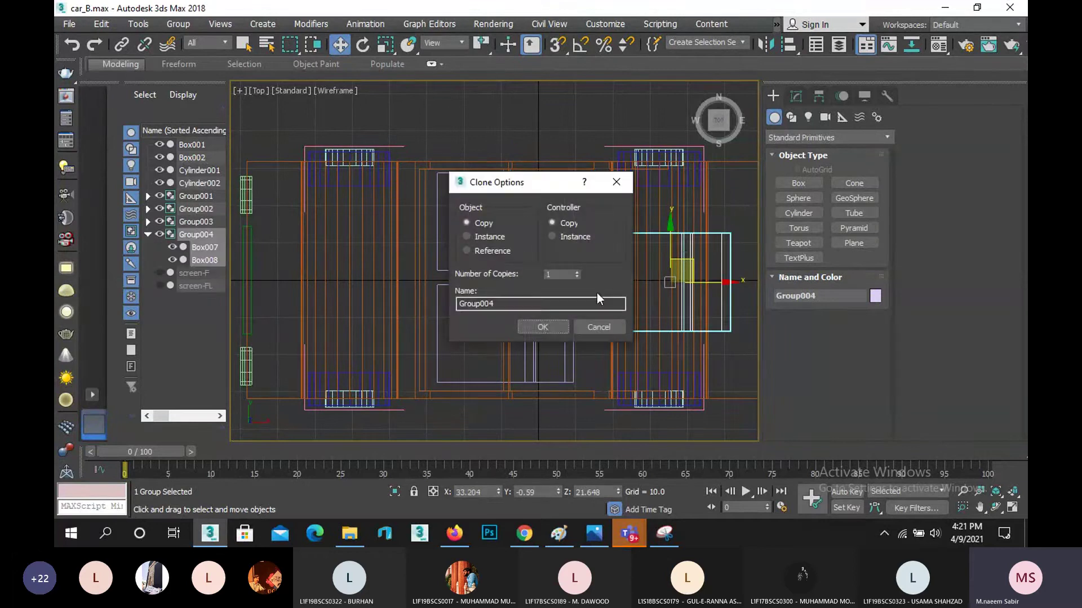
left_click(544, 328)
- Move the rear seat group forward in the Perspective view, to X about 29.8
key("p")
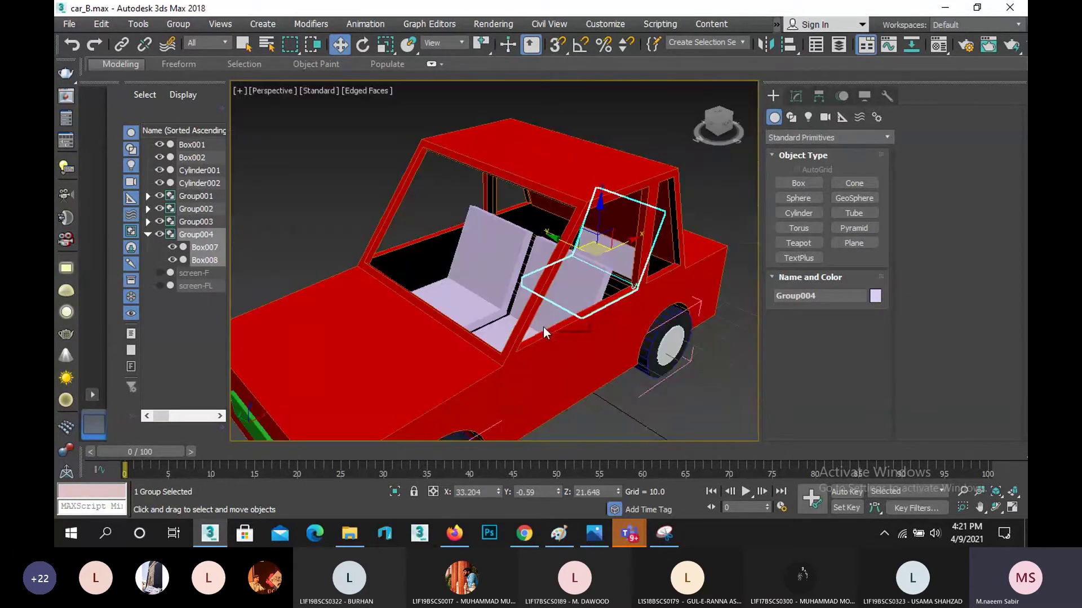
left_click(995, 506)
left_click_drag(486, 273, 451, 276)
key("w")
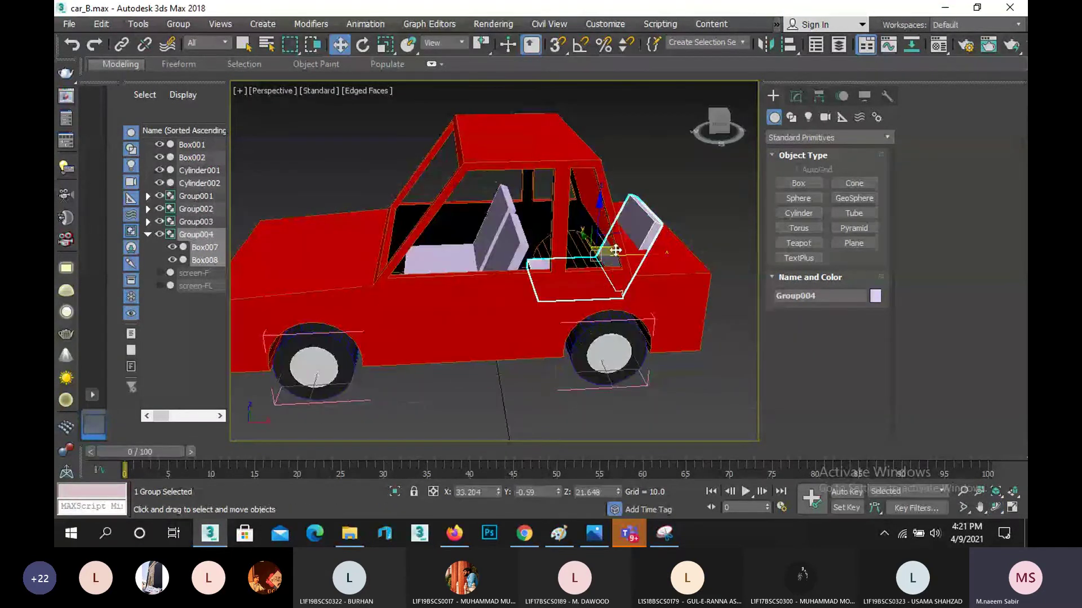
left_click_drag(628, 256, 618, 256)
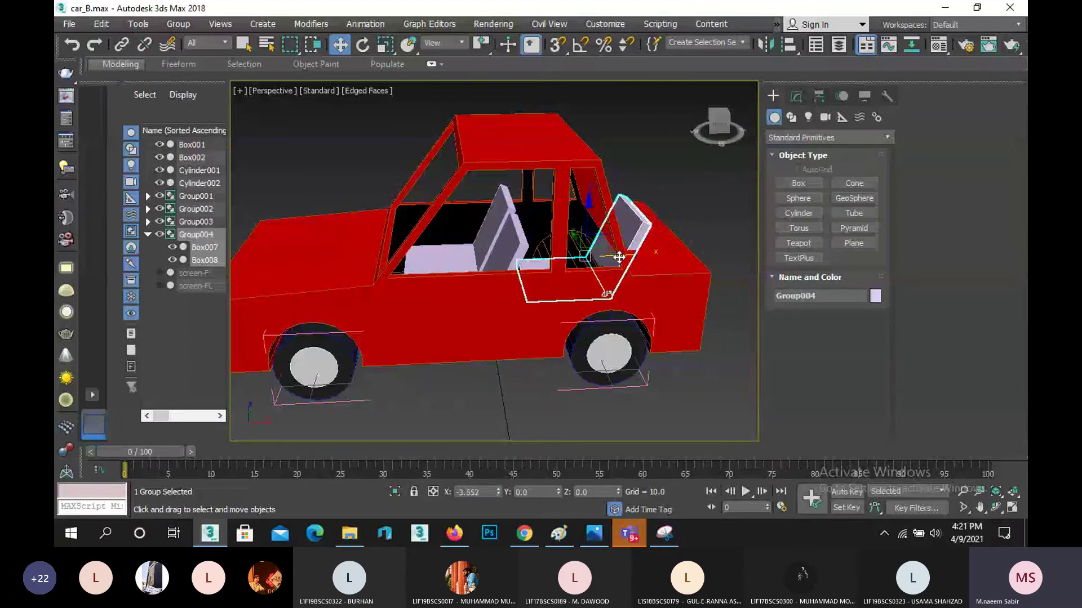
left_click(622, 146)
left_click_drag(639, 218, 640, 218)
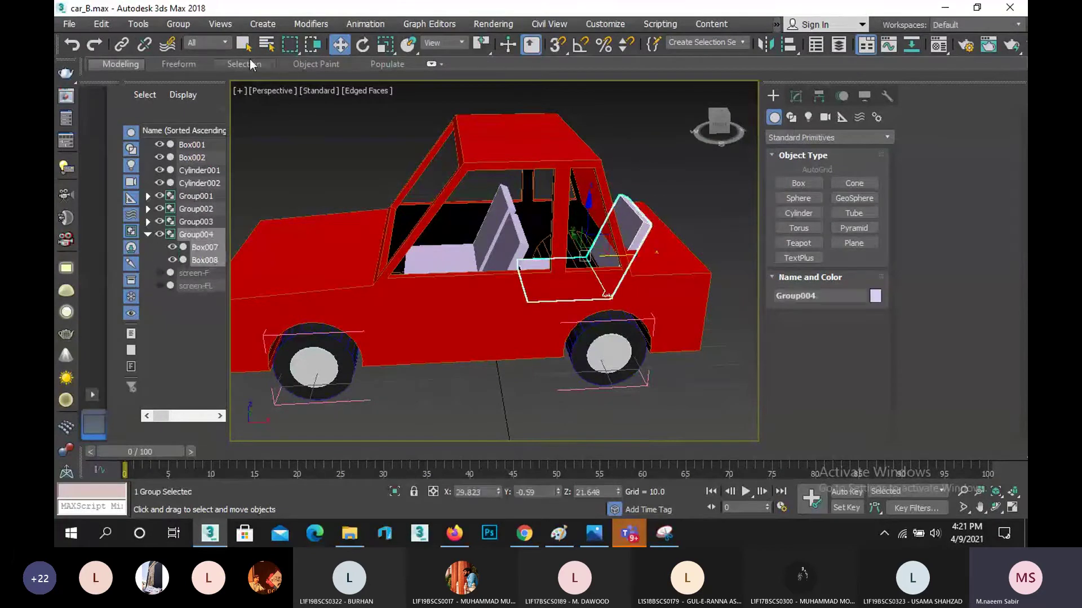
- Open the rear seat group, move it forward into the cabin to X about 16.8, and close the group
left_click(167, 25)
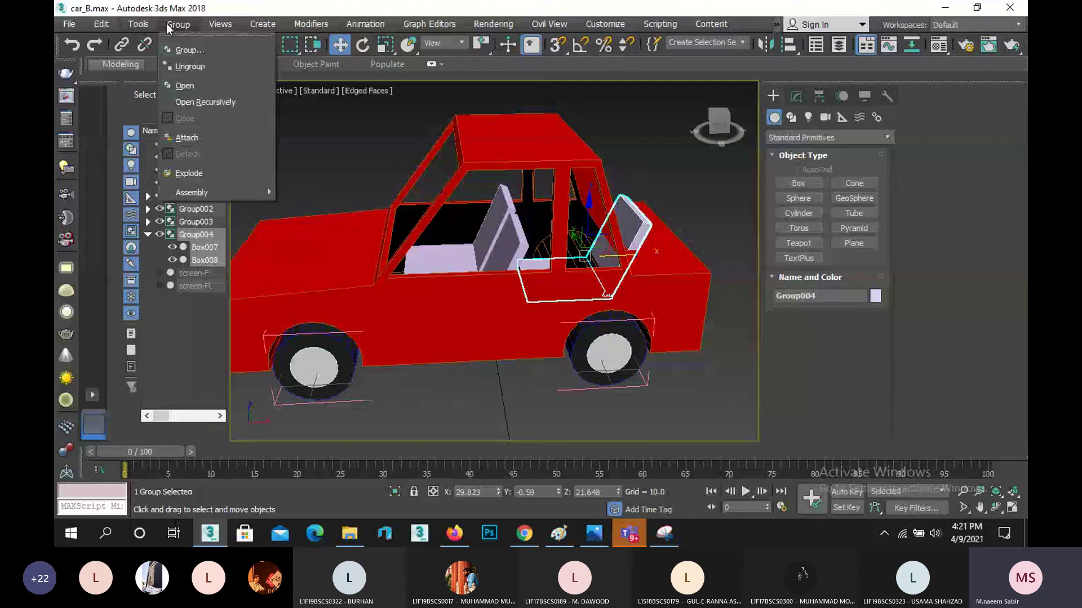
left_click(184, 85)
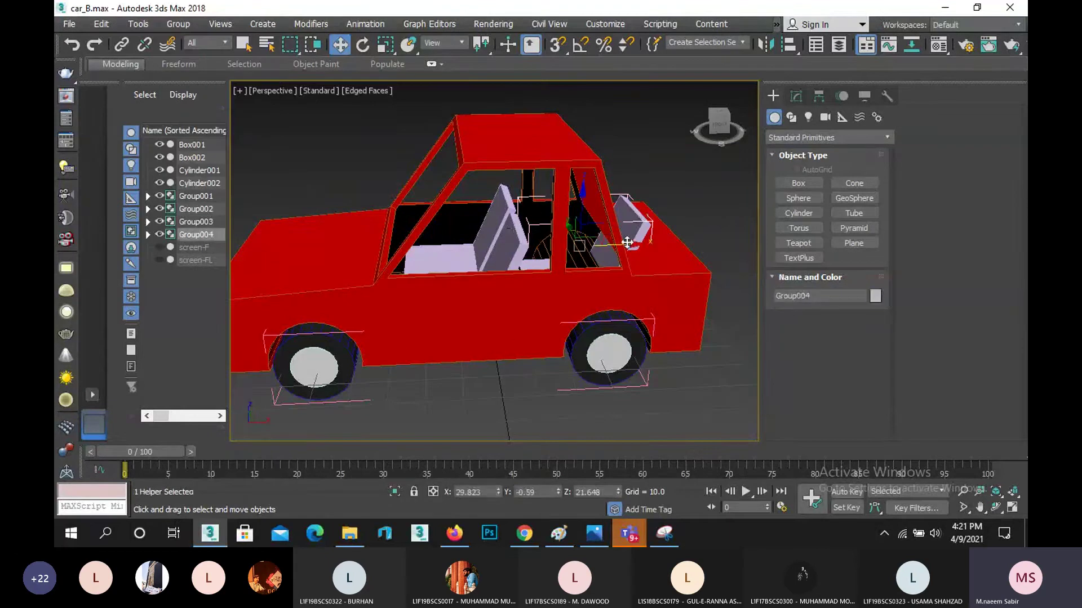
left_click_drag(627, 243, 588, 248)
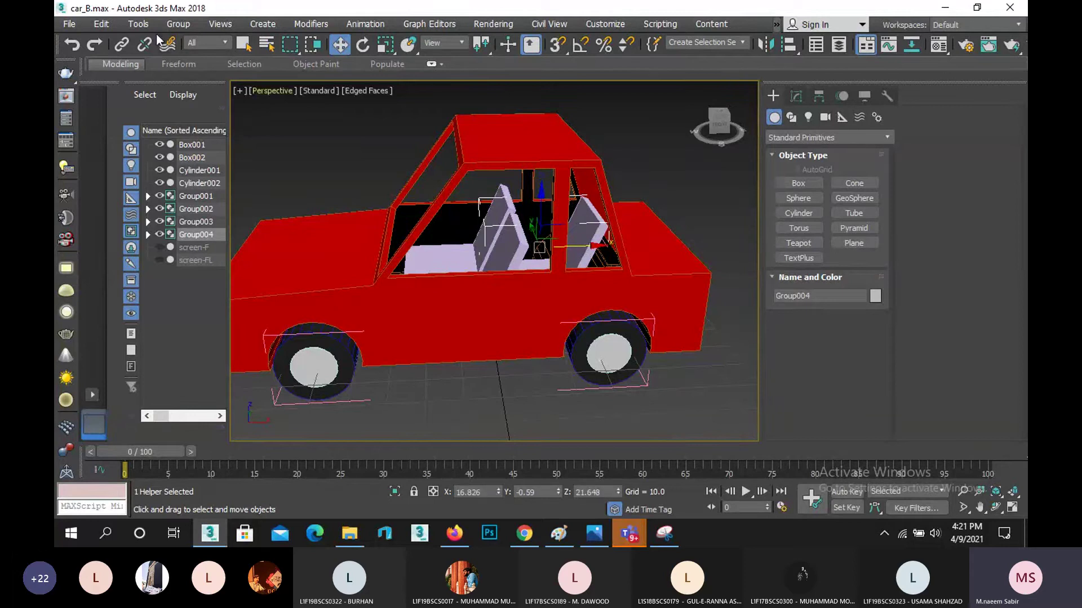
left_click(178, 25)
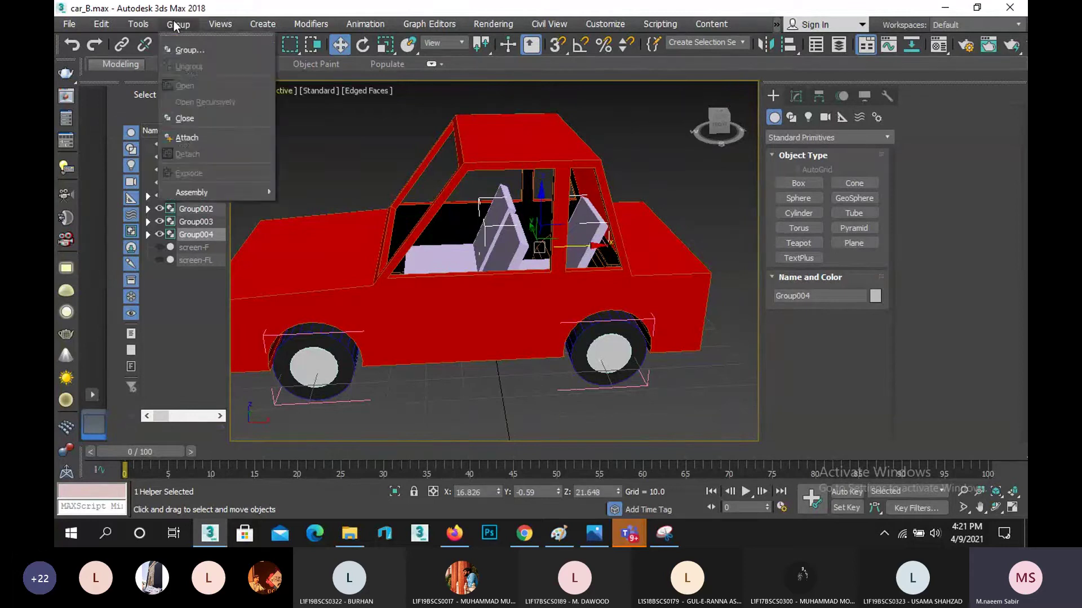
left_click(206, 116)
- Stretch the rear seat group along Y in the Top view until it spans the width of both front seats
key("t")
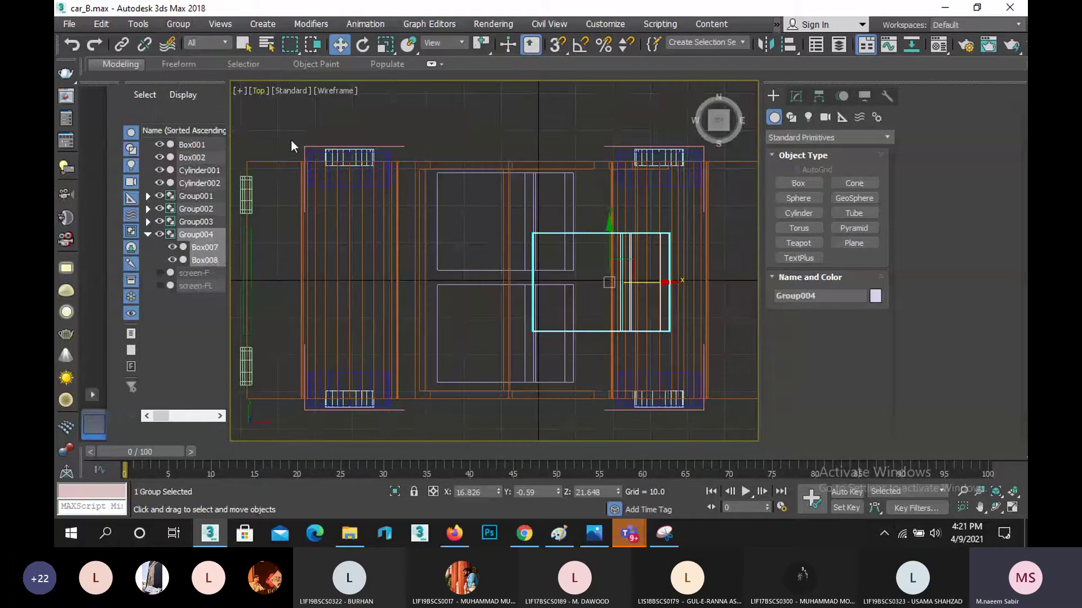
left_click(386, 45)
left_click_drag(606, 224, 601, 167)
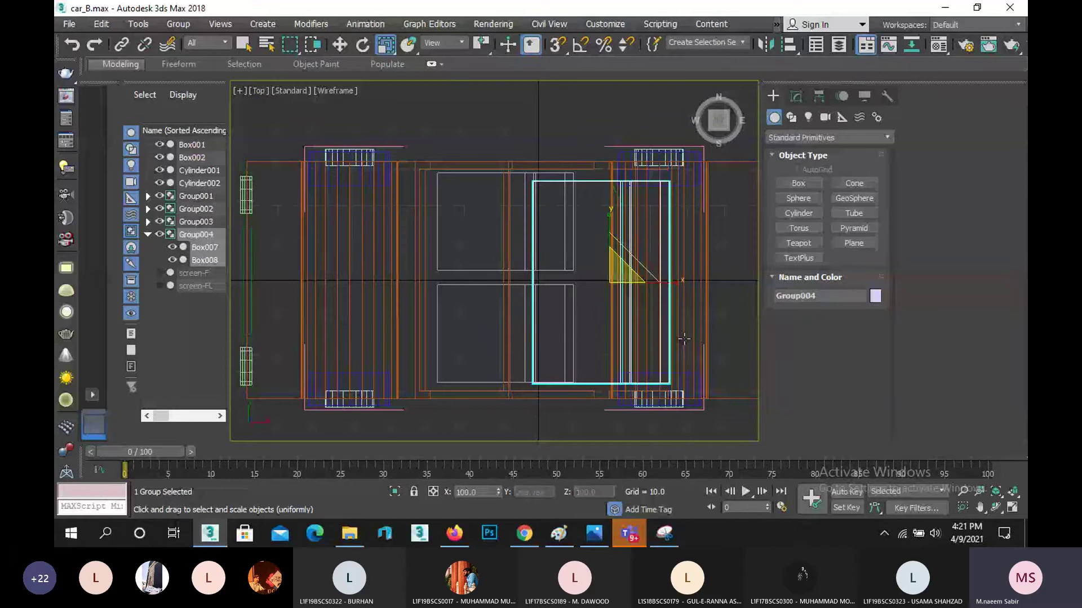
- Unhide all hidden objects in the Perspective view to bring back the car's windows
left_click(1012, 505)
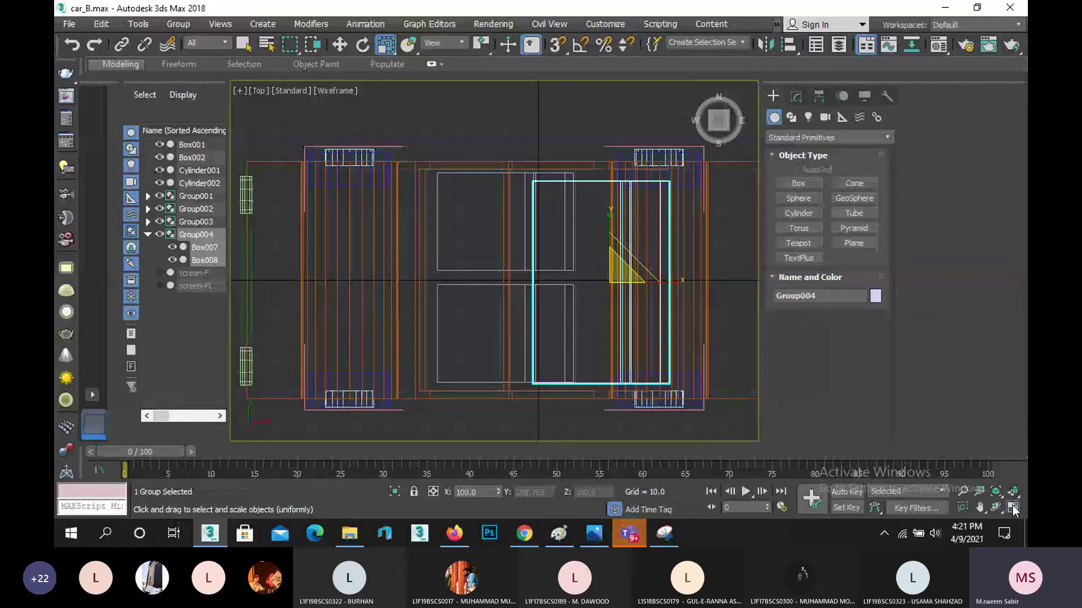
left_click(732, 428)
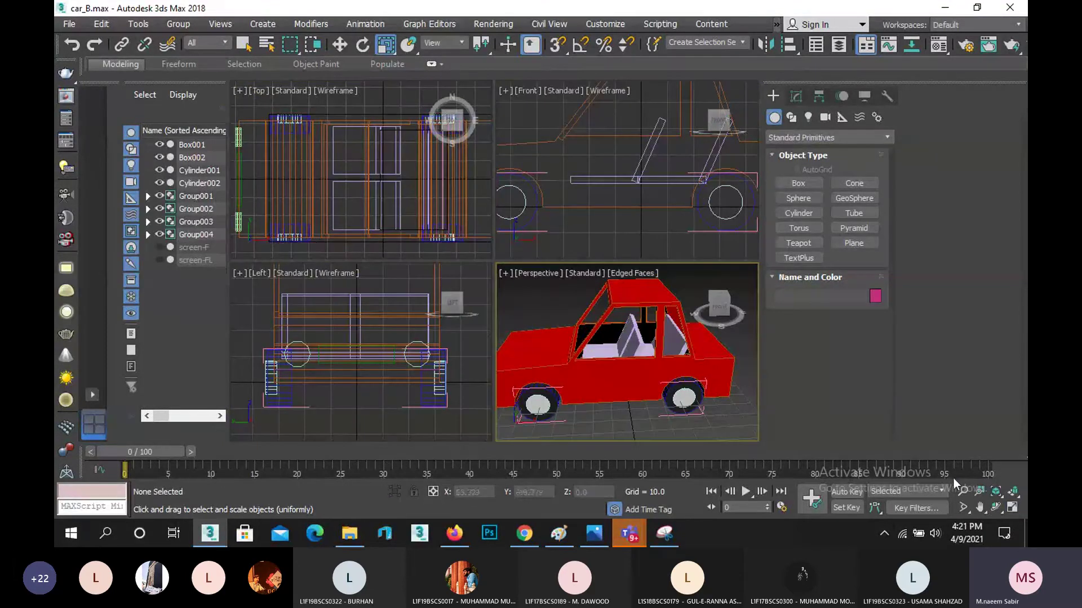
left_click(1016, 506)
scroll(574, 381, "down", 2)
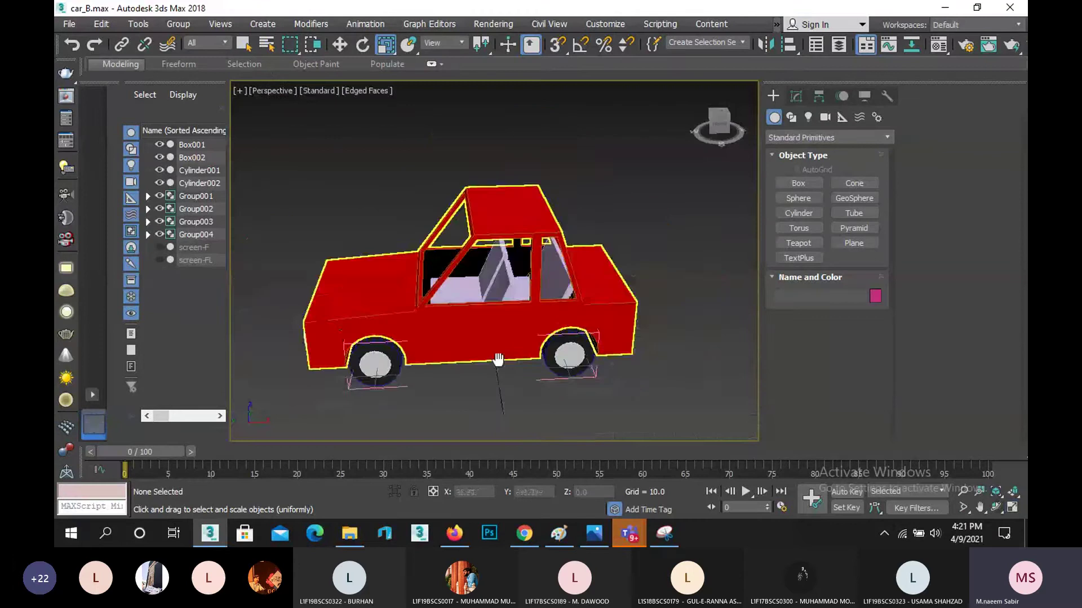
middle_click_drag(573, 380, 365, 211, "alt")
right_click(365, 212)
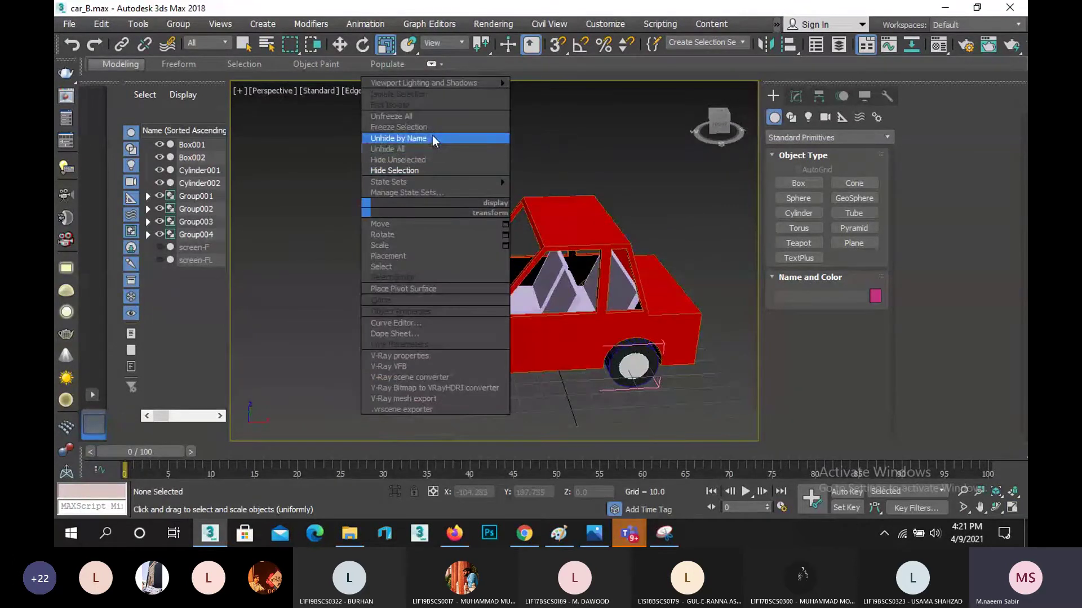
left_click(434, 149)
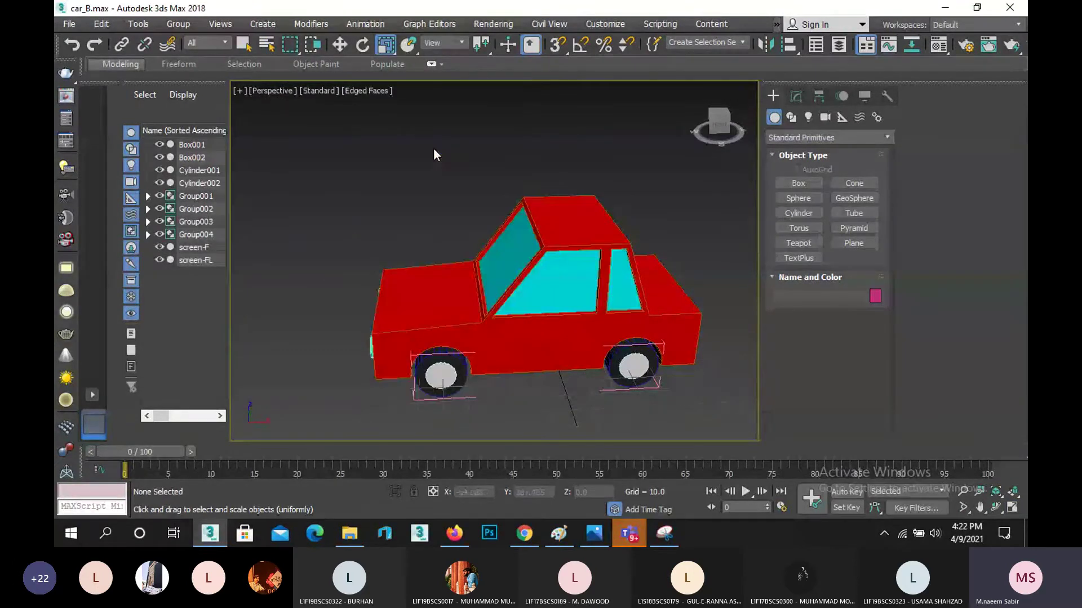
- Render the car in the Perspective view from a front three-quarter angle and close the rendered image
left_click(996, 507)
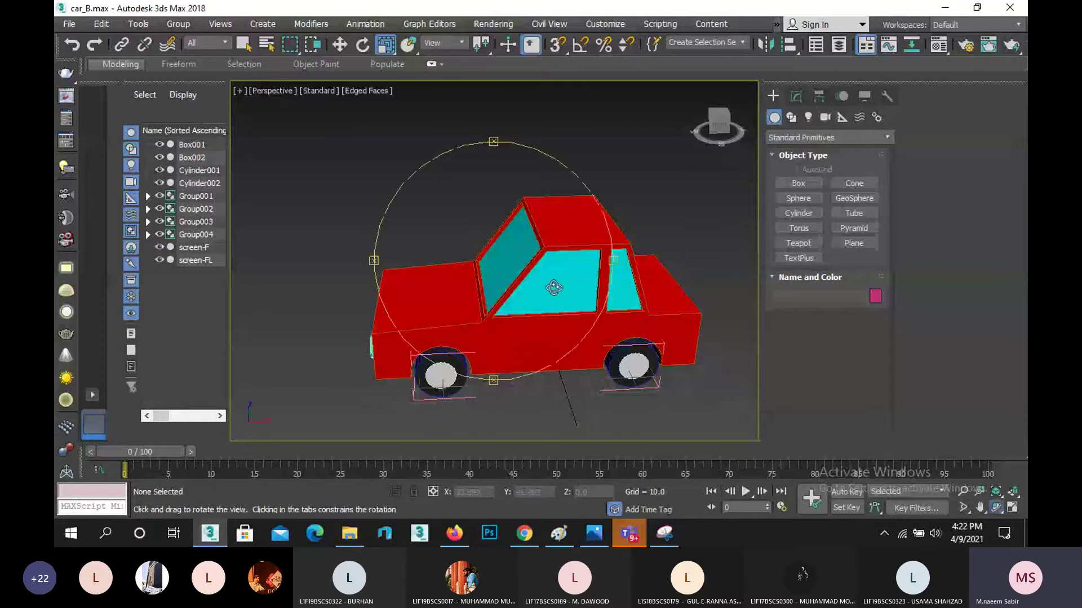
left_click_drag(530, 261, 519, 260)
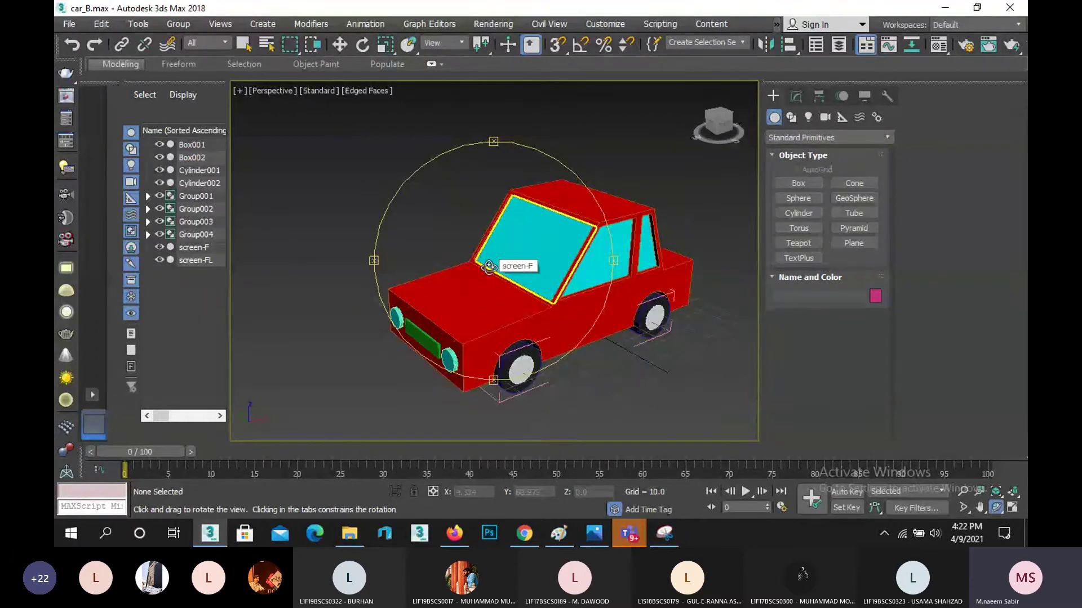
key("shift+q")
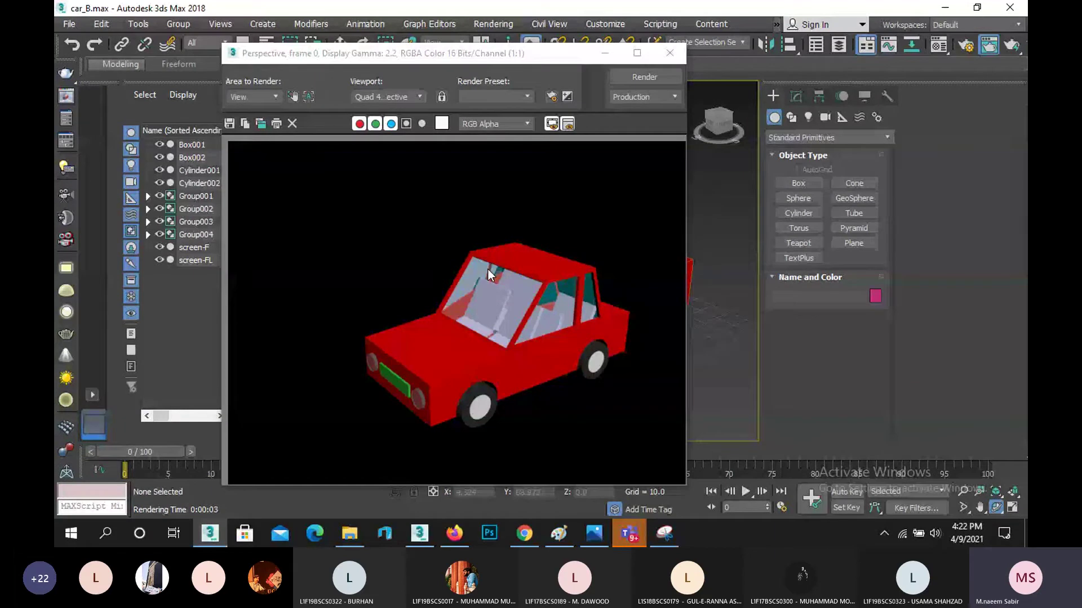
left_click(669, 53)
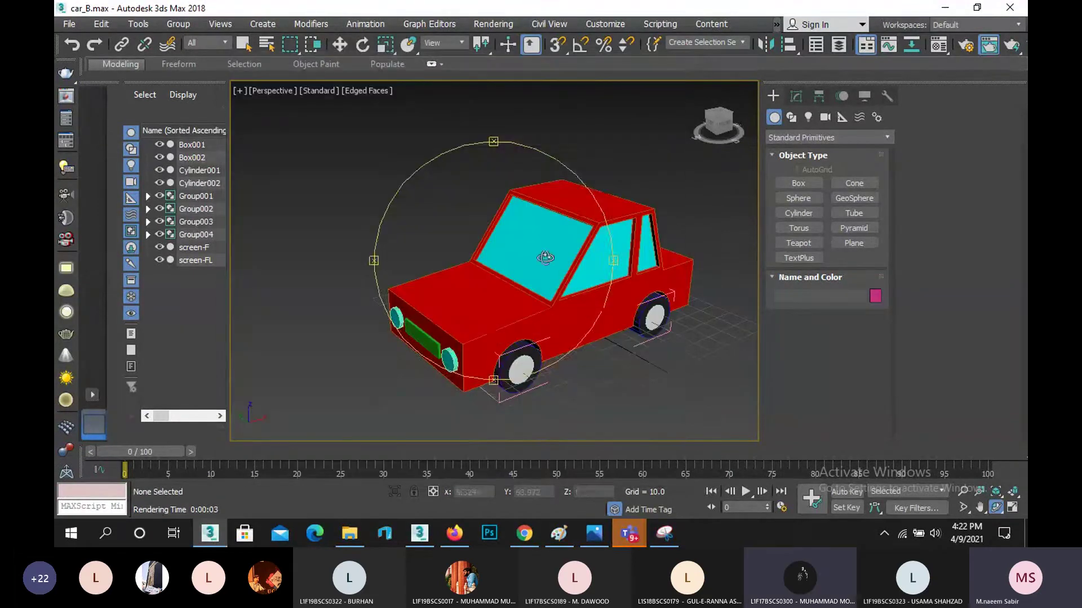
- Assign the transparent cyan glass material (08 - Default) to the headlight farther from the viewer
key("r")
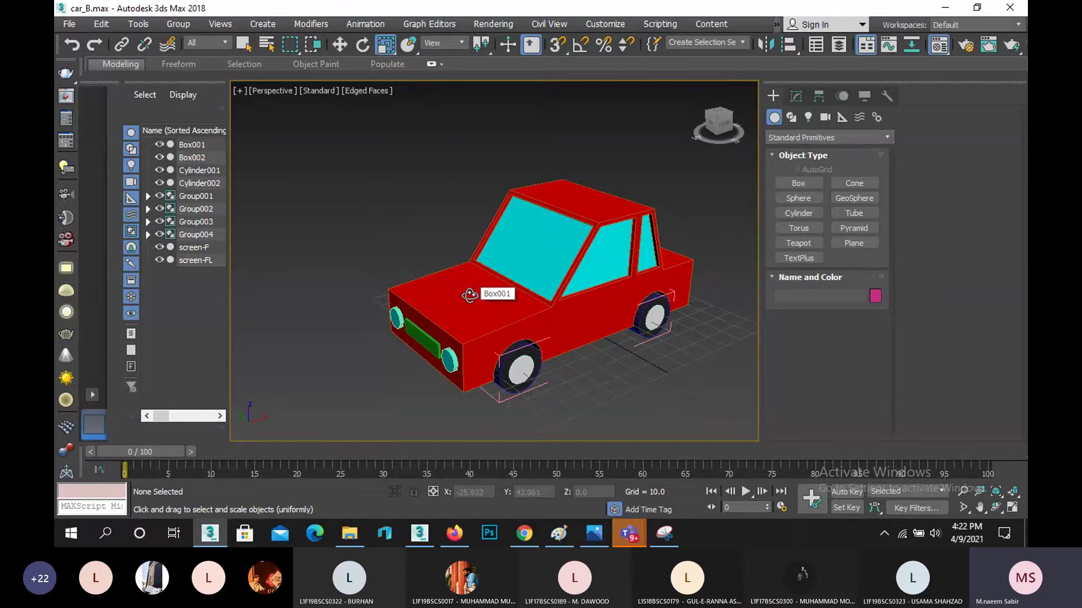
key("m")
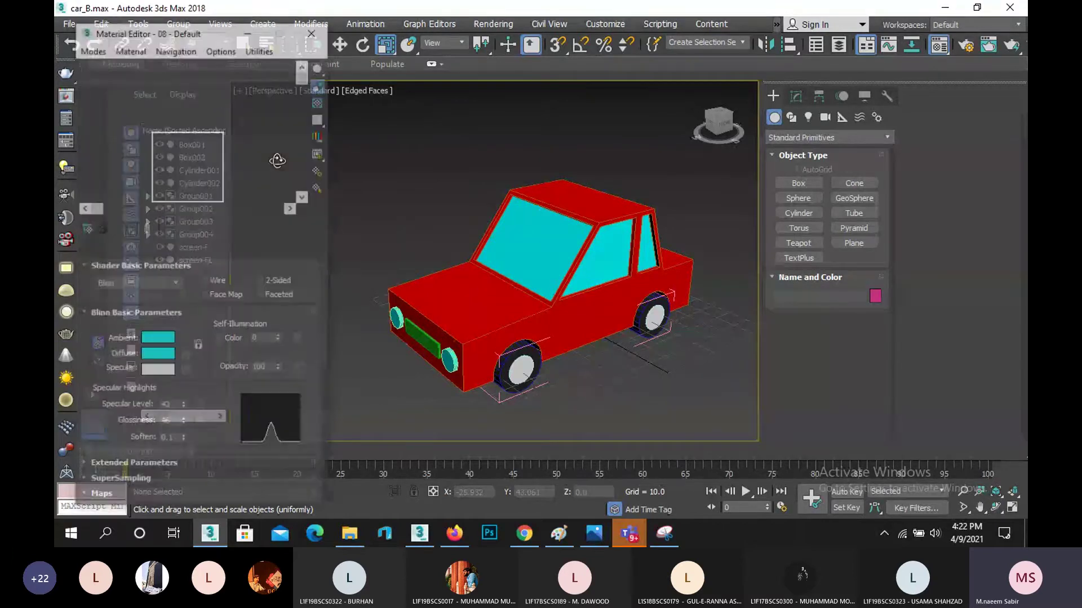
left_click_drag(257, 95, 397, 319)
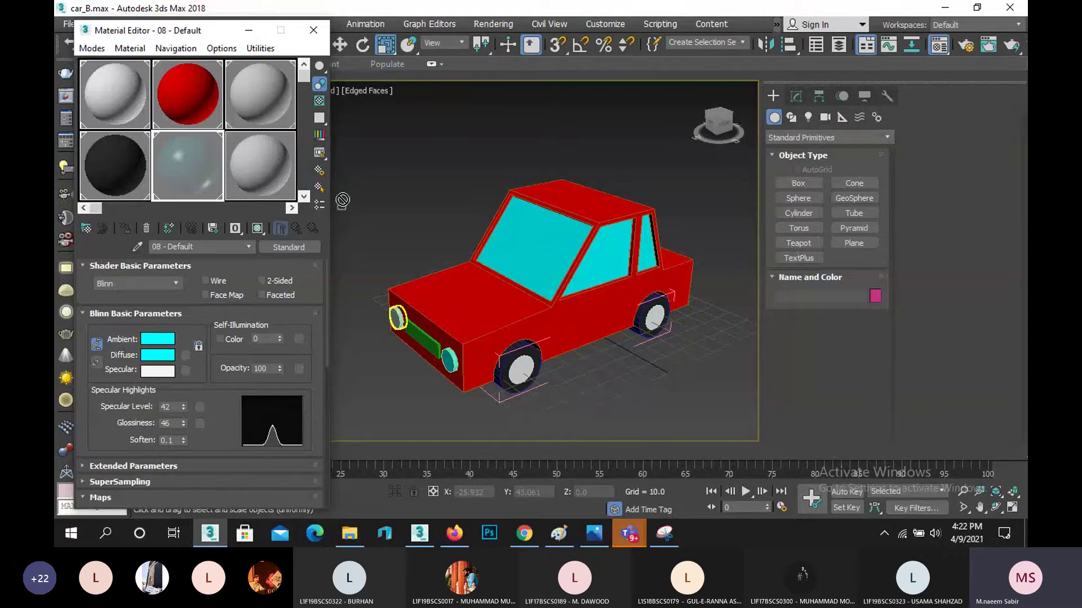
- Assign the cyan glass material (08 - Default) to the headlight nearer the viewer and save the scene
left_click_drag(342, 200, 450, 364)
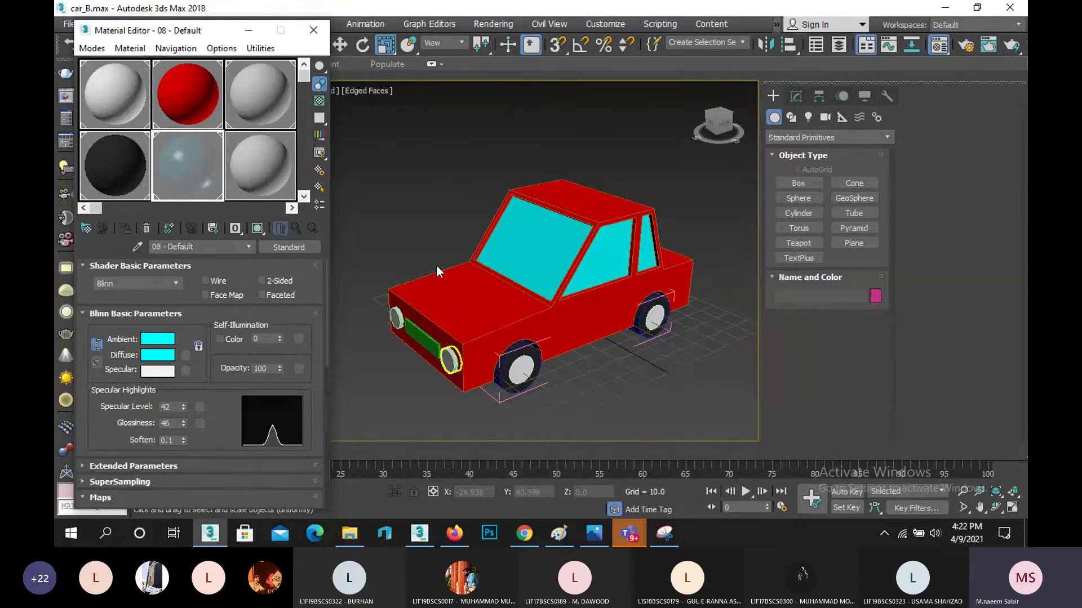
left_click(440, 223)
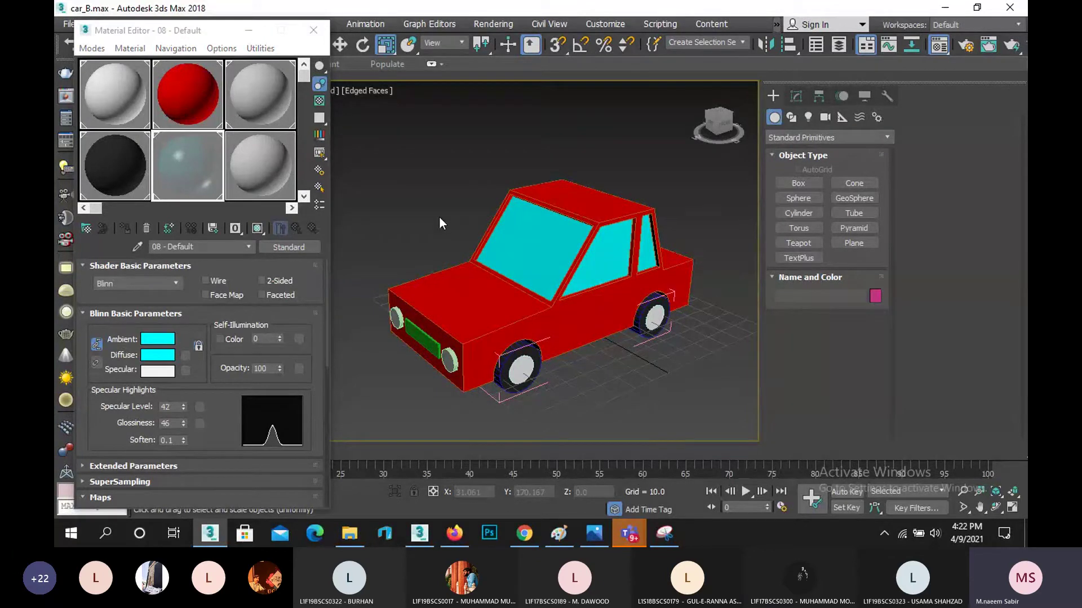
key("ctrl+s")
left_click(313, 30)
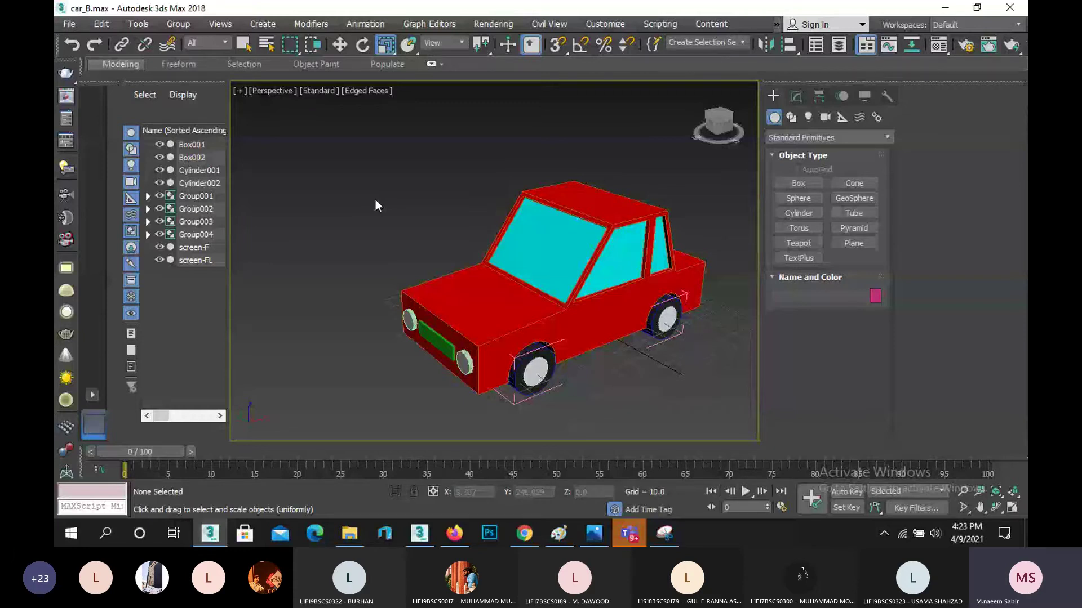
- Save a copy of the scene as car_B01 in the scenes folder
left_click(73, 27)
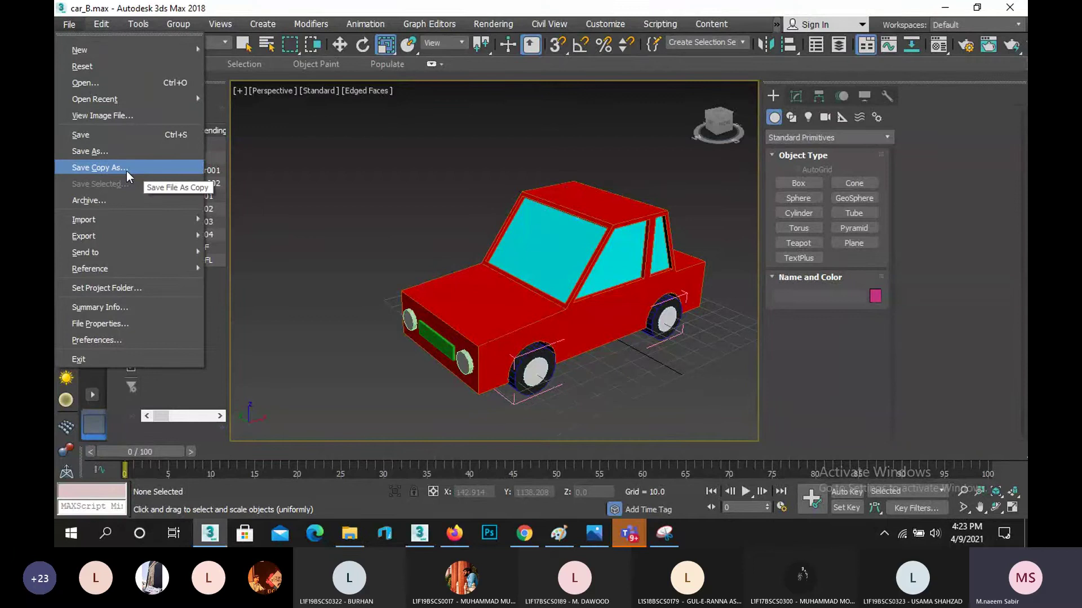
key("Escape")
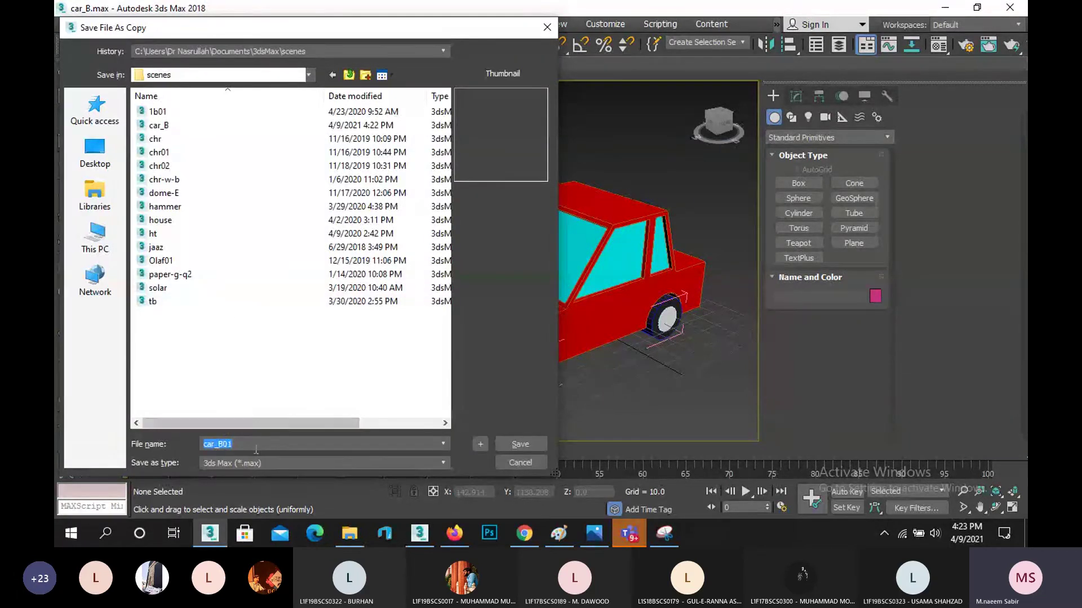
left_click(228, 447)
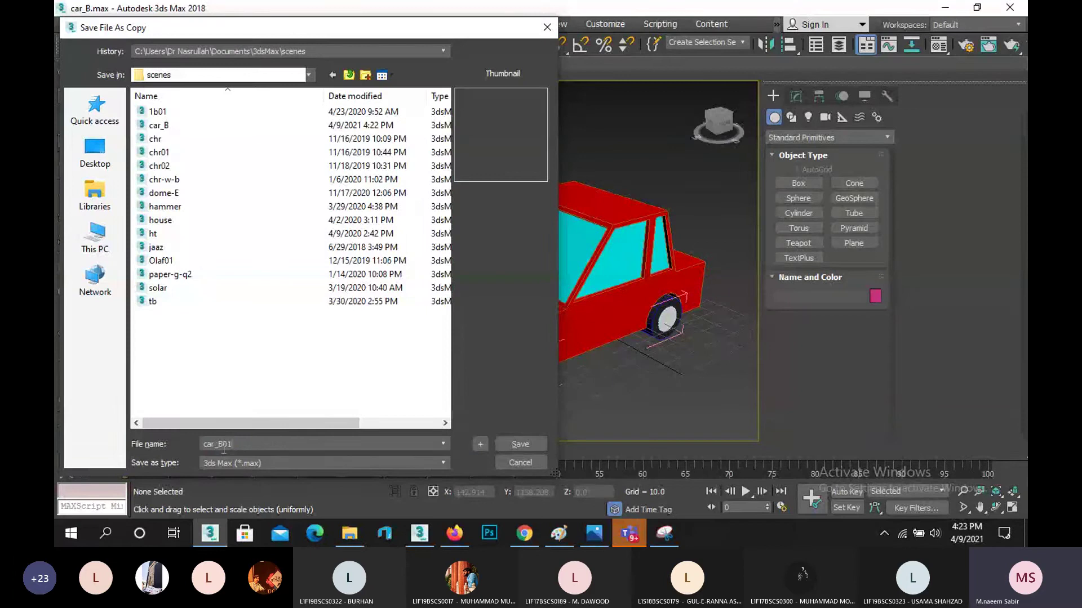
left_click(518, 444)
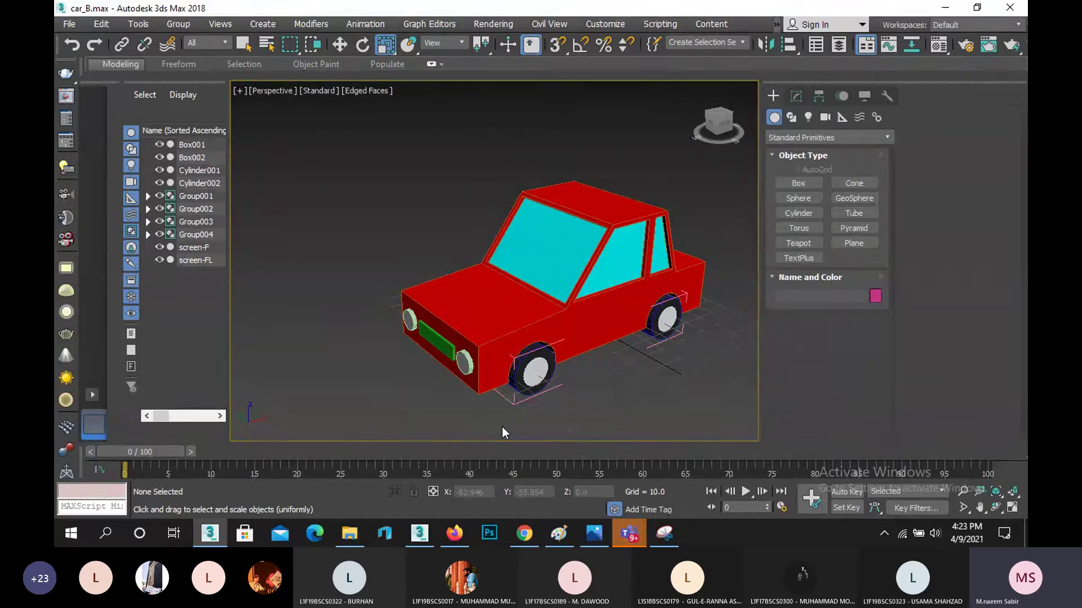
left_click(492, 26)
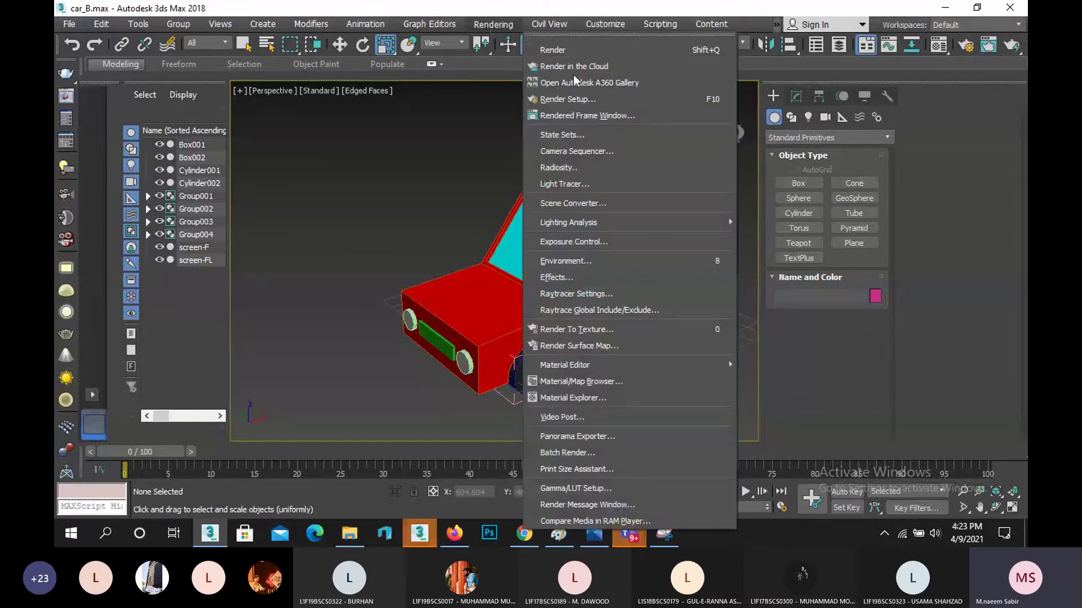
left_click(627, 98)
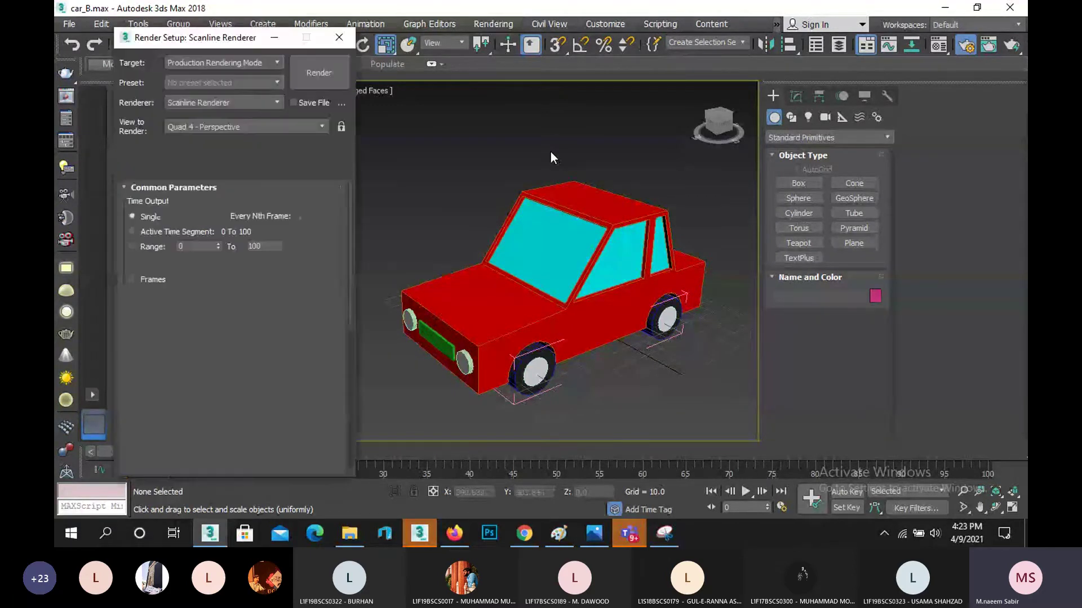
left_click(214, 103)
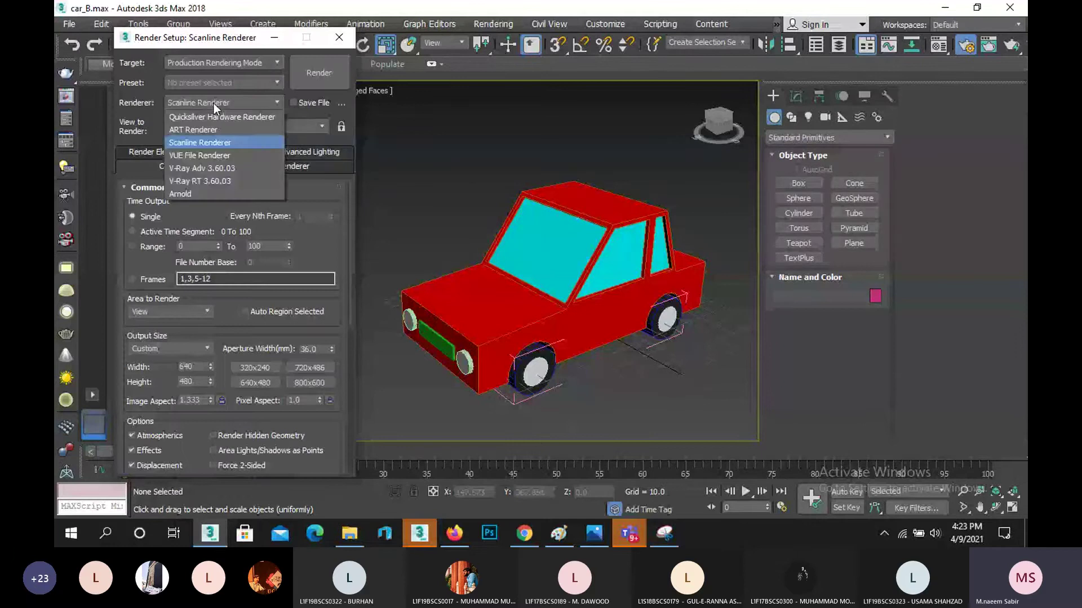
left_click(214, 103)
left_click(337, 41)
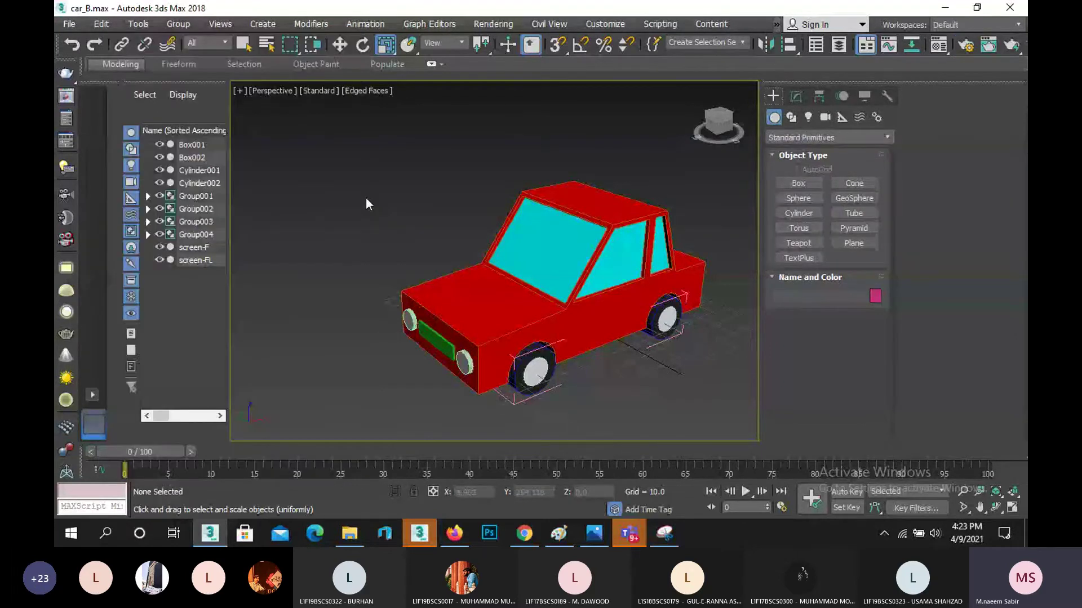
- Draw a ground plane about 270 by 377 around the car in the Perspective view and scale it uniformly to about 148%
scroll(366, 203, "down", 3)
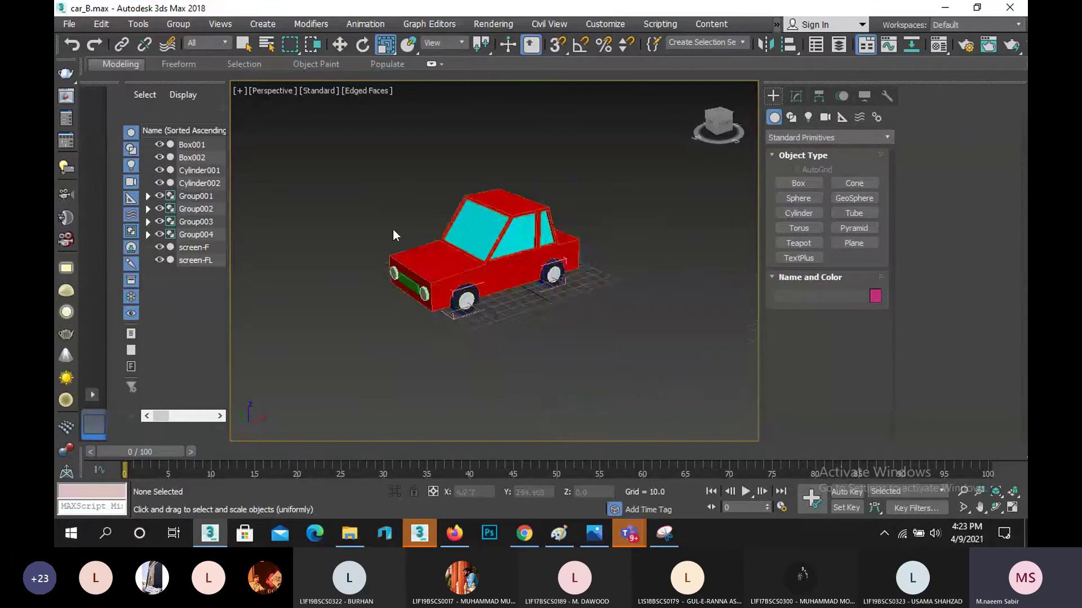
middle_click_drag(394, 228, 458, 272)
left_click(853, 243)
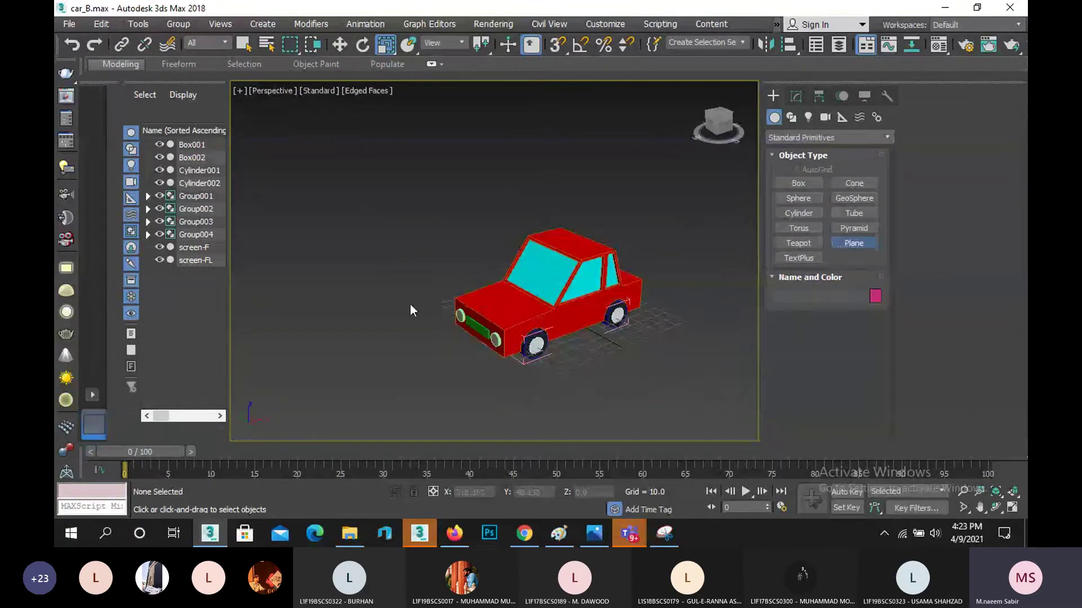
left_click_drag(350, 290, 788, 317)
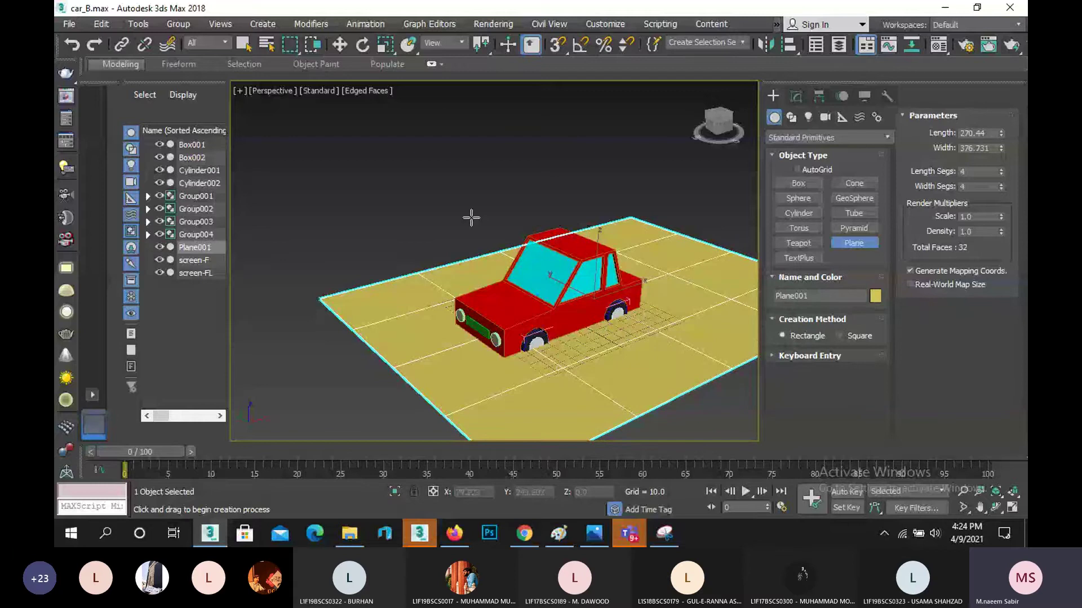
key("r")
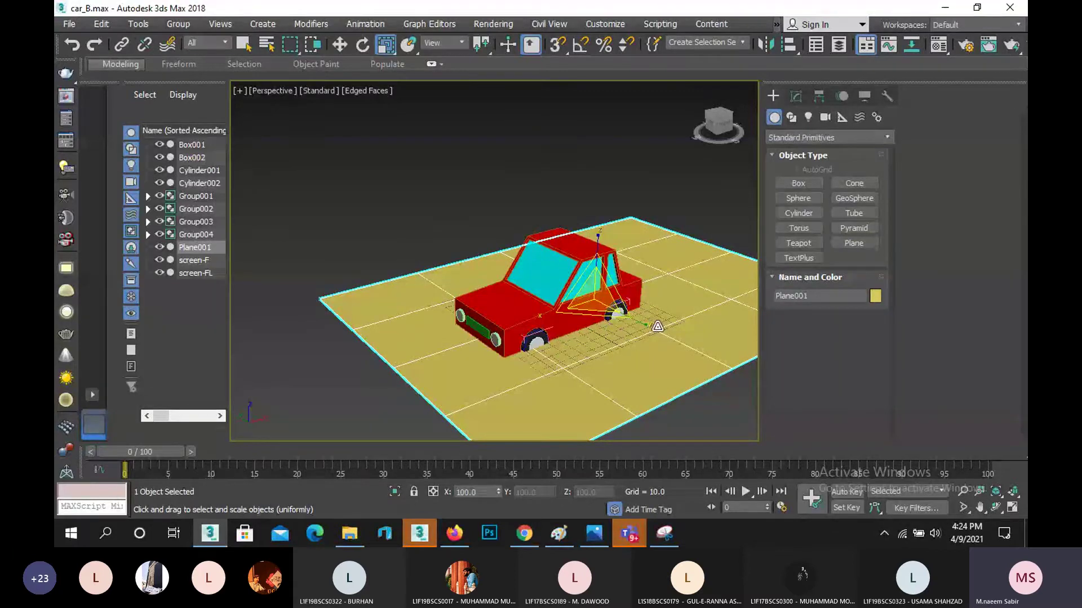
left_click_drag(653, 326, 529, 283)
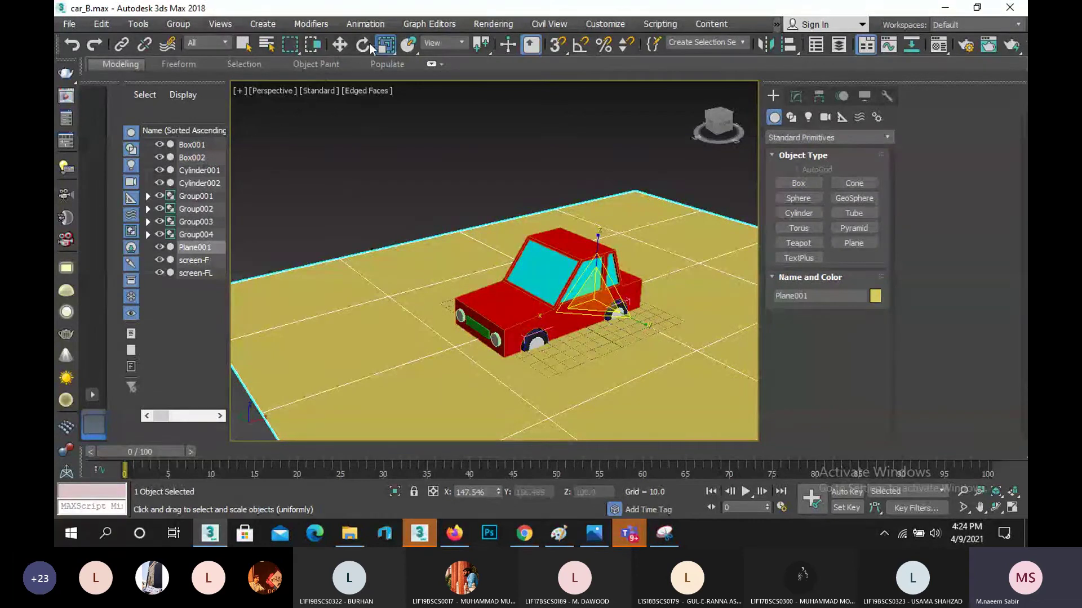
- Centre the ground plane at X 0 and Y 0, and lower it to about Z -9.64 beneath the wheels
right_click(340, 44)
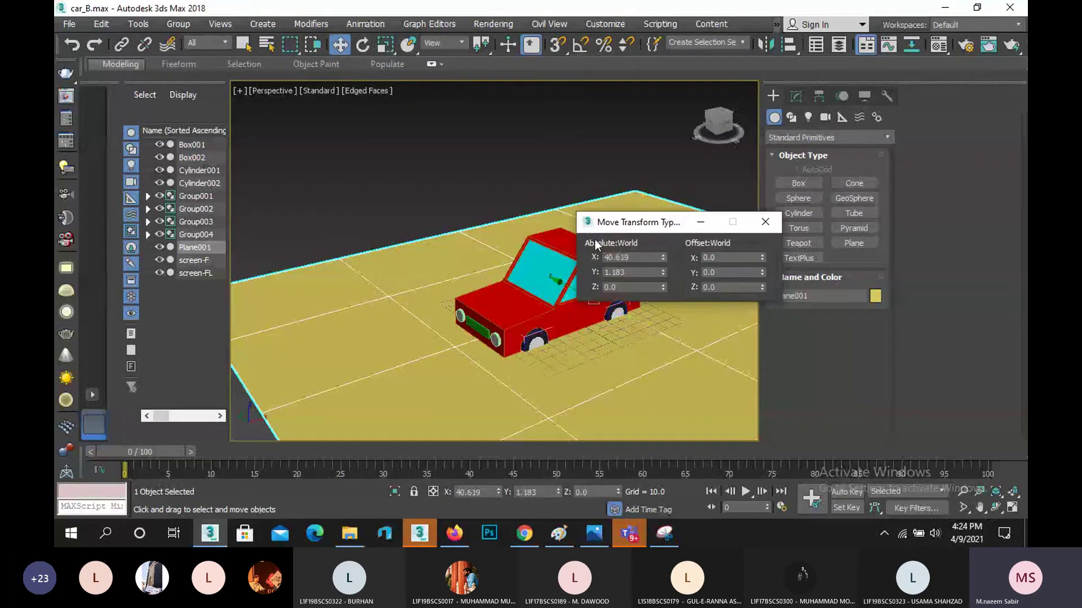
right_click(663, 257)
right_click(663, 272)
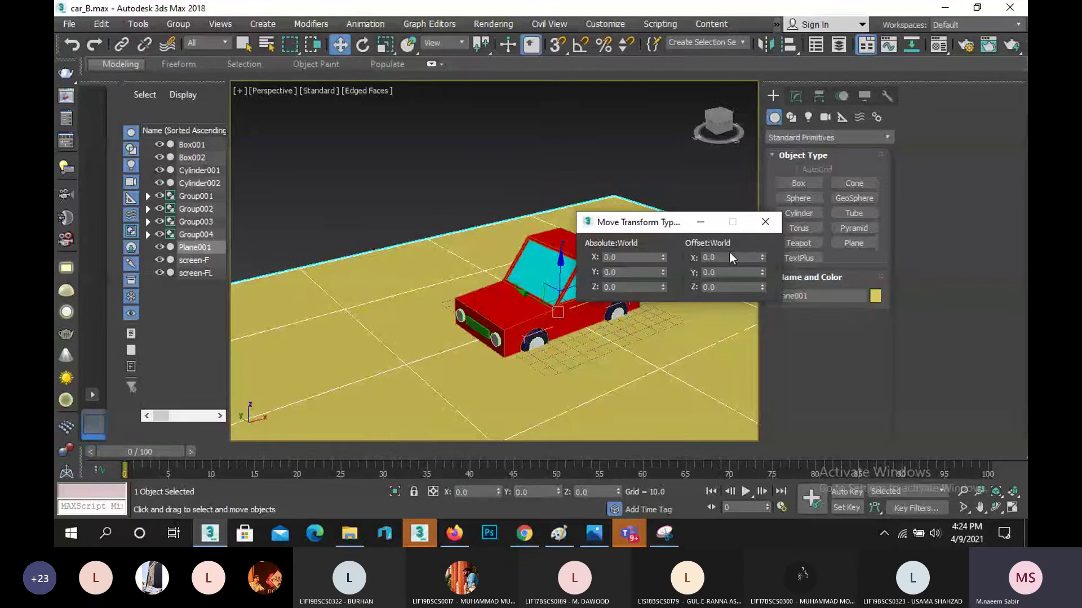
left_click(765, 222)
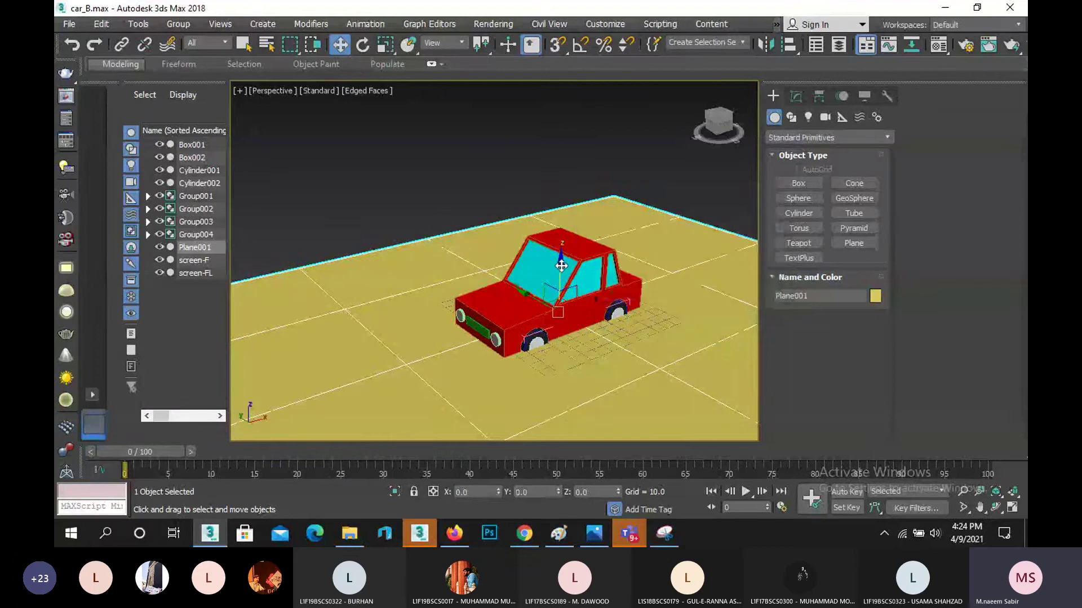
left_click_drag(561, 263, 567, 274)
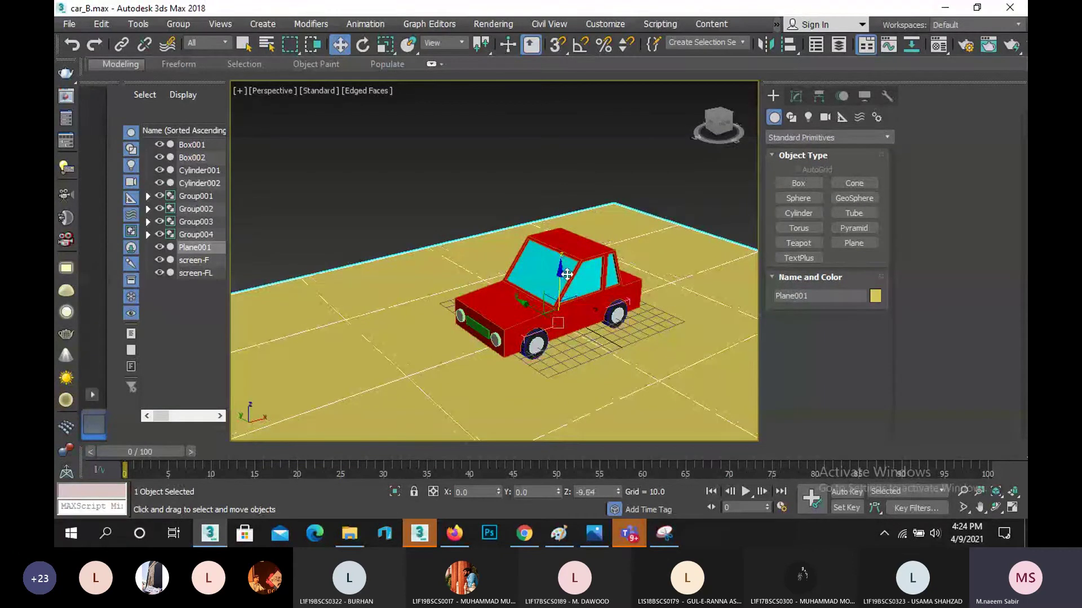
right_click(567, 274)
- Shift the ground plane along Y, stretch it to about 119% along X, and deselect it
left_click_drag(521, 302, 484, 260)
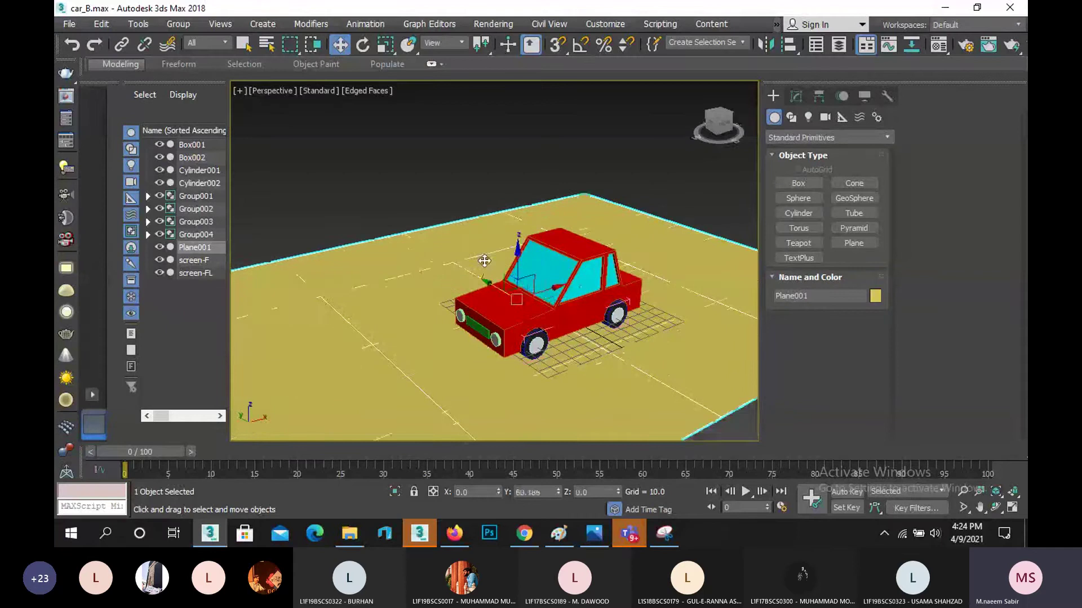
right_click(488, 262)
key("e")
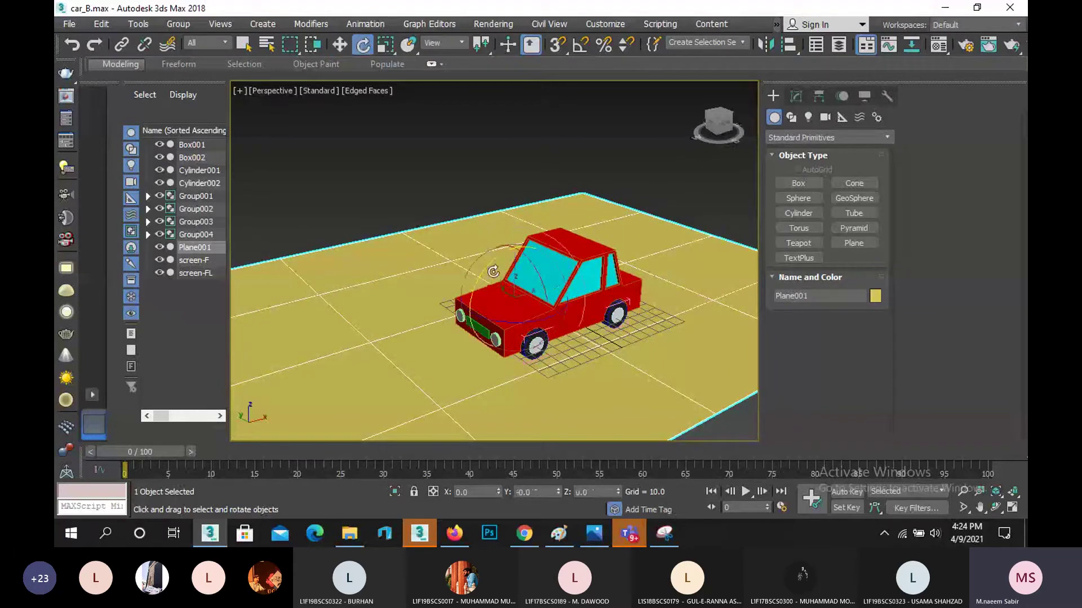
key("r")
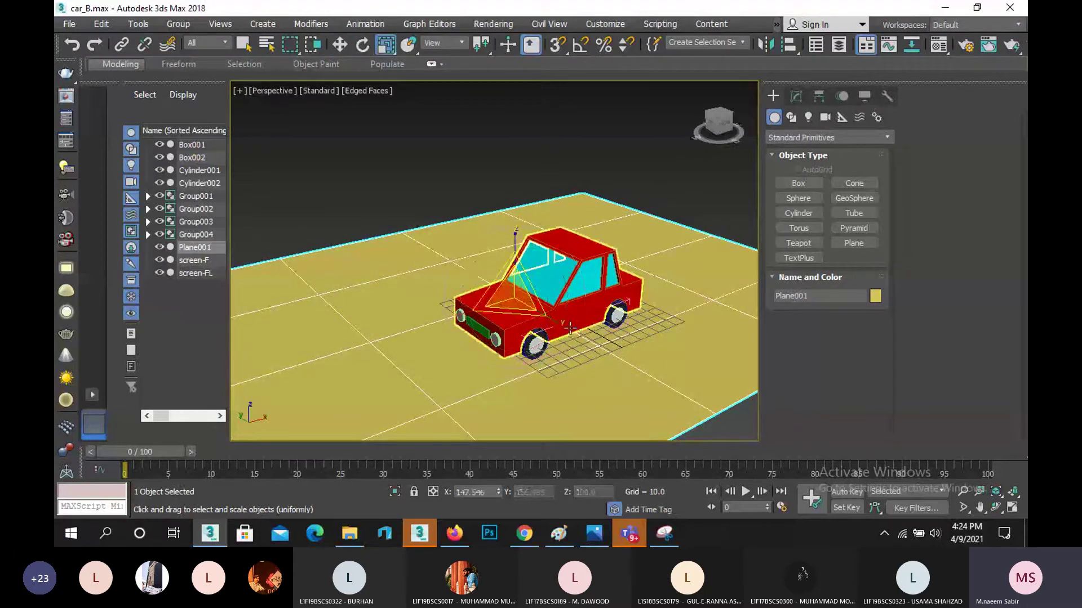
key("r")
right_click(573, 335)
left_click_drag(572, 335, 444, 316)
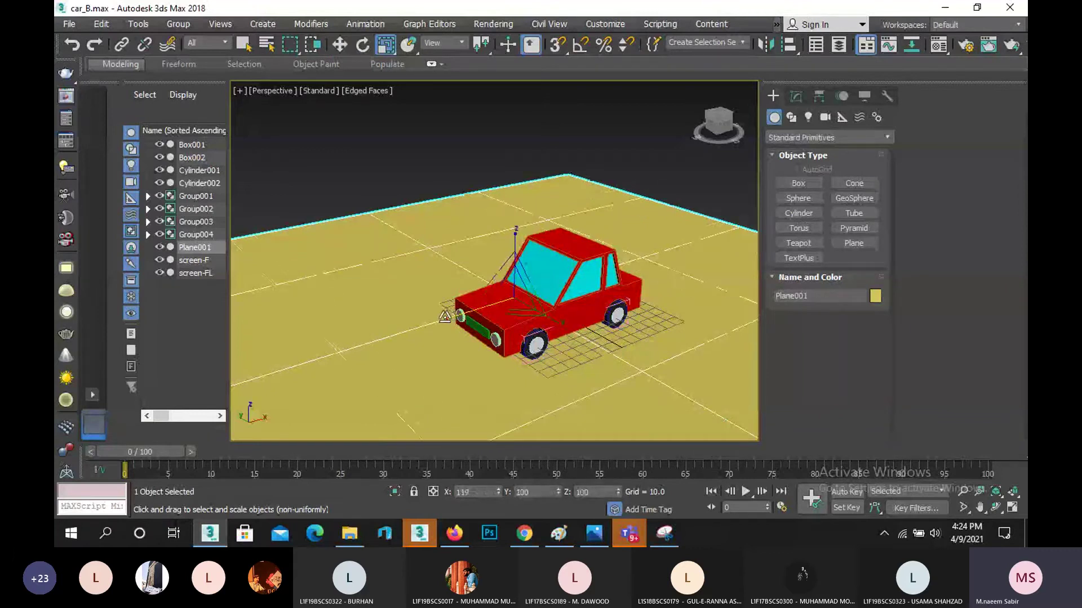
left_click(413, 202)
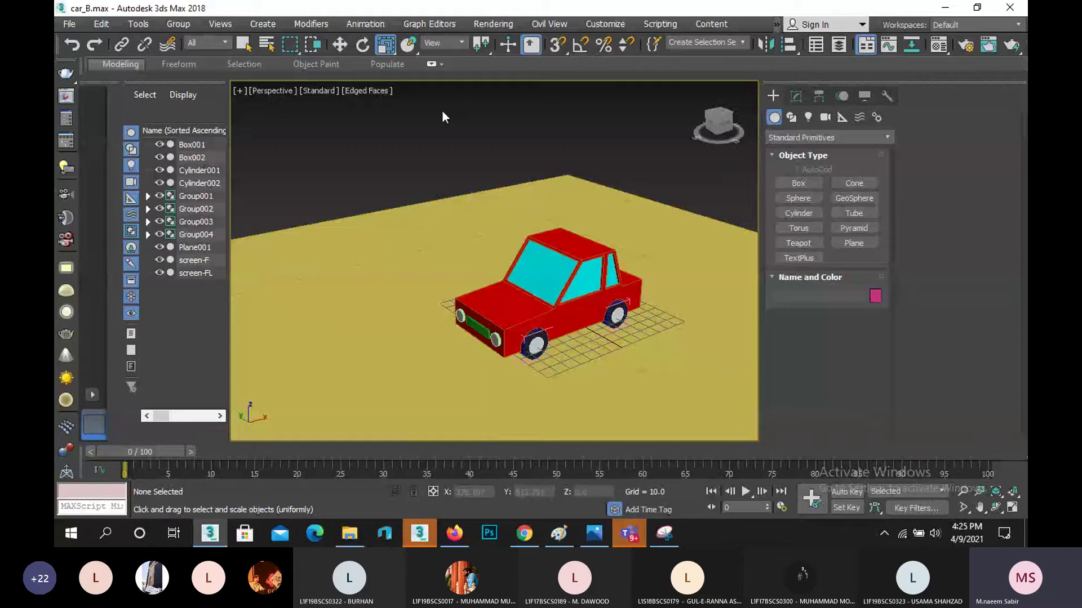
- Set the production renderer to V-Ray Adv 3.60.03 in Render Setup, keeping the dialog clear of the scene's front view of the car
left_click(488, 26)
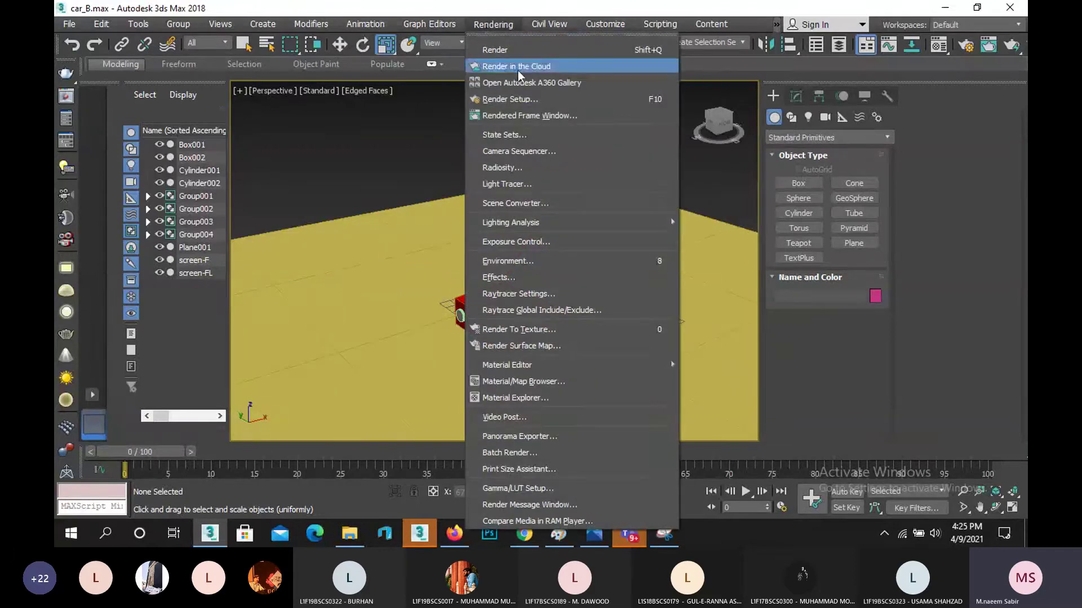
left_click(539, 97)
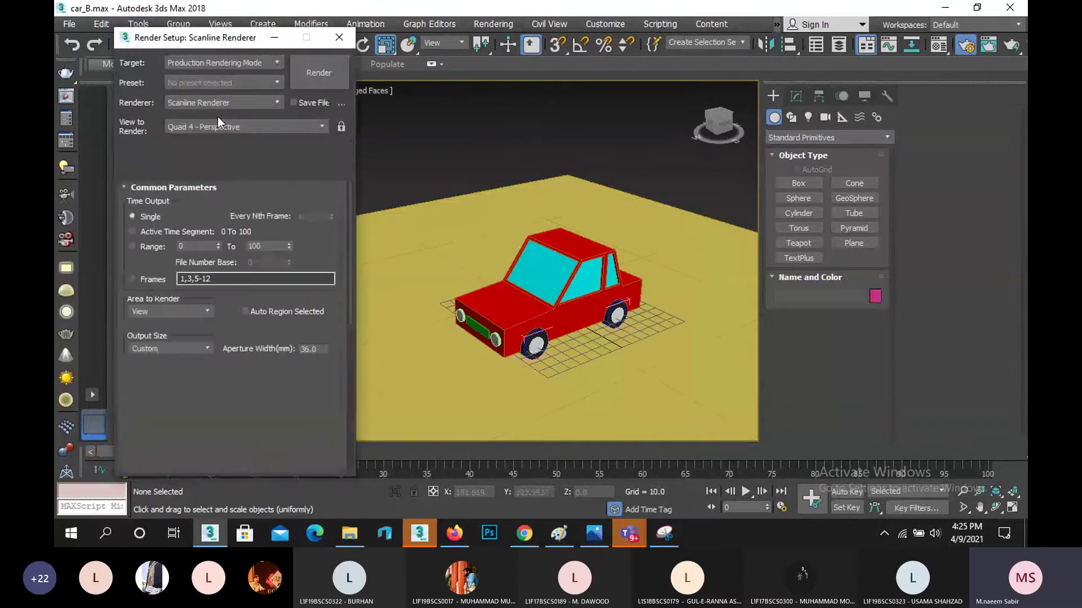
left_click_drag(223, 37, 682, 44)
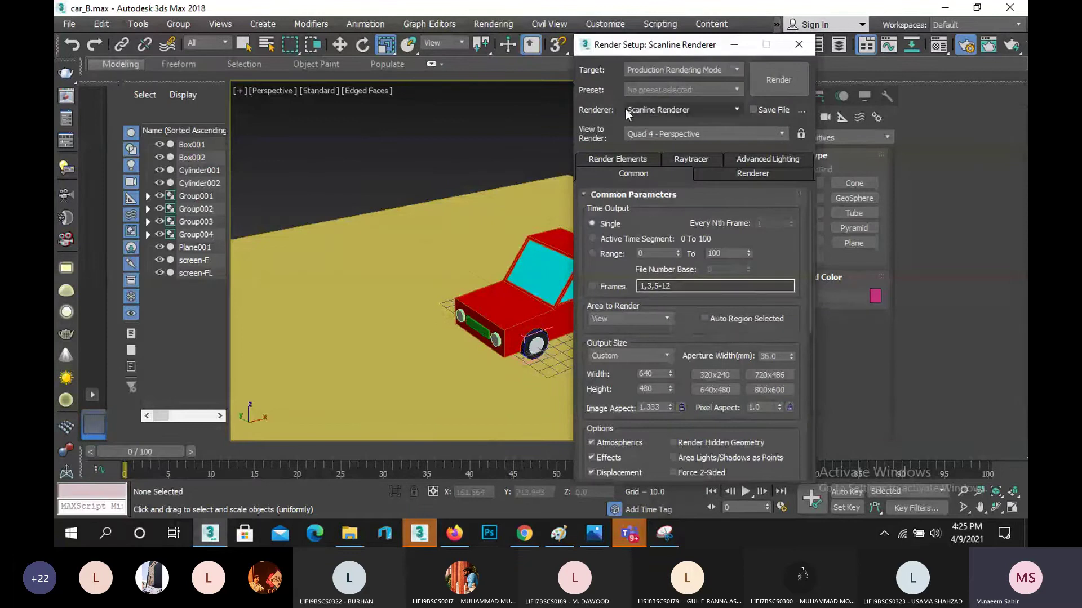
left_click(655, 110)
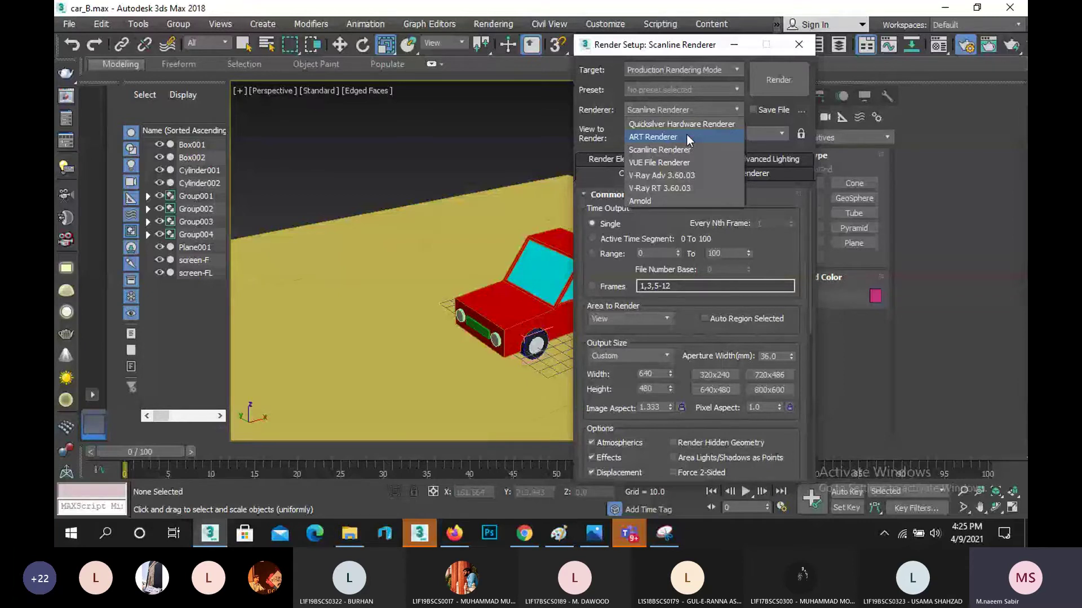
left_click(680, 174)
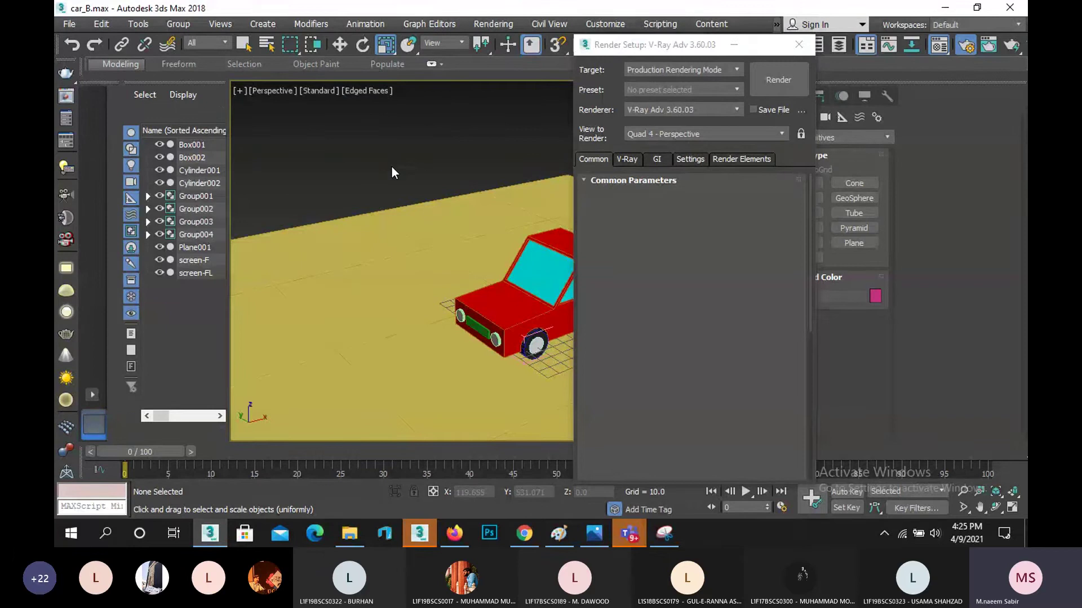
- Change the type of the 03 - Default material from Standard to VRayMtl
key("m")
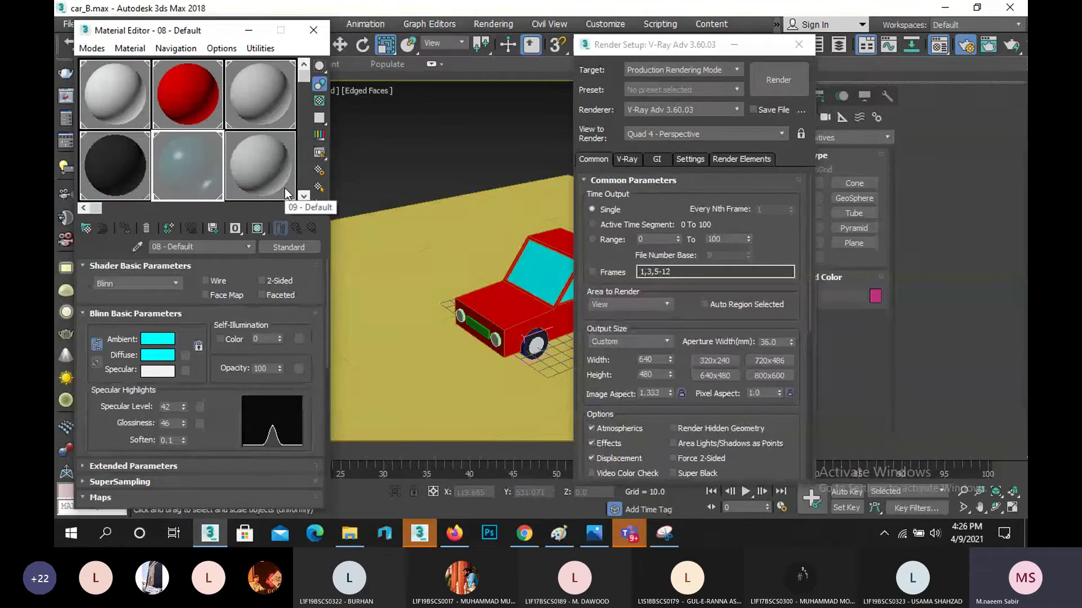
left_click(239, 76)
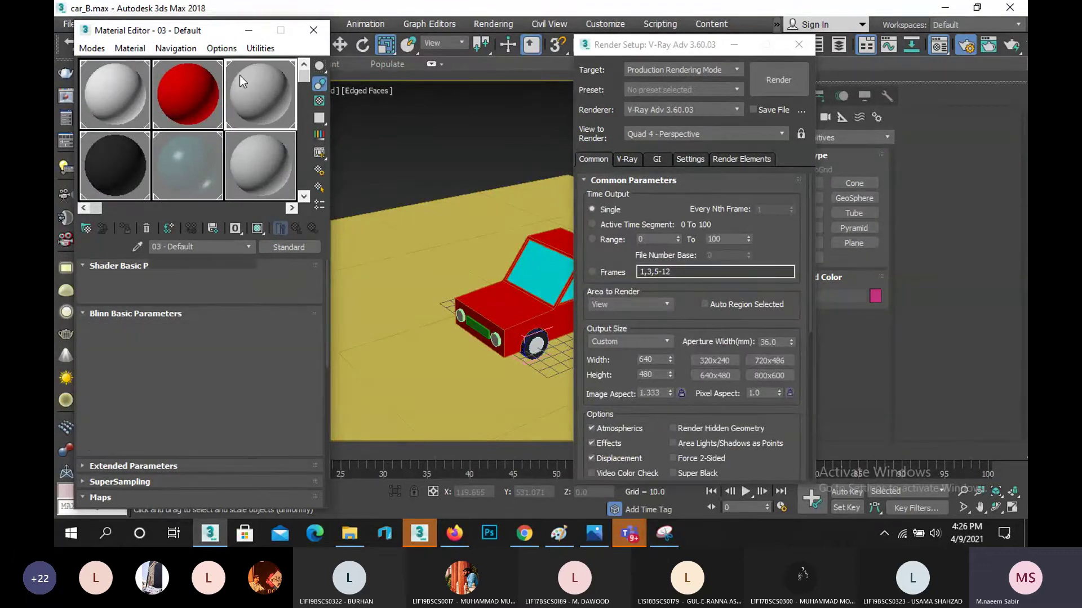
left_click(278, 247)
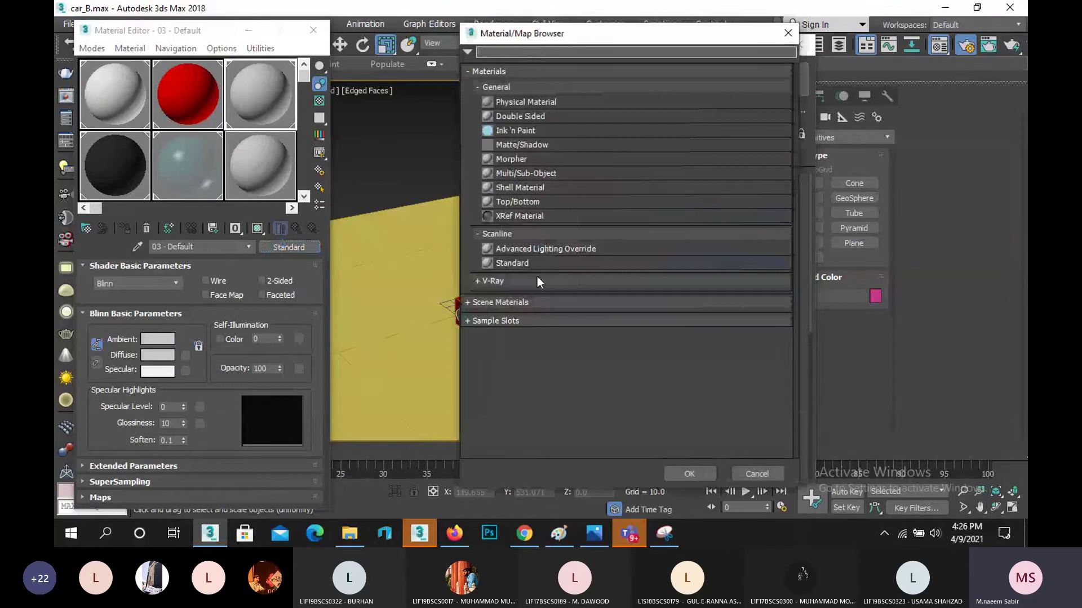
left_click(502, 282)
scroll(548, 391, "down", 1)
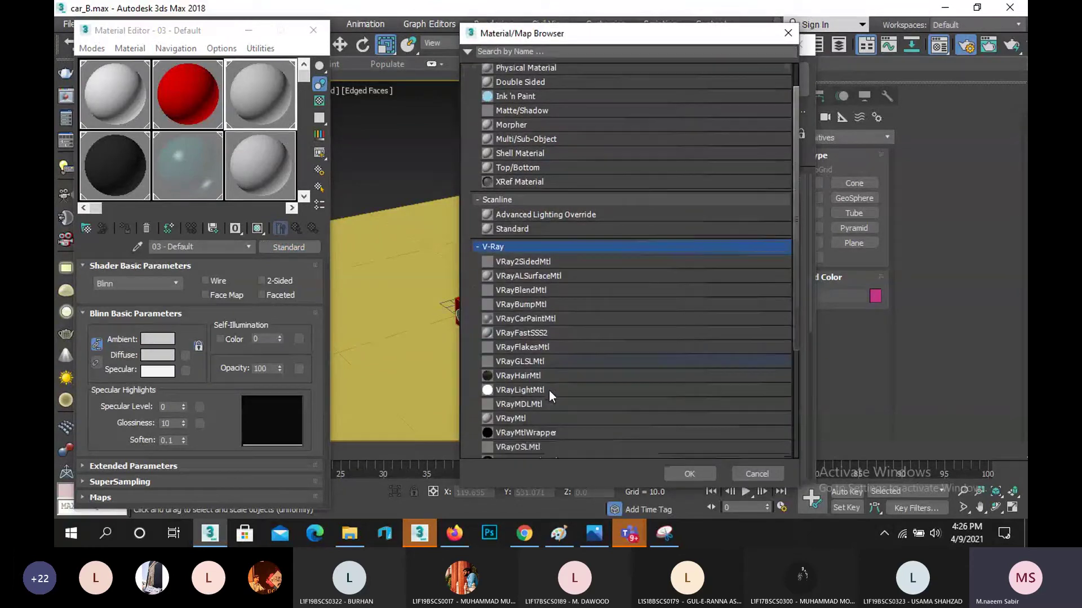
double_click(532, 420)
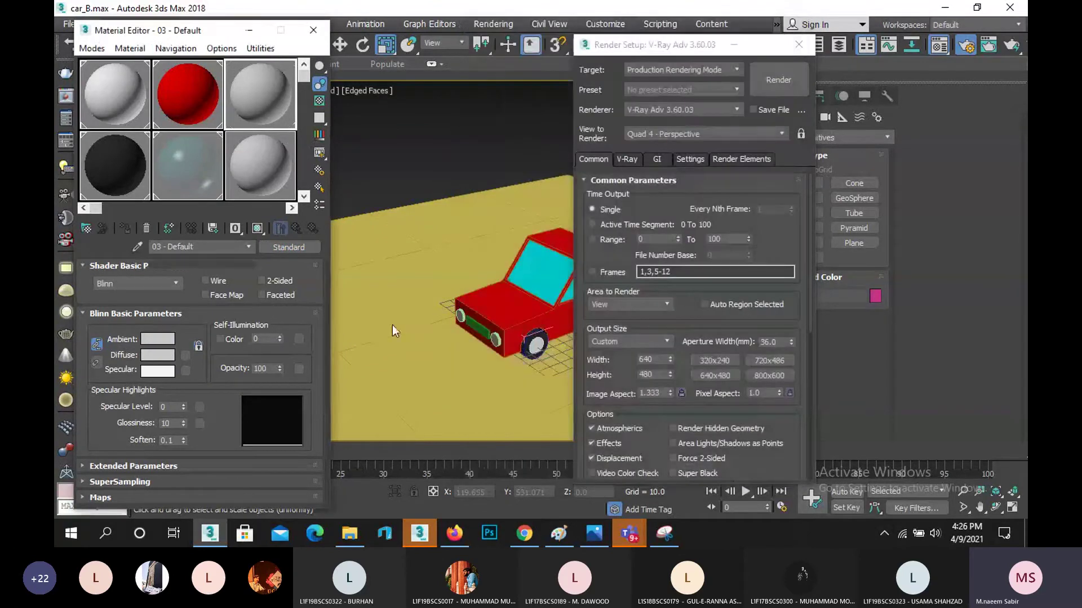
- Set the diffuse colour of the Standard 09 - Default material to bright cyan
left_click(249, 164)
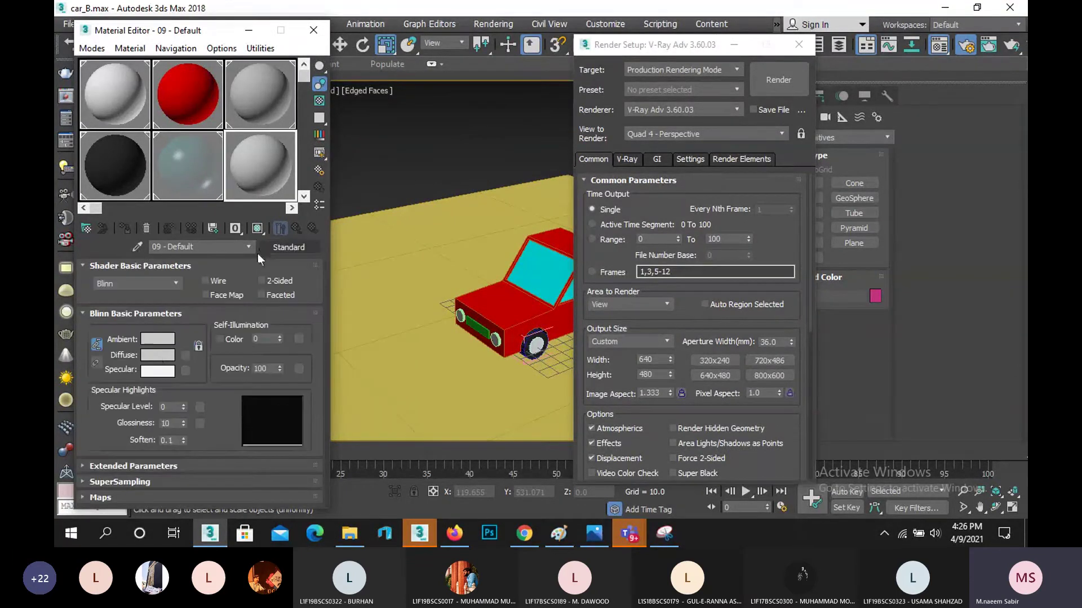
left_click(158, 355)
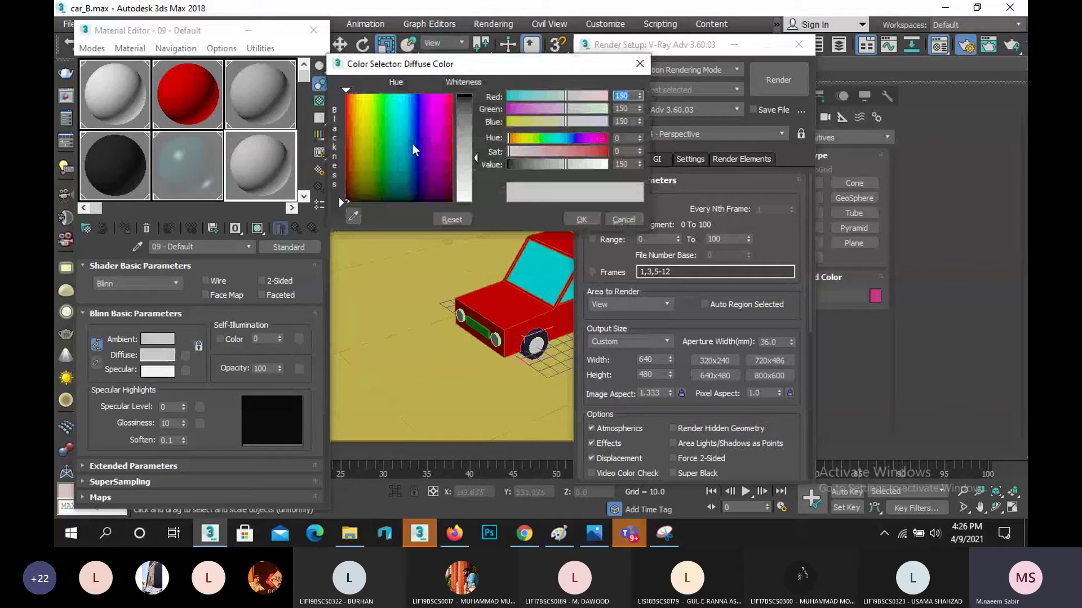
left_click_drag(411, 144, 398, 93)
left_click_drag(340, 202, 339, 89)
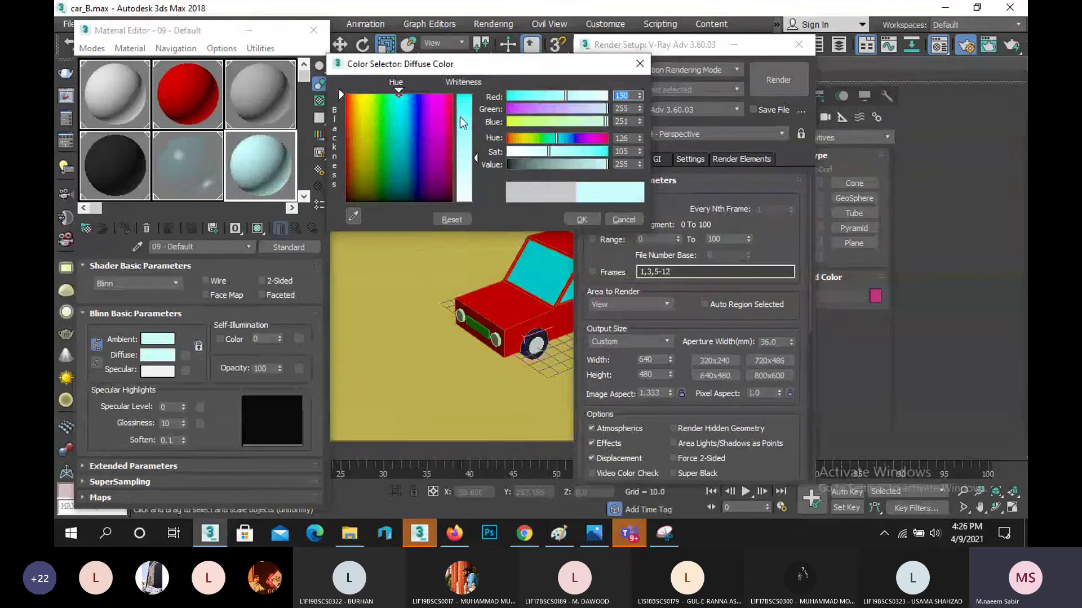
left_click(580, 221)
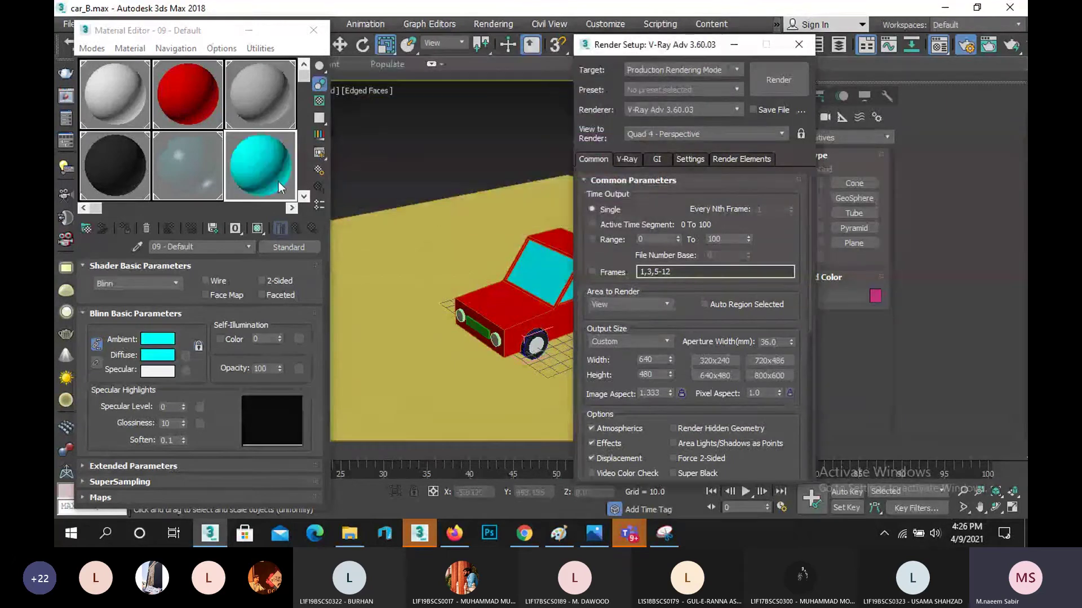
- Change the type of the 09 - Default material to VRayMtl and give it a saturated cyan diffuse colour
left_click(282, 249)
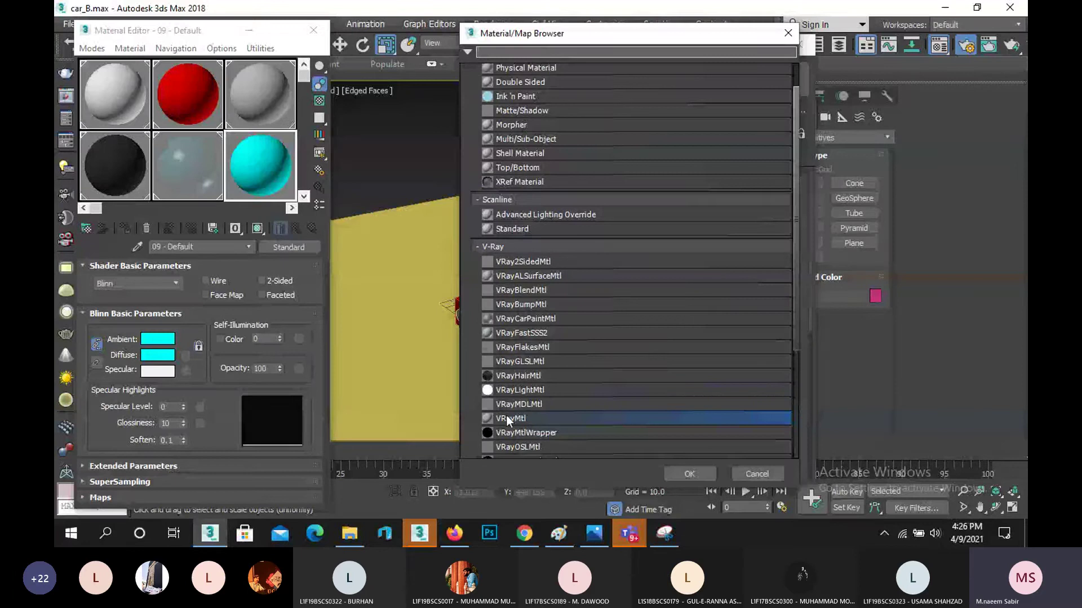
double_click(507, 419)
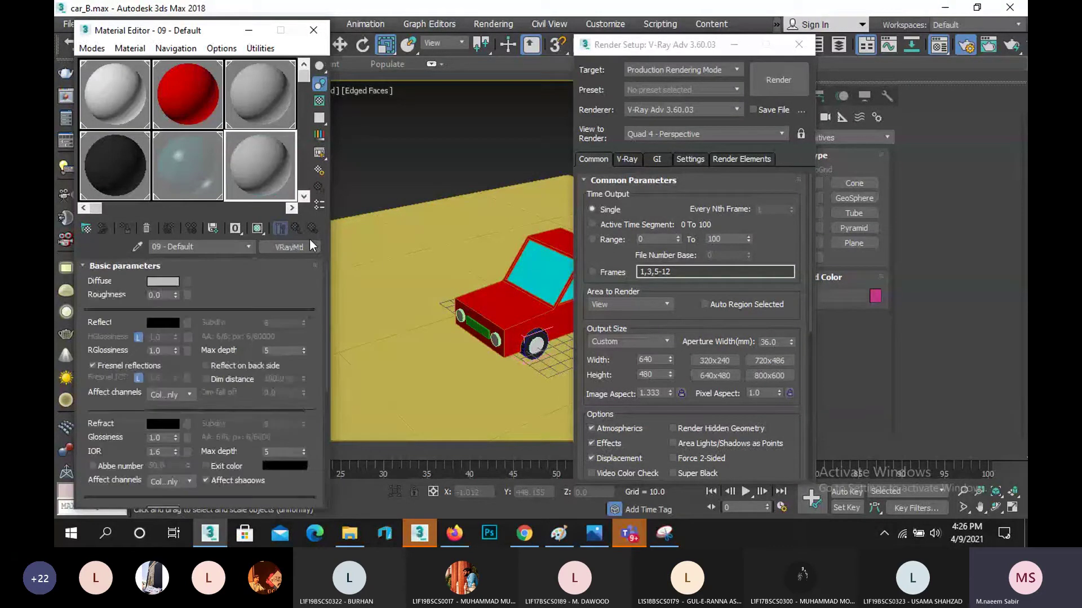
left_click(162, 283)
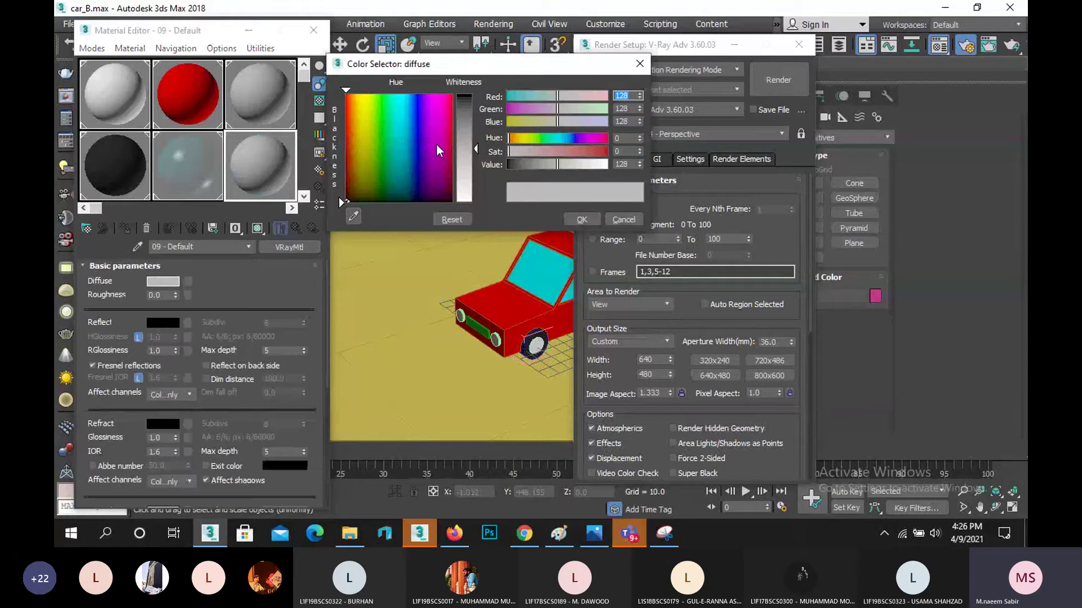
left_click(398, 95)
left_click_drag(476, 148, 476, 94)
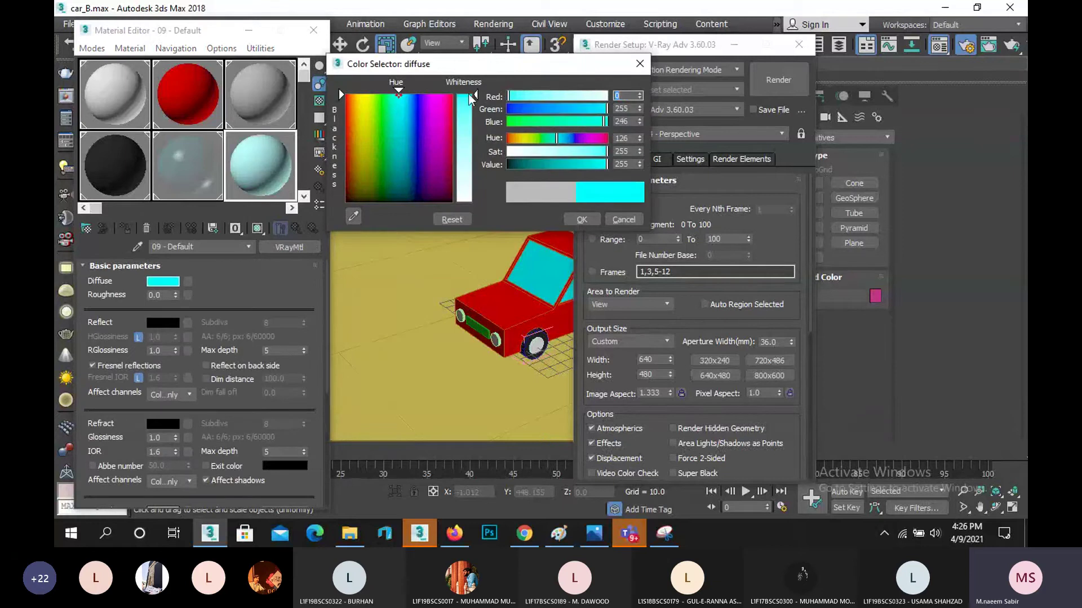
left_click(584, 219)
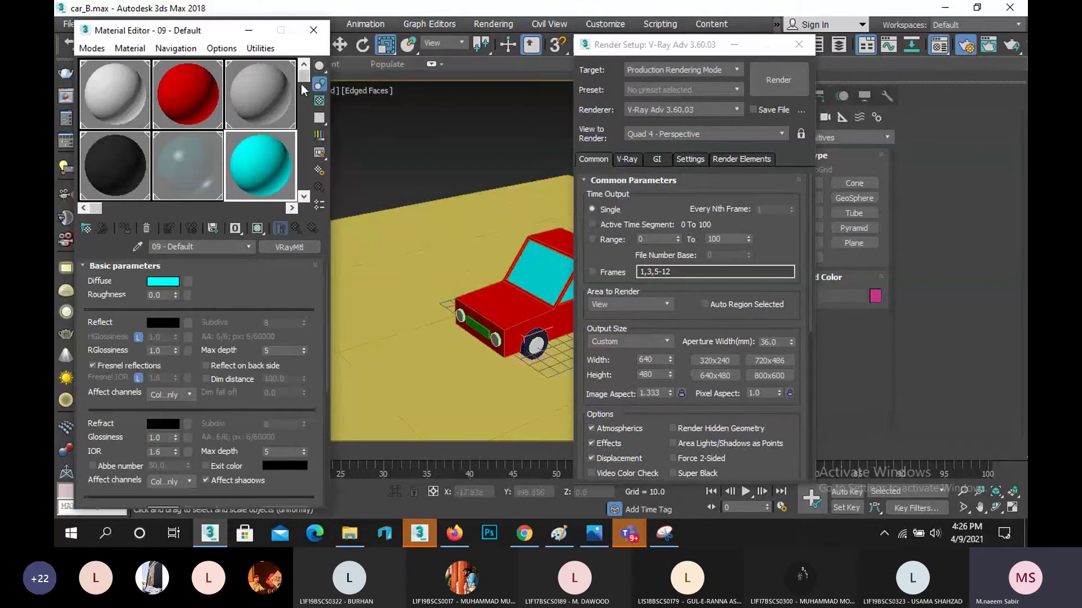
- Set the 03 - Default material's diffuse colour to pure red (255, 0, 0) and apply it to the car body
left_click(270, 91)
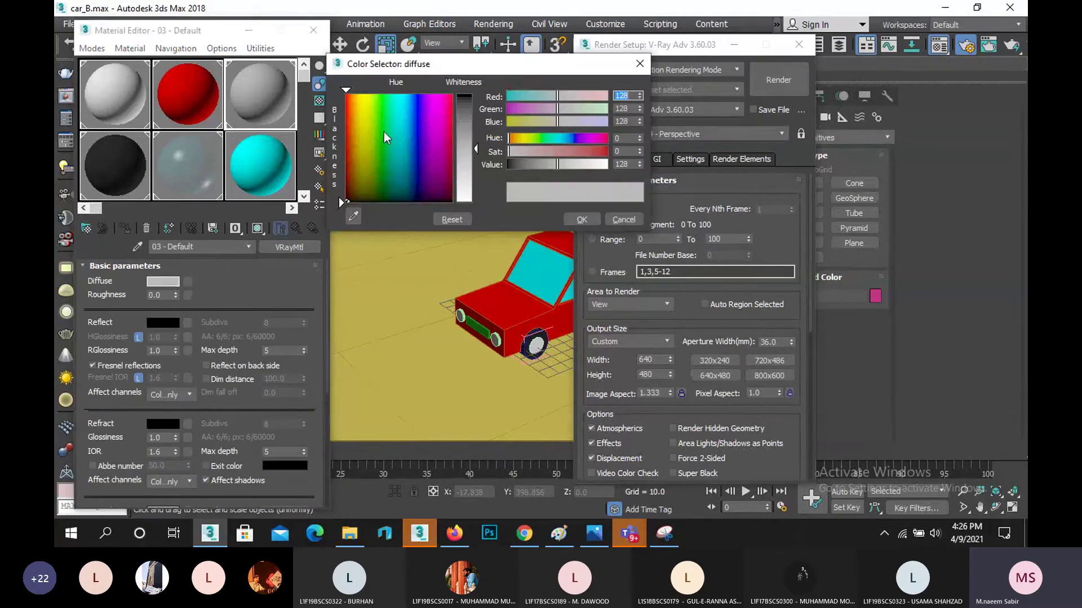
type("255")
key("Return")
left_click_drag(468, 106, 466, 93)
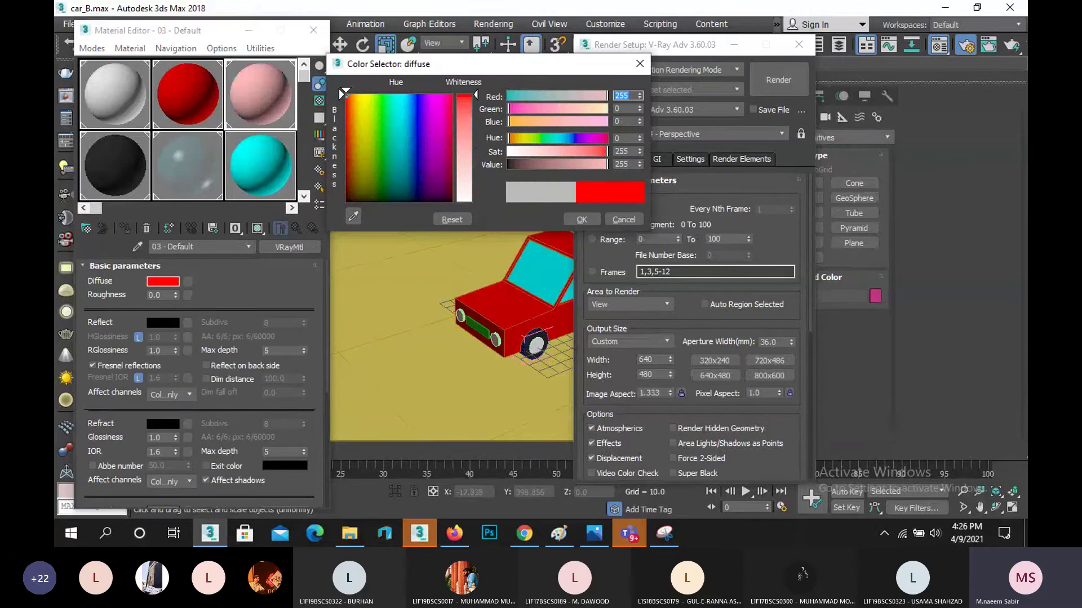
left_click(581, 220)
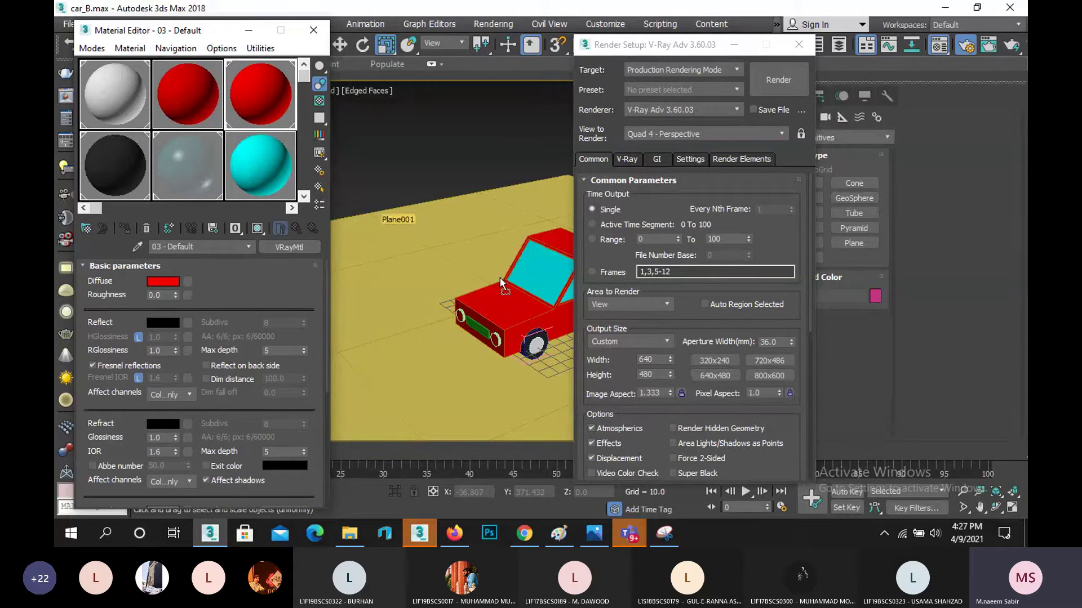
middle_click_drag(503, 277, 386, 197, "alt")
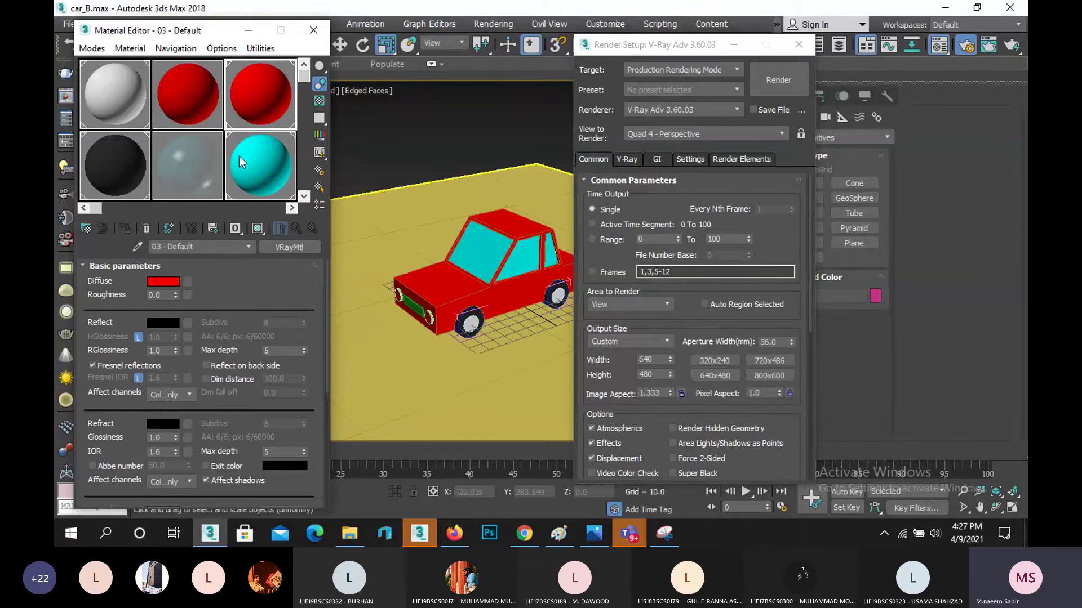
- Switch the material samples to the 5 X 3 layout
left_click(138, 96)
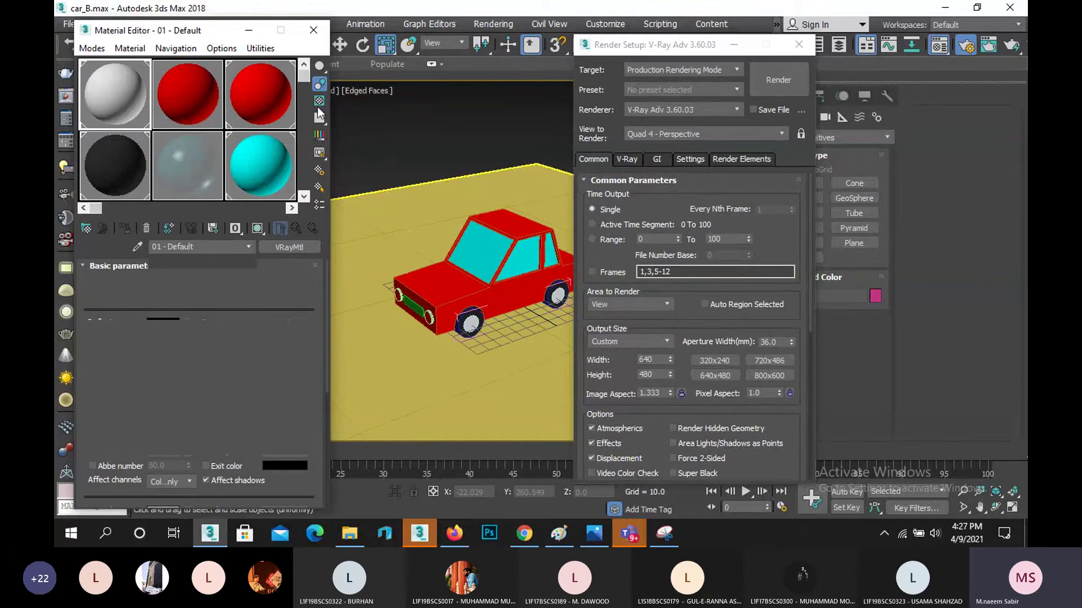
left_click_drag(306, 76, 308, 106)
left_click(263, 185)
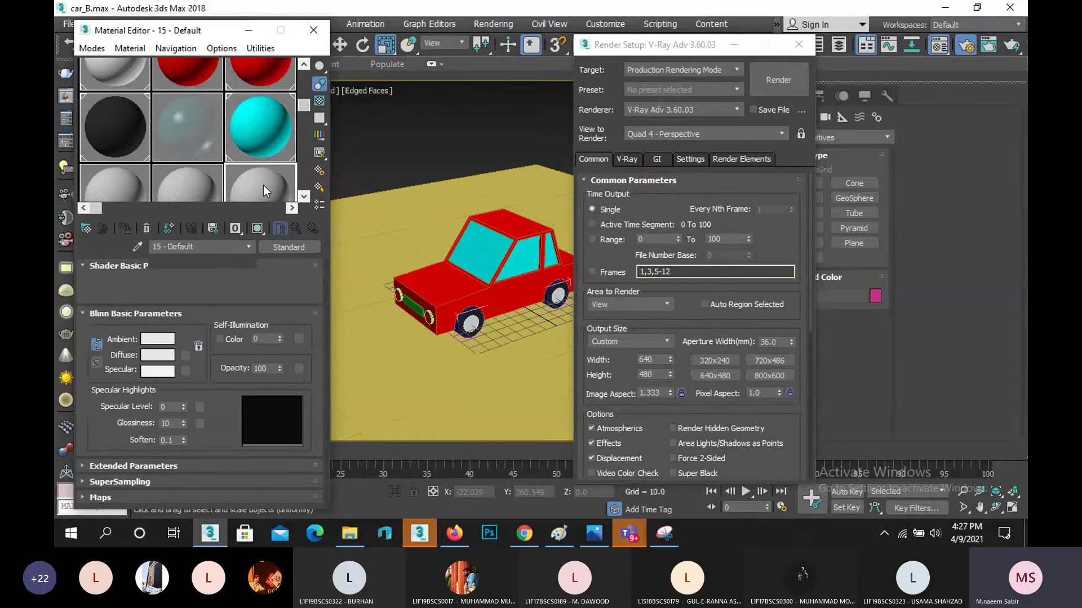
right_click(266, 192)
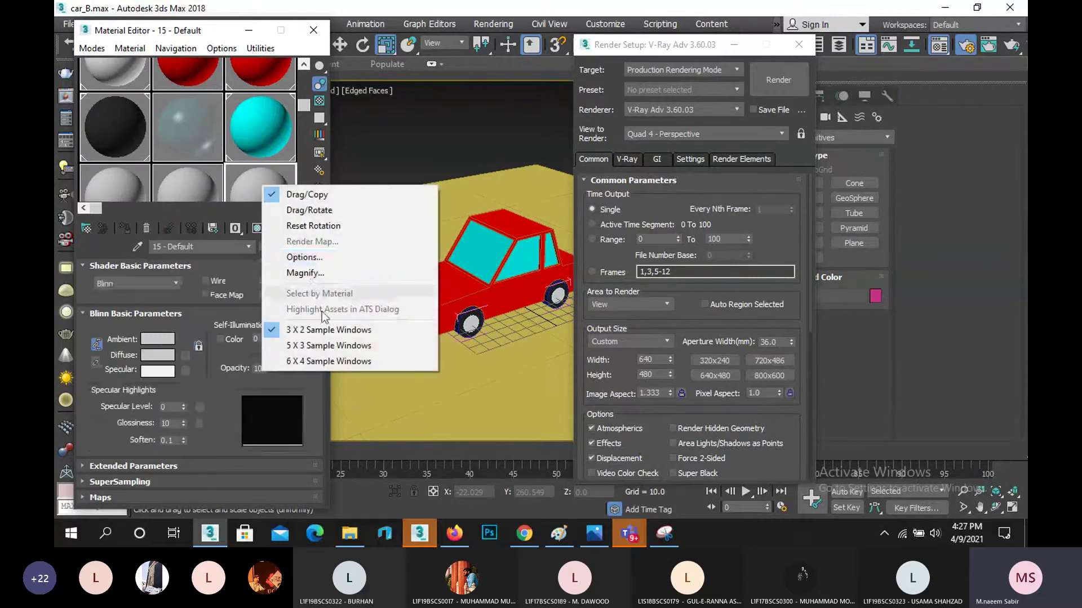
left_click(324, 339)
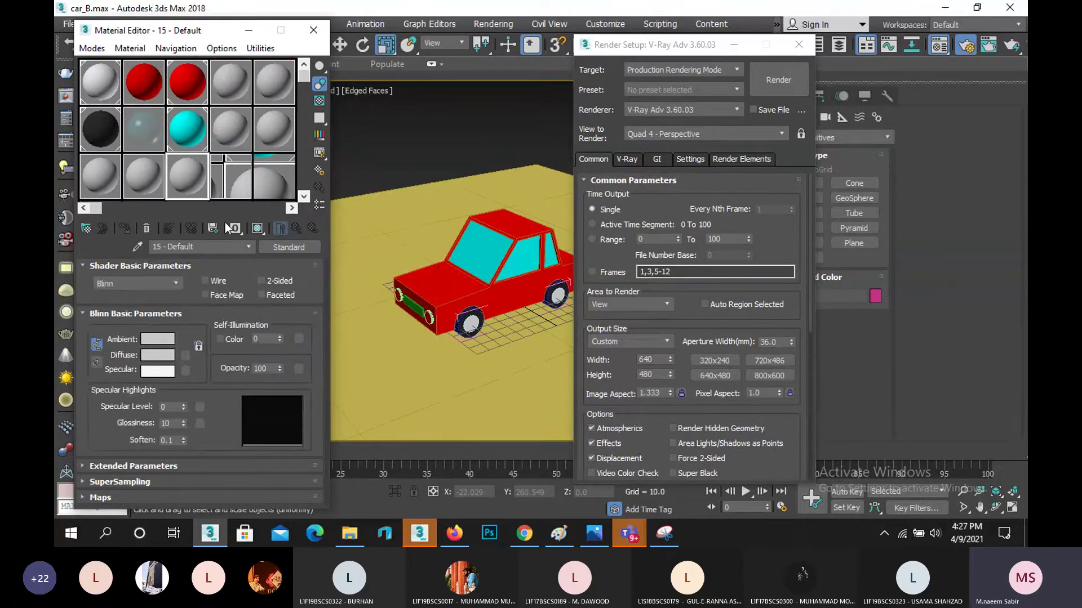
- Change the 04 - Default material to VRayMtl and assign a Checker map to its diffuse colour
left_click(224, 87)
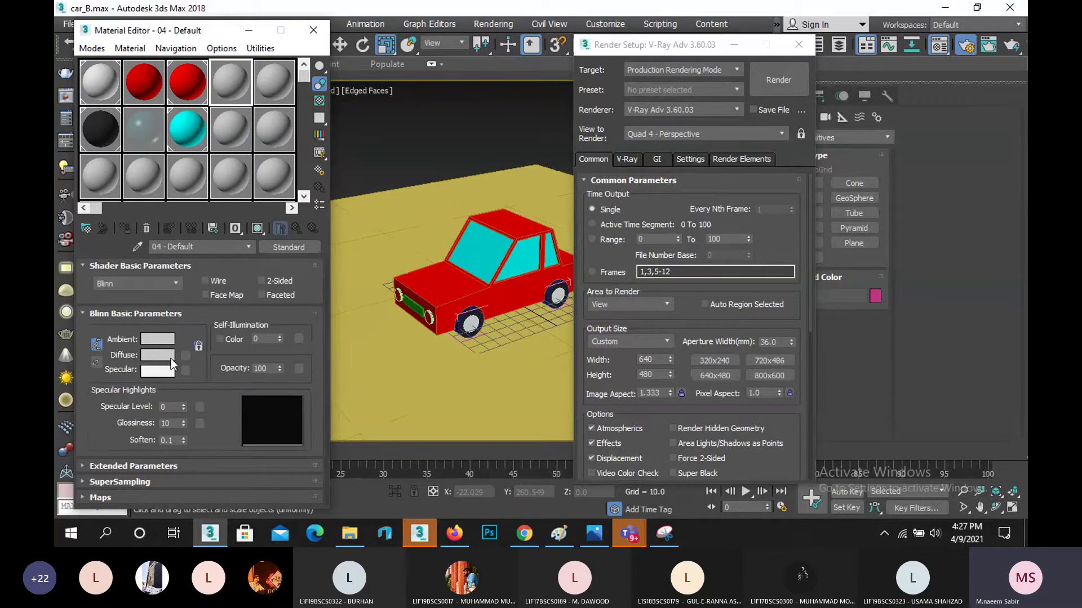
left_click(311, 248)
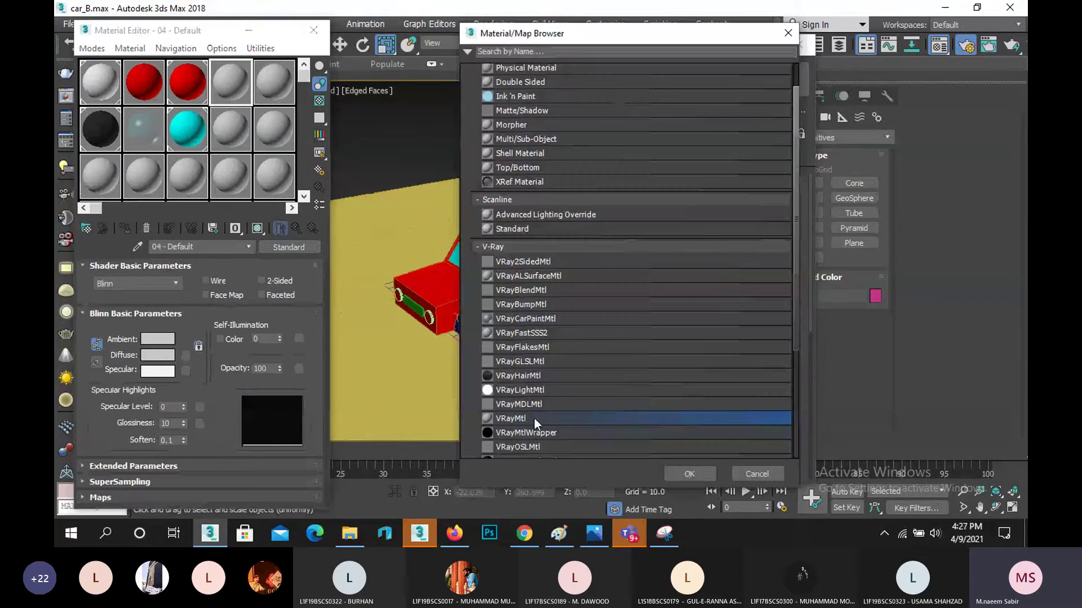
double_click(534, 418)
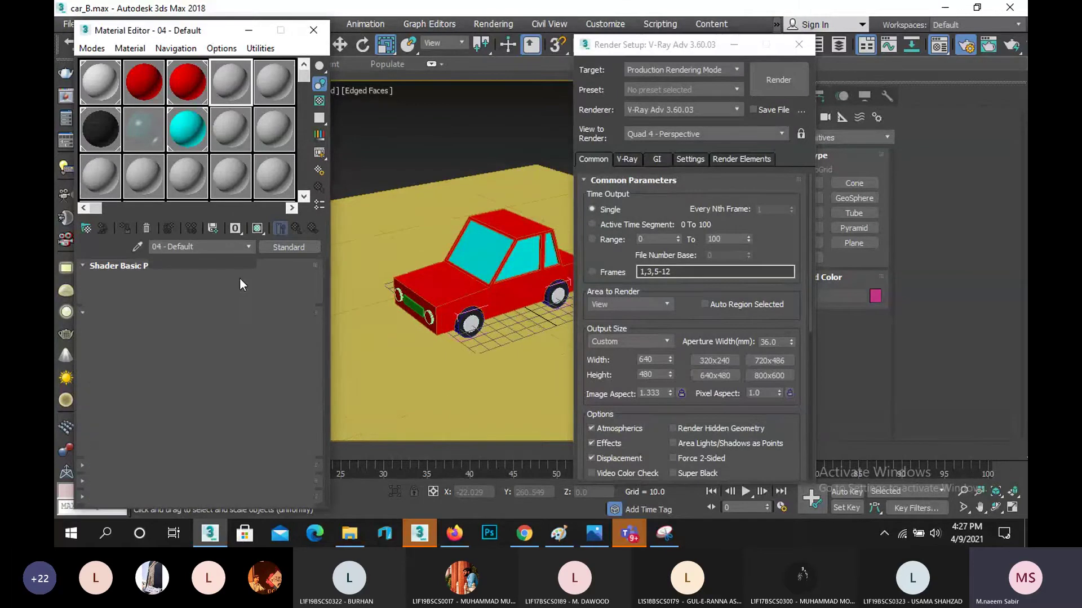
left_click(183, 281)
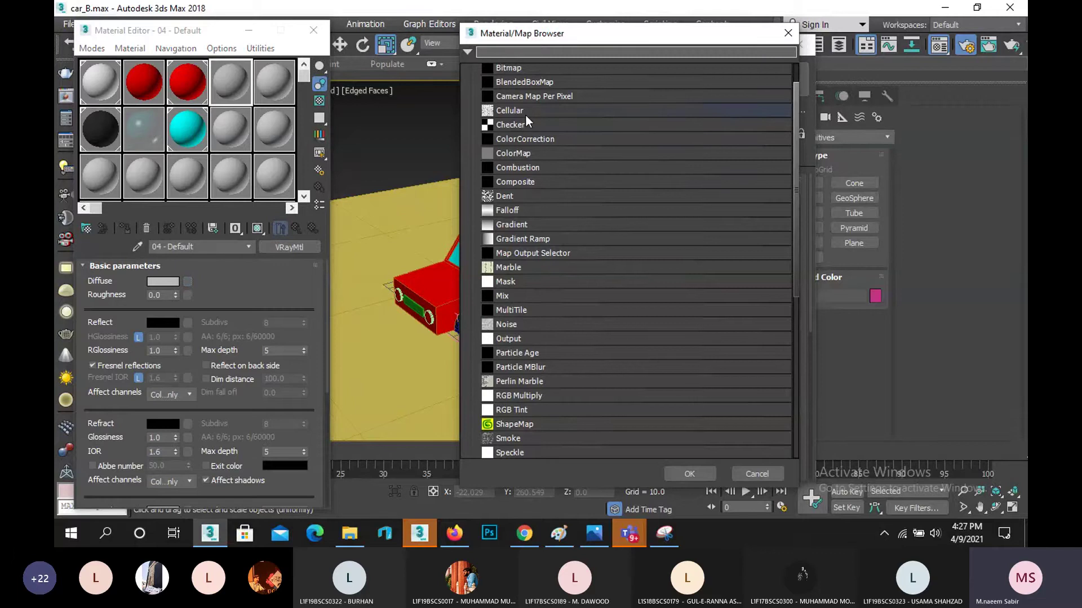
double_click(504, 122)
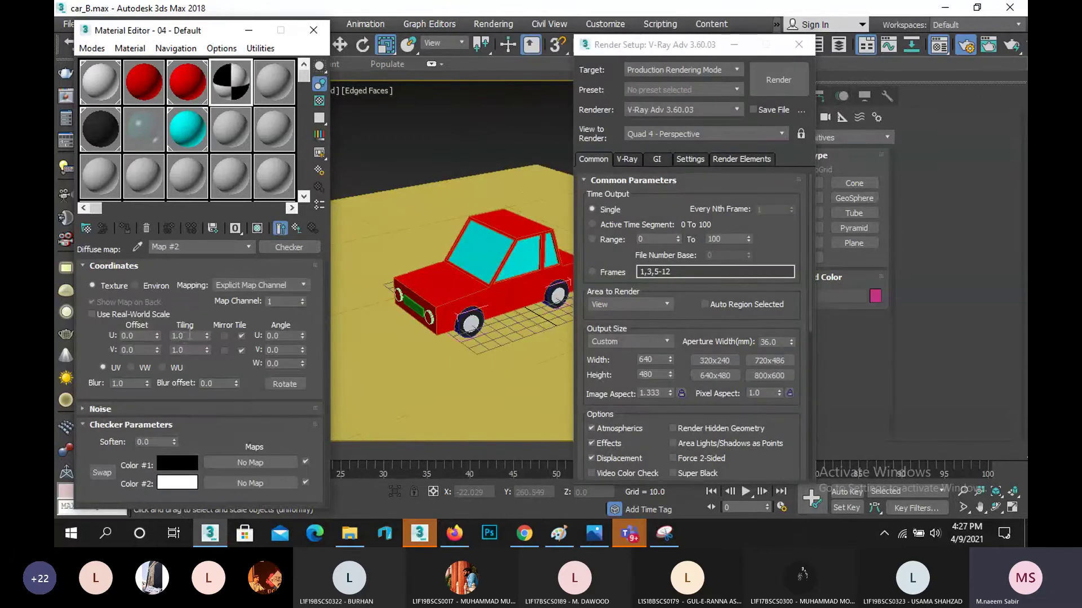
- Set the checker's U and V tiling to 10, apply the material to the ground plane, and show it shaded in the viewport
left_click_drag(186, 335, 167, 335)
type("10")
key("Tab")
type("1")
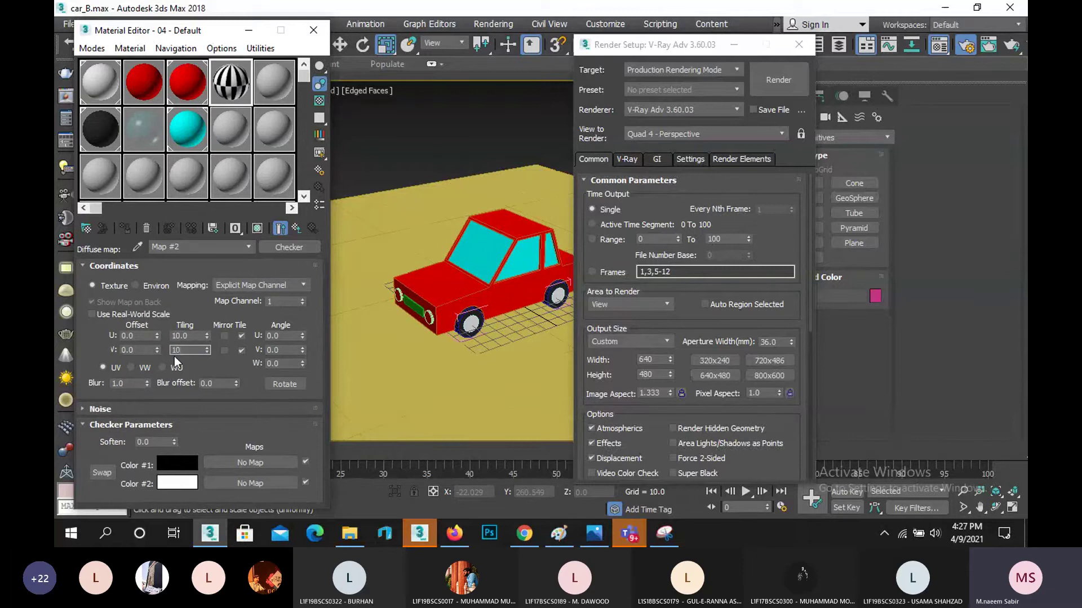
type("0")
key("Return")
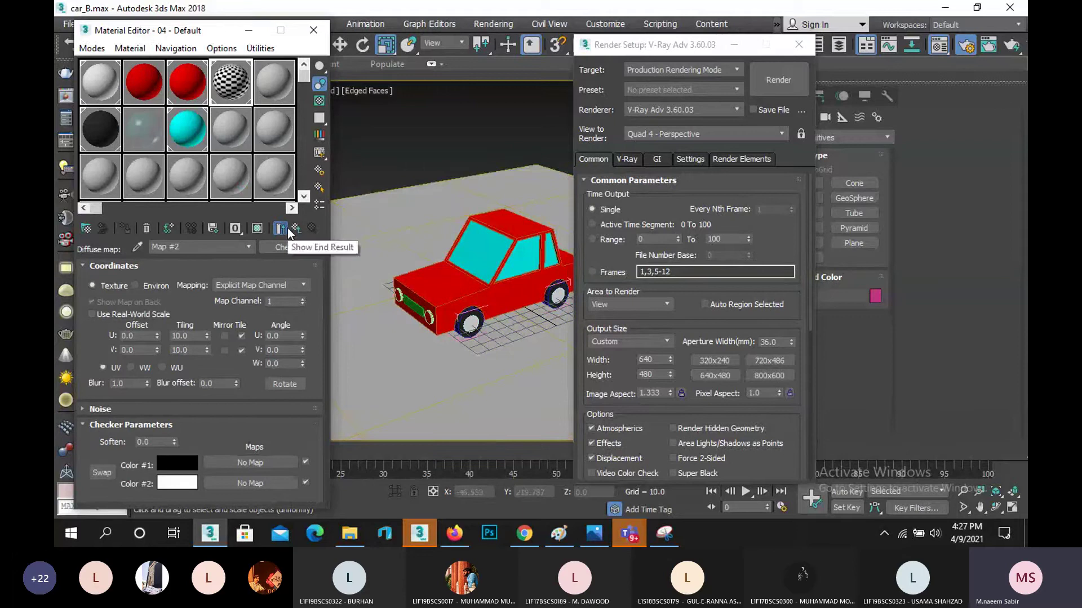
left_click(257, 229)
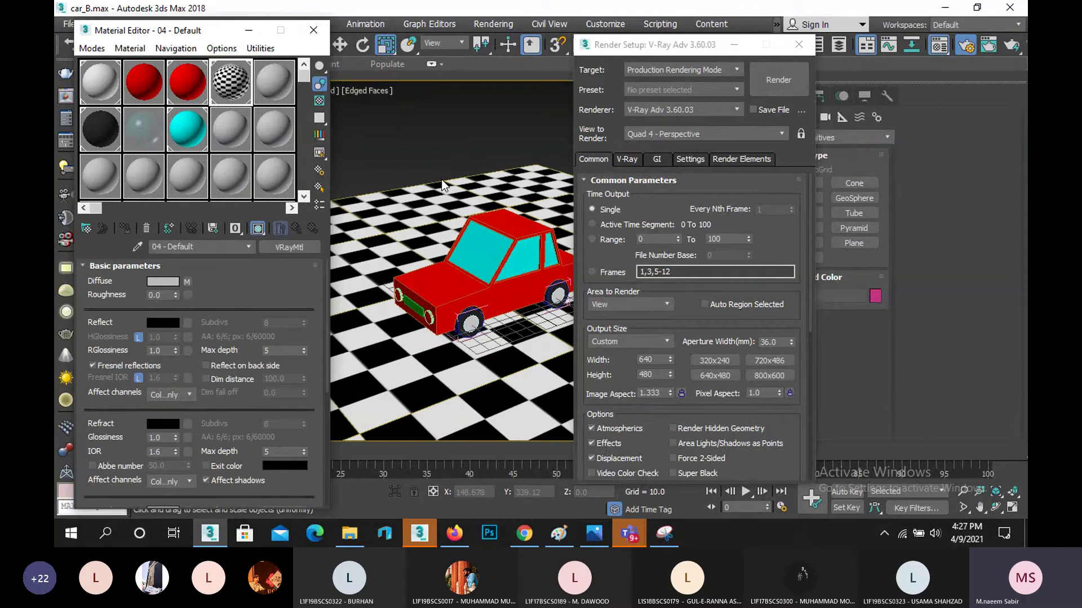
- Try a V-Ray render of the perspective view, cancel it, and close the frame buffer
key("shift+q")
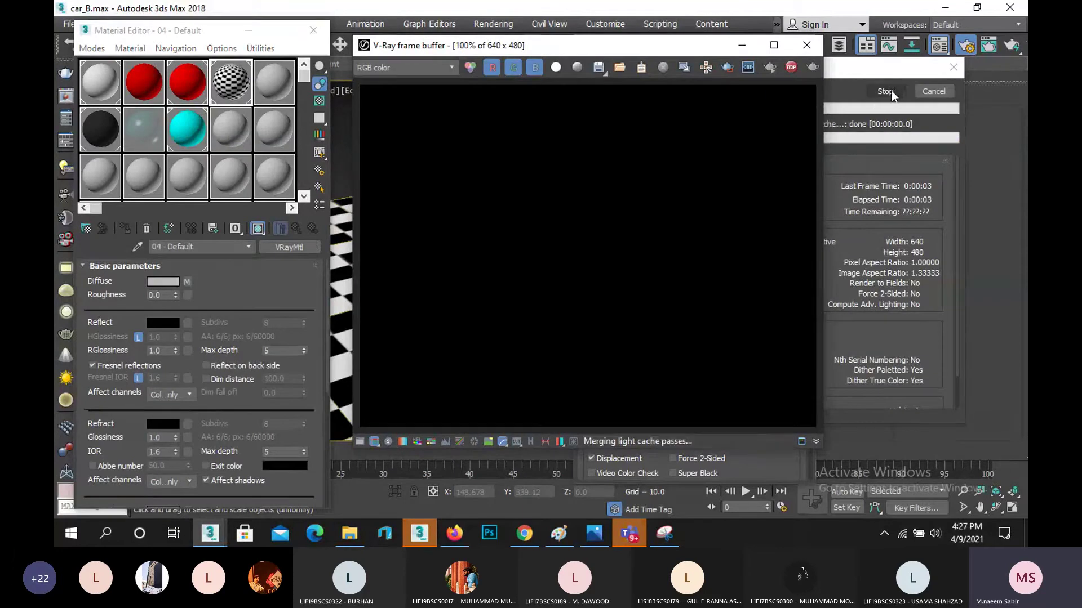
left_click(928, 90)
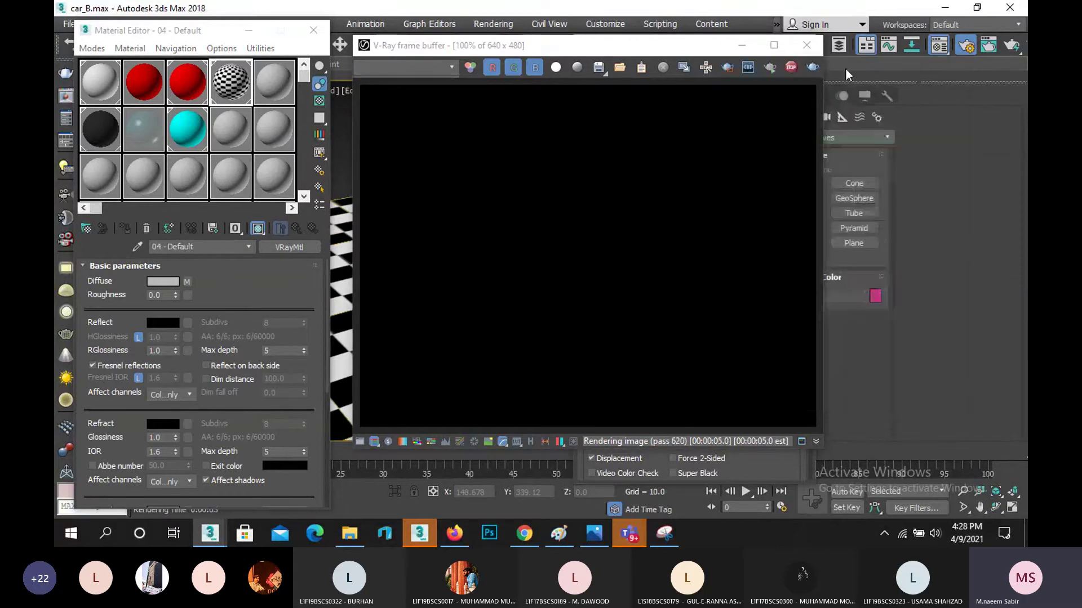
left_click(811, 47)
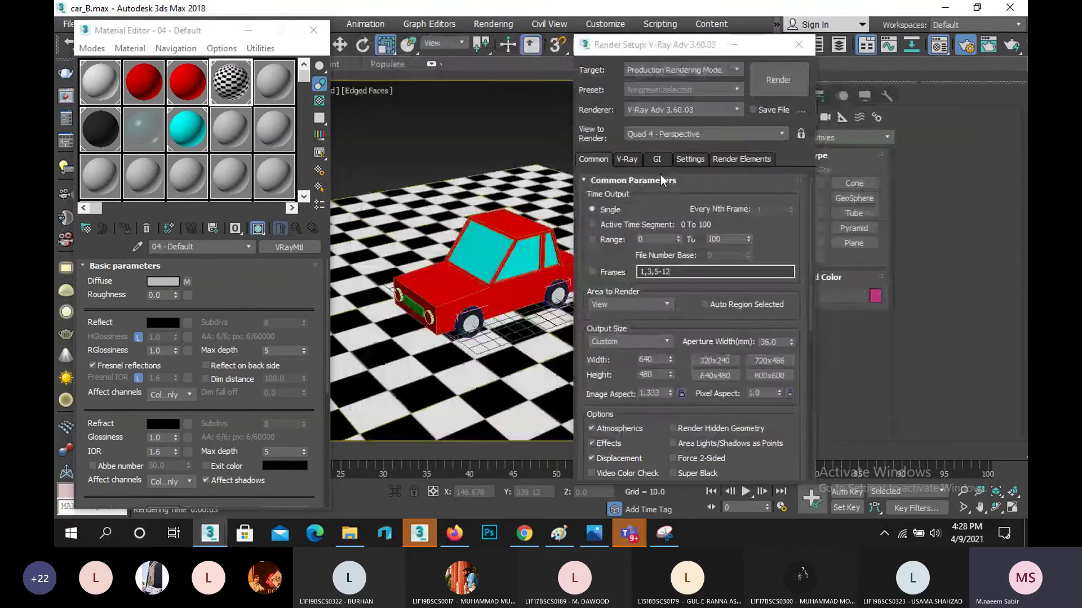
- Disable V-Ray global illumination and render a closer perspective view of the car on the checkered ground
left_click(657, 158)
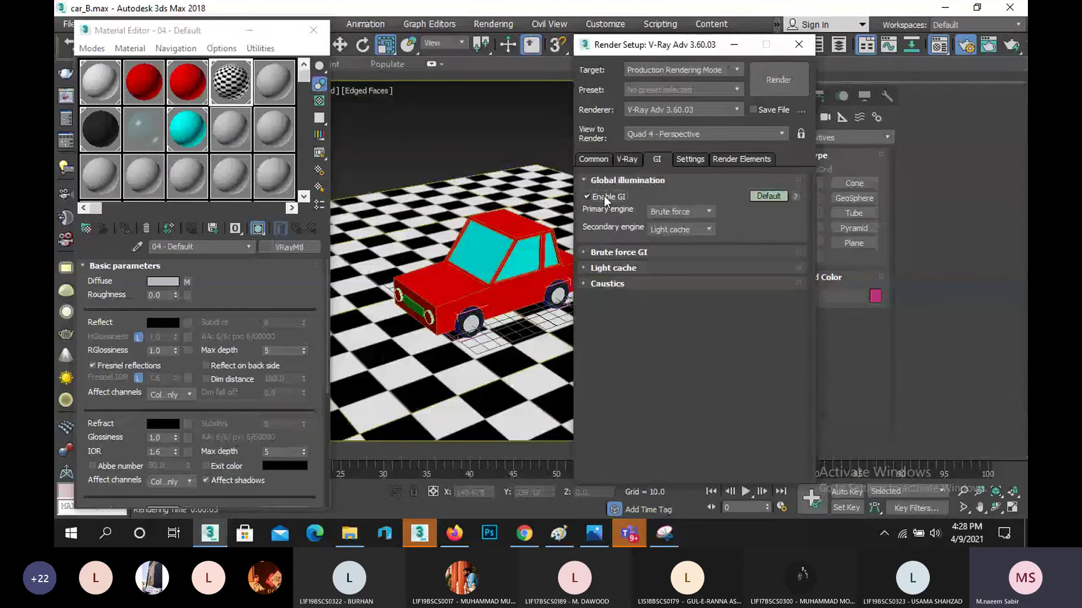
left_click(604, 196)
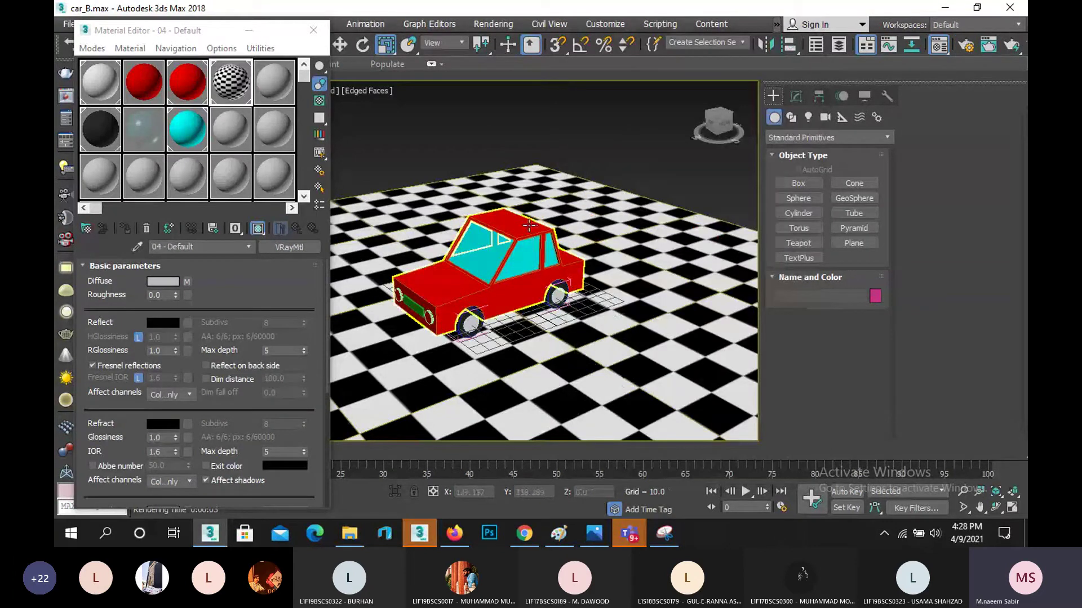
middle_click_drag(529, 225, 601, 175)
left_click(991, 507)
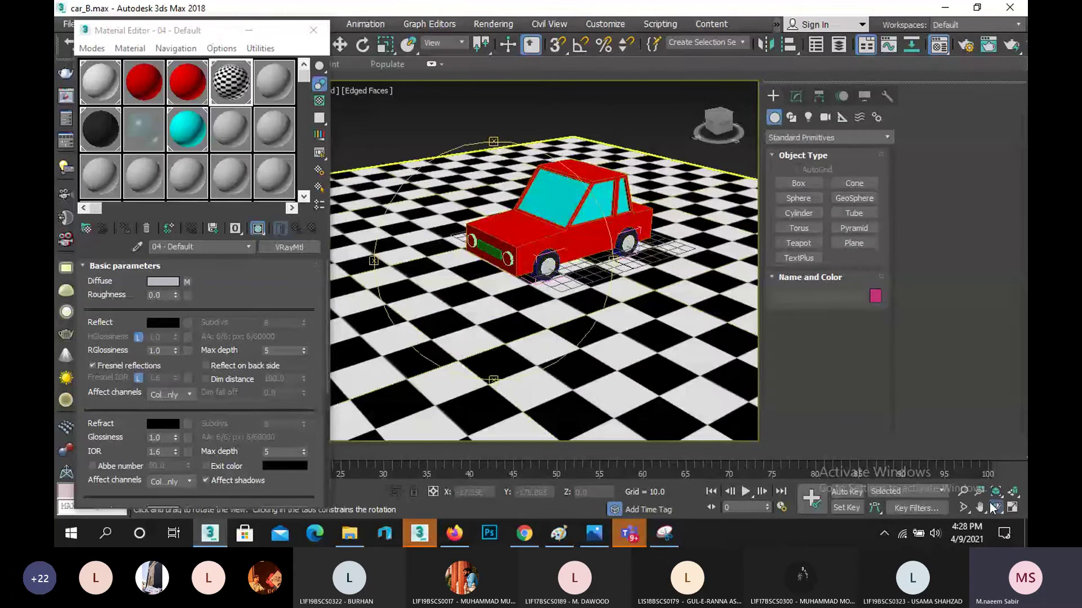
scroll(496, 284, "up", 5)
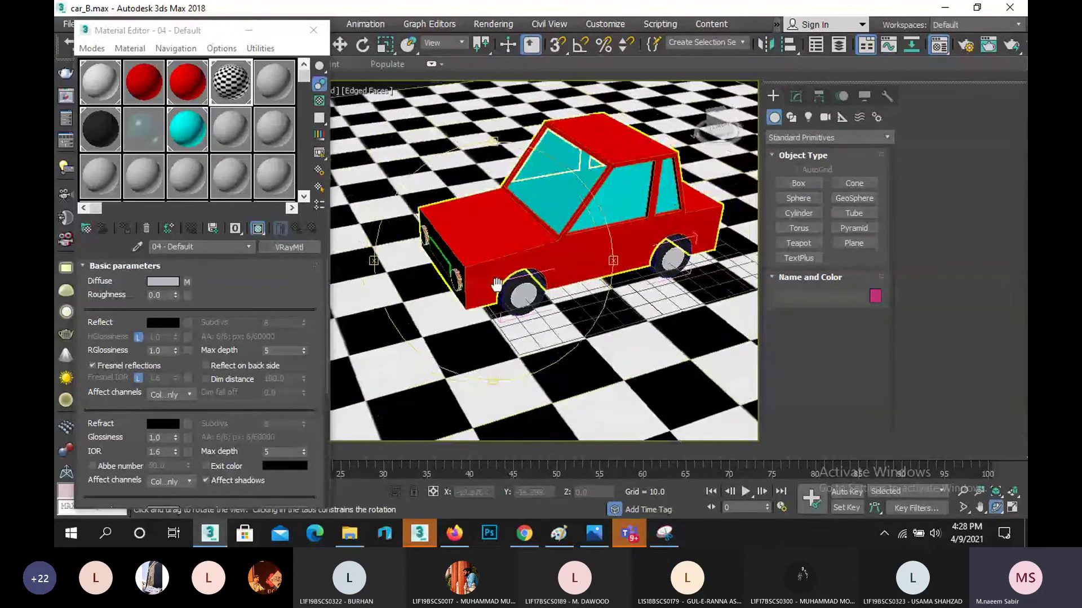
key("shift+q")
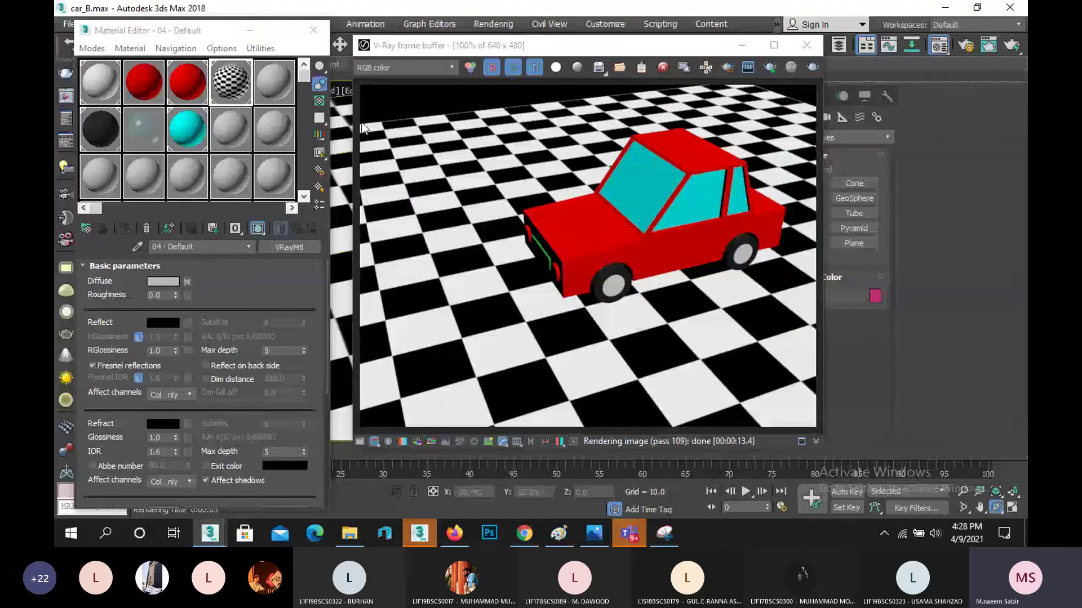
- Set the reflection colour of the red 03 - Default material to grey 92 and of the checkered 04 - Default material to grey 133
left_click(188, 83)
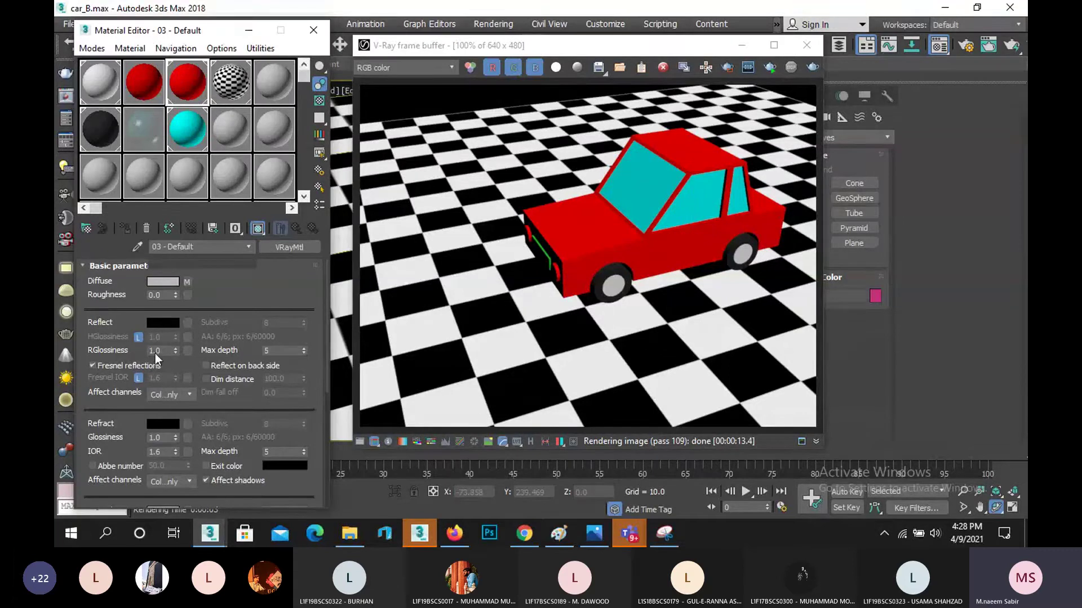
left_click(161, 323)
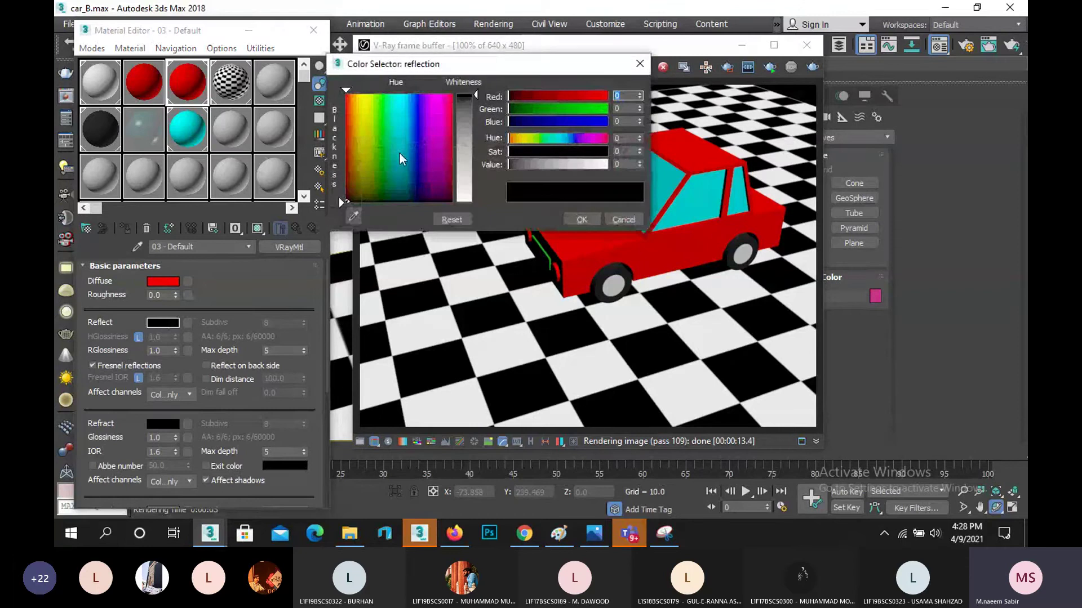
left_click_drag(508, 164, 543, 164)
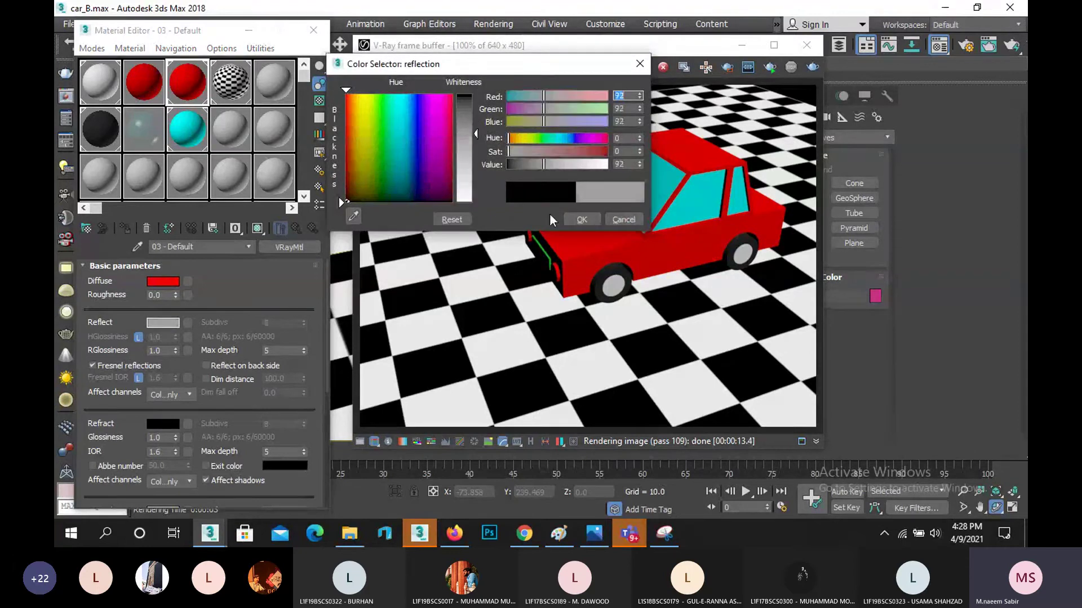
left_click(581, 219)
left_click(230, 90)
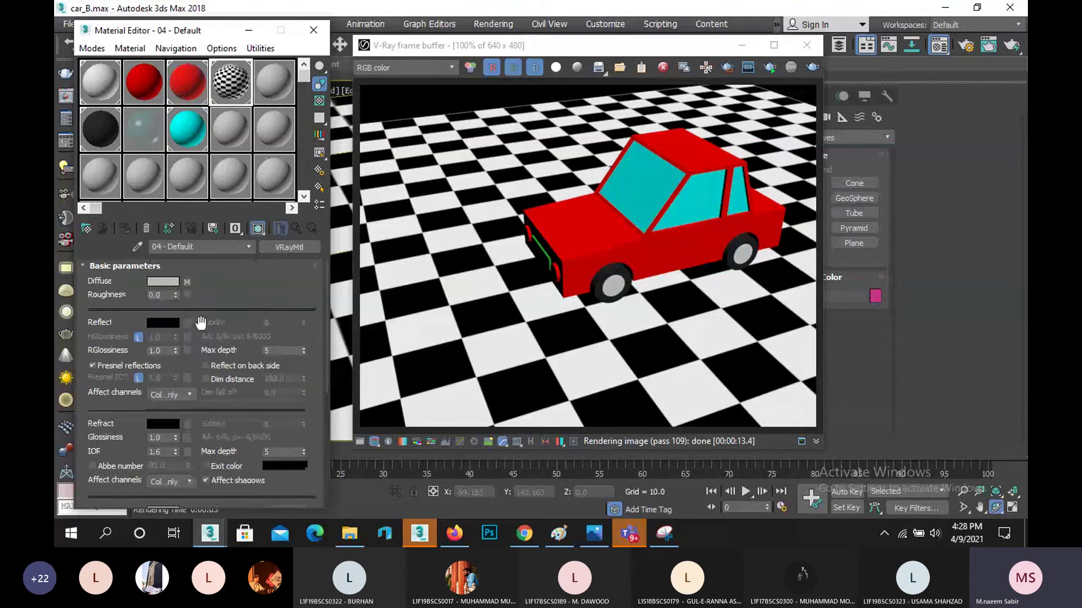
left_click(162, 323)
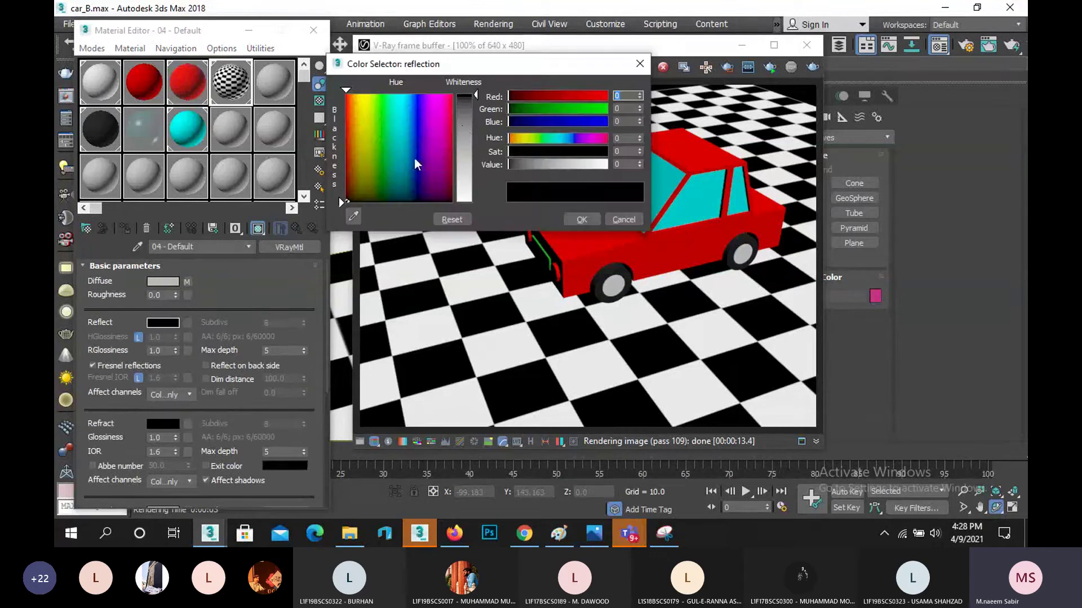
left_click_drag(475, 125, 476, 151)
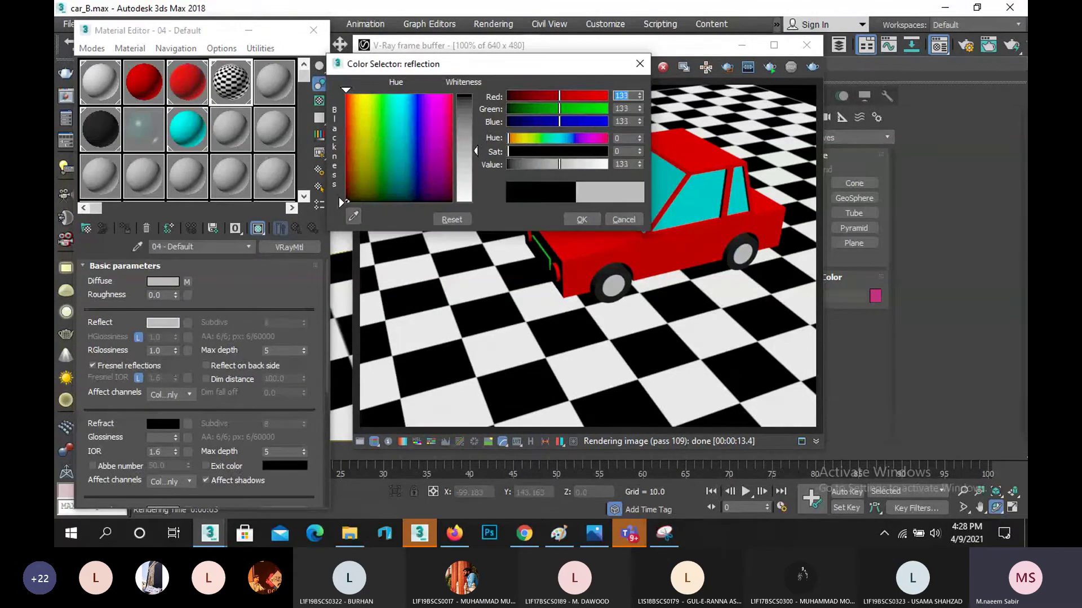
left_click(581, 220)
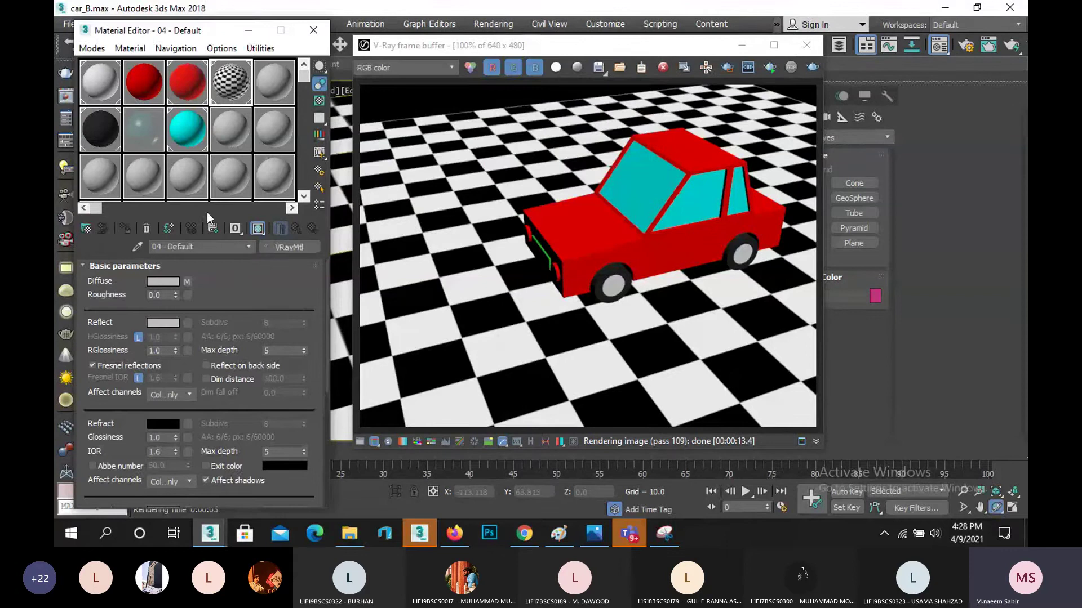
- Set the cyan 09 - Default window material's refraction to a light grey and render the car again
left_click(185, 120)
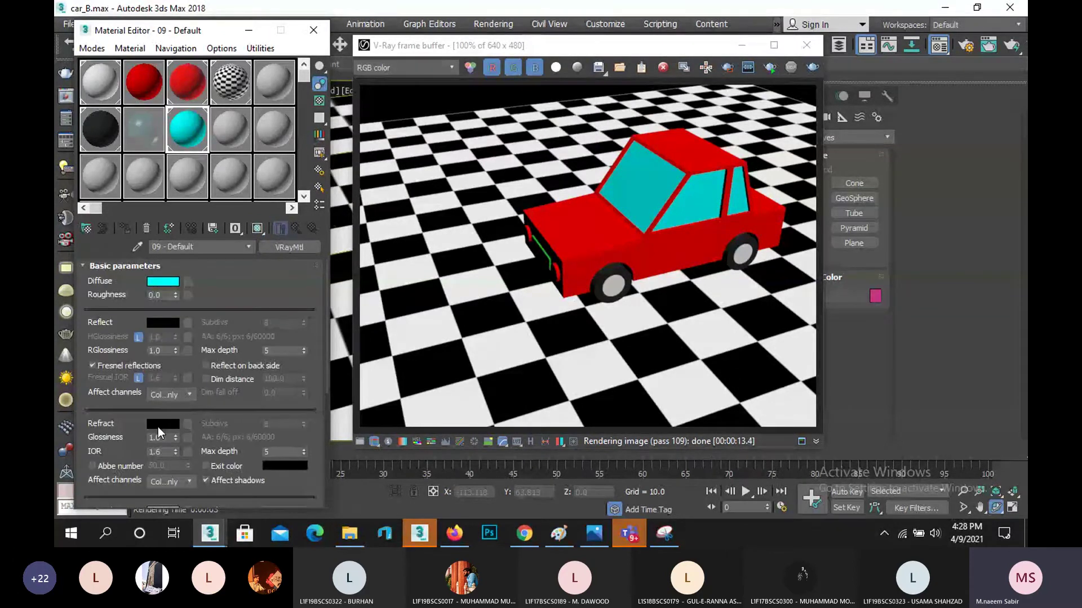
left_click(158, 424)
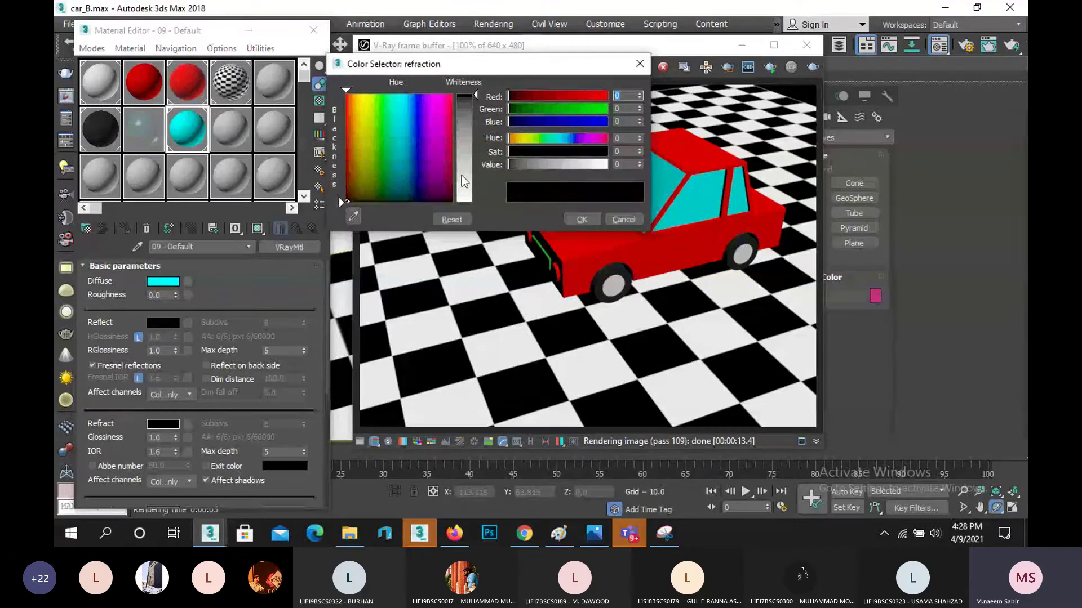
left_click_drag(509, 164, 580, 164)
left_click(579, 219)
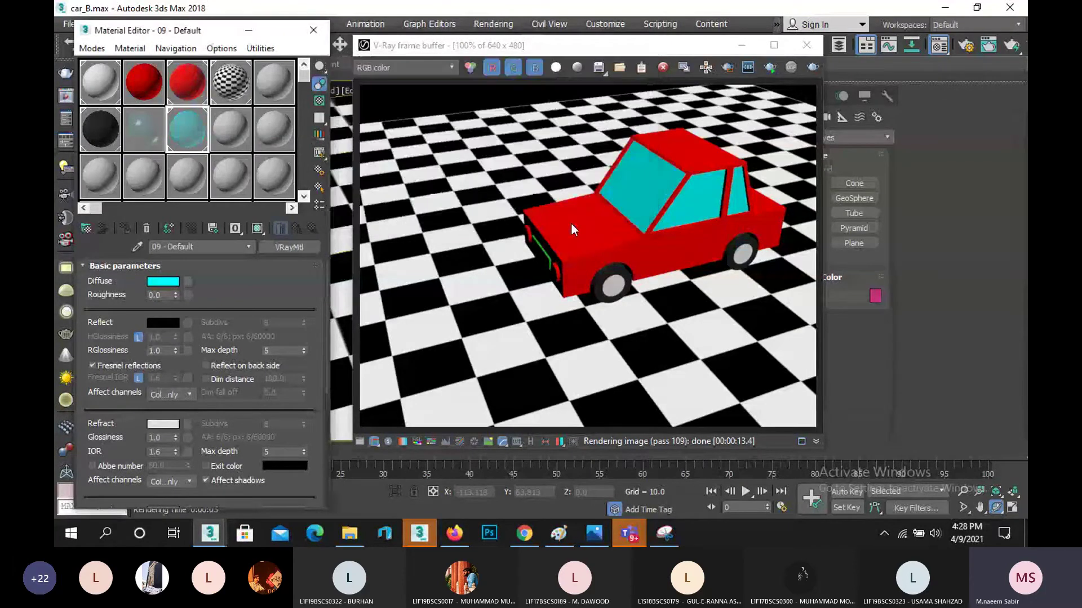
left_click(812, 68)
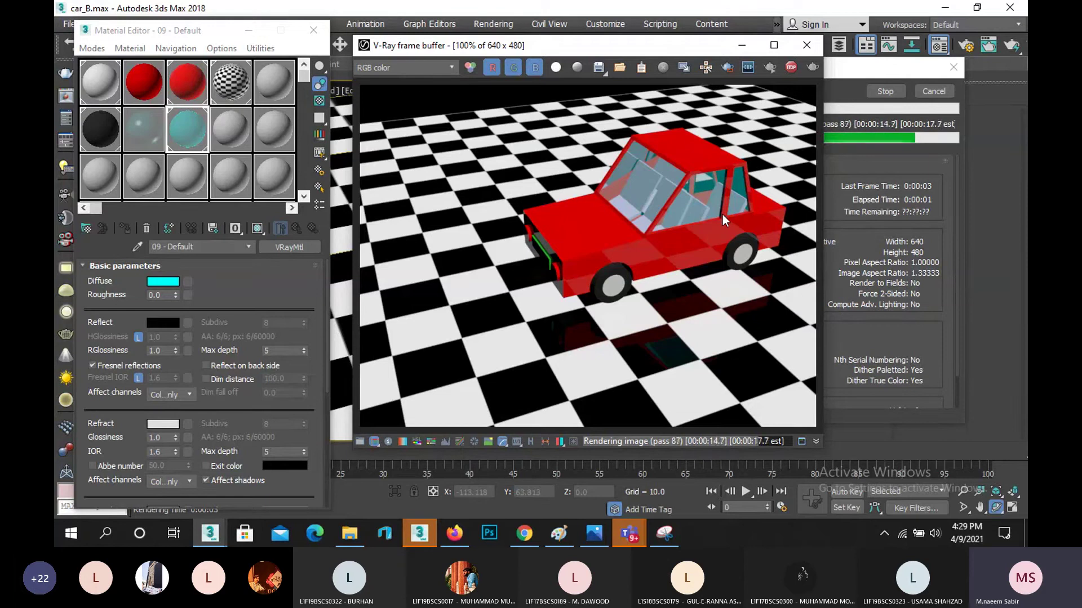
left_click(884, 97)
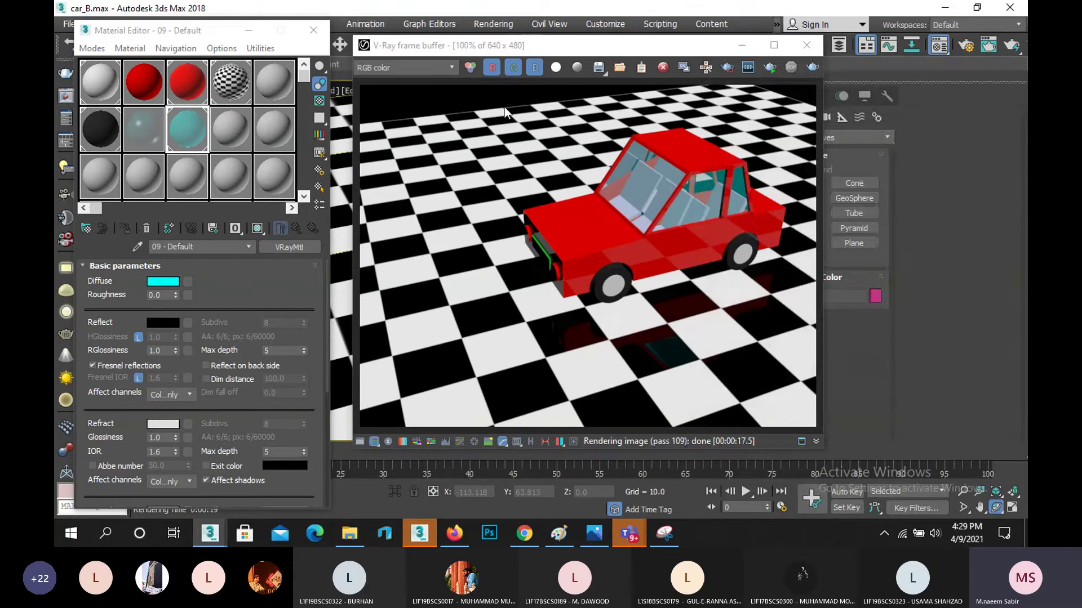
- Set the red 03 - Default material's reflection colour to a darker grey of about 54
left_click(192, 87)
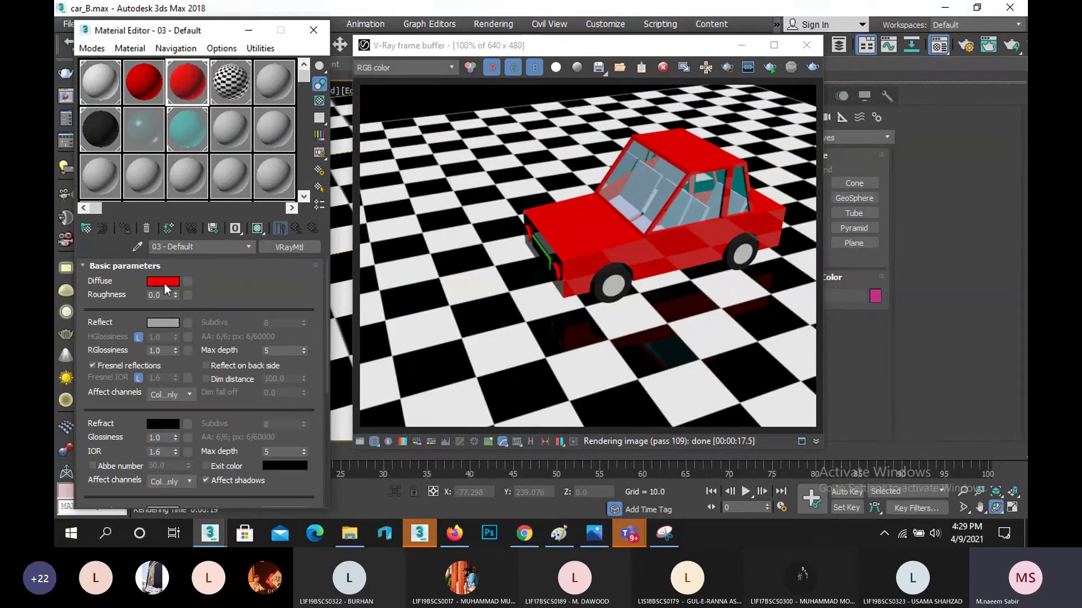
left_click(651, 131)
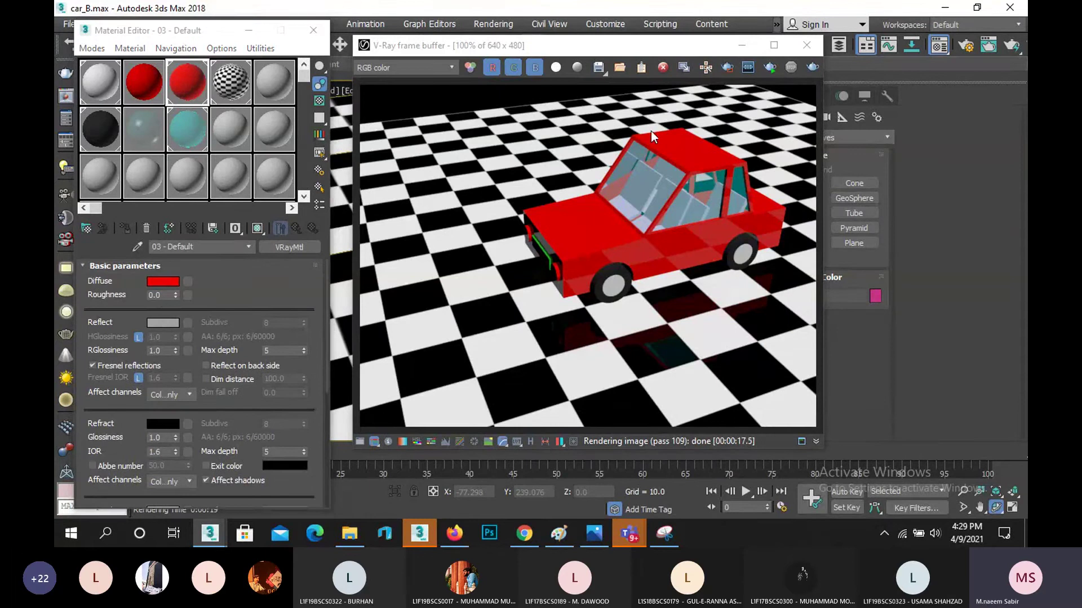
left_click_drag(468, 117, 467, 114)
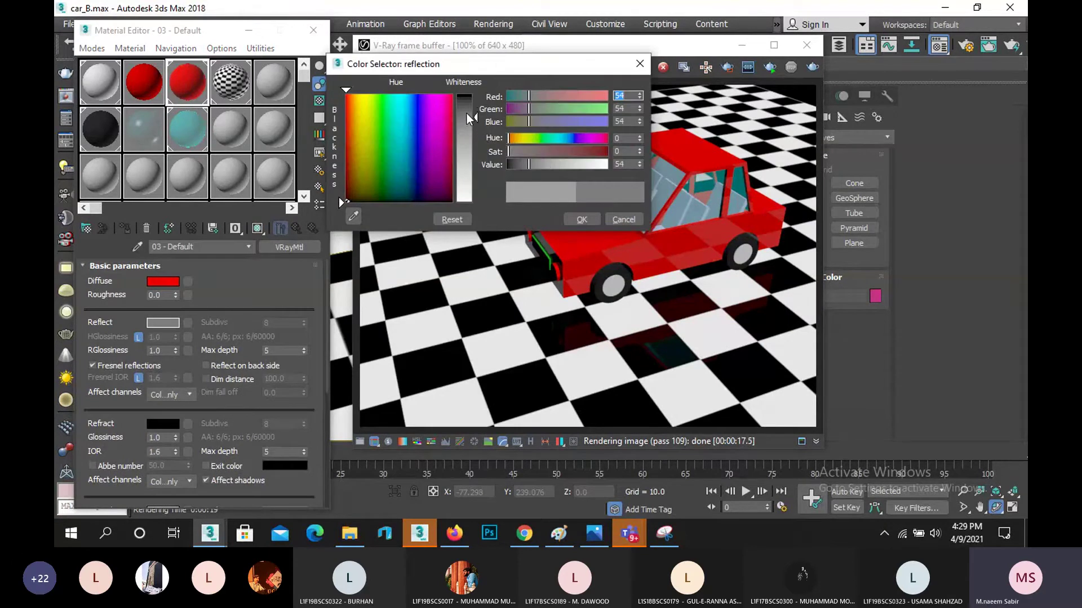
left_click(579, 219)
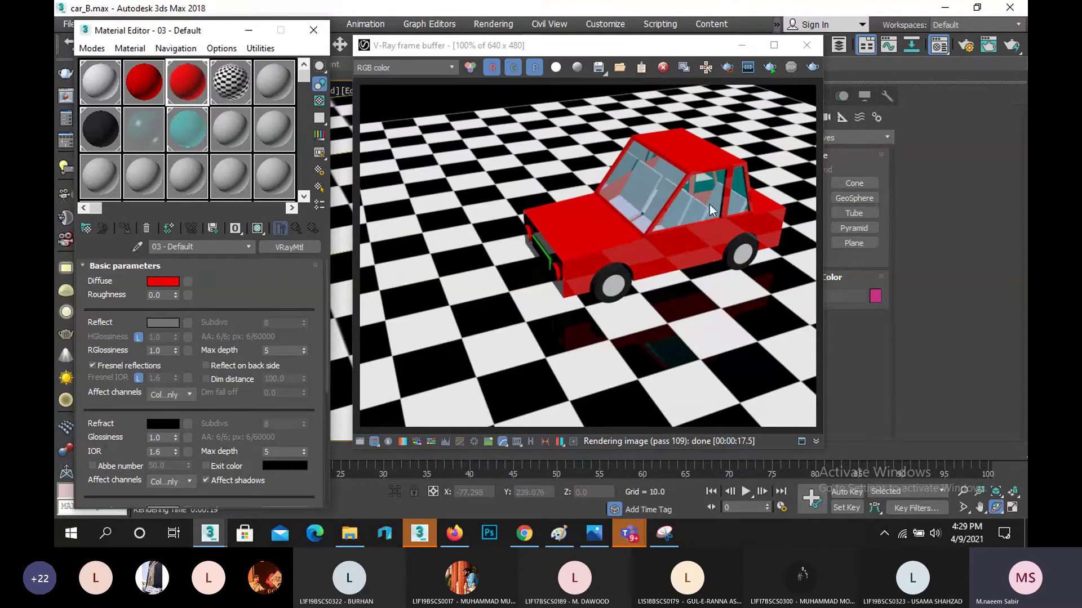
- Render the perspective view of the car with V-Ray, and close the frame buffer and the Material Editor
left_click(815, 66)
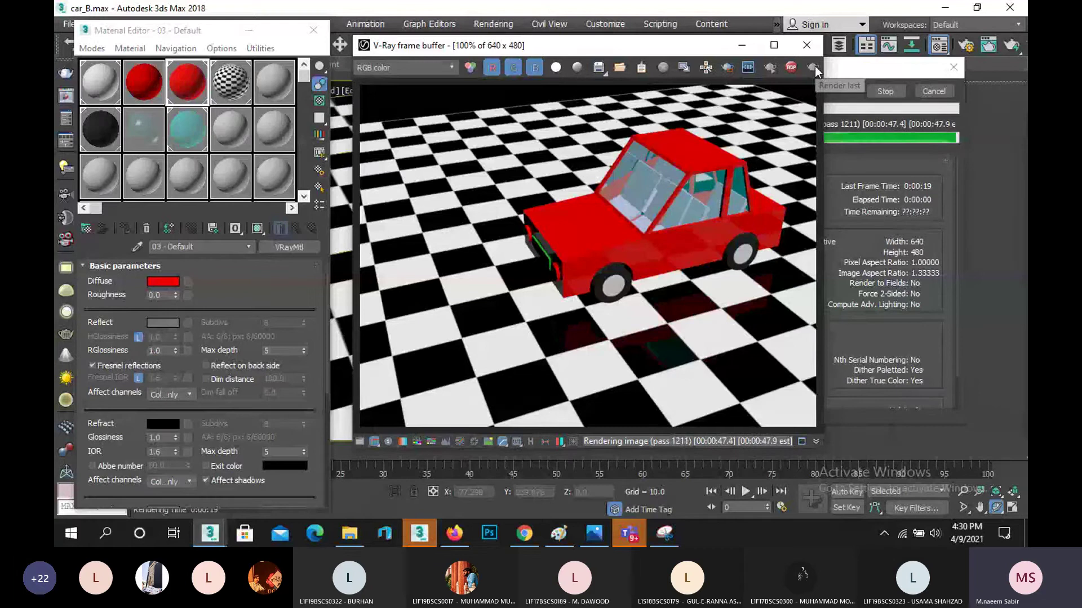
left_click(852, 75)
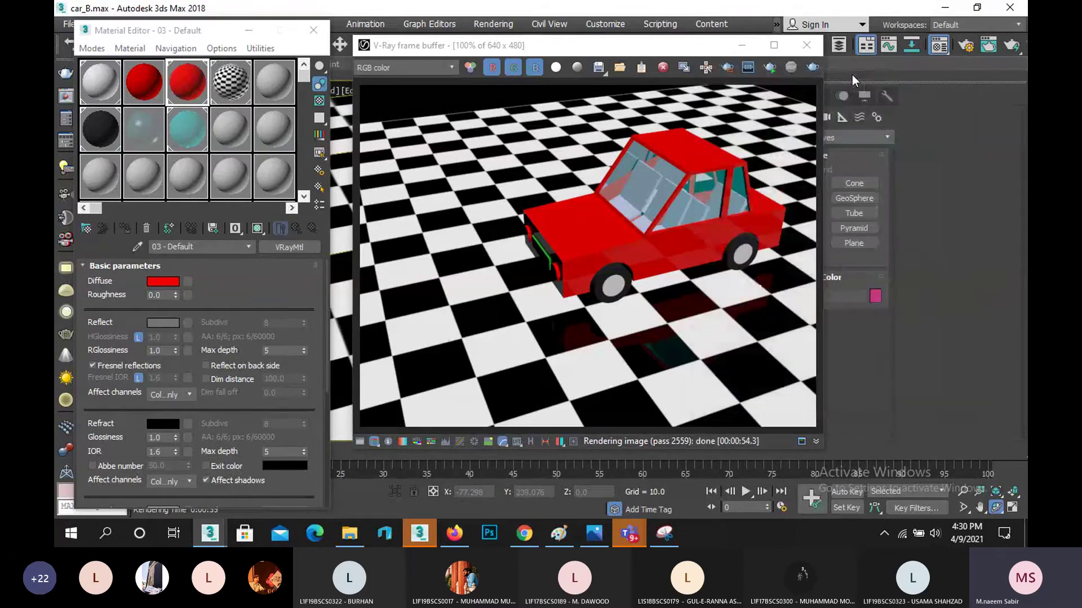
left_click(702, 188)
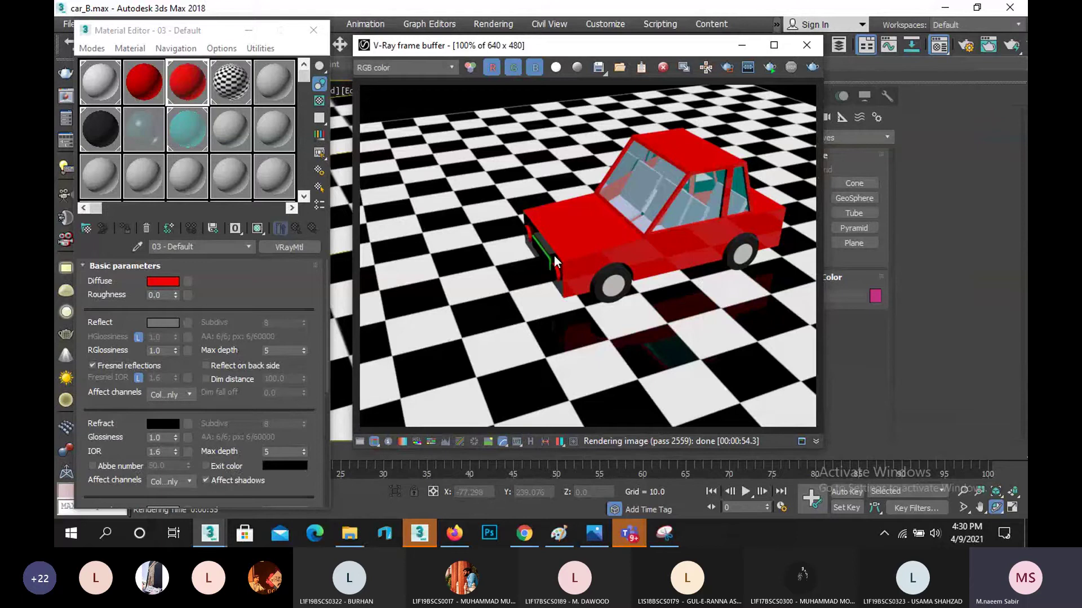
left_click(809, 49)
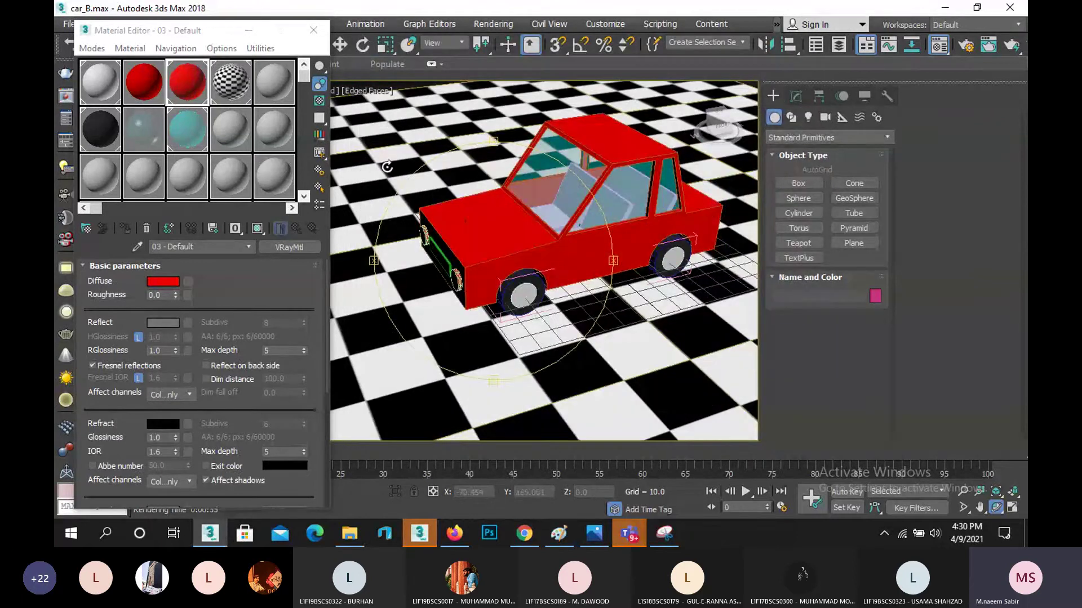
left_click(313, 30)
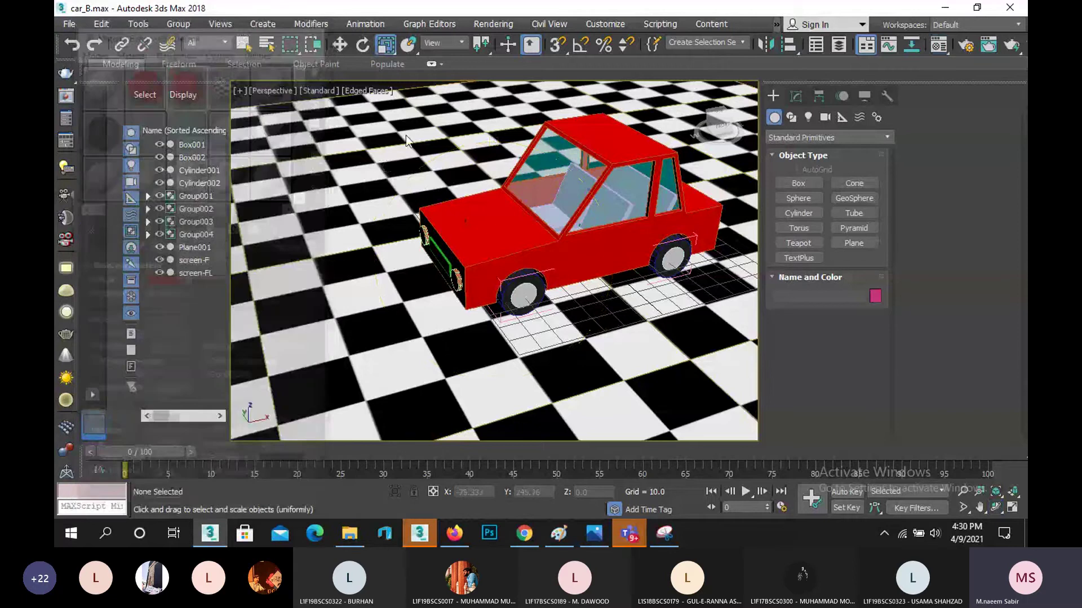
- Create a tall box about 100 long and 169 wide on the checkered ground beside the car
scroll(483, 192, "down", 3)
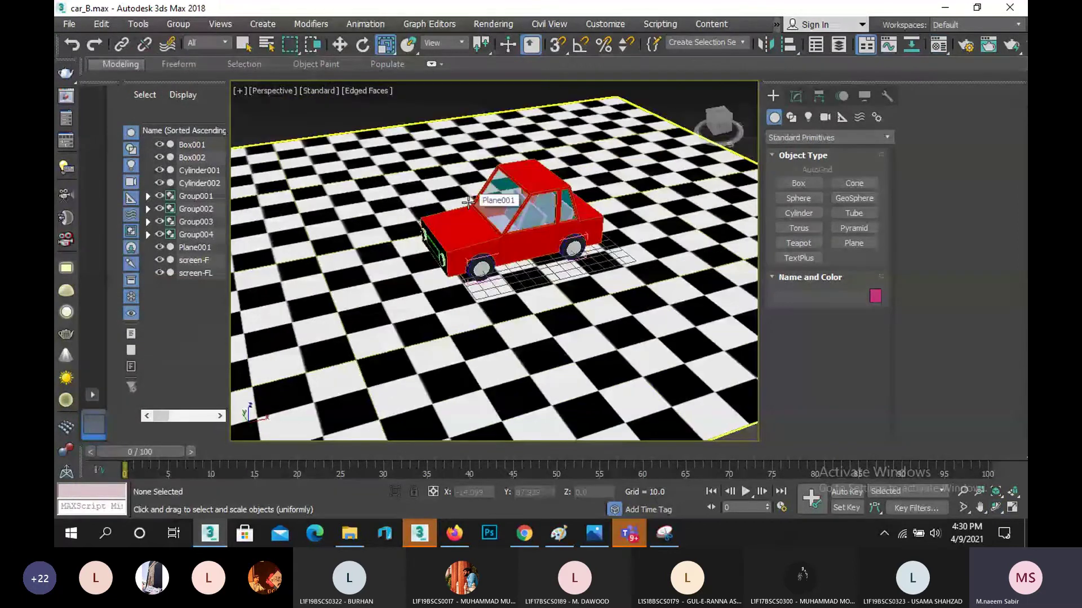
middle_click_drag(468, 202, 313, 289)
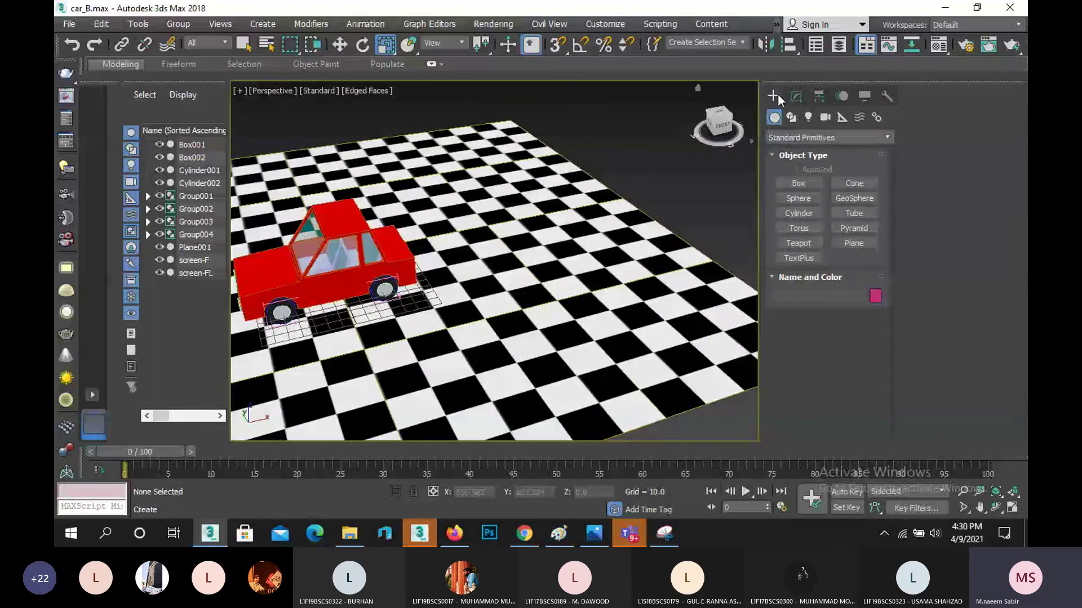
left_click(801, 185)
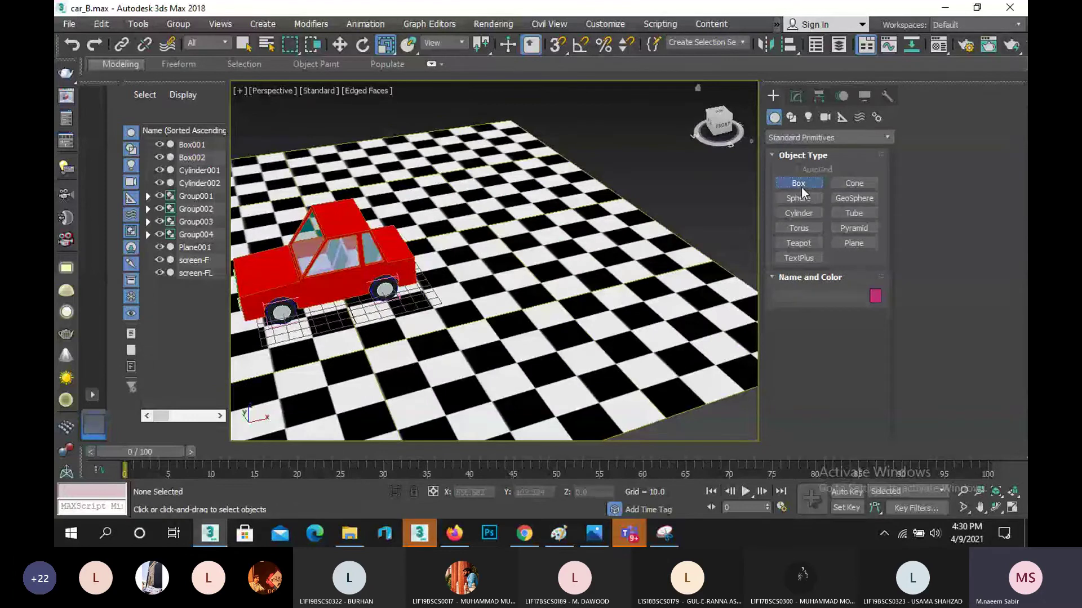
left_click_drag(485, 359, 693, 237)
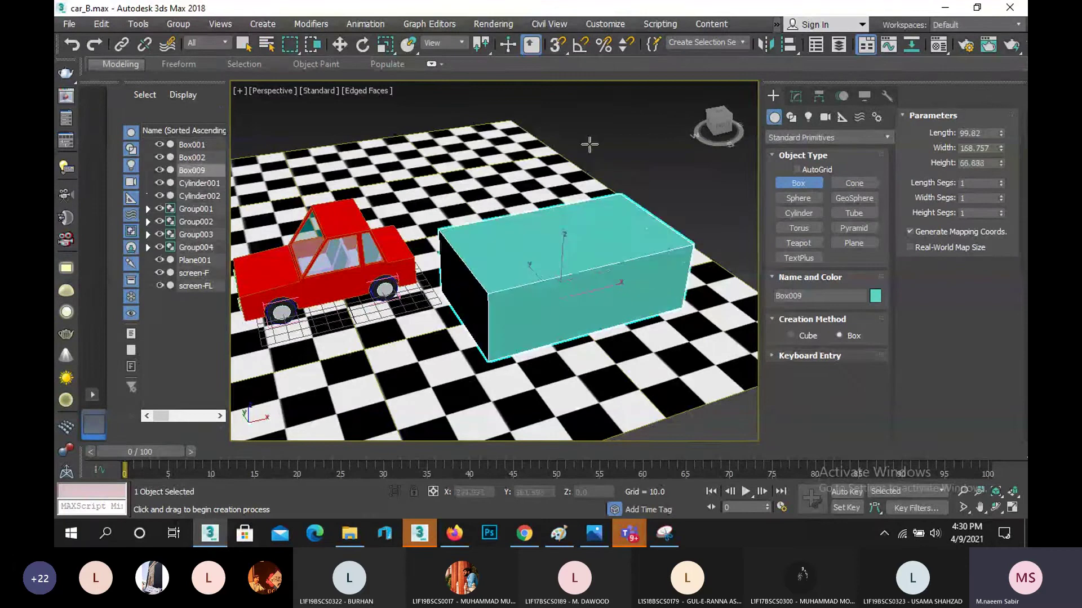
left_click(589, 115)
key("r")
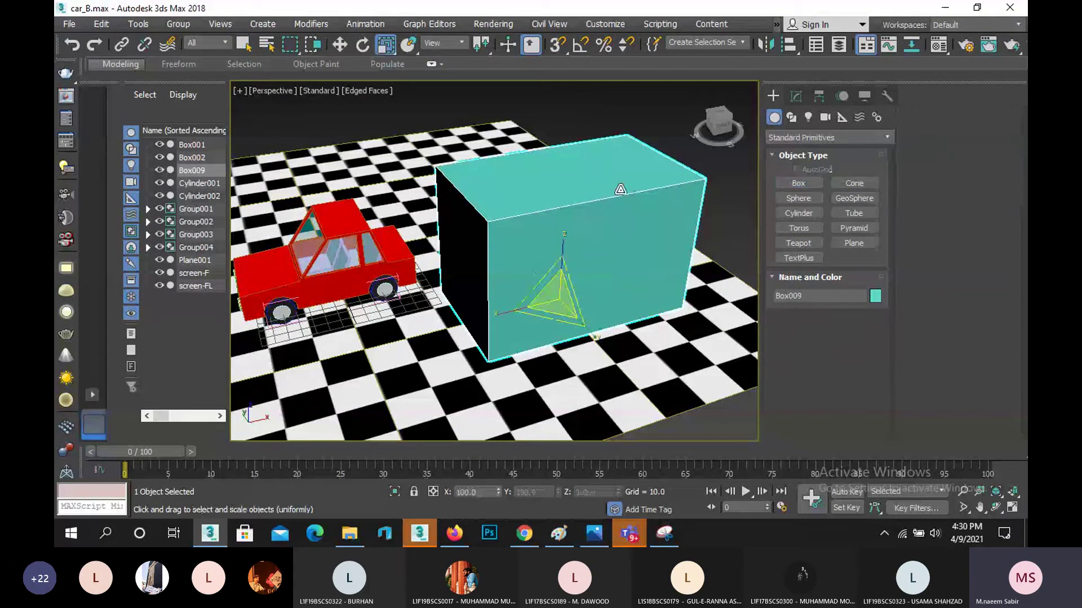
middle_click_drag(623, 186, 840, 431, "alt")
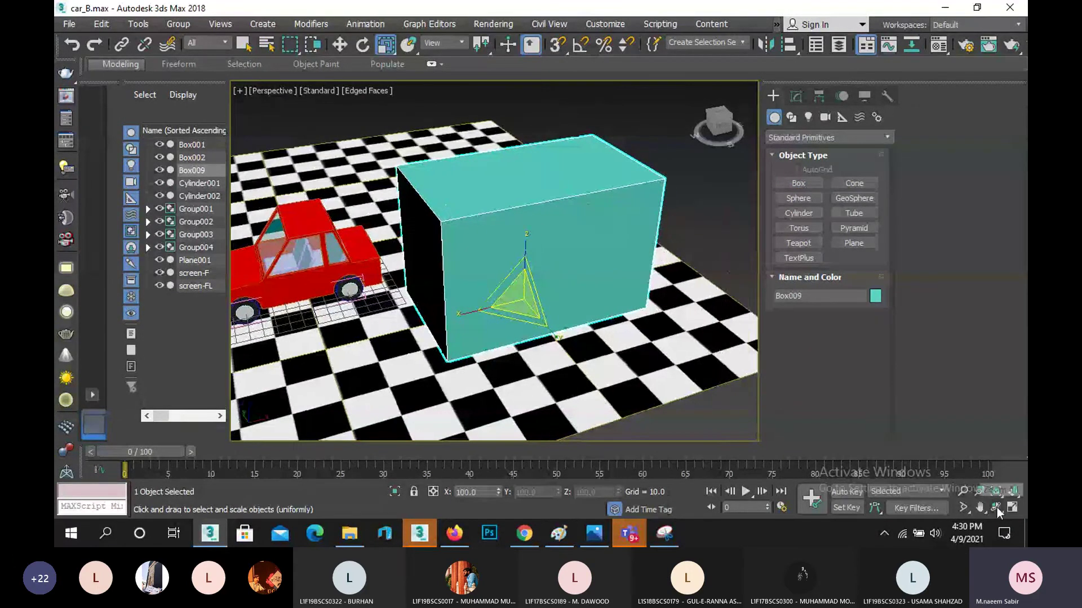
middle_click_drag(619, 253, 507, 285, "alt")
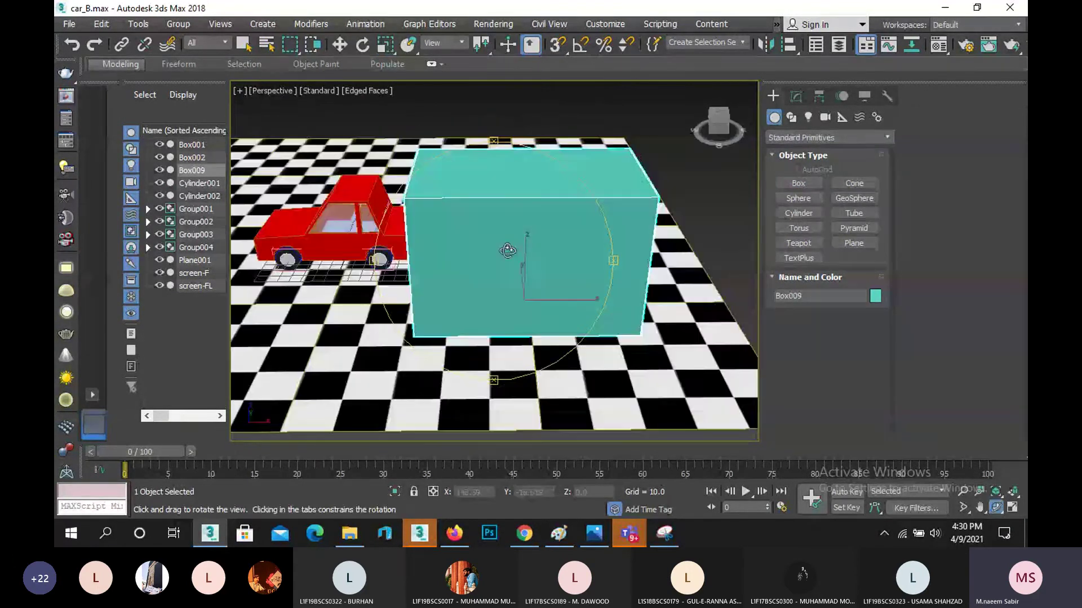
- Switch to Paint and sketch a square, a chamfered and a rounded corner profile side by side with the thickest black brush
left_click(567, 531)
left_click(510, 60)
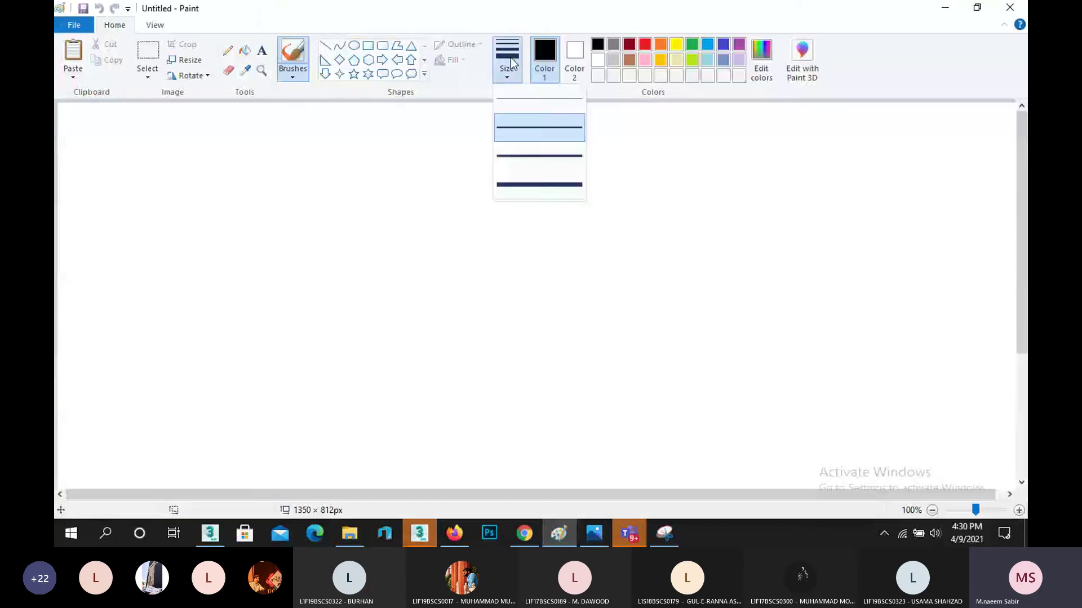
left_click(538, 184)
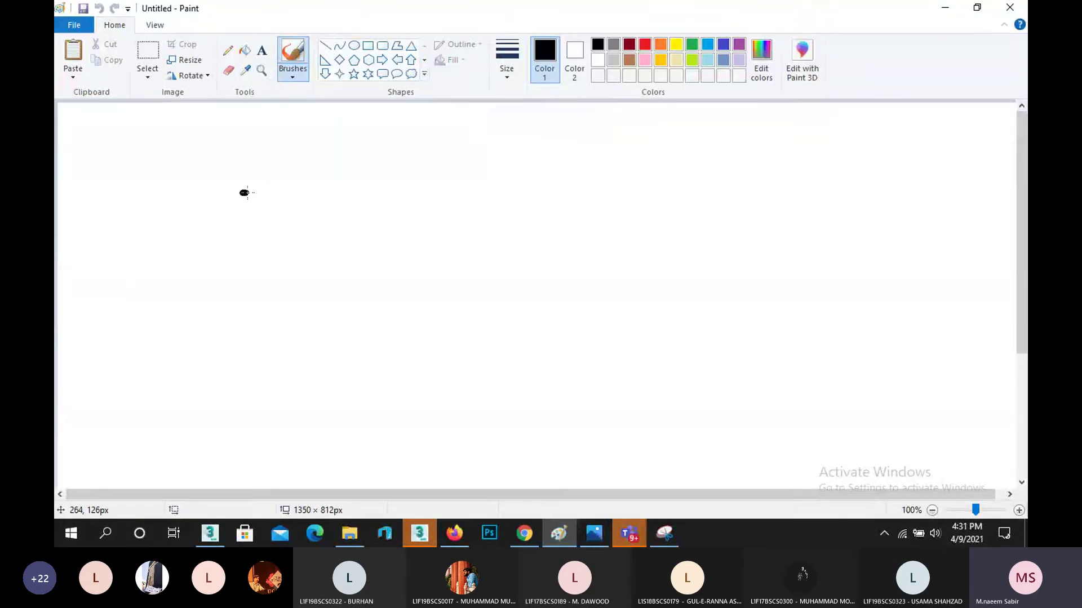
mouse_move(244, 193)
left_mouse_down()
mouse_move(408, 193)
mouse_move(411, 396)
mouse_move(226, 407)
left_mouse_up()
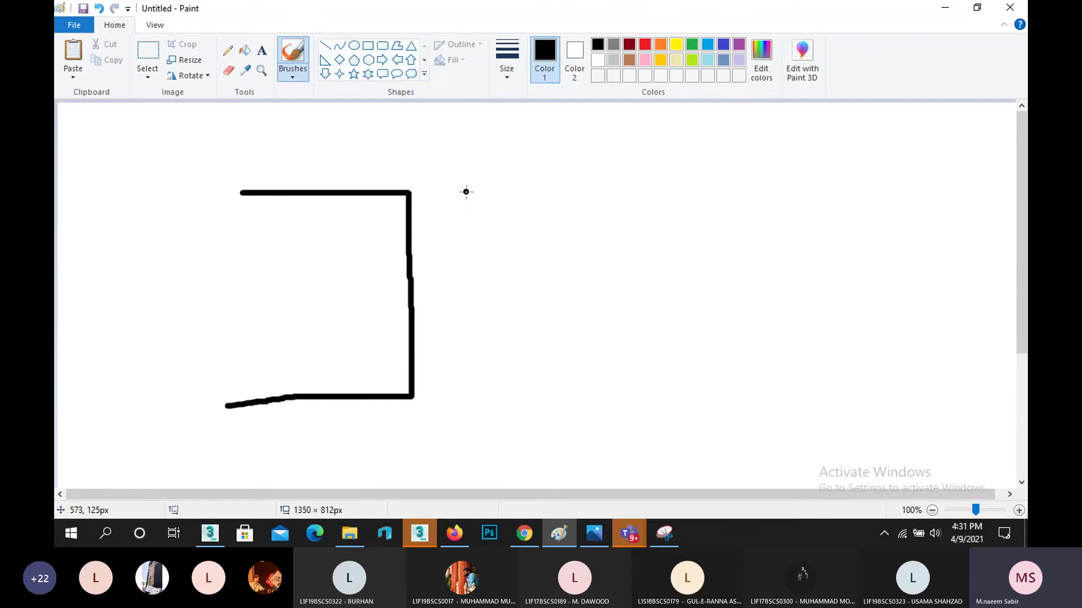
mouse_move(466, 191)
left_mouse_down()
mouse_move(560, 191)
mouse_move(624, 251)
mouse_move(625, 363)
mouse_move(460, 370)
left_mouse_up()
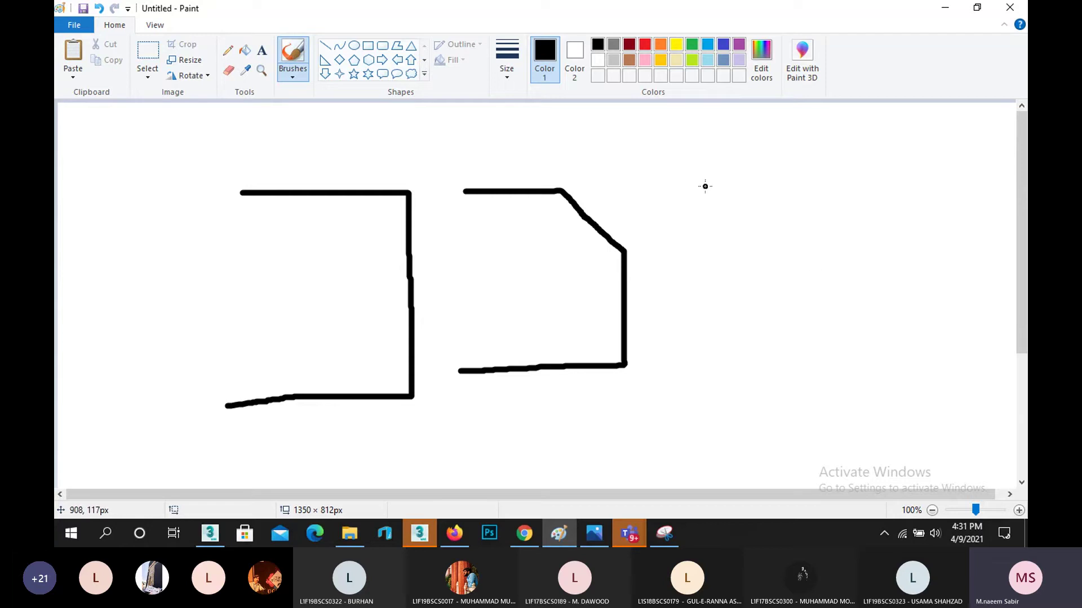
mouse_move(705, 186)
left_mouse_down()
mouse_move(876, 179)
mouse_move(909, 216)
mouse_move(917, 348)
left_mouse_up()
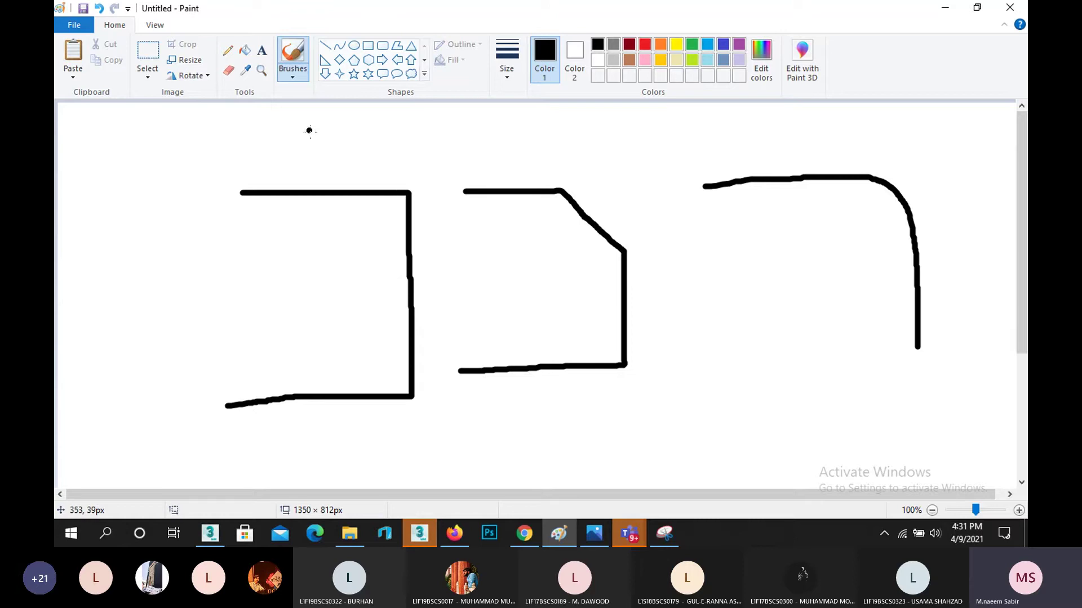
- Circle the corner of each of the three sketched profiles and return to 3ds Max
mouse_move(388, 160)
left_mouse_down()
mouse_move(422, 198)
mouse_move(411, 212)
mouse_move(375, 208)
mouse_move(396, 159)
left_mouse_up()
mouse_move(545, 214)
left_mouse_down()
mouse_move(555, 170)
mouse_move(633, 189)
mouse_move(670, 249)
mouse_move(590, 290)
mouse_move(532, 221)
mouse_move(542, 199)
left_mouse_up()
mouse_move(849, 133)
left_mouse_down()
mouse_move(948, 283)
mouse_move(848, 291)
mouse_move(781, 191)
mouse_move(834, 128)
left_mouse_up()
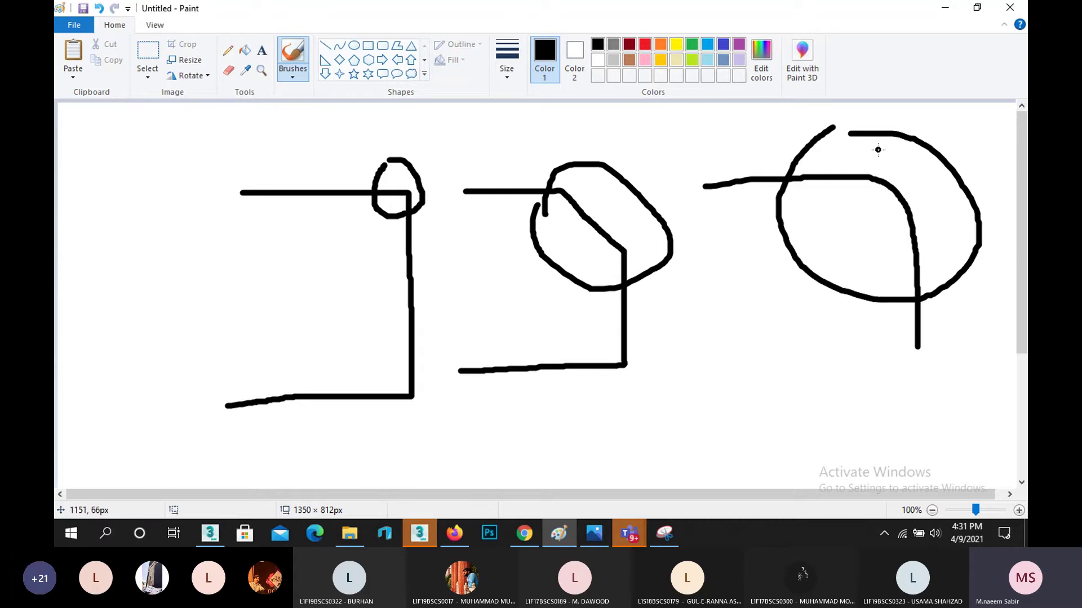
left_click(953, 15)
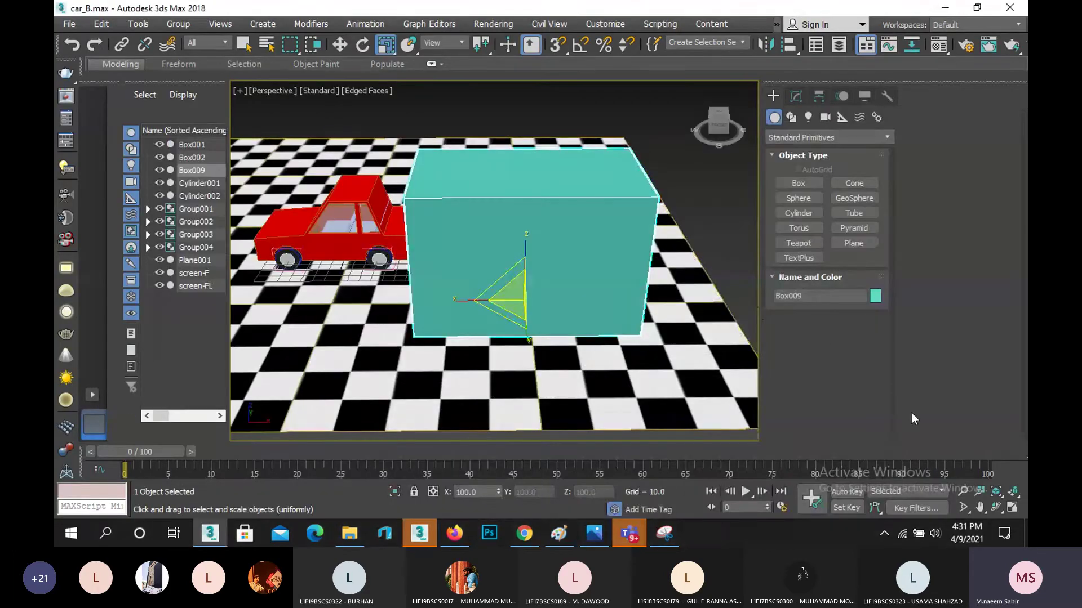
- Convert the tall box beside the car to an Editable Poly
left_click(995, 507)
left_click_drag(500, 294, 484, 288)
key("r")
right_click(511, 220)
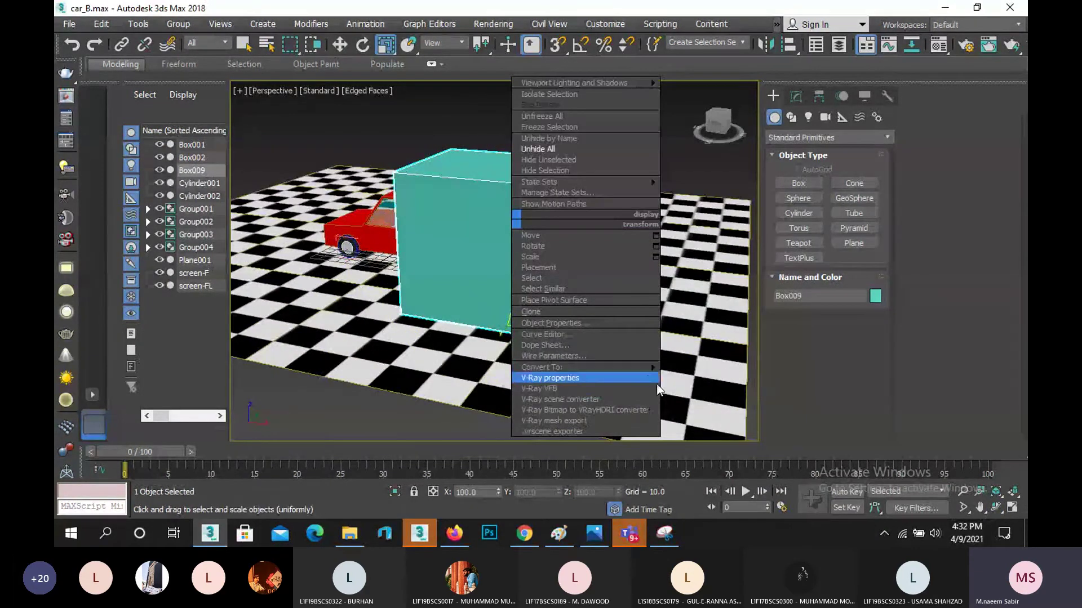
mouse_move(653, 369)
left_click(710, 378)
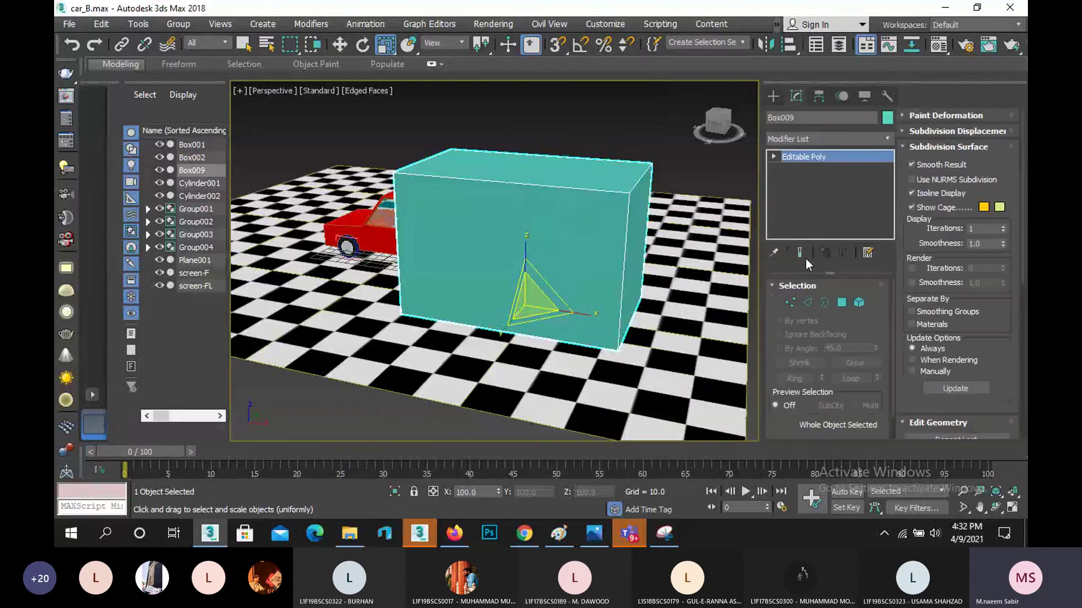
- Select the short top edge at the end of the box facing away from the car in Edge mode and activate the Move tool
left_click(807, 302)
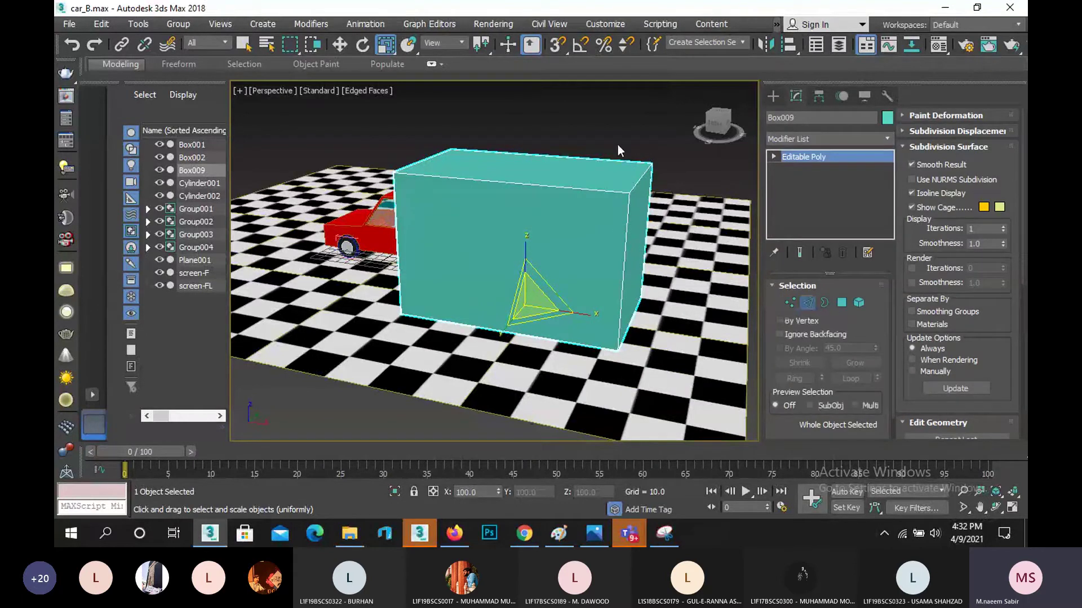
left_click(635, 182)
left_click(340, 45)
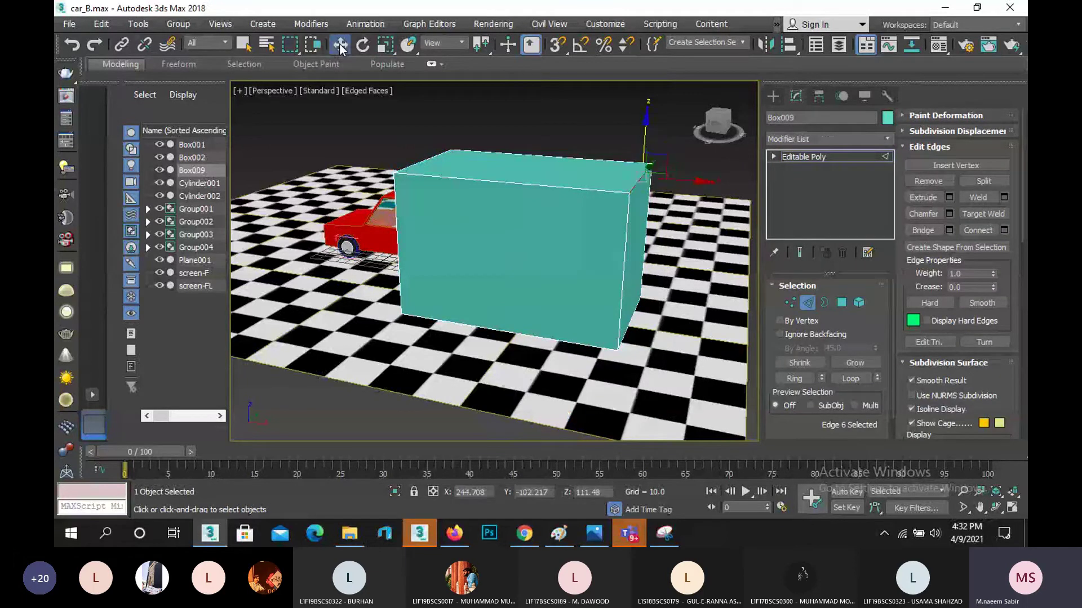
scroll(592, 212, "up", 5)
middle_click_drag(591, 213, 534, 221)
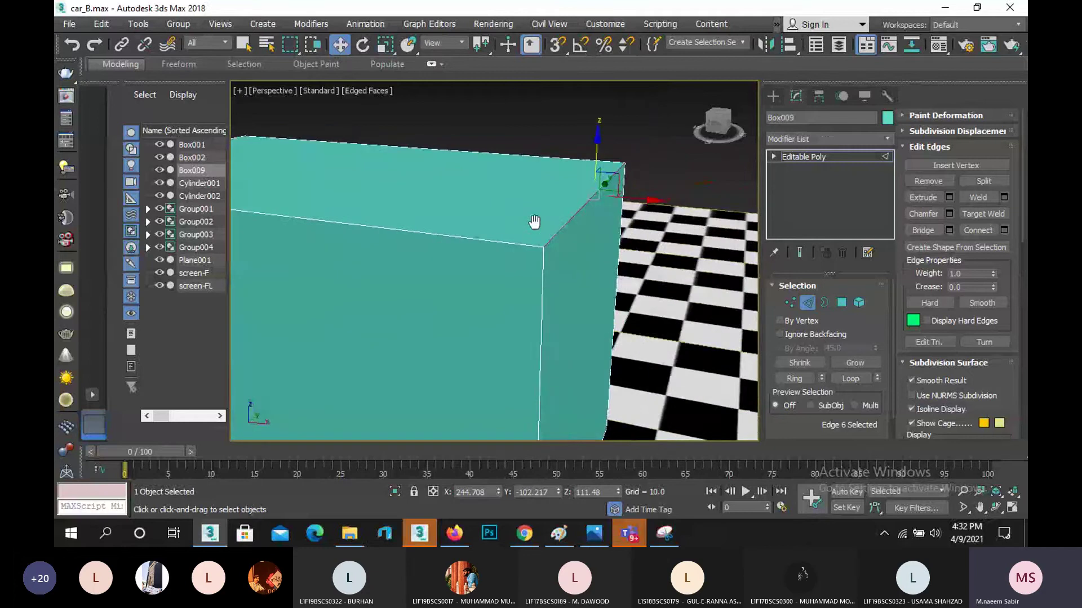
scroll(534, 221, "down", 4)
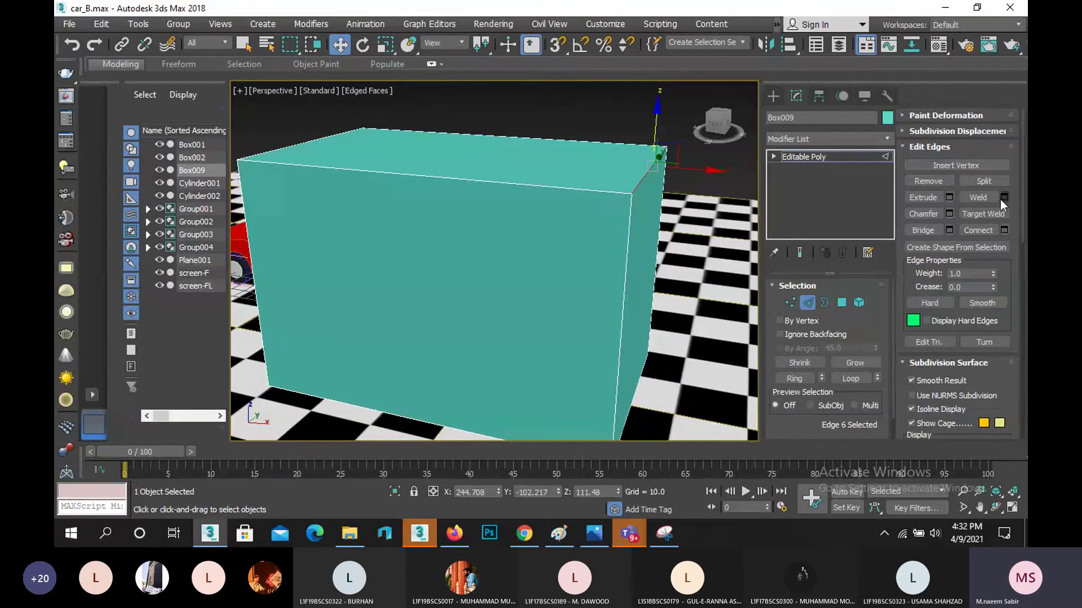
- Snip the box corner with the edge settings in Snipping Tool, circle the corner and Chamfer, and underline Edit Edges in red
left_click(665, 533)
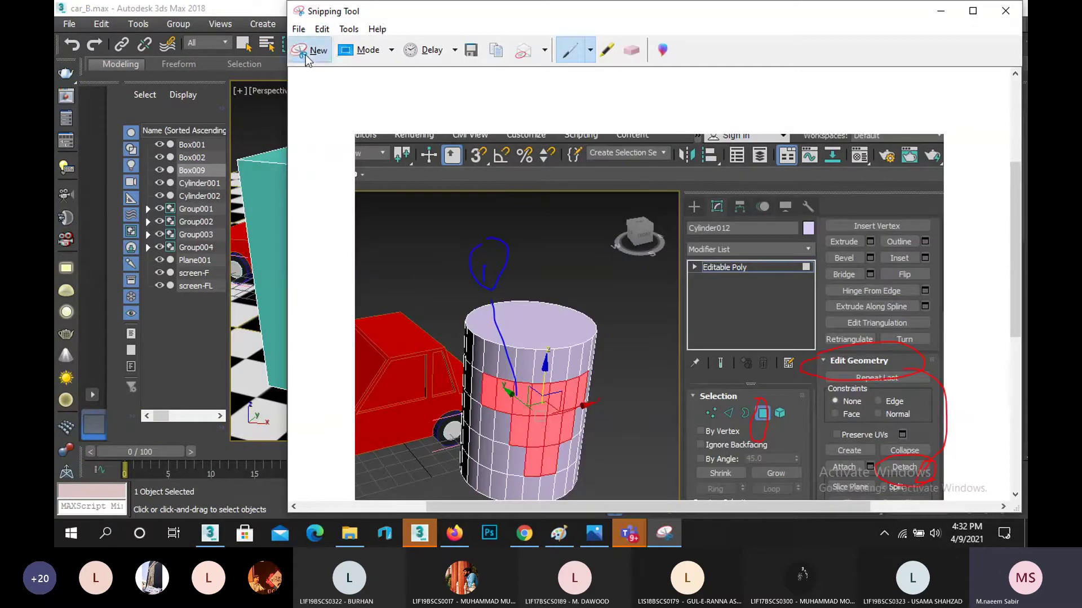
left_click(307, 51)
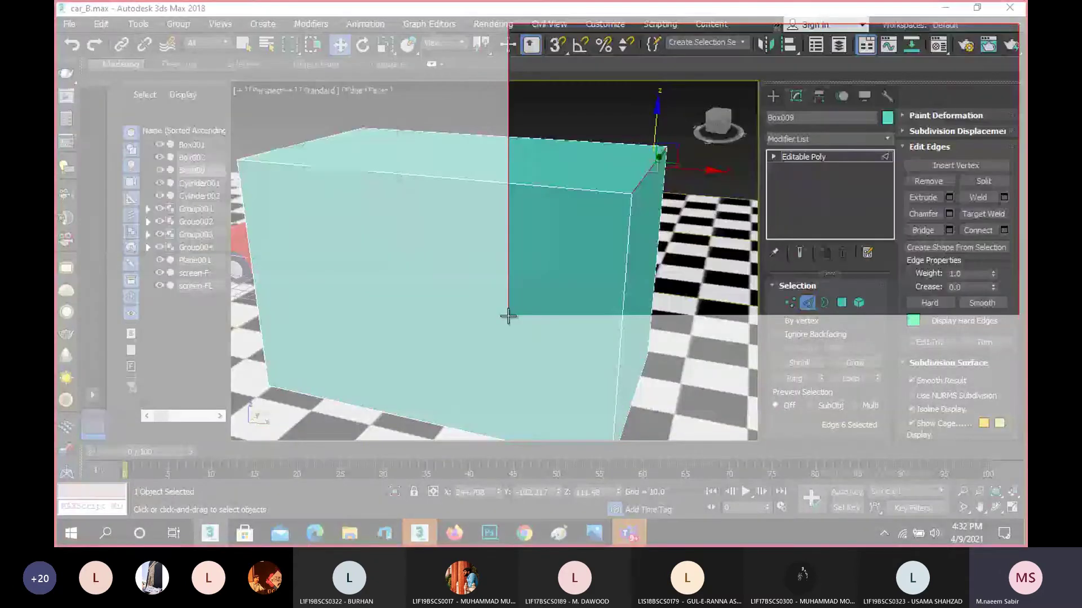
left_click_drag(507, 316, 502, 326)
left_click_drag(538, 295, 541, 333)
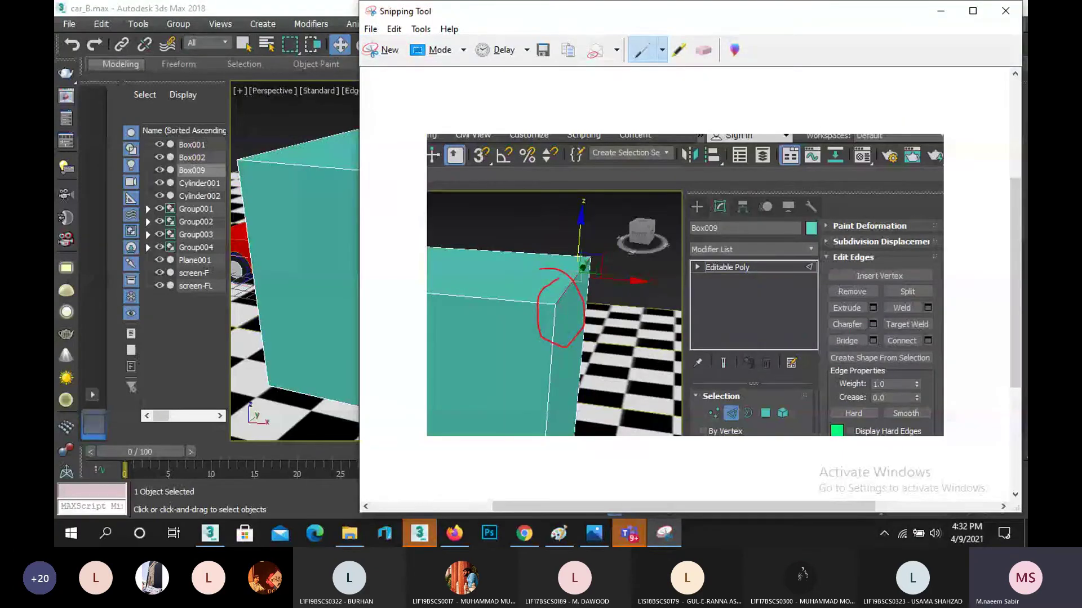
left_click_drag(828, 334, 838, 341)
left_click_drag(831, 263, 875, 262)
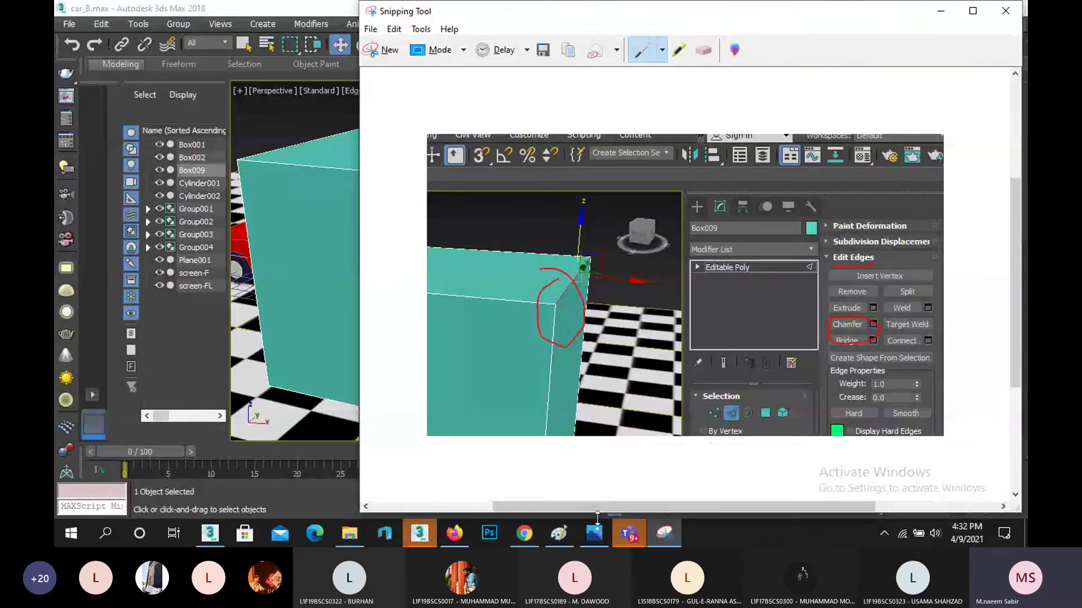
- Switch to the Microsoft Teams meeting chat, paste the annotated snip into the message field, and return to 3ds Max
left_click(626, 536)
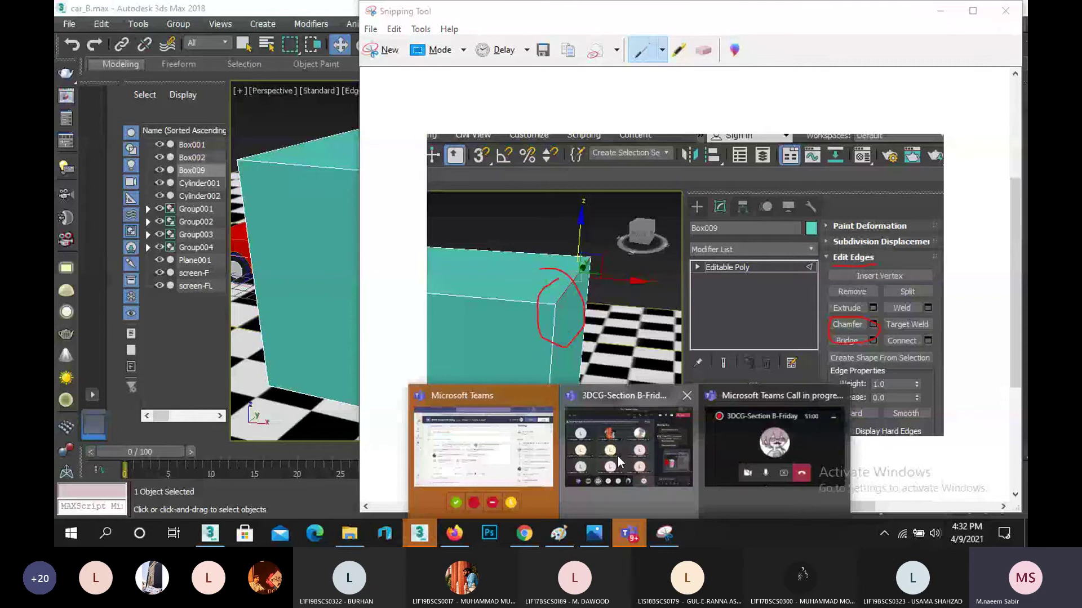
left_click(773, 466)
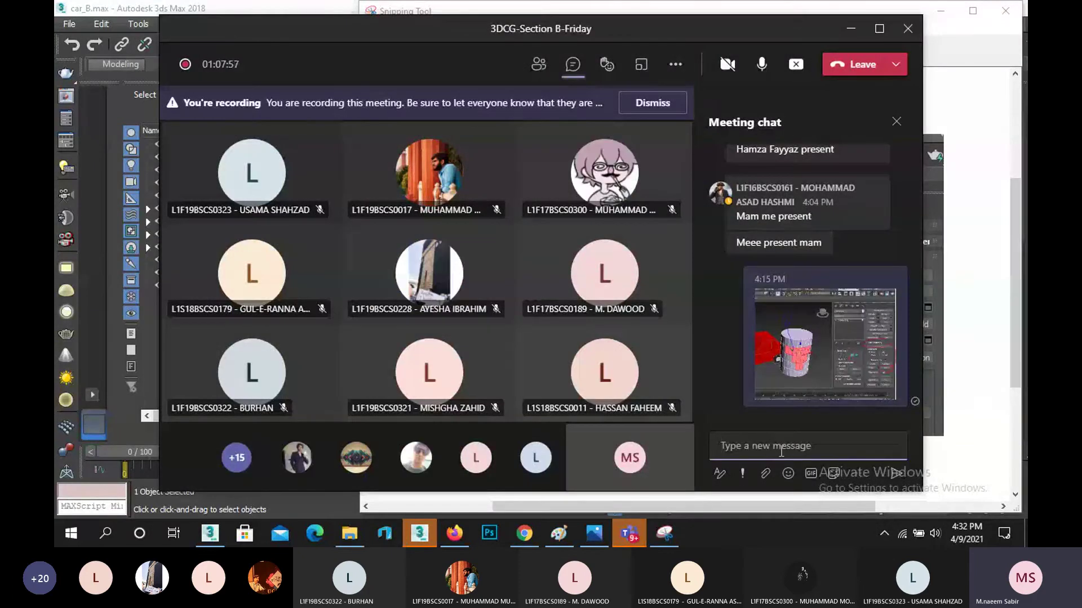
key("ctrl+v")
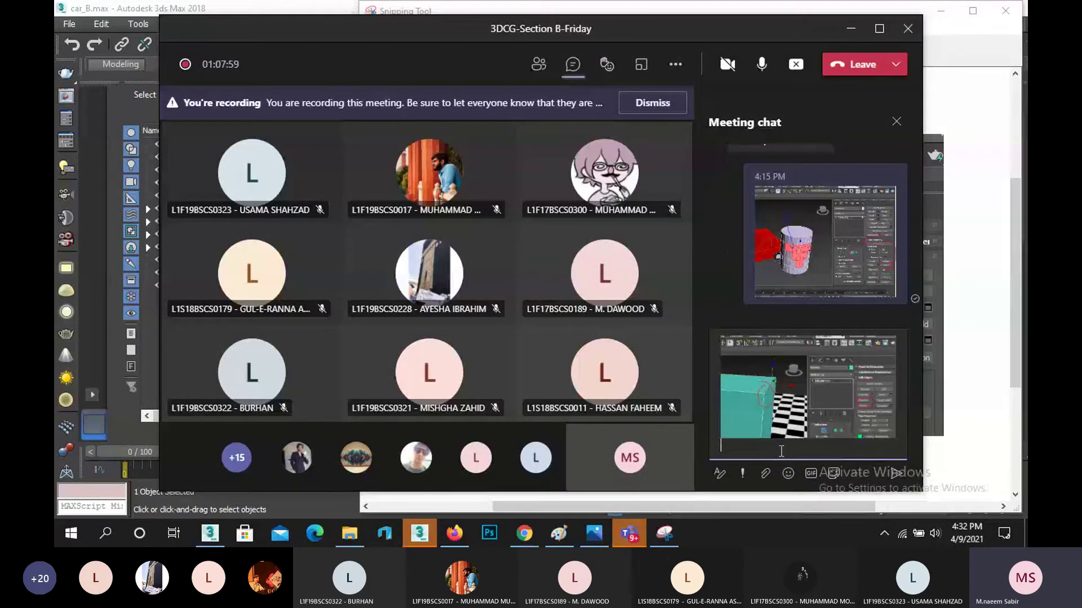
key("BackSpace")
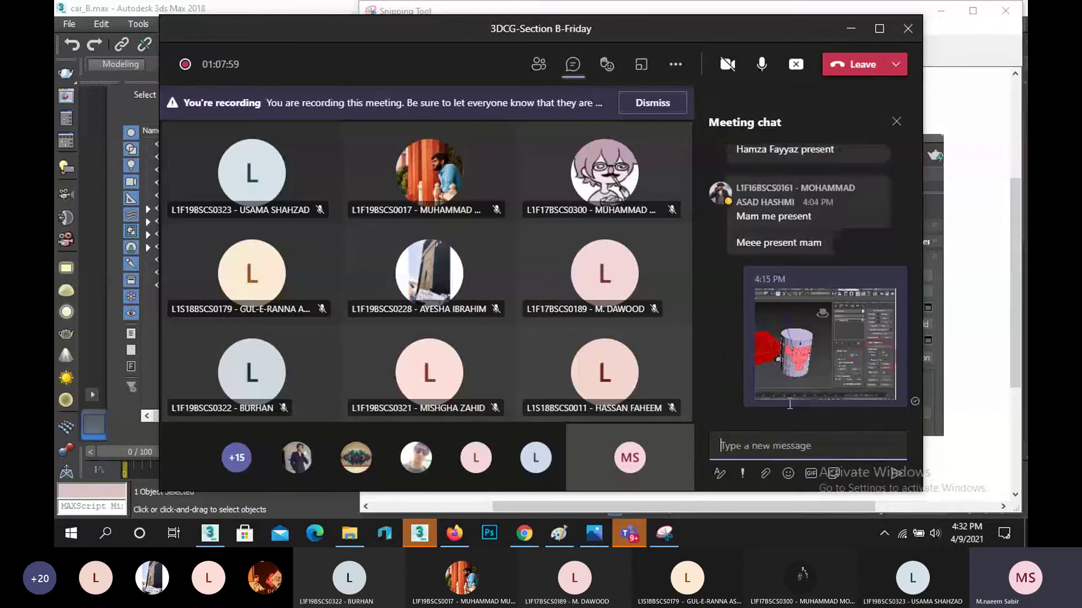
left_click(850, 29)
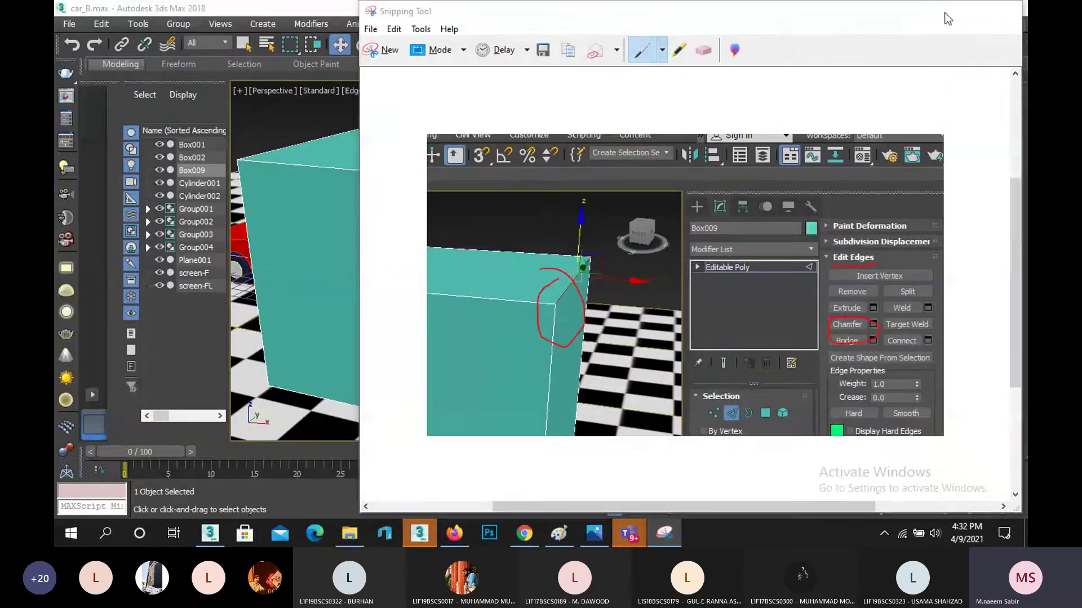
left_click(946, 13)
- Switch to Paint and undo the three circles drawn around the corner profiles
scroll(599, 192, "up", 3)
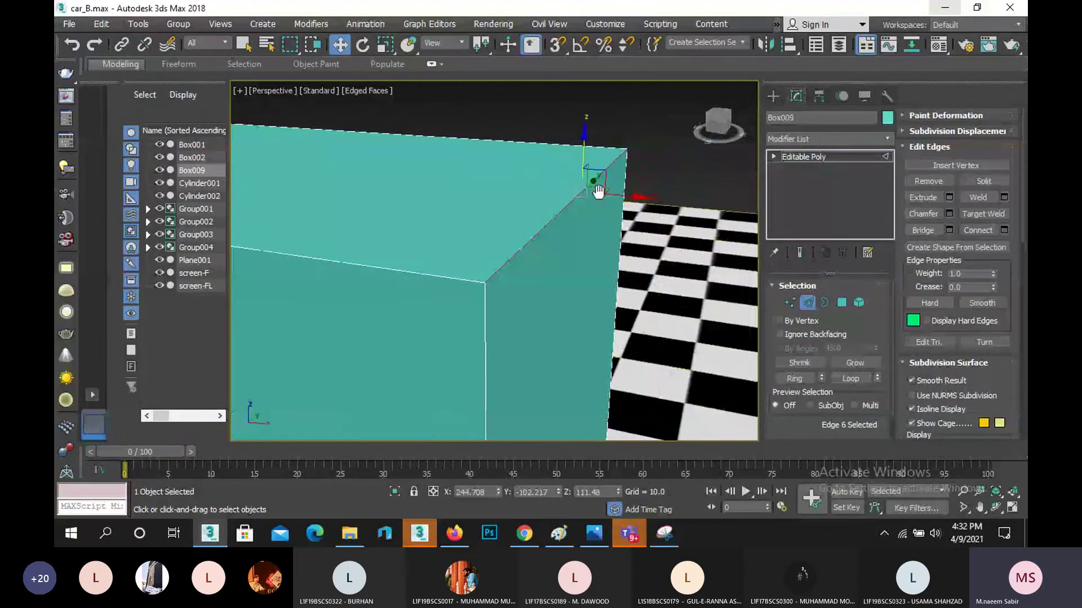
middle_click_drag(598, 192, 606, 192)
left_click(558, 532)
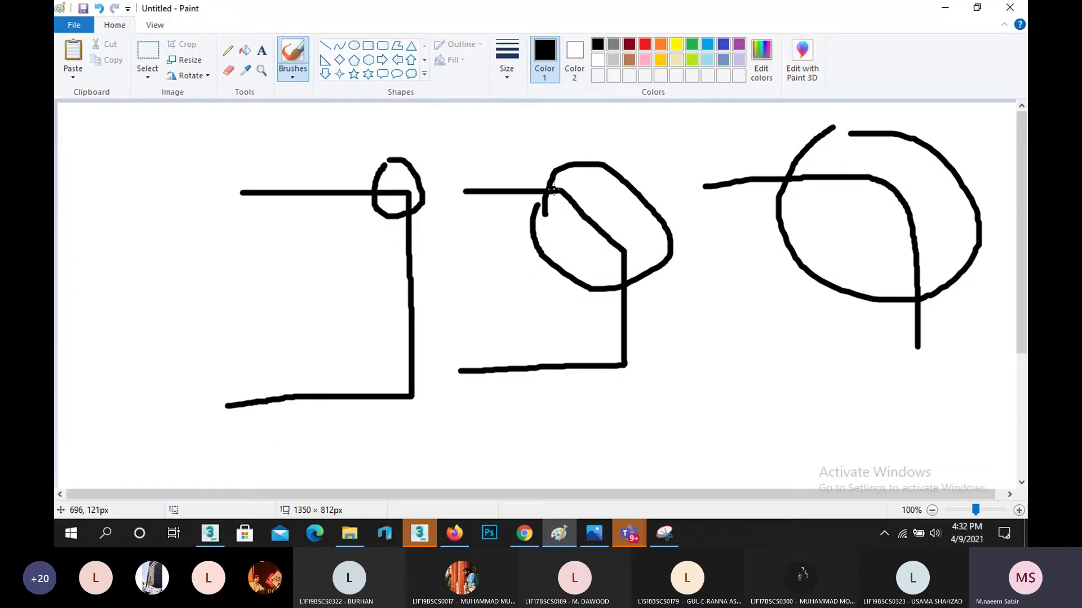
key("ctrl+z")
key("ctrl+z")
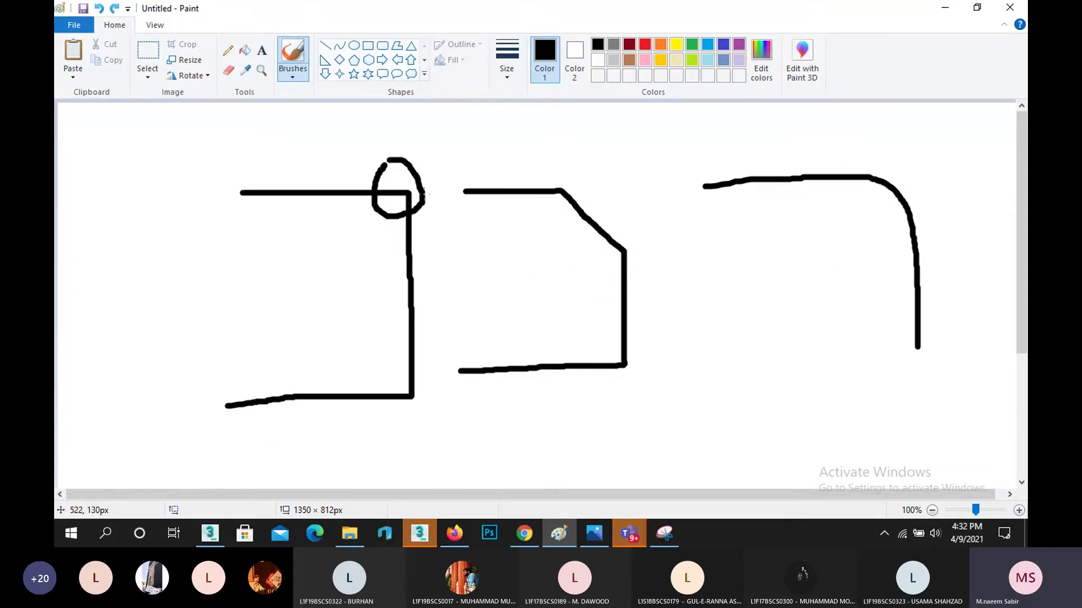
key("ctrl+z")
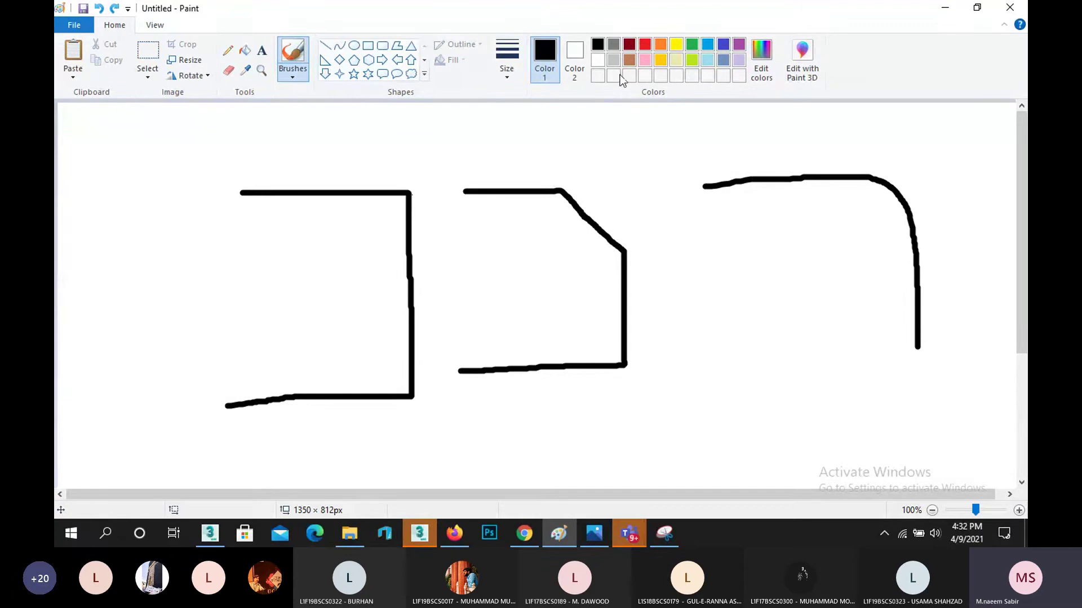
- Mark the square profile's upper corner and both ends of the chamfered profile's slope with red dots, and return to 3ds Max
left_click(645, 44)
left_click(406, 192)
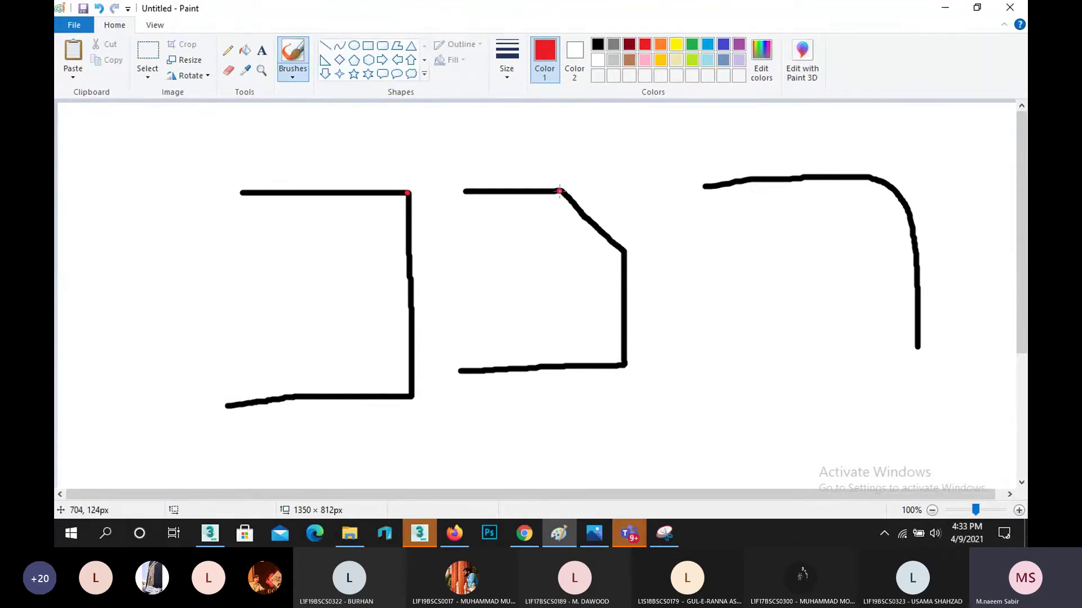
left_click(560, 192)
left_click(626, 256)
left_click(958, 13)
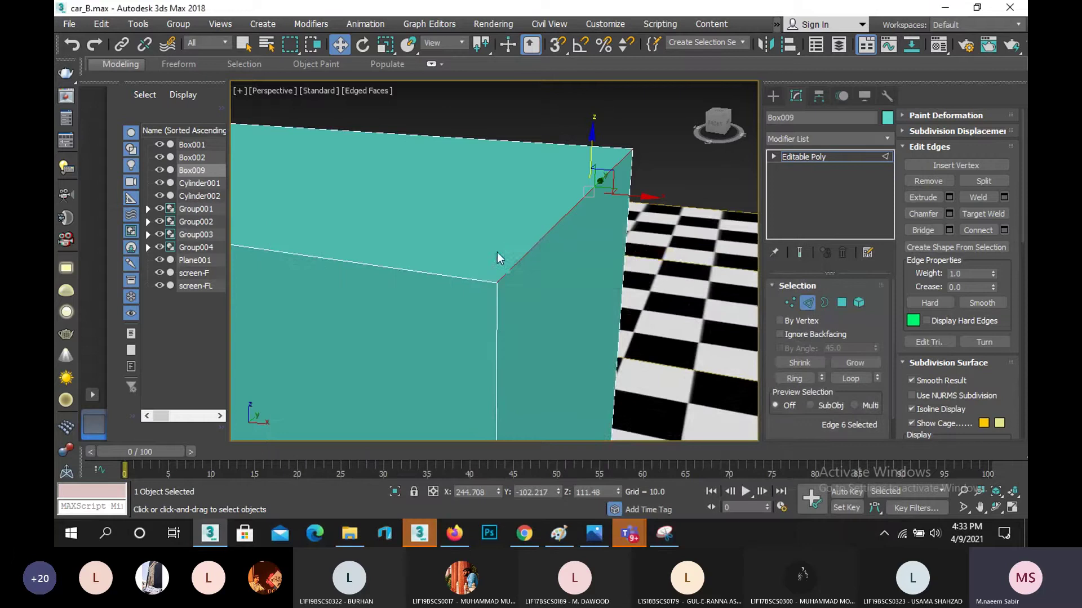
- Preview a chamfer of 22.523 on the box's selected top edge and check its profile in the Front view
left_click(503, 263)
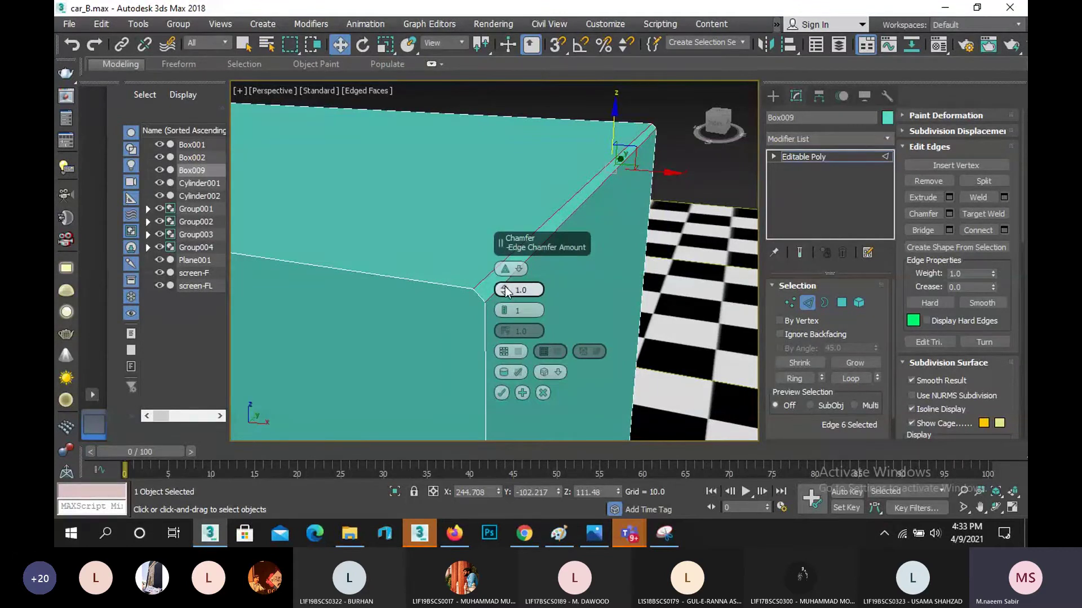
left_click_drag(505, 289, 518, 202)
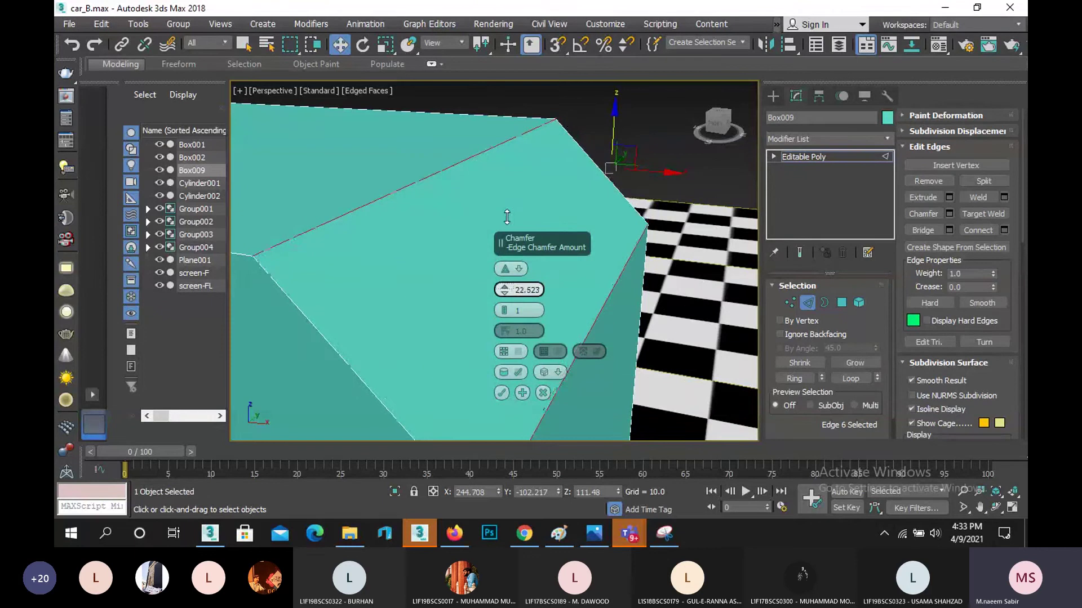
left_click(996, 507)
left_click_drag(478, 243, 445, 163)
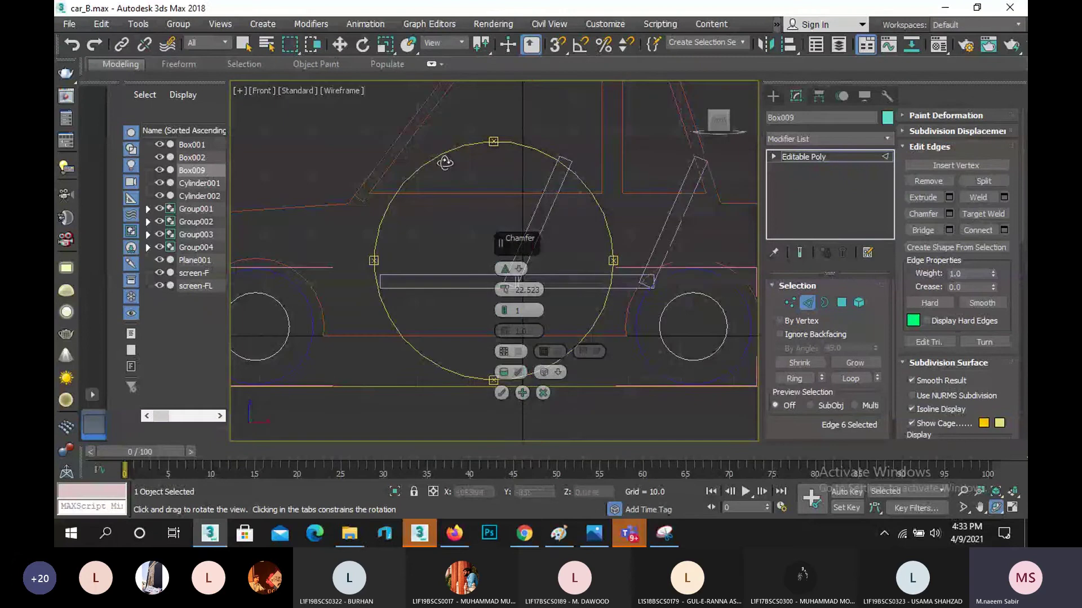
key("f")
middle_click_drag(451, 224, 296, 266)
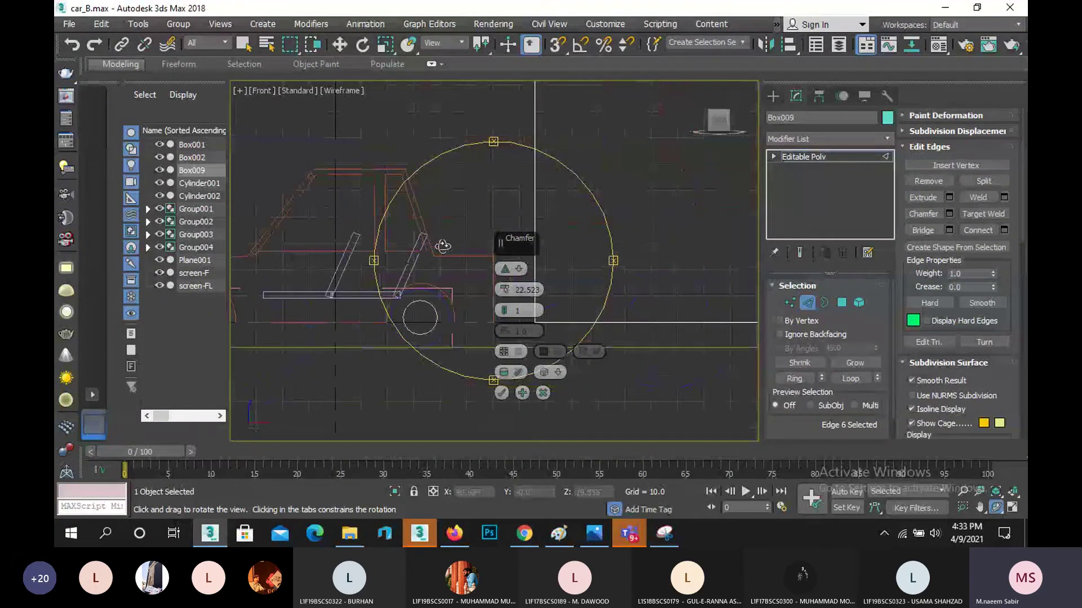
scroll(297, 267, "down", 5)
scroll(491, 223, "up", 3)
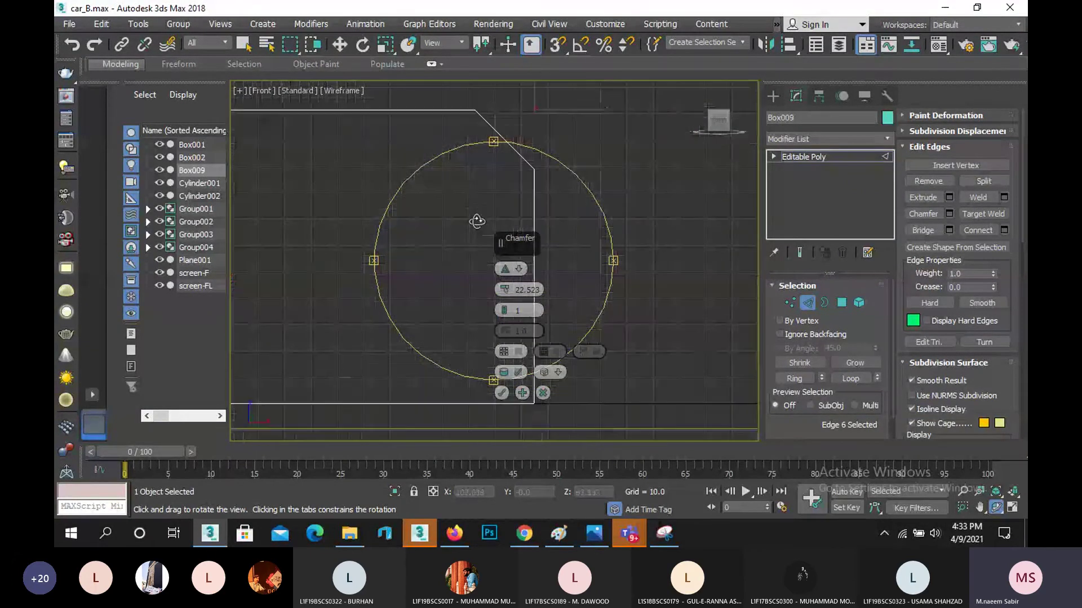
- Increase the edge chamfer amount to 63.859, compare the profile with the Paint sketch, and apply the chamfer
left_click_drag(503, 291, 503, 210)
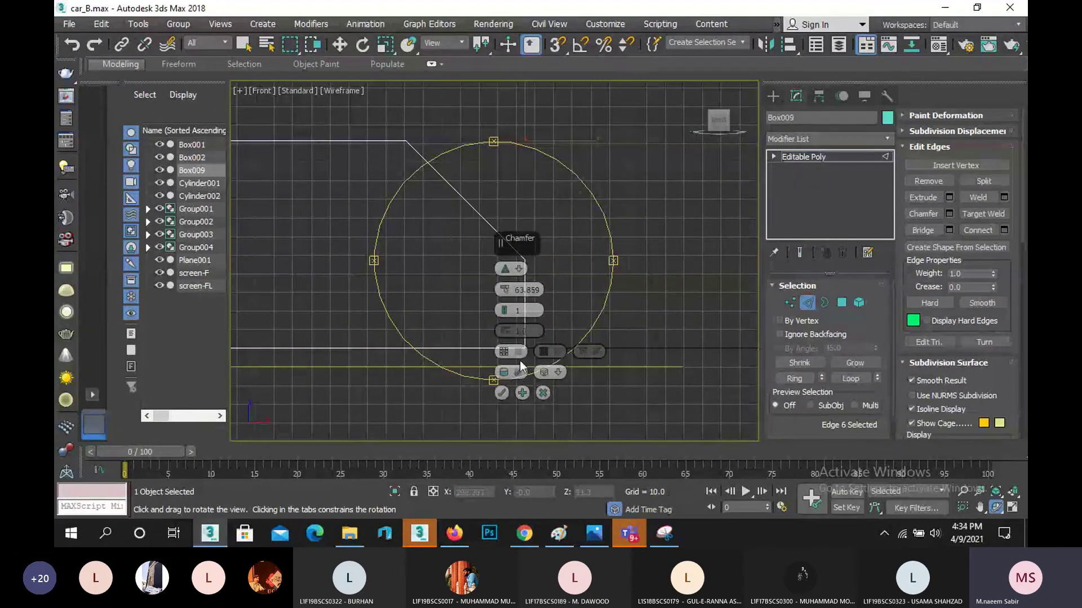
left_click(586, 545)
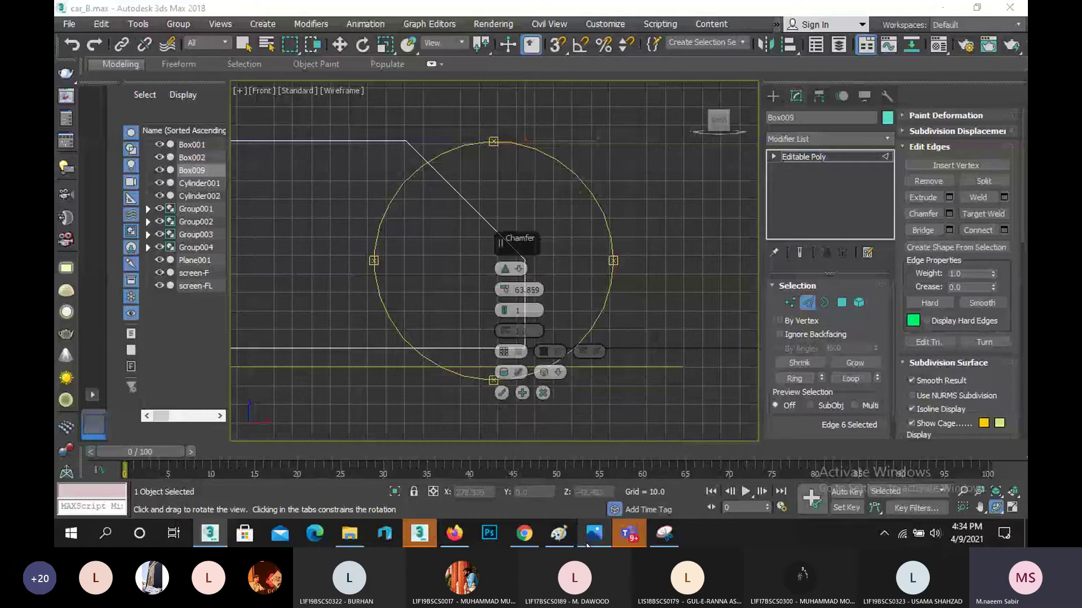
left_click(586, 545)
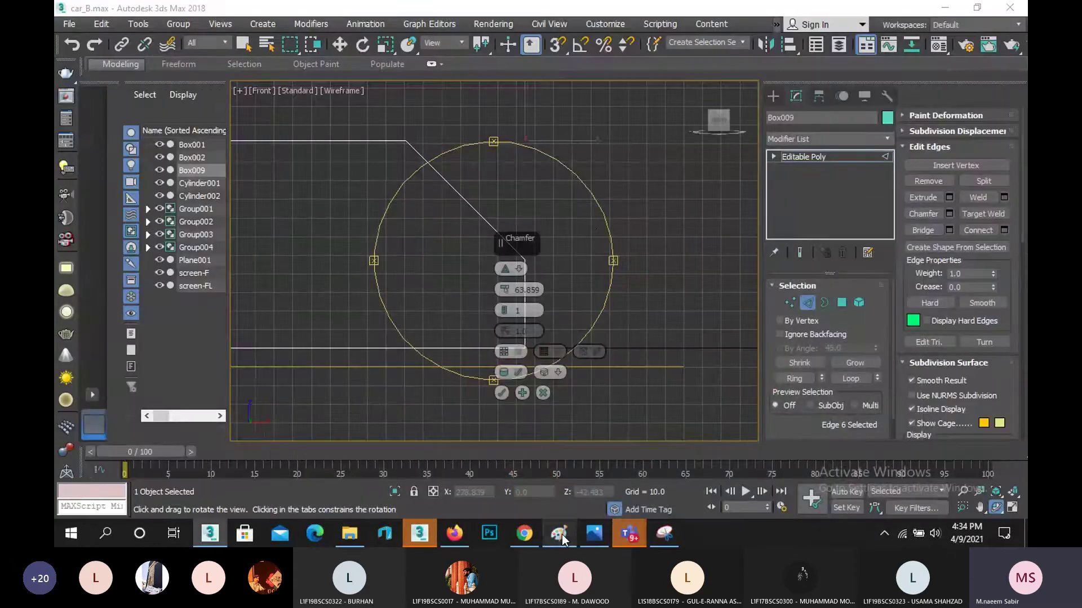
left_click(559, 533)
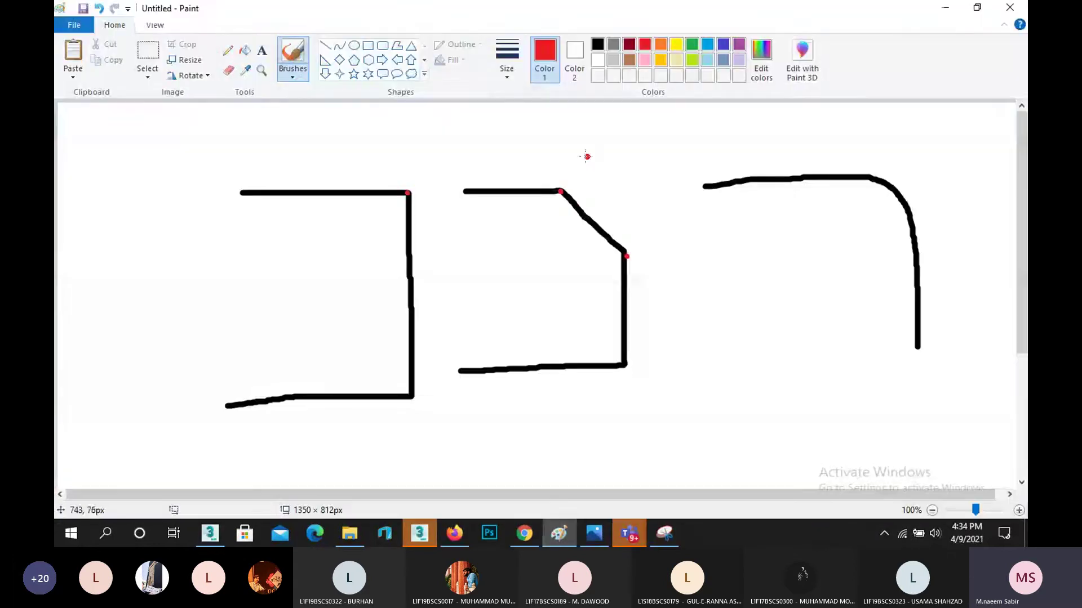
left_click(951, 13)
left_click(506, 391)
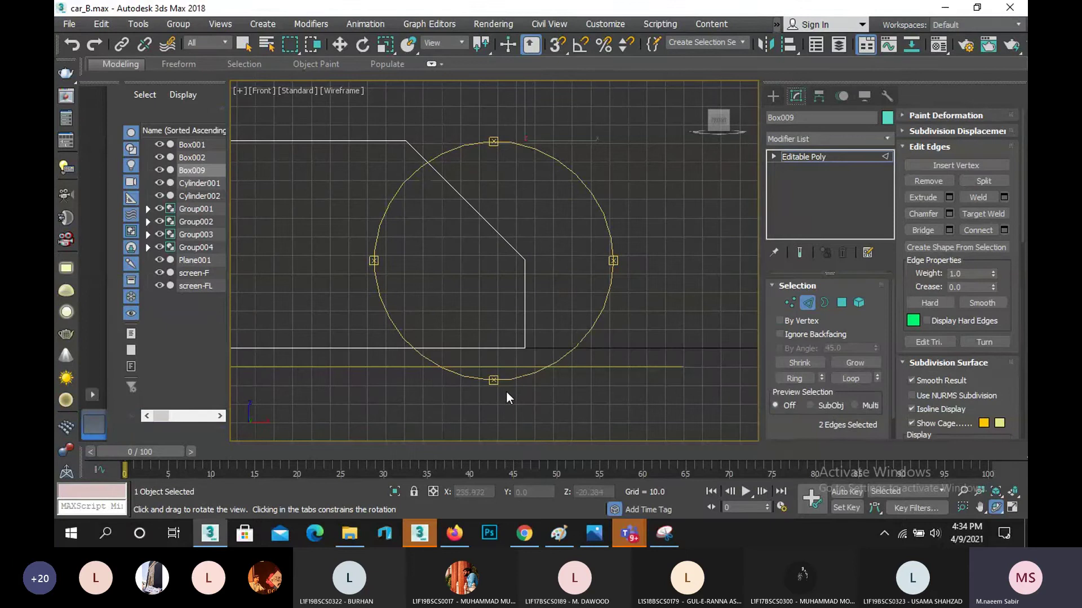
- Inspect the chamfered box from several sides in the Perspective view and undo the chamfer
key("p")
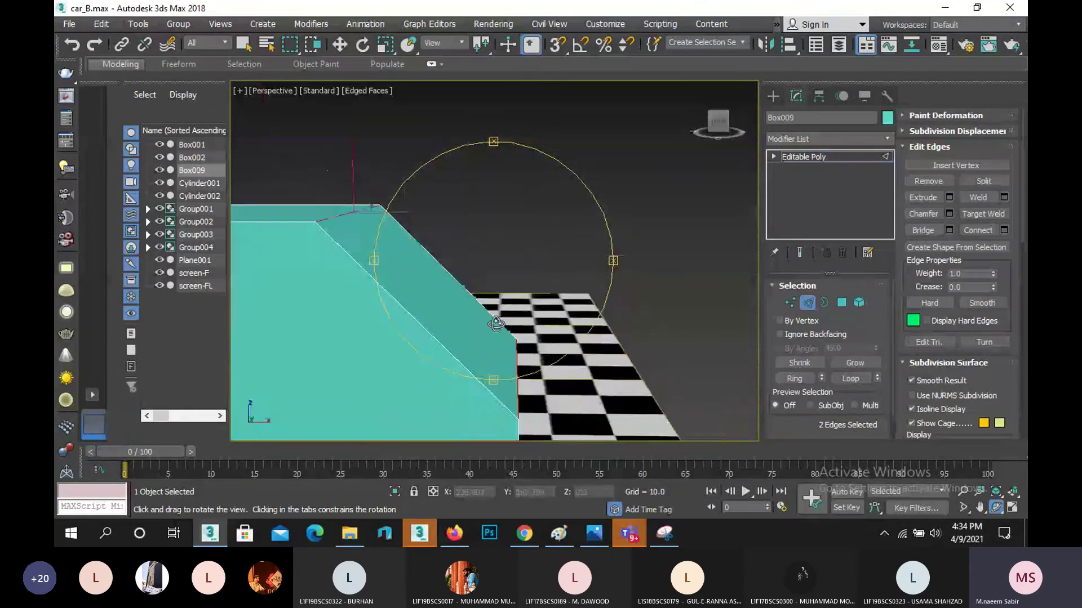
left_click_drag(496, 324, 433, 278)
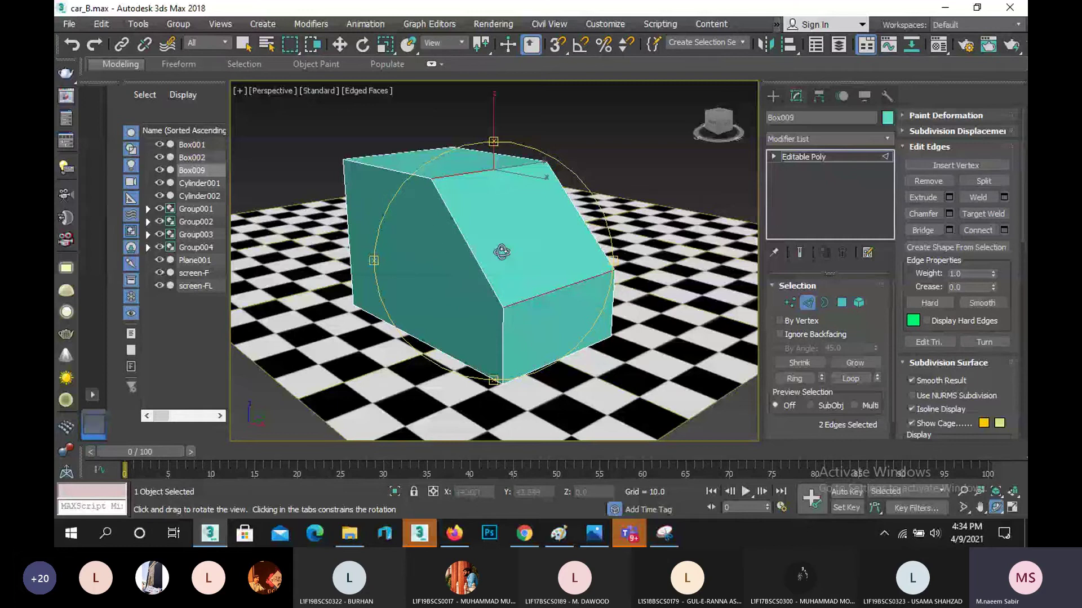
left_click_drag(535, 260, 555, 289)
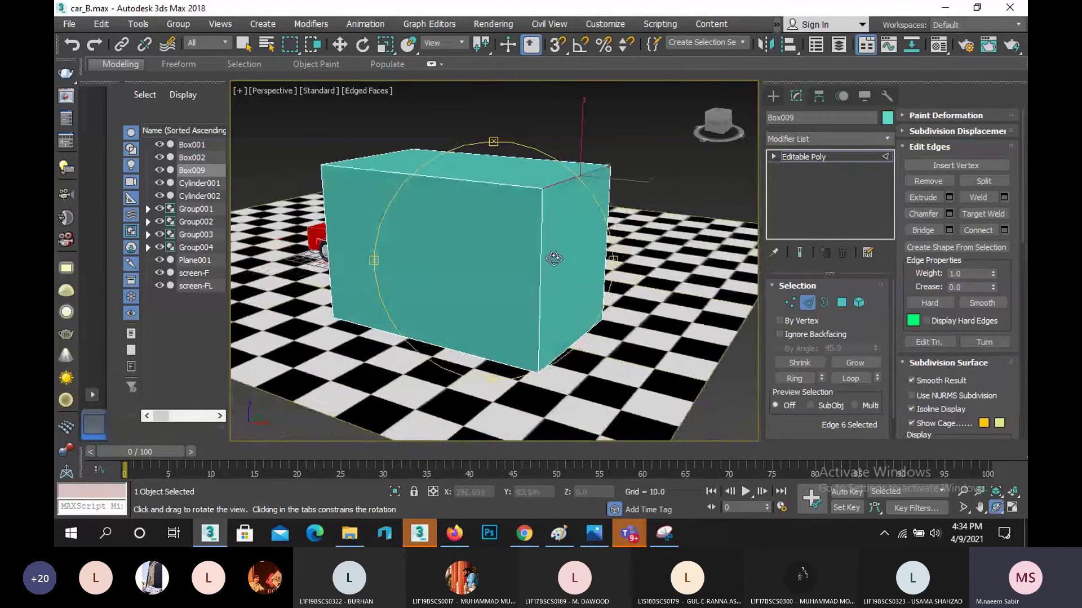
scroll(556, 293, "up", 5)
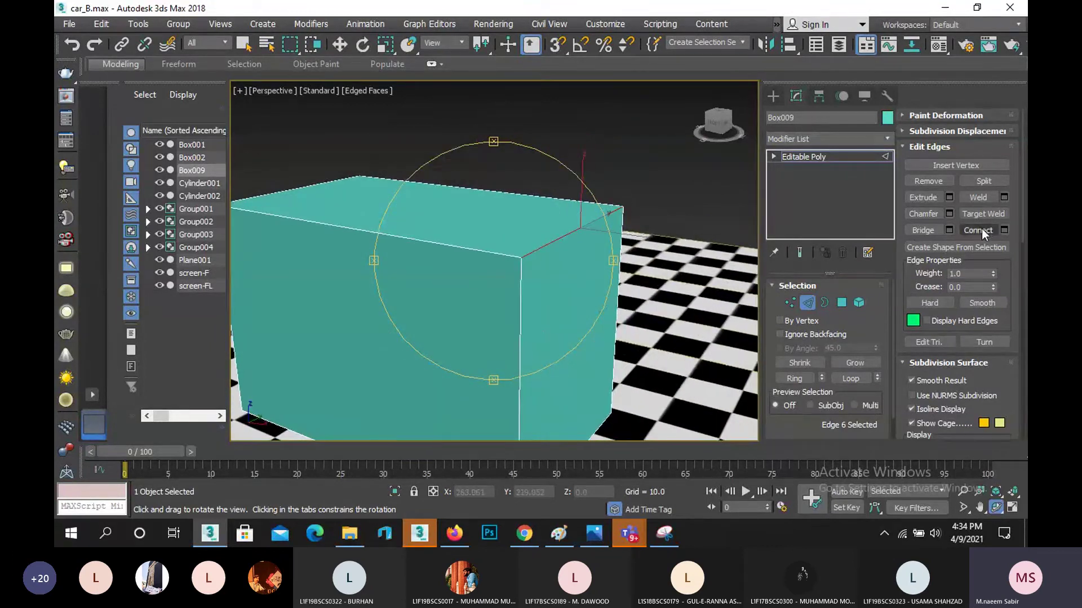
- Start a chamfer on the box's selected top edge and set the edge chamfer amount to 53.525 in the Front view
left_click(949, 214)
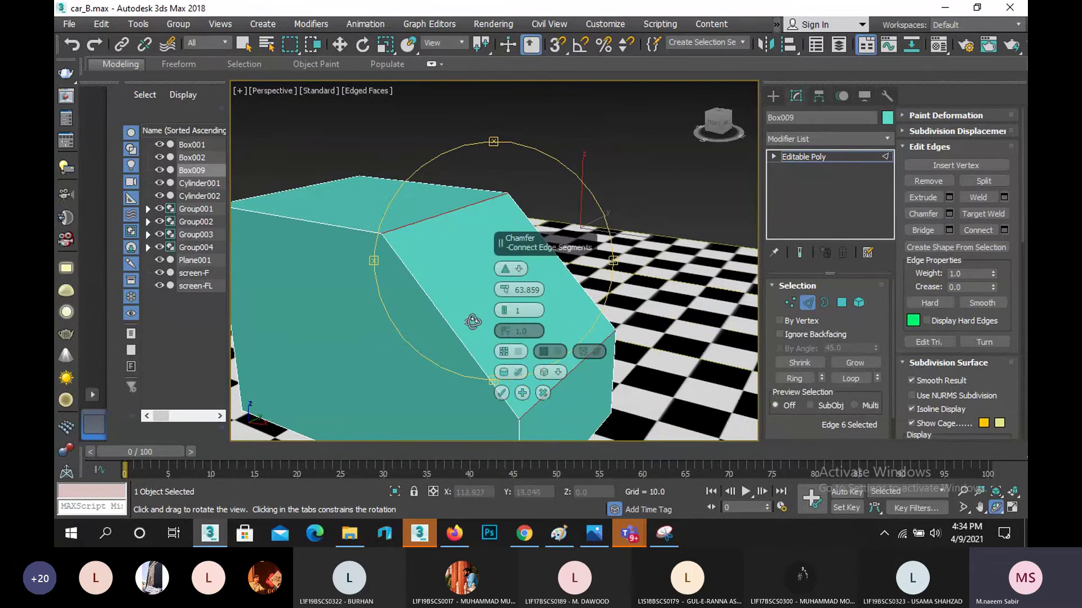
left_click_drag(475, 319, 505, 319)
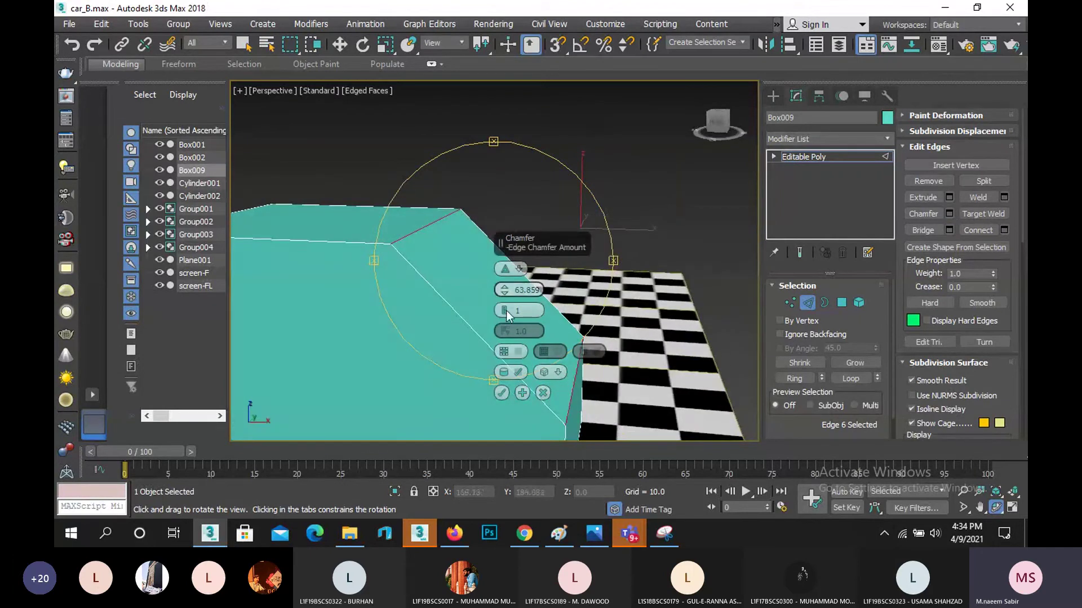
key("f")
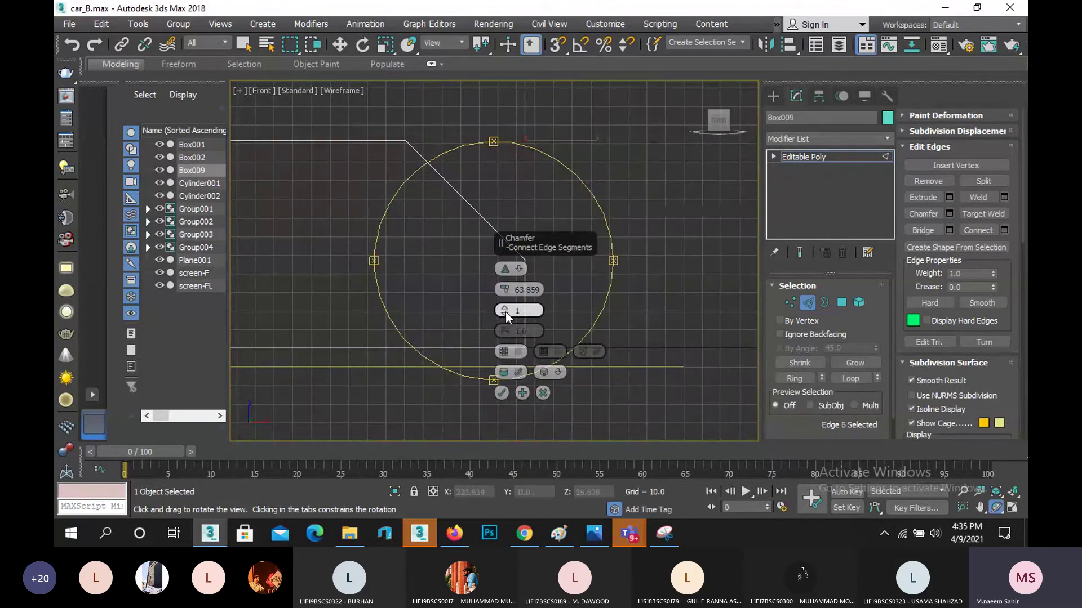
left_click_drag(506, 293, 502, 315)
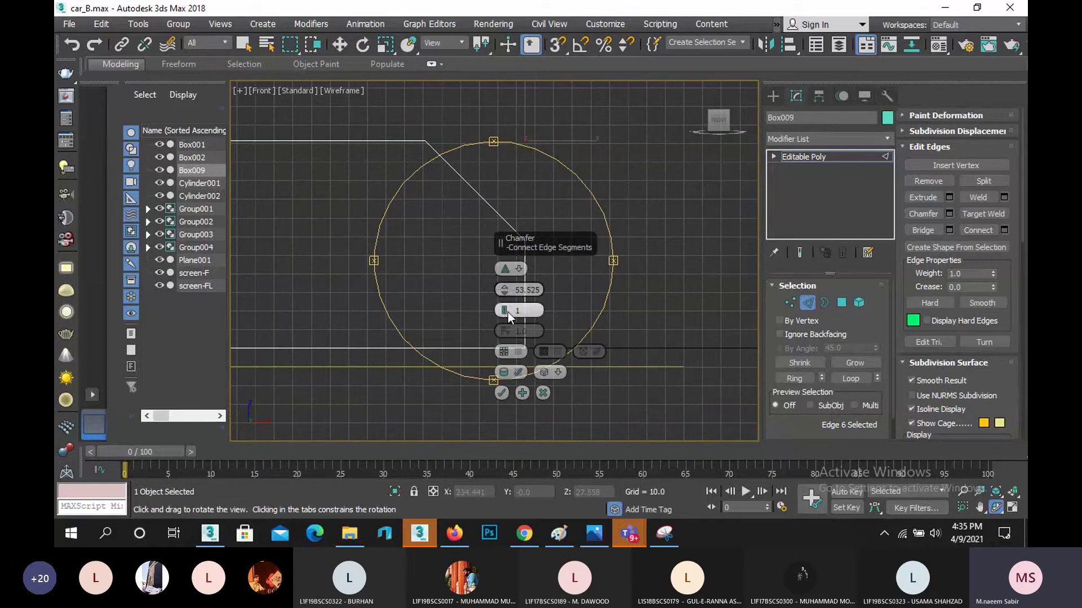
key("w")
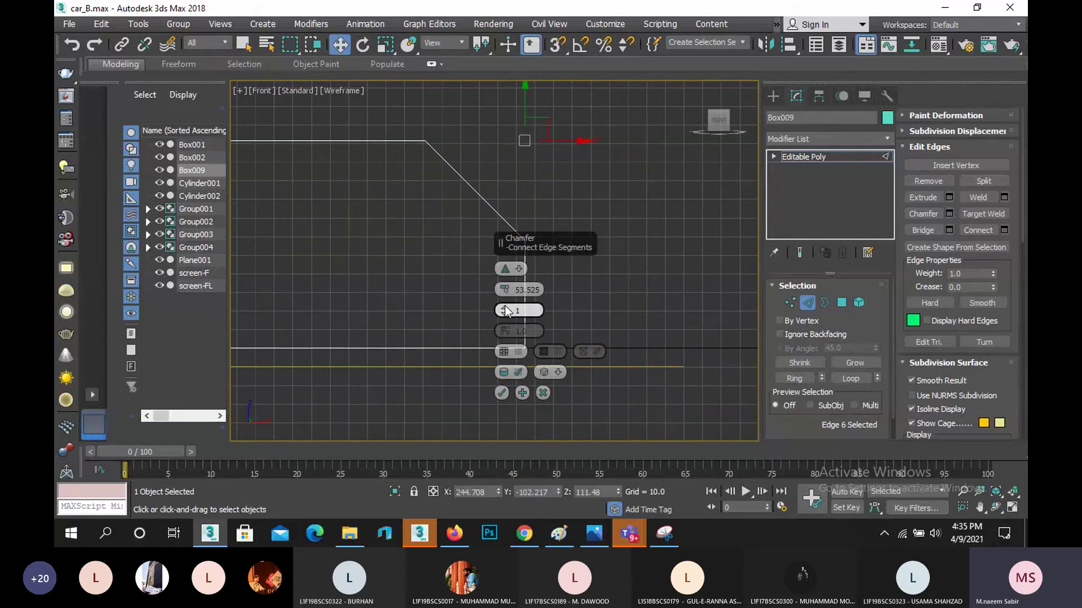
scroll(350, 256, "up", 3)
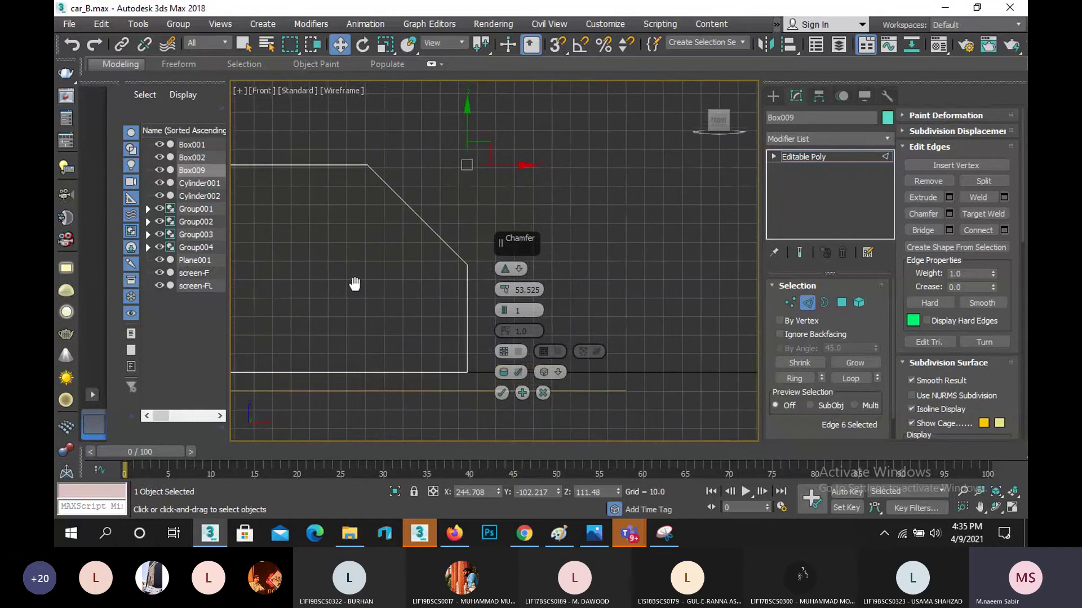
scroll(355, 285, "down", 3)
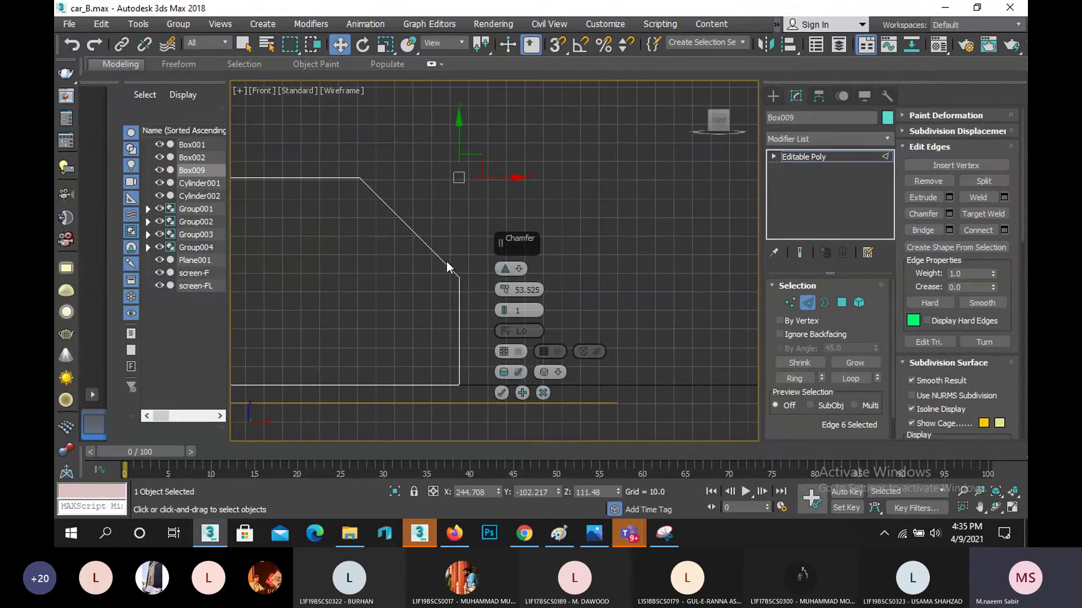
- Increase the chamfer's connect edge segments beyond 3 to round the box's corner, and apply the chamfer
left_click_drag(505, 311, 387, 187)
left_click_drag(504, 310, 503, 307)
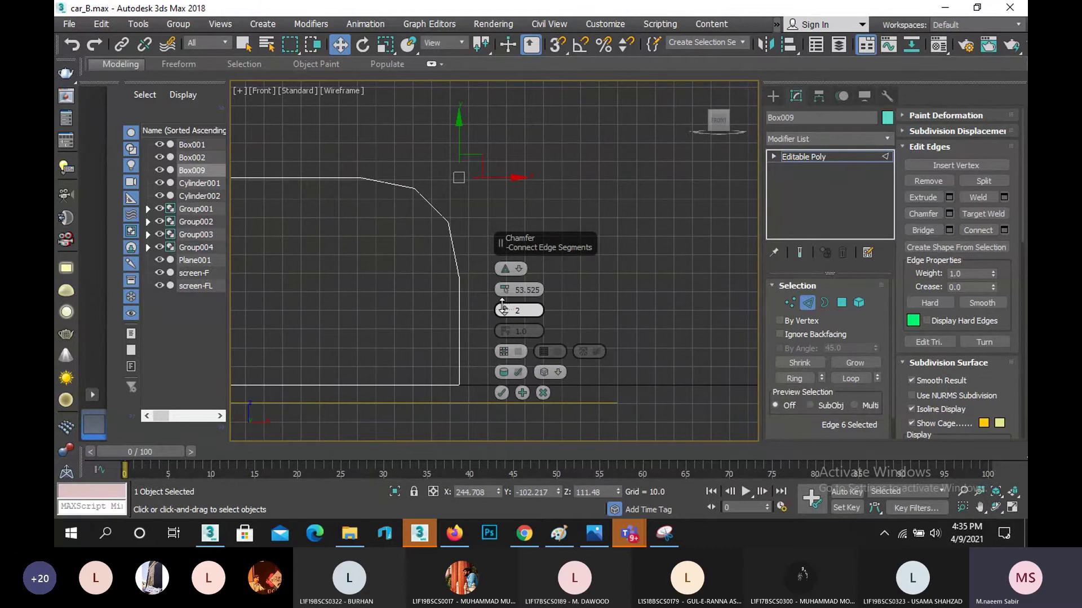
left_click(502, 307)
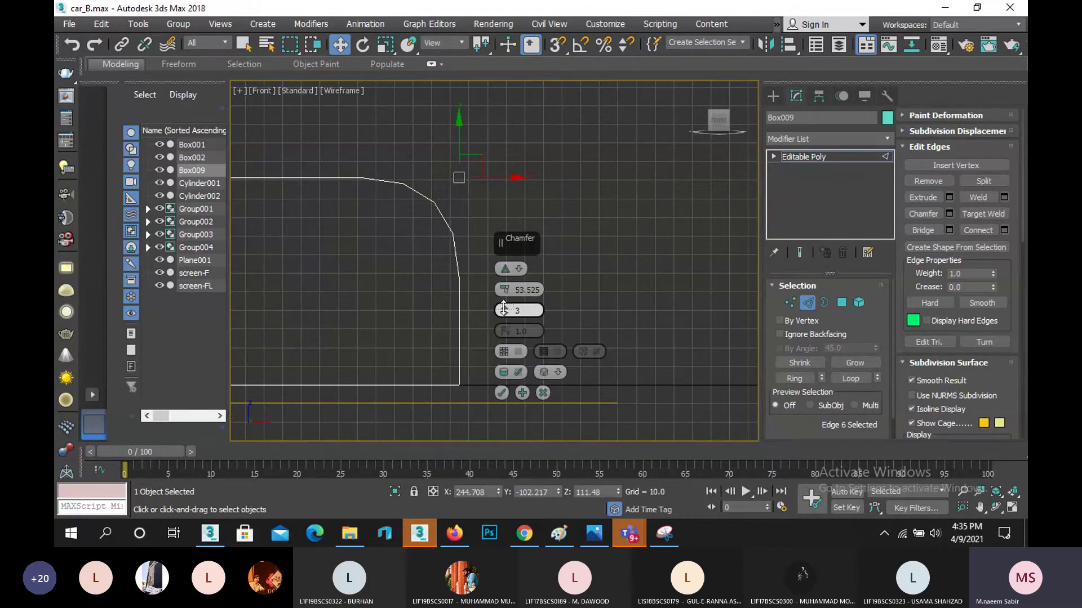
left_click(503, 307)
left_click(503, 307)
left_click(503, 307)
left_click(505, 392)
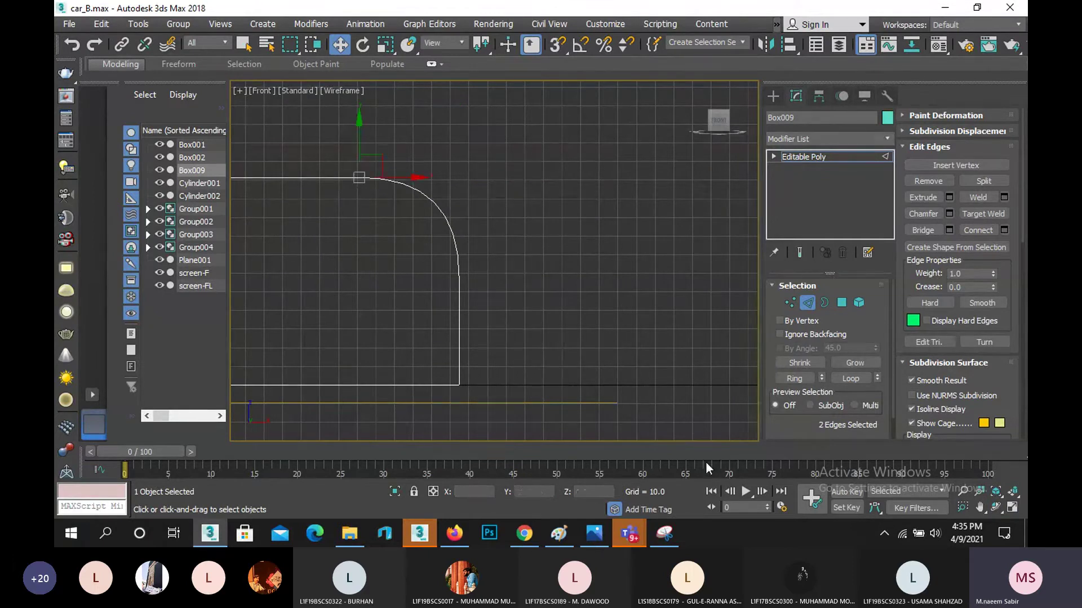
- Inspect the rounded box in the Perspective view, leave edge editing and delete the whole box
key("p")
scroll(590, 305, "down", 3)
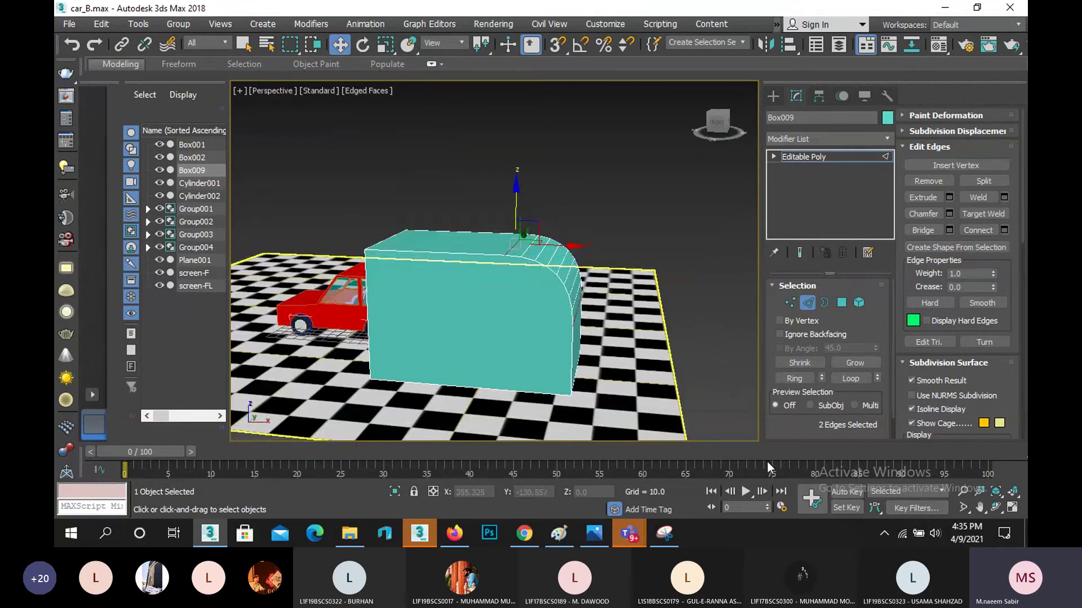
left_click(996, 503)
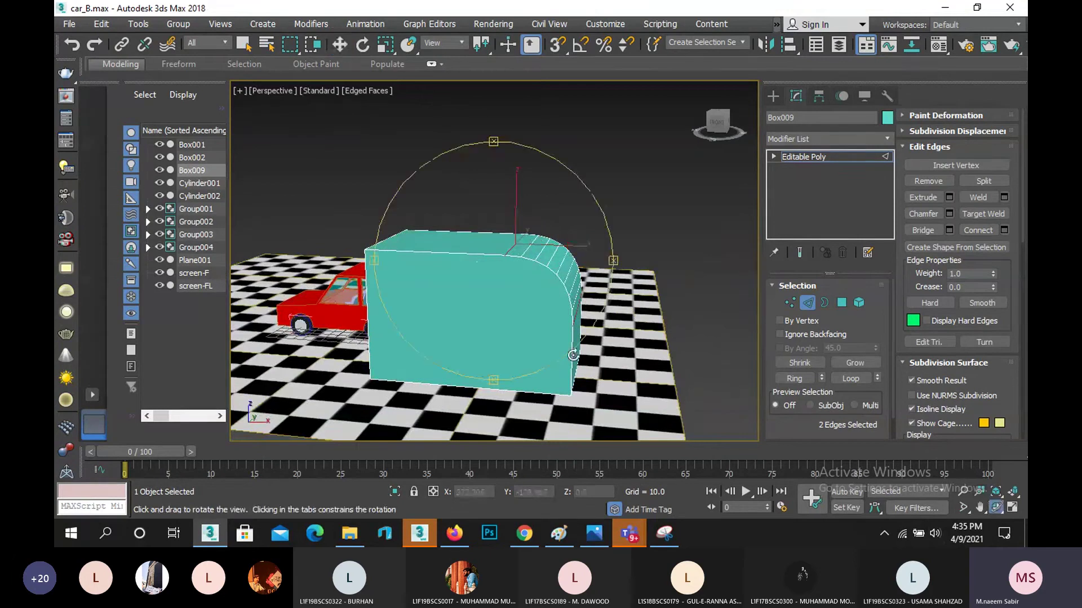
left_click_drag(496, 293, 542, 302)
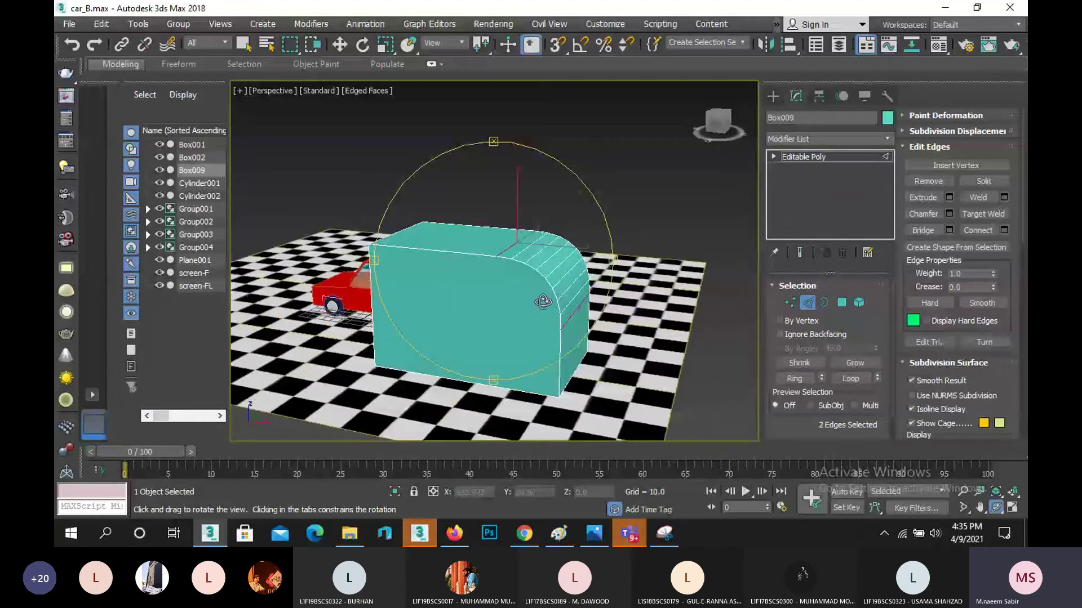
right_click(543, 302)
left_click(540, 300)
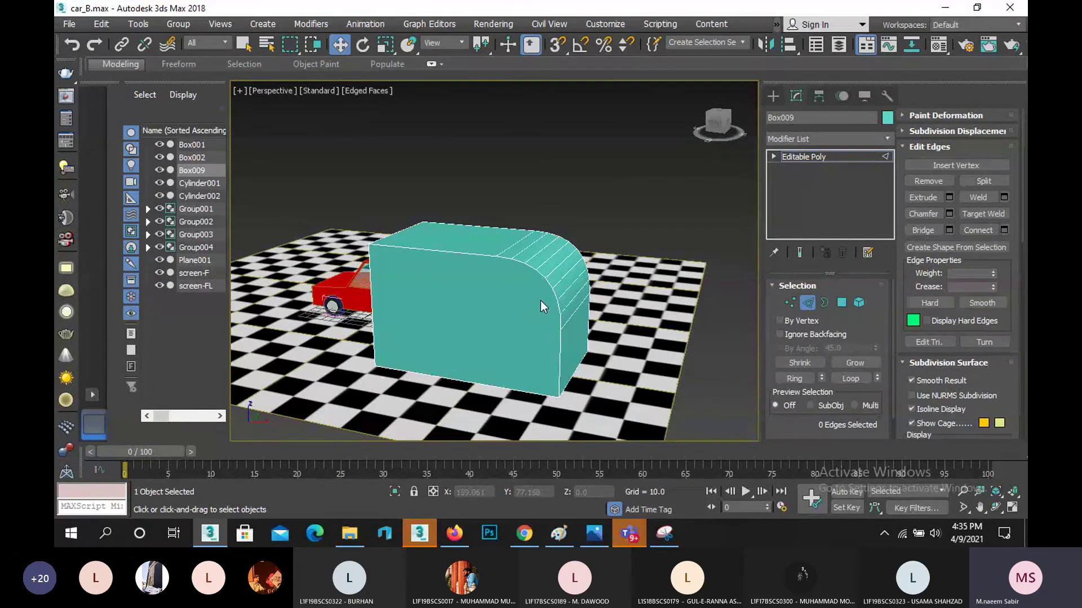
left_click(808, 303)
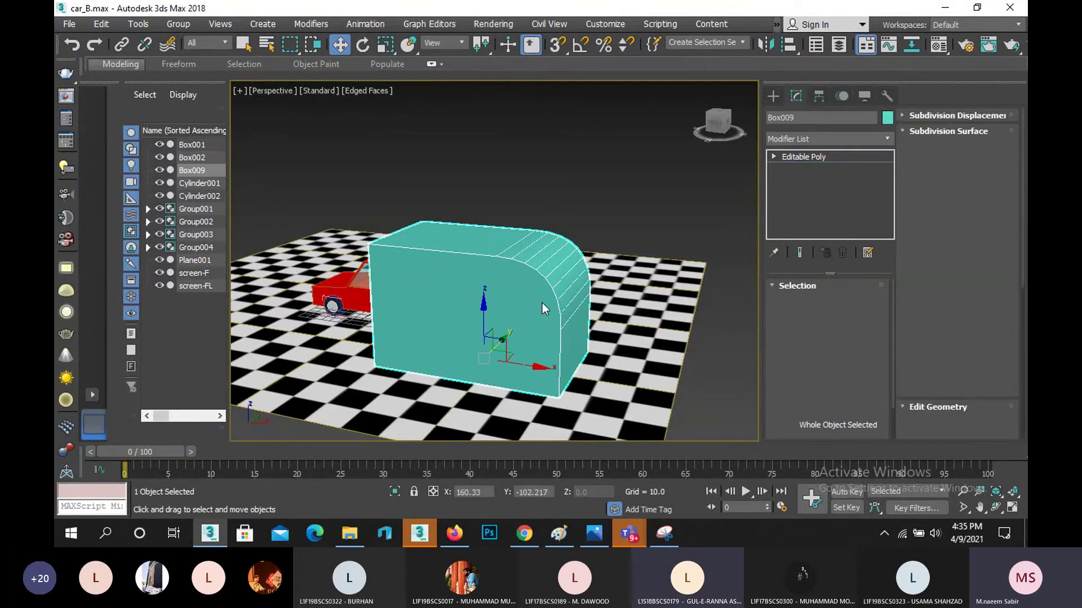
key("Delete")
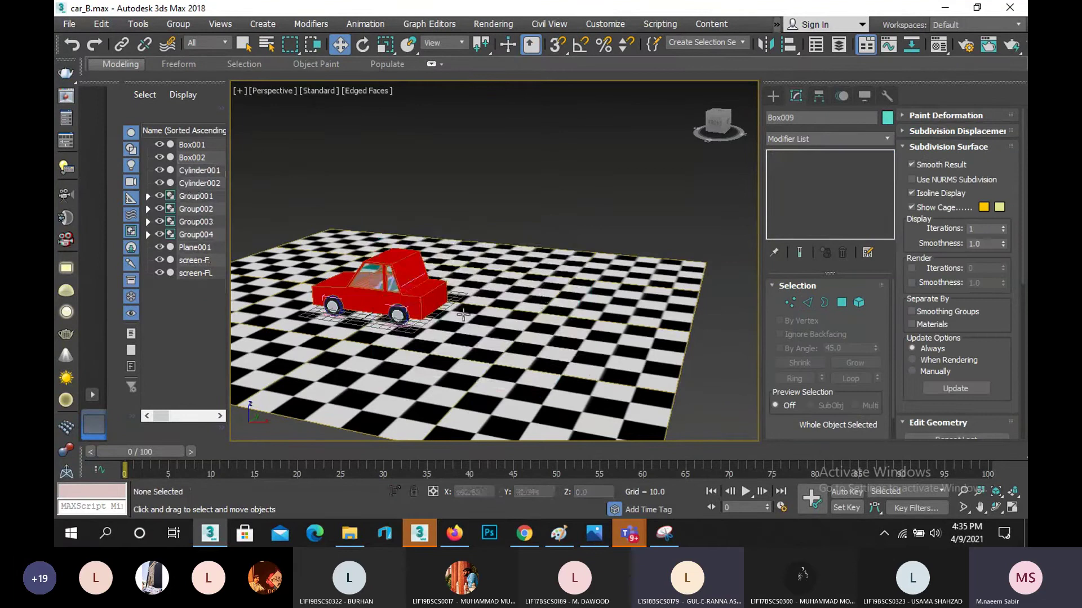
- Select the red car body, with the front of its hood in close view
scroll(563, 333, "up", 5)
middle_click_drag(569, 338, 437, 311)
scroll(586, 355, "up", 3)
scroll(404, 325, "up", 2)
key("ctrl+r")
left_click_drag(436, 311, 511, 317)
scroll(496, 304, "up", 4)
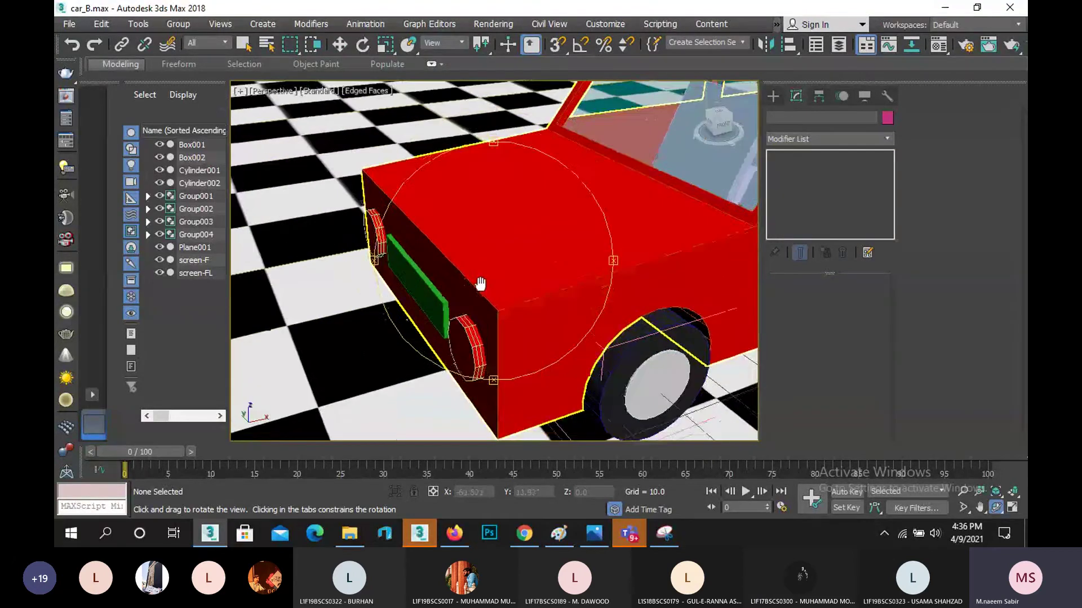
key("w")
left_click(476, 282)
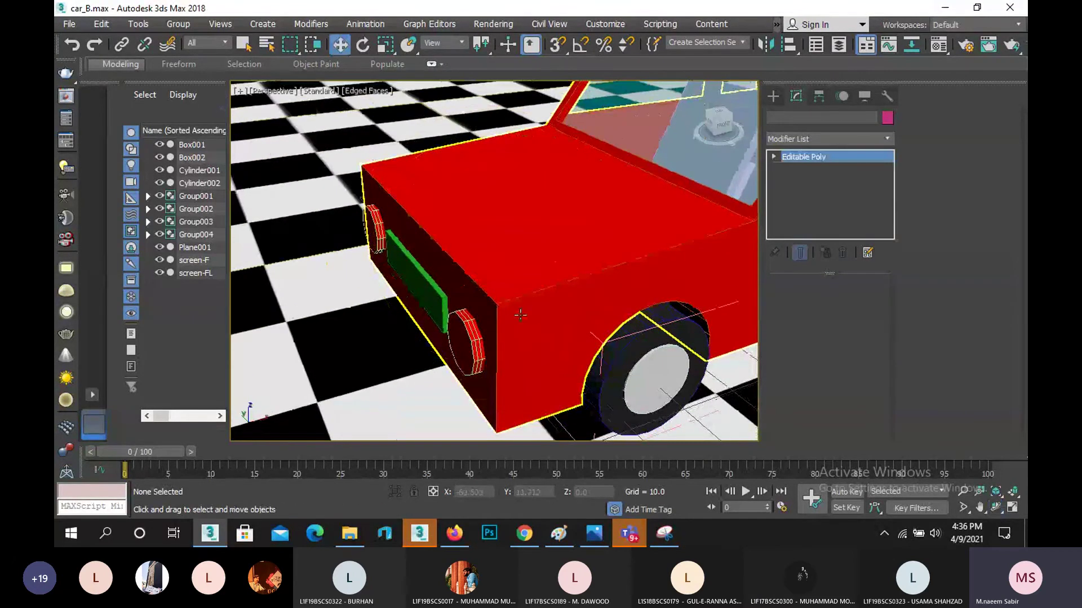
left_click(555, 316)
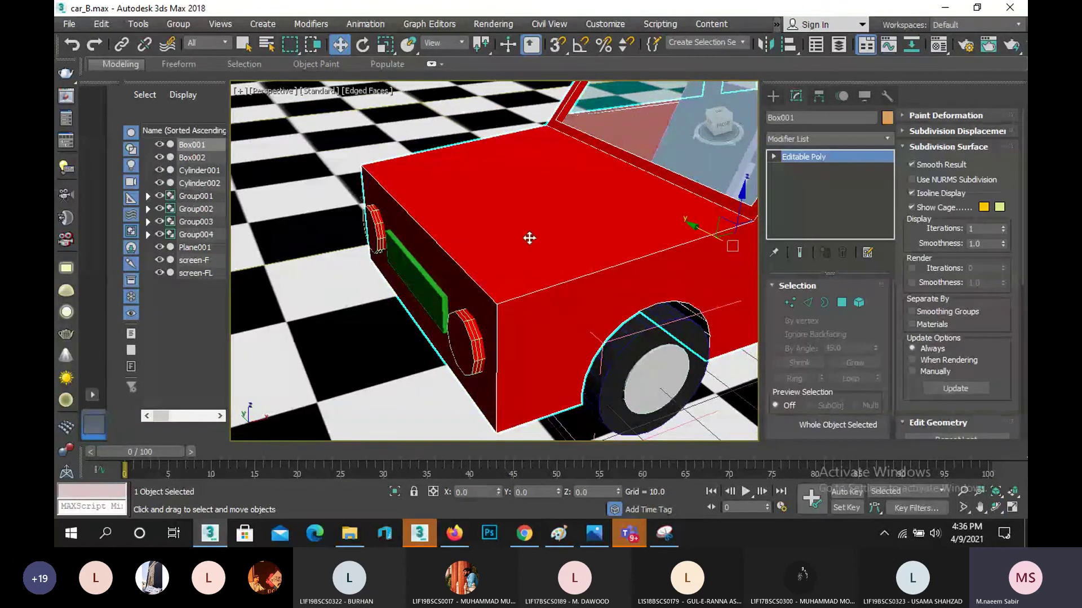
middle_click_drag(529, 236, 493, 271)
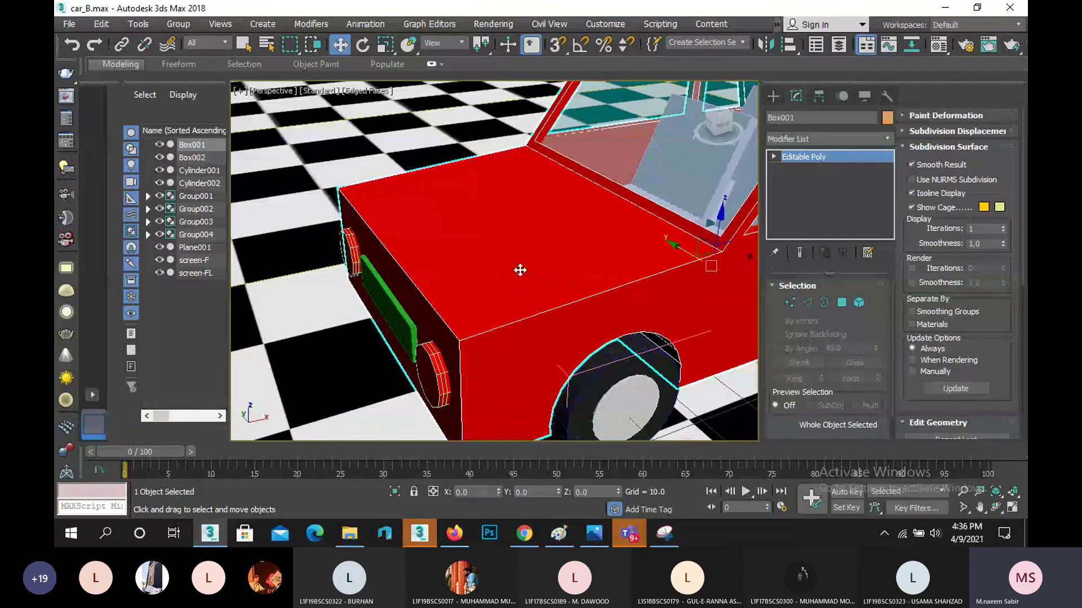
- Chamfer the front top edge of the car's hood with an amount of 3.466 and 2 connect edge segments
left_click(809, 303)
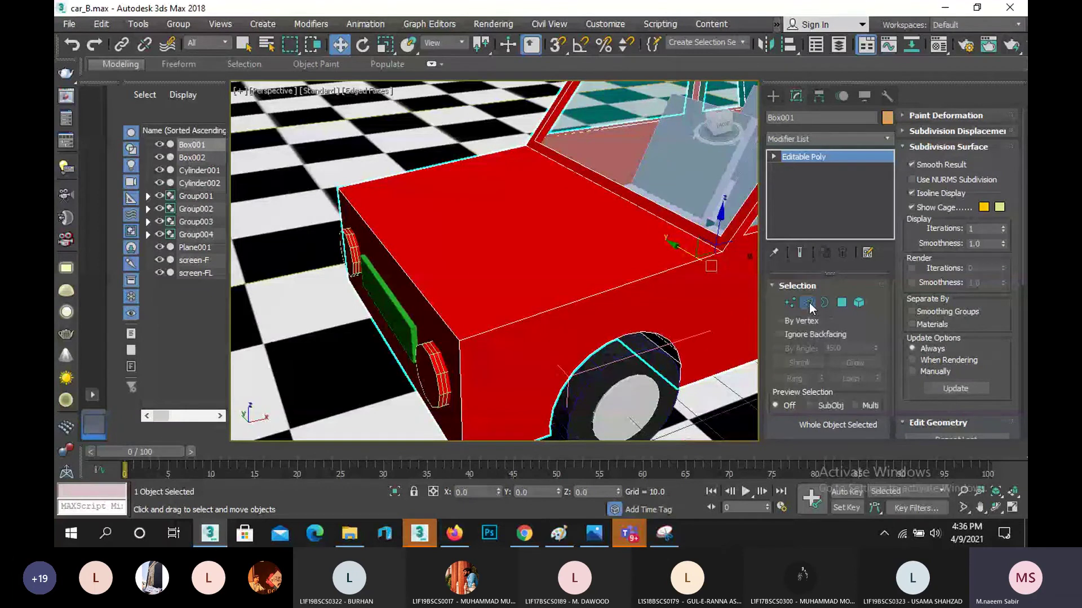
left_click(404, 273)
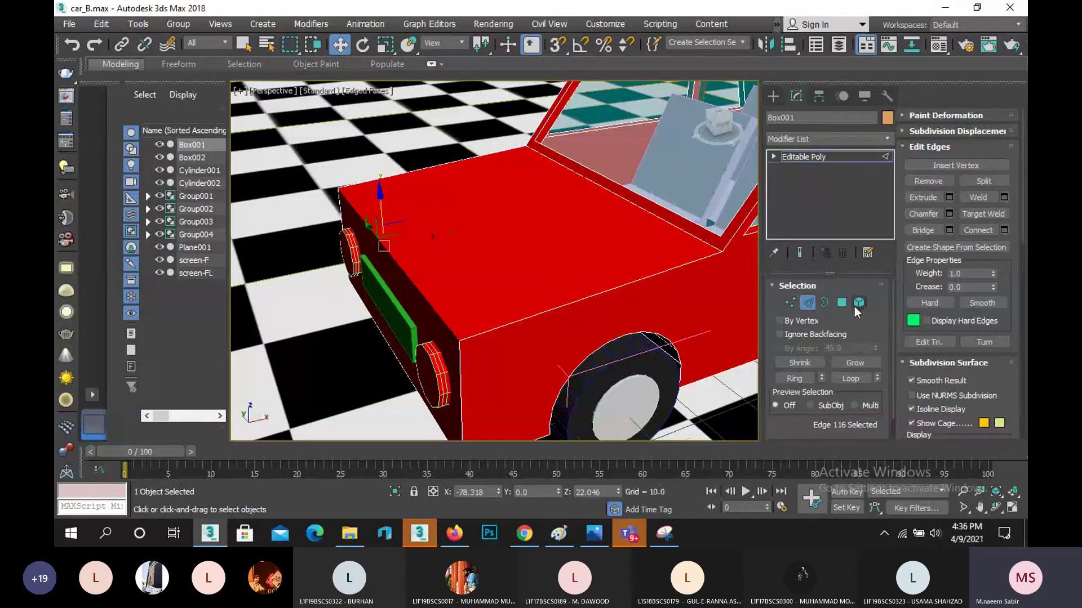
left_click(948, 213)
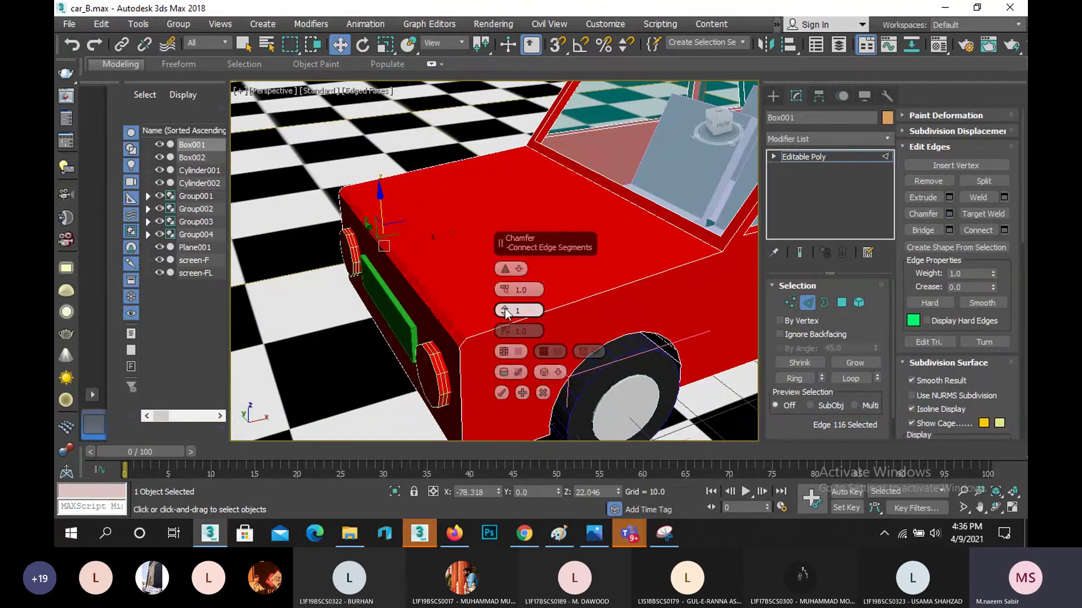
left_click_drag(505, 291, 504, 283)
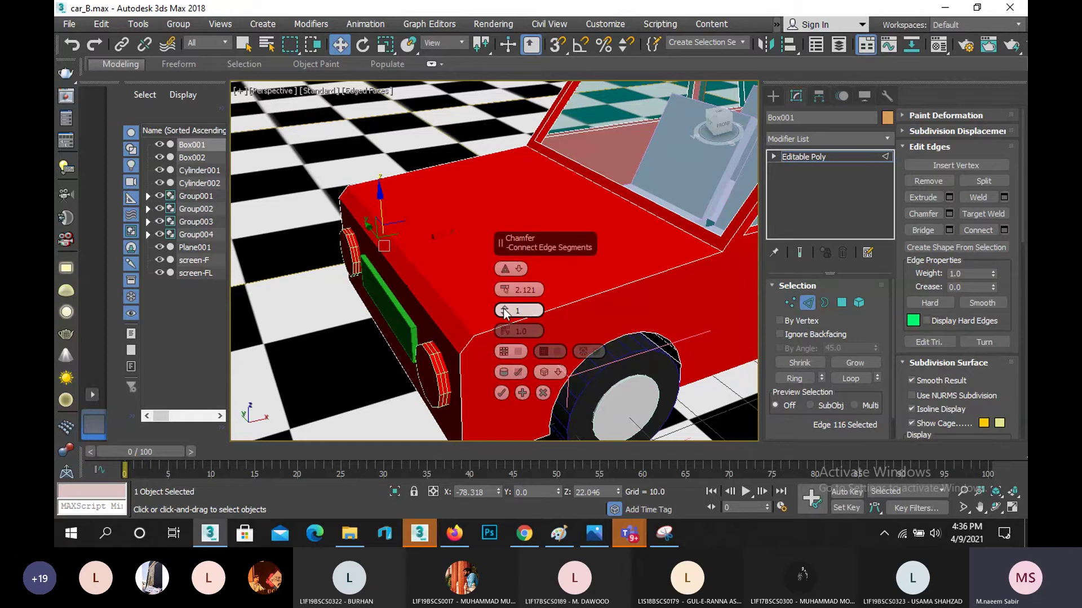
left_click_drag(503, 309, 503, 282)
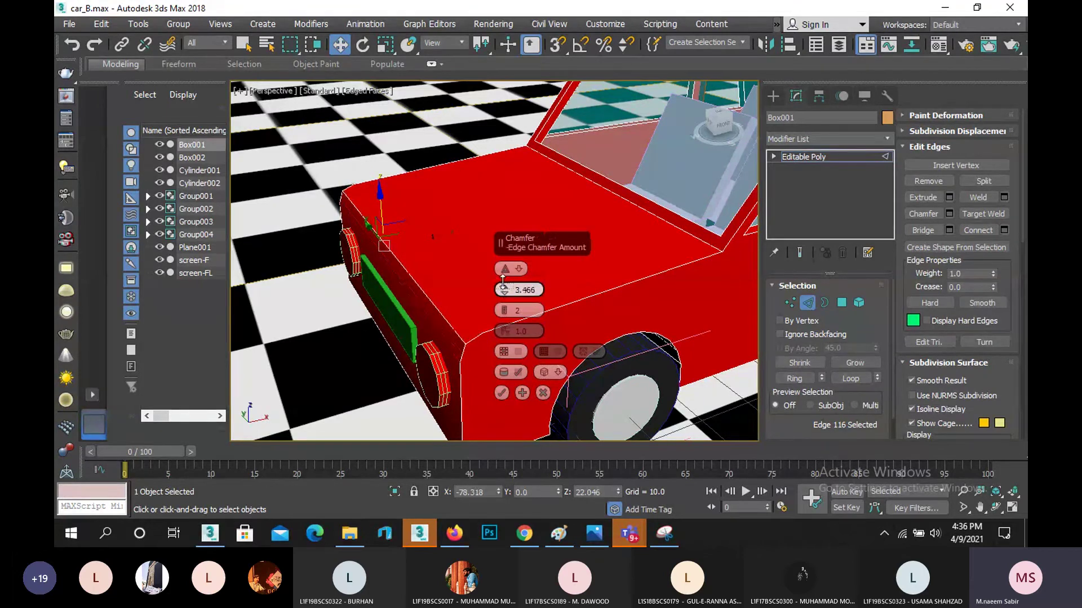
left_click(501, 393)
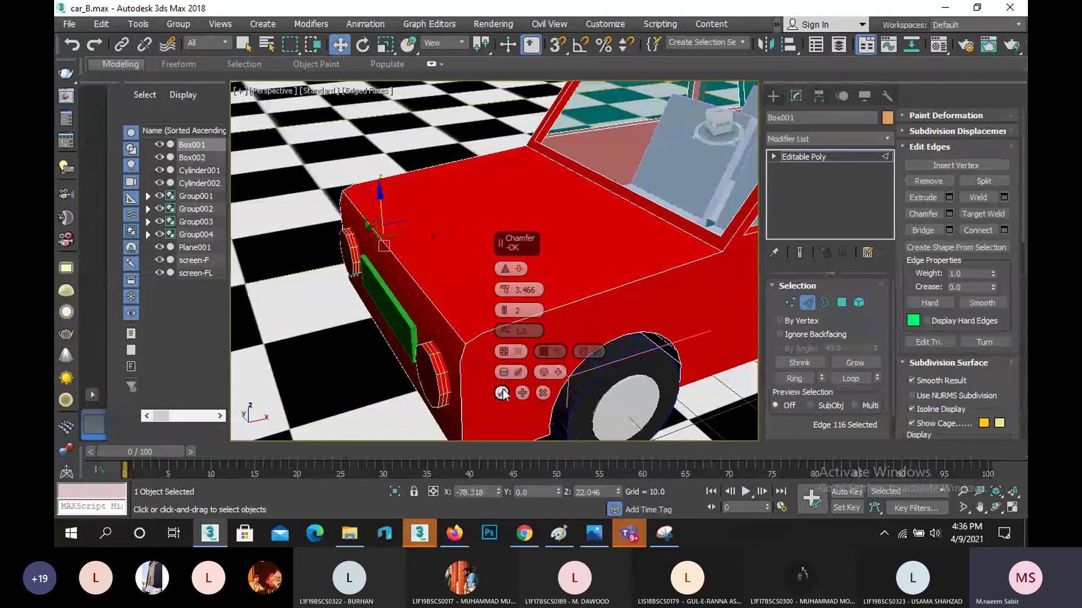
- Chamfer the rear top edge of the car's trunk with an amount of 10.865 and 4 connect edge segments
scroll(443, 340, "down", 5)
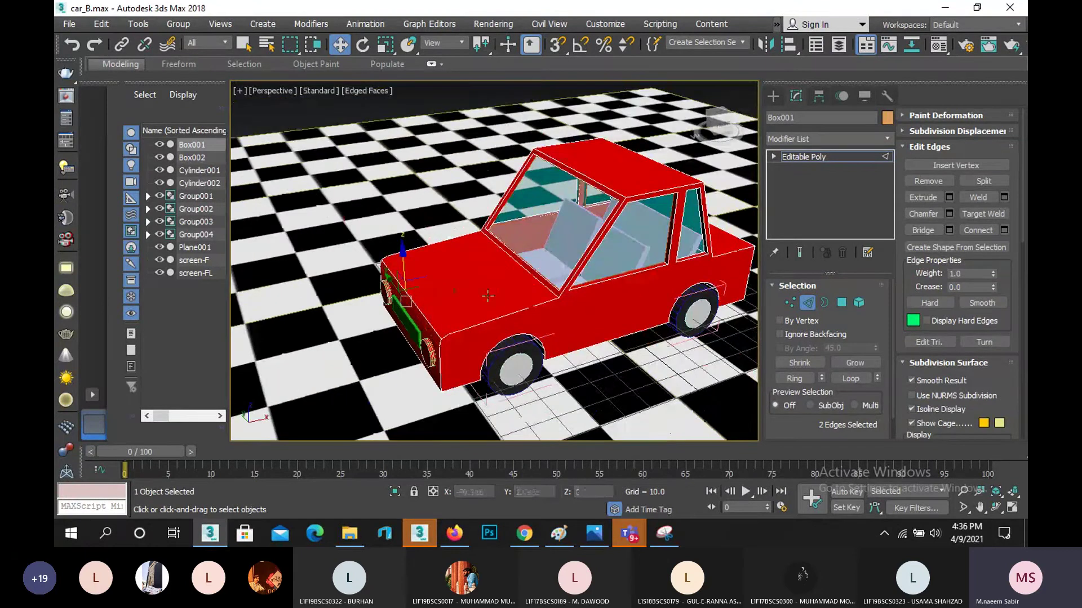
middle_click_drag(428, 321, 395, 265, "alt")
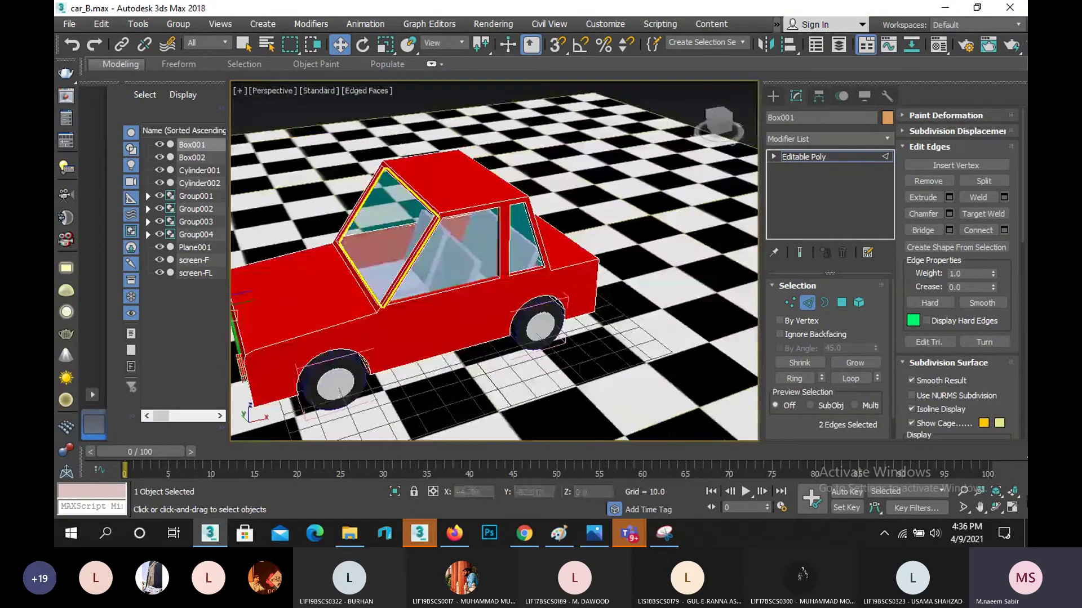
left_click(995, 508)
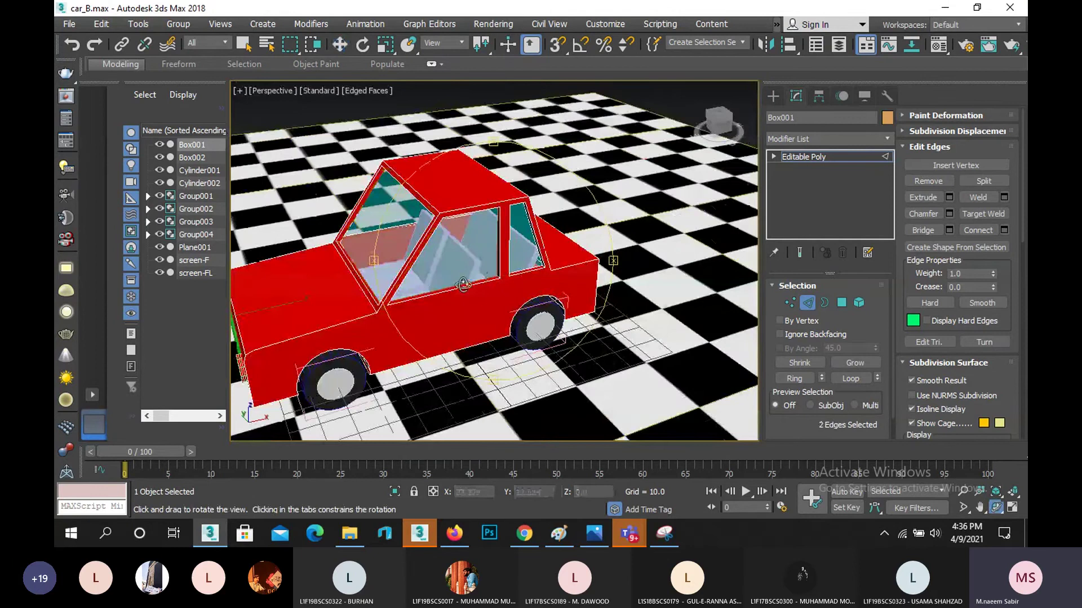
scroll(487, 272, "up", 5)
left_click_drag(411, 273, 423, 270)
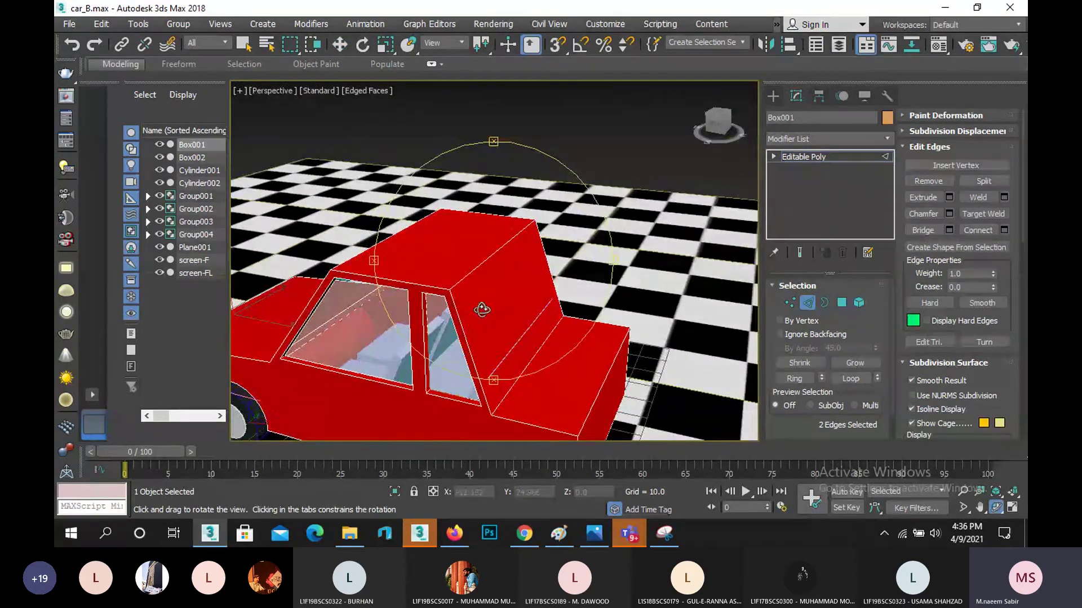
left_click_drag(481, 309, 496, 290)
right_click(555, 308)
scroll(554, 308, "up", 2)
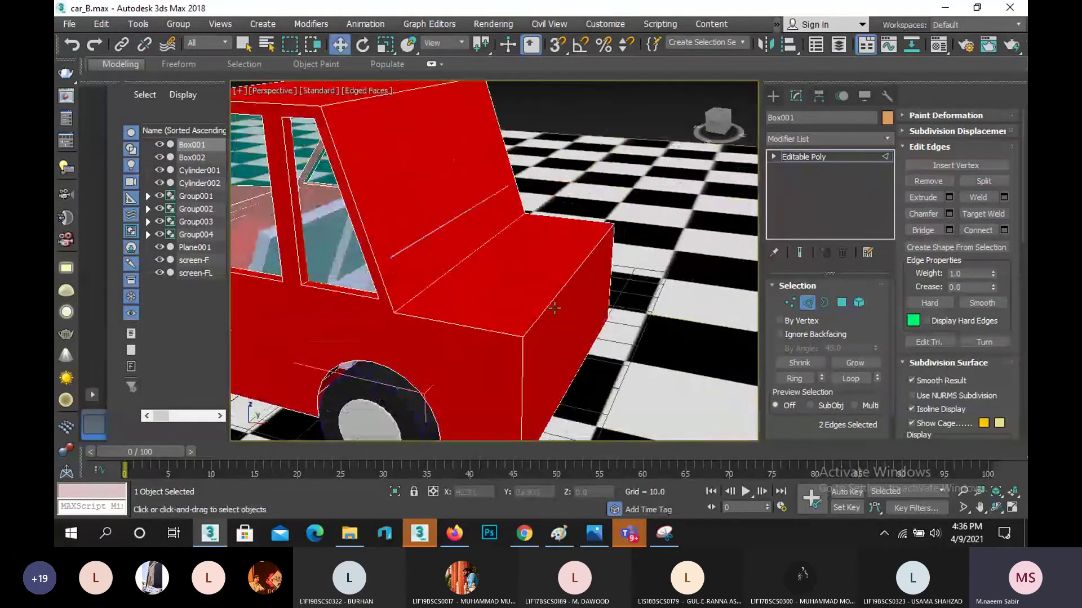
left_click(553, 306)
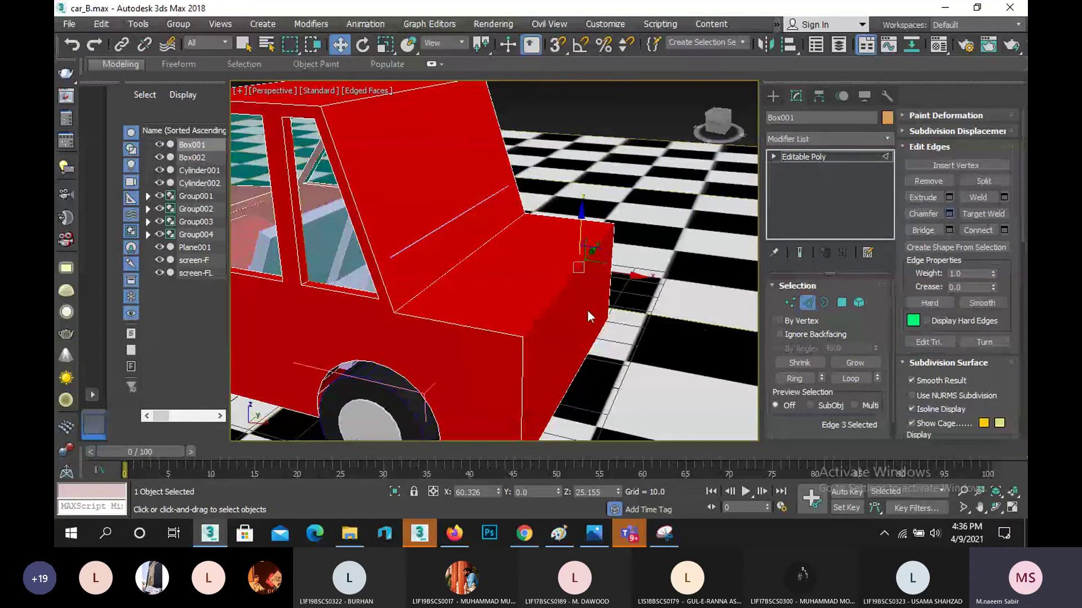
key("ctrl+shift+c")
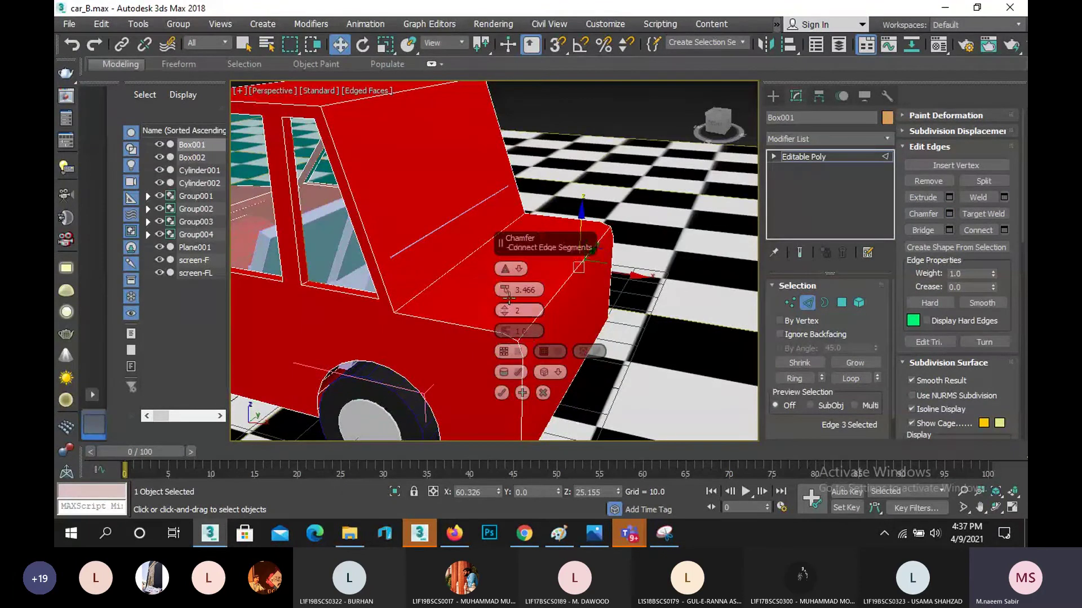
left_click_drag(507, 293, 505, 248)
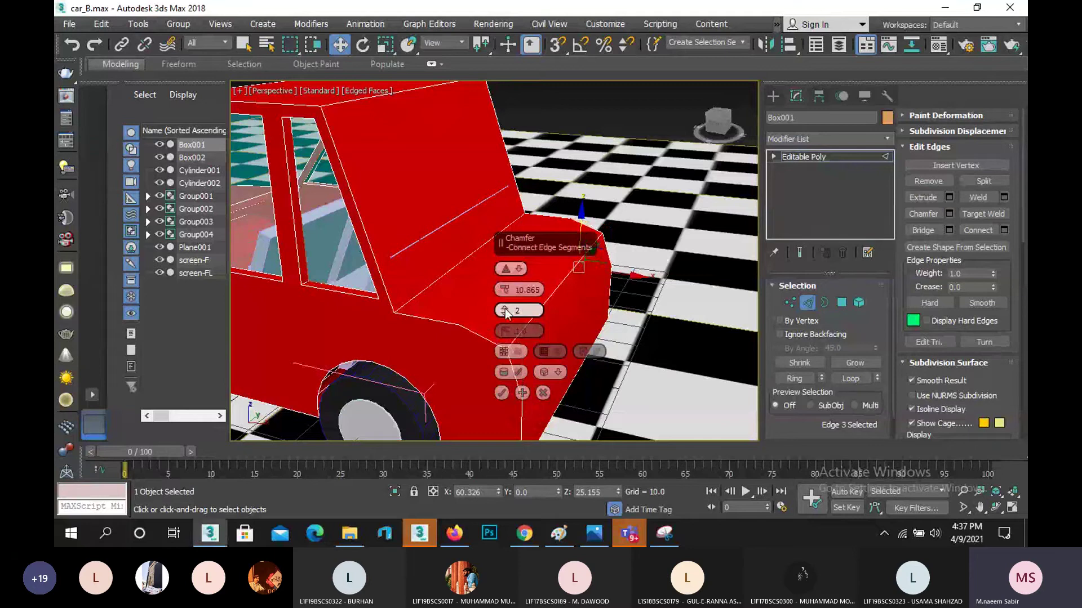
left_click_drag(505, 309, 505, 302)
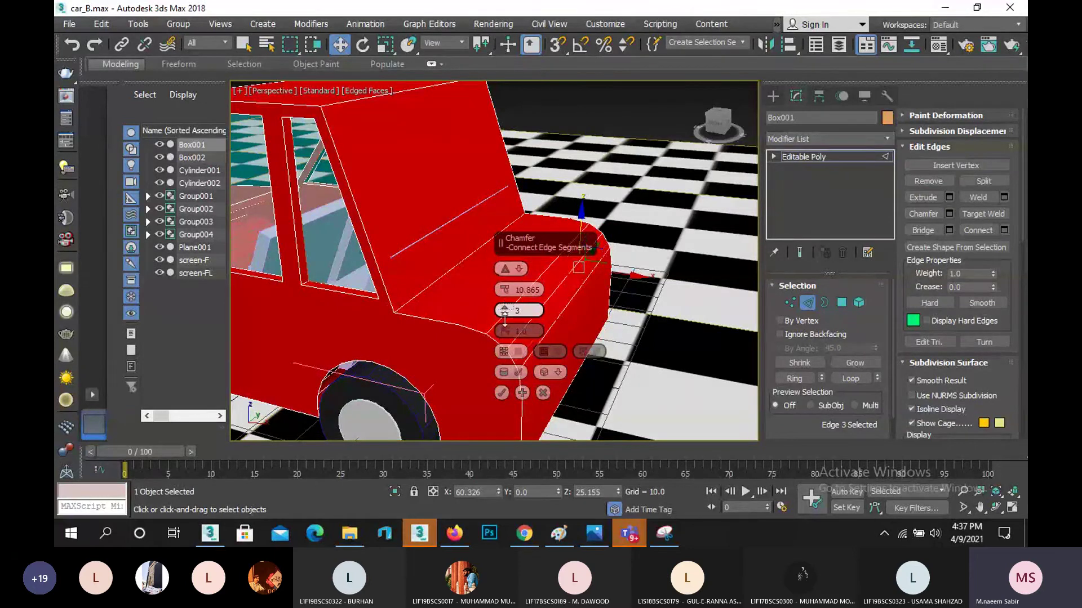
left_click(502, 392)
- Chamfer the rear edge of the car's roof with an amount of 3.242 and 3 connect edge segments
scroll(555, 326, "down", 3)
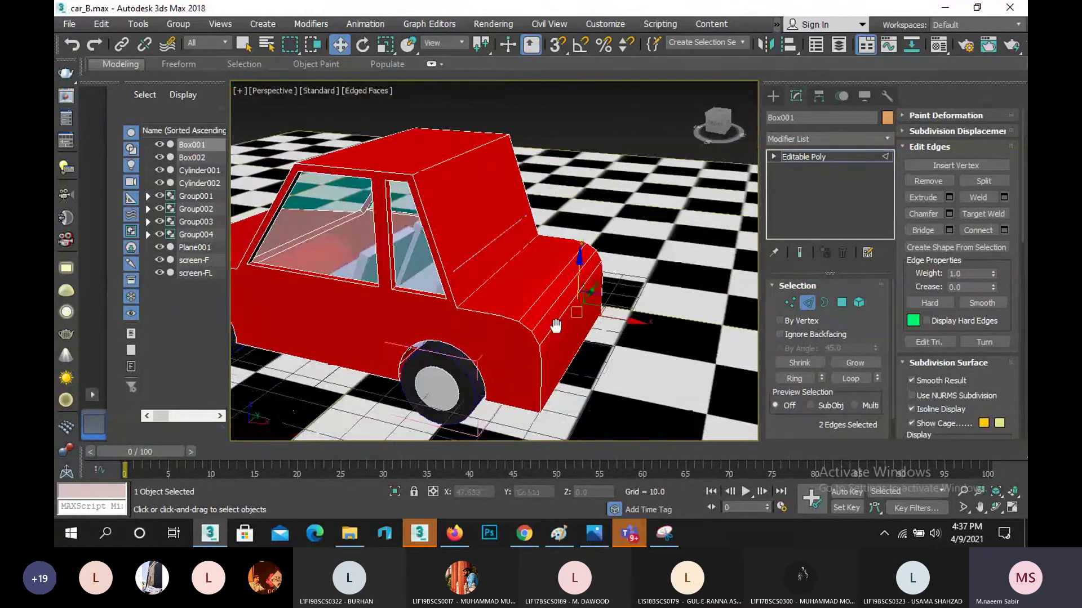
middle_click_drag(555, 326, 430, 301, "alt")
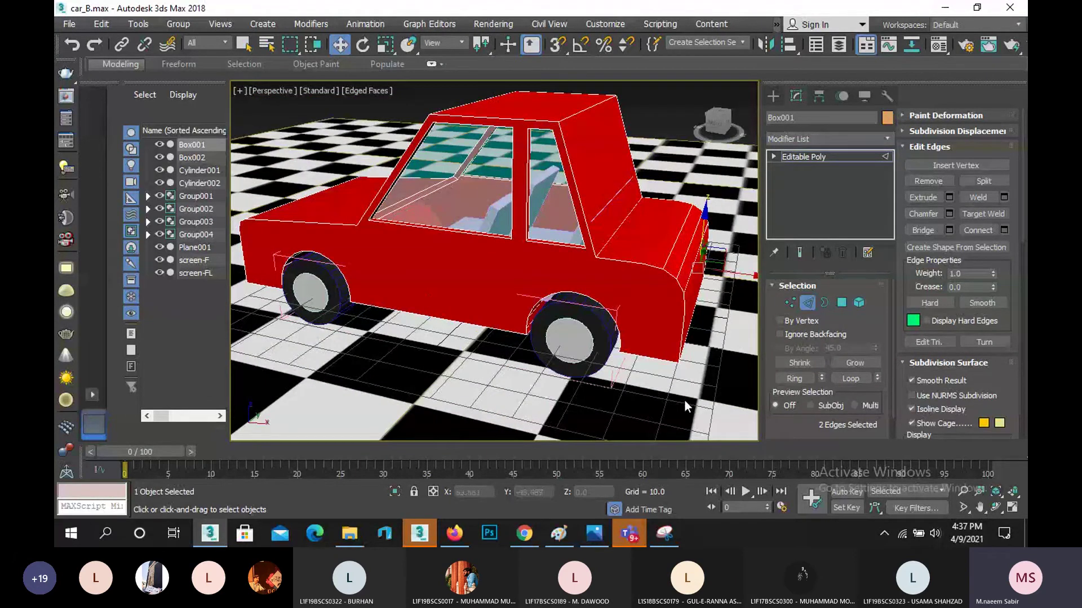
middle_click_drag(589, 249, 554, 257)
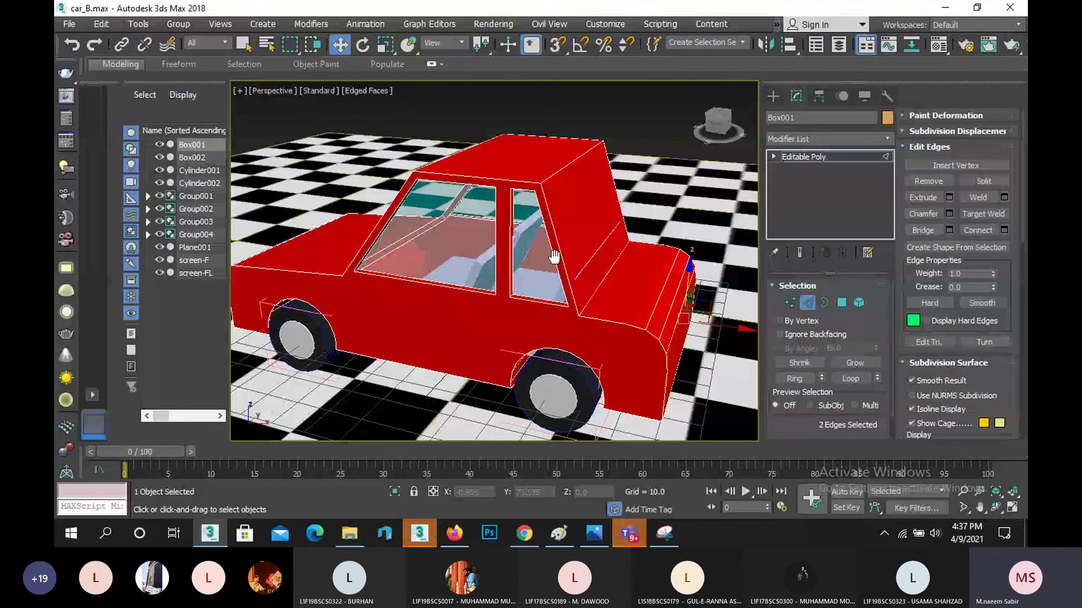
scroll(553, 256, "up", 6)
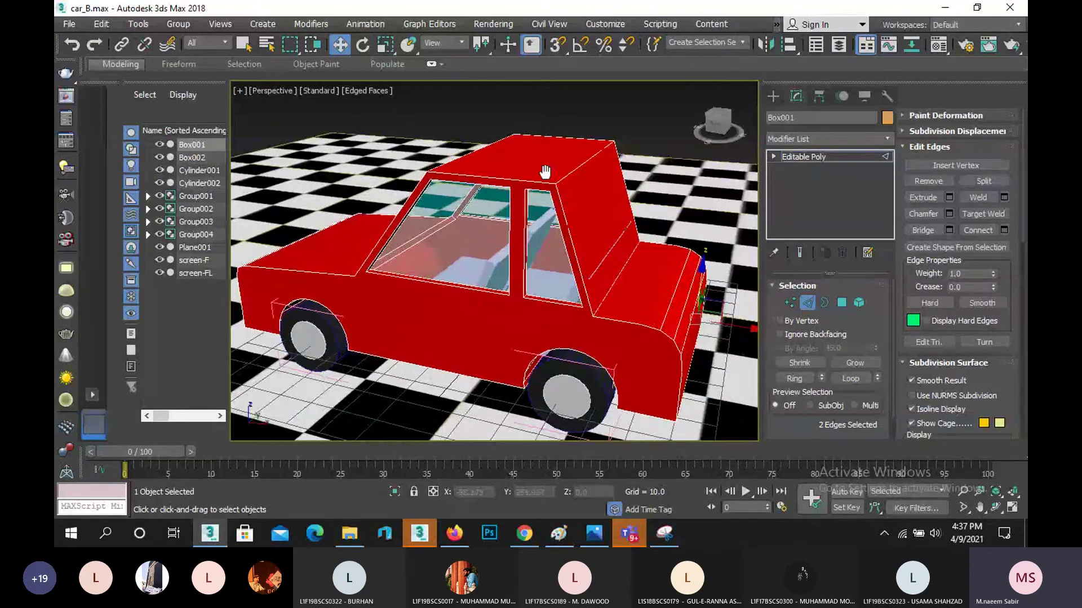
left_click(574, 242)
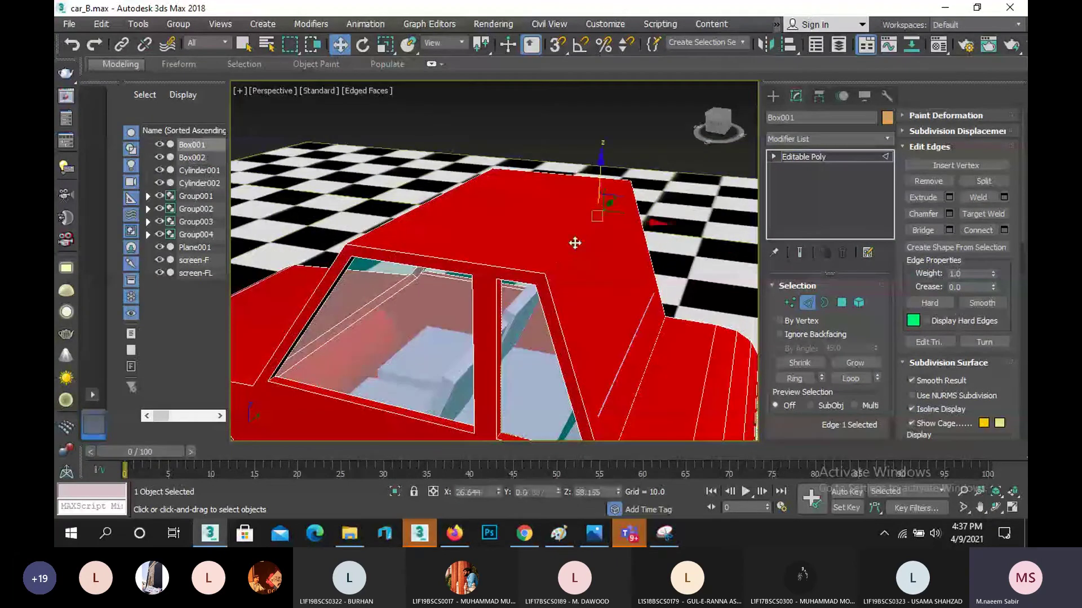
left_click(949, 209)
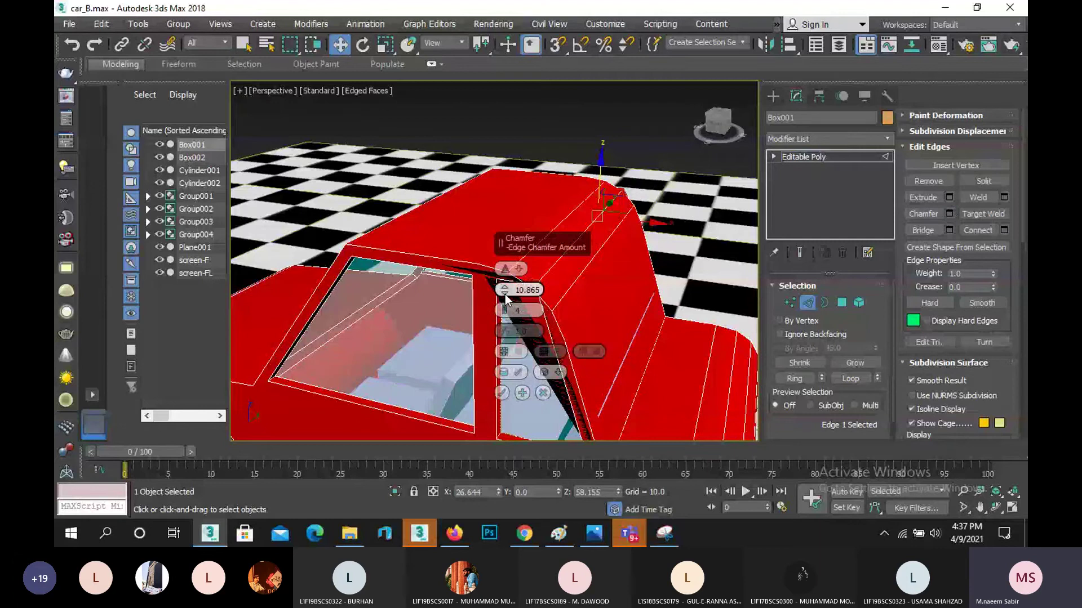
left_click_drag(505, 297, 513, 319)
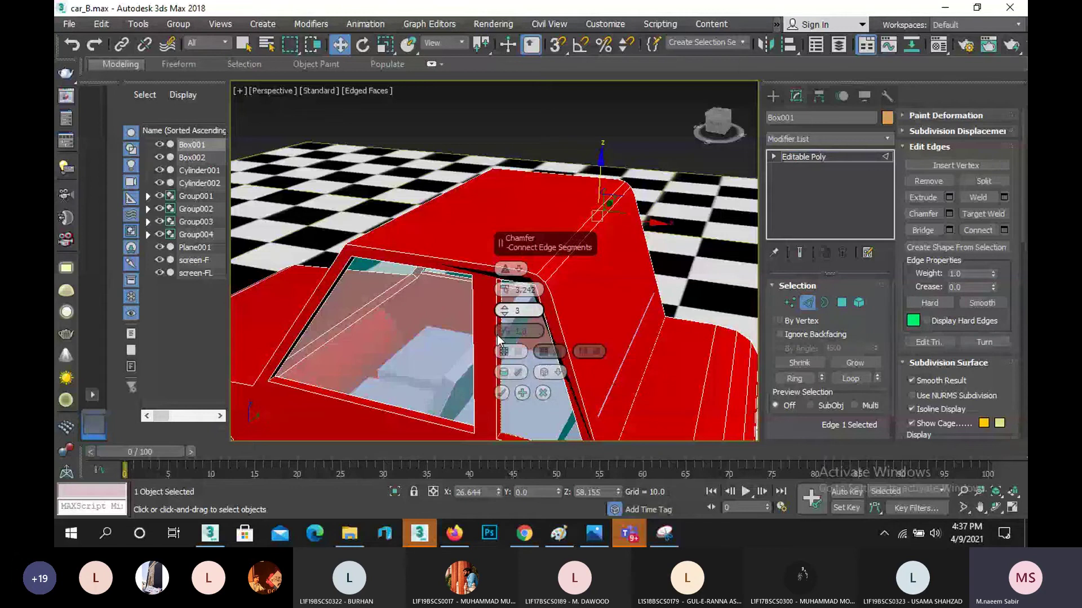
left_click(504, 314)
left_click(501, 393)
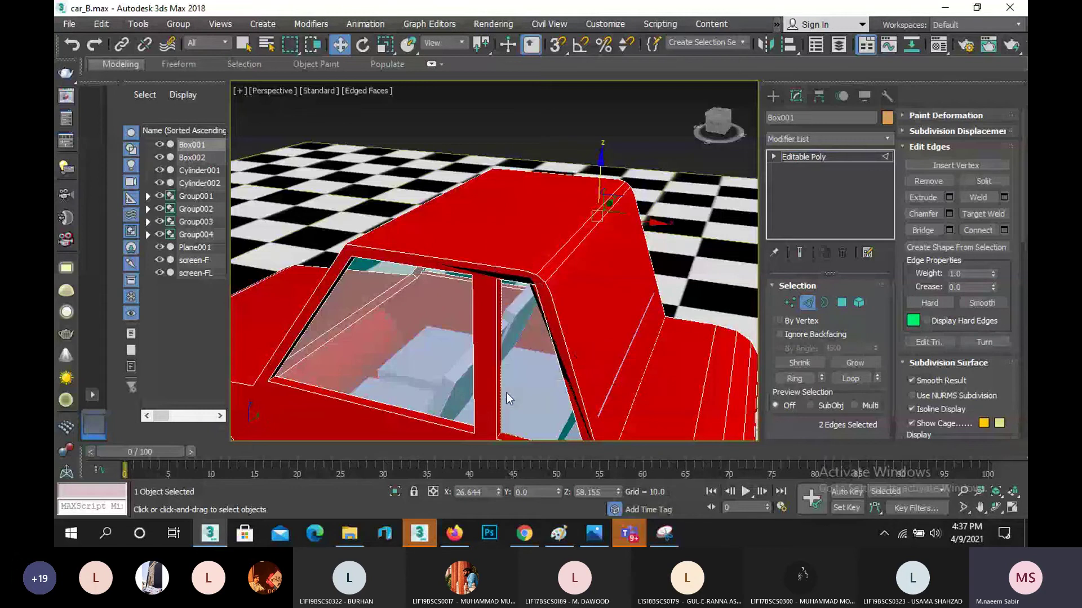
- Try to chamfer the two long side edges of the car's hood together with an amount of 3.242 and 3 segments
scroll(541, 310, "down", 3)
scroll(550, 288, "down", 4)
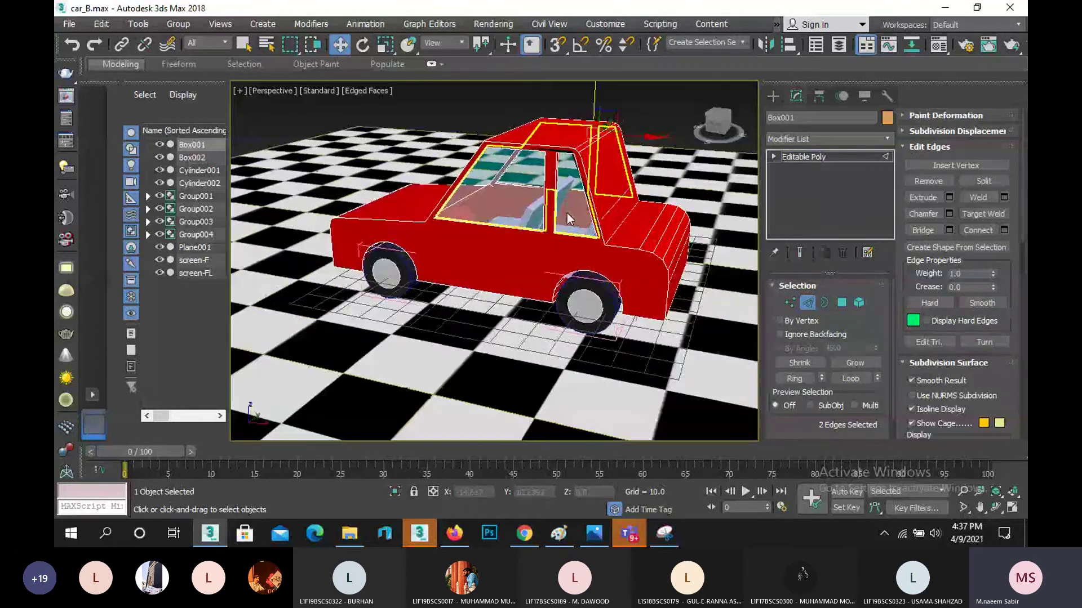
left_click(996, 507)
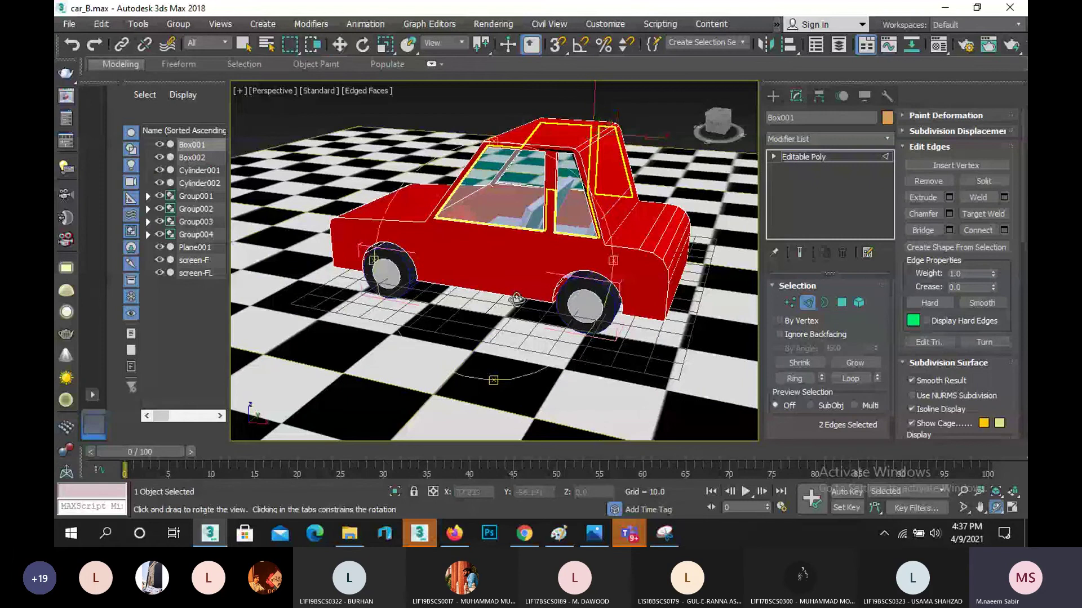
left_click_drag(507, 316, 587, 281)
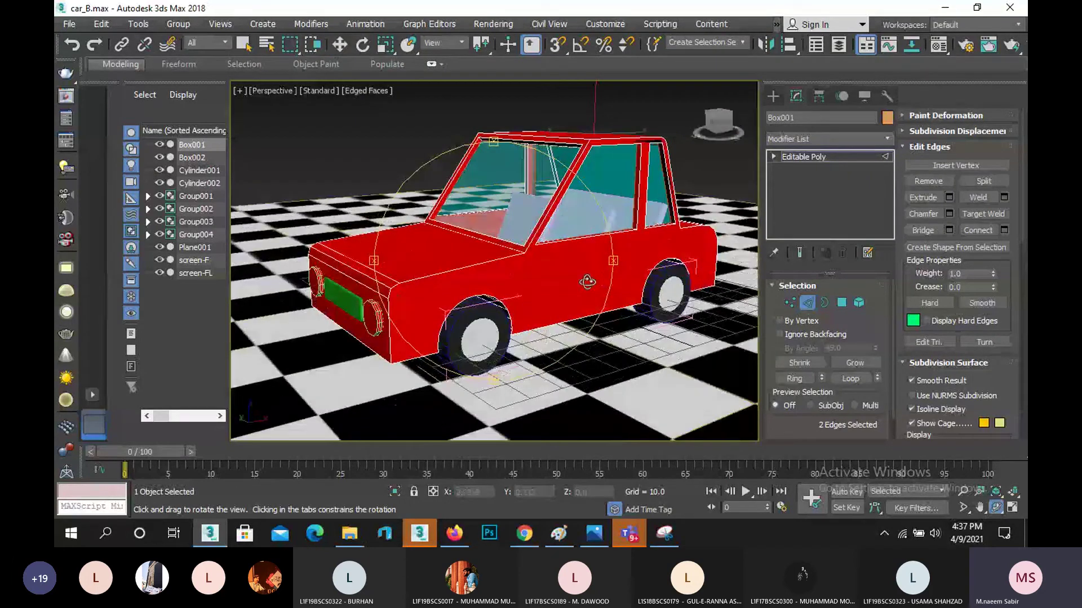
scroll(509, 294, "up", 3)
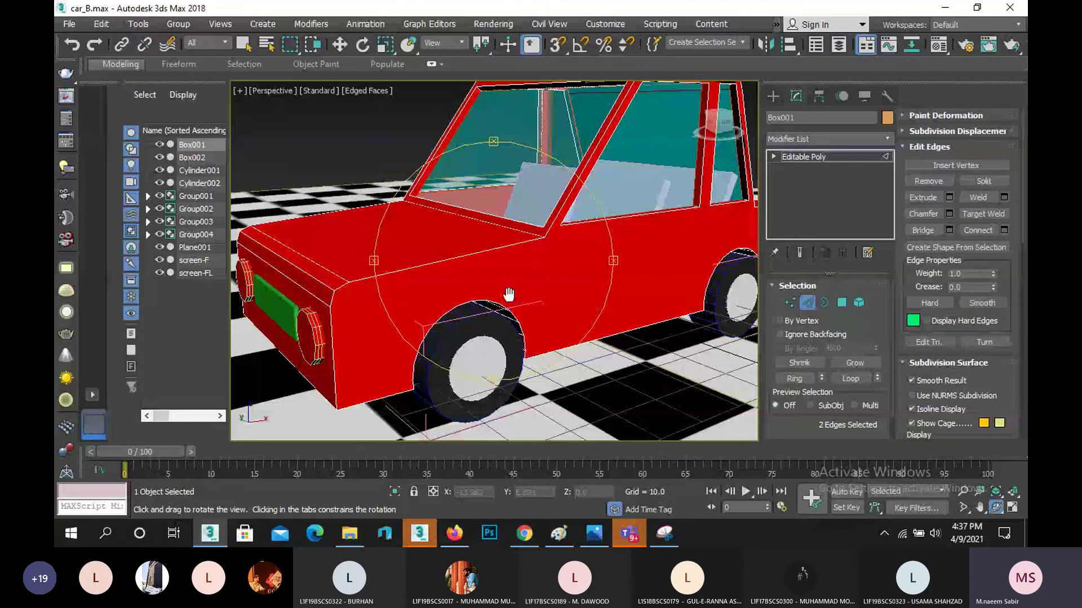
scroll(509, 294, "up", 2)
key("w")
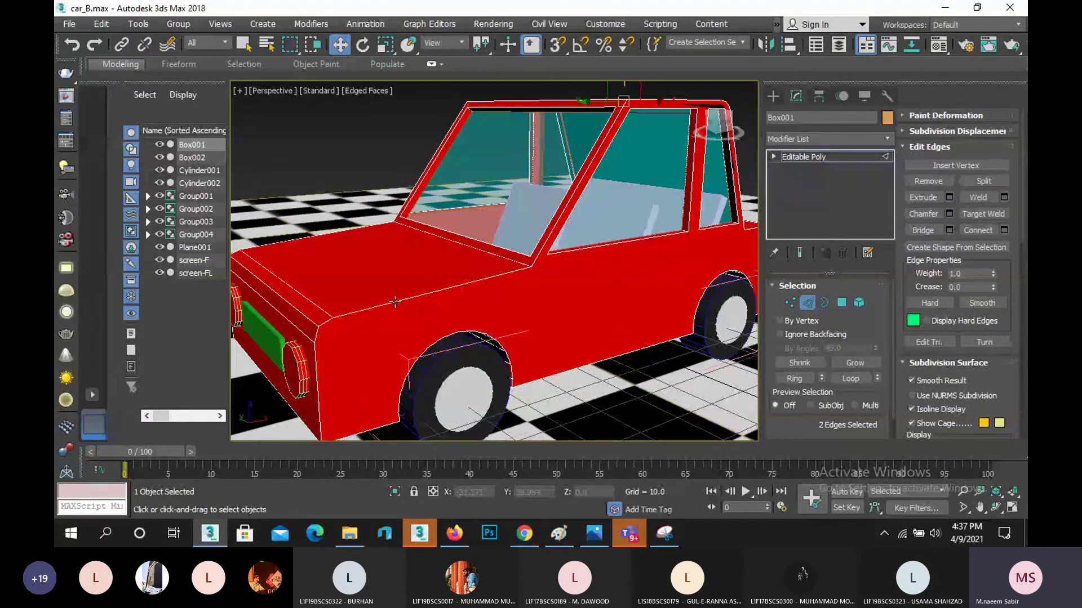
left_click(395, 303)
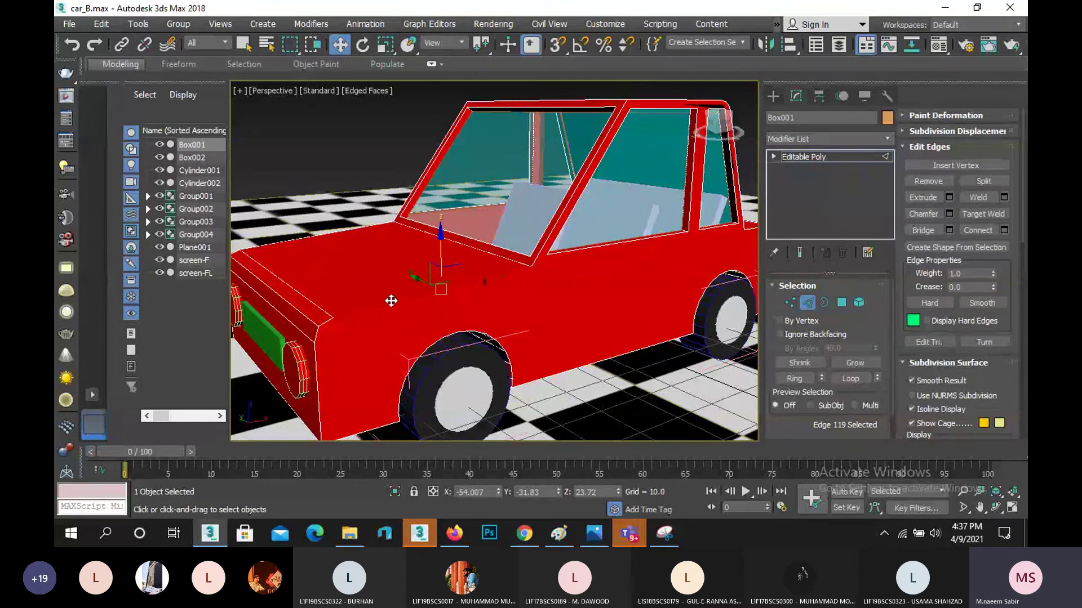
left_click(306, 236, "ctrl")
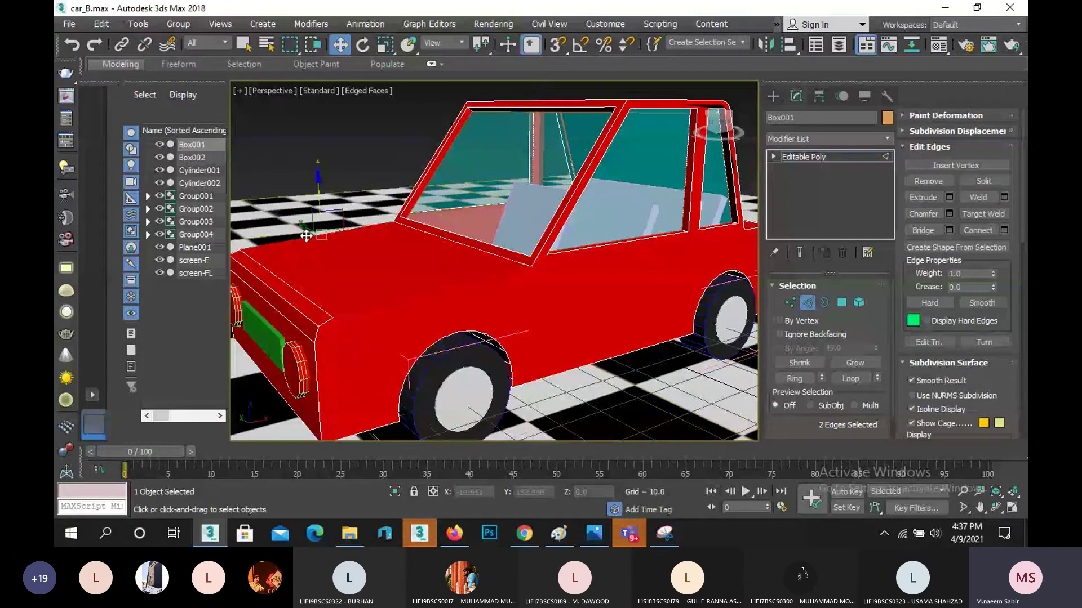
left_click(949, 214)
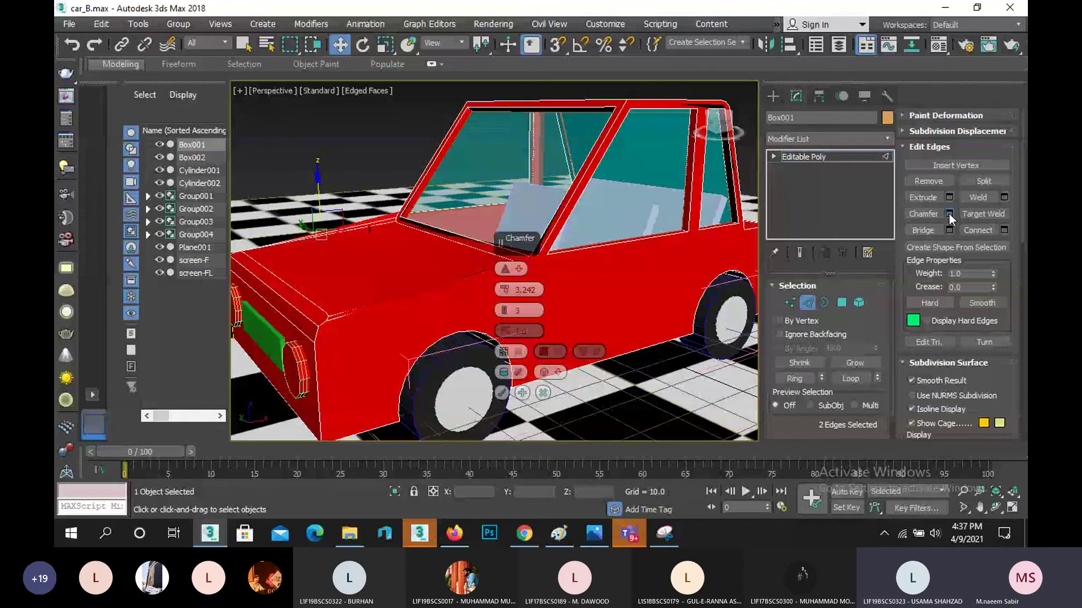
left_click(543, 394)
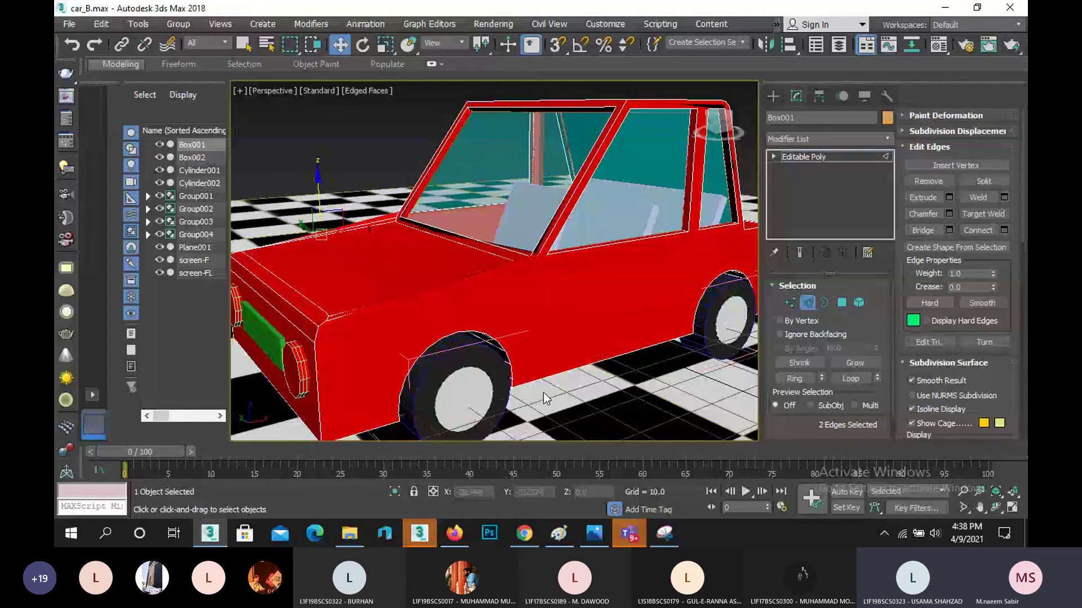
- Switch the car body from edge to polygon editing
scroll(569, 352, "down", 4)
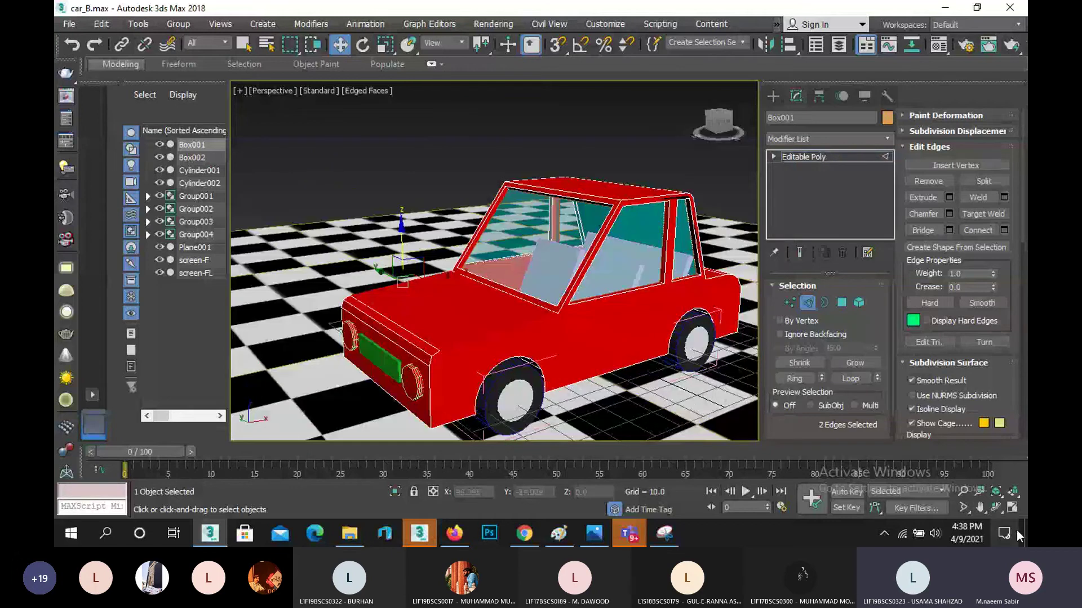
left_click(998, 508)
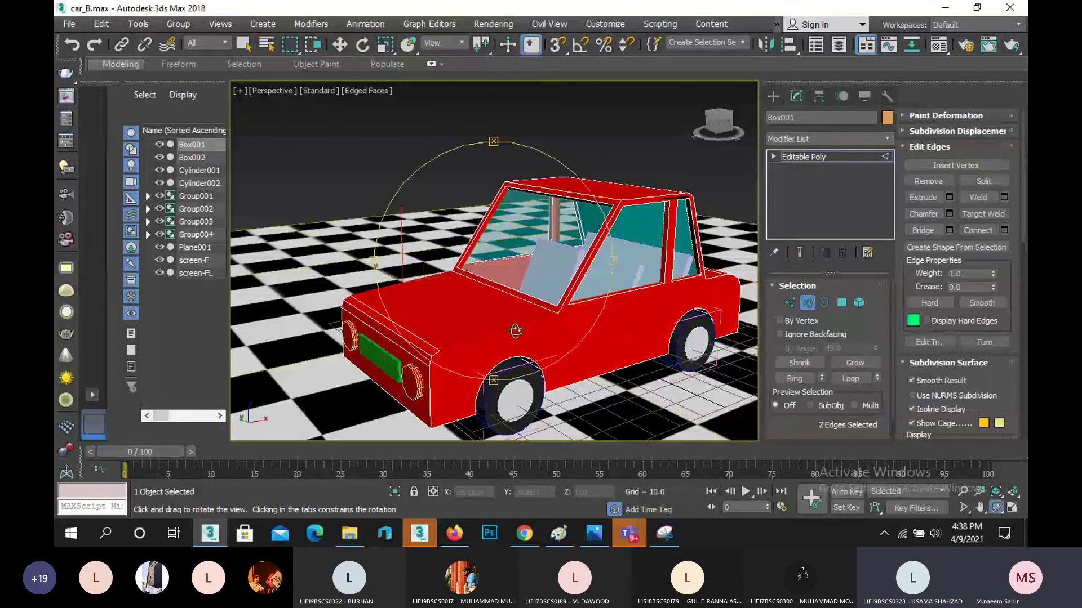
left_click_drag(512, 327, 470, 311)
right_click(470, 311)
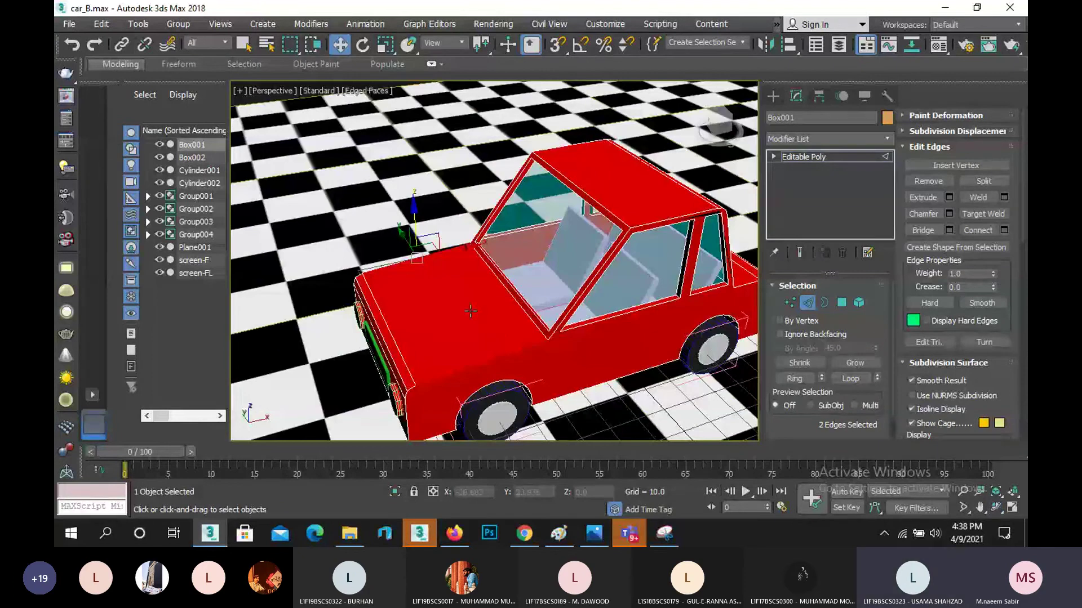
scroll(470, 310, "up", 3)
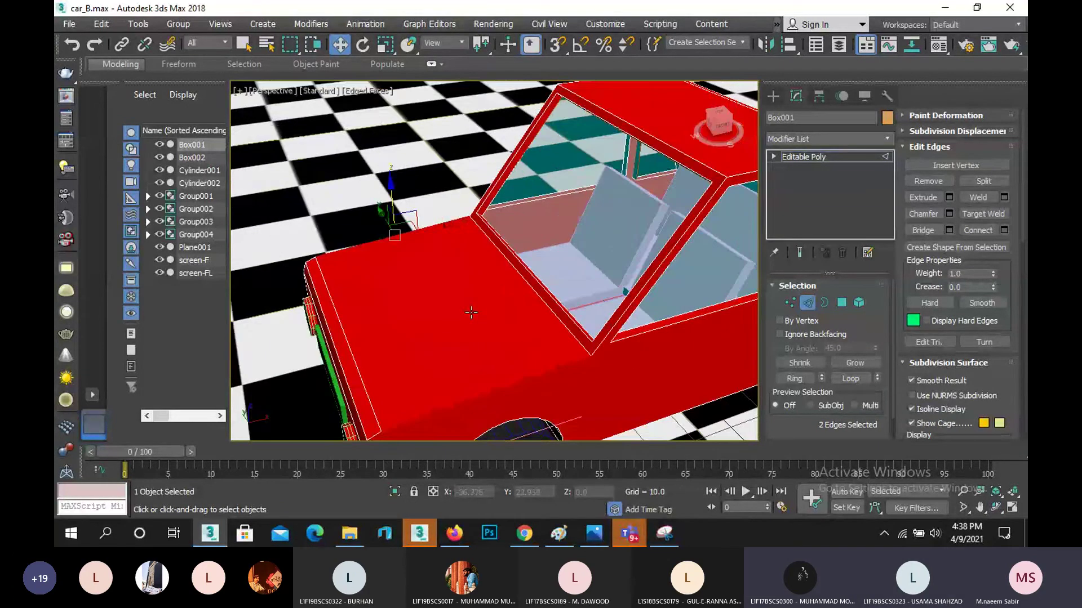
middle_click_drag(477, 313, 585, 290)
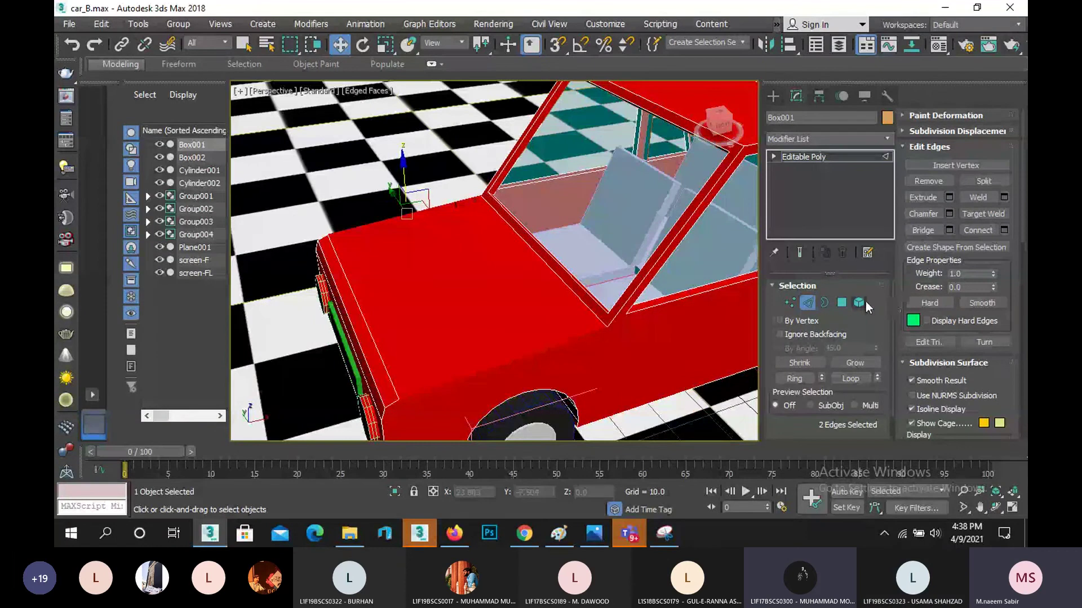
left_click(843, 302)
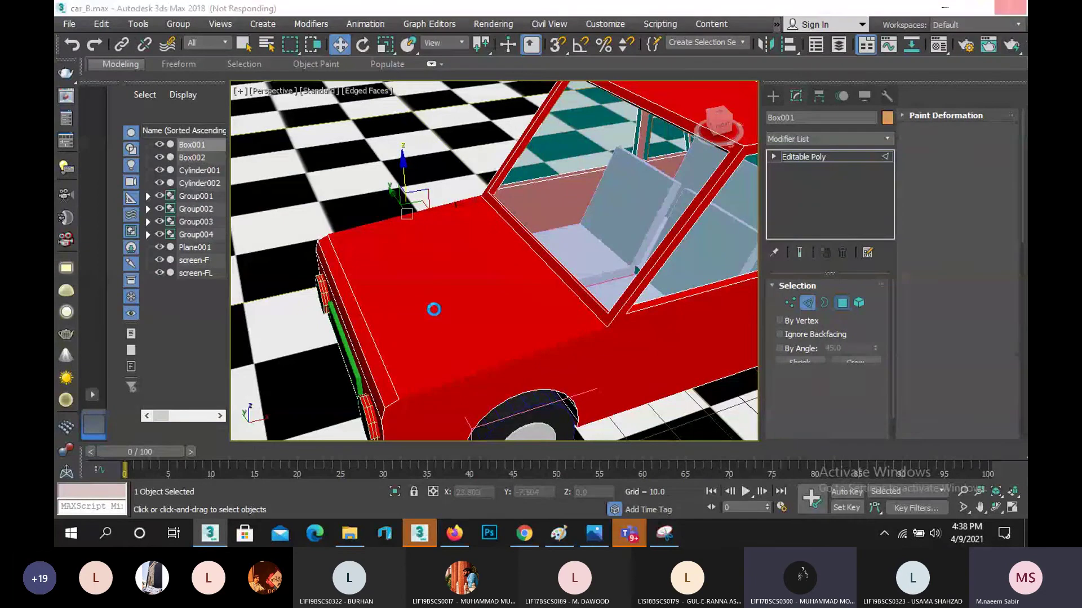
middle_click_drag(422, 272, 432, 284)
scroll(432, 284, "down", 5)
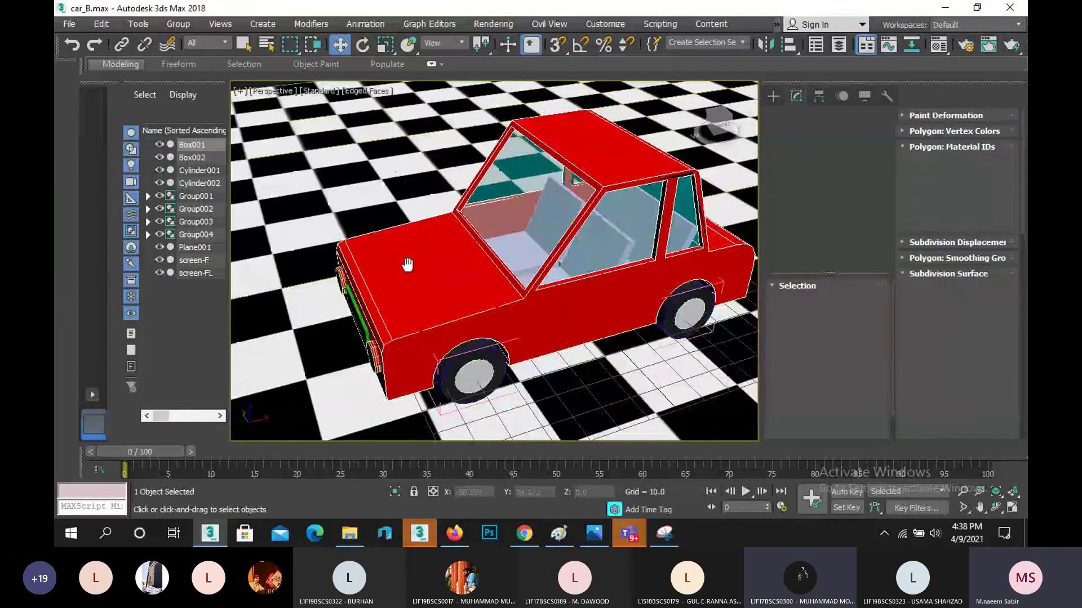
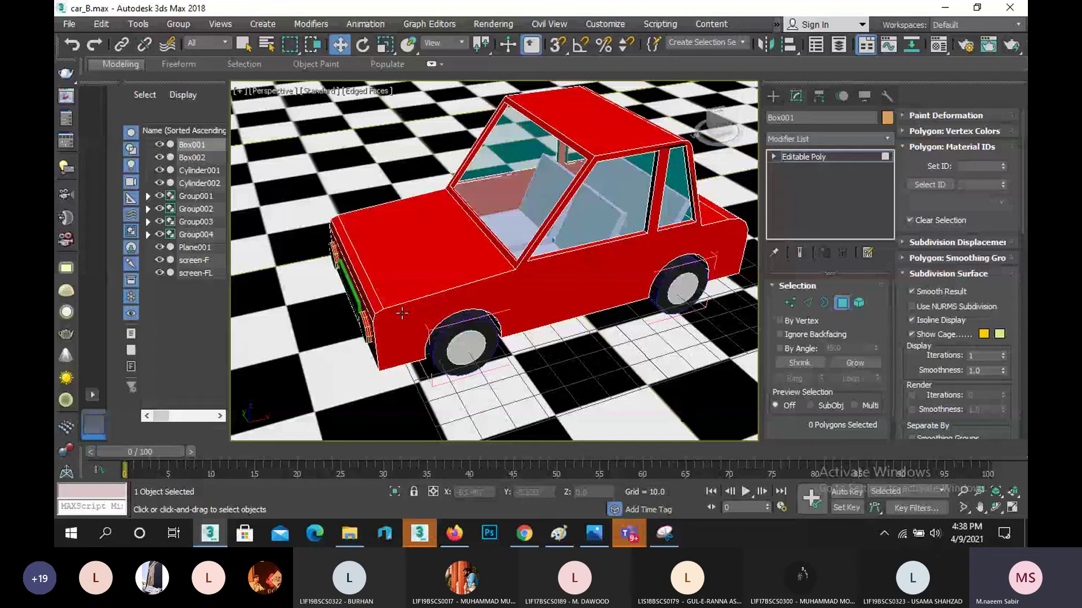
scroll(401, 313, "down", 6)
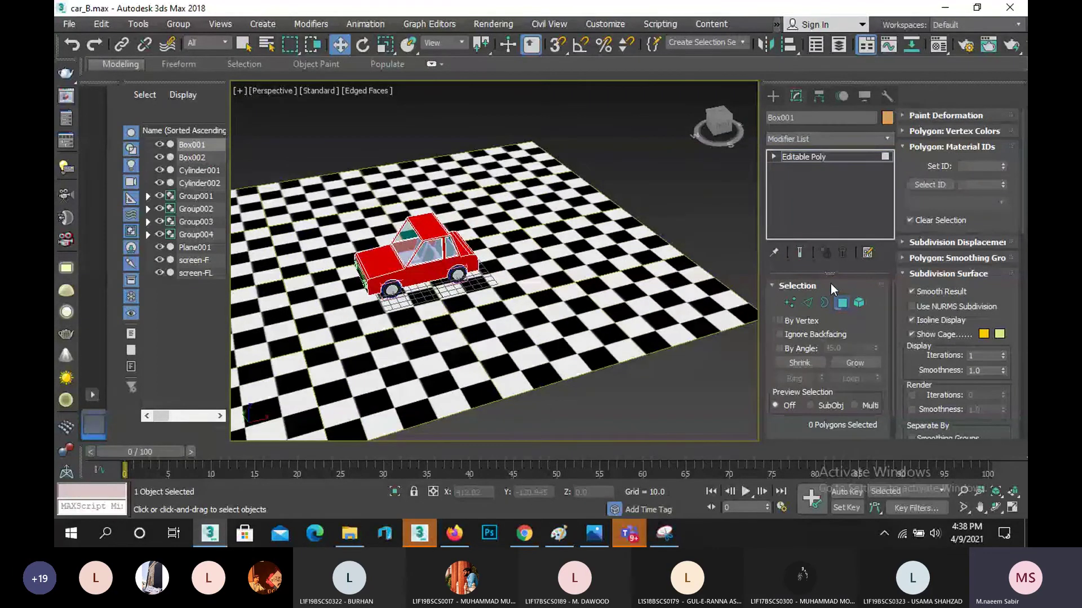
- Create a standard primitive Box on the checkered floor beside the car
left_click(777, 97)
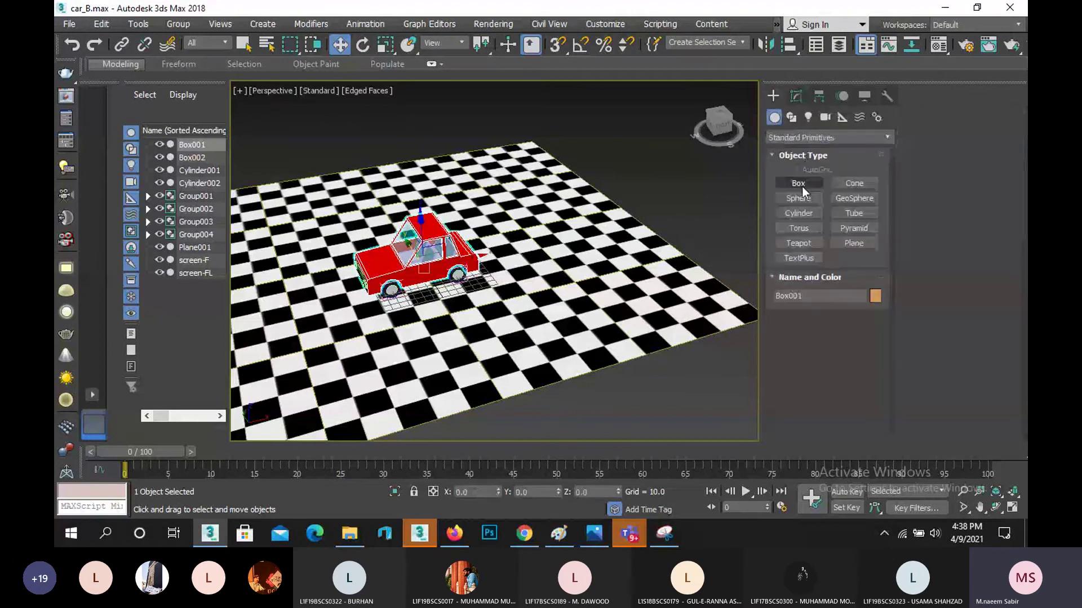
left_click(800, 186)
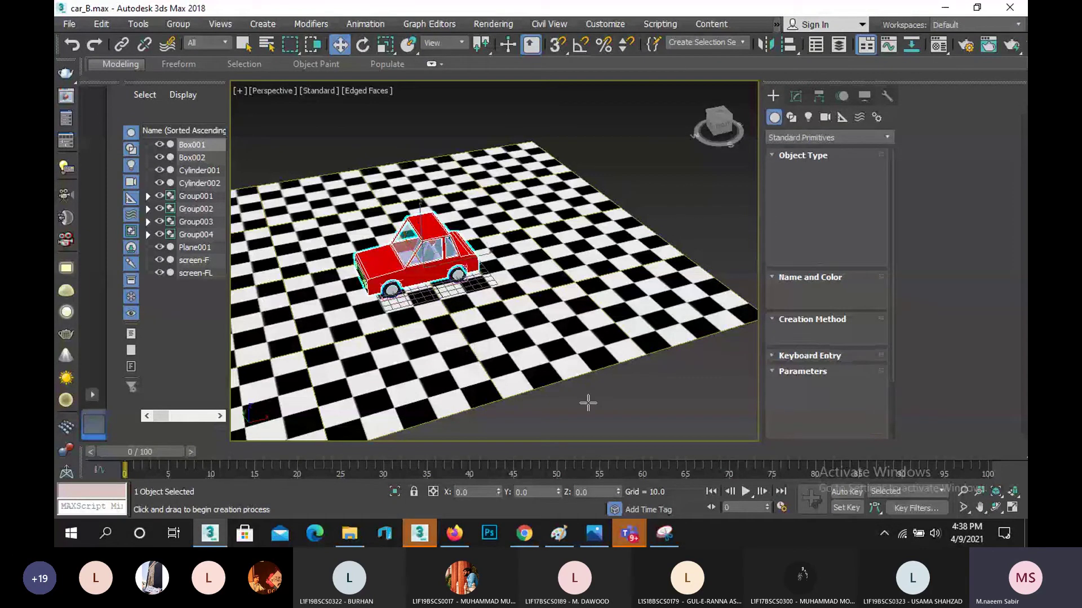
left_click_drag(588, 403, 478, 349)
left_click(583, 318)
right_click(555, 362)
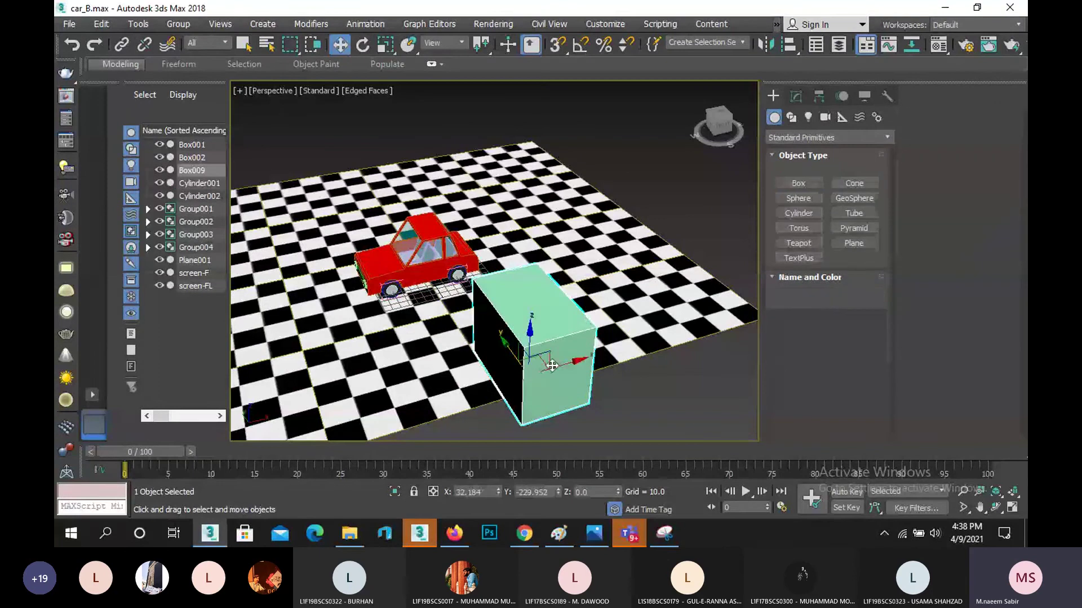
- Convert the new box to Editable Poly and switch it to edge editing
scroll(551, 362, "up", 5)
middle_click_drag(551, 362, 528, 347)
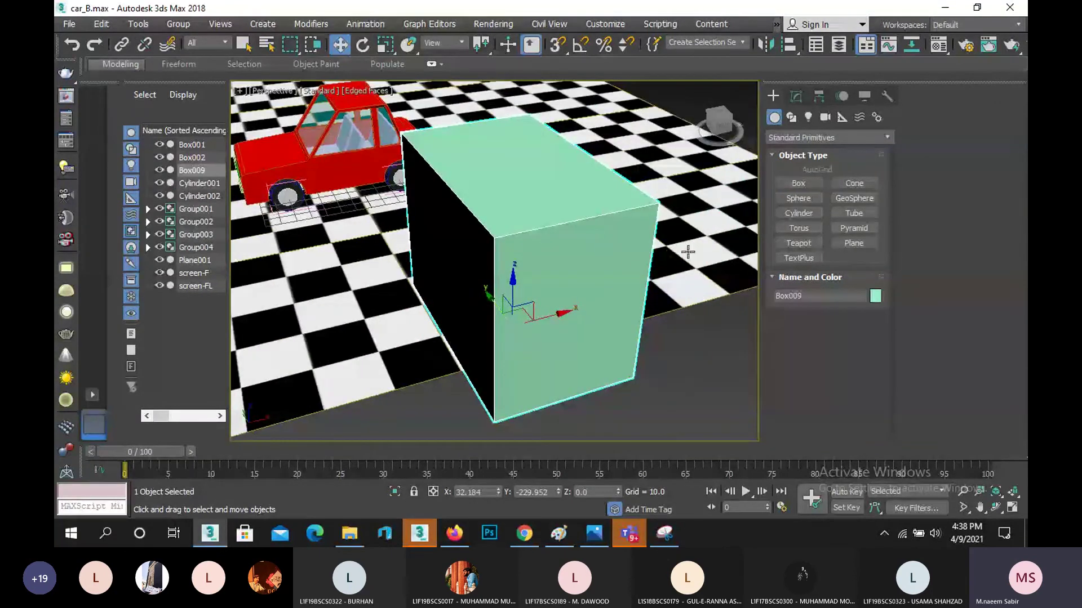
right_click(527, 261)
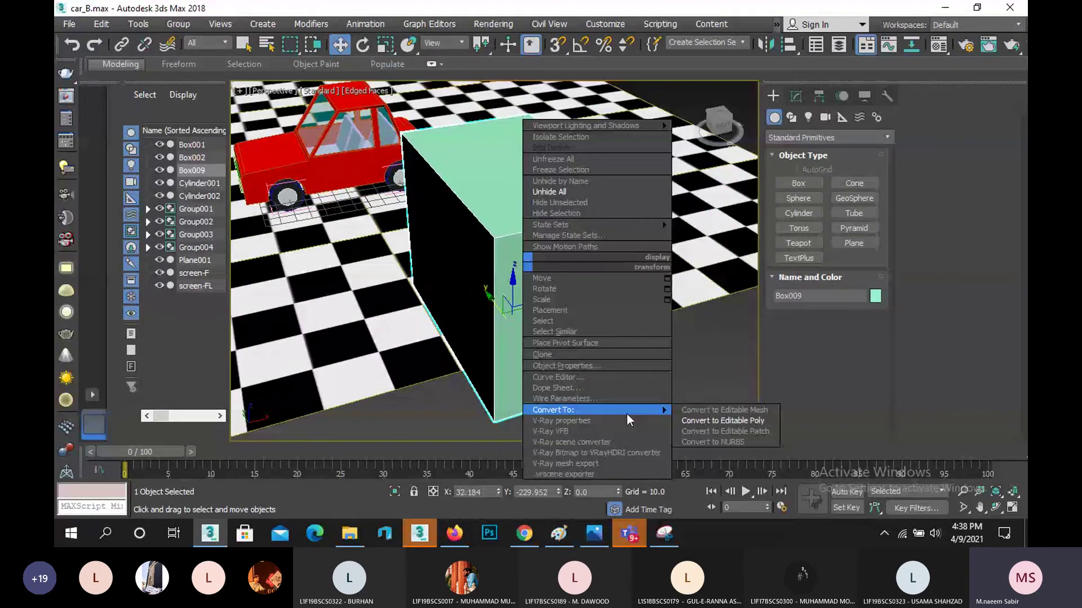
mouse_move(652, 411)
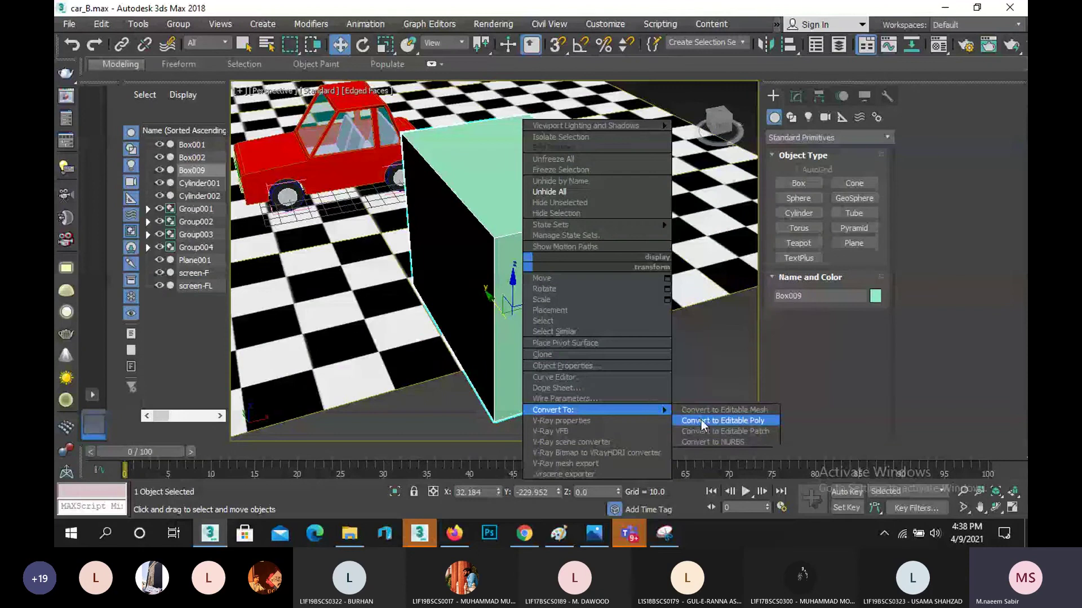
left_click(702, 422)
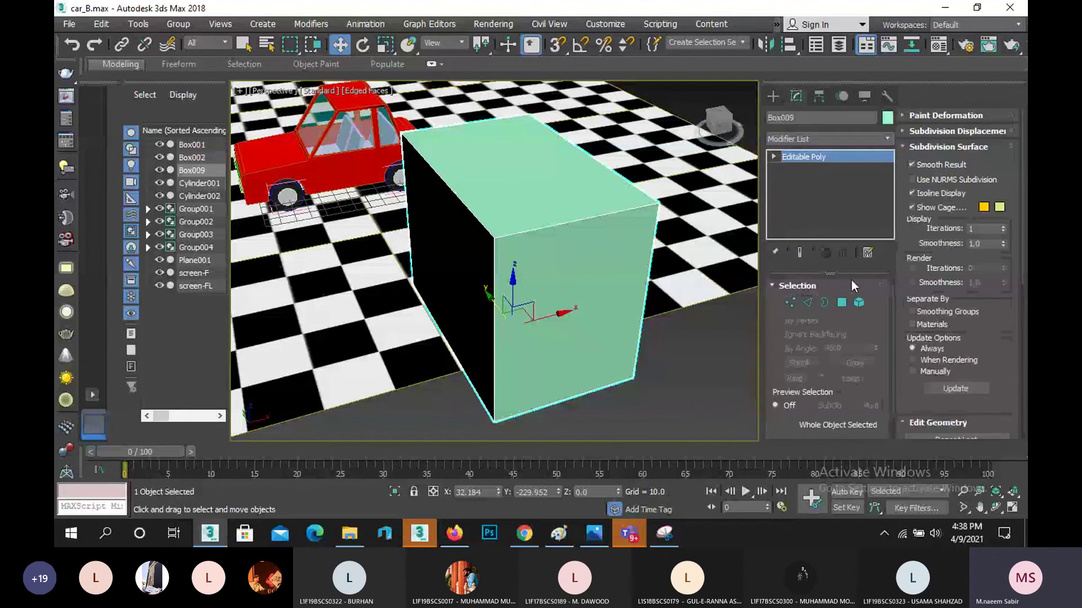
left_click(776, 97)
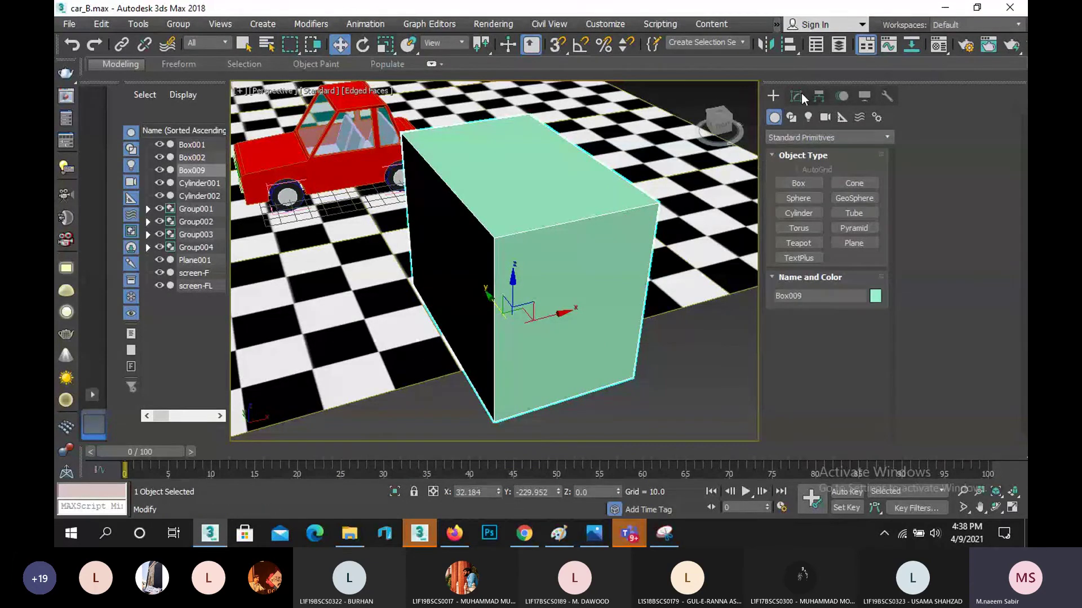
left_click(797, 95)
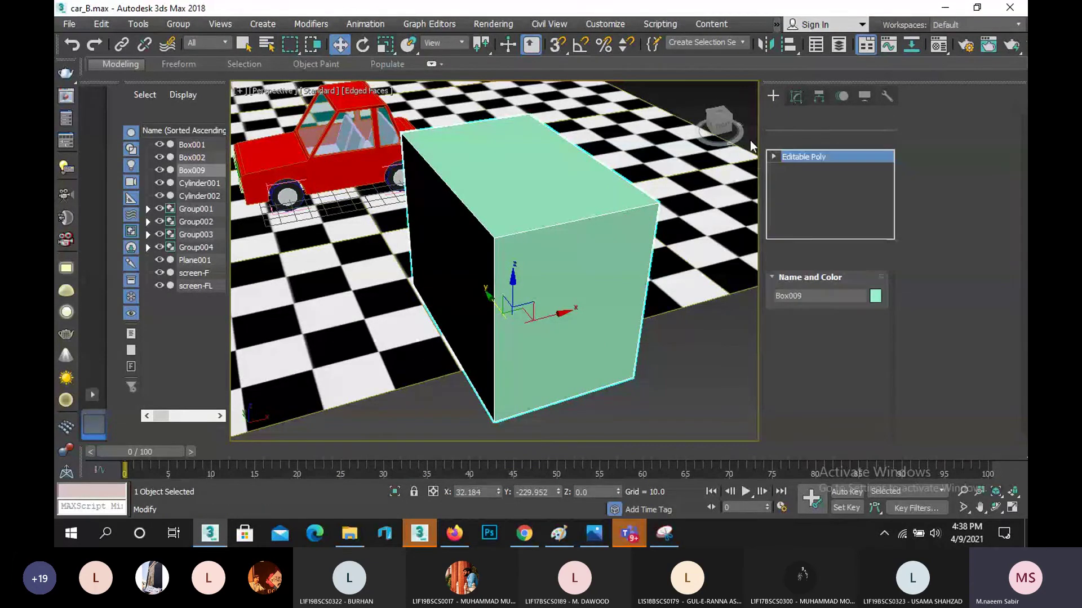
left_click(808, 305)
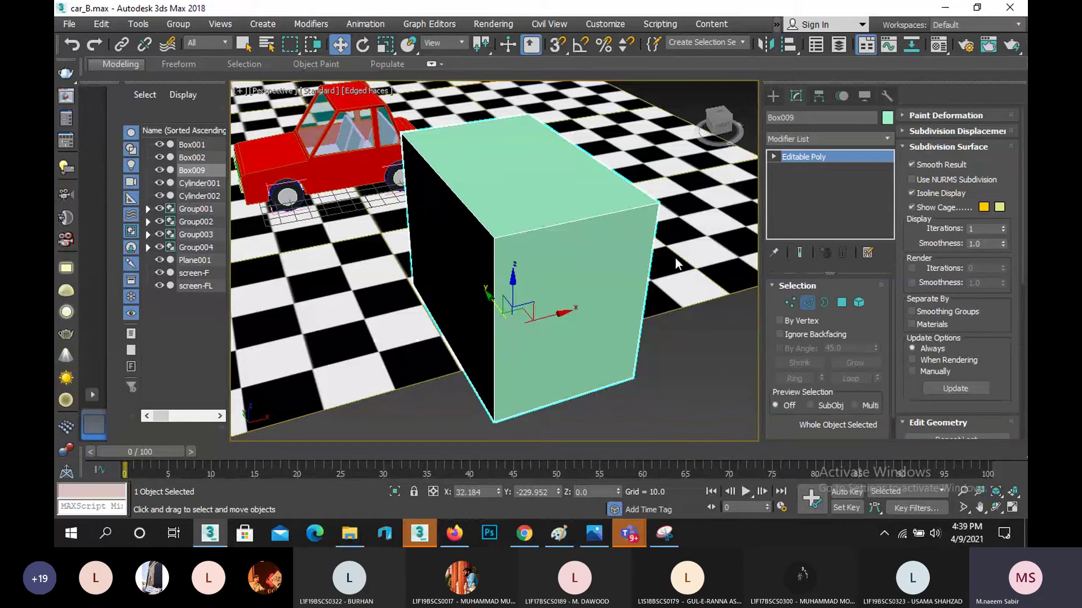
- Chamfer the box's front top edge with an amount of 33.733 and two connect edge segments
left_click(549, 227)
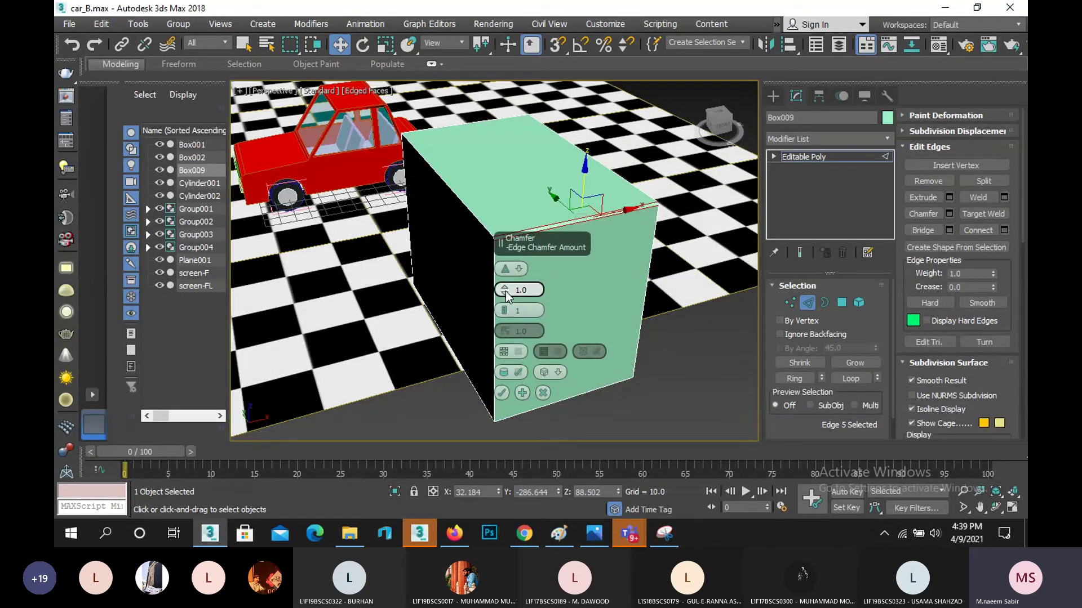
left_click(505, 292)
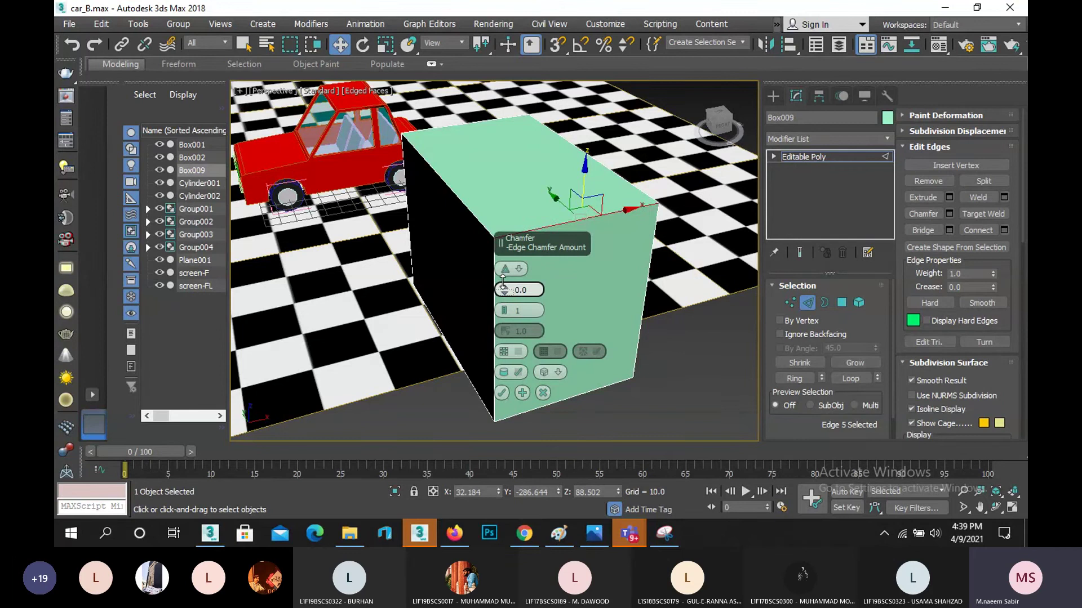
left_click_drag(503, 284, 498, 296)
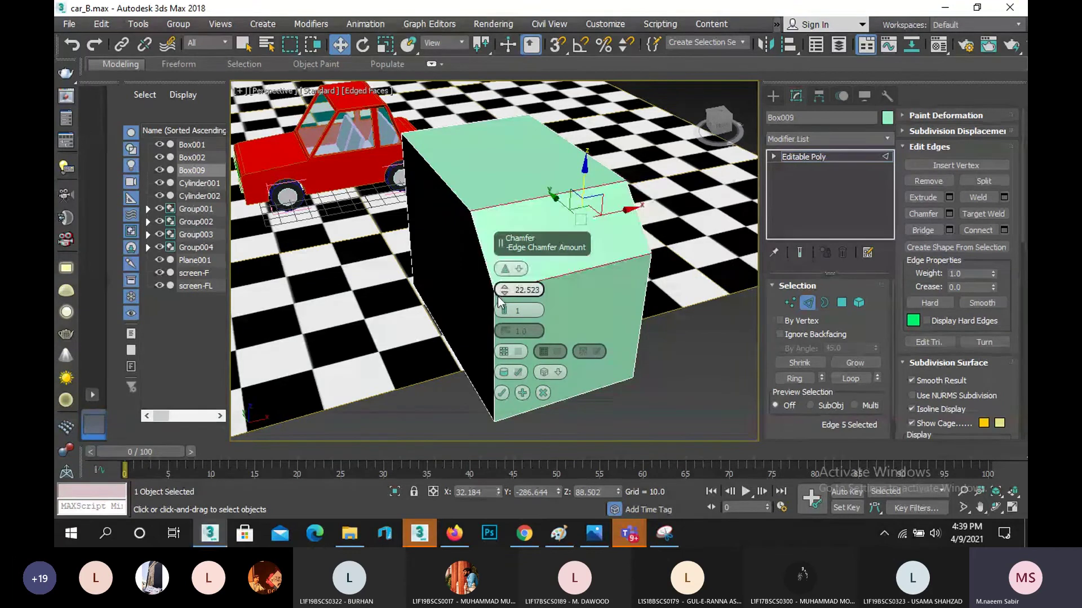
left_click(995, 506)
left_click_drag(466, 272, 377, 193)
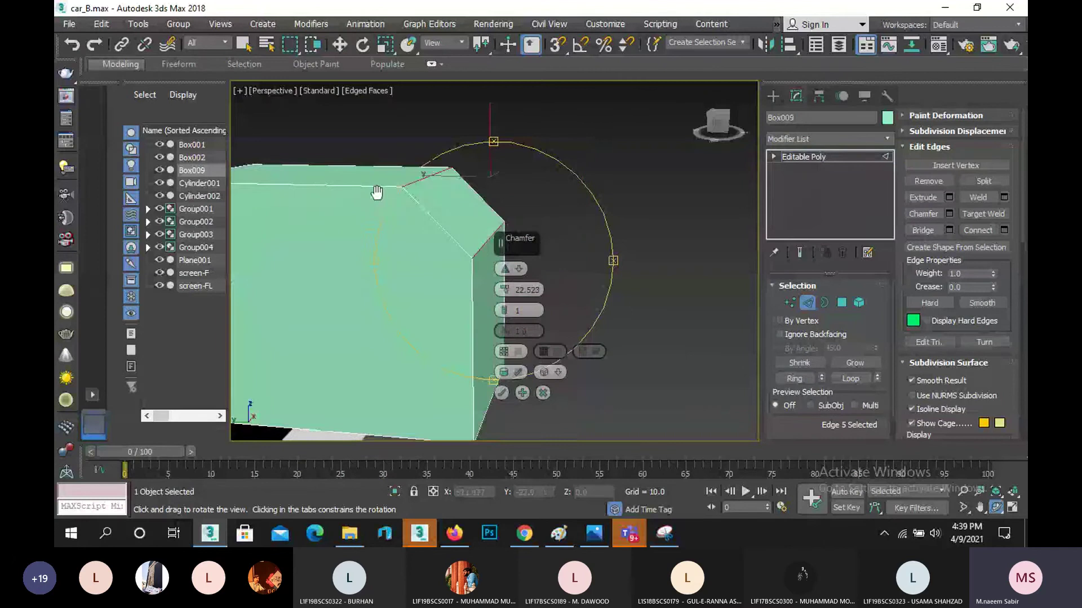
left_click_drag(505, 289, 511, 333)
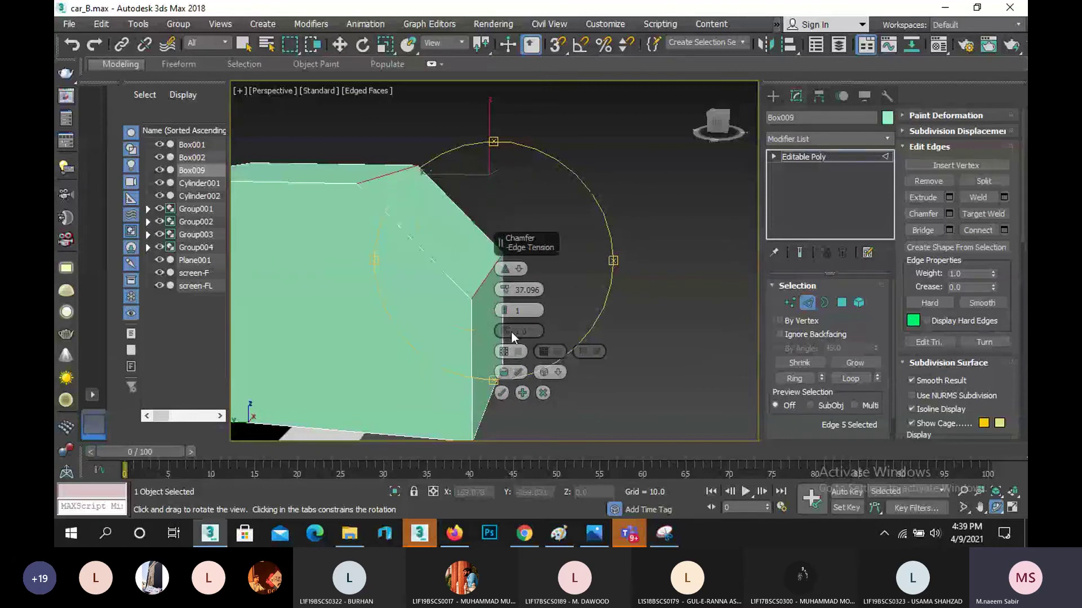
left_click_drag(505, 292, 518, 367)
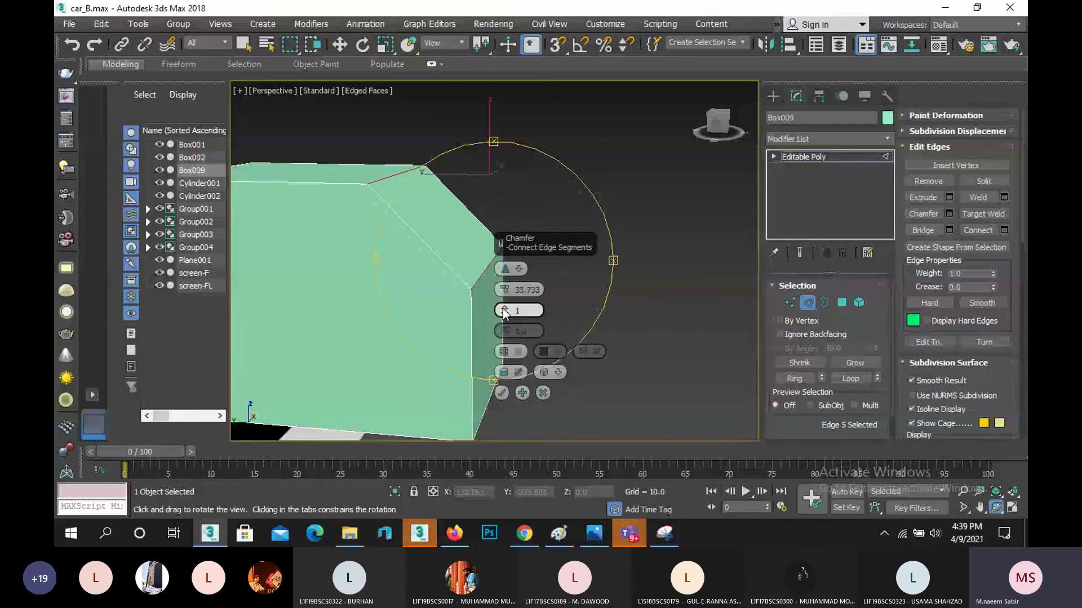
left_click(501, 392)
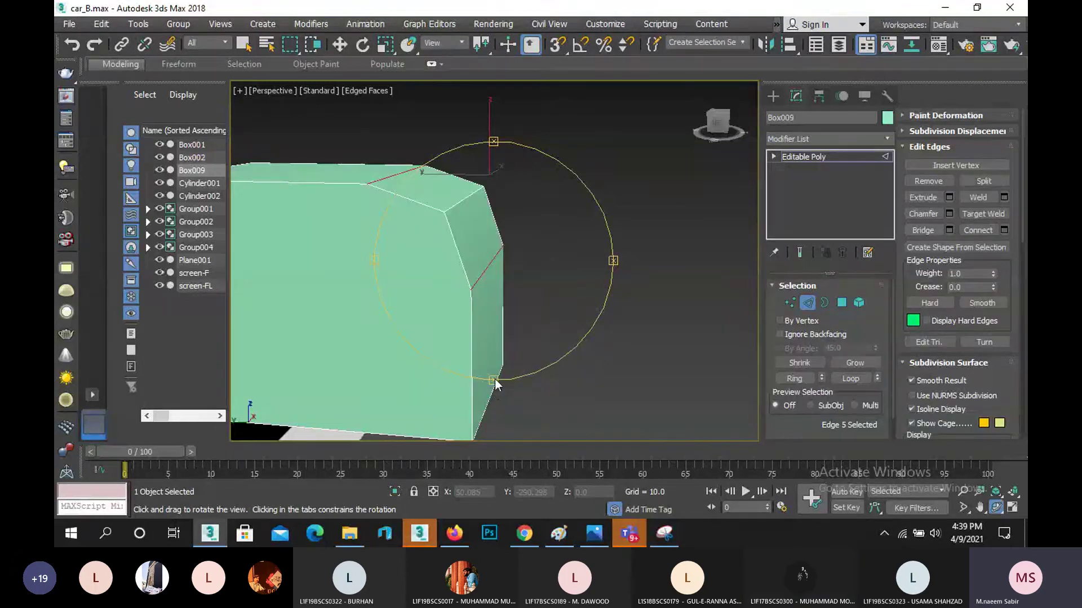
- Move the chamfer's middle edge inward in the Left view to about Y -260, Z 63, forming a notch in the box
key("w")
left_click(465, 200)
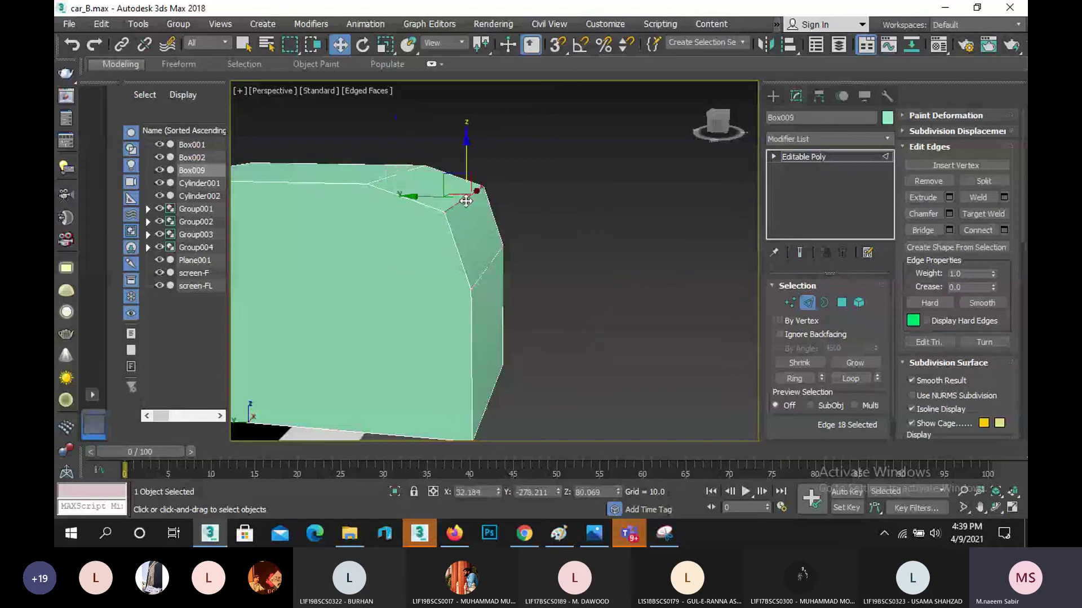
key("f")
scroll(461, 249, "down", 5)
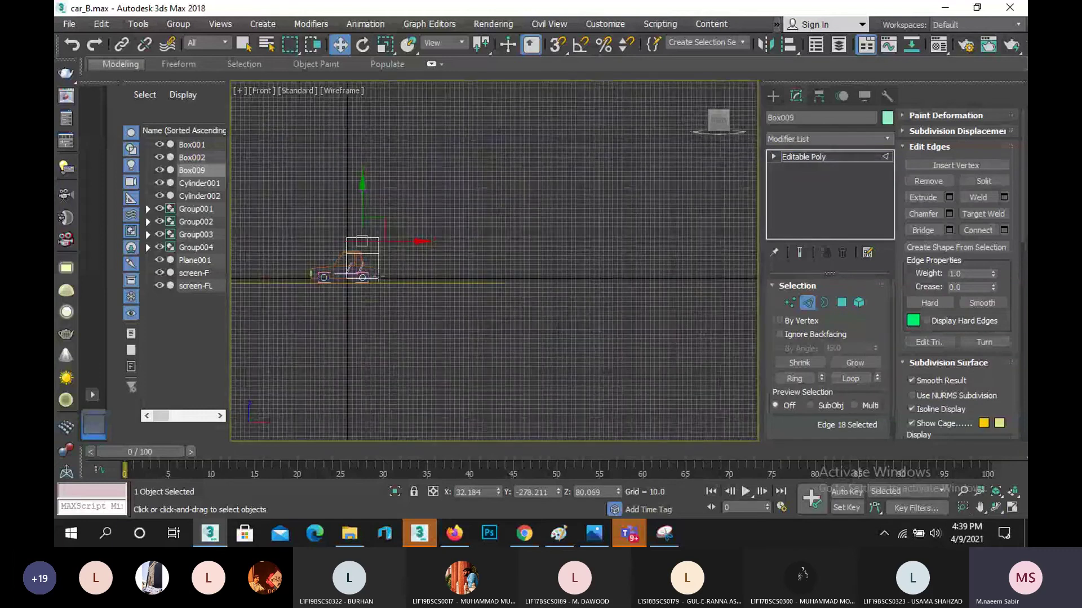
scroll(376, 239, "up", 6)
key("l")
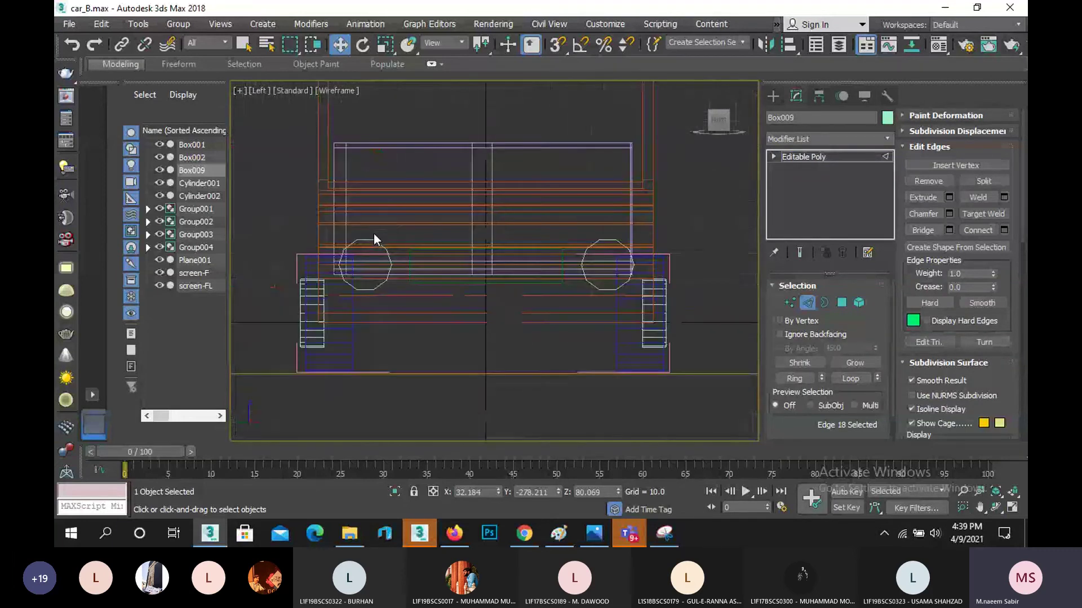
scroll(373, 233, "down", 5)
middle_click_drag(393, 234, 417, 248)
scroll(600, 197, "up", 5)
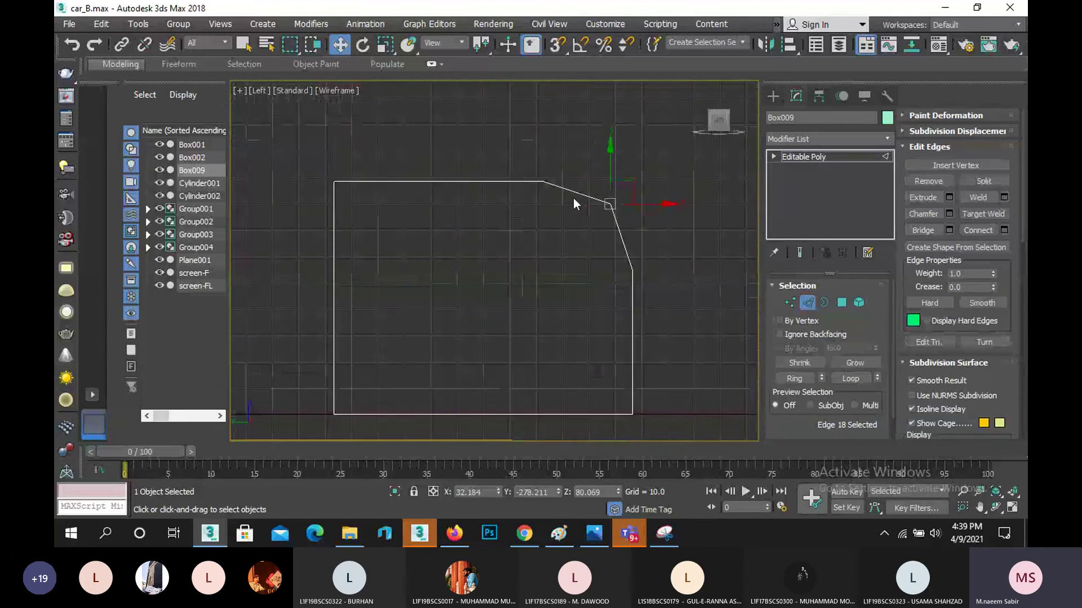
left_click_drag(617, 184, 577, 226)
- Leave edge editing and delete the notched demonstration box from the scene
left_click(809, 303)
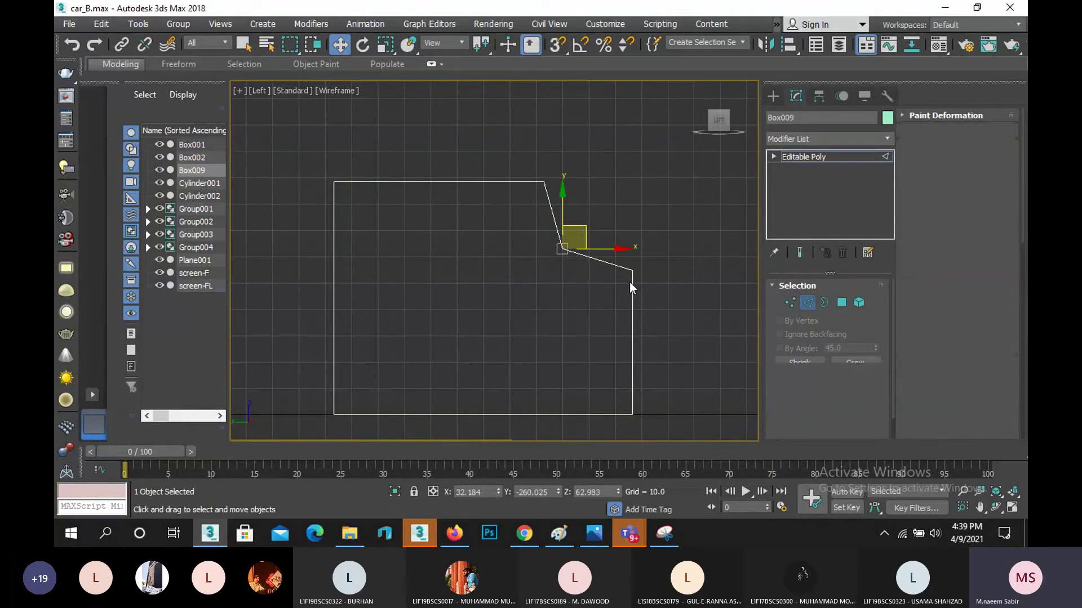
key("2")
scroll(547, 295, "down", 8)
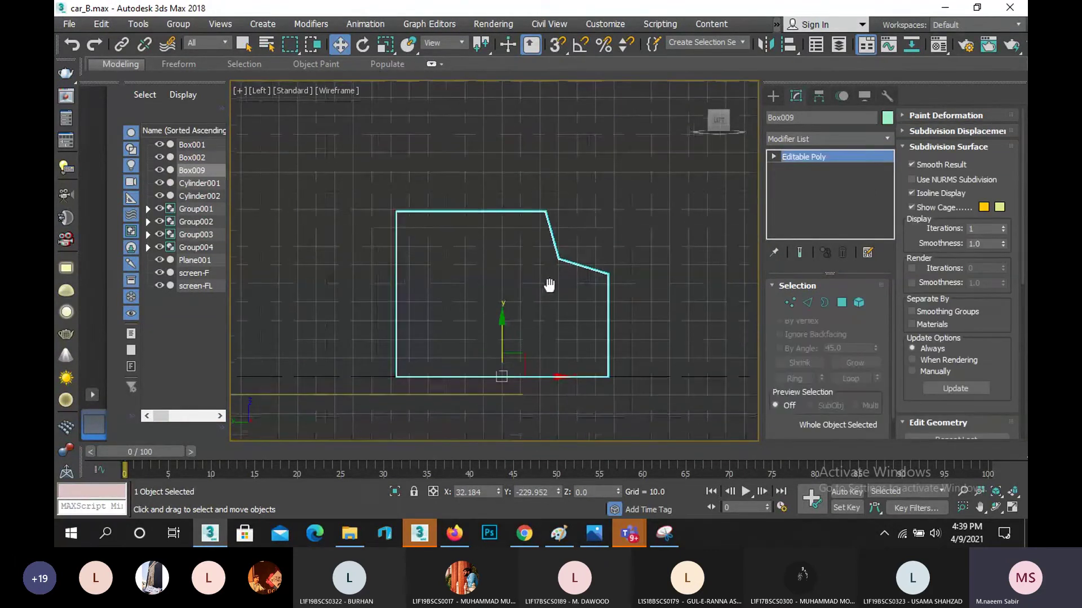
left_click(996, 507)
left_click(1012, 507)
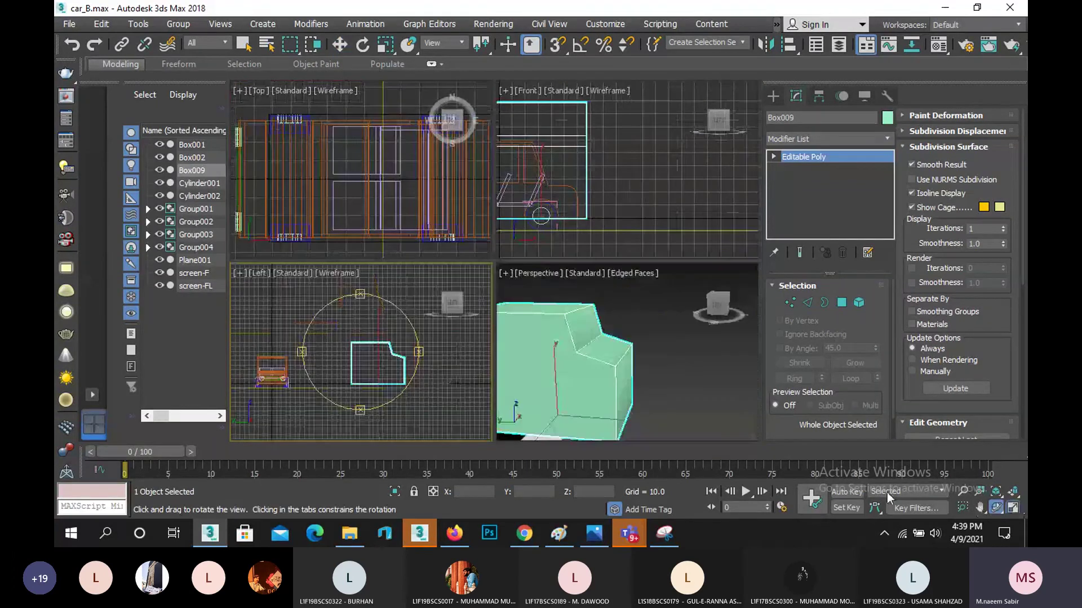
left_click(658, 352)
scroll(658, 352, "down", 5)
key("w")
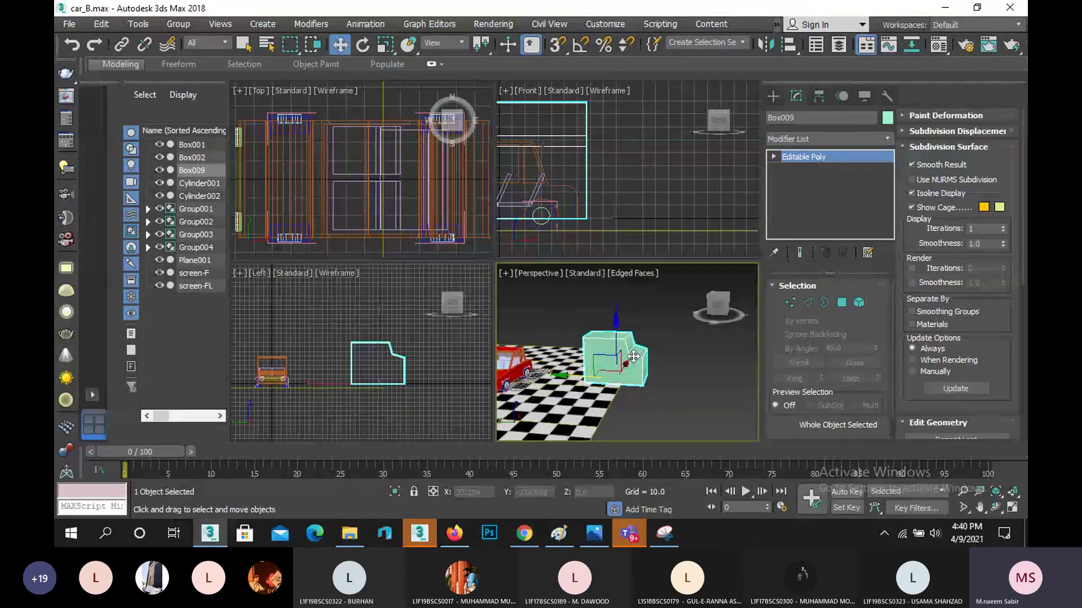
key("Delete")
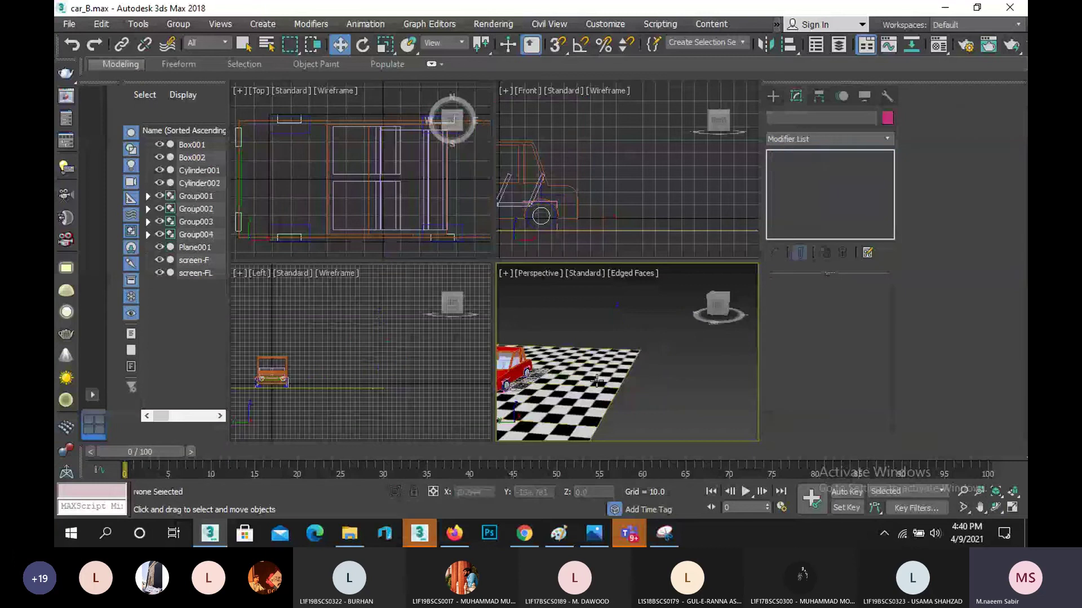
- Examine the car's hood, front and side from several angles in the maximized Perspective view
middle_click_drag(596, 381, 647, 374)
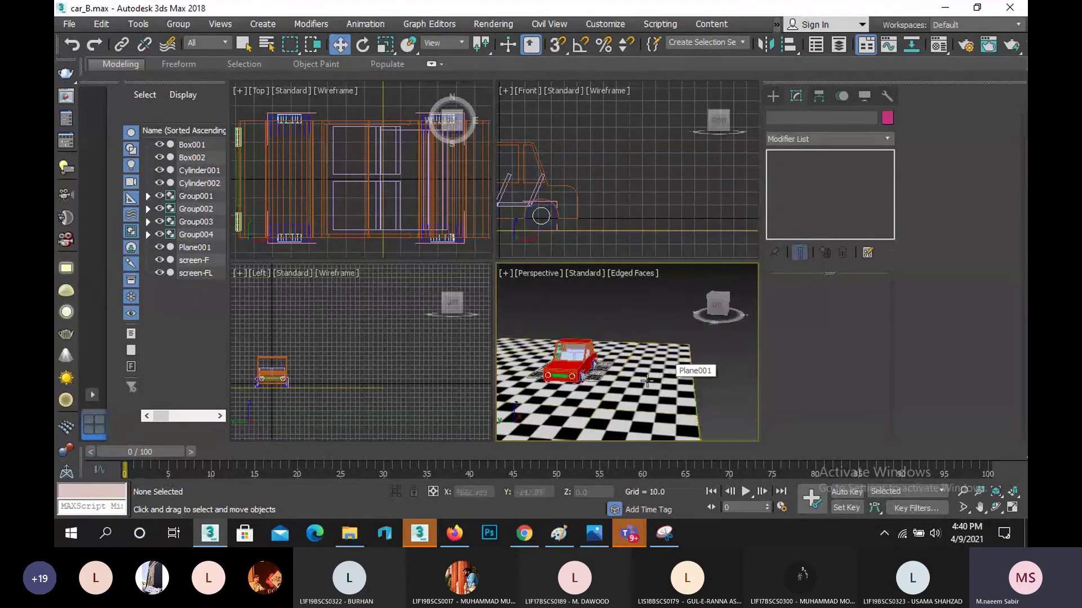
middle_click_drag(666, 372, 631, 355, "alt")
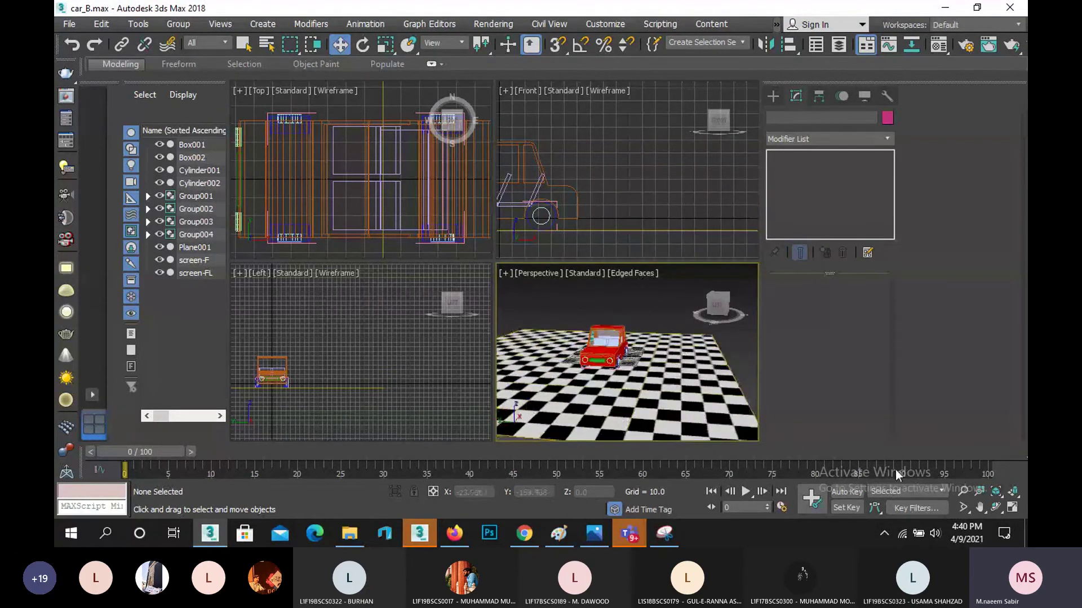
left_click(995, 507)
left_click(1012, 508)
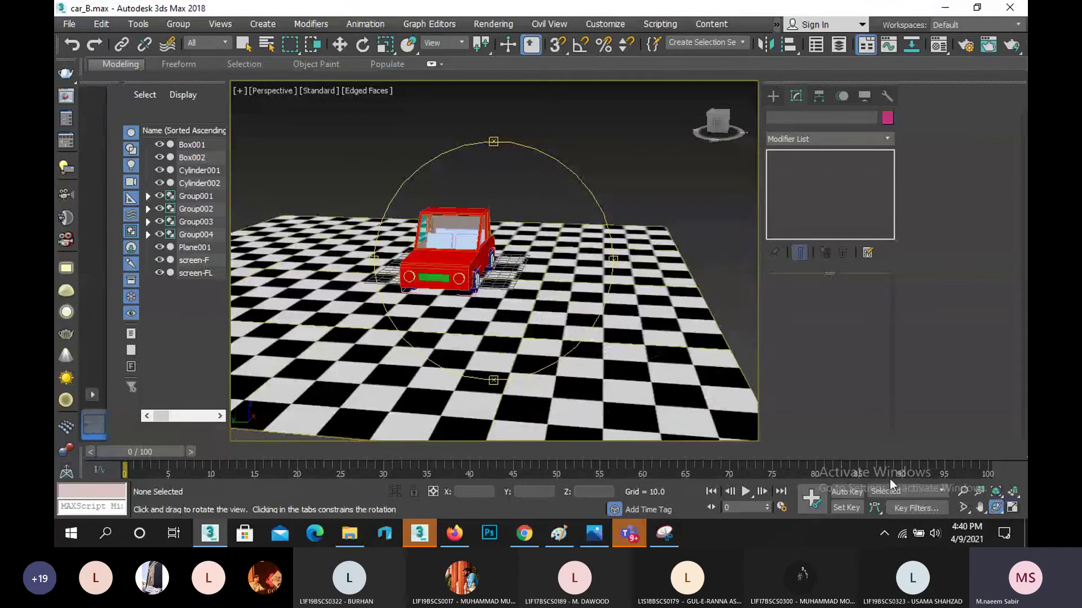
left_click_drag(591, 316, 635, 266)
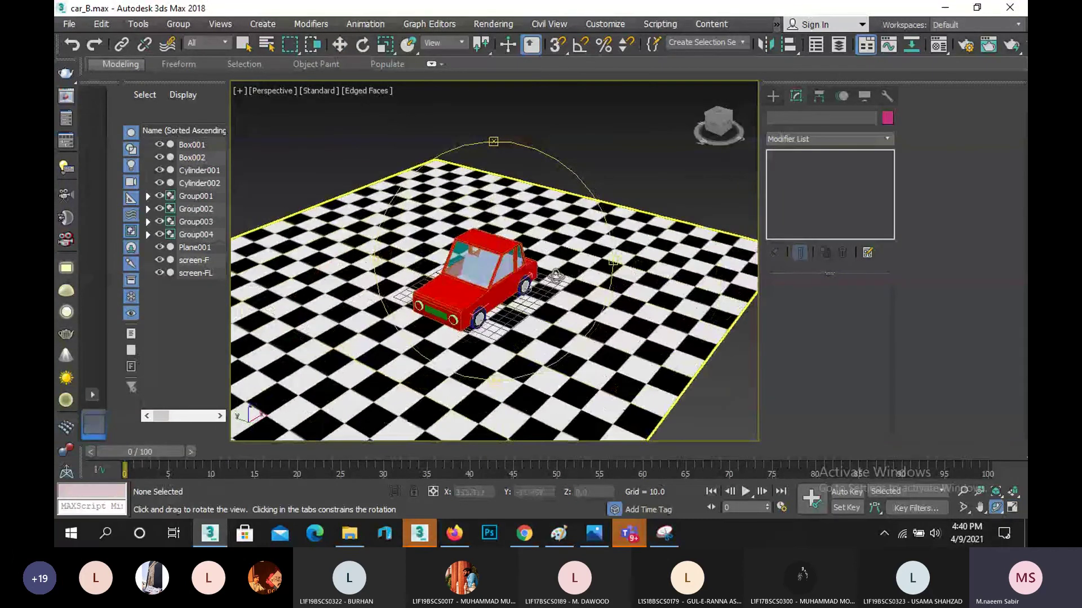
scroll(560, 277, "up", 5)
left_click_drag(505, 282, 494, 254)
scroll(494, 256, "down", 3)
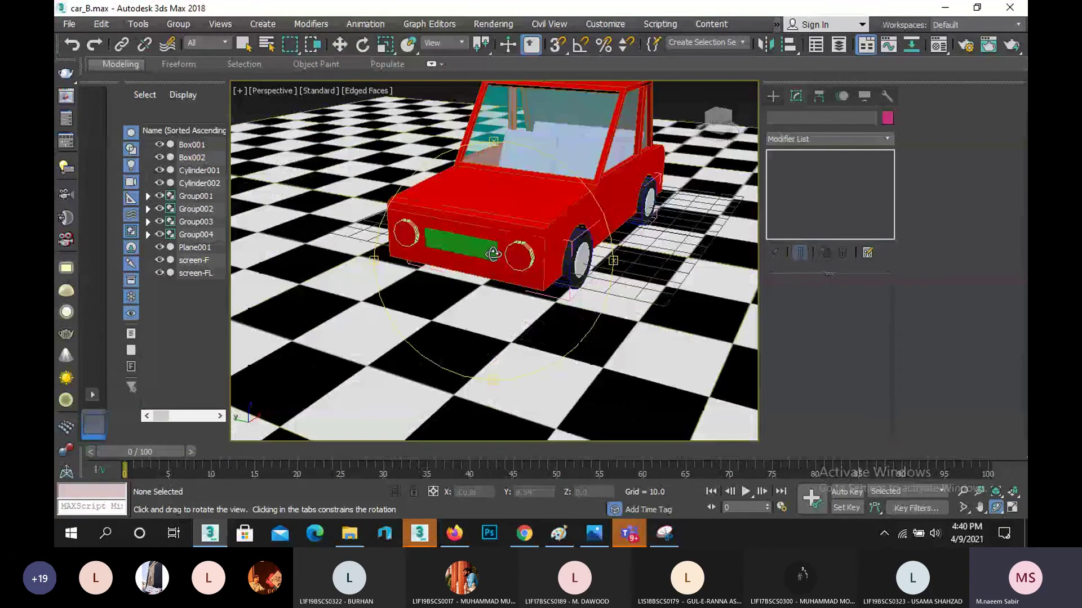
scroll(494, 259, "up", 8)
middle_click_drag(490, 259, 481, 258)
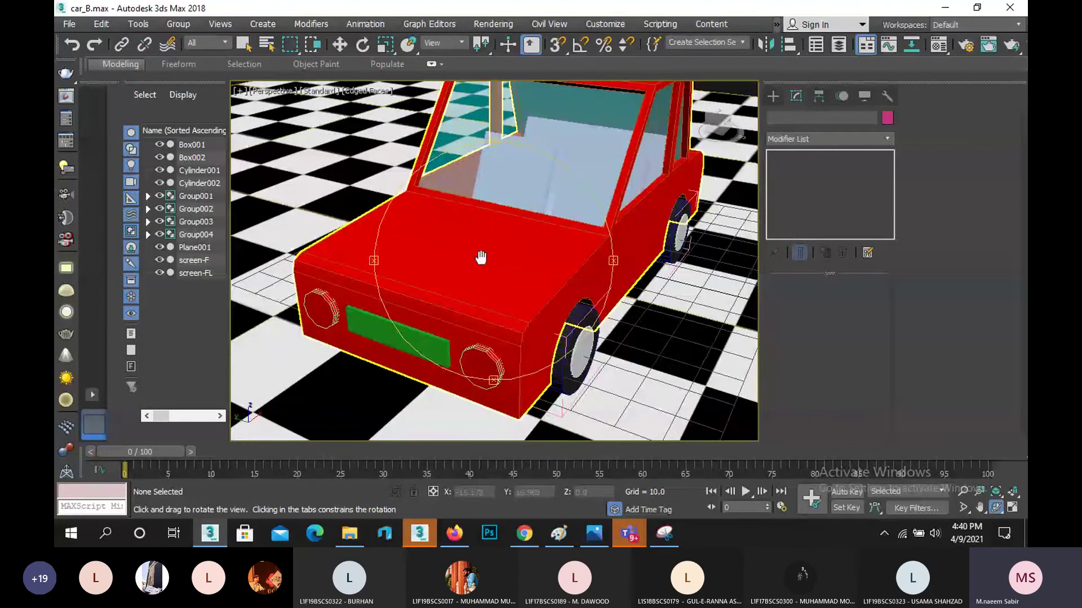
scroll(481, 257, "down", 3)
left_click_drag(481, 257, 479, 270)
key("w")
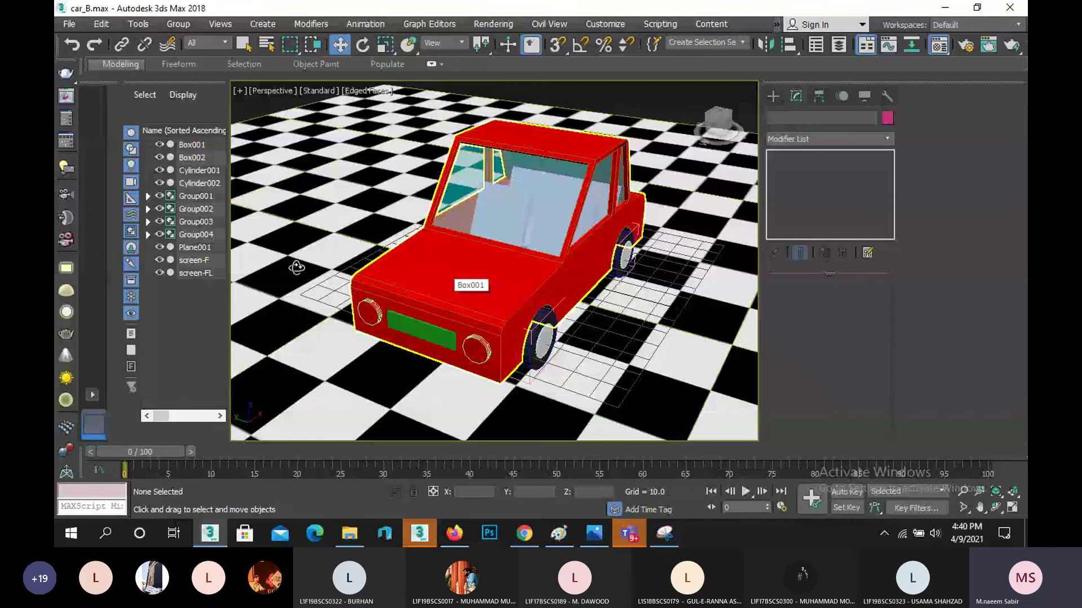
- Open the Material Editor beside the car and render the front Perspective view with V-Ray
key("m")
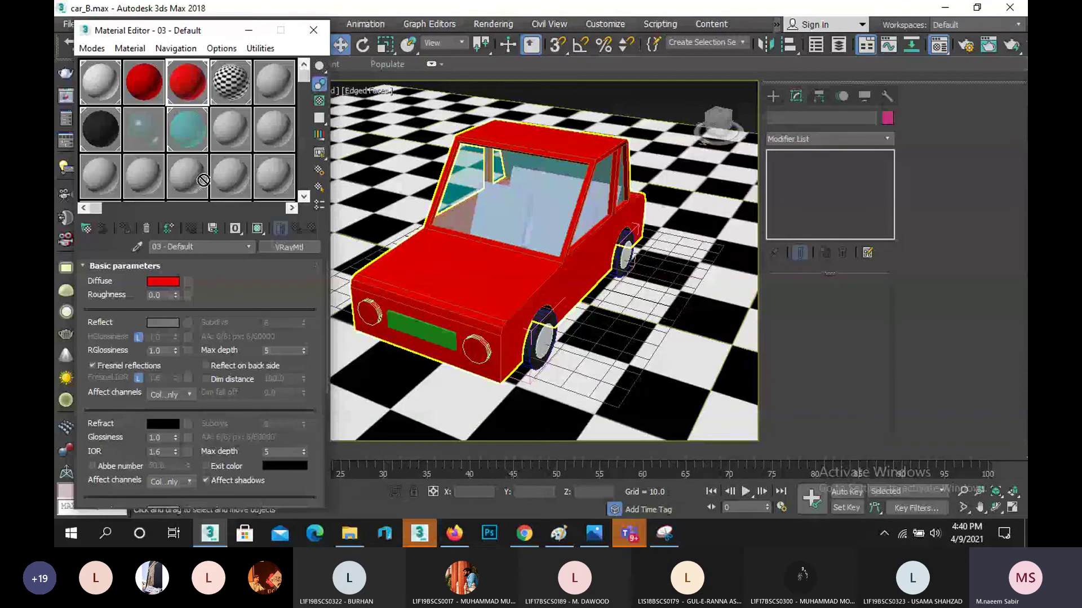
left_click(365, 324)
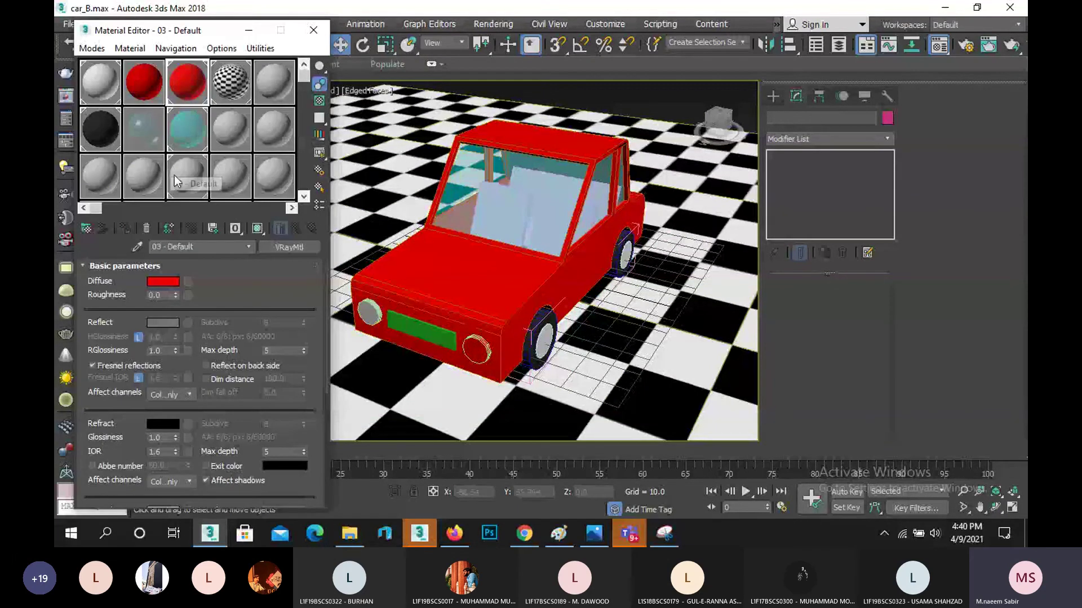
left_click(445, 320)
key("shift+q")
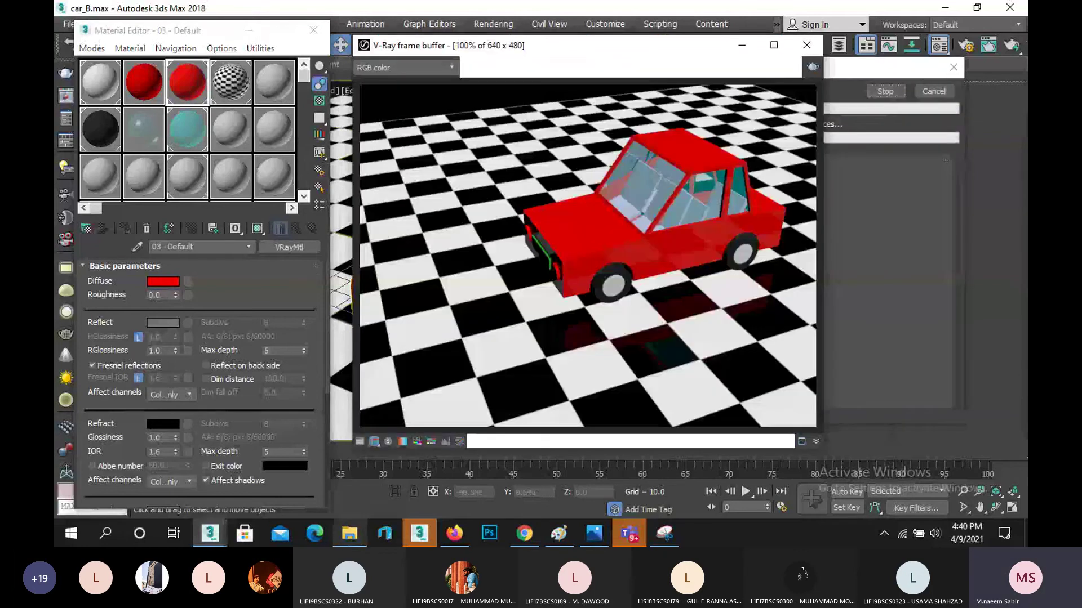
- Switch to the Car folder in File Explorer and open the reference image 3d Pickup.gif from its Work folder
mouse_move(348, 538)
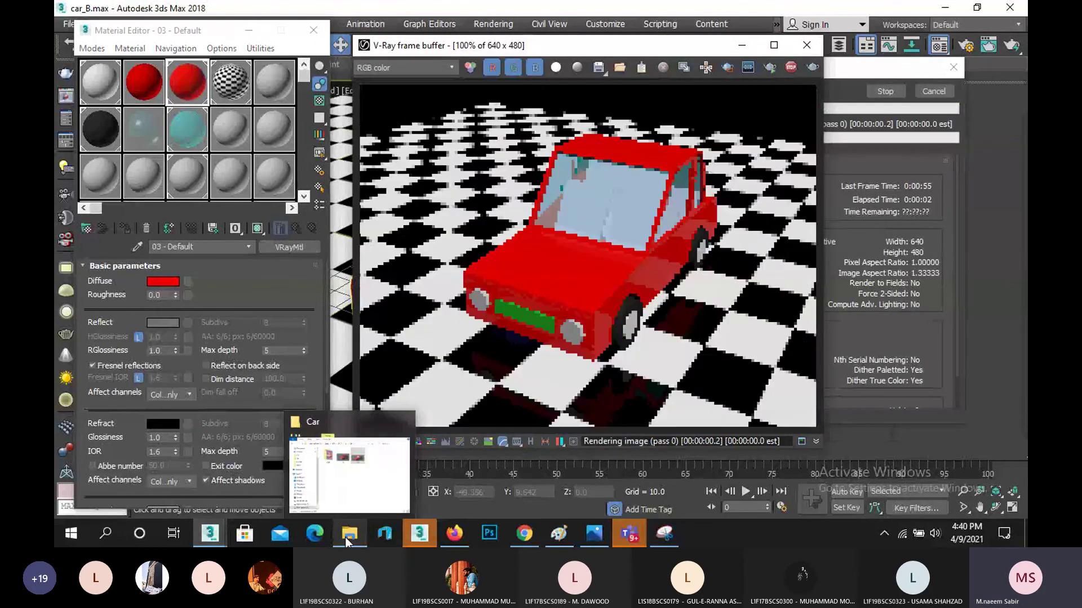
left_click(347, 538)
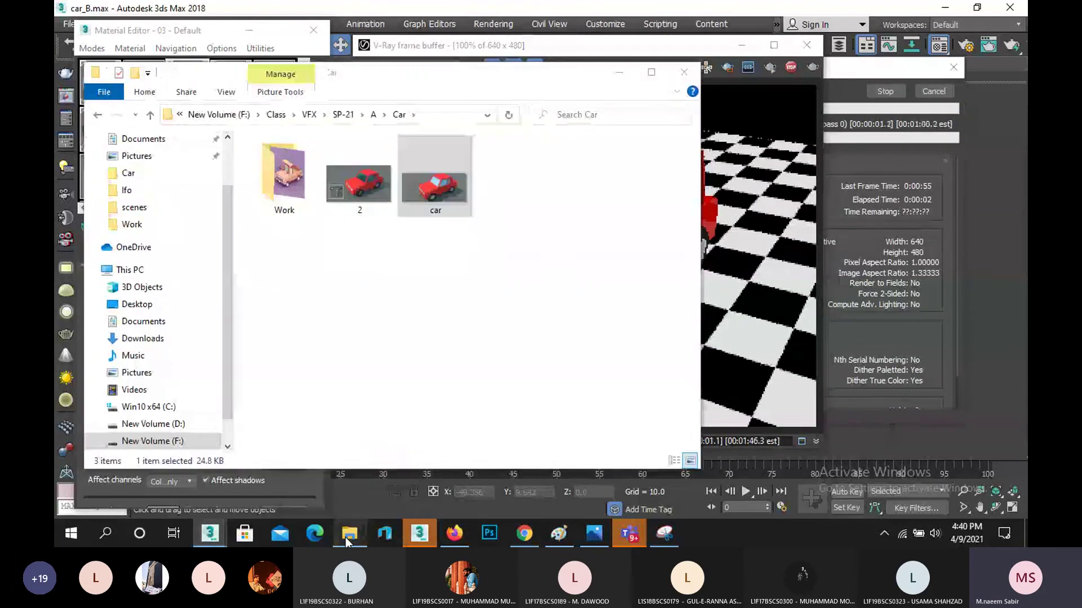
left_click(288, 188)
double_click(289, 188)
left_click(289, 188)
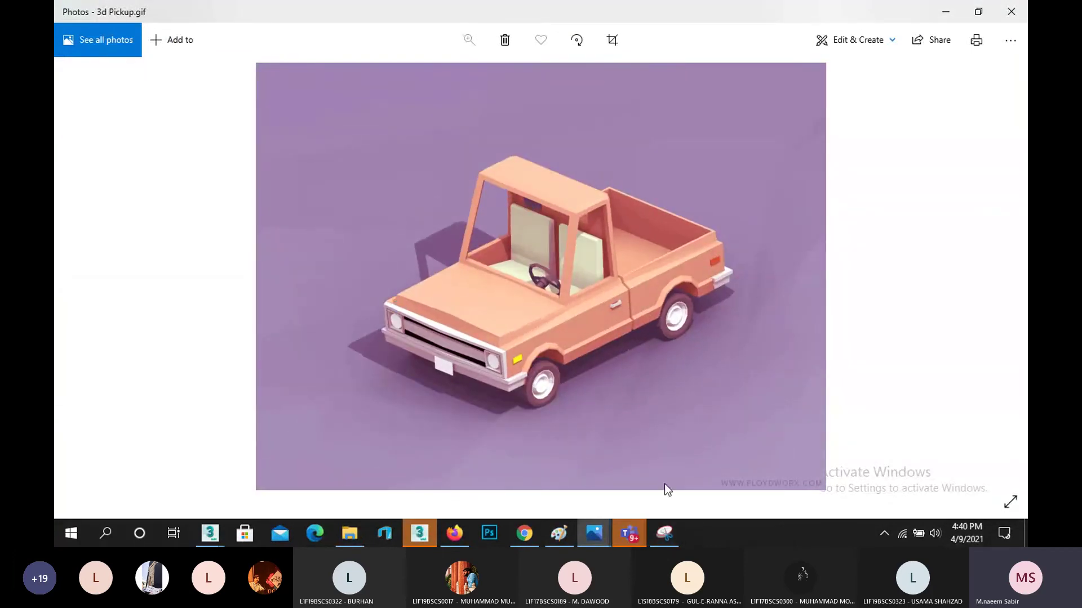
- Switch to Snipping Tool and capture a new snip of the whole pickup truck image
left_click(665, 533)
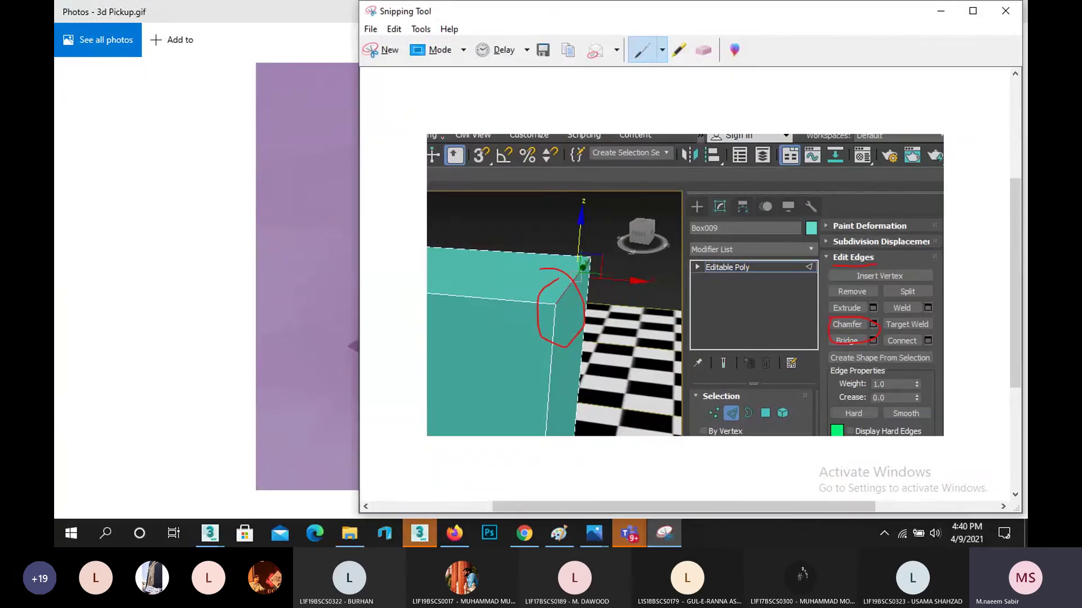
left_click(388, 52)
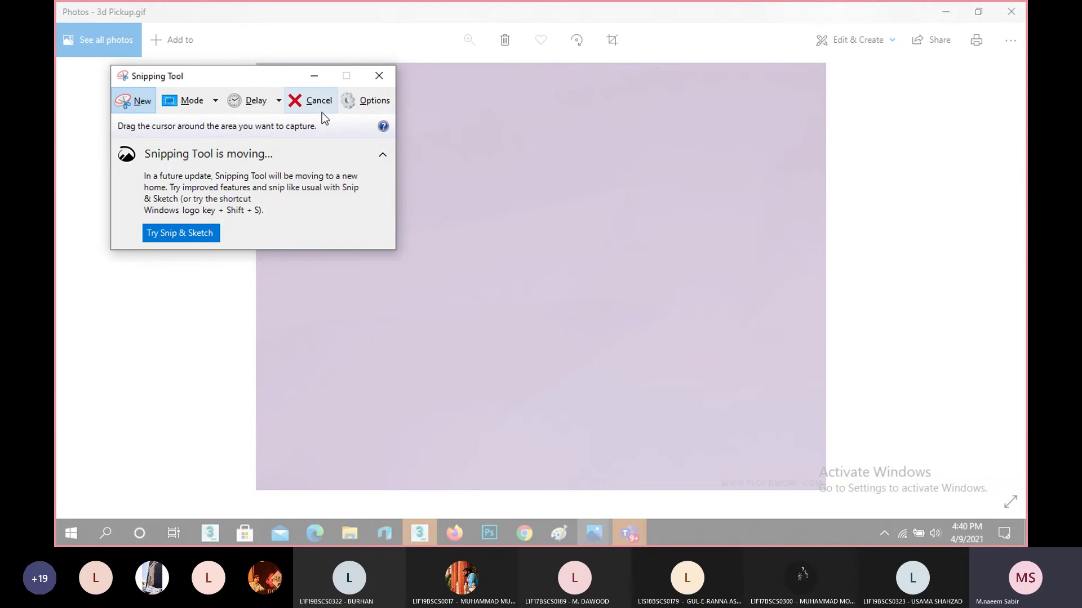
left_click(314, 76)
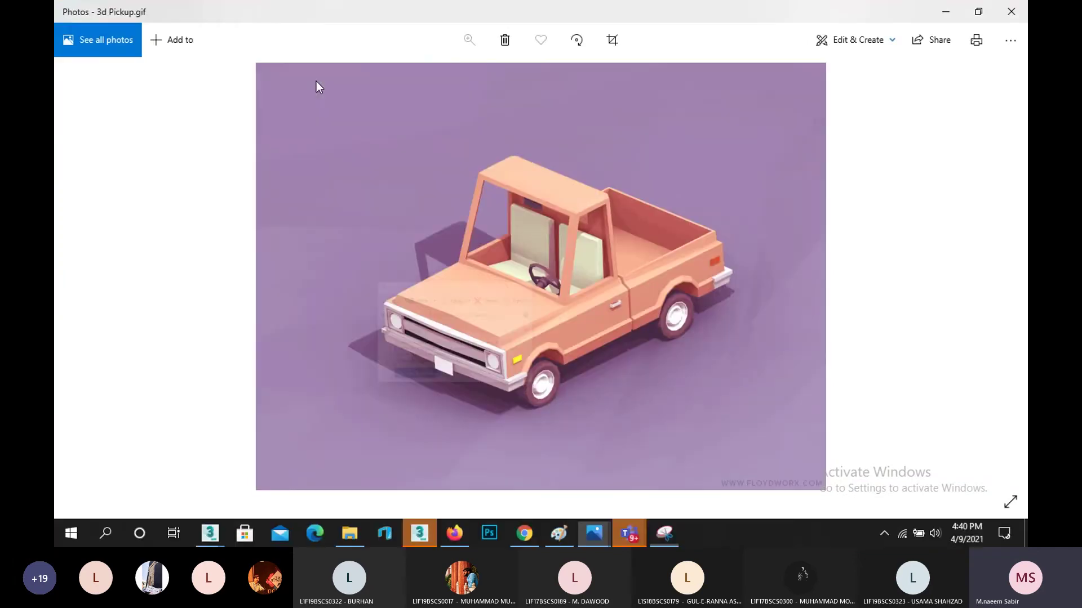
left_click(665, 532)
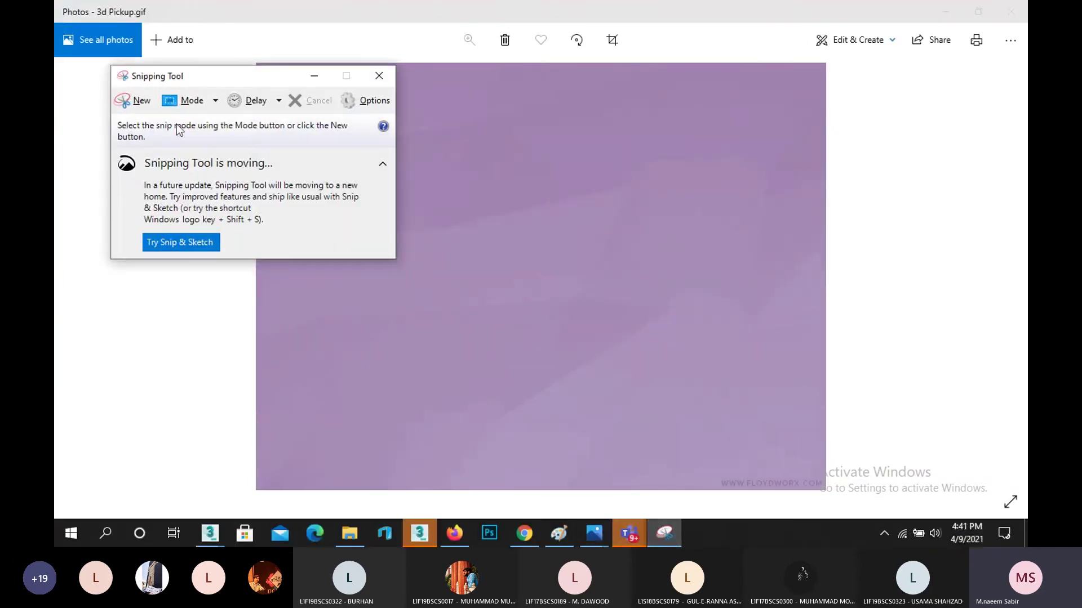
left_click(134, 101)
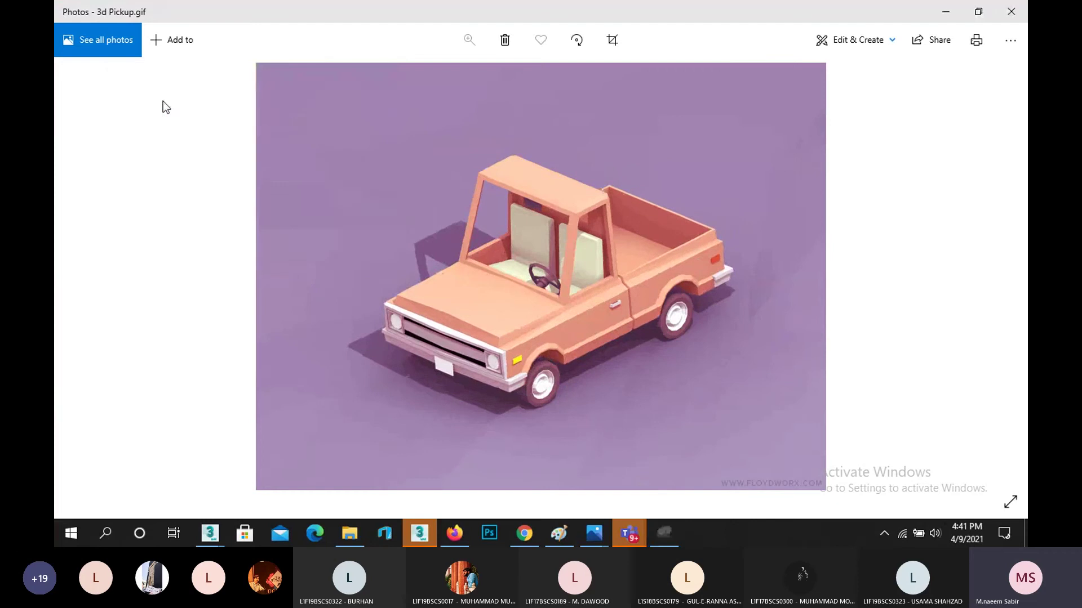
left_click_drag(820, 66, 267, 487)
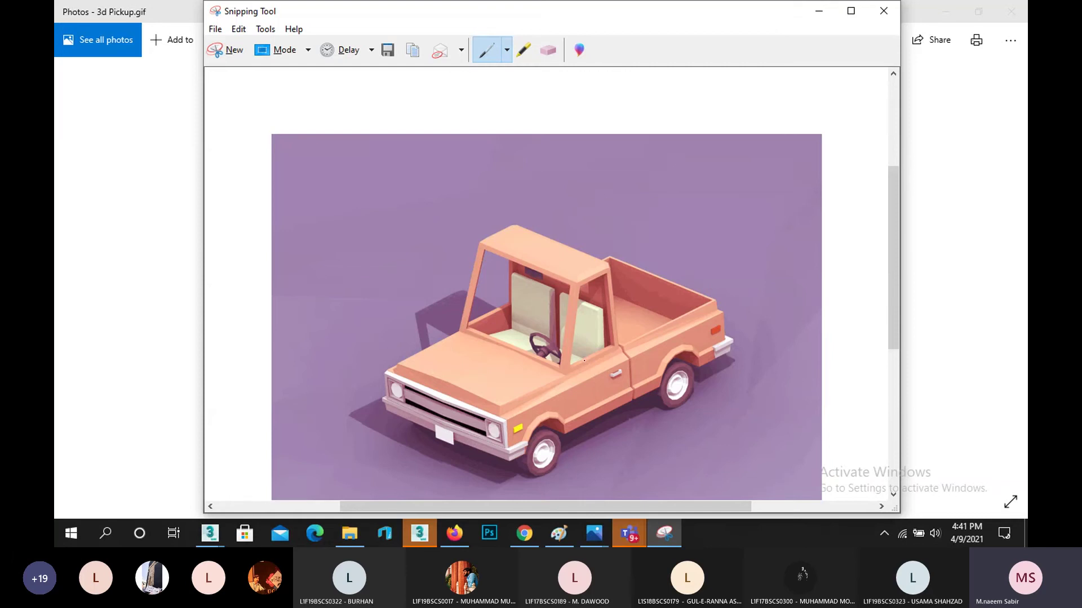
- Switch to Chrome and locate 3d Pickup.gif among the portal's course material files, then return to the pickup snip
left_click(522, 535)
left_click(433, 12)
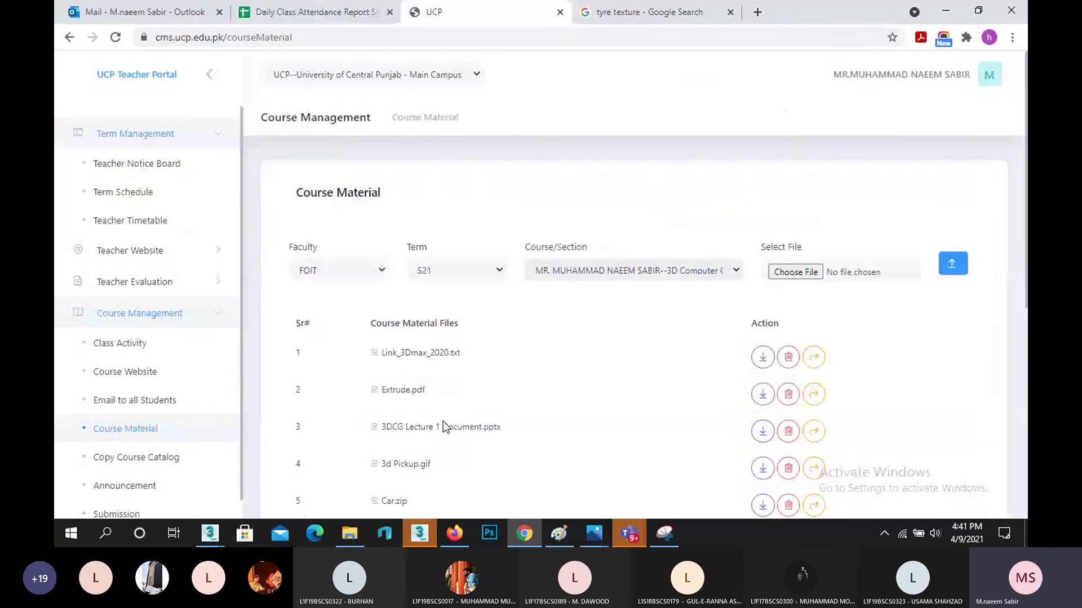
scroll(442, 425, "down", 2)
double_click(405, 322)
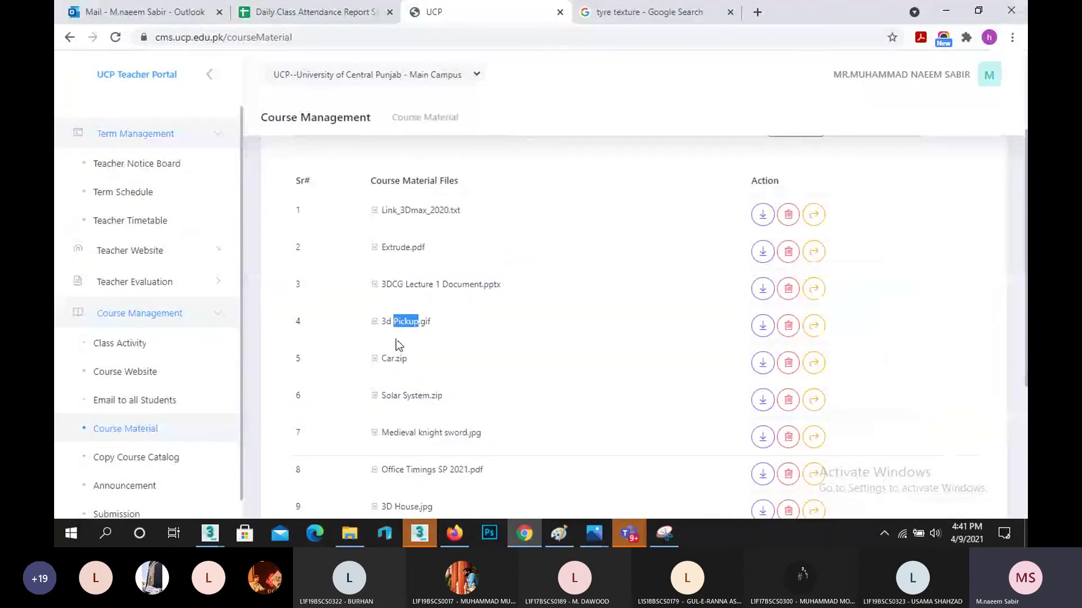
left_click(947, 12)
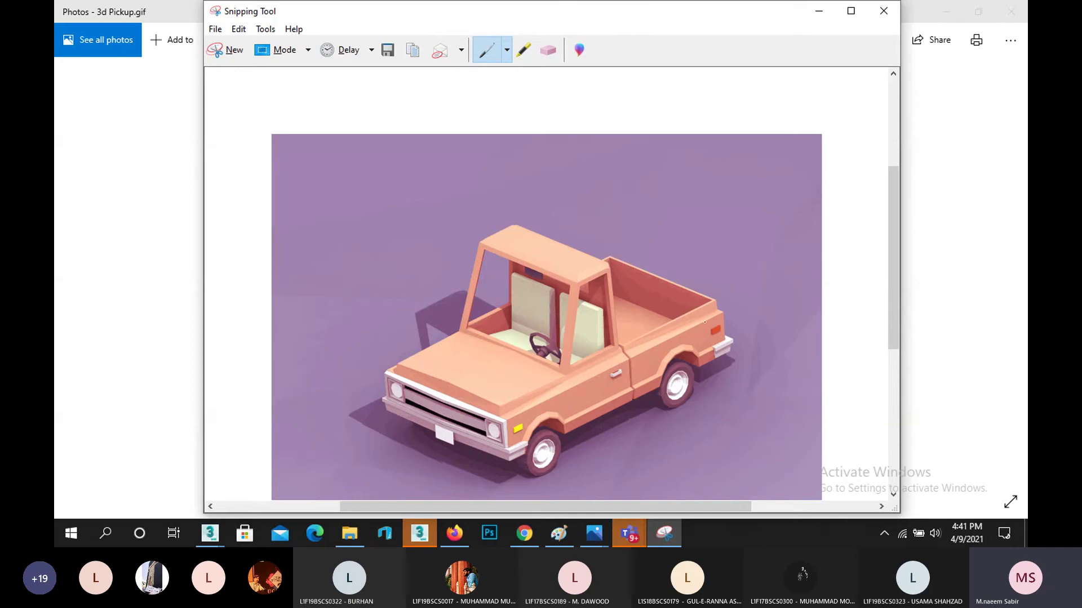
- Outline the pickup's side panel and upper side strip in red, and add red marks on its shadow beside the cab and front bumper
mouse_move(719, 314)
left_mouse_down()
mouse_move(728, 351)
mouse_move(513, 457)
mouse_move(499, 438)
mouse_move(525, 406)
mouse_move(726, 311)
left_mouse_up()
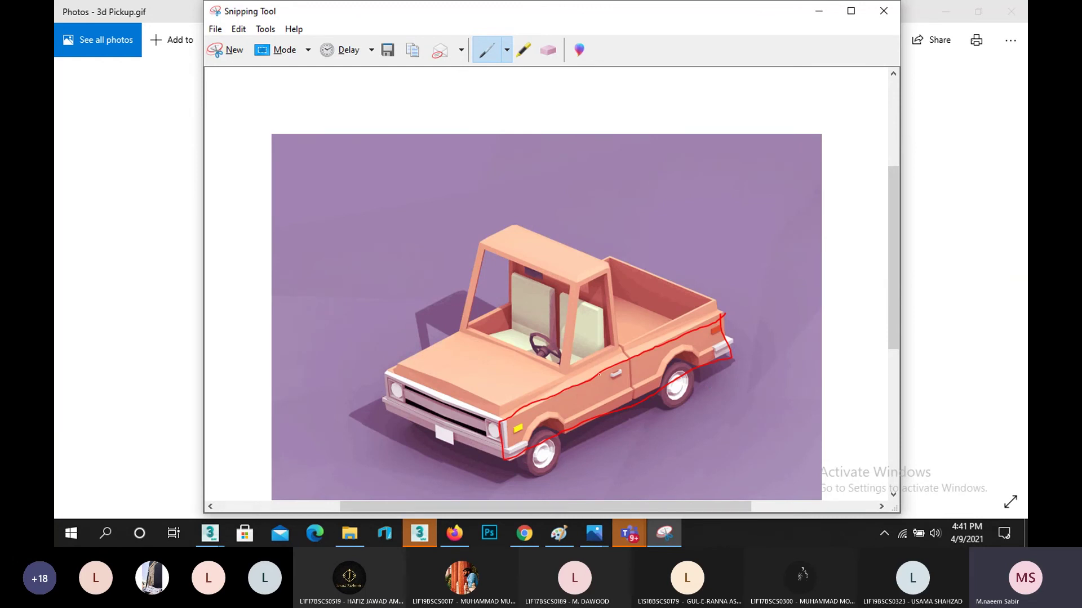
mouse_move(590, 369)
left_mouse_down()
mouse_move(503, 405)
mouse_move(514, 421)
mouse_move(496, 413)
mouse_move(497, 402)
mouse_move(720, 304)
mouse_move(714, 327)
left_mouse_up()
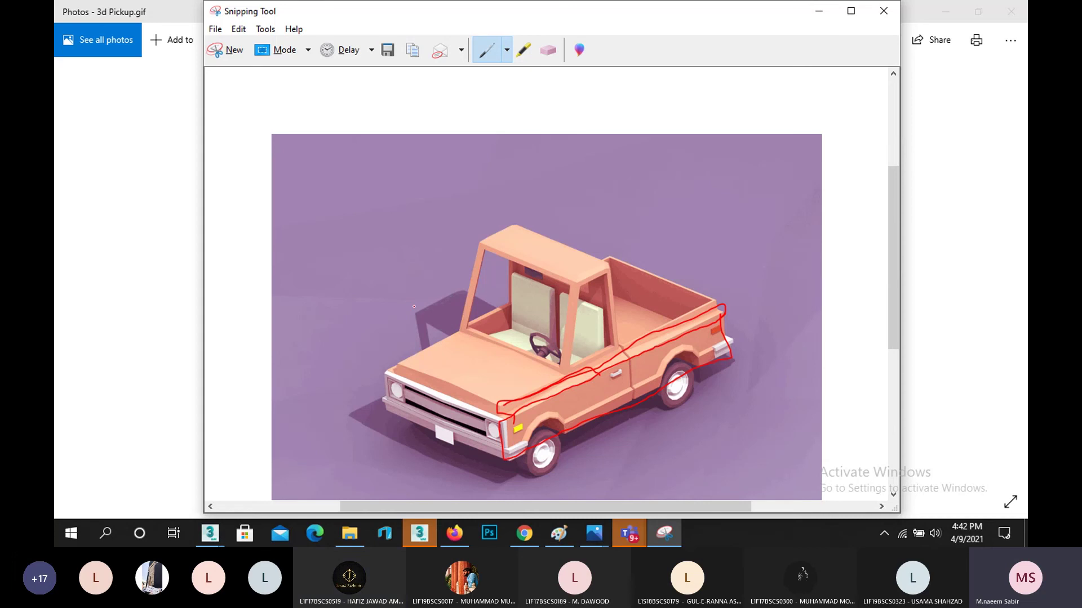
left_click_drag(437, 315, 449, 307)
left_click_drag(376, 419, 359, 428)
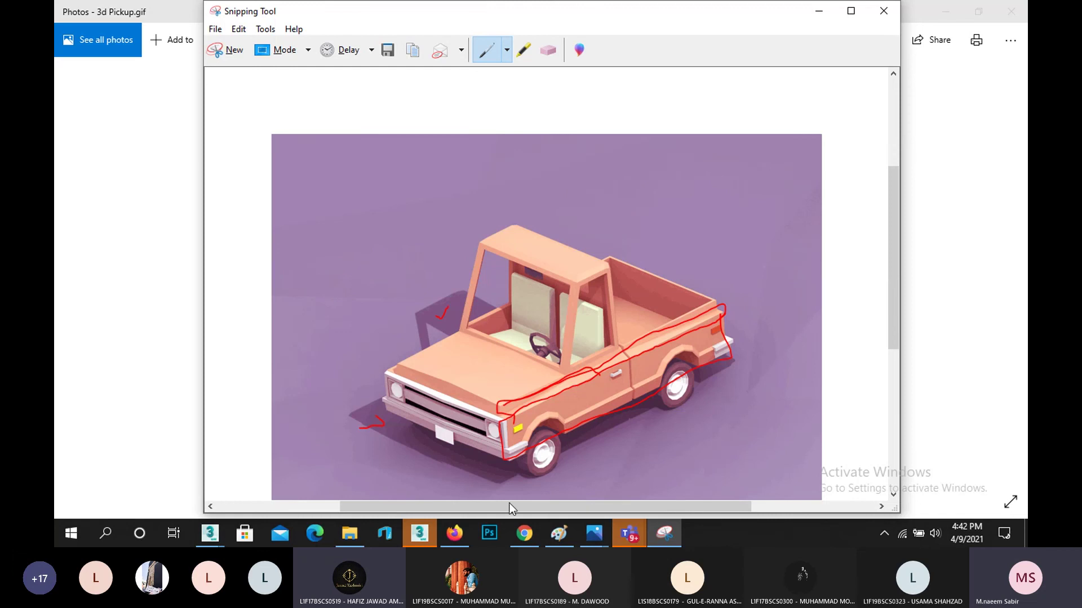
- Switch back to 3ds Max and view the car's finished render in the V-Ray frame buffer
mouse_move(436, 533)
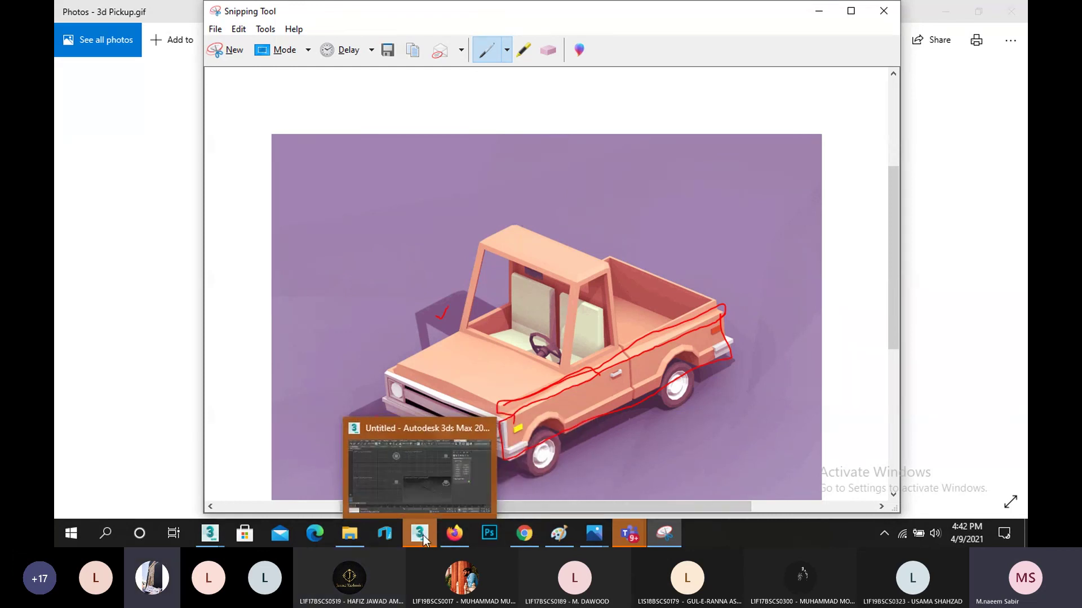
mouse_move(483, 438)
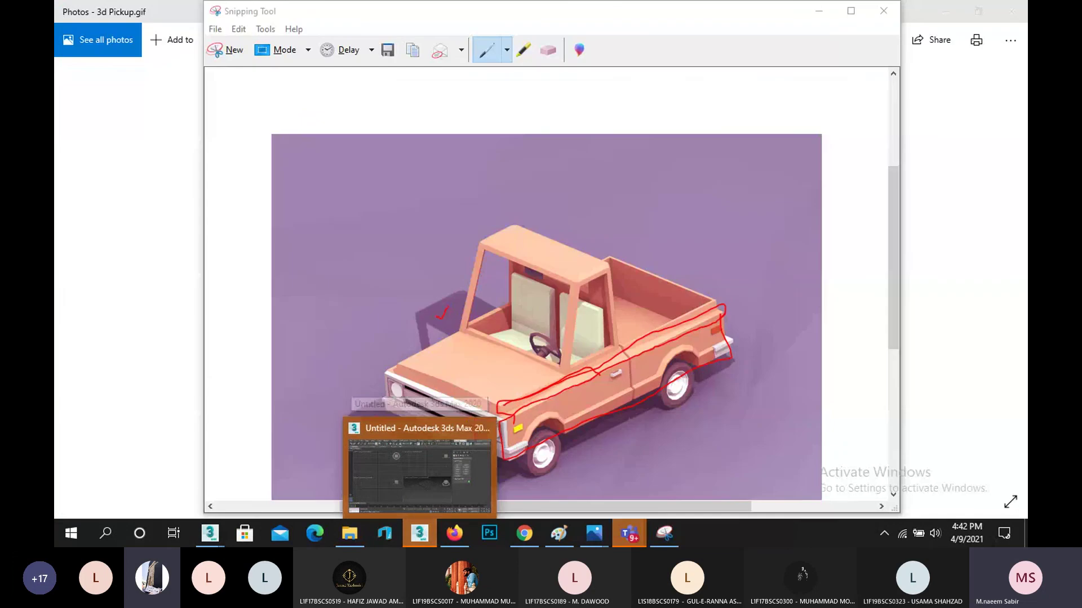
mouse_move(209, 533)
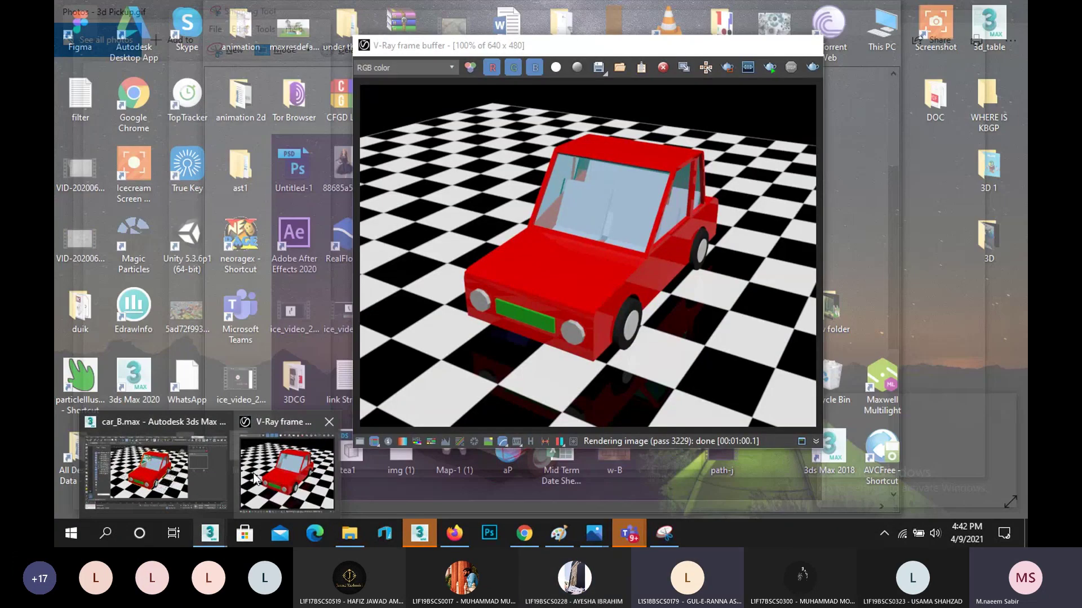
left_click(243, 479)
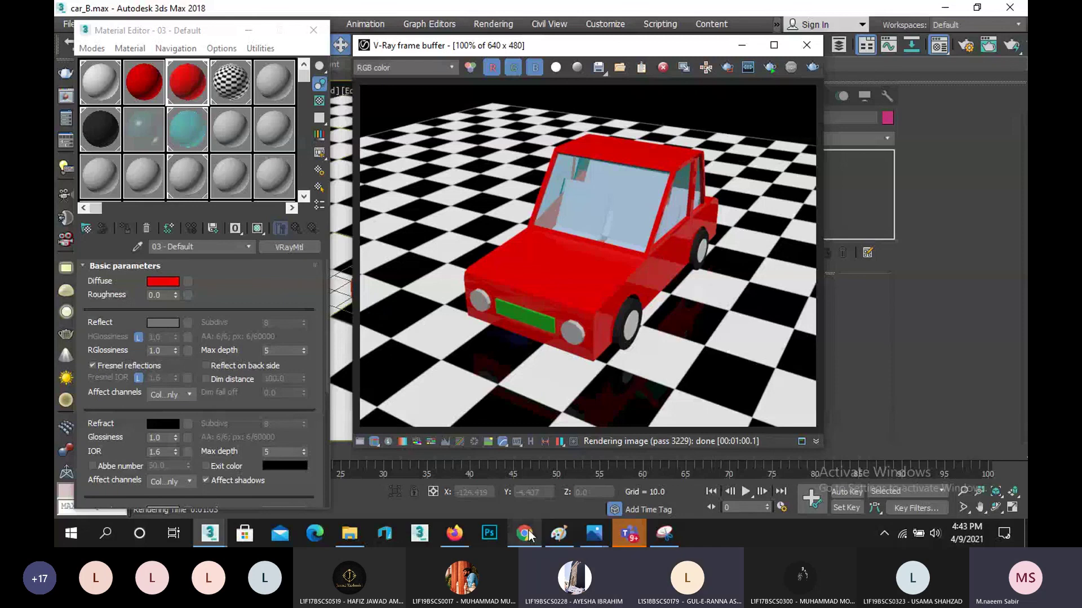
- Switch to the 3DCG-Section B-Friday meeting in Microsoft Teams and open its additional actions for stopping the recording
mouse_move(524, 533)
mouse_move(451, 531)
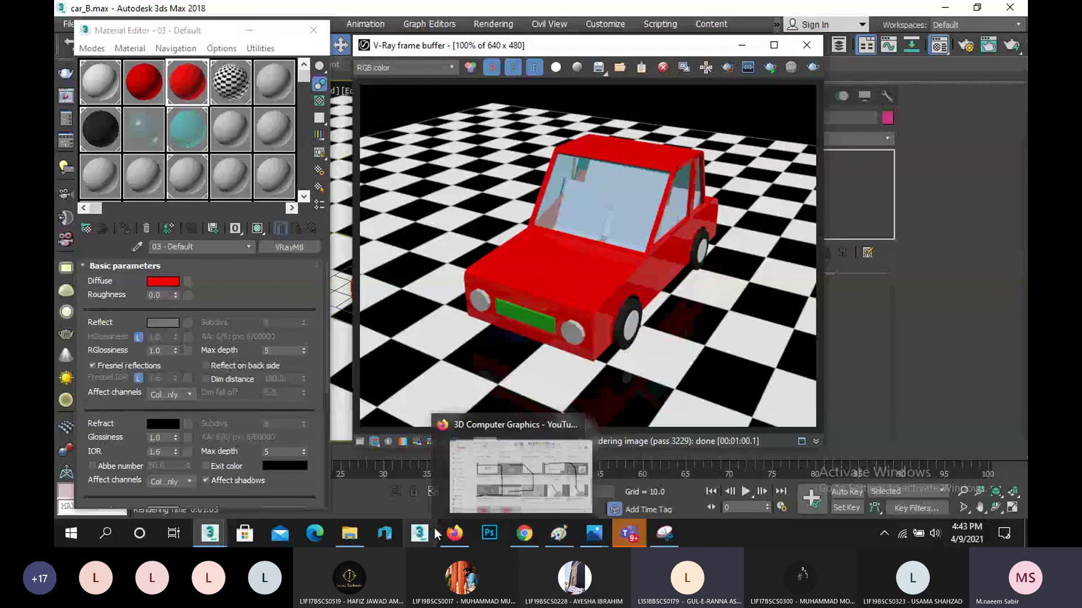
mouse_move(456, 494)
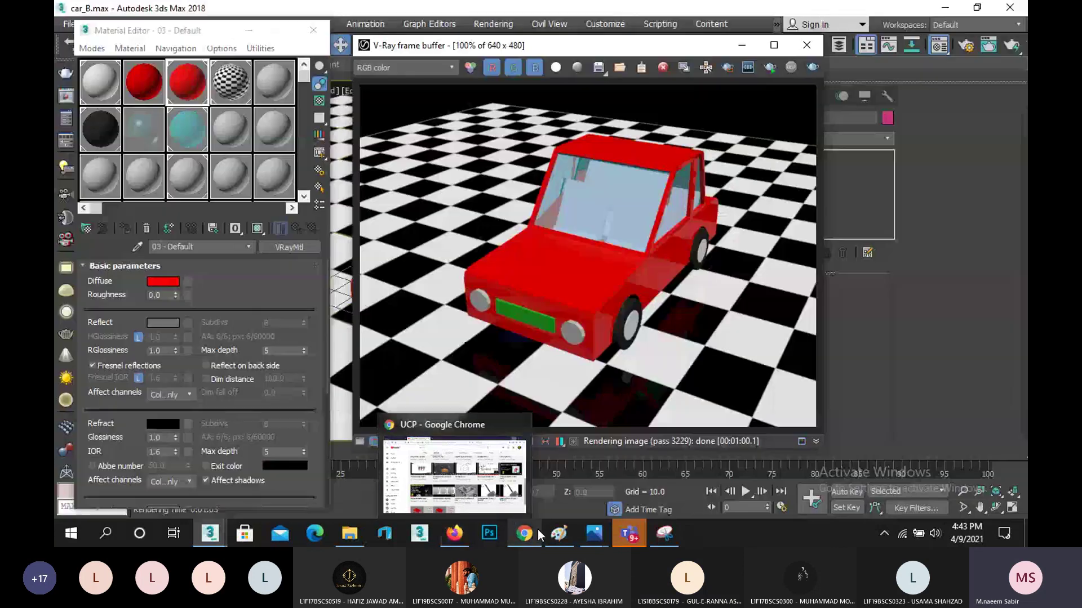
mouse_move(610, 538)
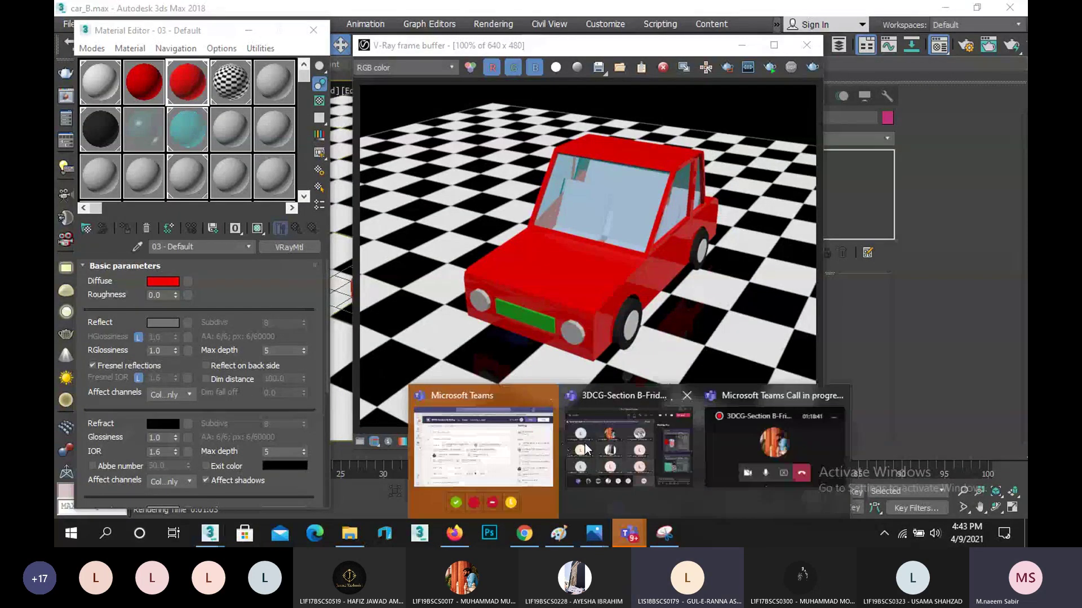
left_click(594, 444)
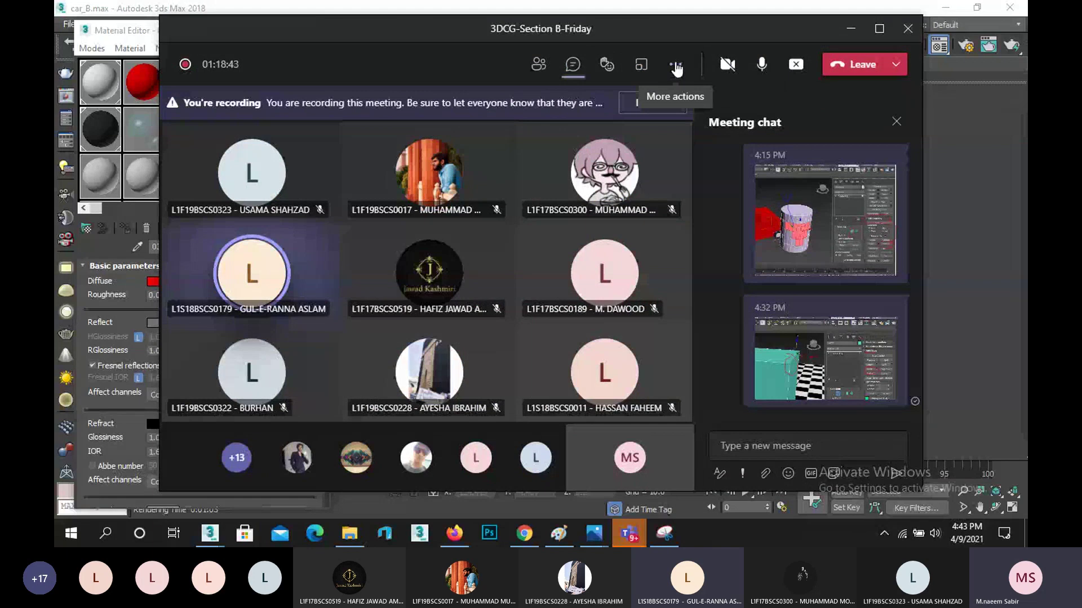
left_click(675, 64)
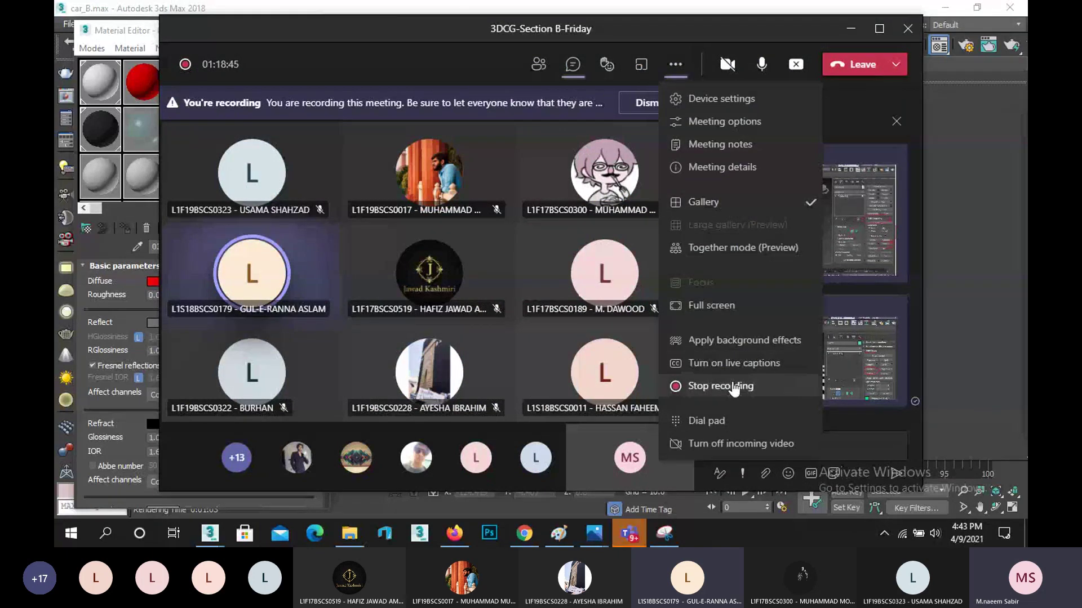